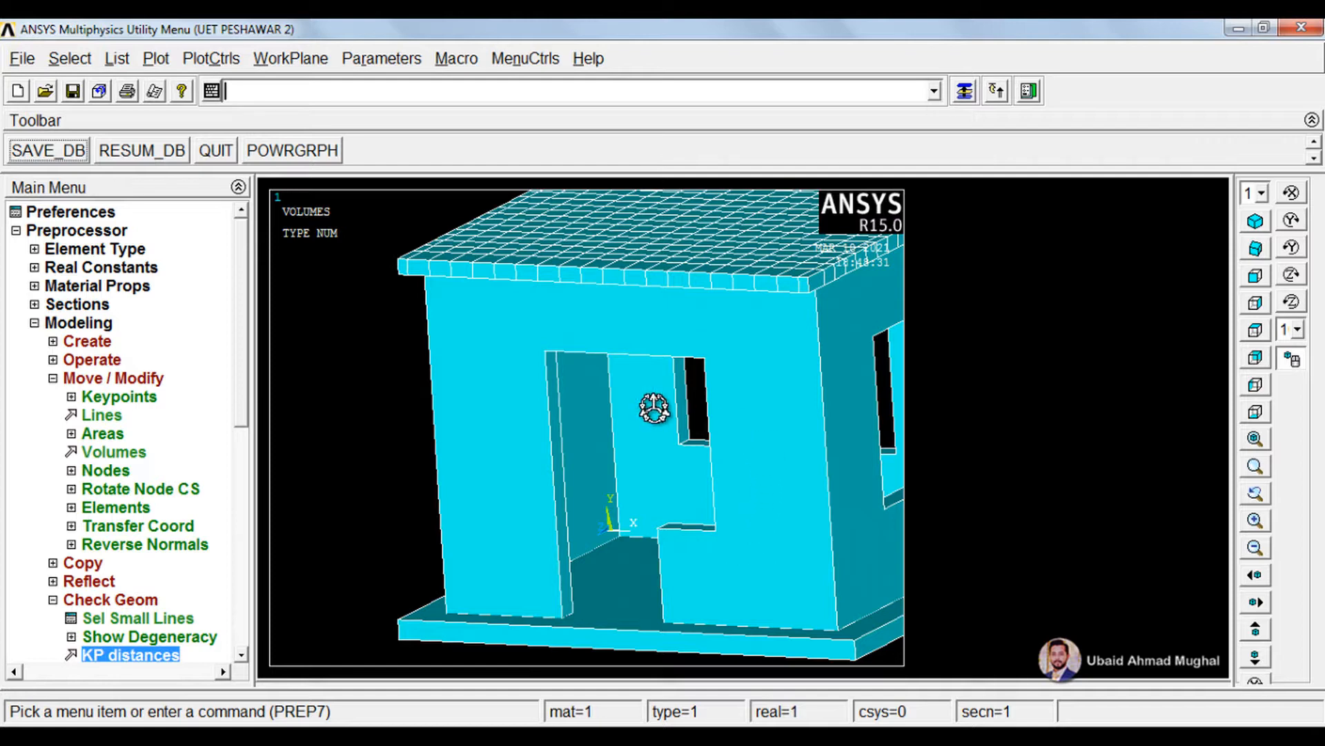
# Offset the working plane to the keypoint at the upper-left outer corner of the doorway in the front wall
pyautogui.moveTo(522, 412); pyautogui.dragTo(521, 629)
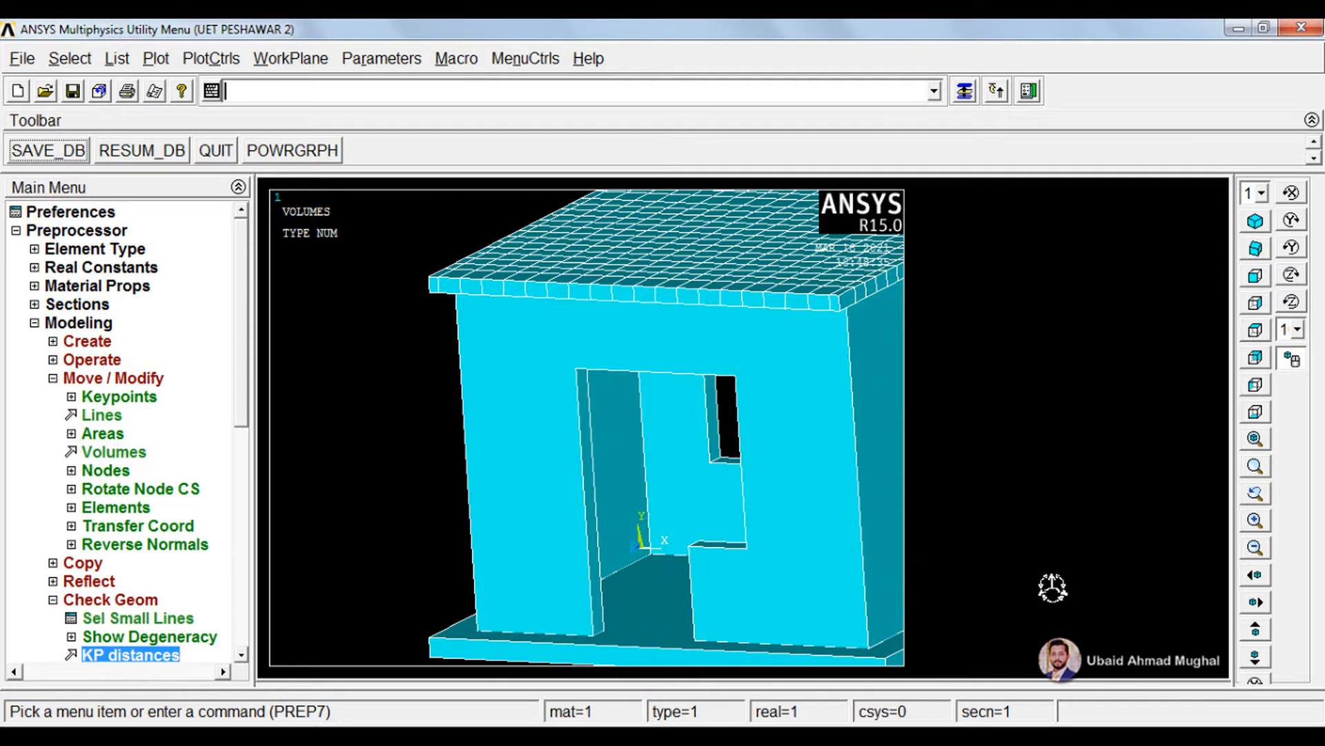
pyautogui.moveTo(812, 487); pyautogui.dragTo(727, 453)
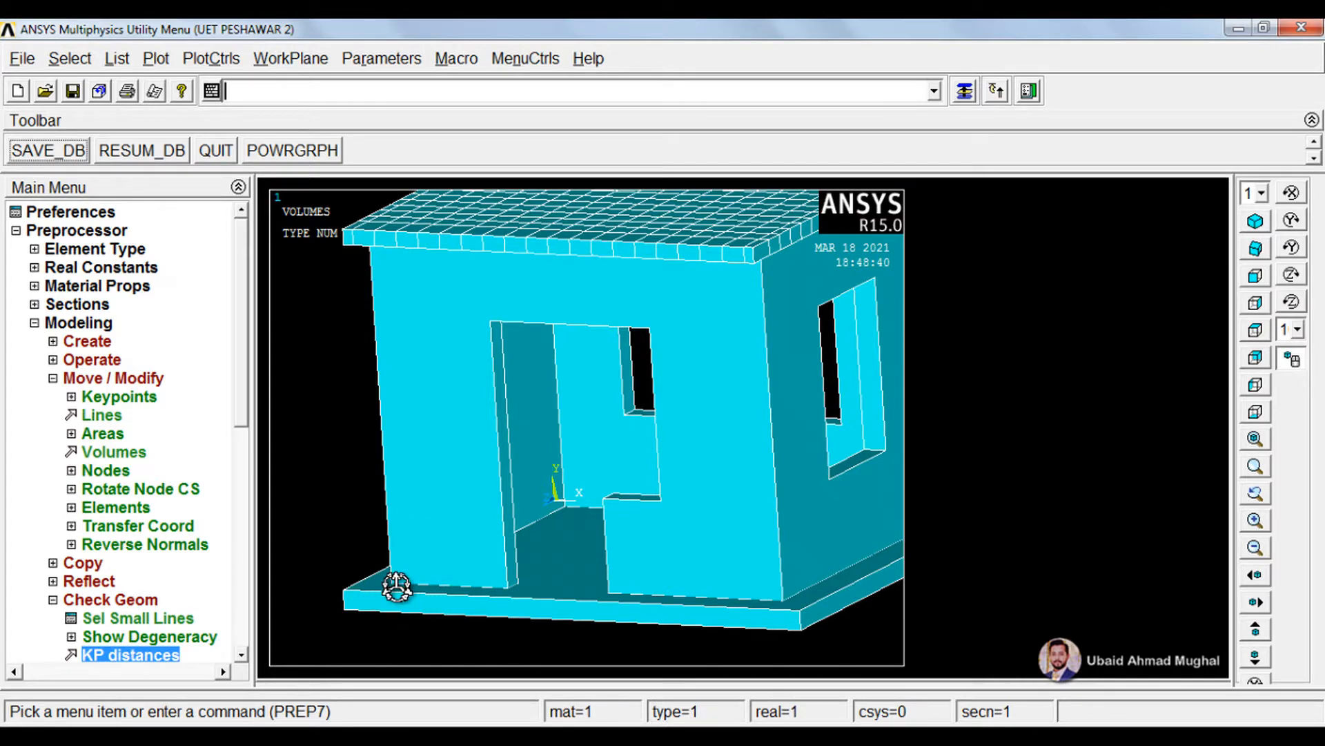
pyautogui.moveTo(476, 359); pyautogui.dragTo(517, 430)
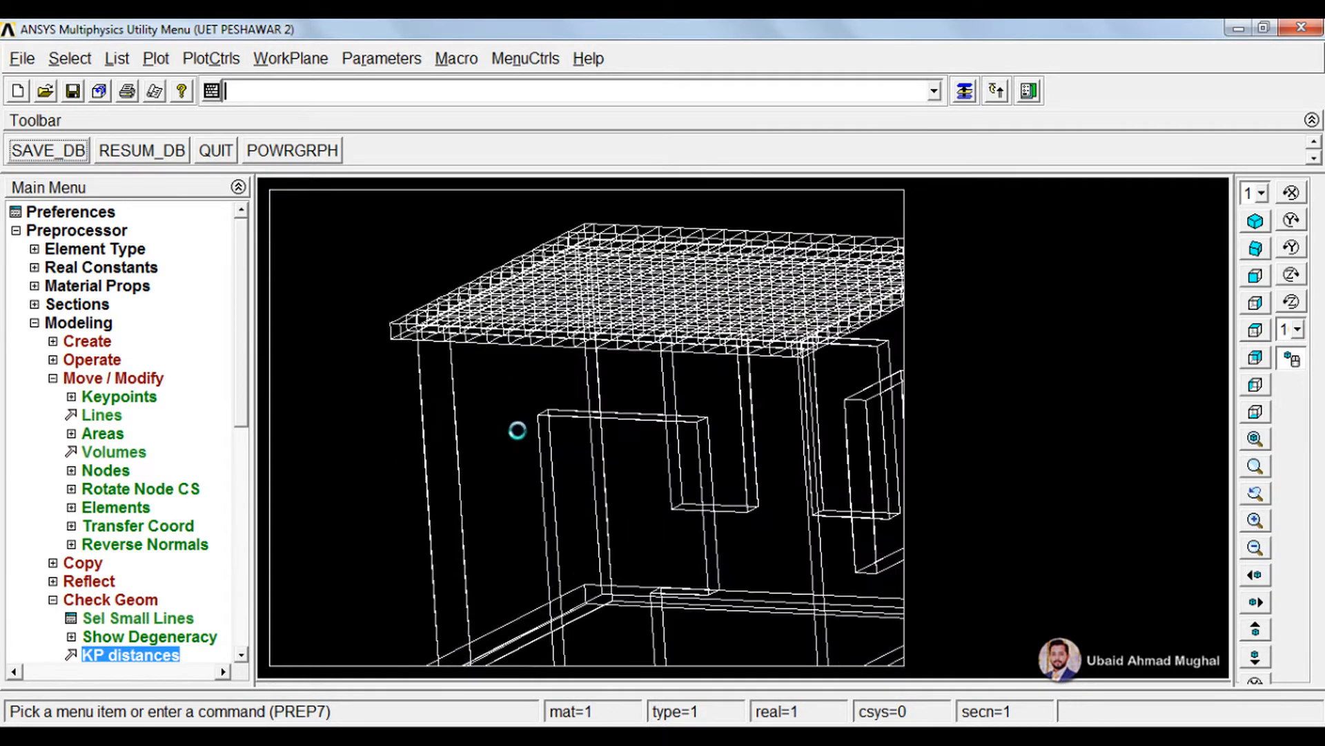
pyautogui.scroll(2, 517, 430)
pyautogui.moveTo(525, 461)
pyautogui.mouseDown(button='right')
pyautogui.moveTo(593, 450)
pyautogui.moveTo(603, 429)
pyautogui.mouseUp(button='right')
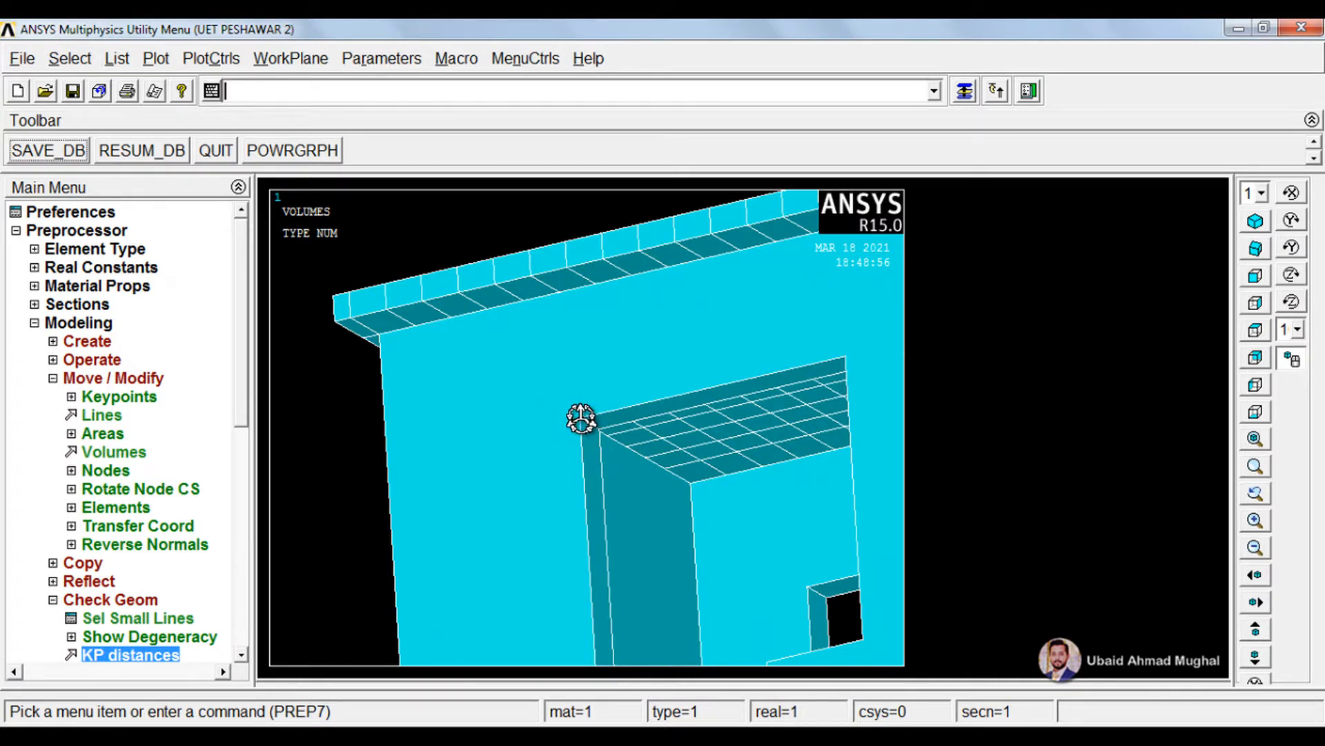
pyautogui.click(274, 55)
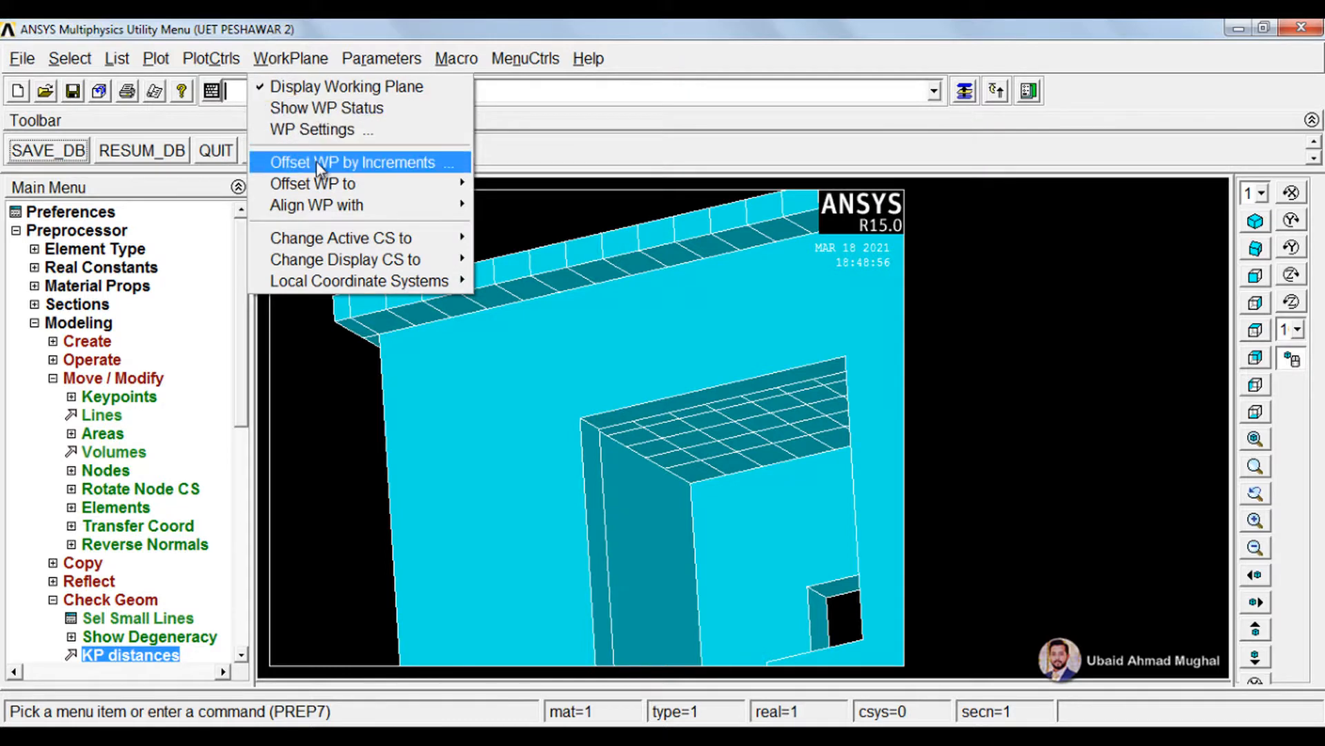
pyautogui.moveTo(309, 185)
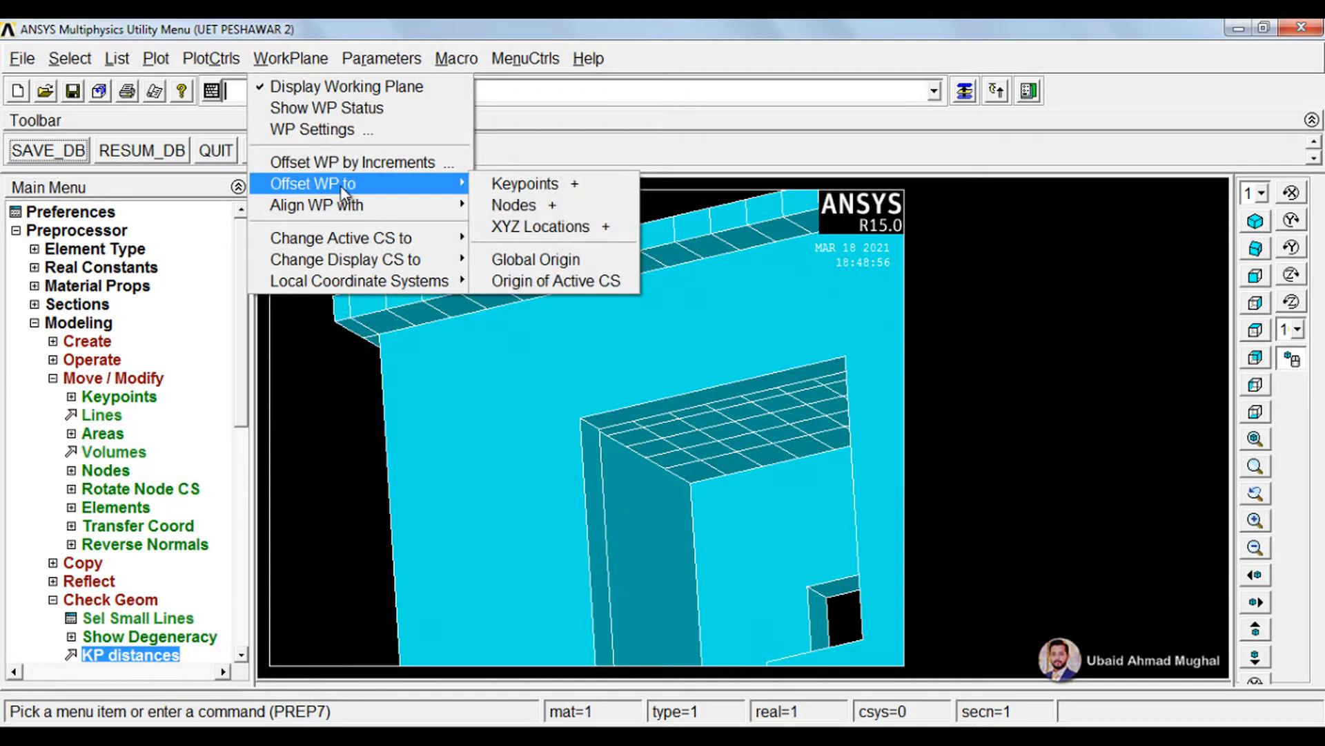
pyautogui.click(540, 188)
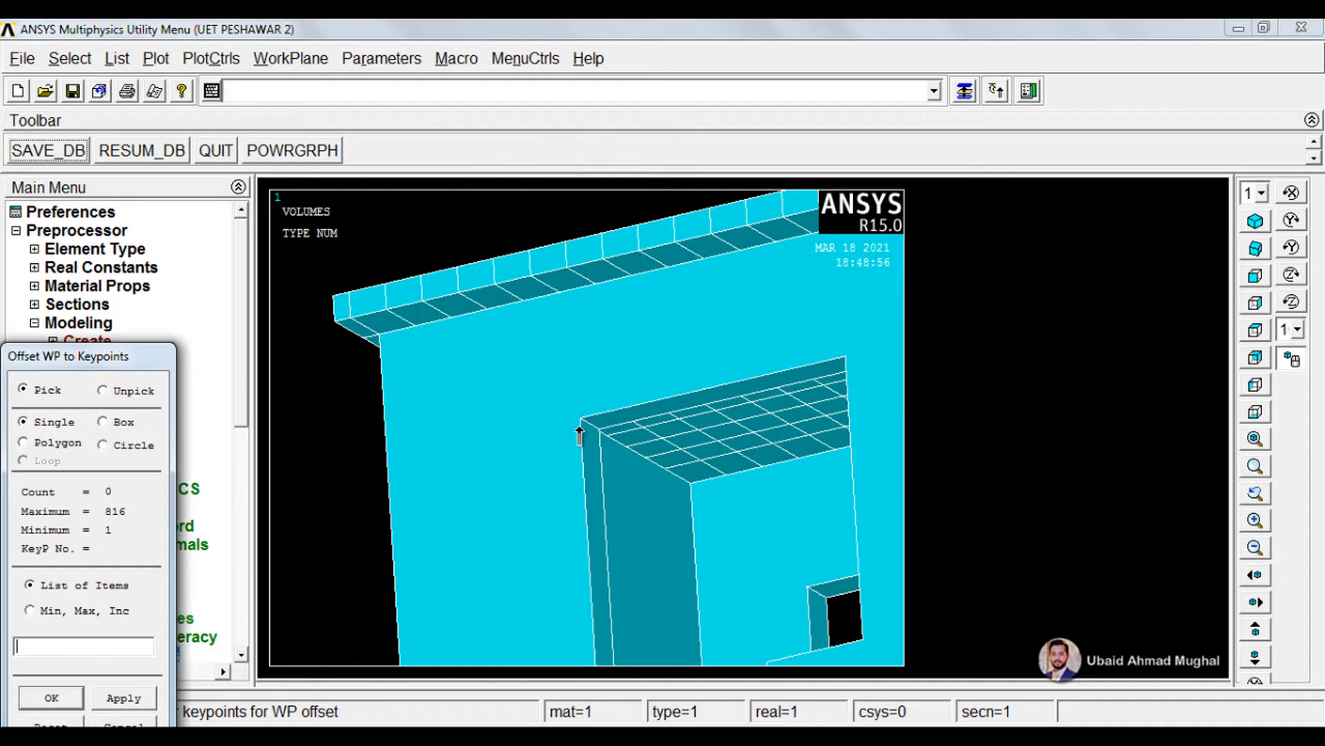
pyautogui.click(51, 699)
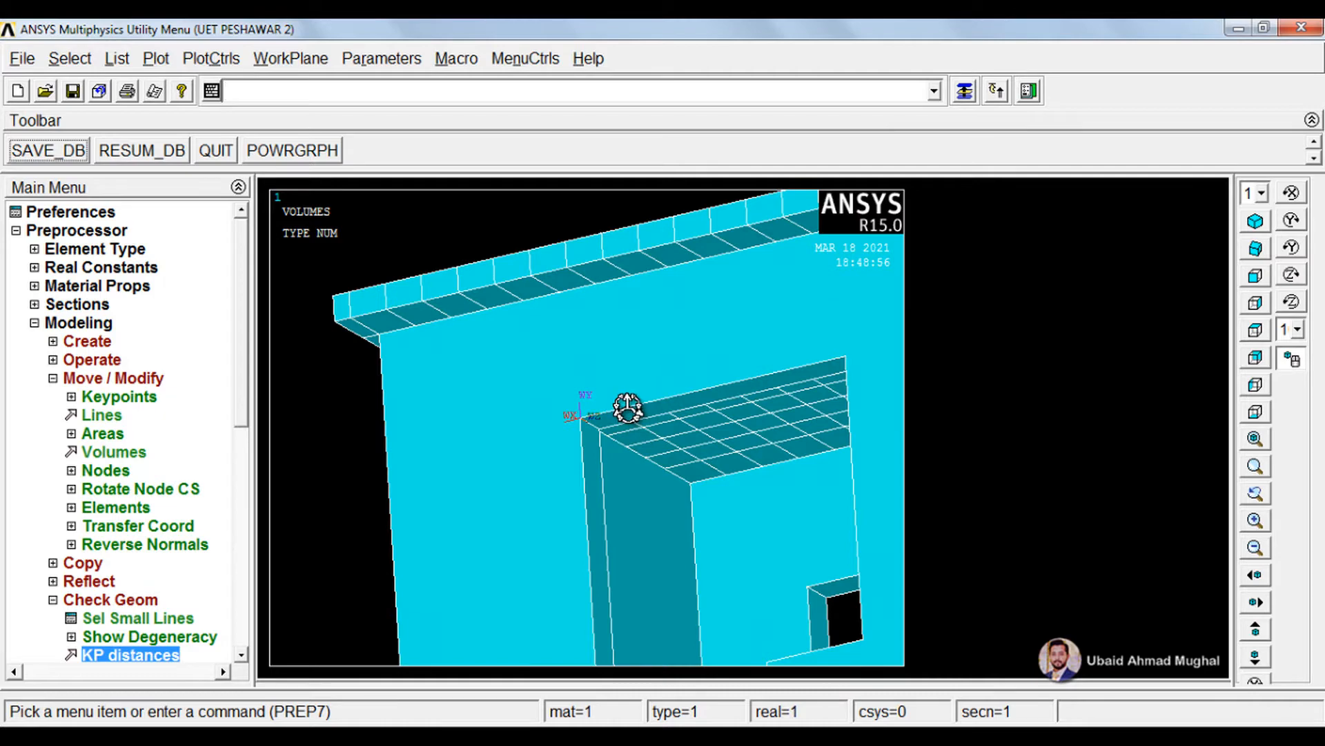
# Offset the working plane to the keypoint where the roof meets the front wall's top edge, one roof division in from its left corner
pyautogui.moveTo(636, 401)
pyautogui.mouseDown(button='right')
pyautogui.moveTo(656, 443)
pyautogui.moveTo(624, 426)
pyautogui.moveTo(629, 455)
pyautogui.mouseUp(button='right')
pyautogui.scroll(-3, 625, 407)
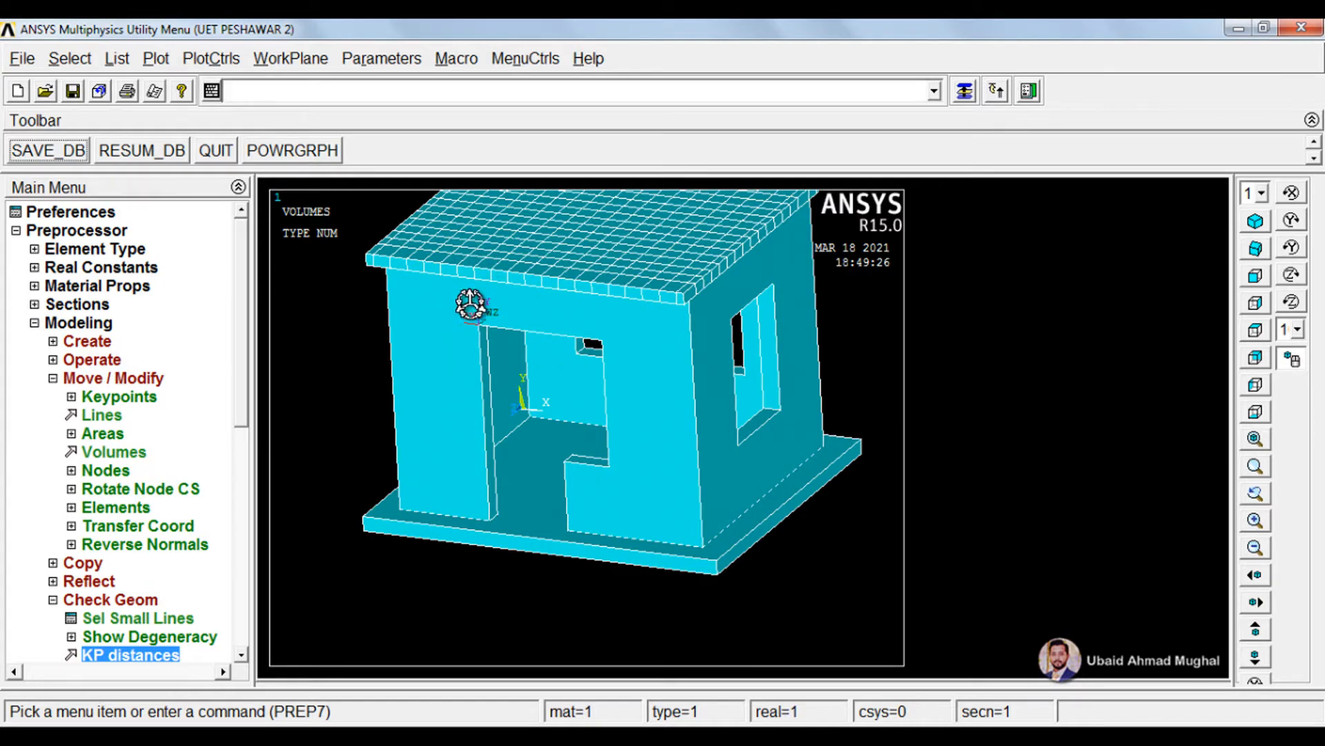
pyautogui.scroll(3, 472, 307)
pyautogui.moveTo(470, 308)
pyautogui.mouseDown()
pyautogui.moveTo(586, 445)
pyautogui.moveTo(573, 443)
pyautogui.mouseUp()
pyautogui.moveTo(573, 443)
pyautogui.mouseDown(button='right')
pyautogui.moveTo(566, 358)
pyautogui.moveTo(632, 355)
pyautogui.mouseUp(button='right')
pyautogui.scroll(2, 540, 338)
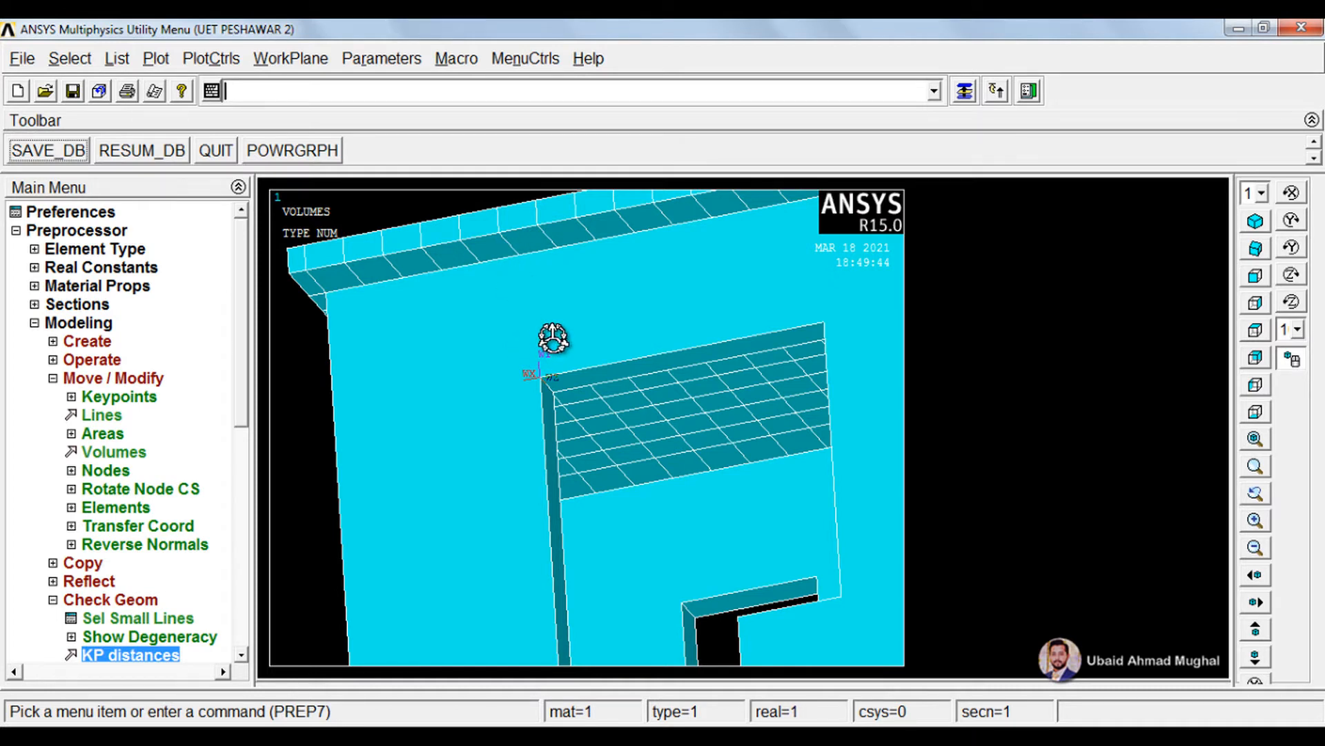
pyautogui.click(305, 59)
pyautogui.moveTo(341, 184)
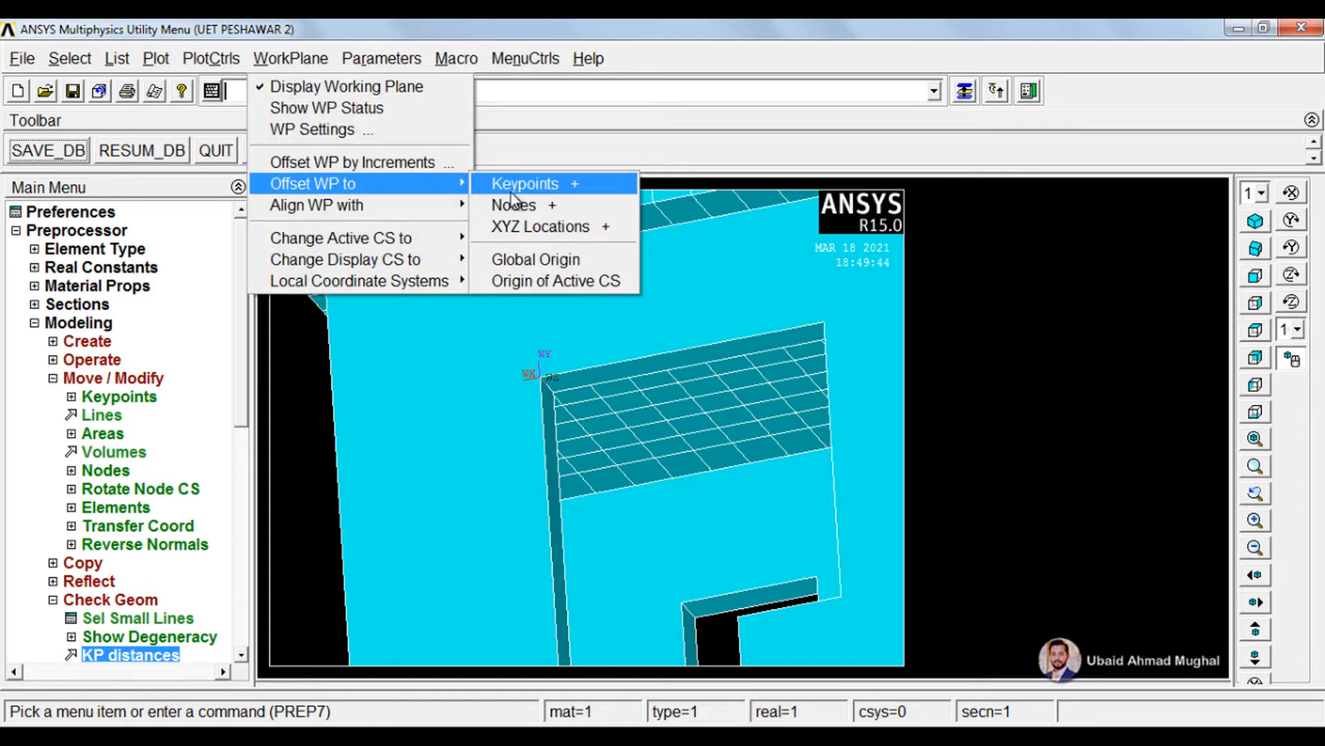
pyautogui.click(524, 185)
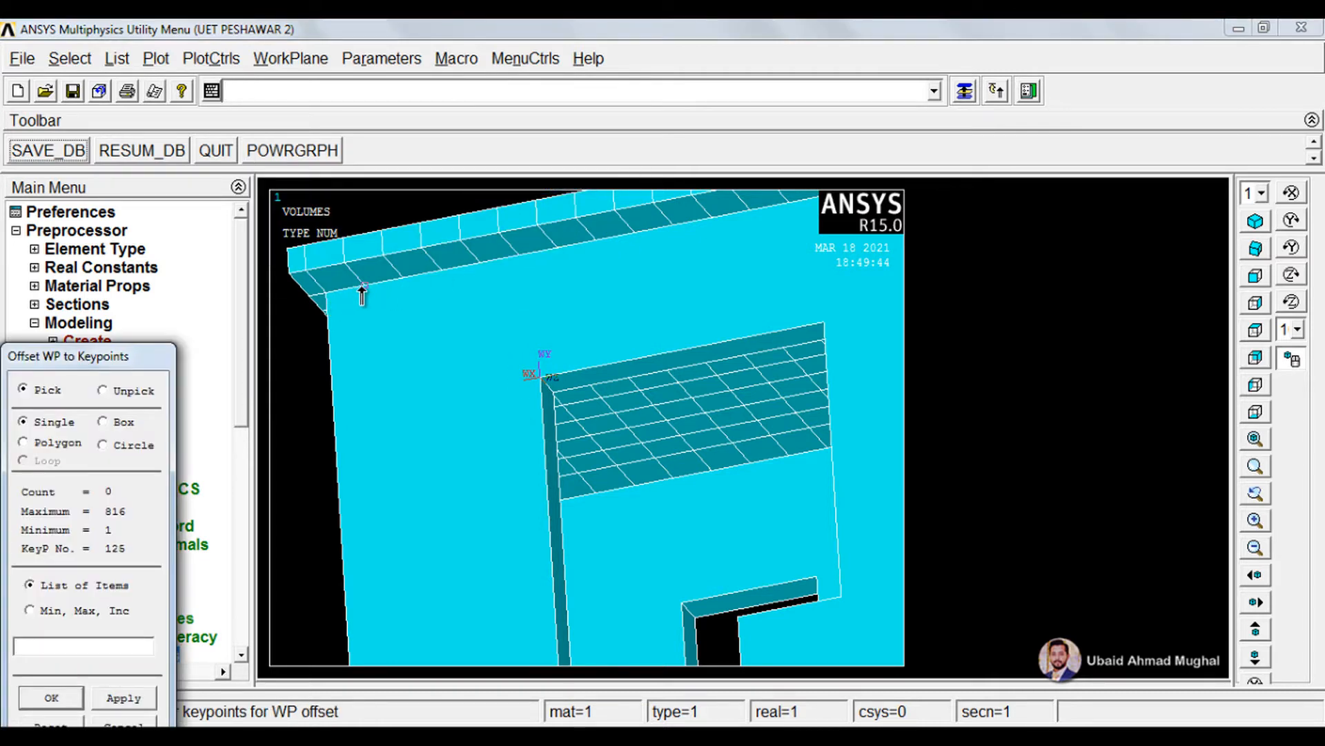
pyautogui.click(34, 705)
# Examine the working plane's location at the roof edge relative to the front wall and its openings, from above and below
pyautogui.moveTo(411, 299)
pyautogui.keyDown('ctrl'); pyautogui.mouseDown(button='middle')
pyautogui.moveTo(462, 402)
pyautogui.moveTo(428, 350)
pyautogui.moveTo(465, 346)
pyautogui.moveTo(541, 405)
pyautogui.moveTo(406, 321)
pyautogui.mouseUp(button='middle'); pyautogui.keyUp('ctrl')
pyautogui.keyDown('ctrl'); pyautogui.moveTo(402, 315); pyautogui.dragTo(423, 321); pyautogui.keyUp('ctrl')
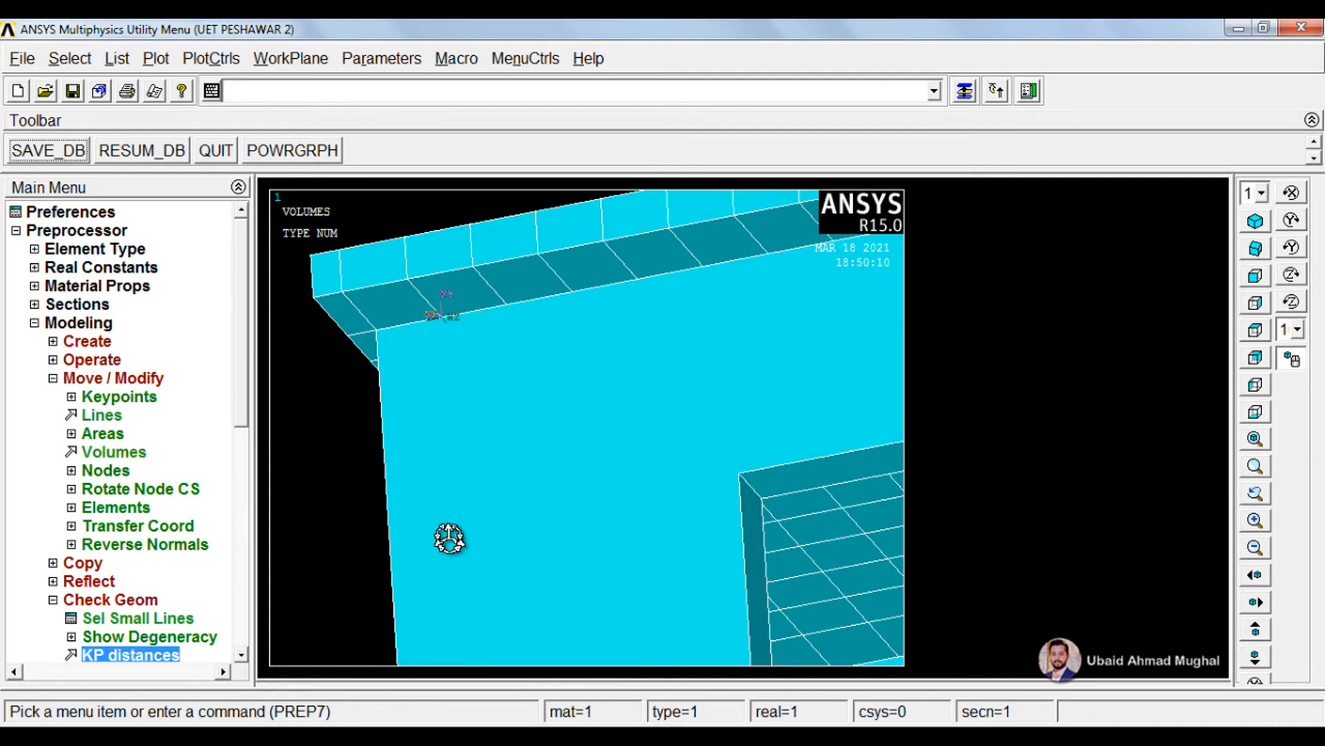
pyautogui.scroll(-4, 487, 408)
pyautogui.moveTo(627, 557)
pyautogui.keyDown('ctrl'); pyautogui.mouseDown()
pyautogui.moveTo(572, 442)
pyautogui.moveTo(533, 421)
pyautogui.mouseUp(); pyautogui.keyUp('ctrl')
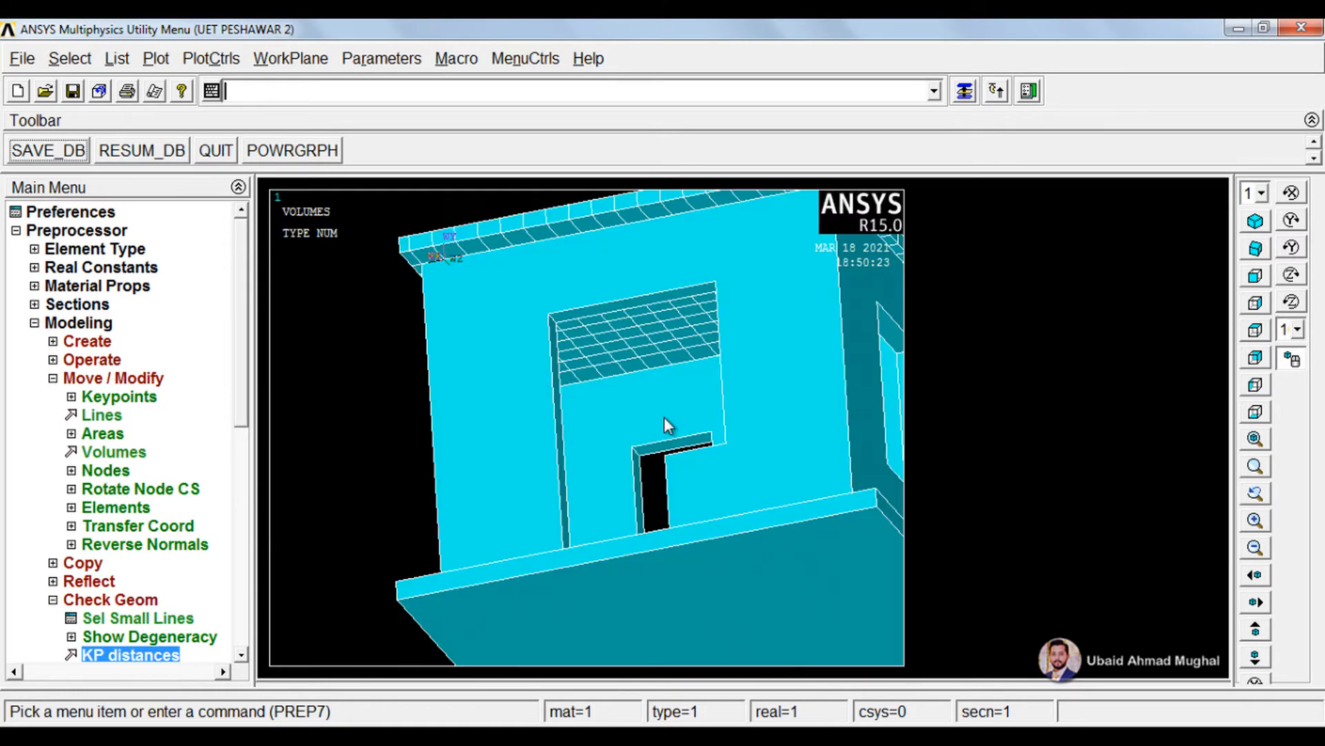
pyautogui.keyDown('ctrl'); pyautogui.moveTo(664, 418); pyautogui.dragTo(678, 418, button='right'); pyautogui.keyUp('ctrl')
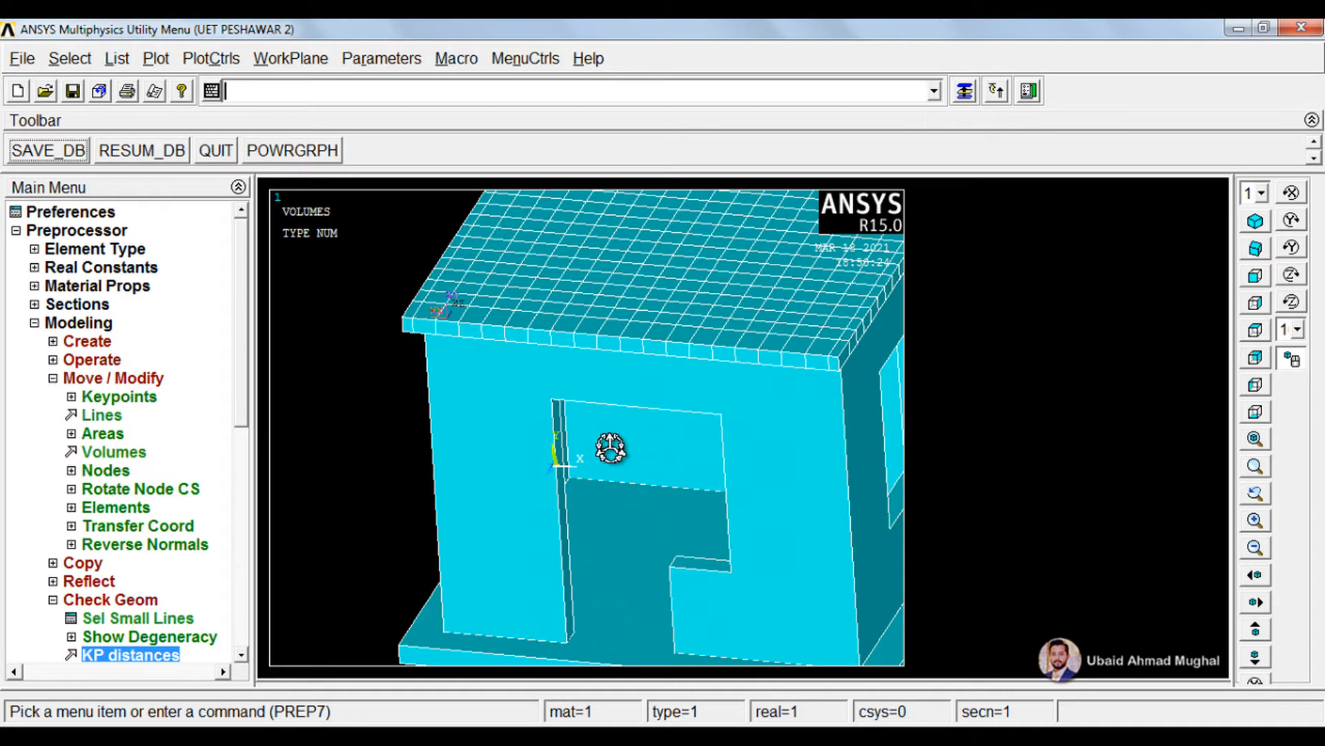
pyautogui.moveTo(594, 438)
pyautogui.keyDown('ctrl'); pyautogui.mouseDown(button='right')
pyautogui.moveTo(615, 414)
pyautogui.moveTo(529, 344)
pyautogui.moveTo(562, 369)
pyautogui.mouseUp(button='right'); pyautogui.keyUp('ctrl')
pyautogui.keyDown('ctrl'); pyautogui.moveTo(438, 287); pyautogui.dragTo(459, 314, button='right'); pyautogui.keyUp('ctrl')
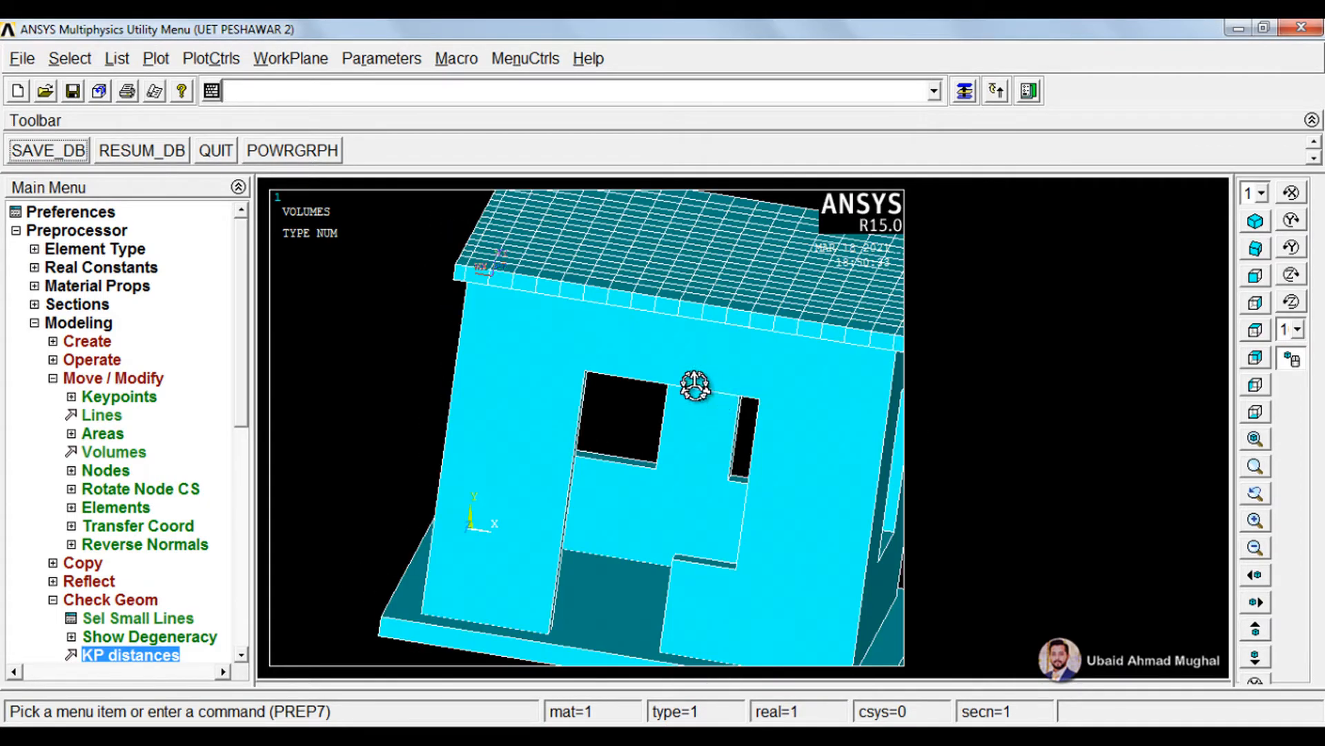
pyautogui.moveTo(802, 435)
pyautogui.keyDown('ctrl'); pyautogui.mouseDown(button='right')
pyautogui.moveTo(791, 417)
pyautogui.moveTo(551, 334)
pyautogui.moveTo(498, 361)
pyautogui.moveTo(479, 337)
pyautogui.moveTo(462, 352)
pyautogui.moveTo(541, 420)
pyautogui.moveTo(525, 335)
pyautogui.mouseUp(button='right'); pyautogui.keyUp('ctrl')
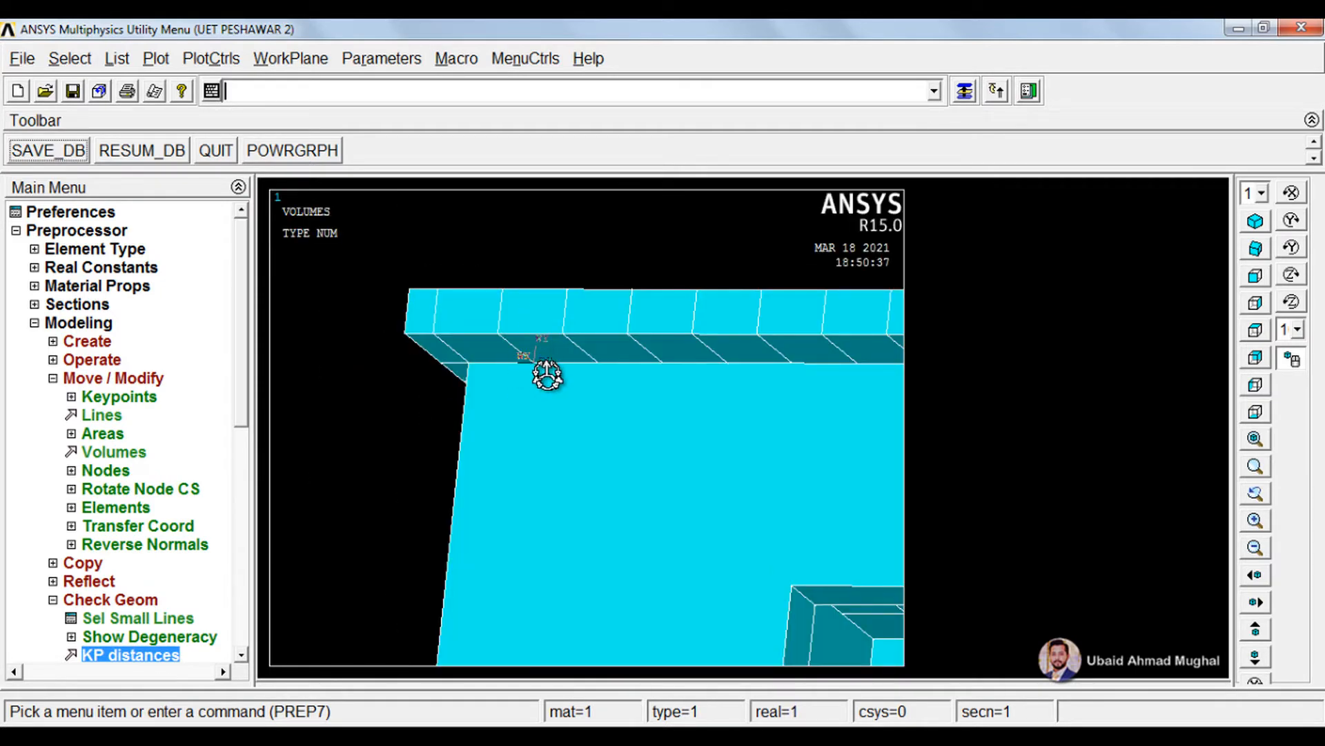
pyautogui.keyDown('ctrl'); pyautogui.moveTo(615, 424); pyautogui.dragTo(553, 358); pyautogui.keyUp('ctrl')
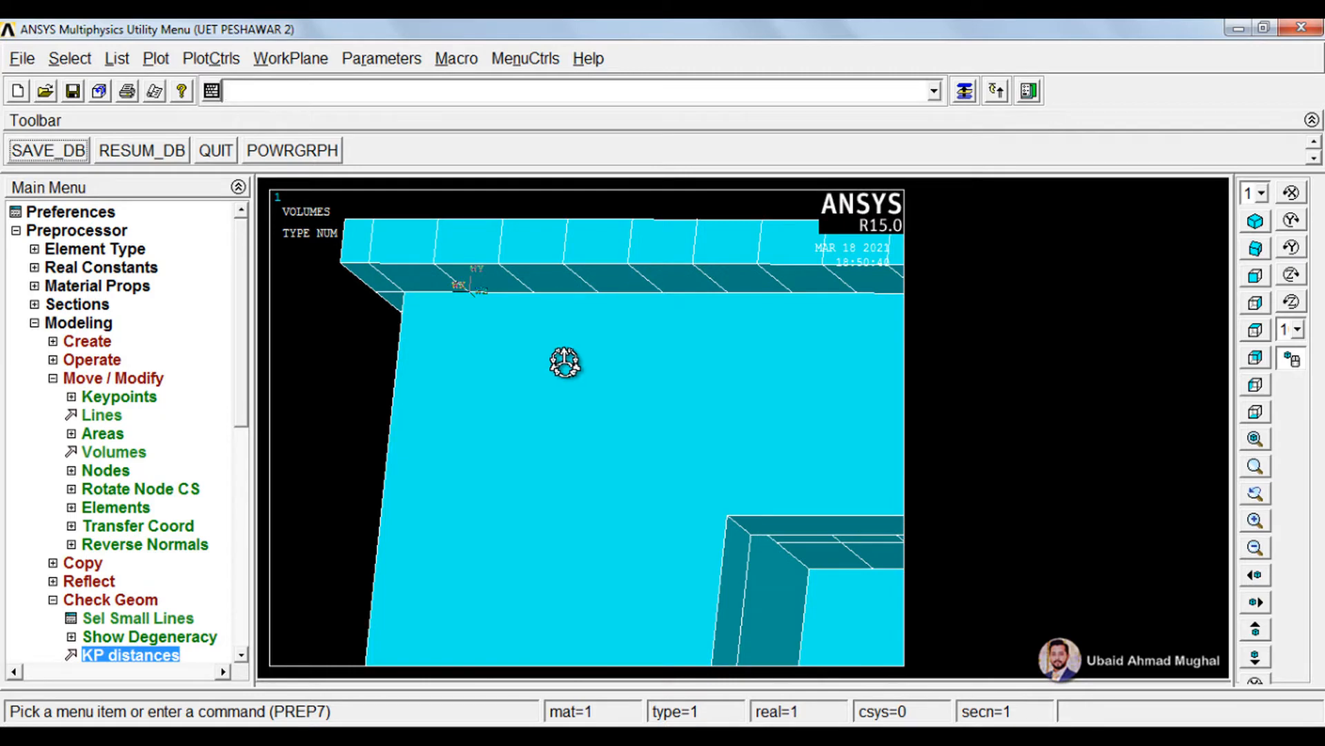
pyautogui.scroll(-4, 565, 362)
pyautogui.moveTo(697, 432); pyautogui.dragTo(609, 287)
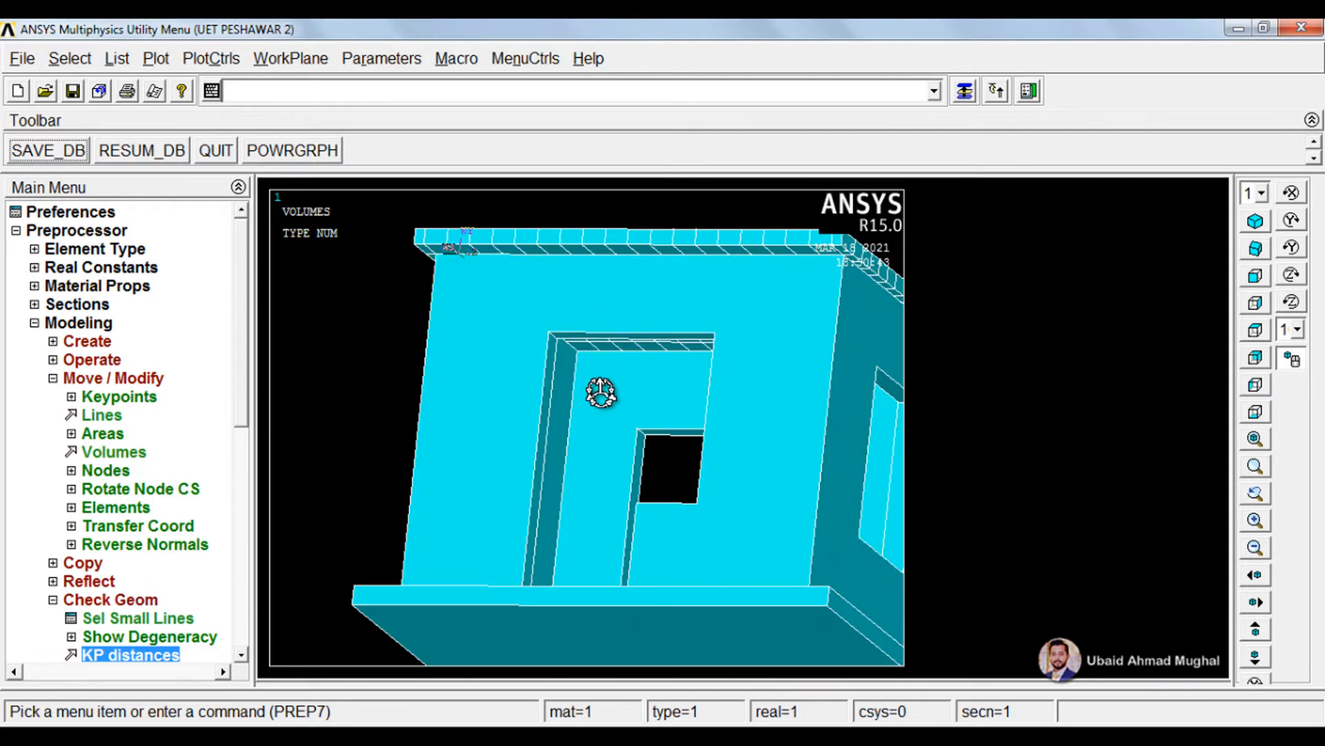
pyautogui.keyDown('ctrl'); pyautogui.moveTo(601, 393); pyautogui.dragTo(621, 407, button='right'); pyautogui.keyUp('ctrl')
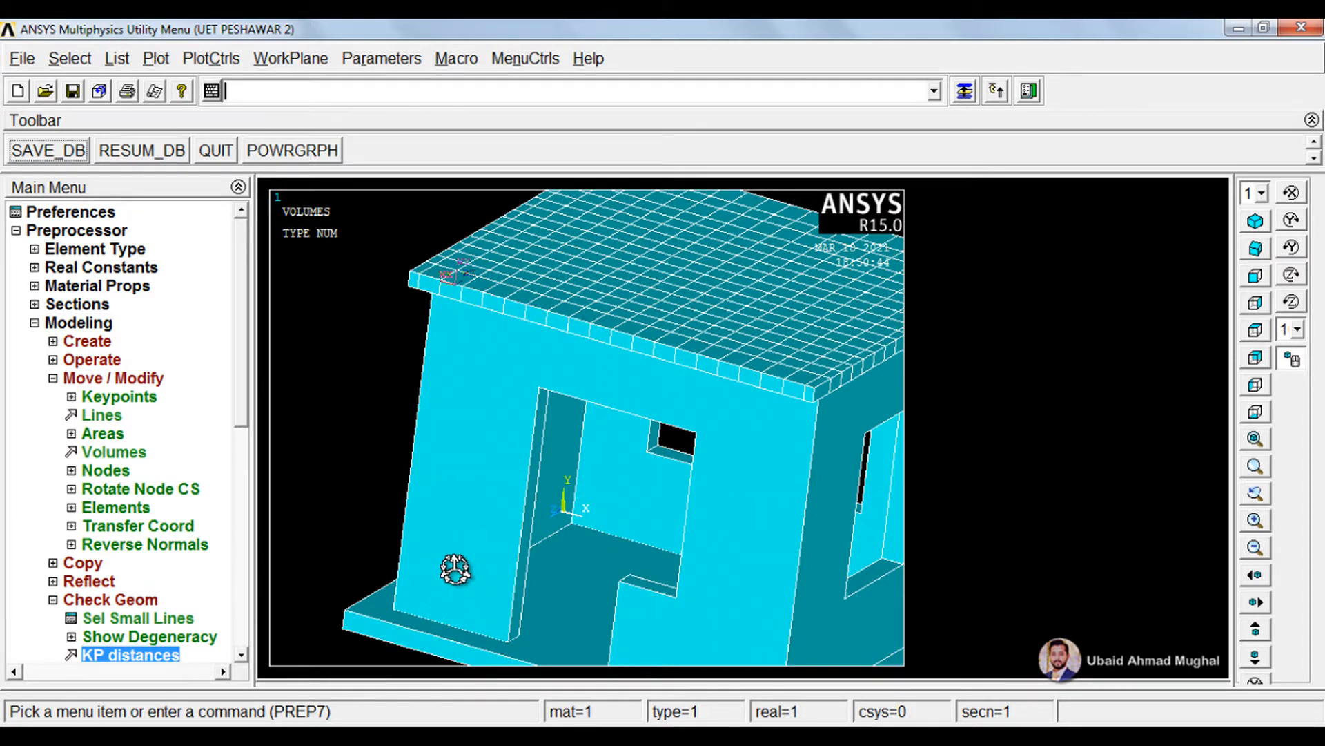
# Rotate the working plane 90 degrees about its Y axis, keeping its origin at the roof-wall keypoint
pyautogui.moveTo(446, 323); pyautogui.dragTo(488, 398)
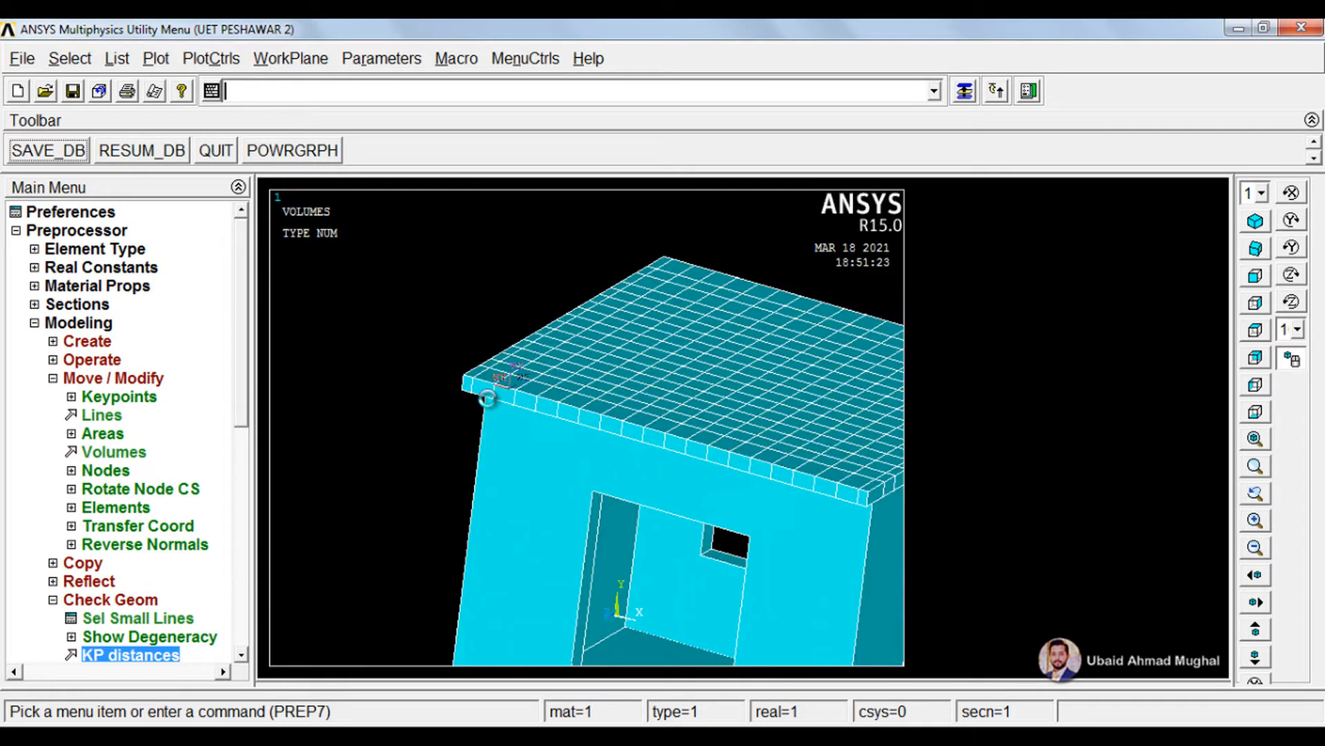
pyautogui.scroll(3, 487, 398)
pyautogui.scroll(3, 442, 386)
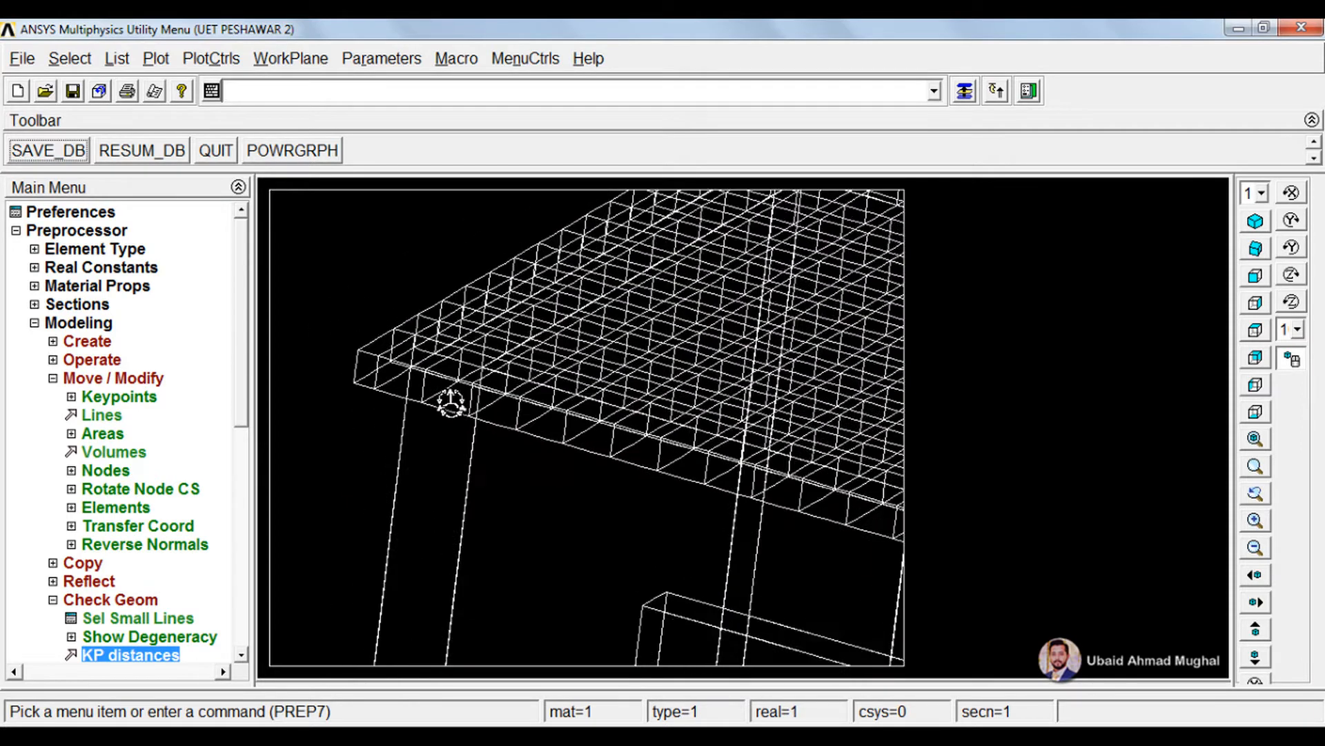
pyautogui.moveTo(455, 381); pyautogui.dragTo(629, 461)
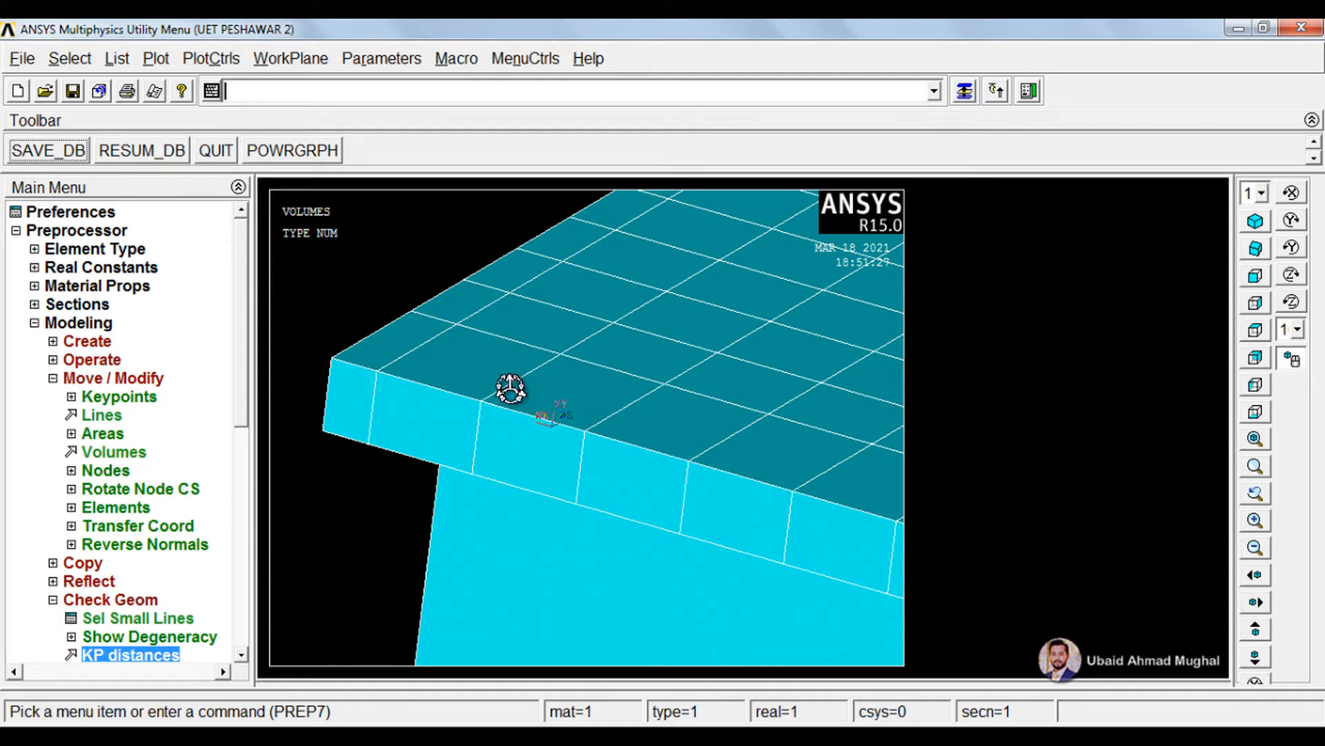
pyautogui.click(310, 68)
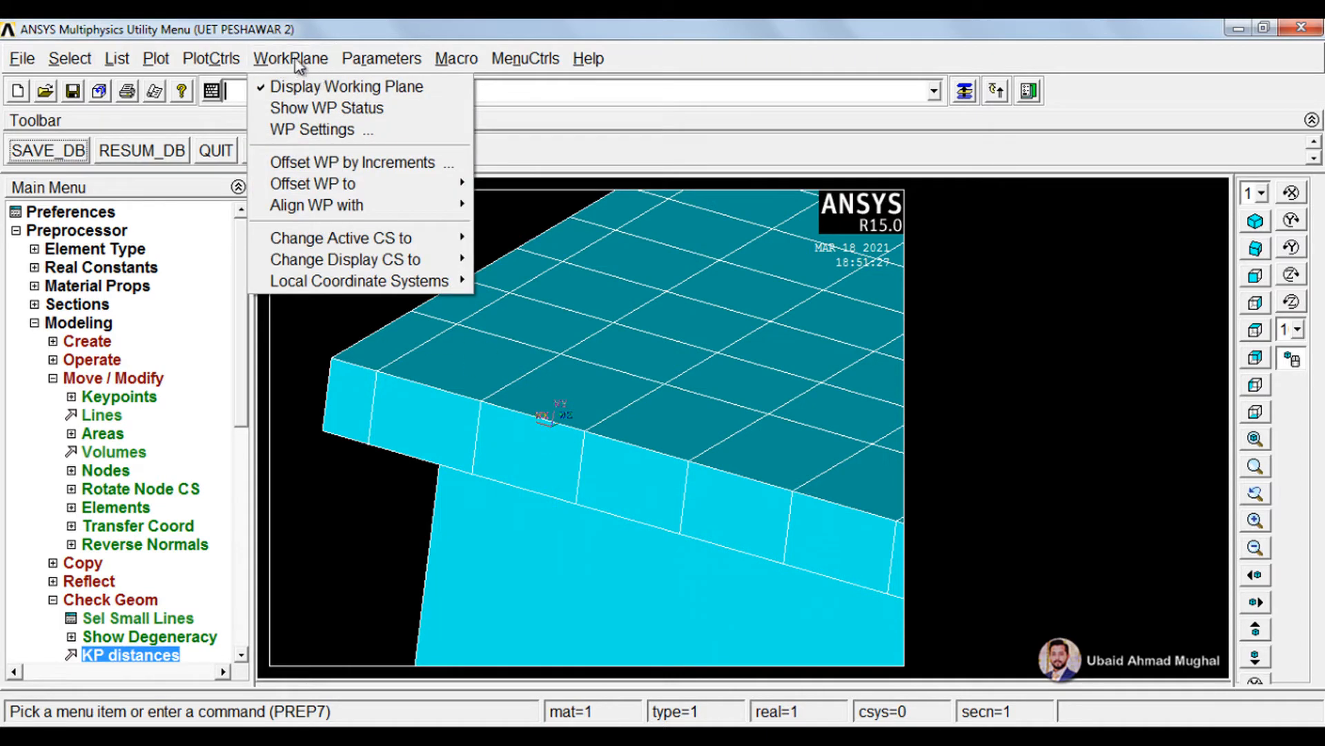
pyautogui.click(400, 168)
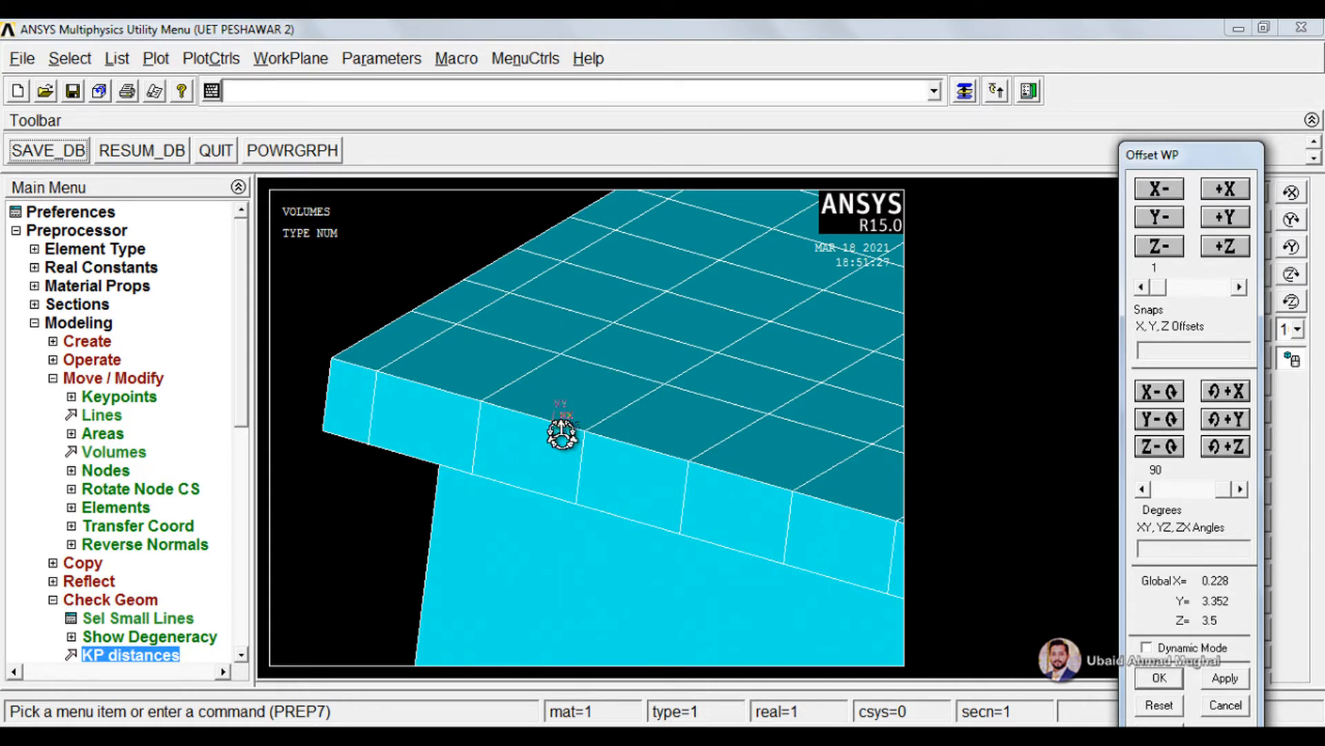
pyautogui.moveTo(1204, 159); pyautogui.dragTo(1200, 51)
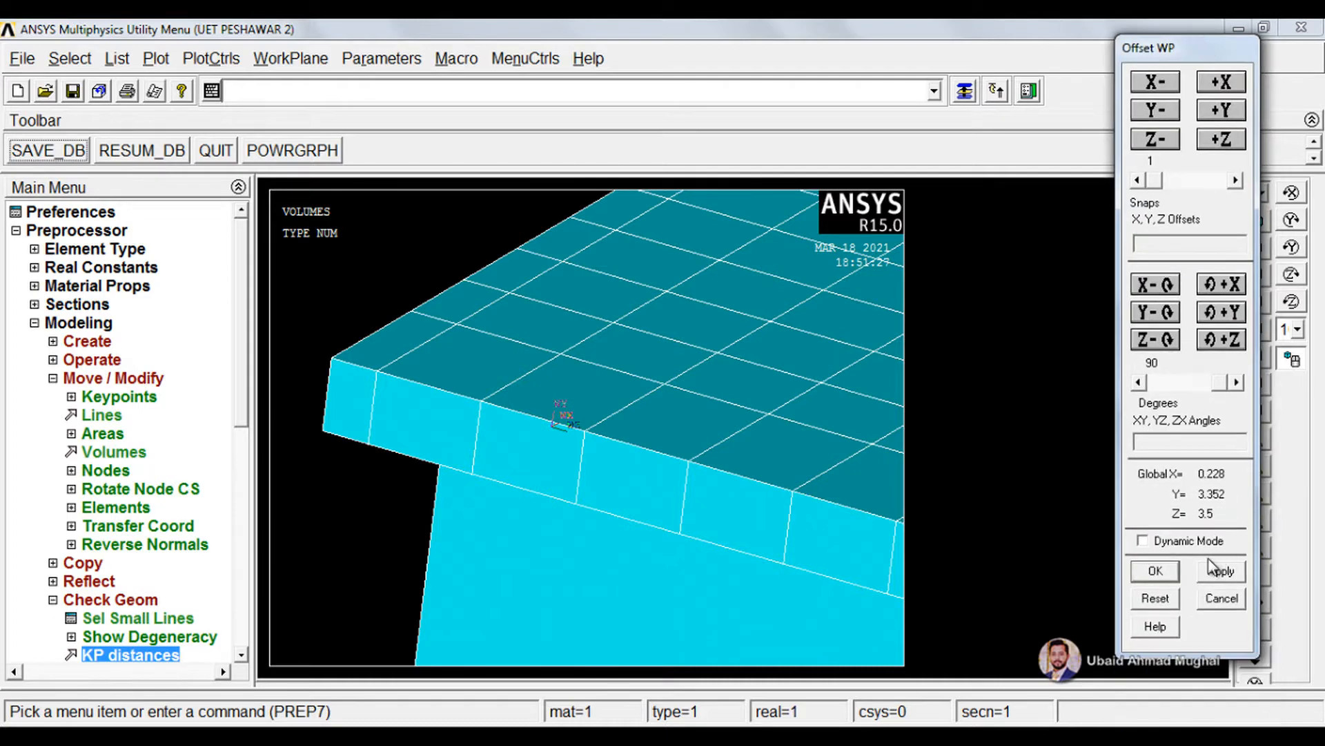
pyautogui.click(1150, 570)
# Divide the house's wall volume by the working plane using the Boolean divide operation
pyautogui.scroll(-3, 576, 359)
pyautogui.moveTo(721, 556); pyautogui.dragTo(639, 352)
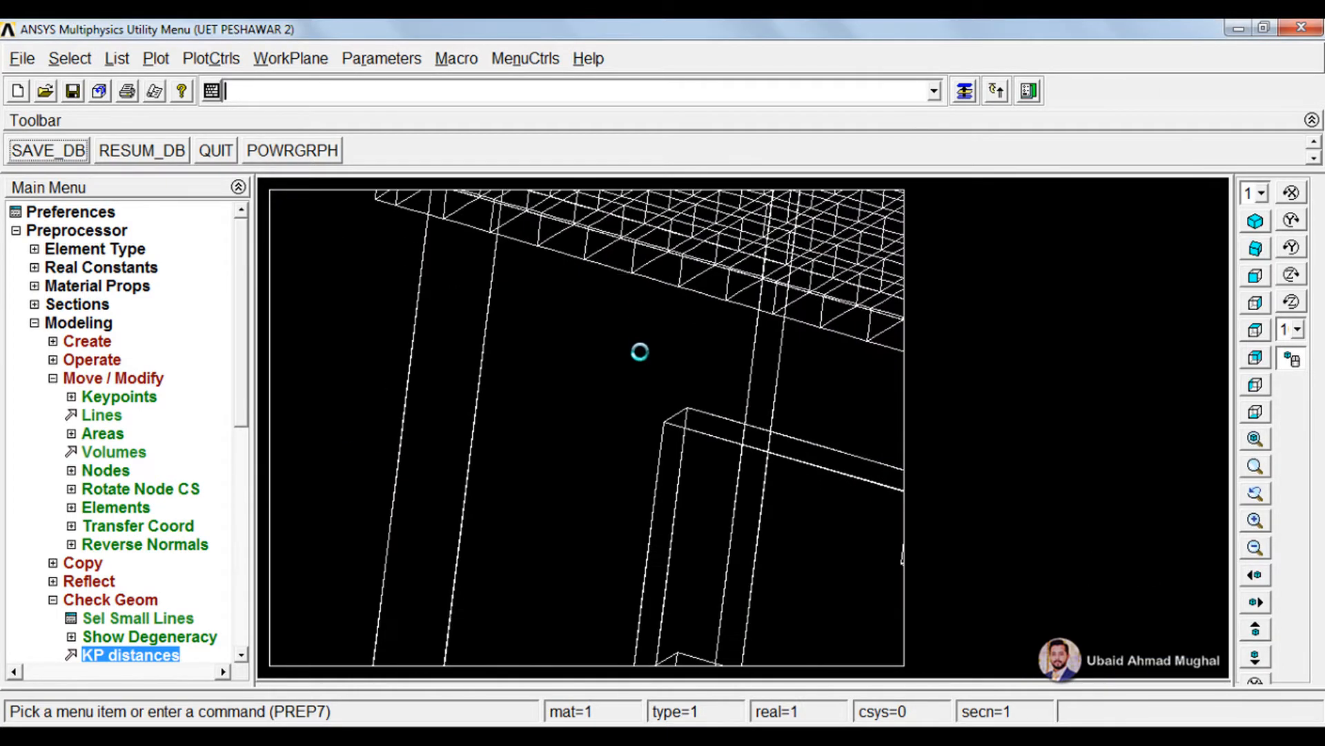
pyautogui.scroll(-2, 645, 378)
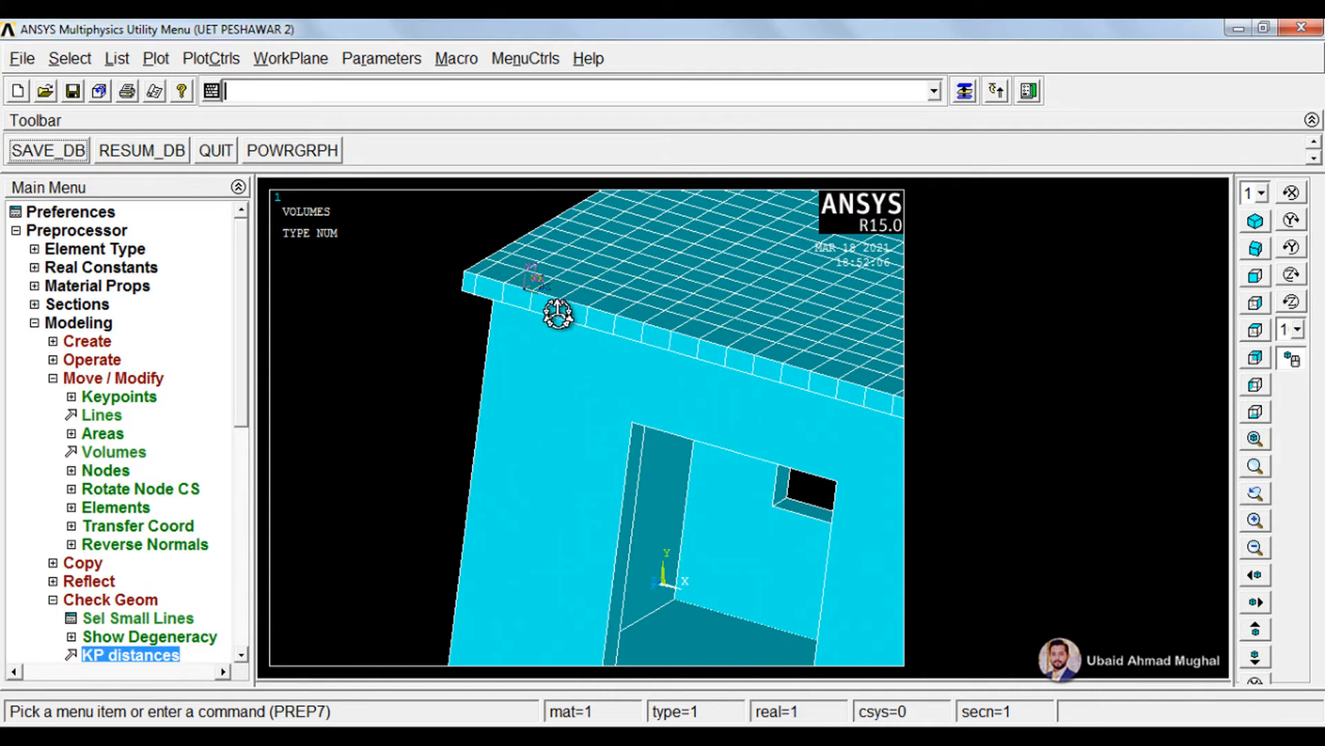
pyautogui.scroll(-2, 592, 344)
pyautogui.moveTo(653, 406); pyautogui.dragTo(616, 390)
pyautogui.scroll(2, 499, 378)
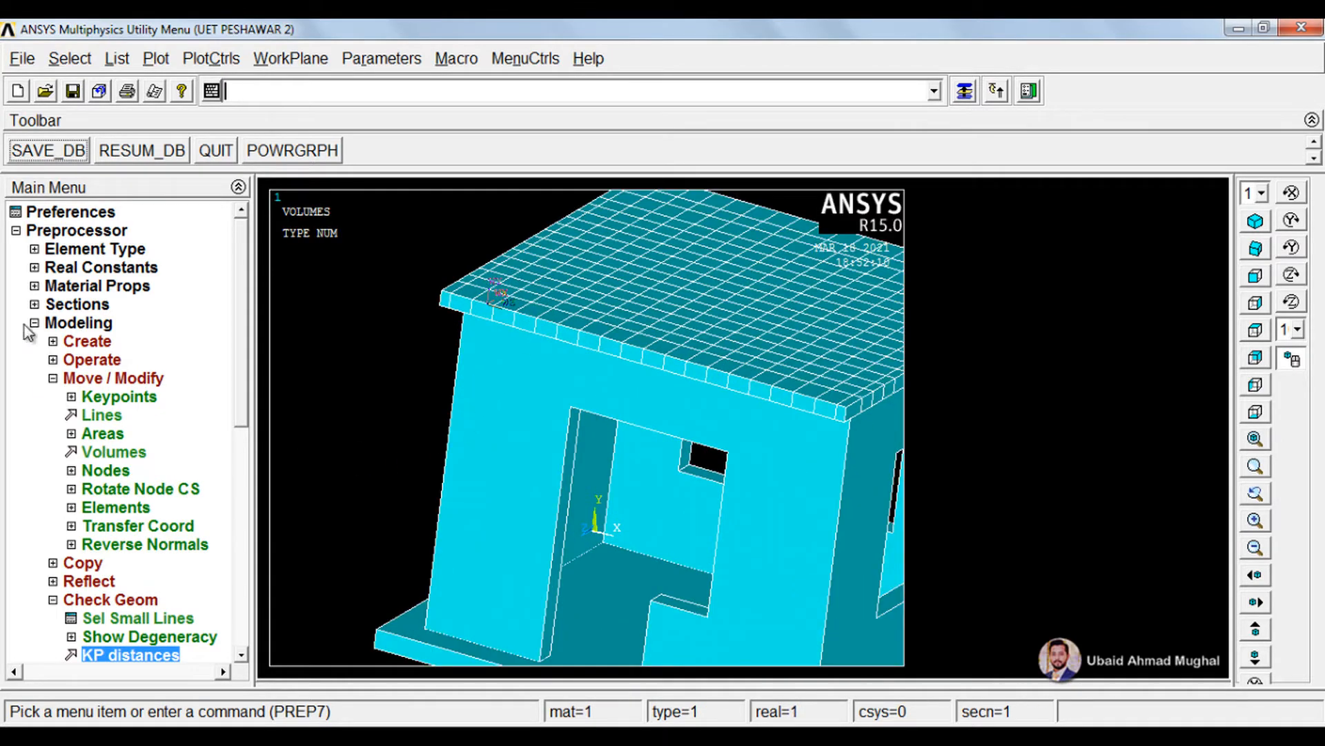
pyautogui.click(53, 379)
pyautogui.click(83, 359)
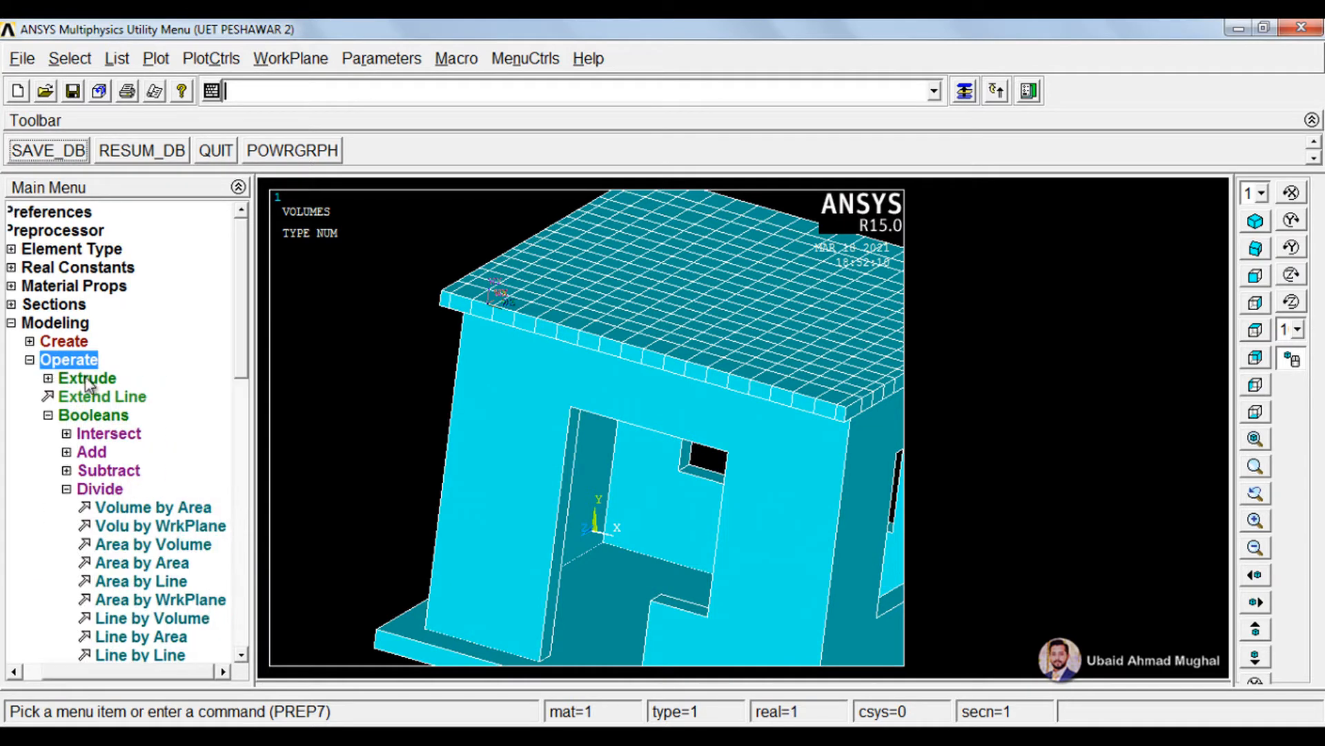
pyautogui.click(110, 377)
pyautogui.click(107, 373)
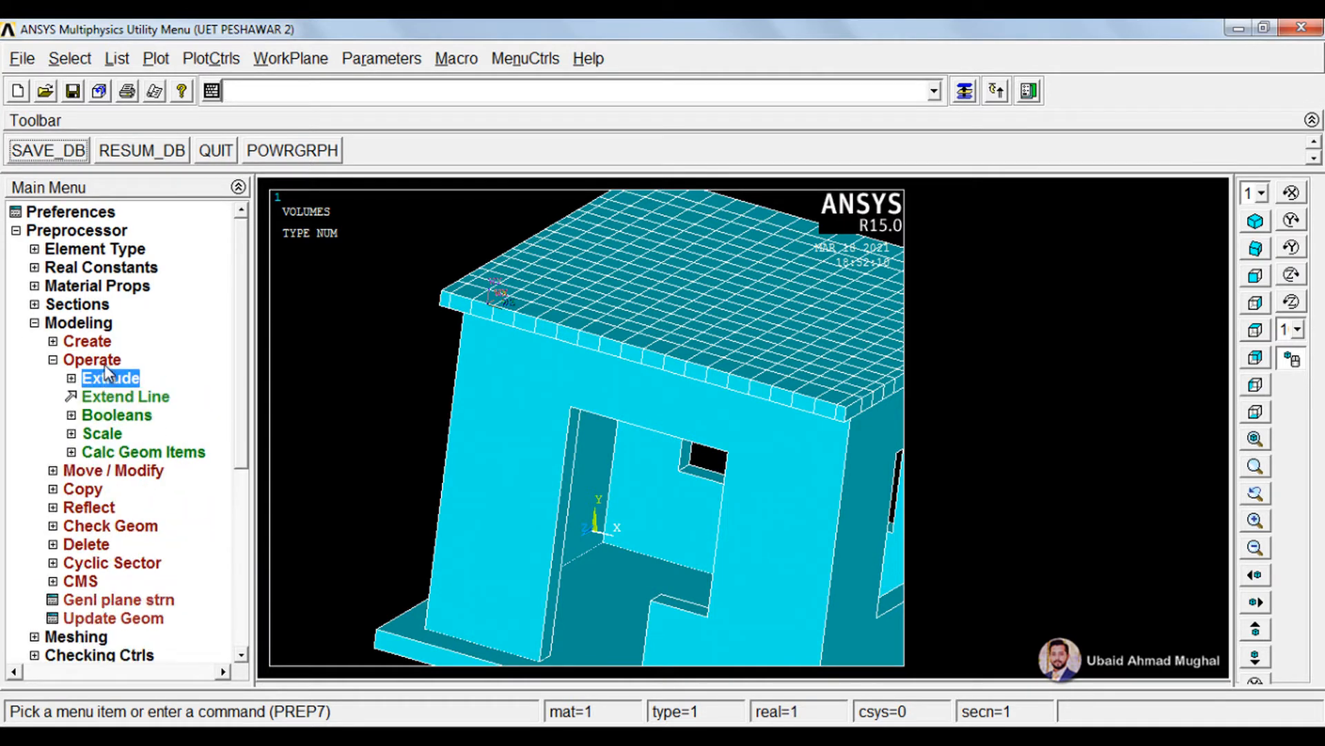
pyautogui.click(89, 417)
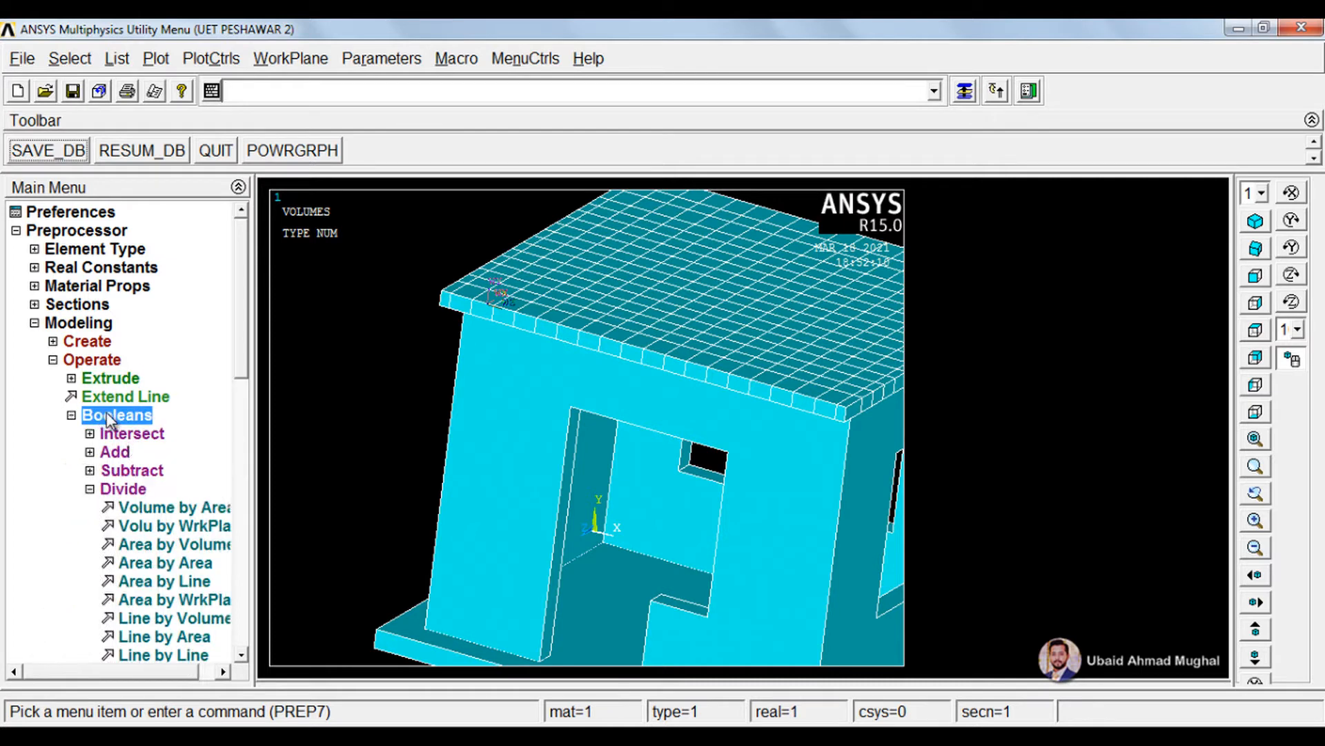
pyautogui.click(145, 526)
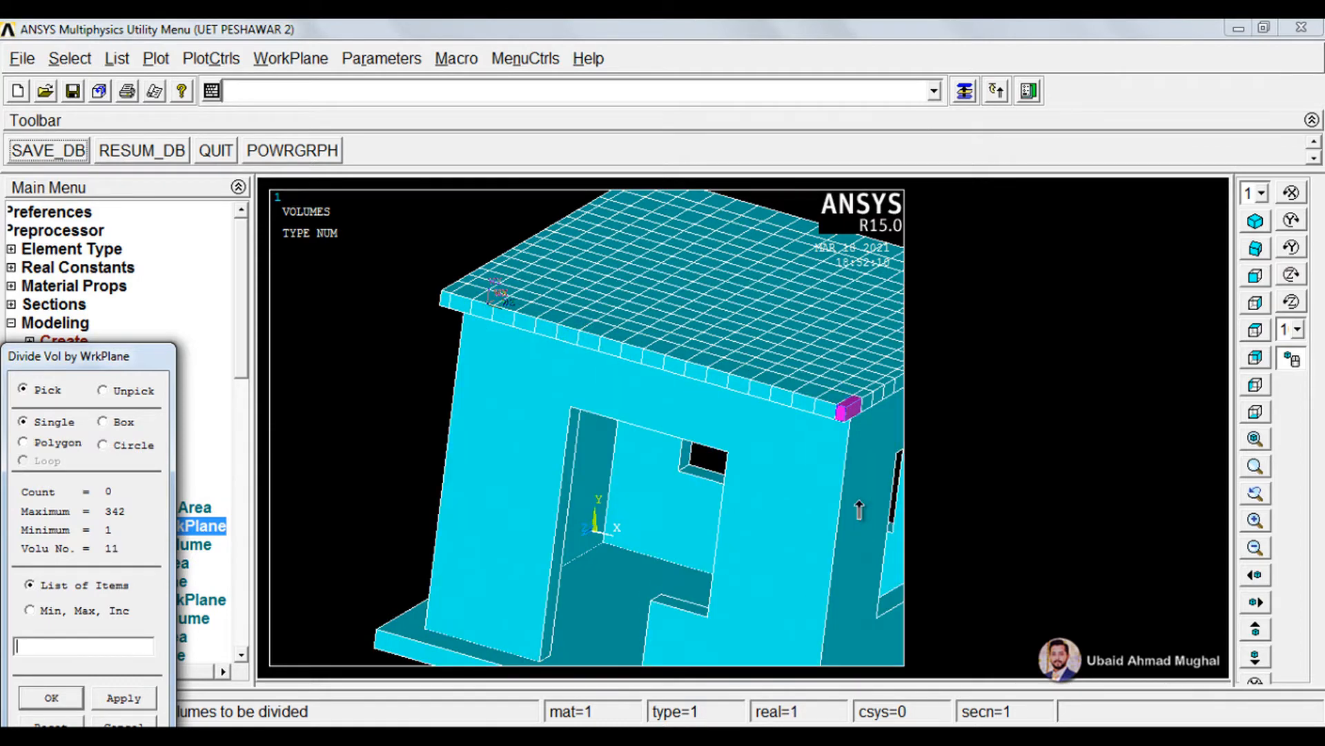
pyautogui.moveTo(859, 500); pyautogui.dragTo(755, 521)
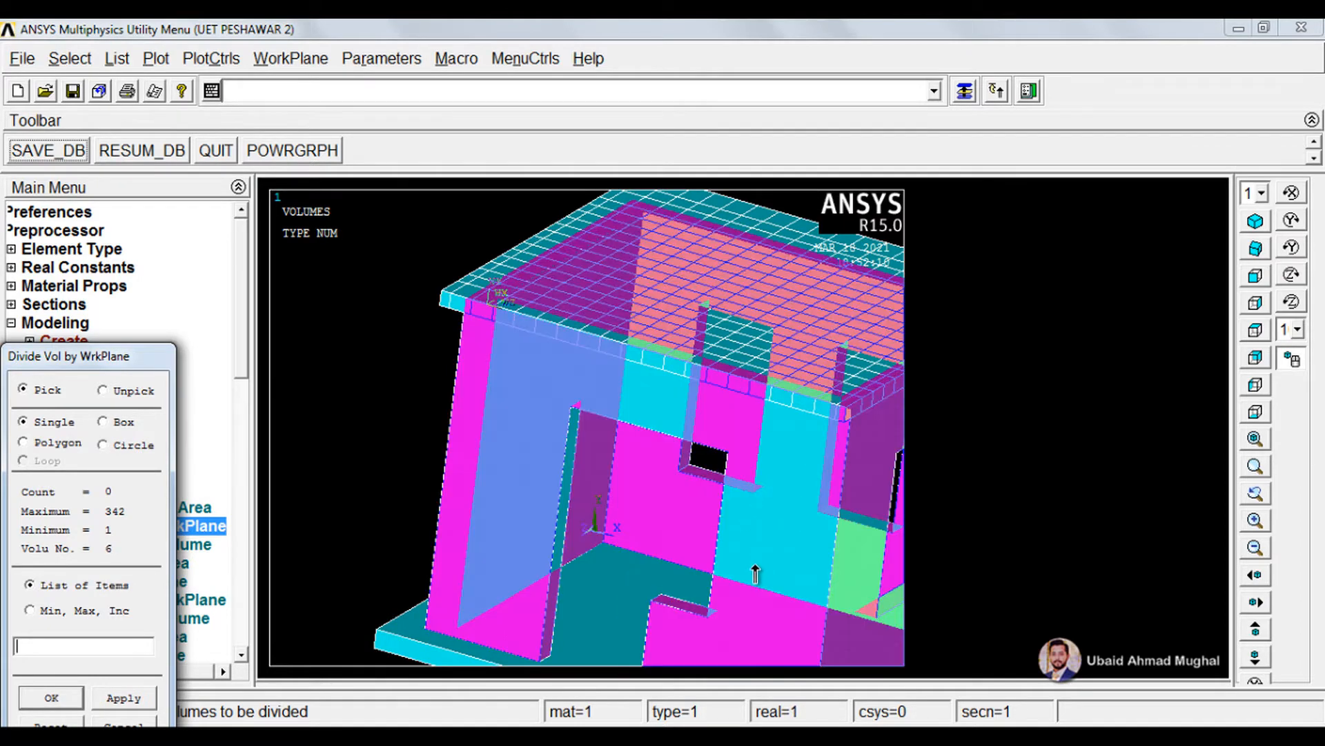
pyautogui.click(42, 702)
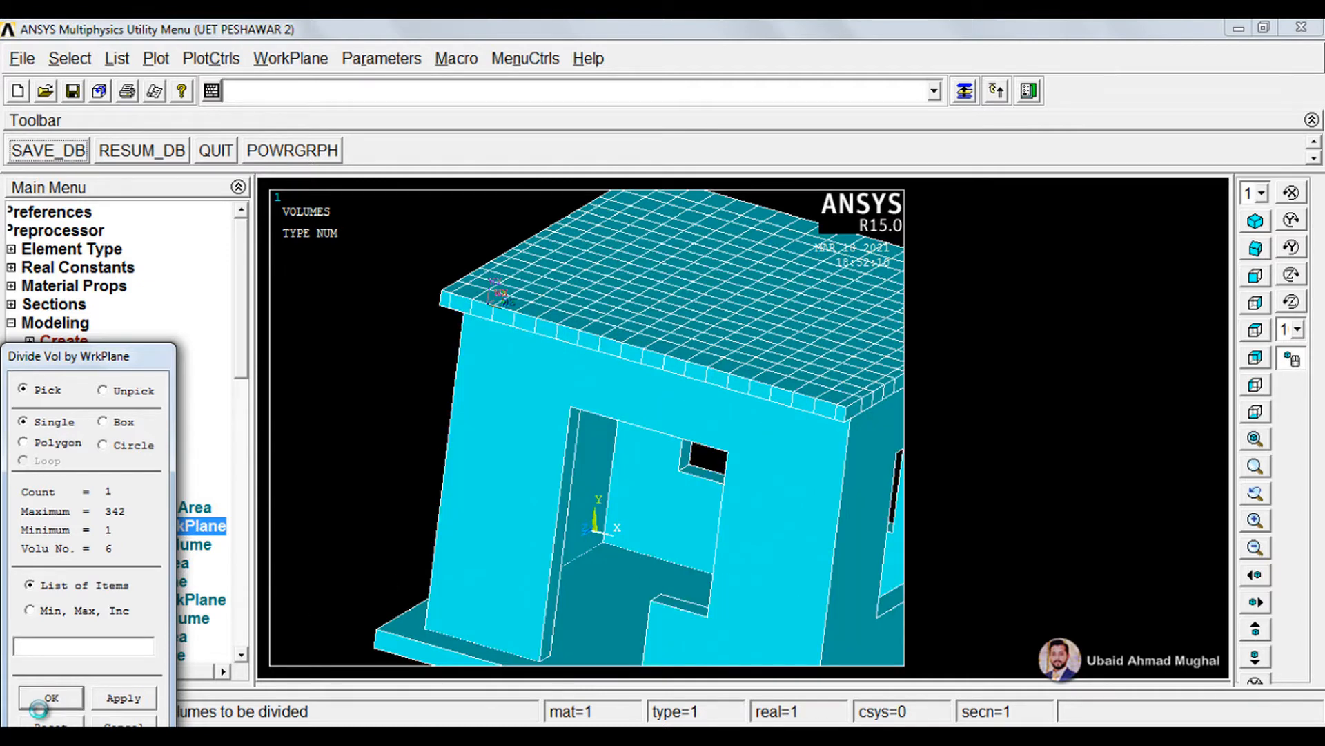
# Examine the first cut through the house walls from the front, side and rear, comparing its line with the roof divisions
pyautogui.moveTo(673, 369); pyautogui.dragTo(602, 281)
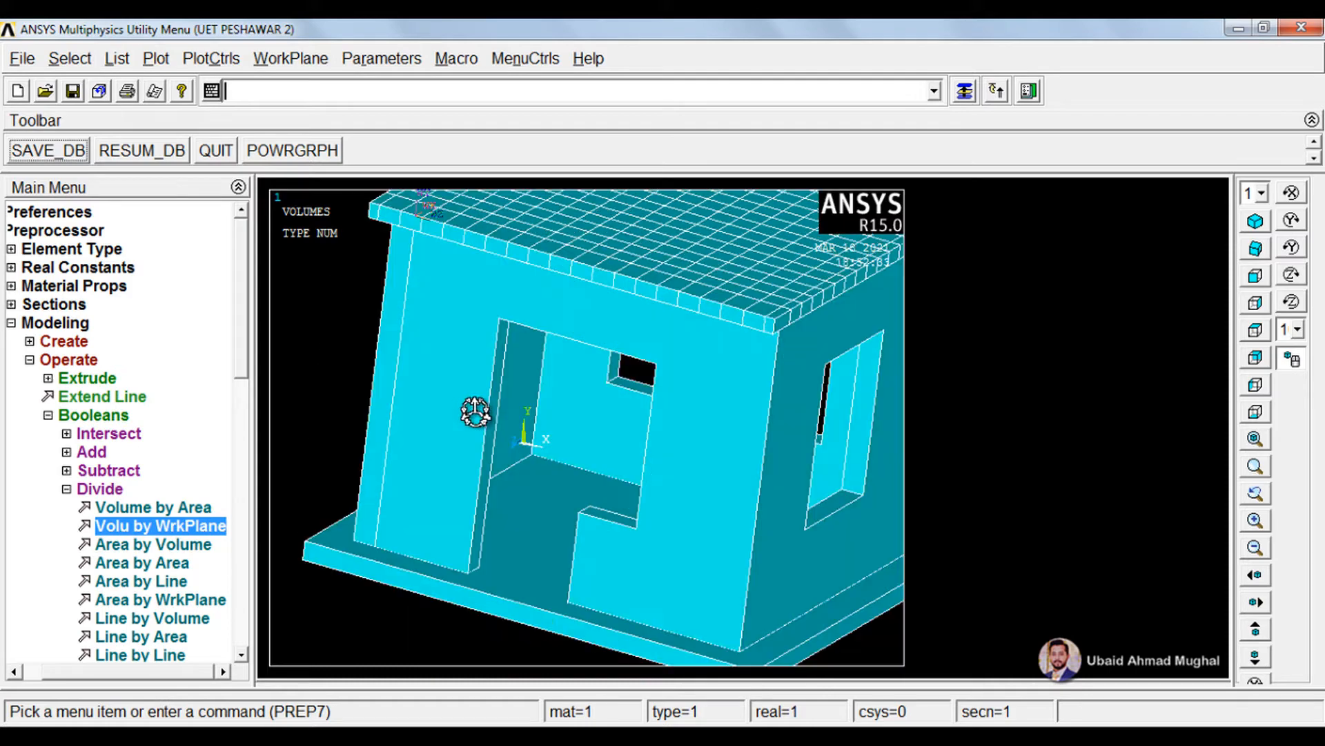
pyautogui.keyDown('ctrl'); pyautogui.scroll(-1, 478, 407); pyautogui.keyUp('ctrl')
pyautogui.keyDown('ctrl'); pyautogui.scroll(2, 445, 317); pyautogui.keyUp('ctrl')
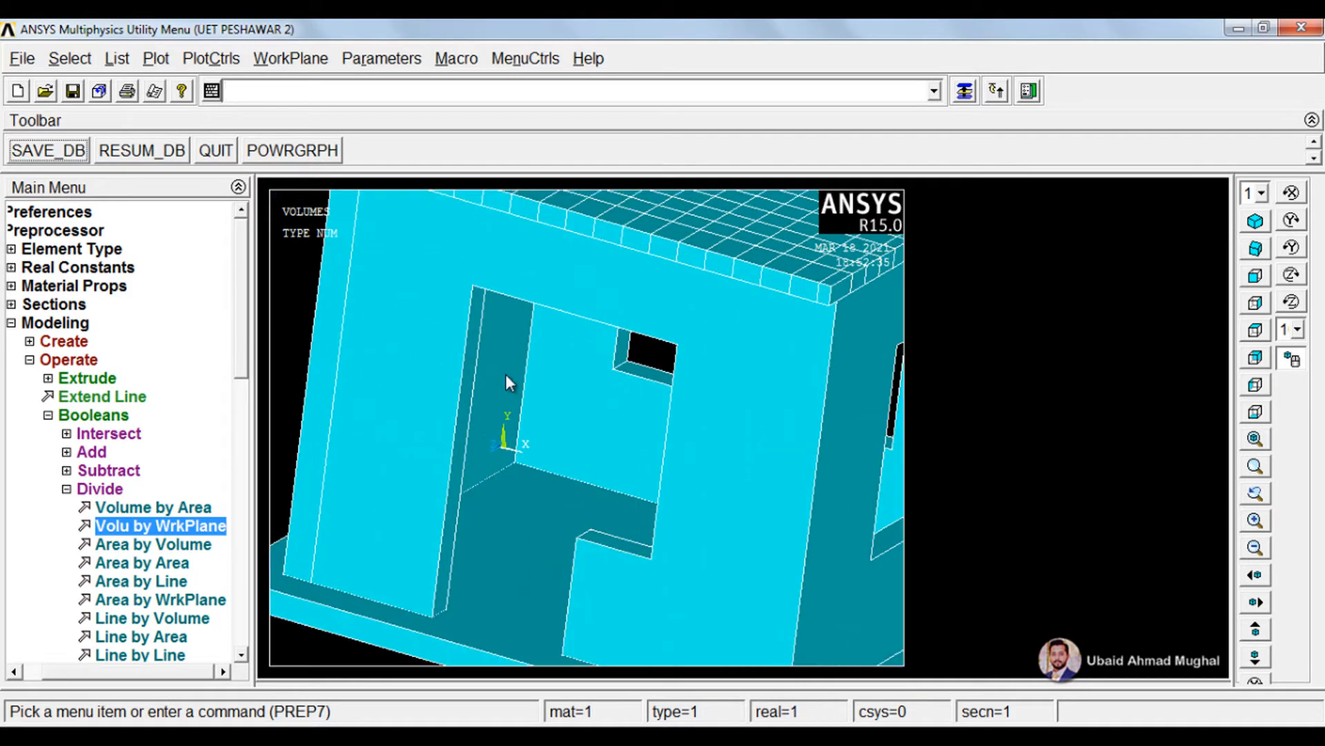
pyautogui.moveTo(440, 287); pyautogui.dragTo(553, 379)
pyautogui.moveTo(654, 448); pyautogui.dragTo(657, 435, button='right')
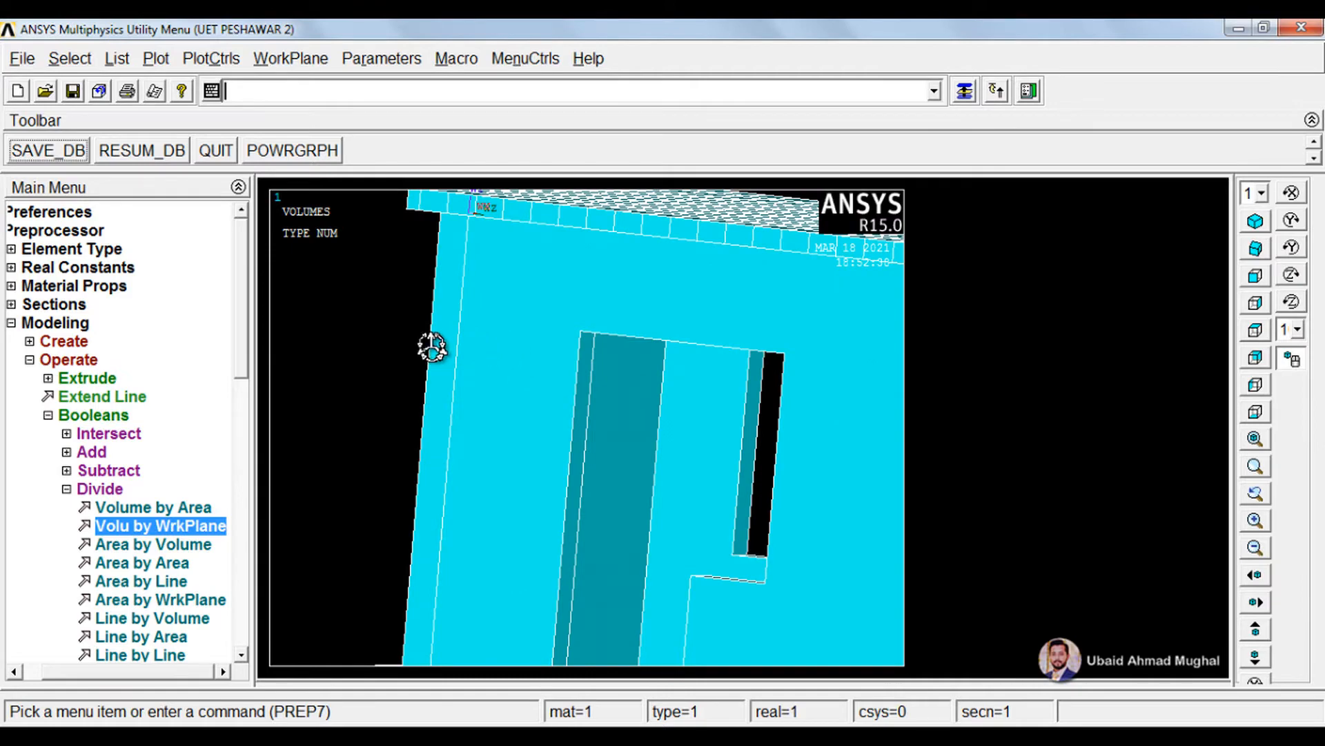
pyautogui.moveTo(716, 396); pyautogui.dragTo(669, 418, button='right')
pyautogui.scroll(-2, 759, 387)
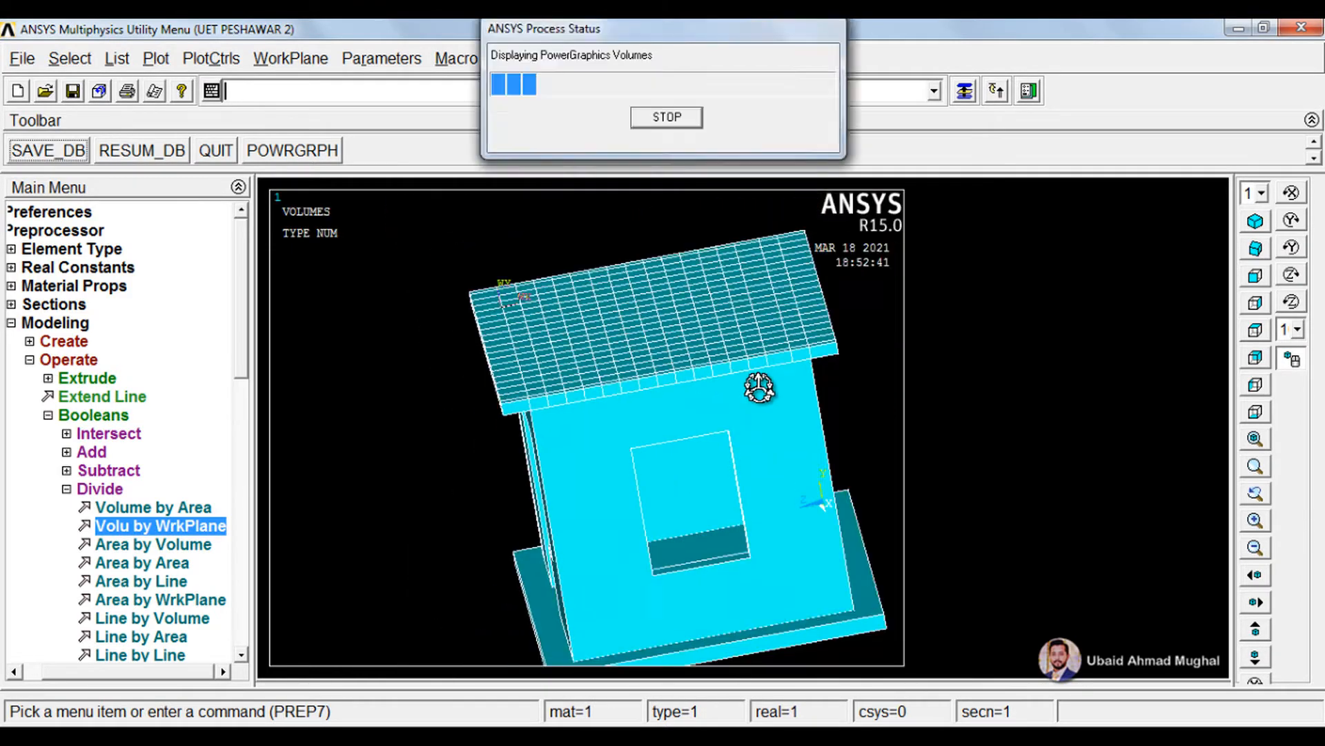
pyautogui.moveTo(758, 388); pyautogui.dragTo(642, 417, button='right')
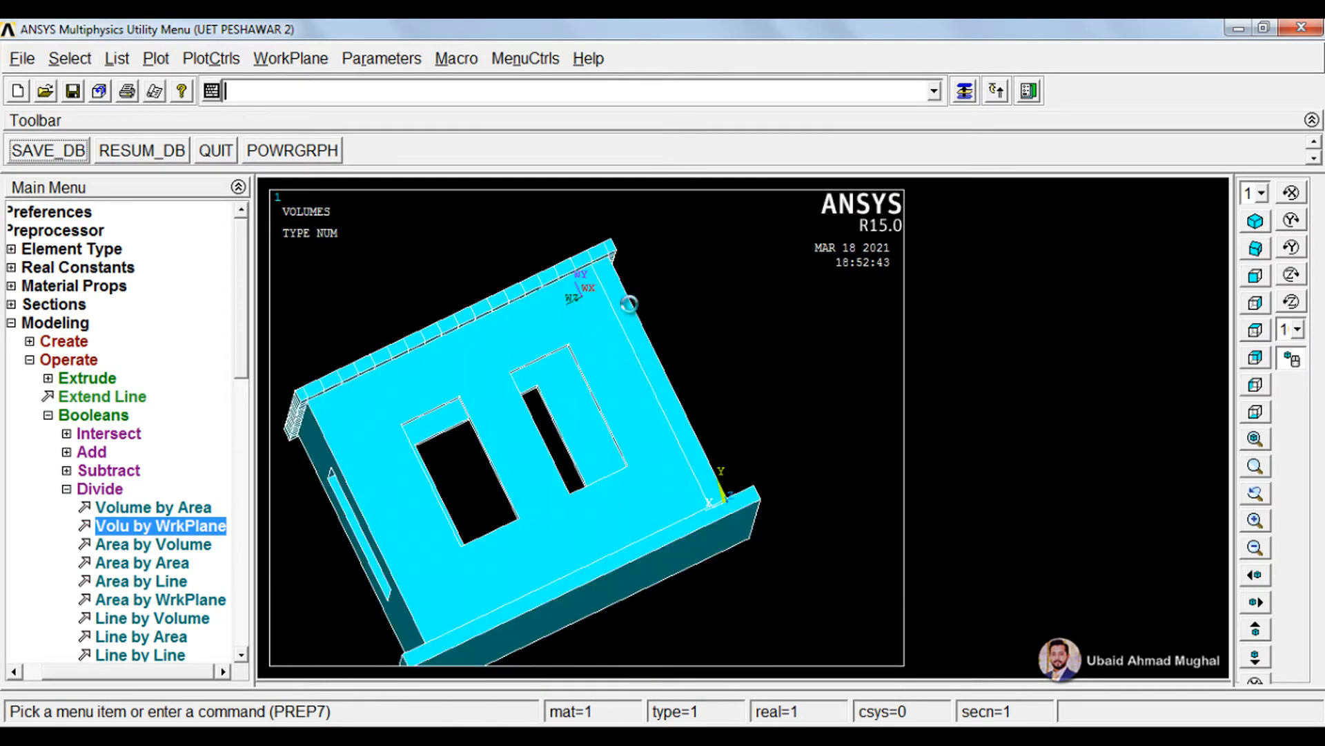
pyautogui.scroll(3, 629, 304)
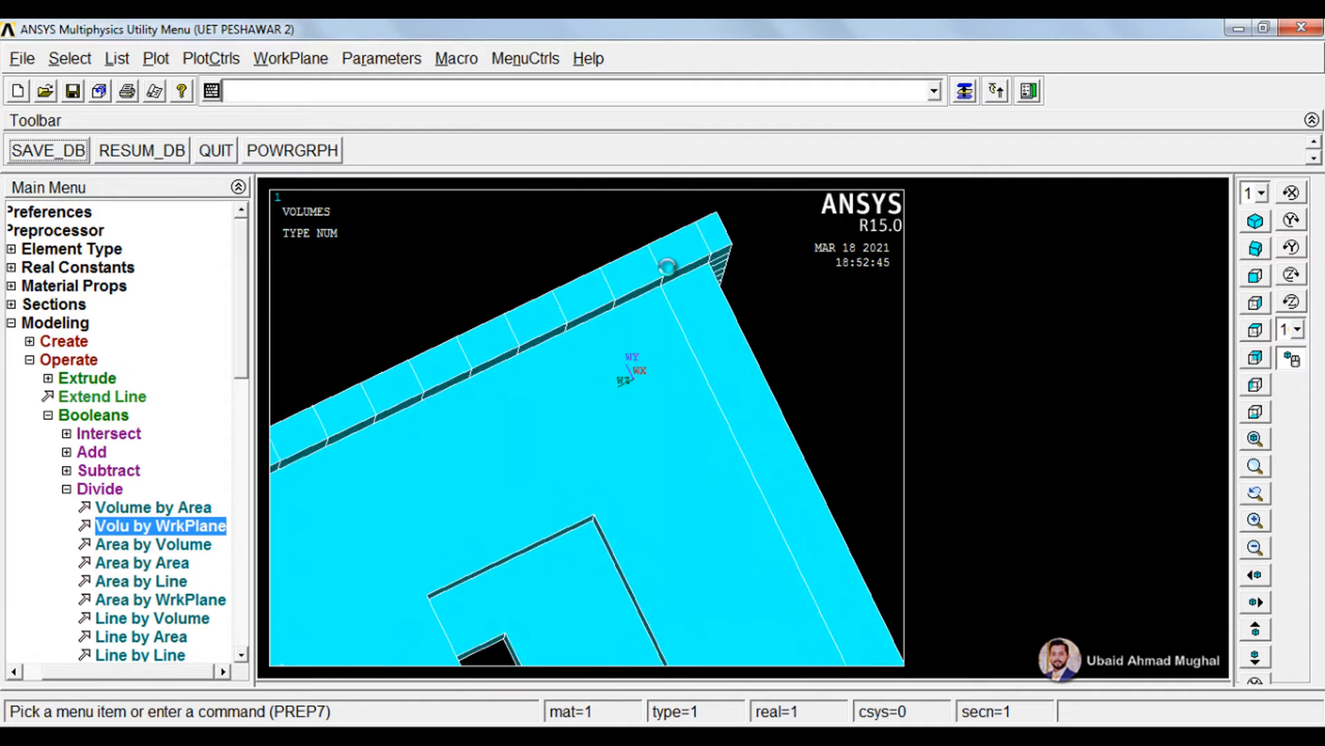
pyautogui.moveTo(667, 265); pyautogui.dragTo(605, 393, button='right')
pyautogui.moveTo(641, 329)
pyautogui.mouseDown(button='right')
pyautogui.moveTo(616, 394)
pyautogui.moveTo(609, 536)
pyautogui.moveTo(789, 486)
pyautogui.moveTo(716, 527)
pyautogui.moveTo(678, 483)
pyautogui.moveTo(733, 509)
pyautogui.moveTo(559, 444)
pyautogui.moveTo(557, 509)
pyautogui.moveTo(515, 499)
pyautogui.mouseUp(button='right')
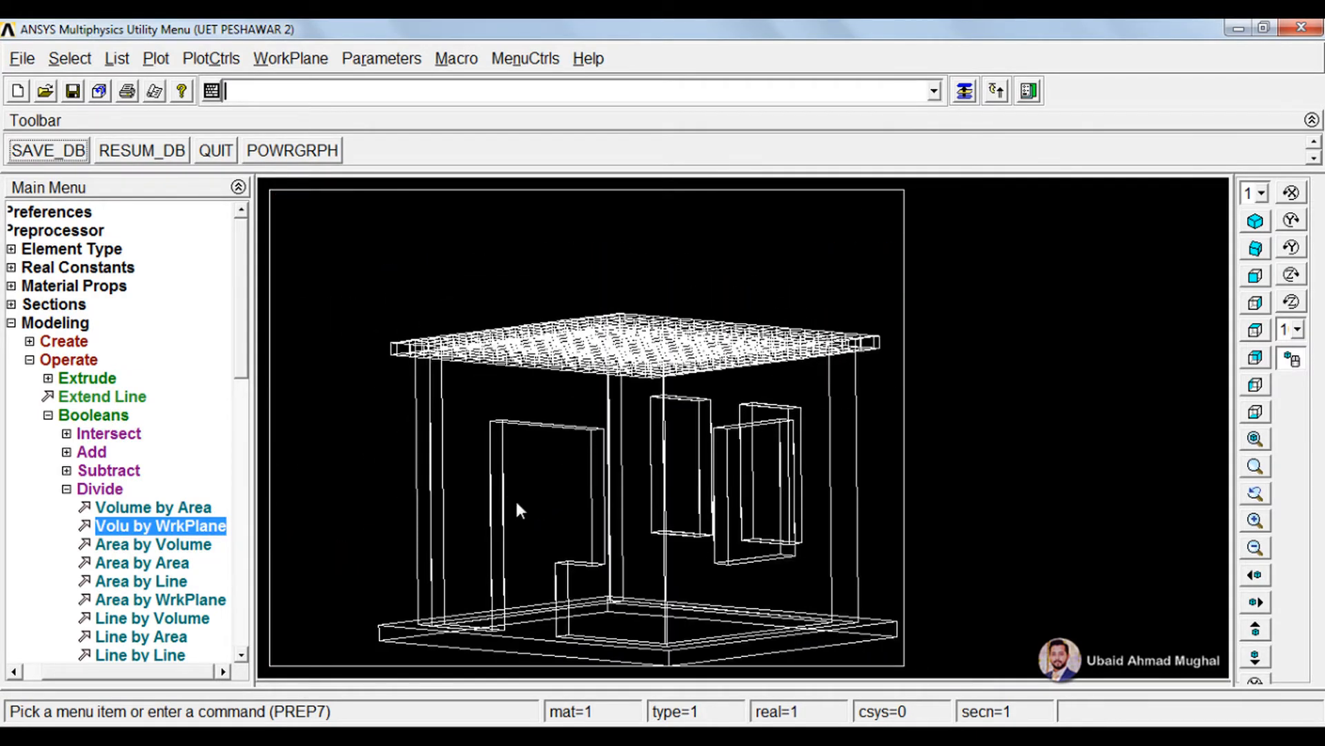
pyautogui.scroll(2, 469, 471)
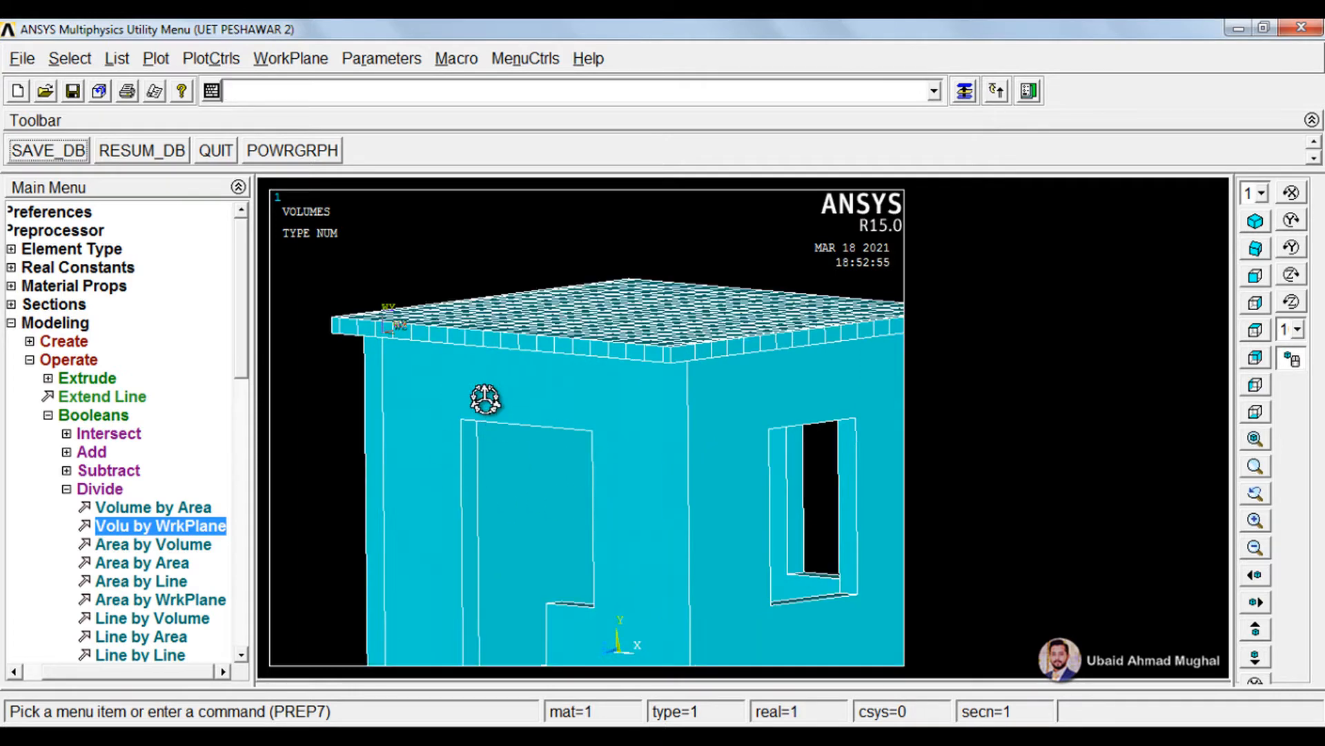
# Offset the working plane to the next roof-division keypoint along the front wall's top edge, just right of the first cut
pyautogui.moveTo(417, 419)
pyautogui.mouseDown()
pyautogui.moveTo(482, 401)
pyautogui.moveTo(491, 414)
pyautogui.mouseUp()
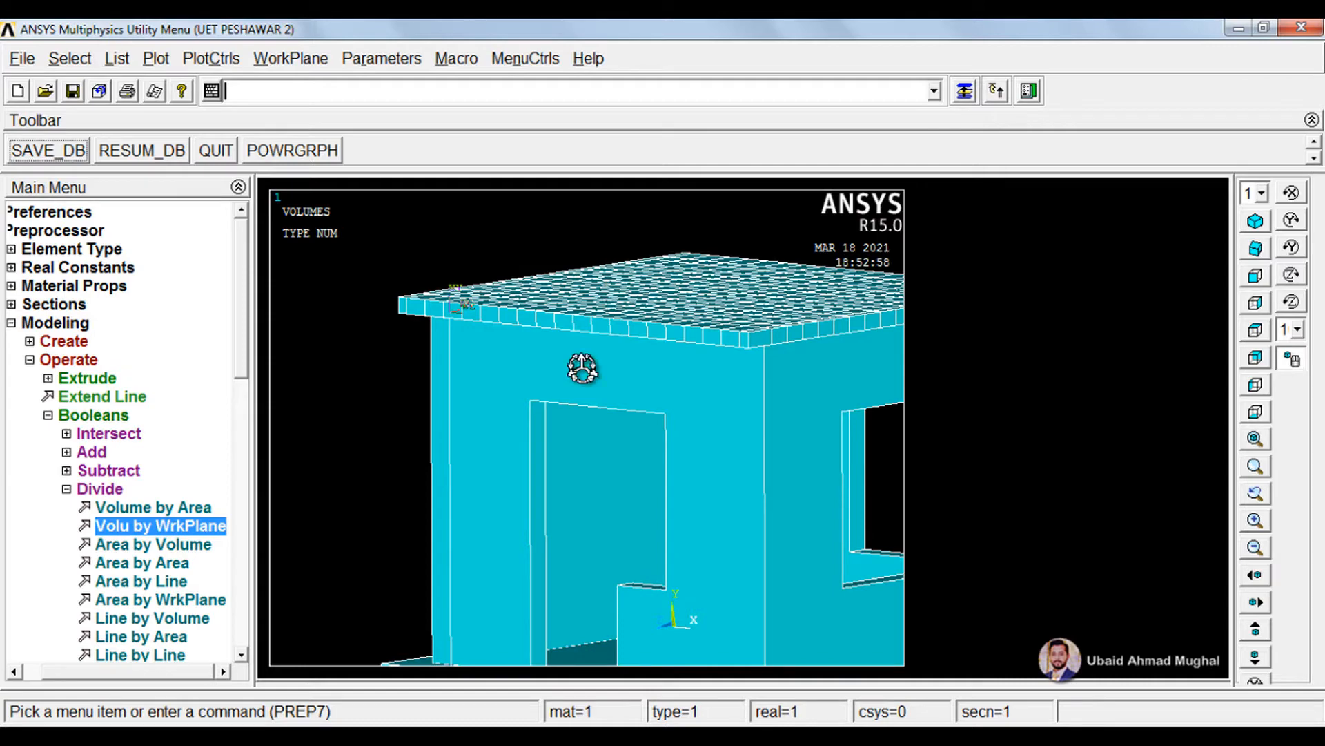
pyautogui.moveTo(531, 378)
pyautogui.mouseDown()
pyautogui.moveTo(512, 362)
pyautogui.moveTo(488, 370)
pyautogui.mouseUp()
pyautogui.moveTo(447, 358)
pyautogui.mouseDown(button='right')
pyautogui.moveTo(470, 367)
pyautogui.moveTo(506, 299)
pyautogui.moveTo(450, 379)
pyautogui.moveTo(453, 368)
pyautogui.mouseUp(button='right')
pyautogui.scroll(2, 454, 368)
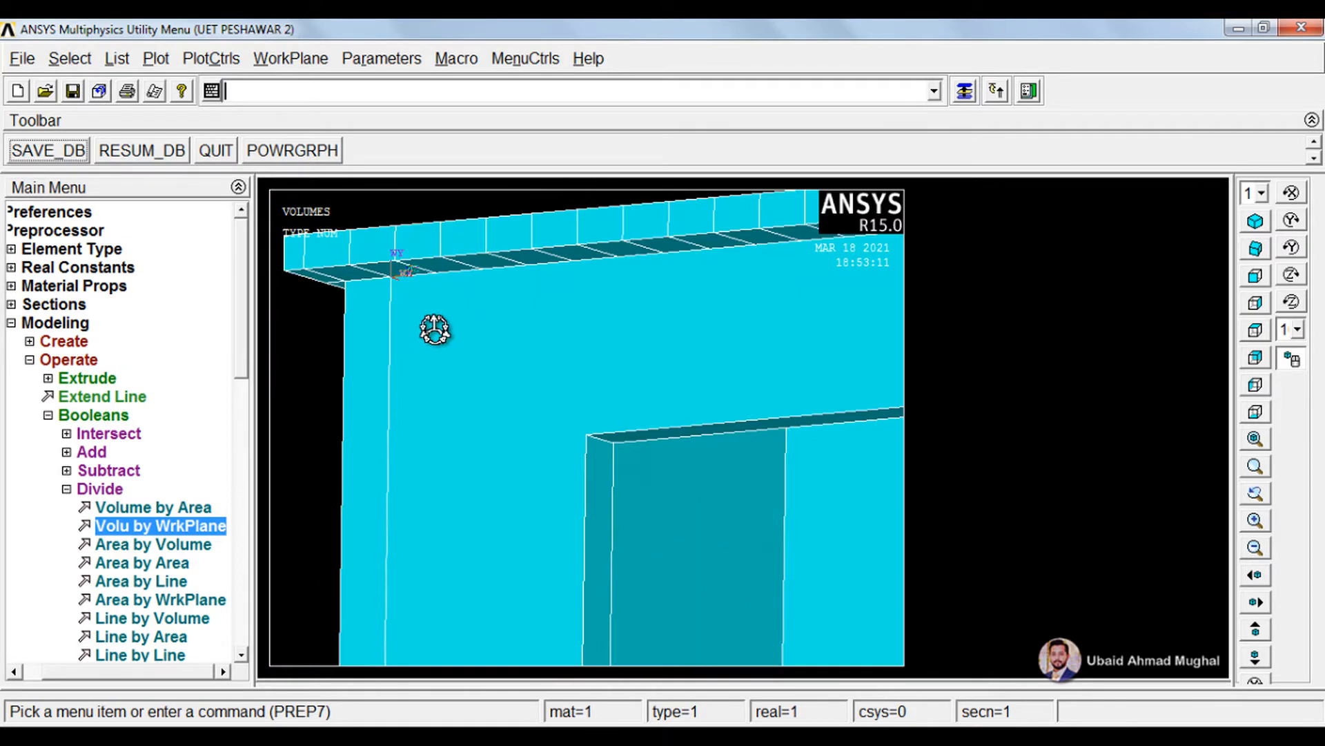
pyautogui.keyDown('ctrl'); pyautogui.moveTo(467, 332); pyautogui.dragTo(512, 352); pyautogui.keyUp('ctrl')
pyautogui.scroll(2, 512, 352)
pyautogui.moveTo(514, 334)
pyautogui.mouseDown(button='right')
pyautogui.moveTo(515, 349)
pyautogui.moveTo(500, 340)
pyautogui.moveTo(517, 384)
pyautogui.moveTo(511, 355)
pyautogui.mouseUp(button='right')
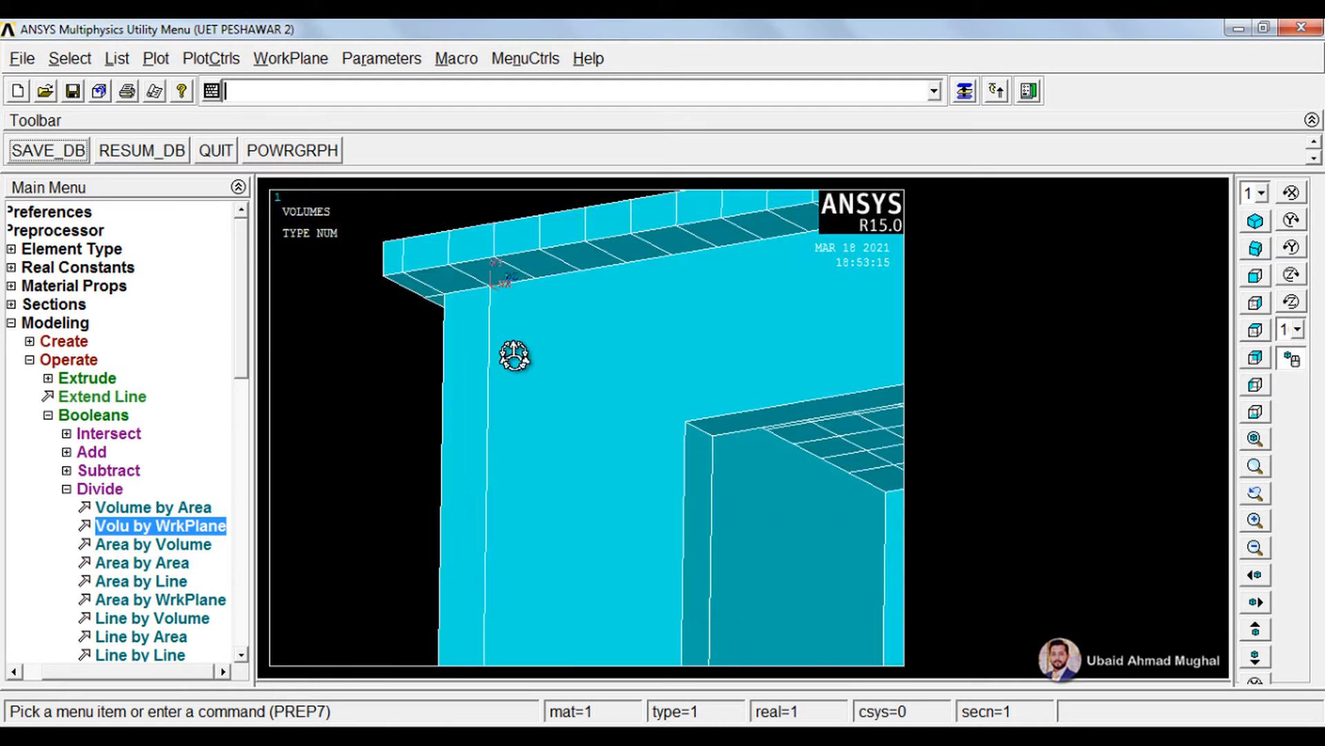
pyautogui.click(287, 60)
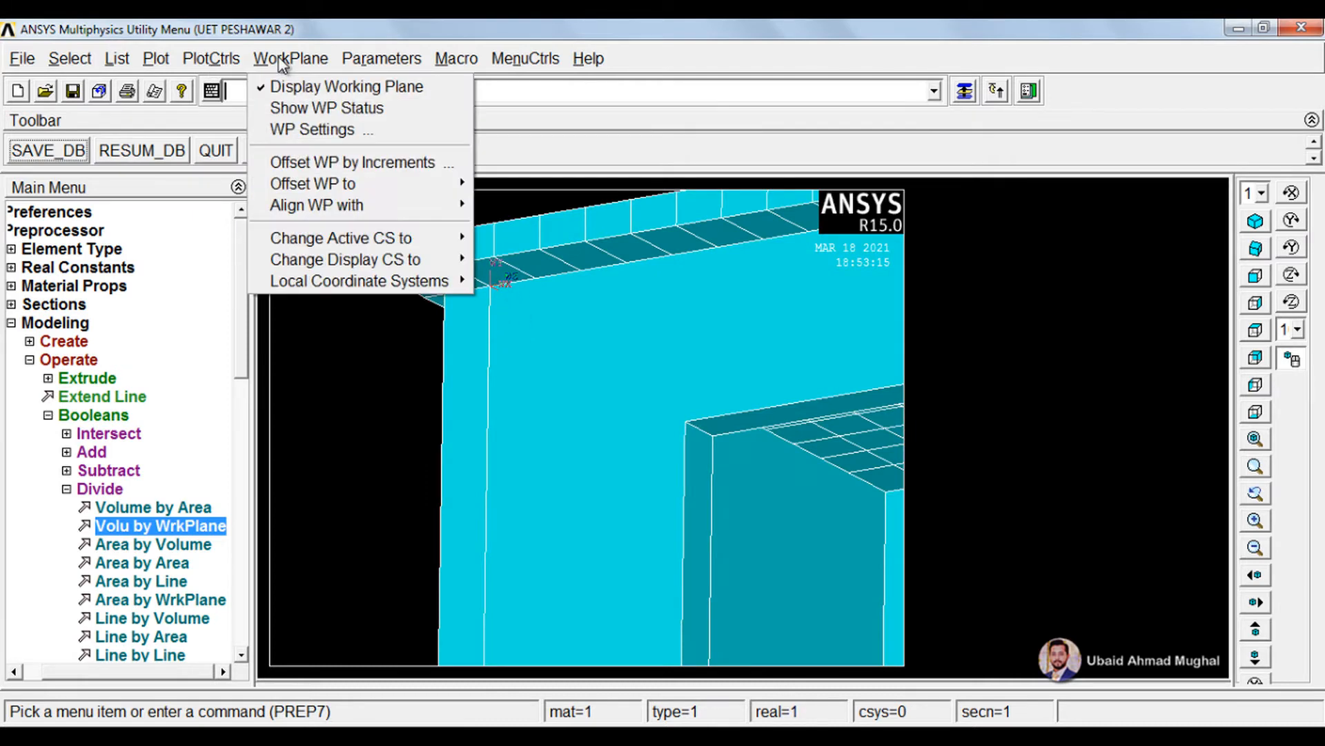
pyautogui.moveTo(383, 184)
pyautogui.click(514, 185)
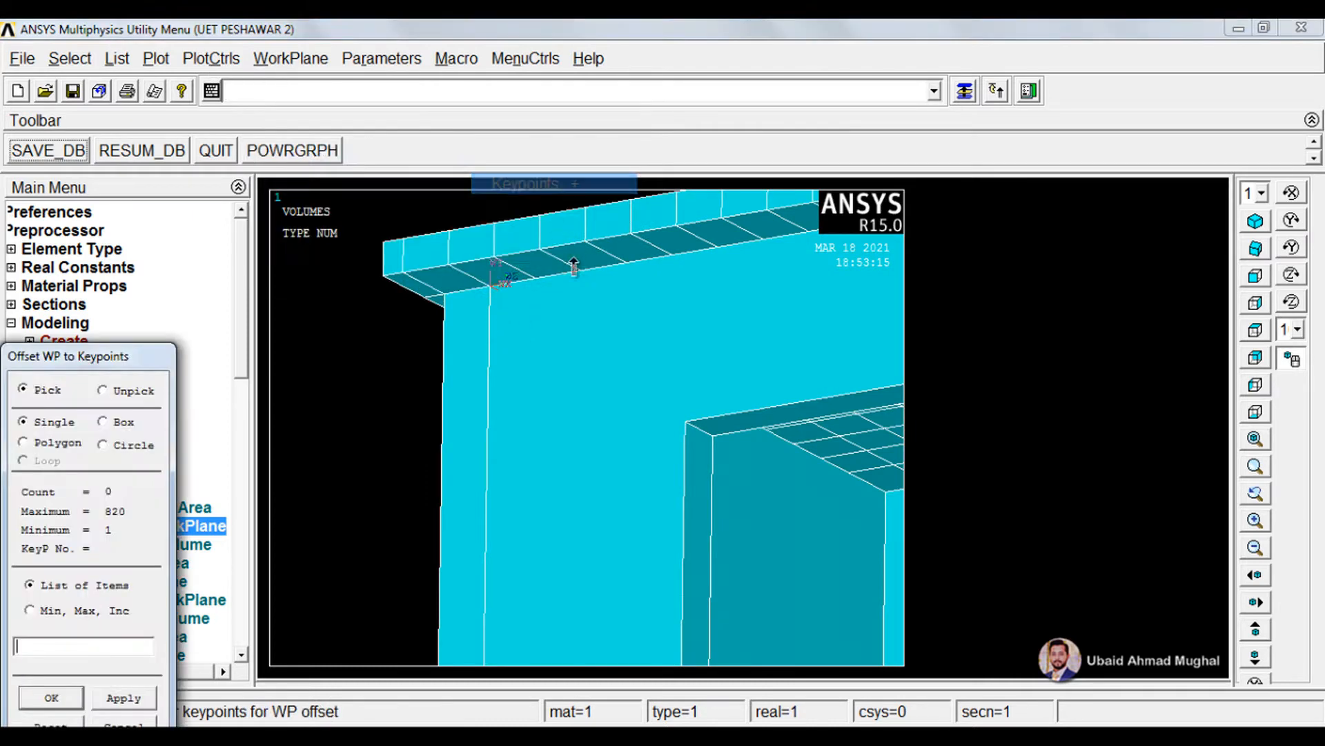
pyautogui.click(56, 699)
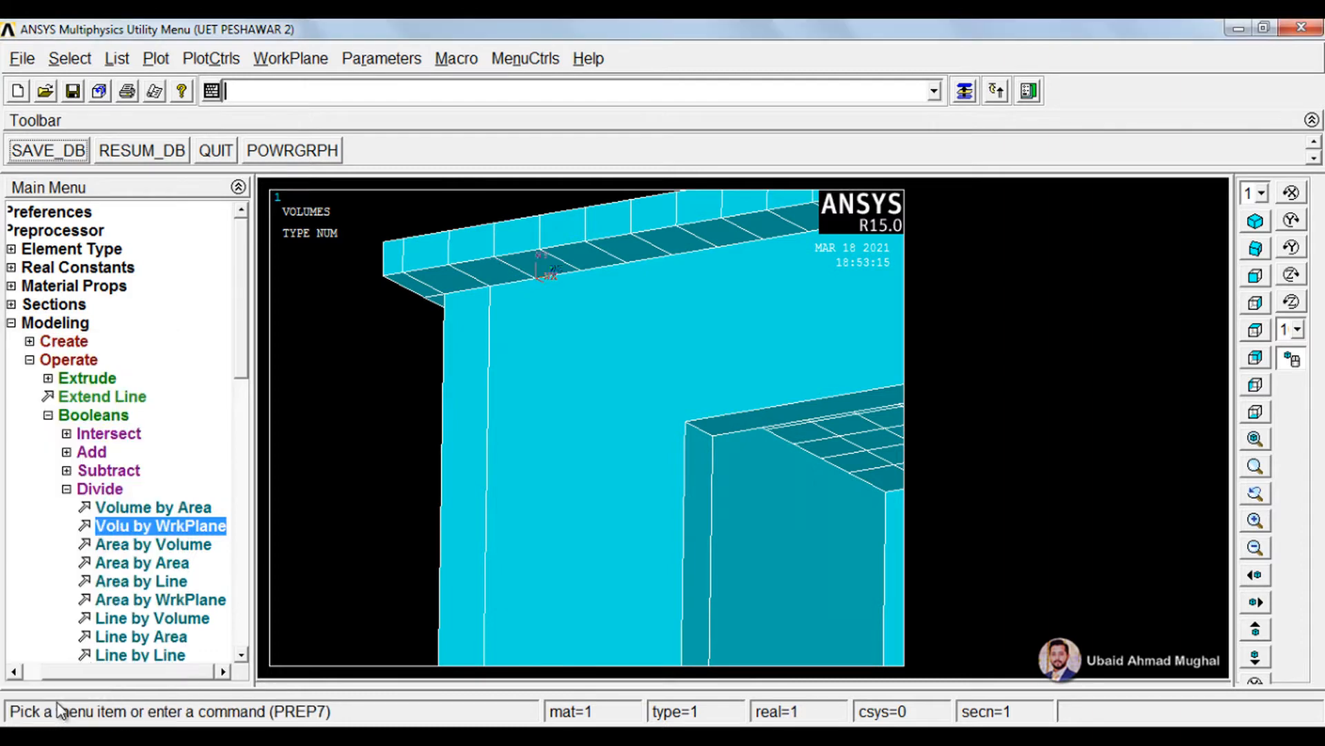
pyautogui.click(133, 528)
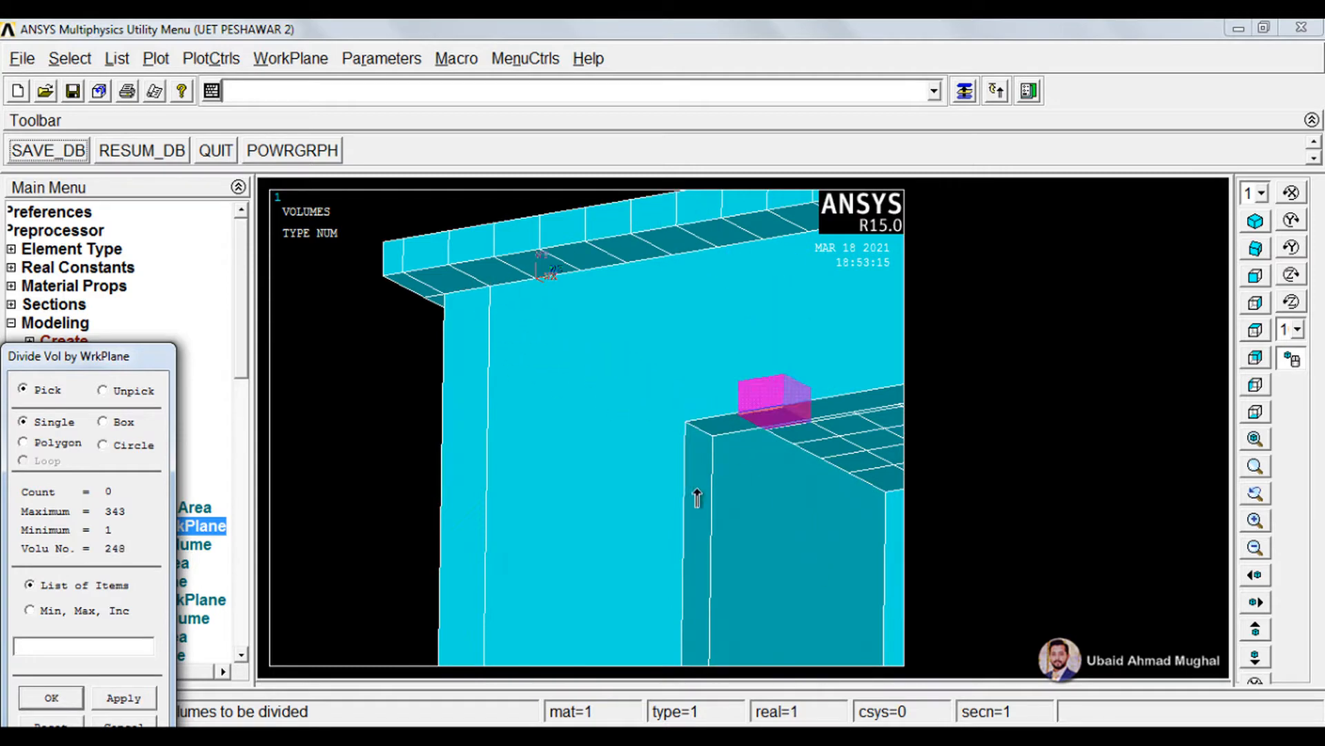
pyautogui.click(545, 319)
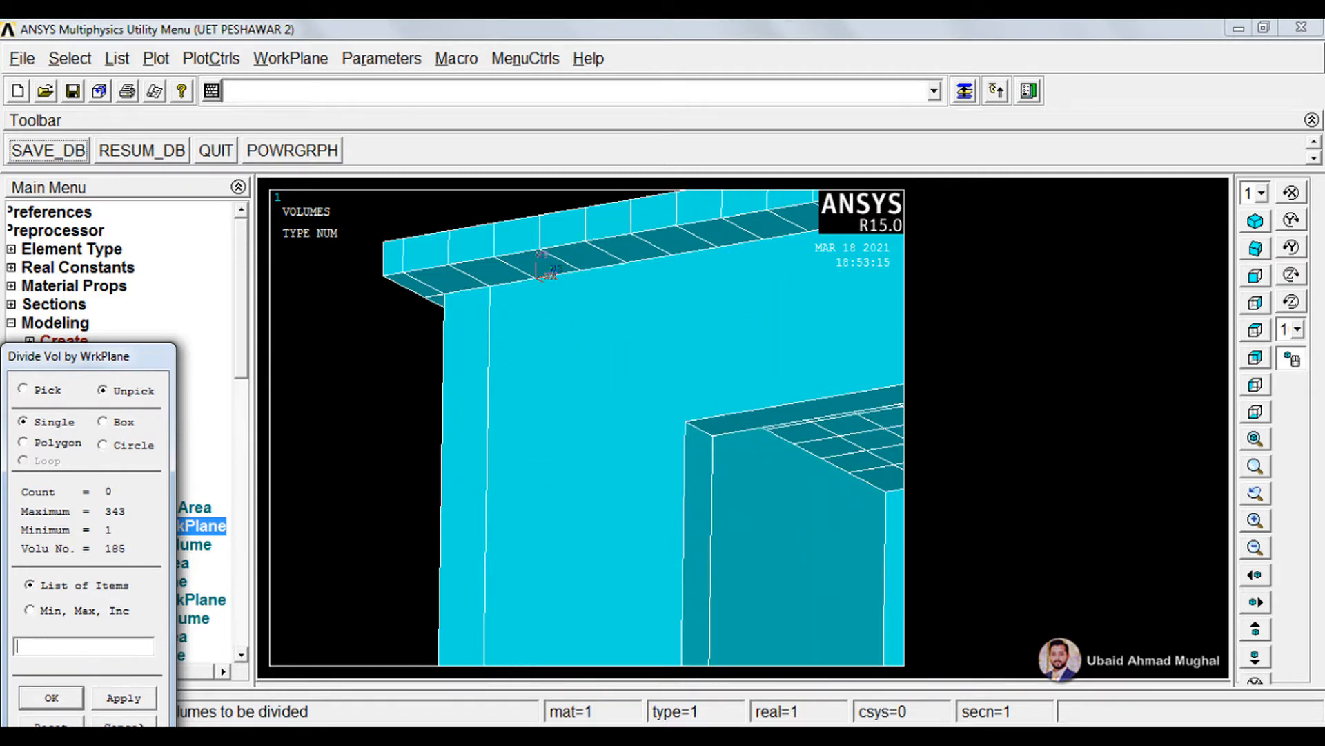
pyautogui.click(124, 723)
# Divide the large wall volume right of the first cut by the working plane
pyautogui.scroll(-2, 488, 370)
pyautogui.keyDown('ctrl'); pyautogui.moveTo(626, 420); pyautogui.dragTo(506, 352); pyautogui.keyUp('ctrl')
pyautogui.scroll(-1, 536, 402)
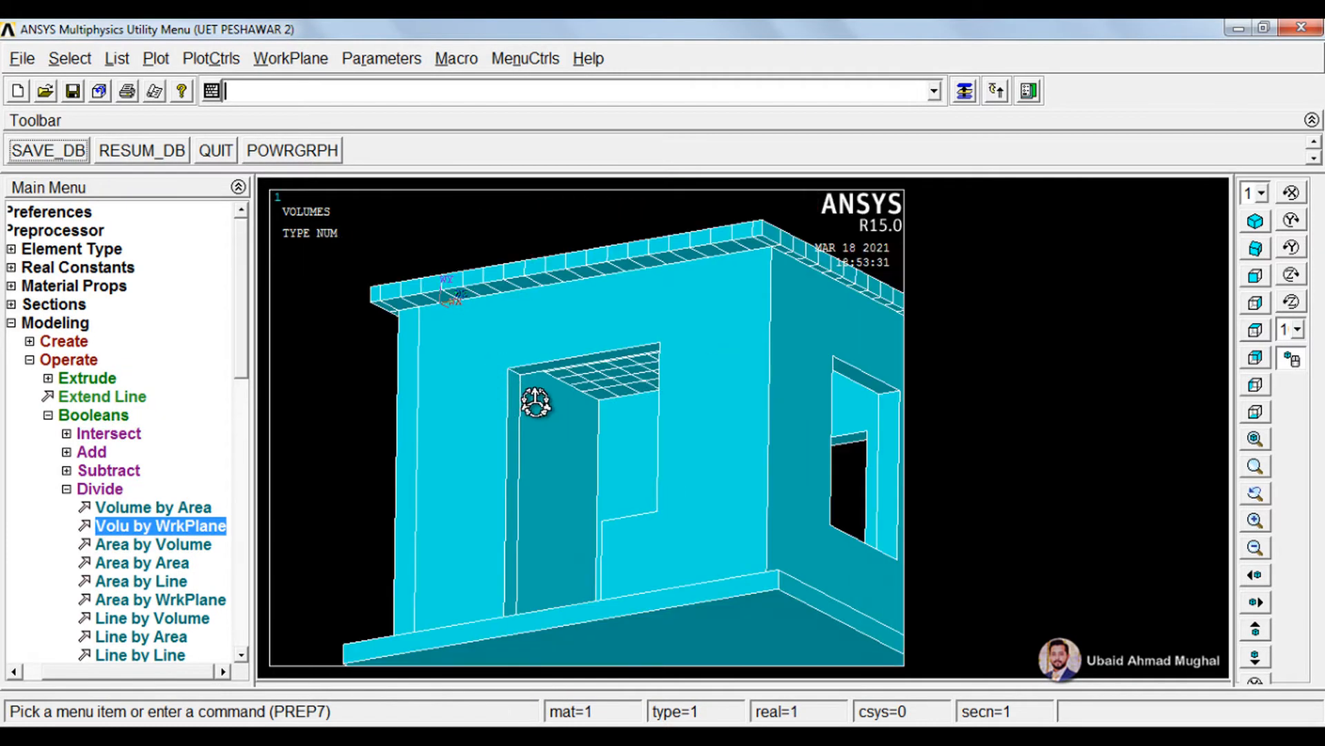
pyautogui.keyDown('ctrl'); pyautogui.moveTo(535, 401); pyautogui.dragTo(488, 397); pyautogui.keyUp('ctrl')
pyautogui.click(184, 522)
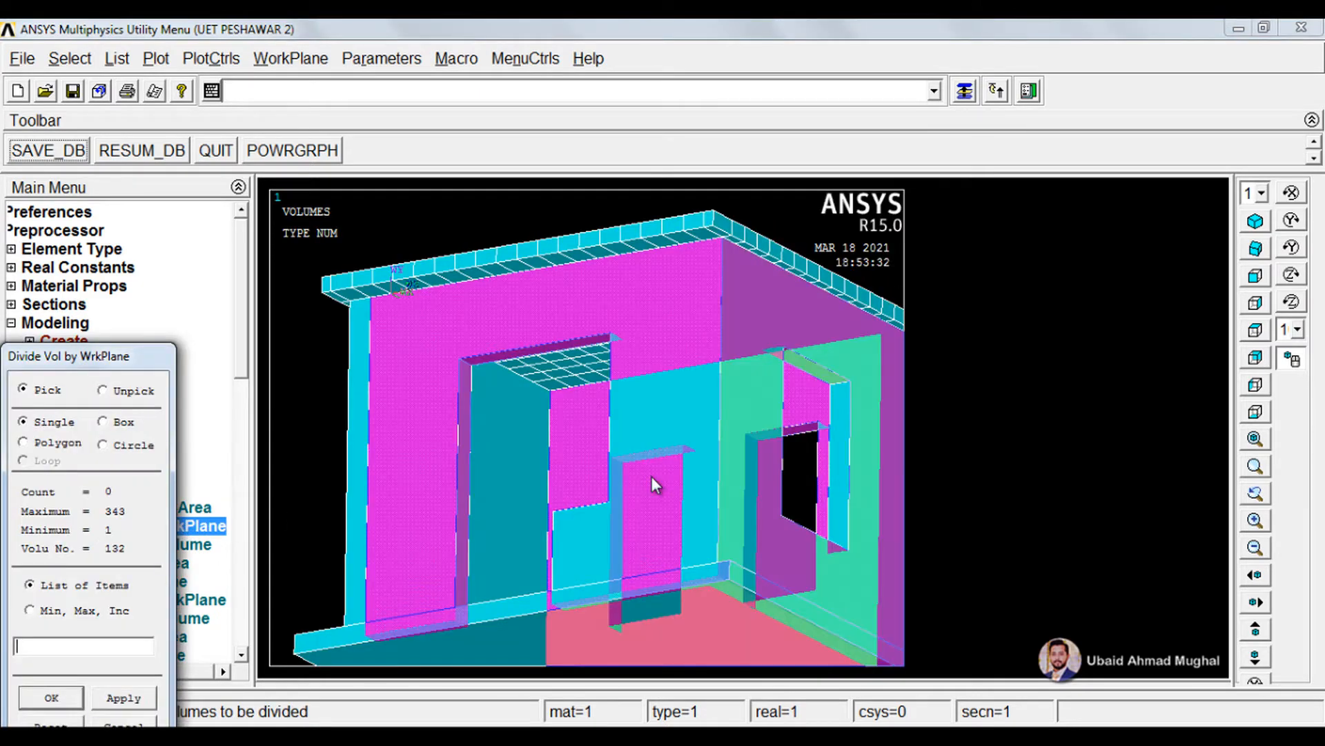
pyautogui.click(63, 699)
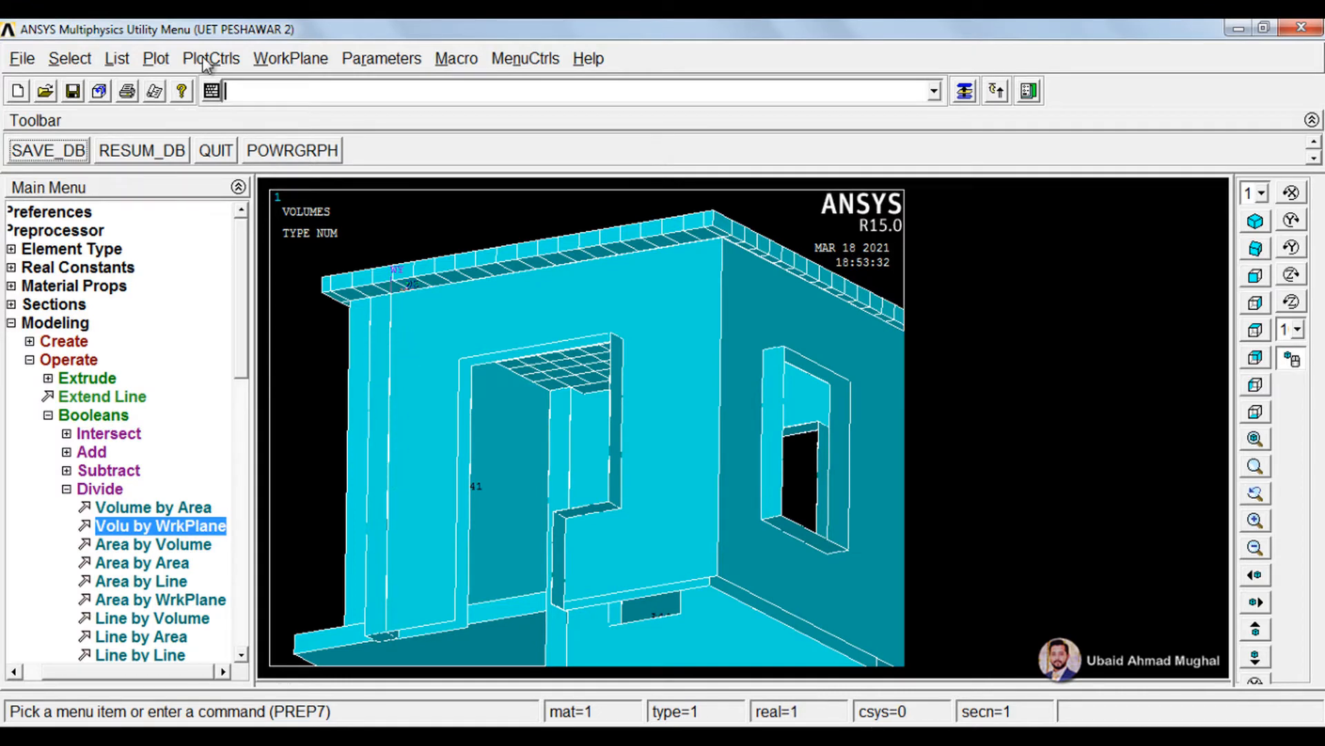
pyautogui.click(259, 61)
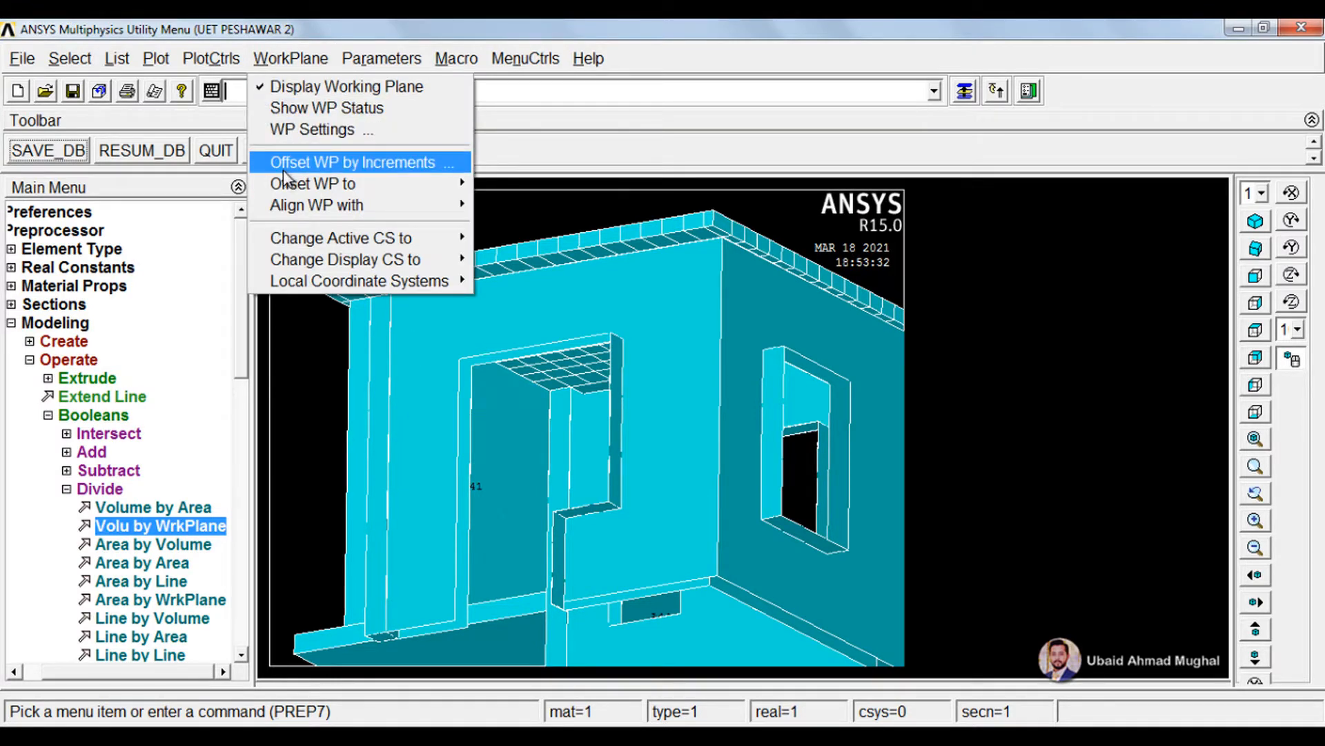
pyautogui.moveTo(307, 190)
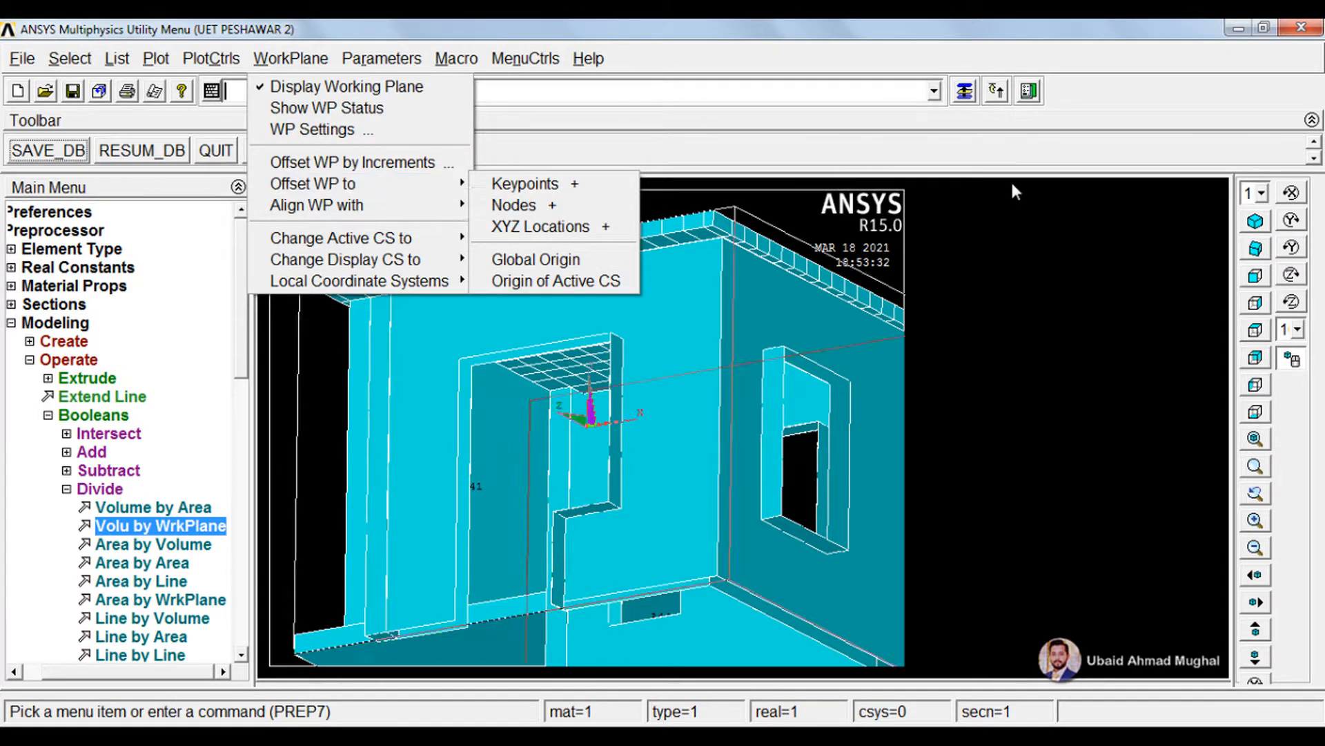
pyautogui.click(526, 184)
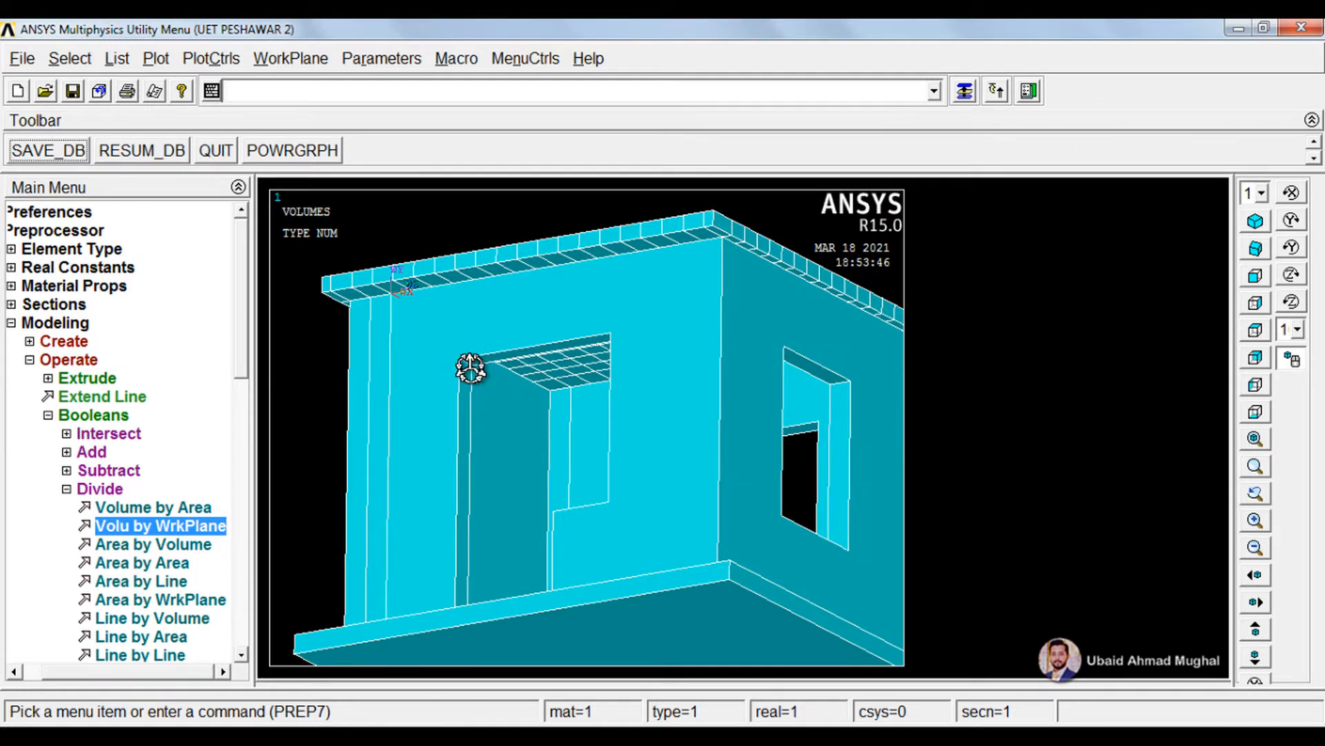
# Offset the working plane to the roof-division keypoint on the front wall's top edge, one division right of the second cut
pyautogui.click(305, 61)
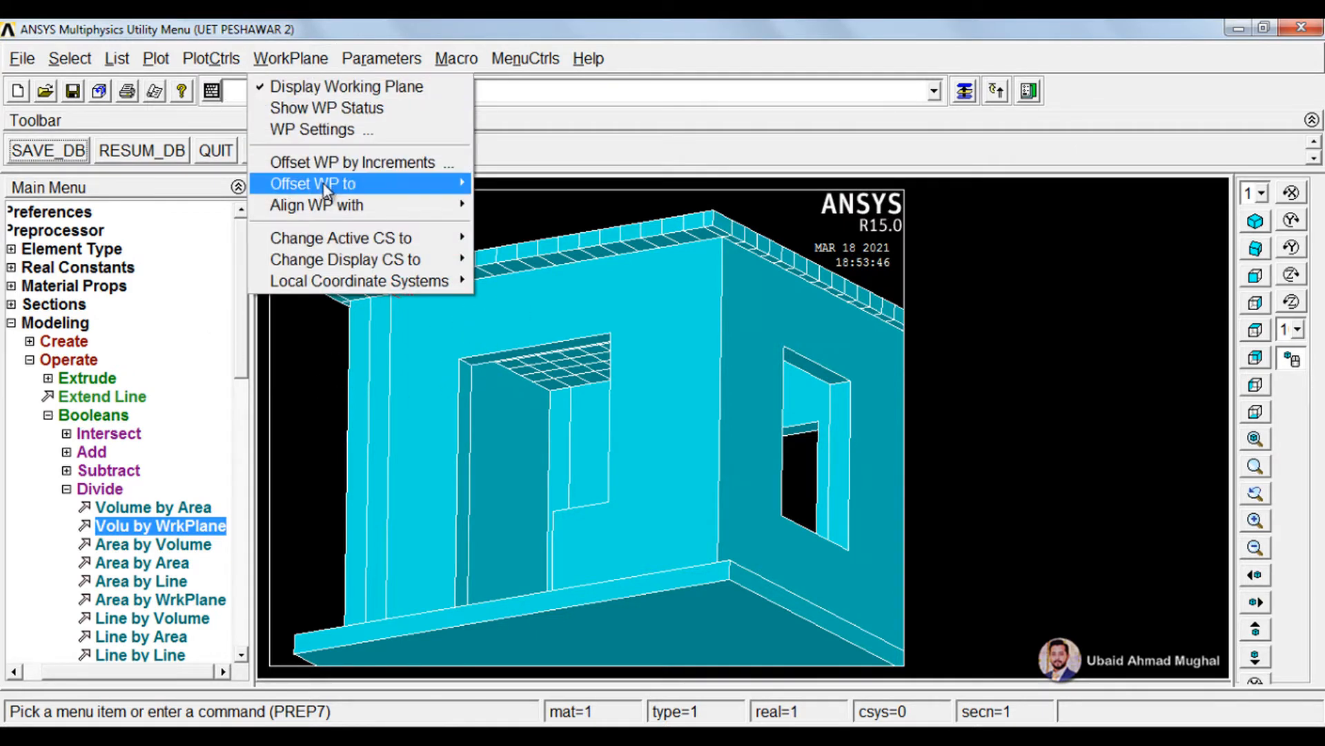
pyautogui.moveTo(326, 190)
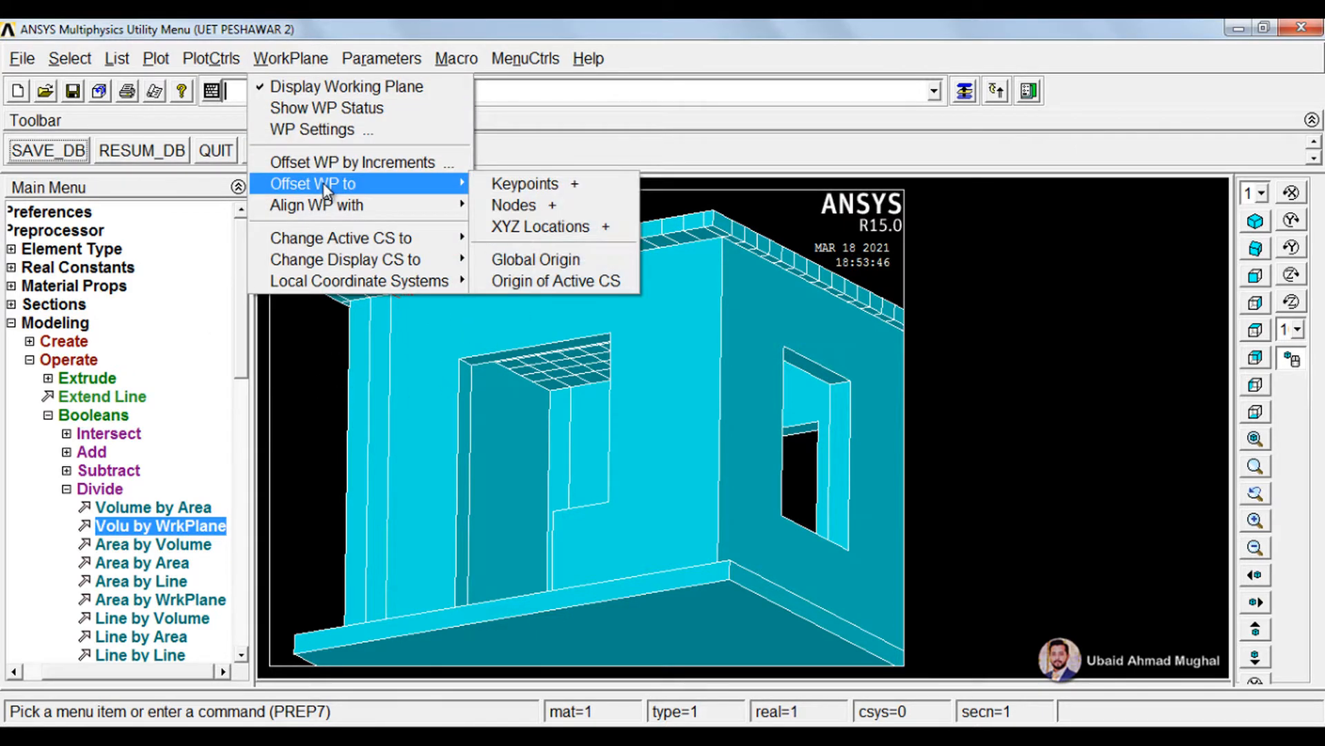
pyautogui.click(532, 191)
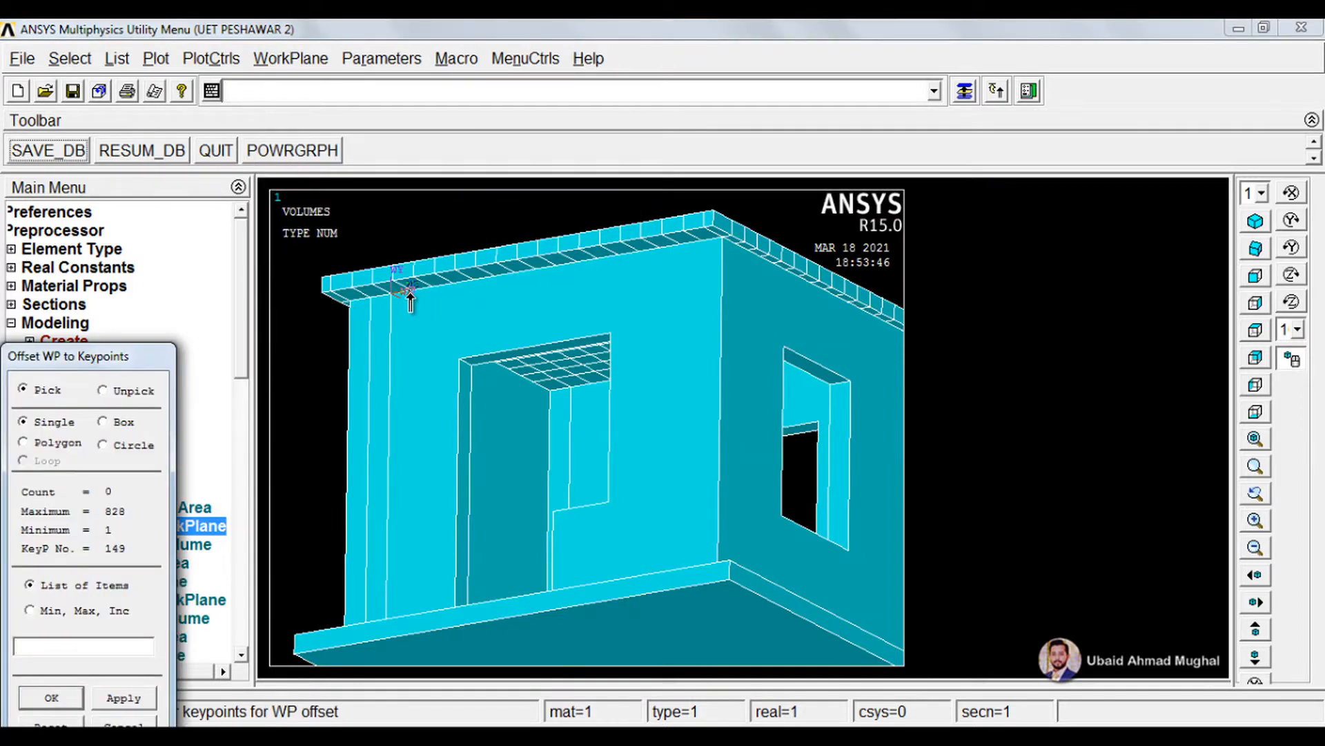
pyautogui.click(51, 697)
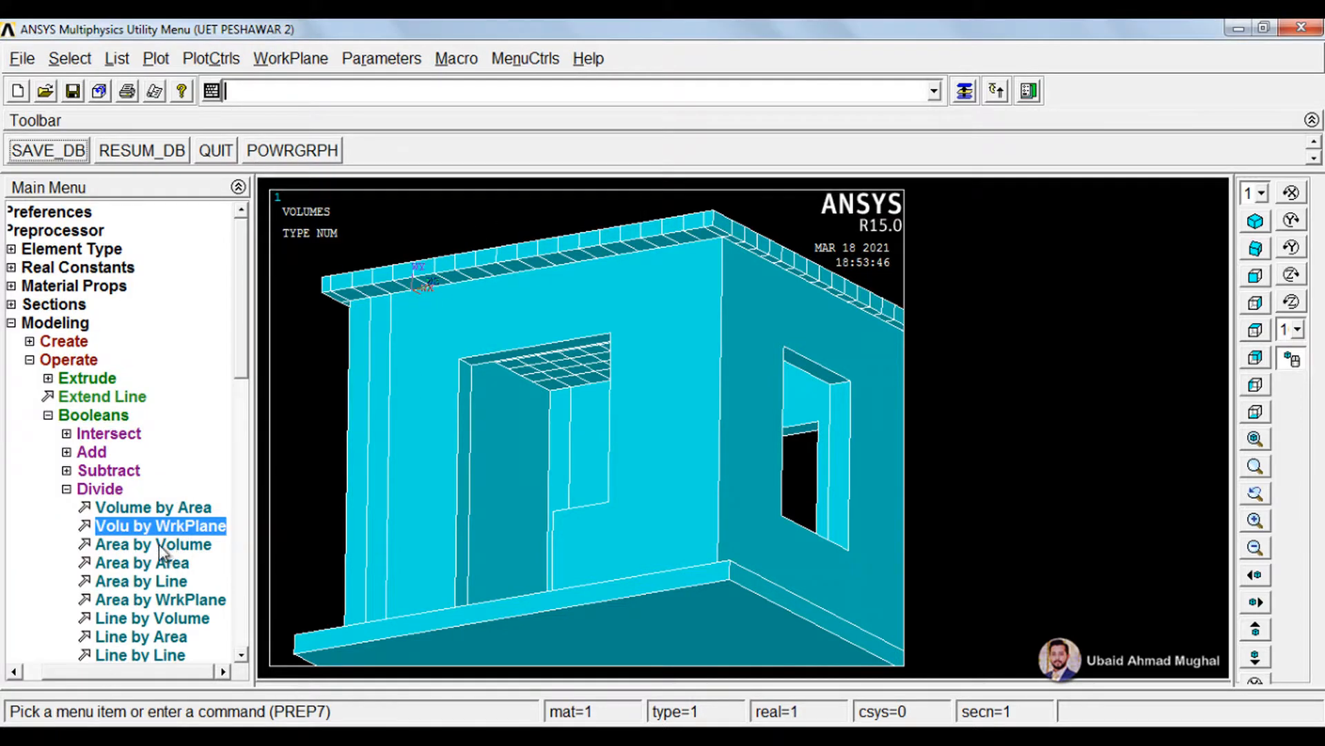
# Divide the remaining wall volume right of the second cut by the working plane
pyautogui.scroll(3, 421, 272)
pyautogui.moveTo(310, 256); pyautogui.dragTo(477, 340)
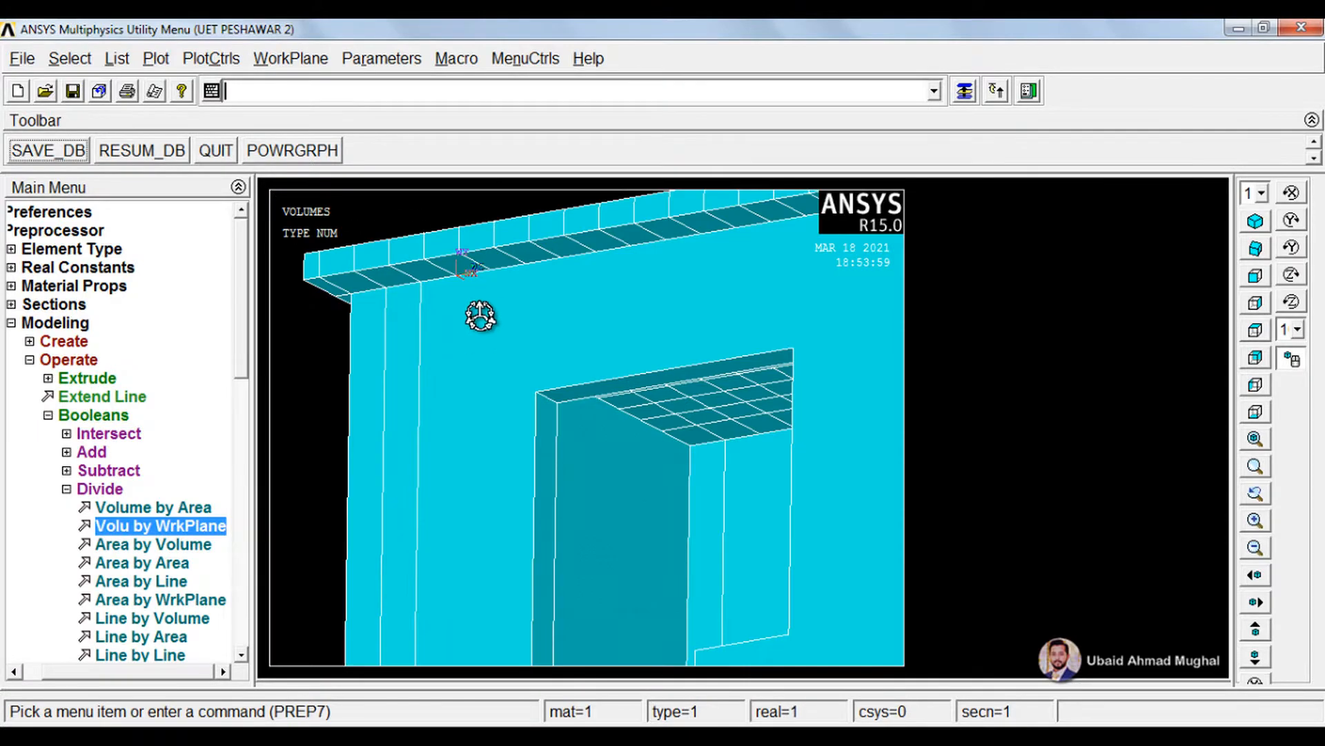
pyautogui.scroll(-3, 492, 290)
pyautogui.moveTo(633, 452); pyautogui.dragTo(545, 388)
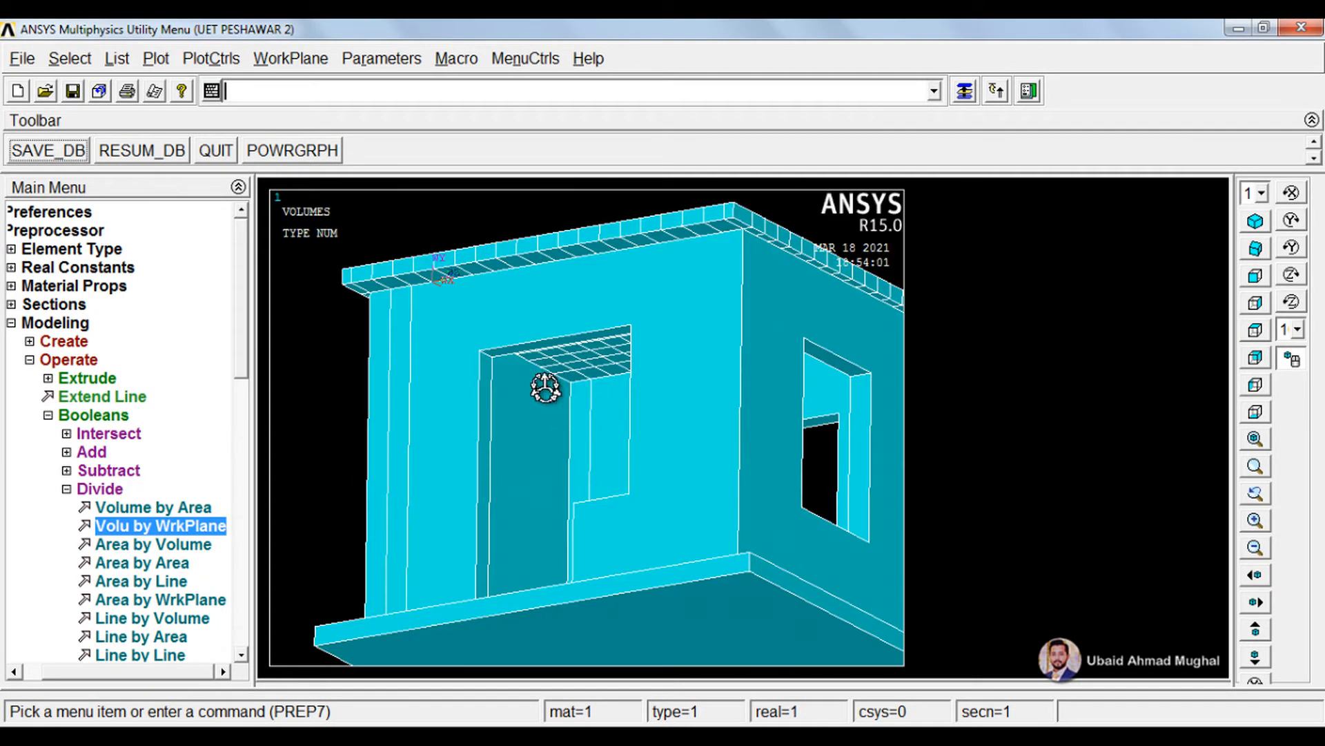
pyautogui.click(163, 525)
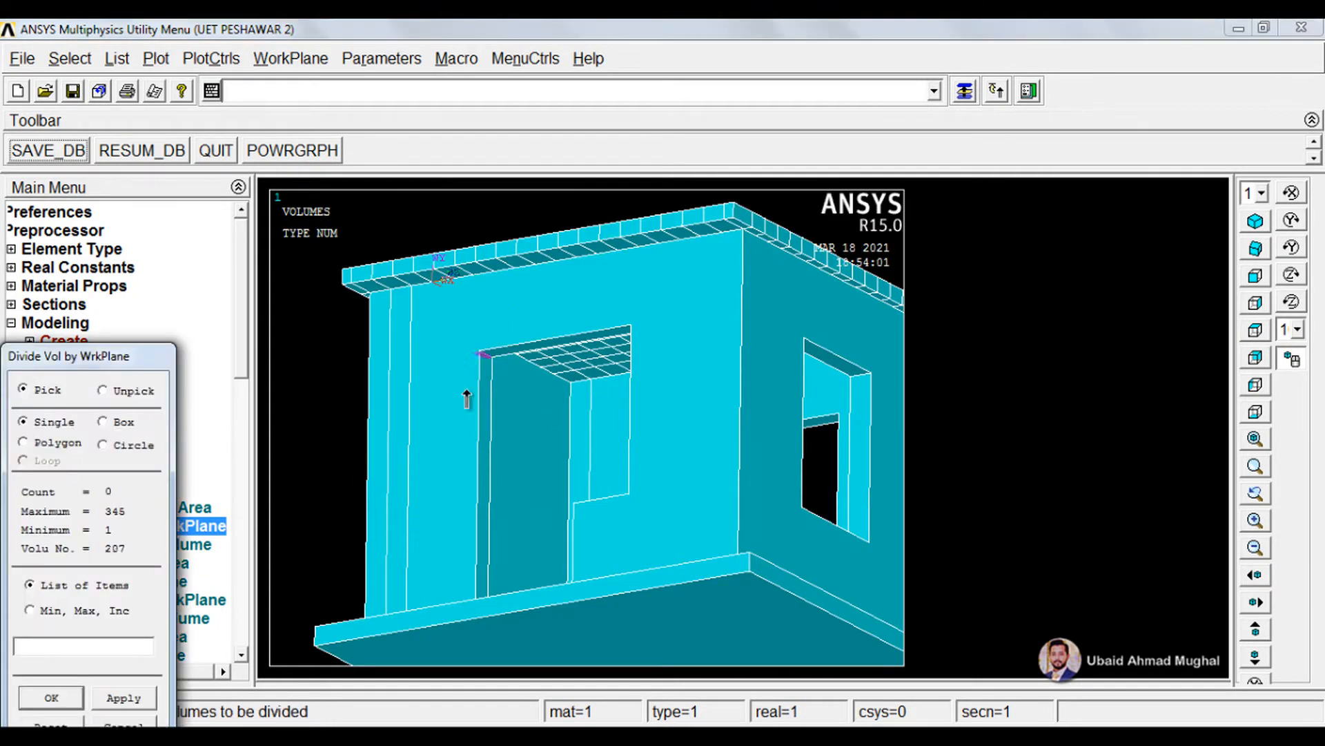
pyautogui.moveTo(466, 399); pyautogui.dragTo(665, 511)
pyautogui.click(41, 697)
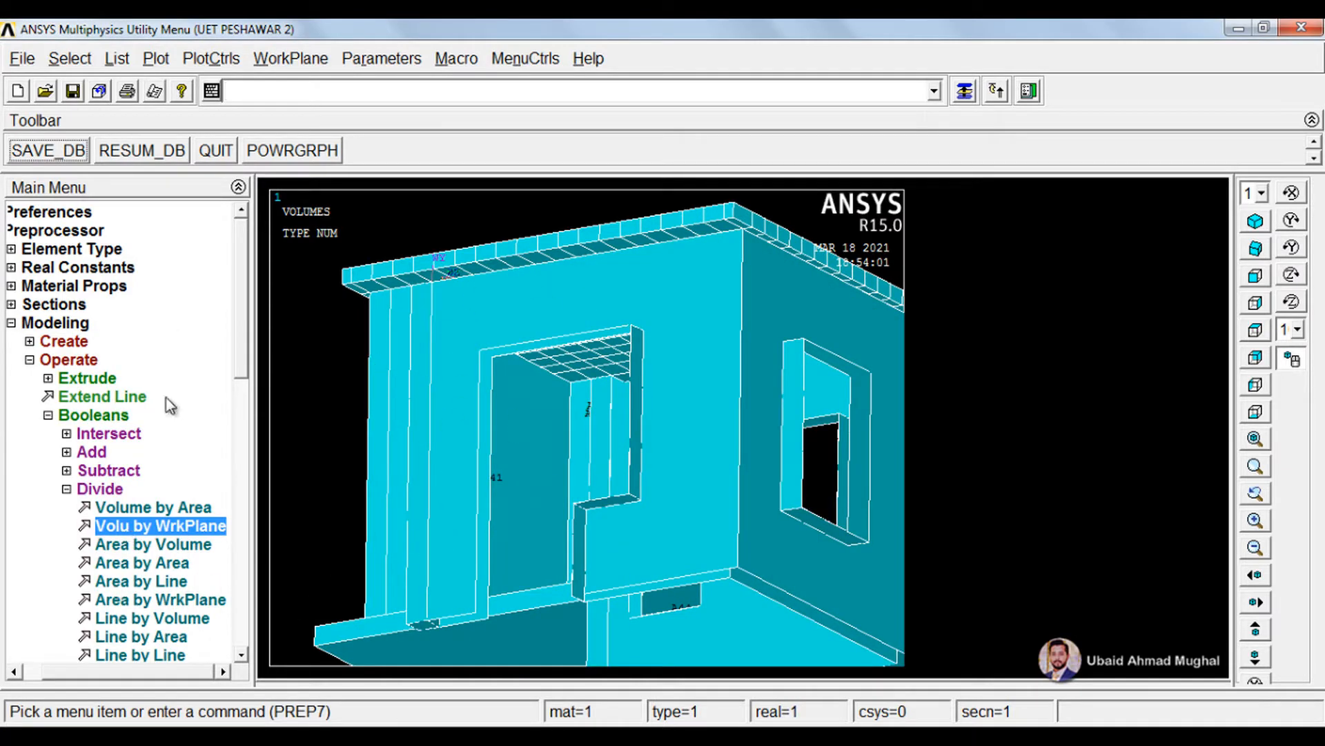
pyautogui.click(278, 59)
pyautogui.click(638, 21)
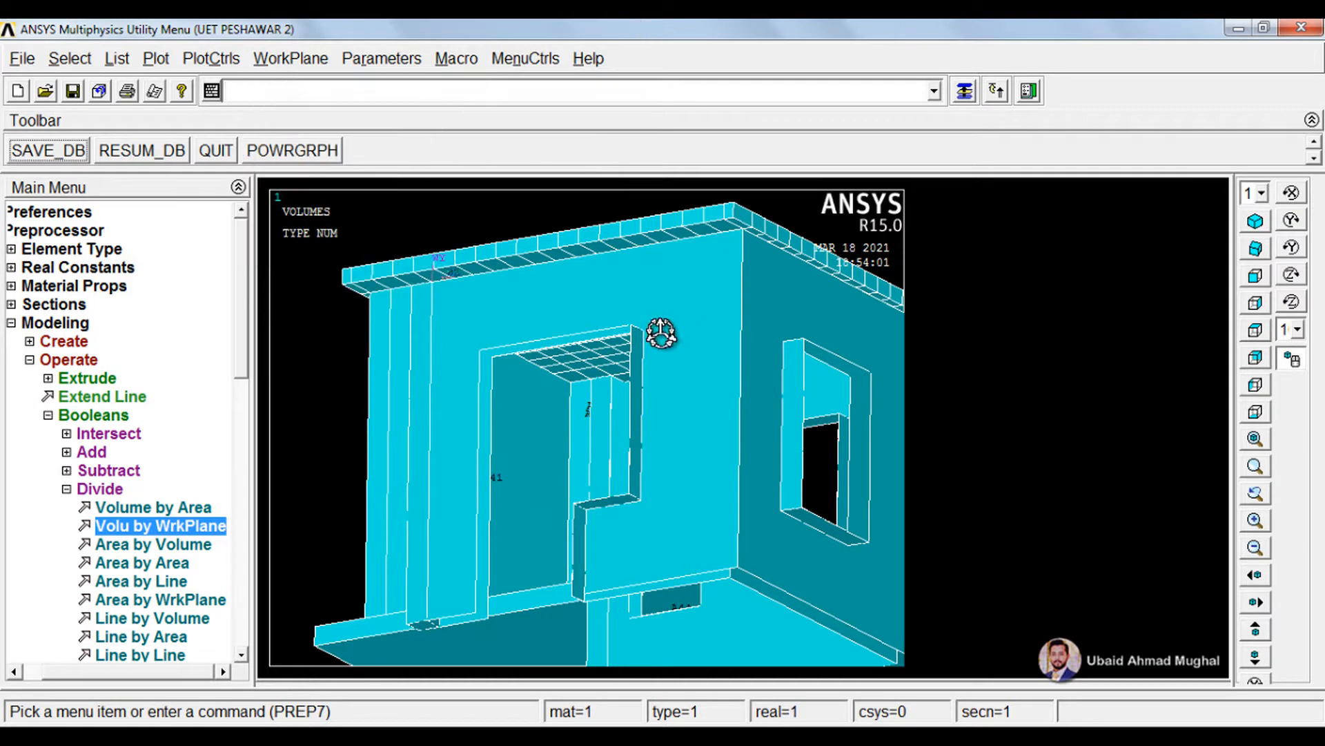
pyautogui.scroll(-3, 631, 348)
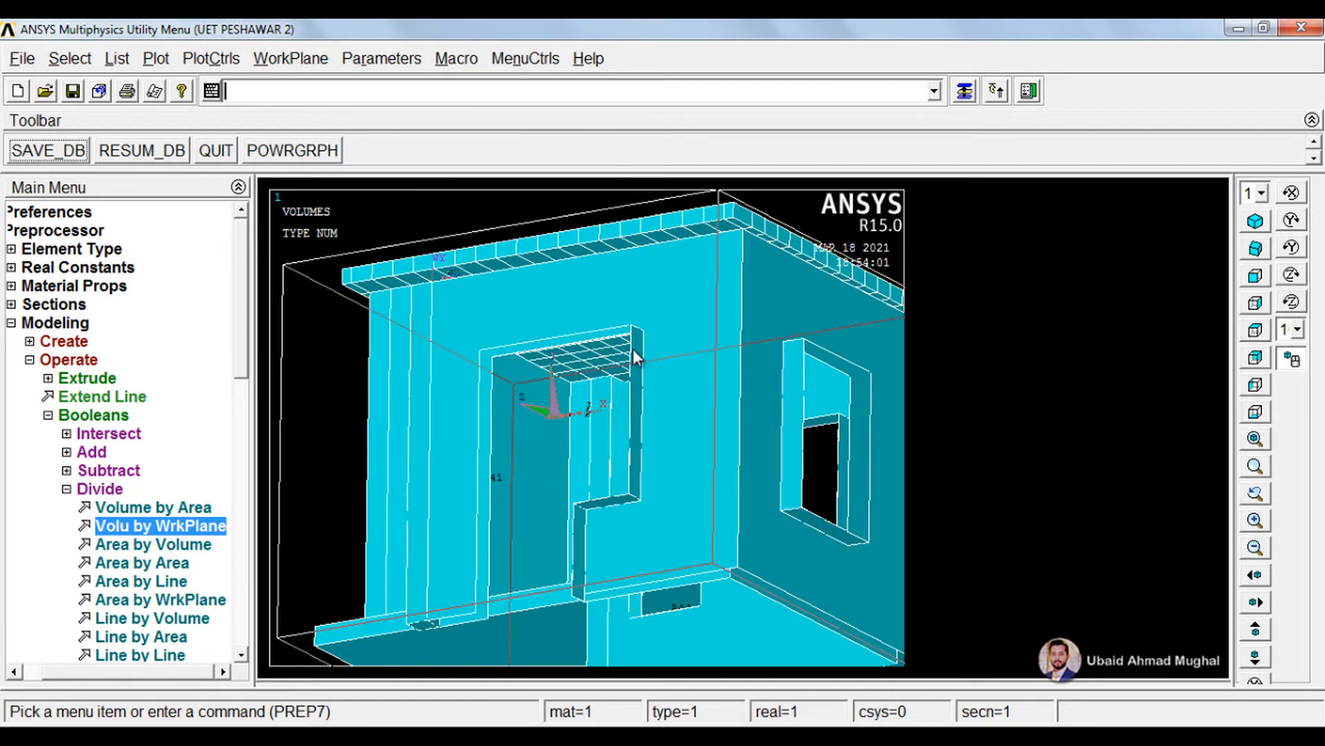
pyautogui.moveTo(632, 393)
pyautogui.keyDown('ctrl'); pyautogui.mouseDown(button='right')
pyautogui.moveTo(619, 414)
pyautogui.moveTo(633, 458)
pyautogui.mouseUp(button='right'); pyautogui.keyUp('ctrl')
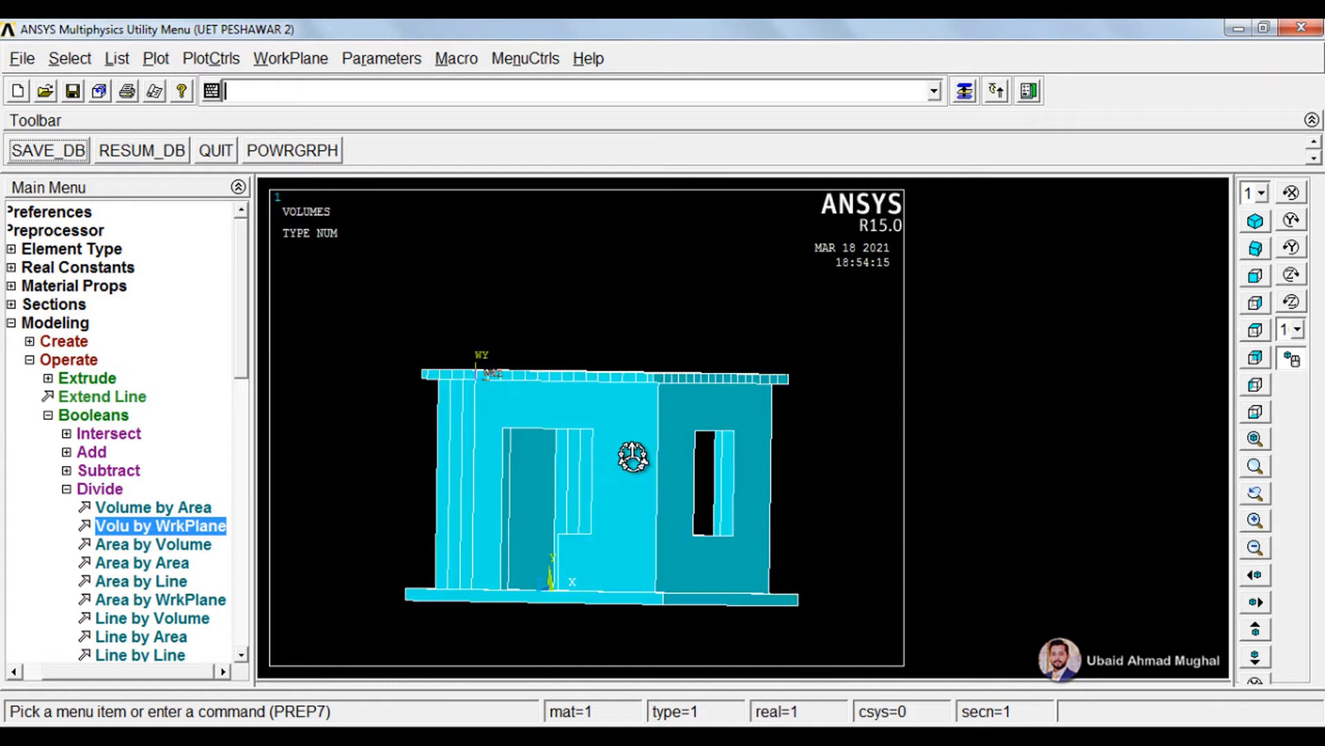
pyautogui.scroll(2, 622, 461)
pyautogui.keyDown('ctrl'); pyautogui.moveTo(615, 471); pyautogui.dragTo(605, 371); pyautogui.keyUp('ctrl')
pyautogui.scroll(-2, 617, 388)
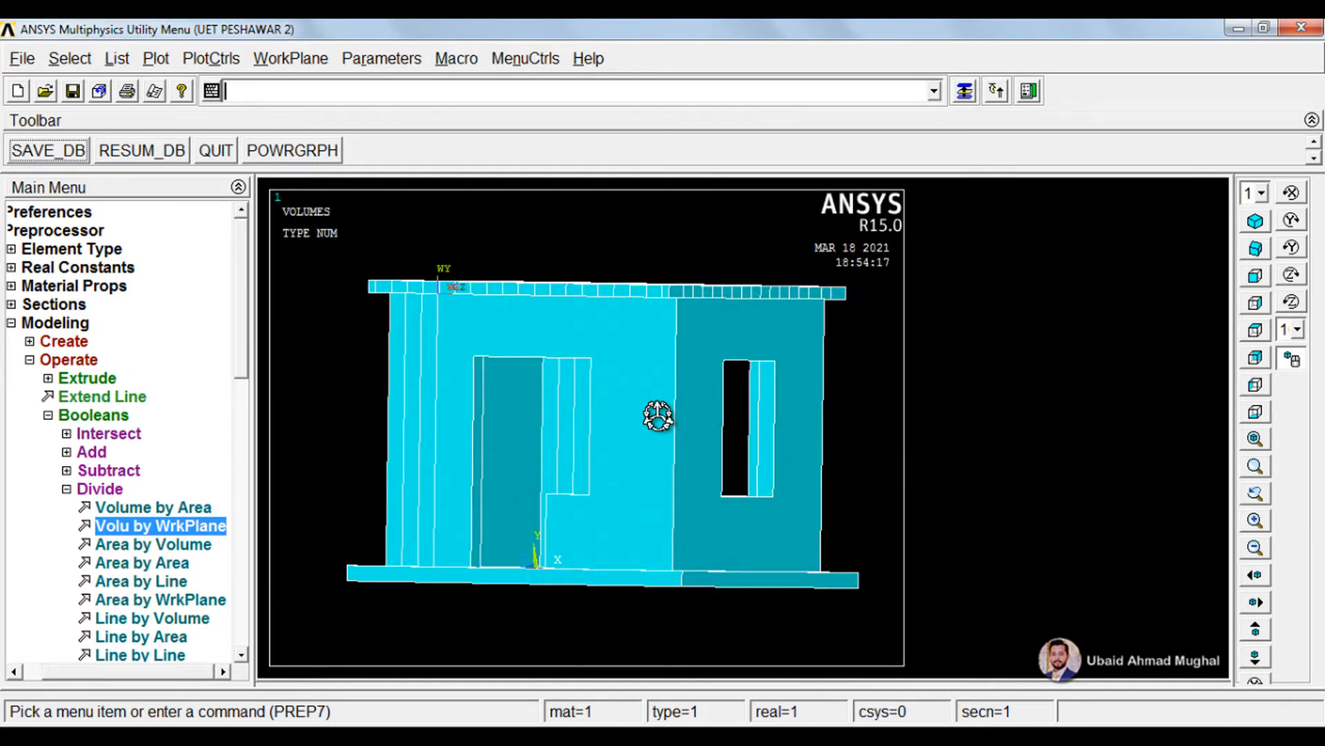
# Offset the working plane to the next roof-division keypoint right of the last wall cut and divide the remaining wall volume there
pyautogui.click(289, 58)
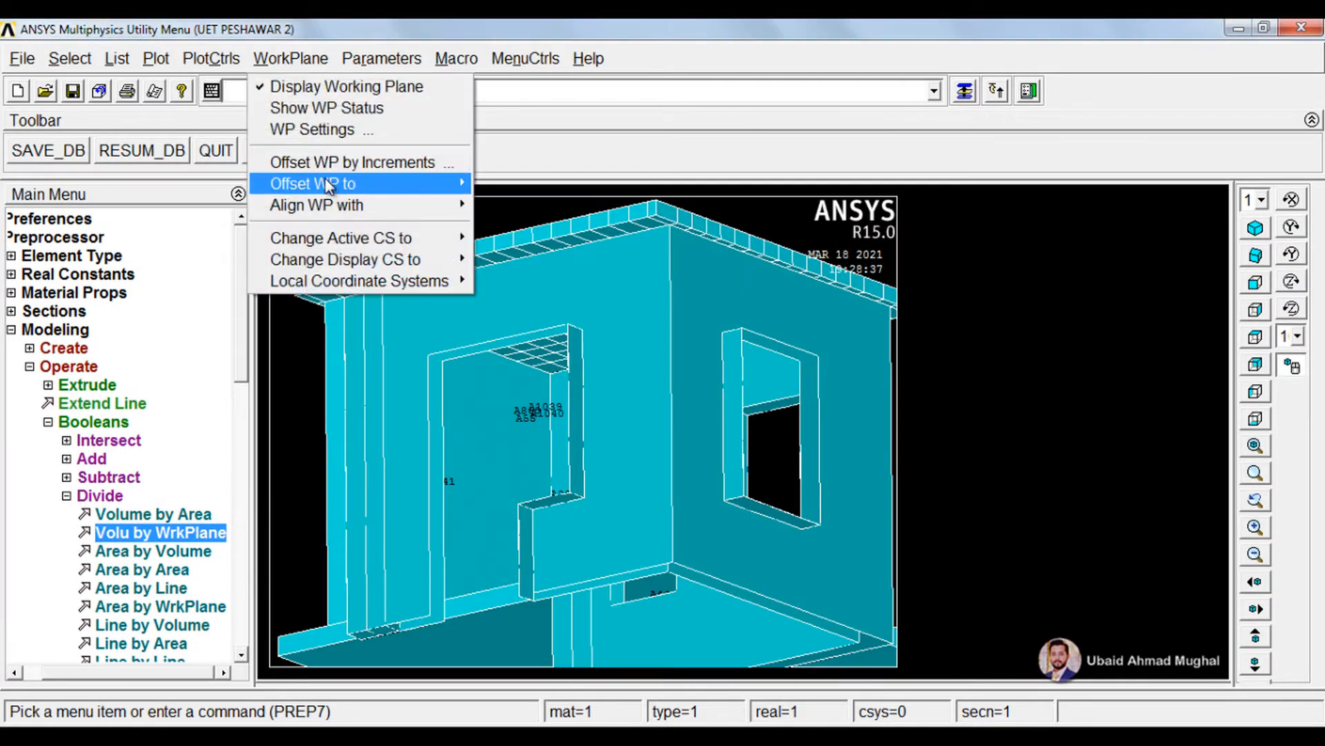
pyautogui.moveTo(324, 183)
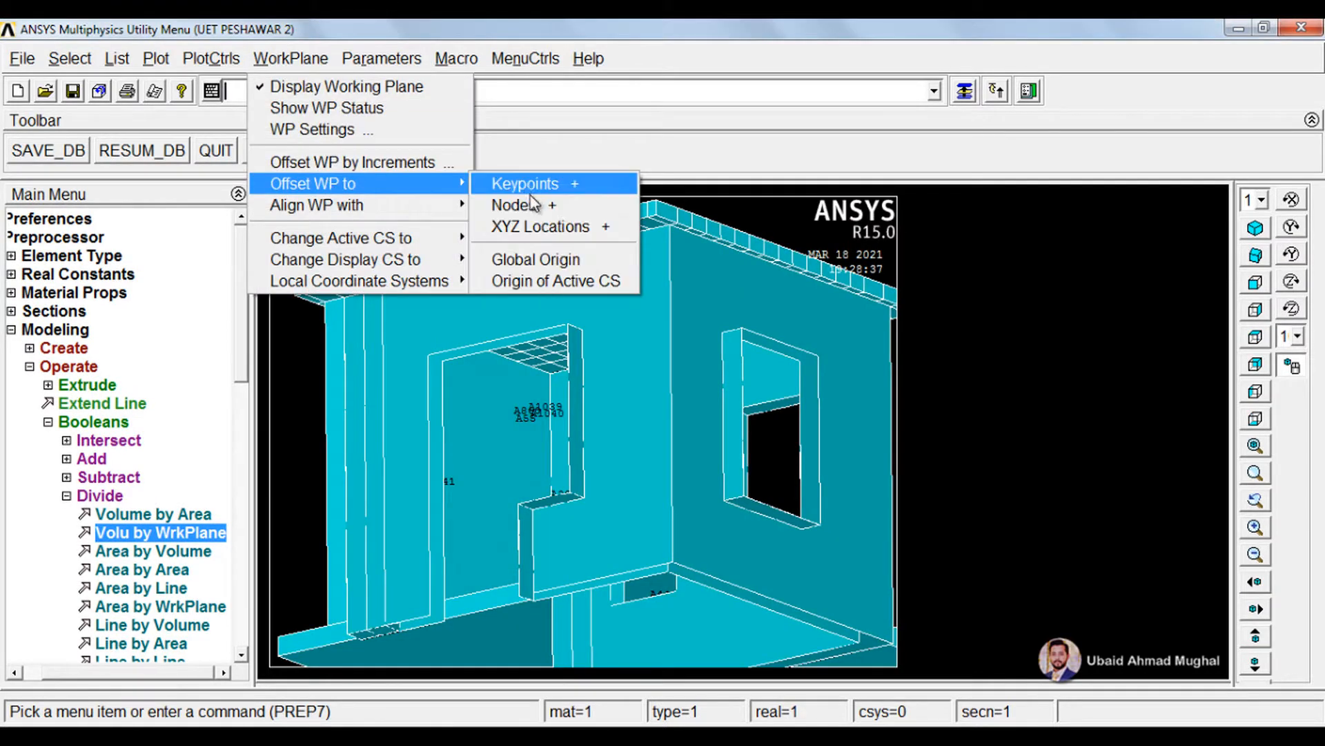
pyautogui.click(528, 184)
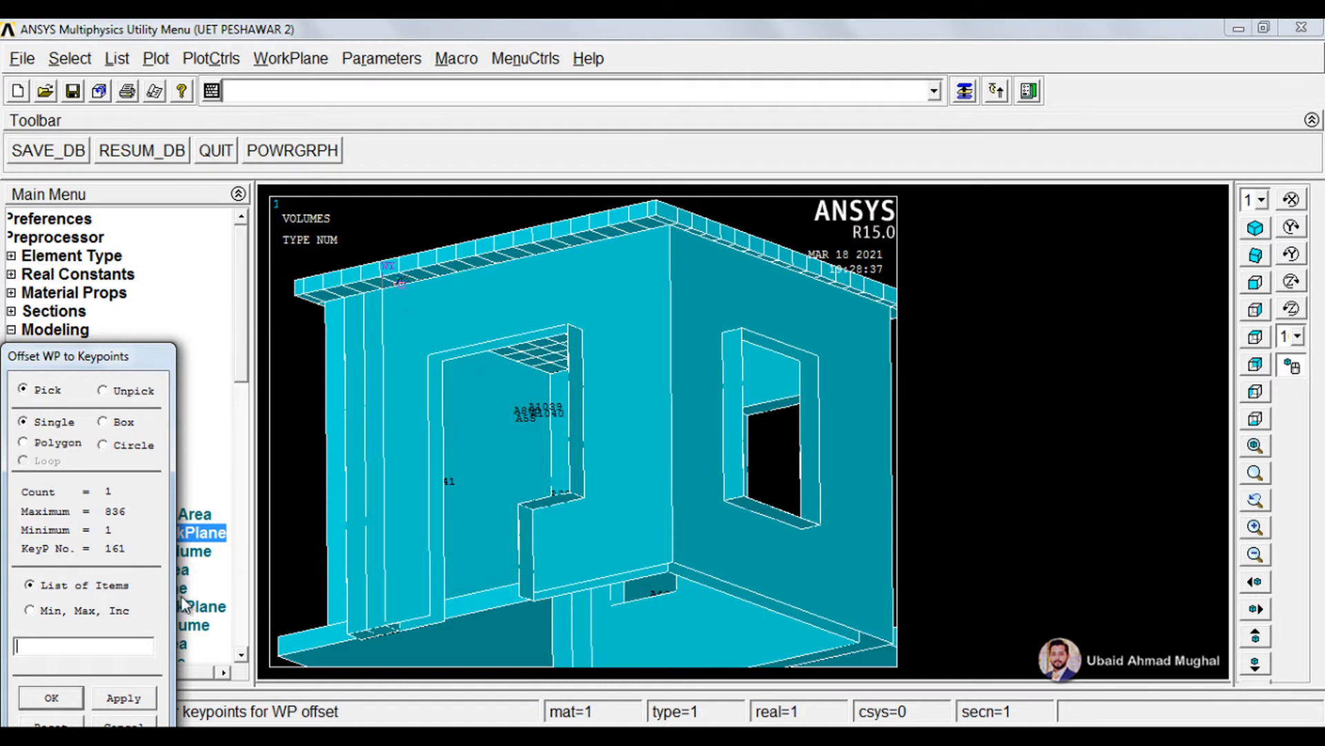
pyautogui.click(51, 699)
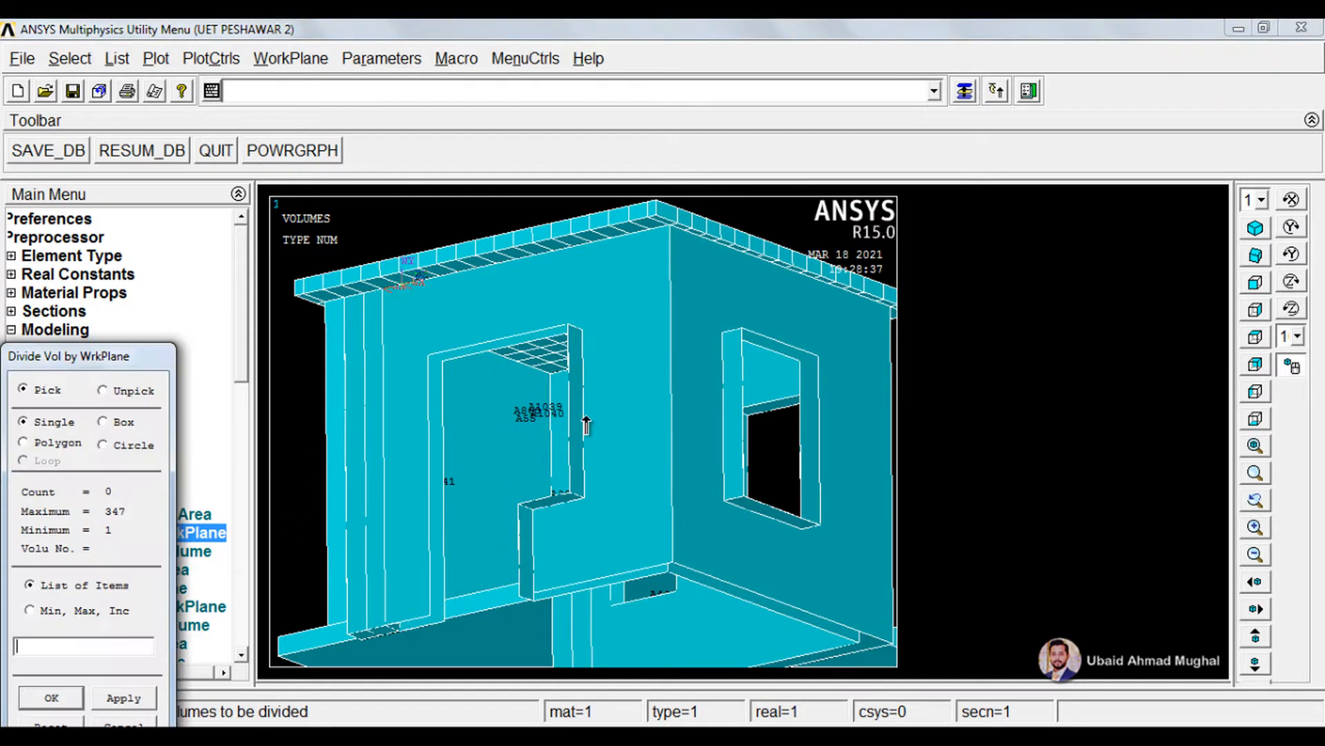
pyautogui.click(606, 424)
pyautogui.click(80, 696)
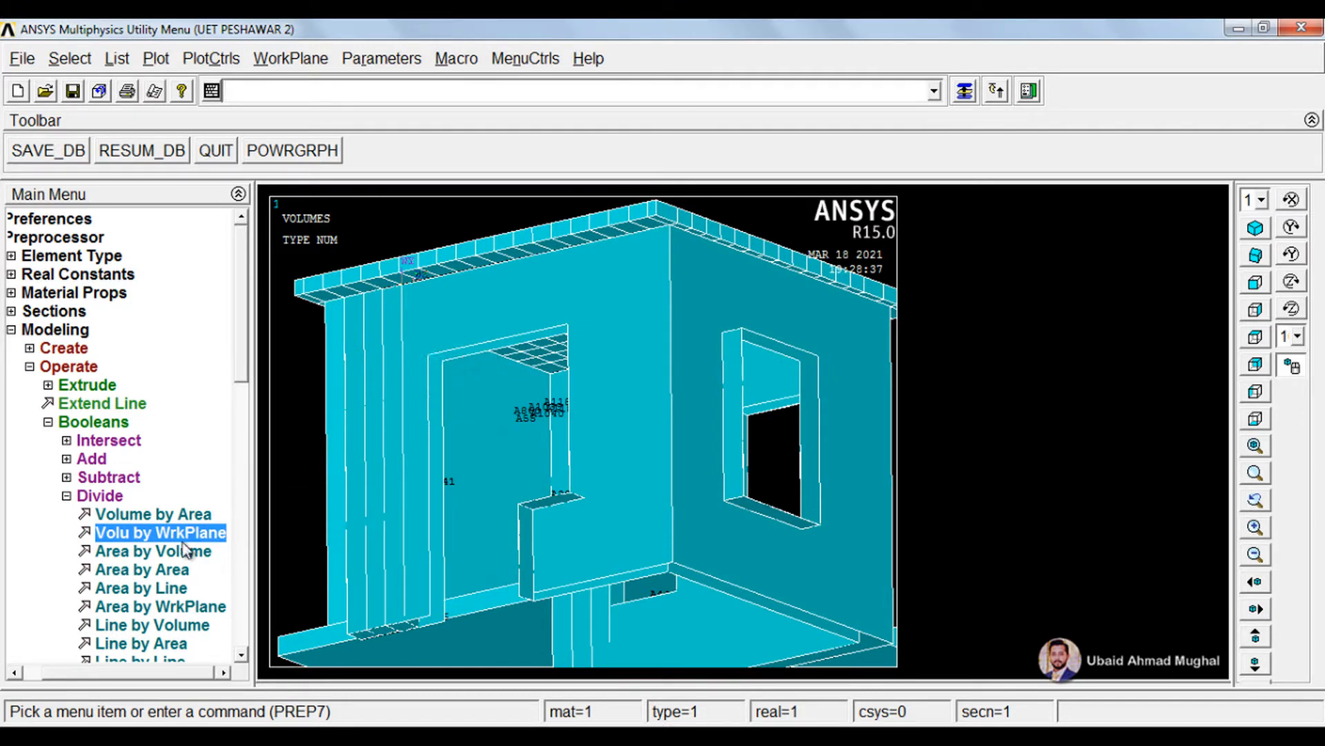
# Offset the working plane to the keypoint at the door opening's upper-left corner
pyautogui.click(185, 537)
pyautogui.click(290, 58)
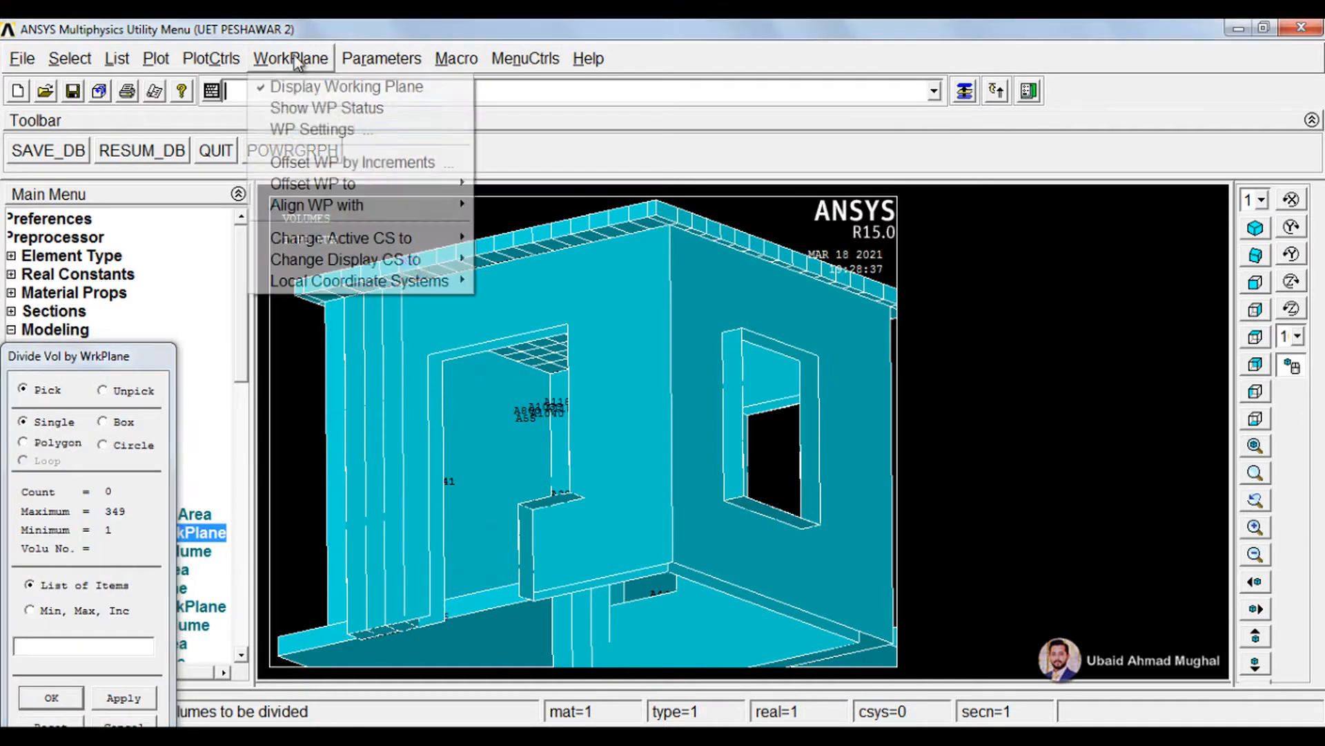
pyautogui.moveTo(321, 182)
pyautogui.click(579, 183)
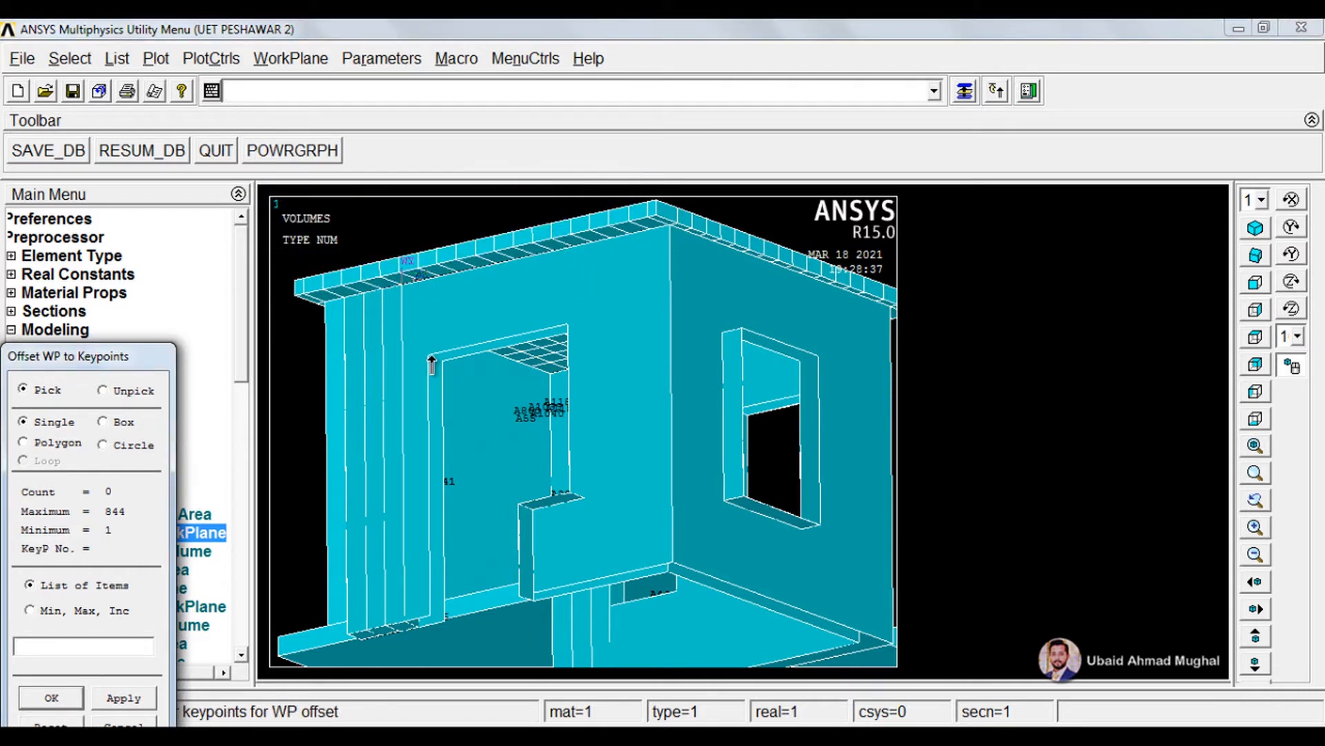
pyautogui.click(51, 698)
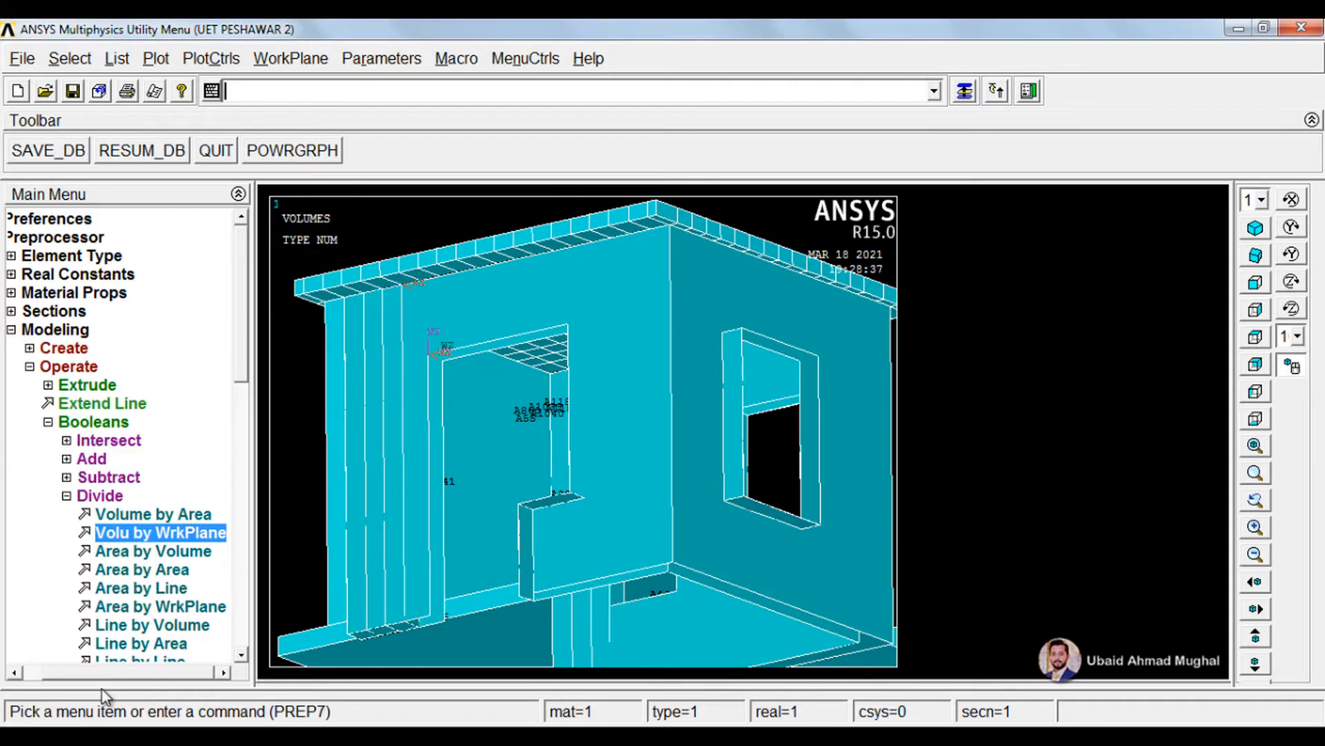
# Divide the large wall volume by the working plane at the door opening's left edge
pyautogui.click(184, 536)
pyautogui.moveTo(566, 280); pyautogui.dragTo(618, 475)
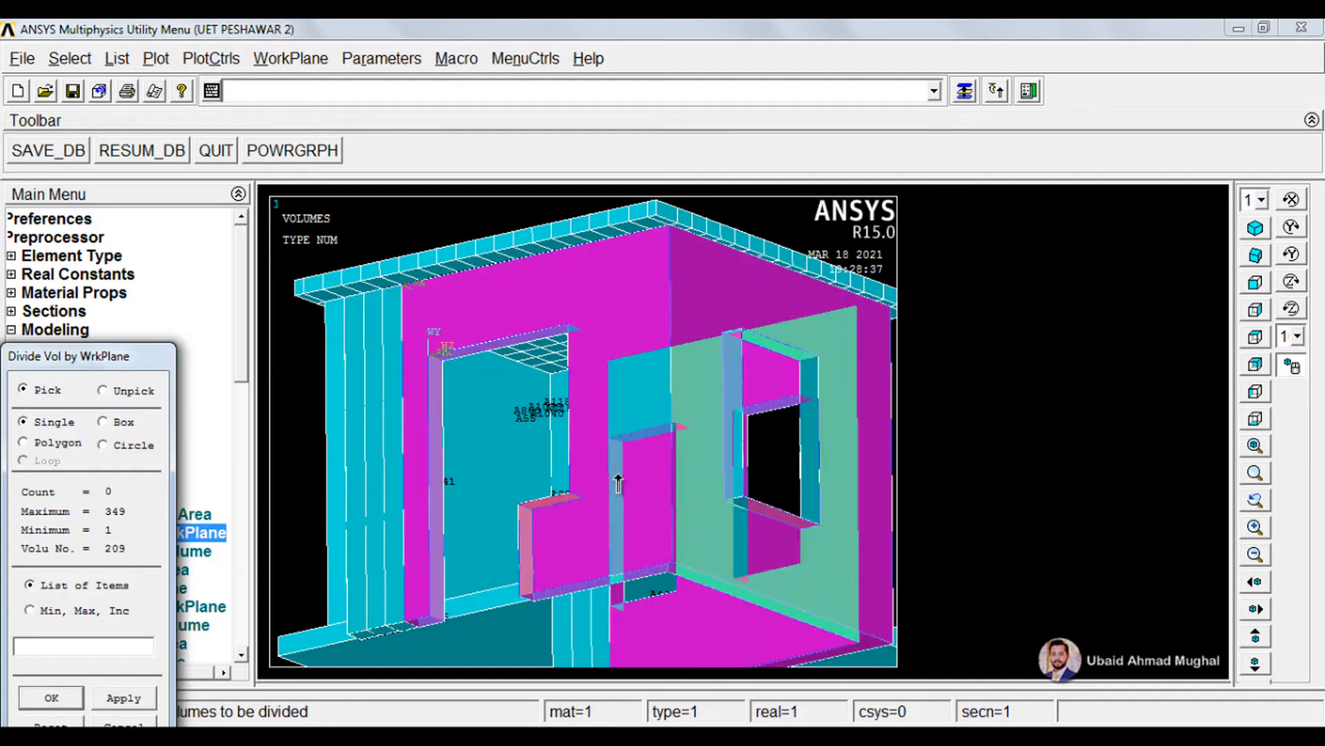
pyautogui.click(52, 697)
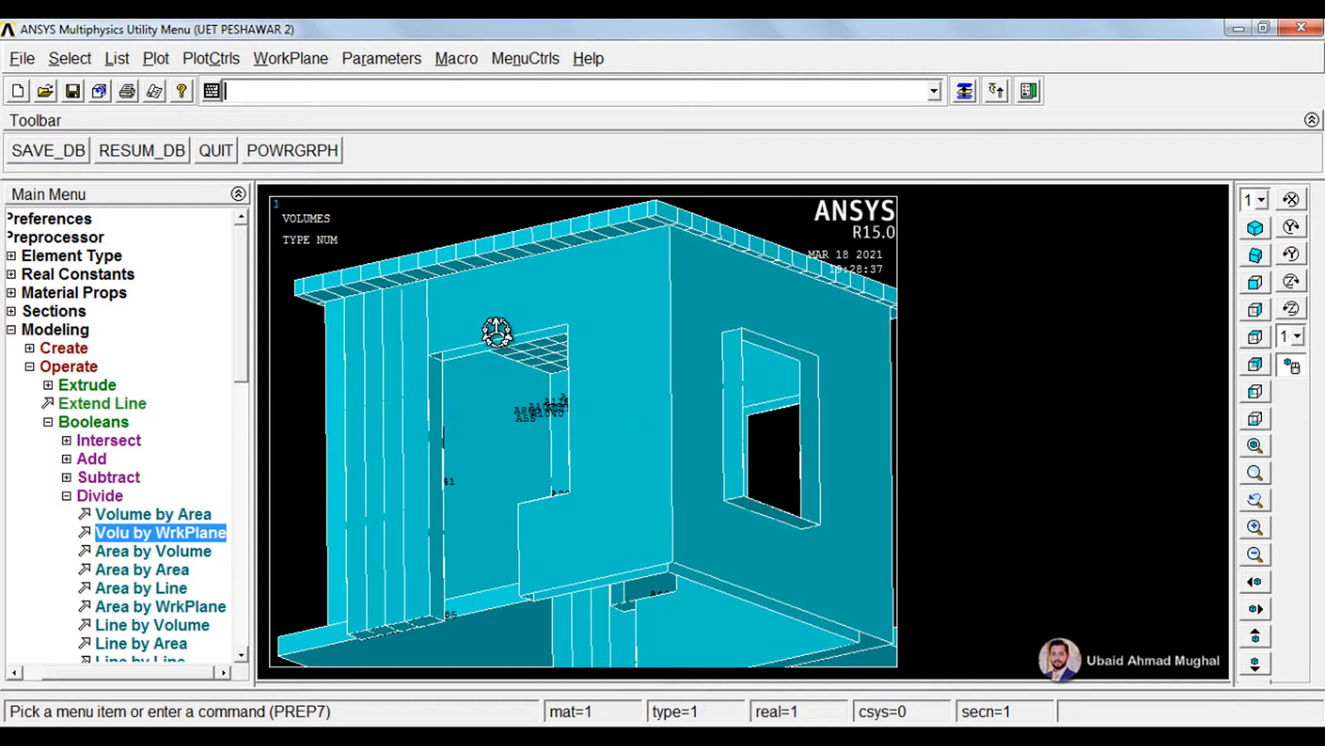
# Offset the working plane to the keypoint at the front opening's upper-right corner and divide the large wall volume there
pyautogui.keyDown('ctrl'); pyautogui.moveTo(495, 332); pyautogui.dragTo(503, 346, button='right'); pyautogui.keyUp('ctrl')
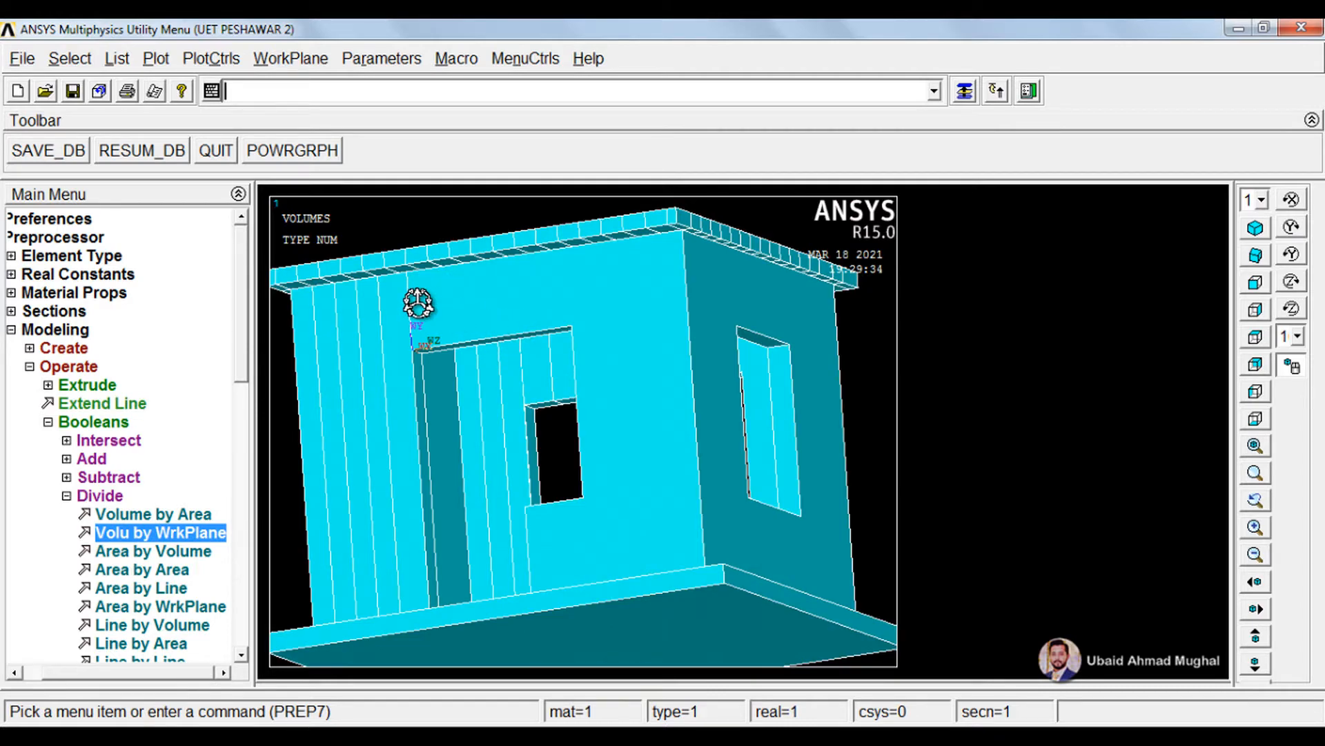
pyautogui.scroll(3, 428, 299)
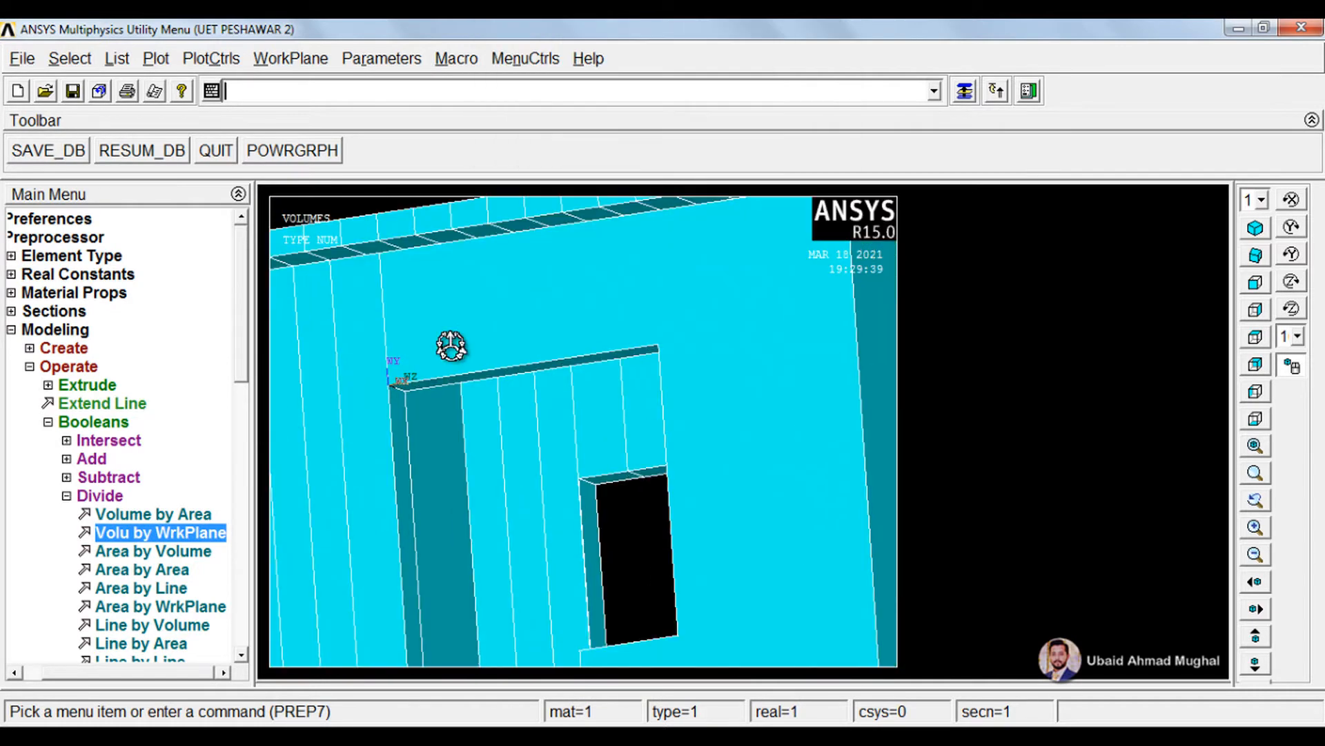
pyautogui.click(172, 535)
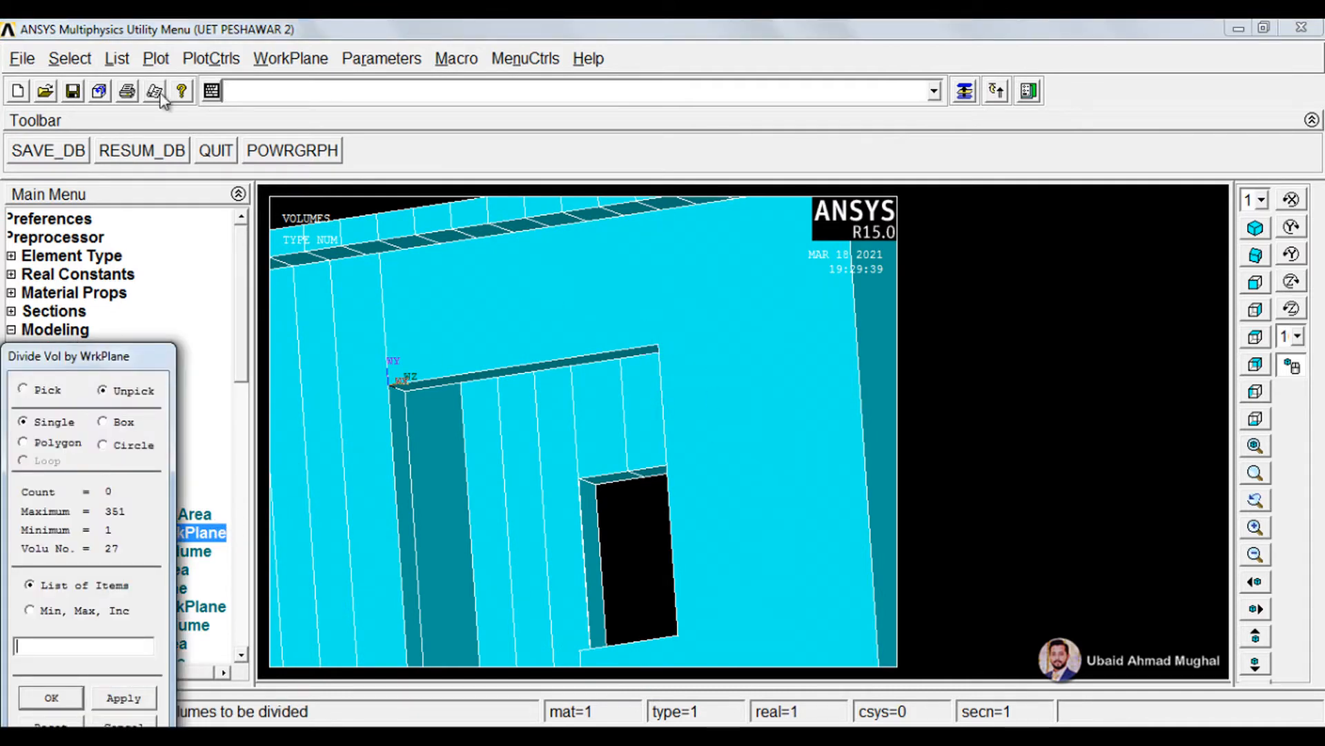
pyautogui.click(153, 722)
pyautogui.click(294, 59)
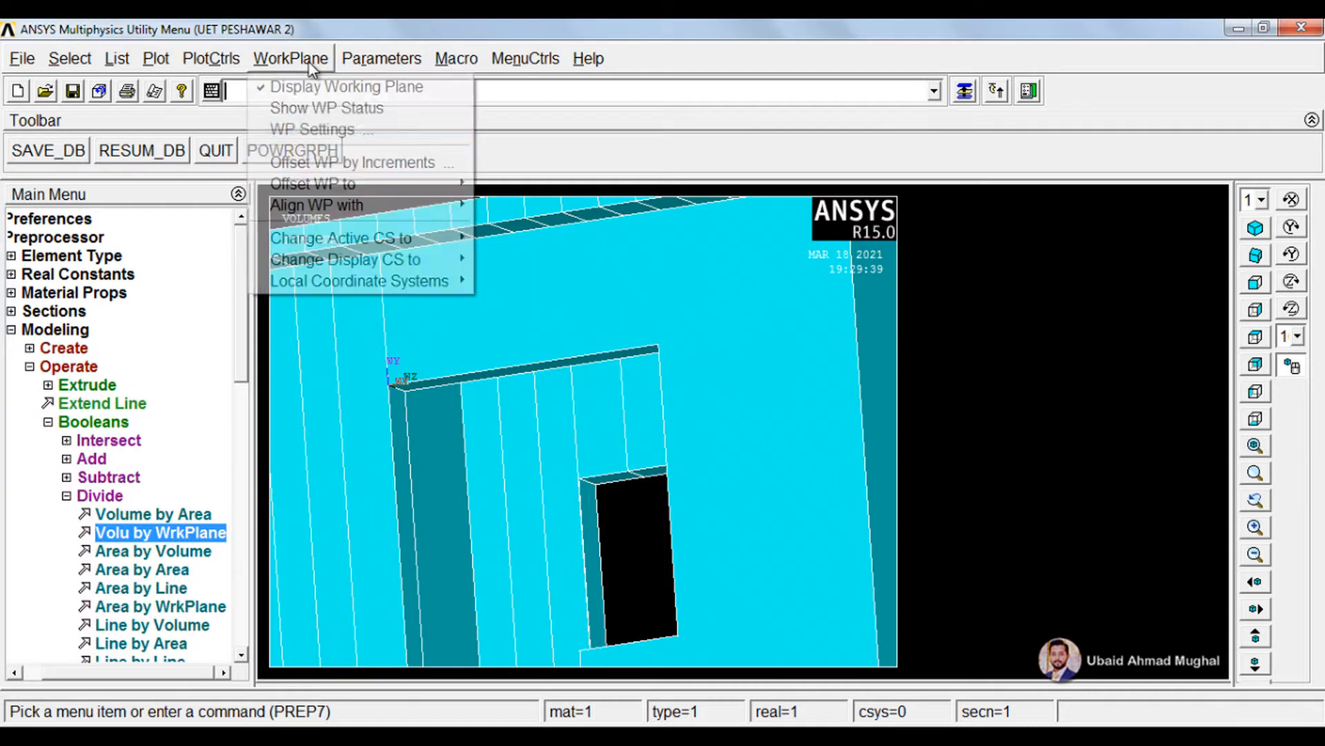
pyautogui.moveTo(319, 183)
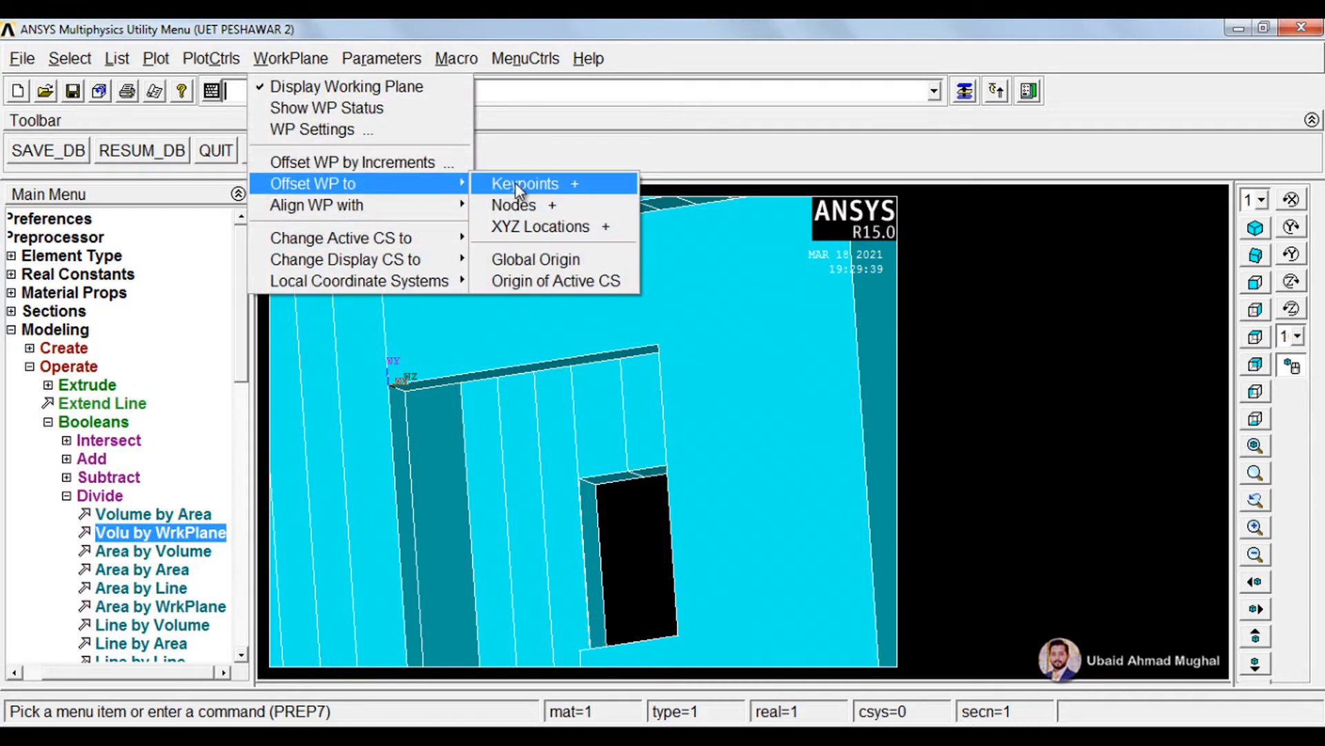
pyautogui.click(515, 182)
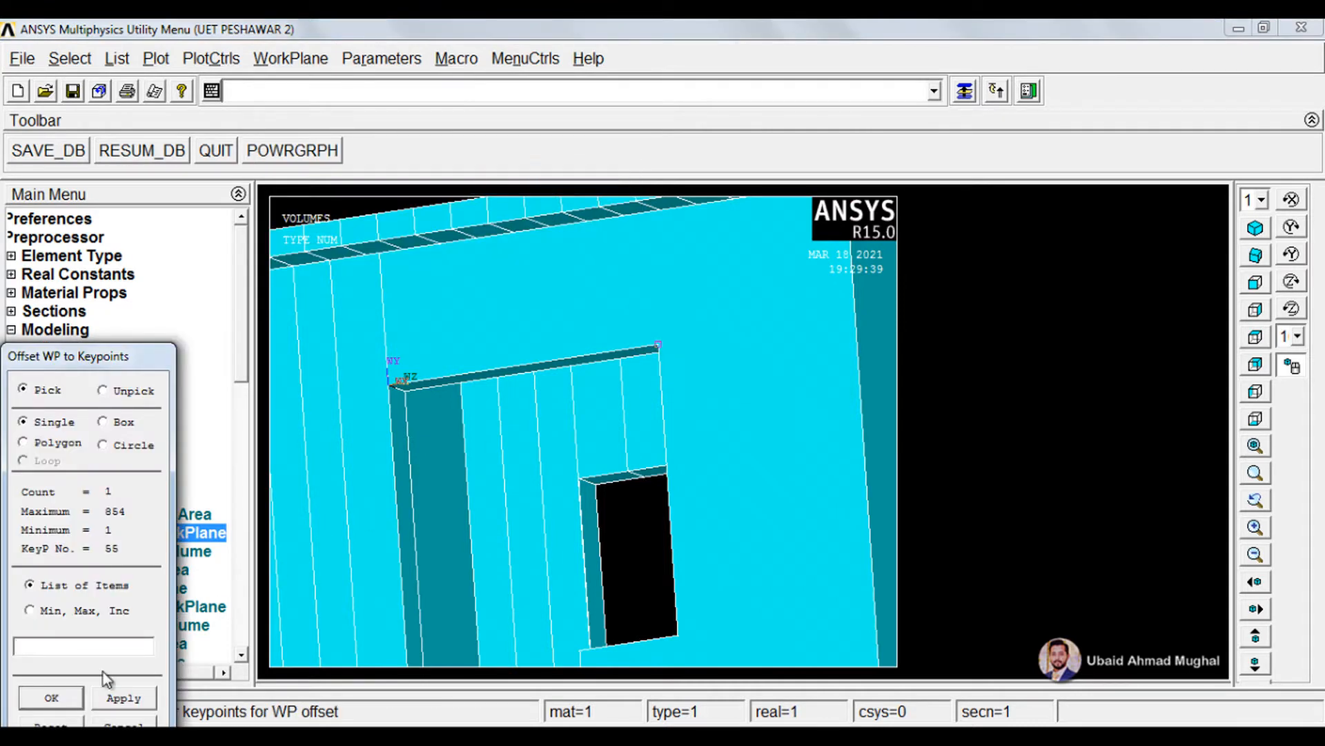
pyautogui.click(51, 697)
pyautogui.click(197, 533)
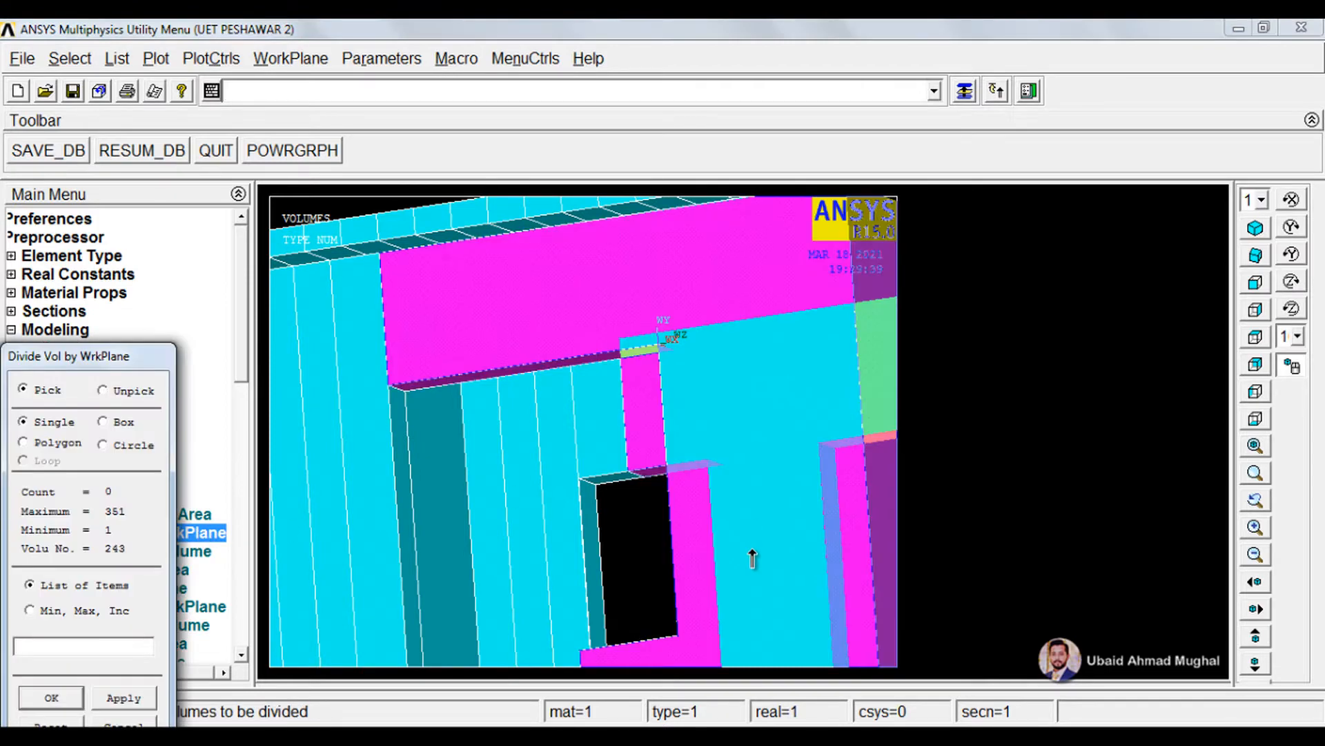
pyautogui.click(42, 699)
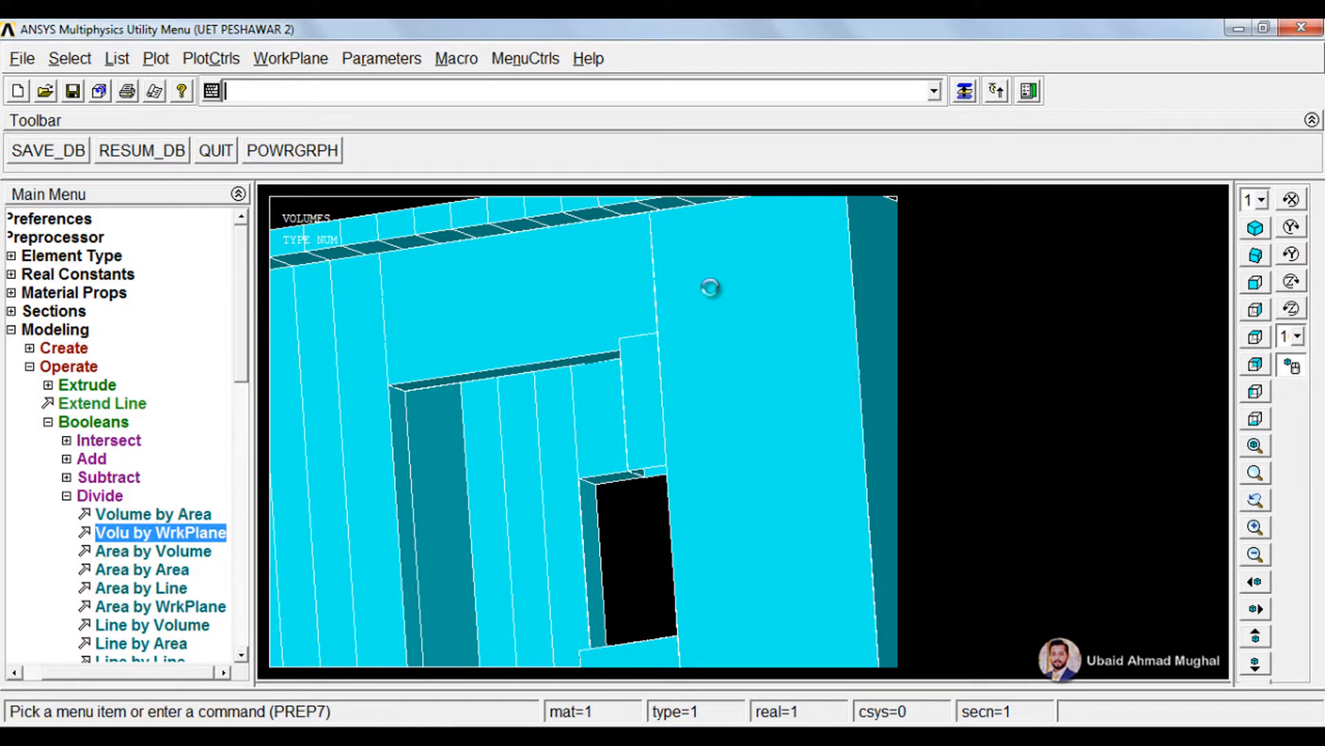
# Examine the divided front wall and its opening from several angles, including the isometric view
pyautogui.scroll(-3, 710, 287)
pyautogui.moveTo(742, 370)
pyautogui.mouseDown(button='right')
pyautogui.moveTo(703, 319)
pyautogui.moveTo(652, 408)
pyautogui.moveTo(702, 434)
pyautogui.mouseUp(button='right')
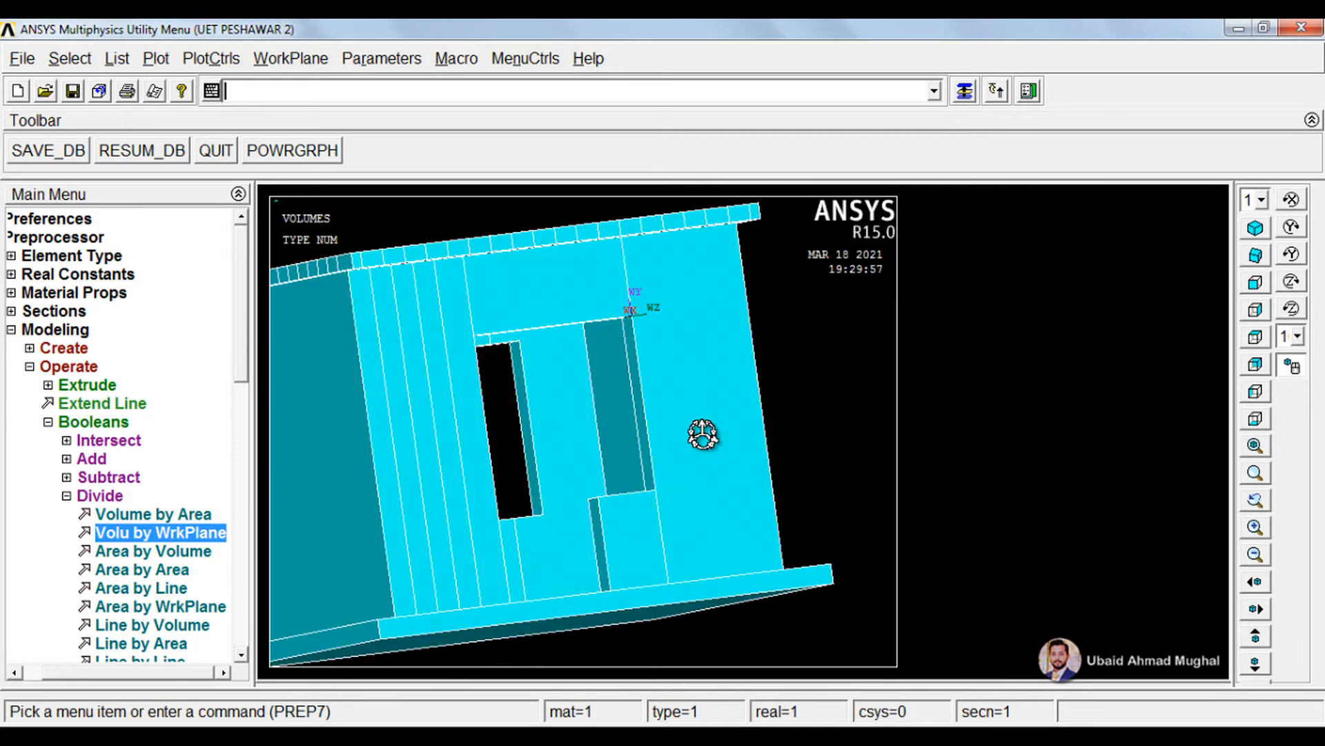
pyautogui.moveTo(615, 464); pyautogui.dragTo(615, 461, button='right')
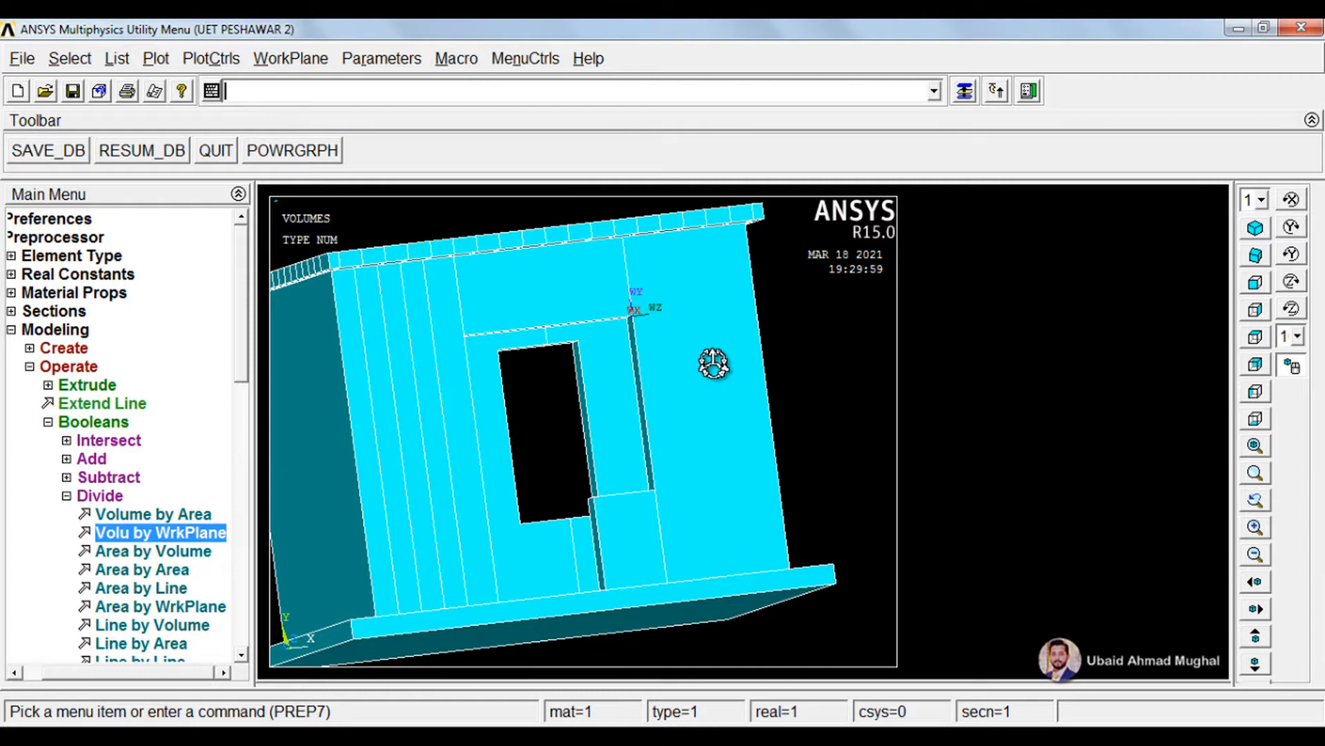
pyautogui.keyDown('ctrl'); pyautogui.moveTo(656, 384); pyautogui.dragTo(494, 408, button='right'); pyautogui.keyUp('ctrl')
pyautogui.keyDown('ctrl'); pyautogui.moveTo(683, 366); pyautogui.dragTo(722, 479, button='right'); pyautogui.keyUp('ctrl')
pyautogui.click(1249, 230)
pyautogui.scroll(3, 659, 530)
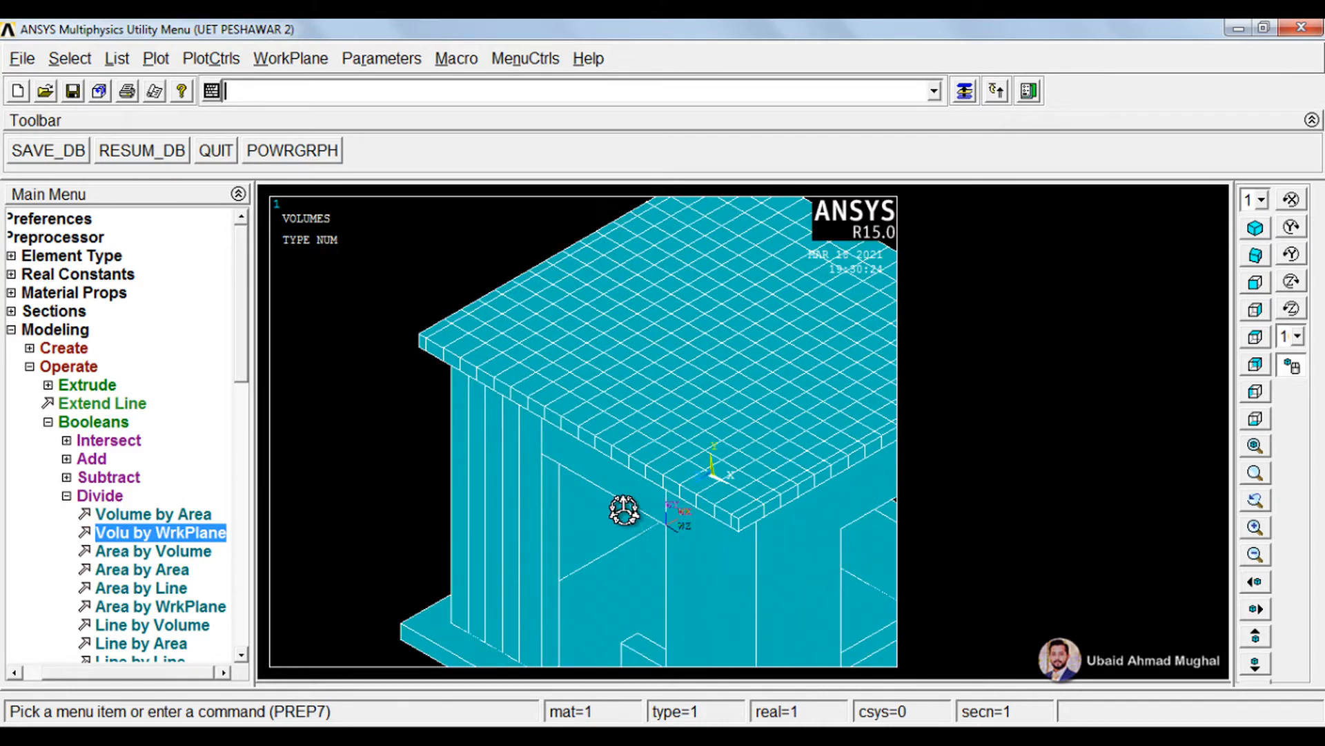
pyautogui.keyDown('ctrl'); pyautogui.moveTo(644, 507); pyautogui.dragTo(646, 490, button='right'); pyautogui.keyUp('ctrl')
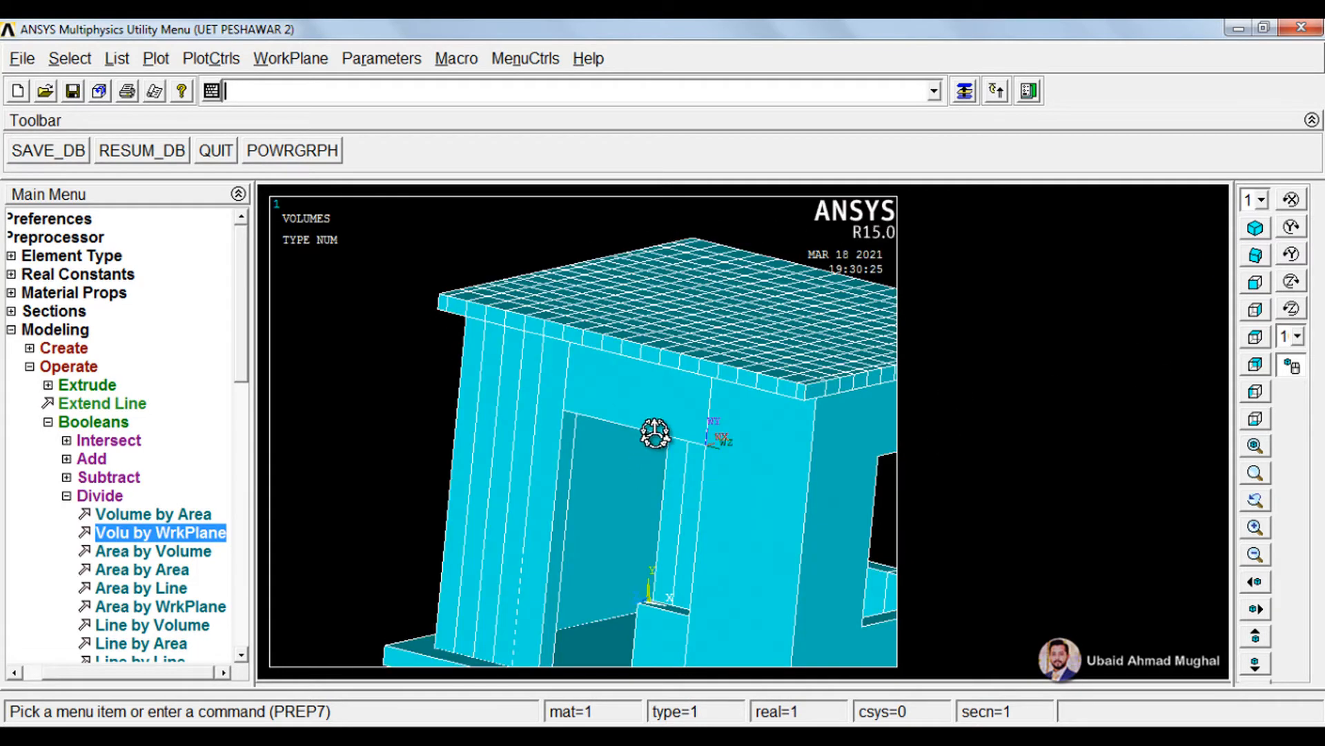
pyautogui.scroll(1, 631, 403)
pyautogui.keyDown('ctrl'); pyautogui.moveTo(677, 420); pyautogui.dragTo(820, 422, button='right'); pyautogui.keyUp('ctrl')
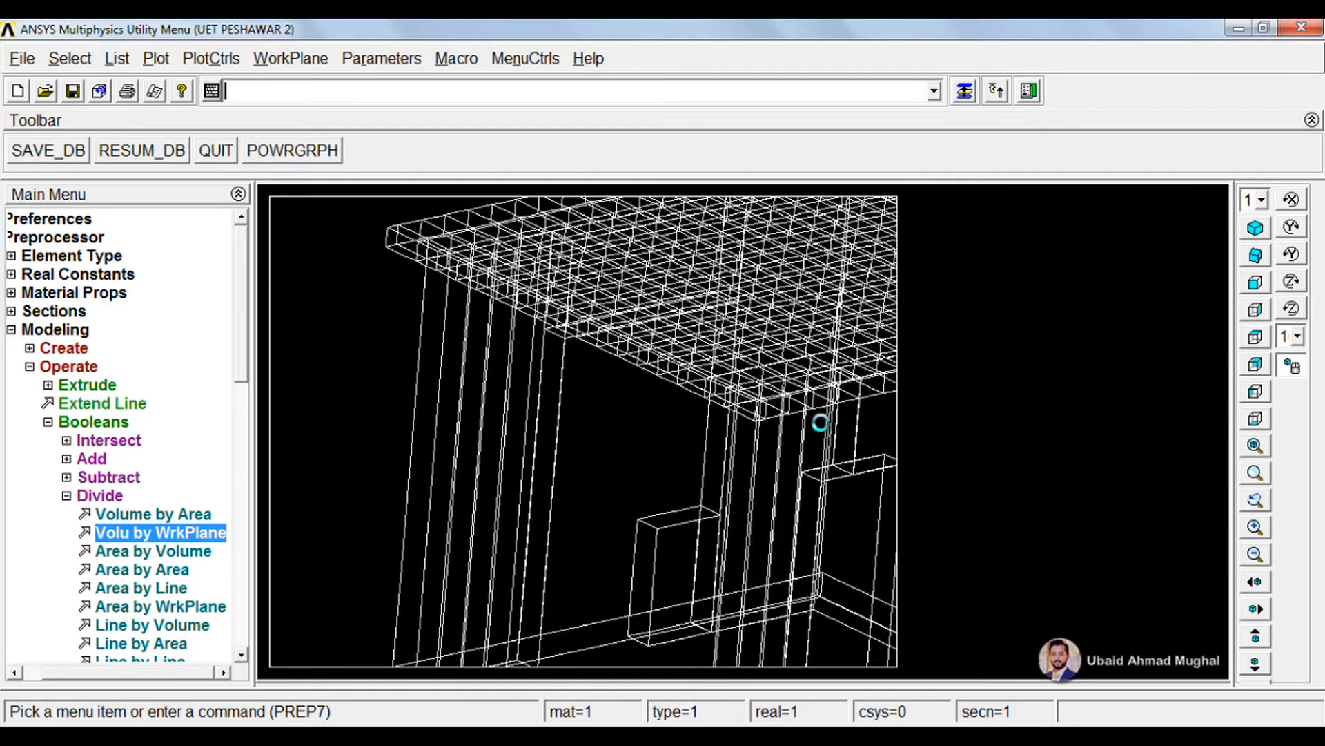
# Offset the working plane to a roof-division keypoint on the front wall's top edge, above the left part of the opening
pyautogui.keyDown('ctrl'); pyautogui.moveTo(639, 270); pyautogui.dragTo(603, 351); pyautogui.keyUp('ctrl')
pyautogui.scroll(2, 574, 337)
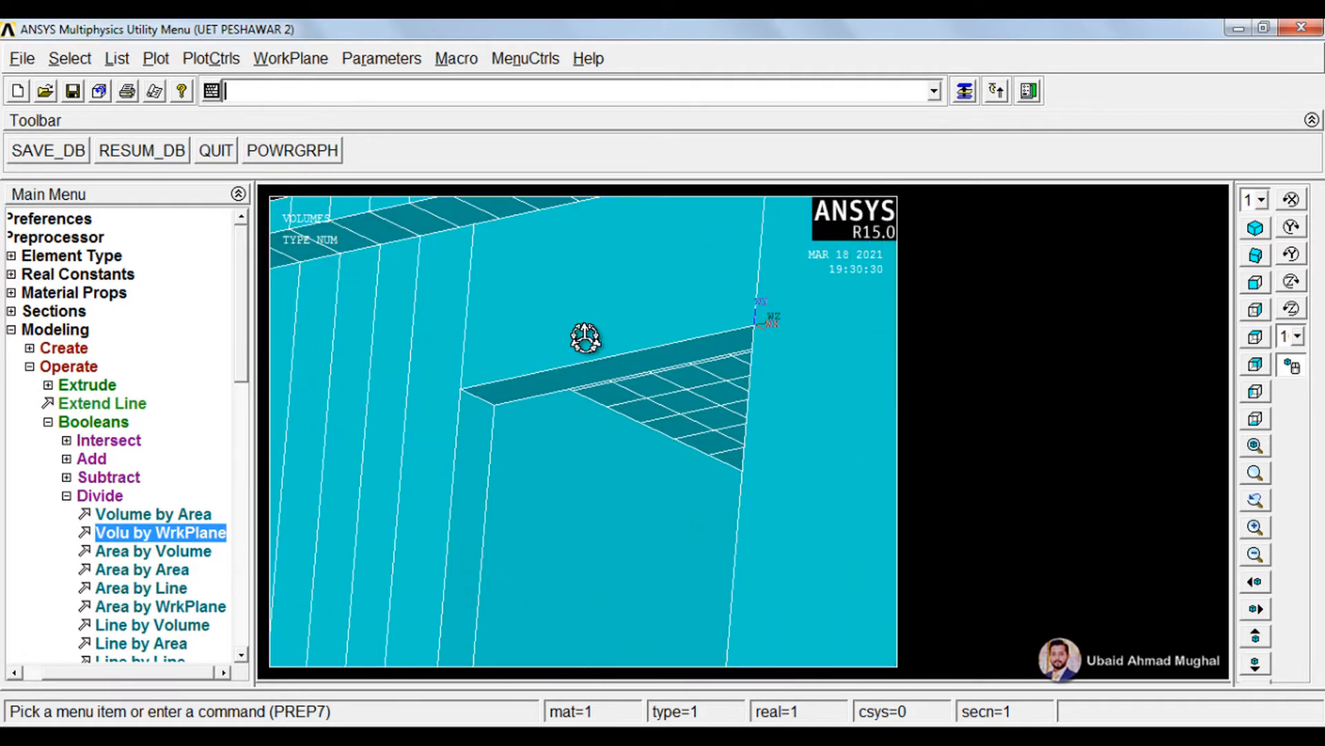
pyautogui.keyDown('ctrl'); pyautogui.moveTo(532, 287); pyautogui.dragTo(511, 334); pyautogui.keyUp('ctrl')
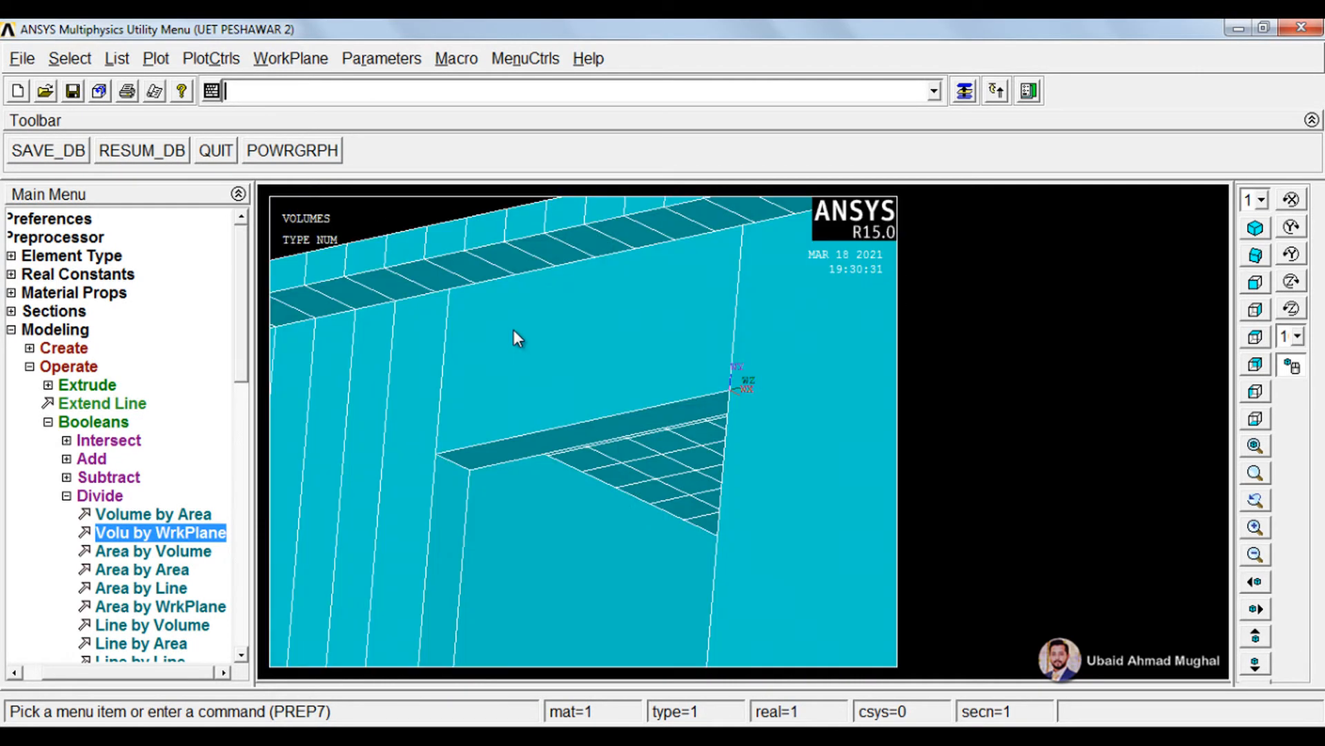
pyautogui.keyDown('ctrl'); pyautogui.moveTo(514, 329); pyautogui.dragTo(589, 349, button='right'); pyautogui.keyUp('ctrl')
pyautogui.keyDown('ctrl'); pyautogui.moveTo(713, 483); pyautogui.dragTo(674, 471, button='right'); pyautogui.keyUp('ctrl')
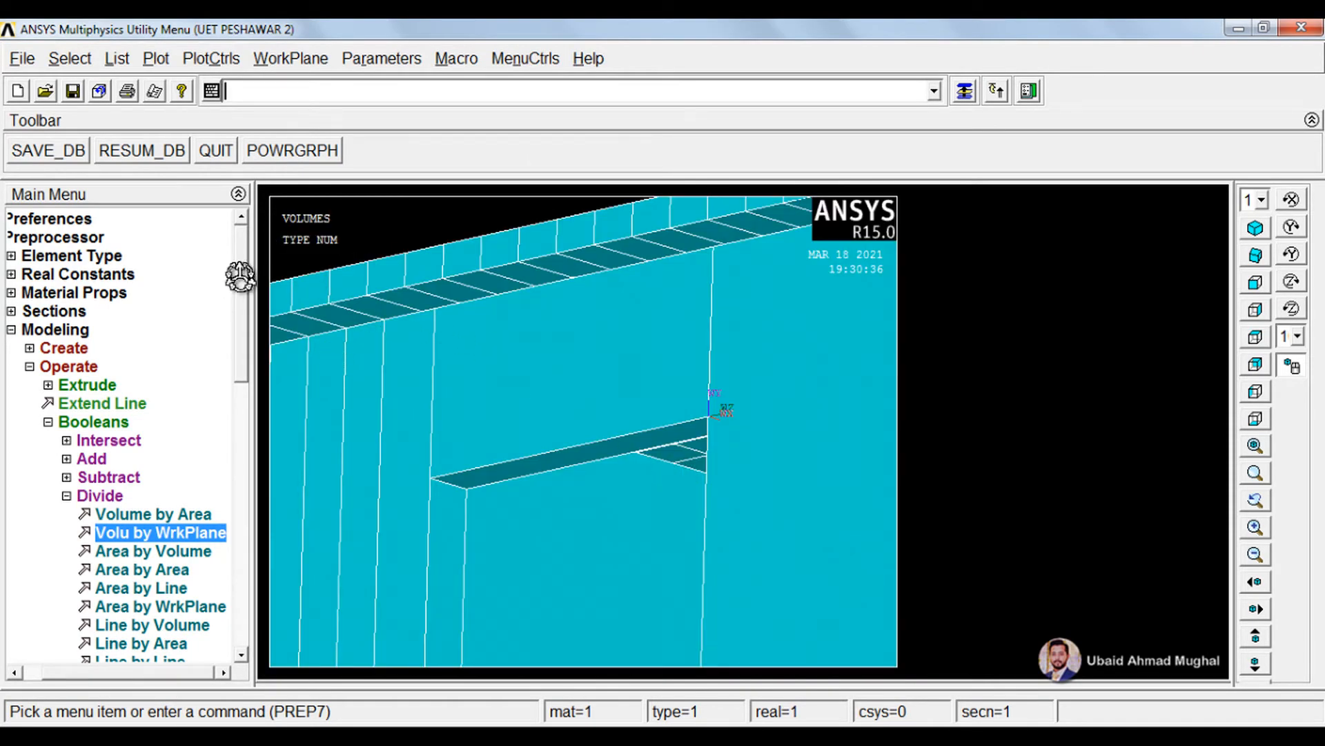
pyautogui.click(291, 59)
pyautogui.moveTo(456, 183)
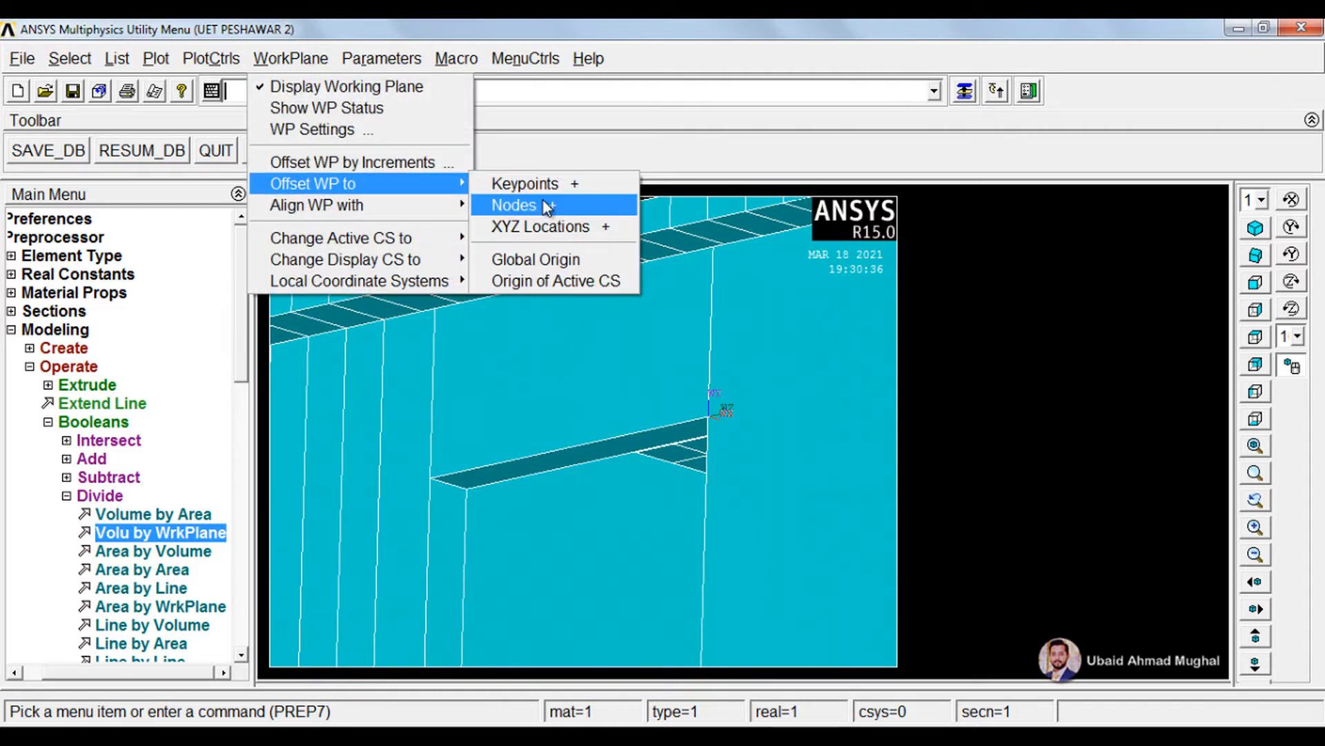
pyautogui.click(531, 182)
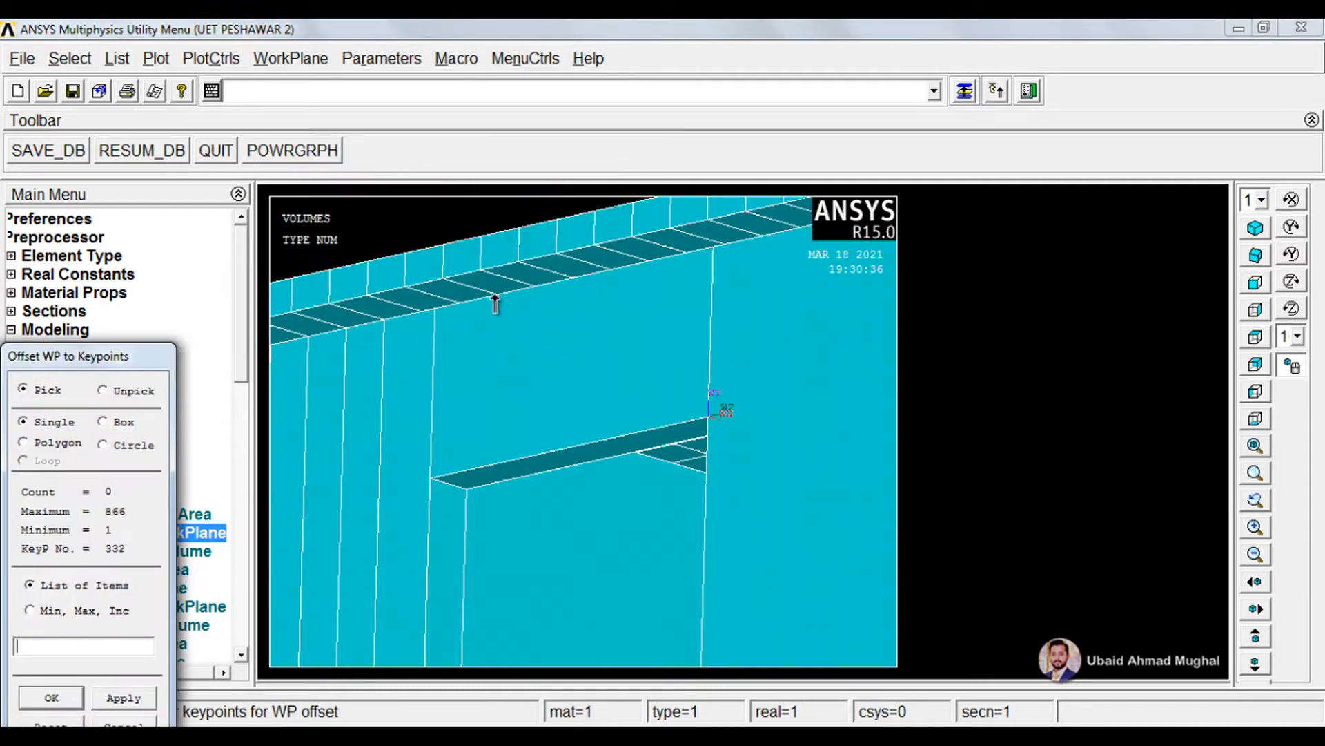
pyautogui.click(50, 699)
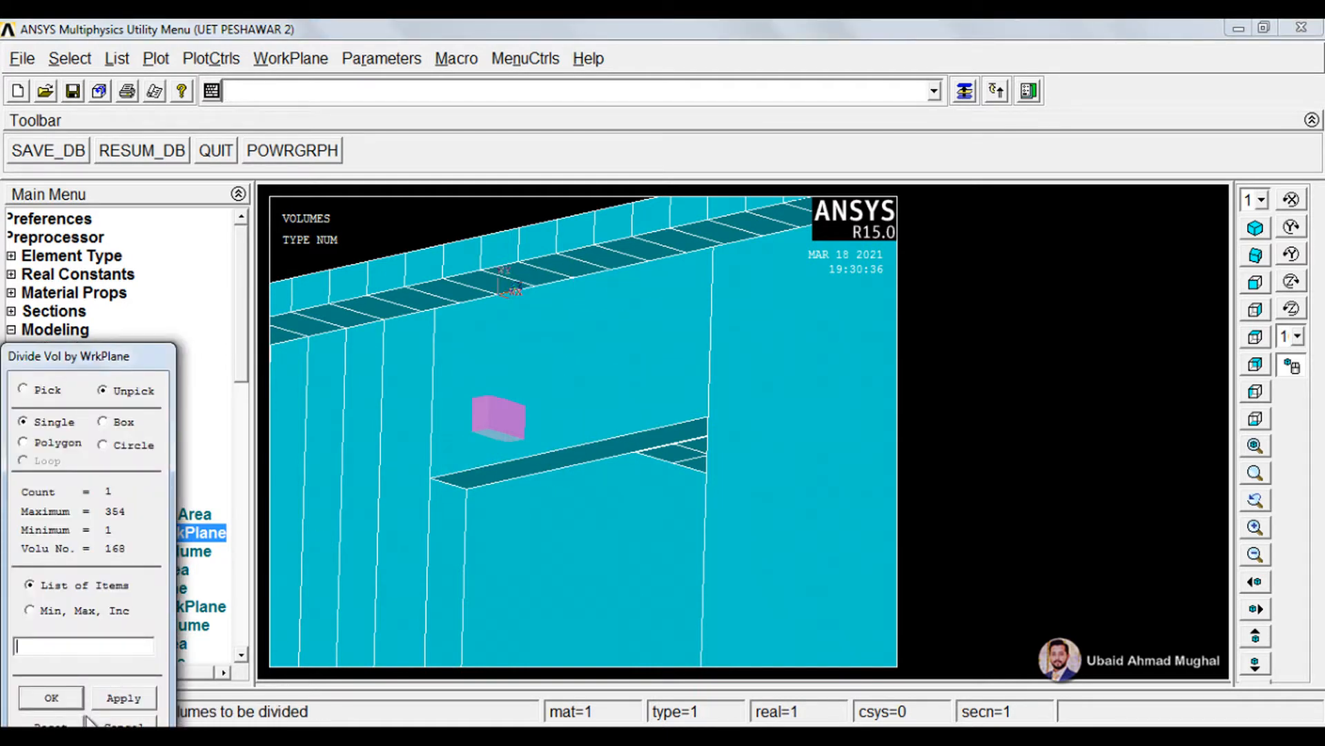
pyautogui.click(135, 720)
pyautogui.scroll(-3, 399, 405)
pyautogui.keyDown('ctrl'); pyautogui.moveTo(660, 429); pyautogui.dragTo(624, 364); pyautogui.keyUp('ctrl')
pyautogui.click(163, 535)
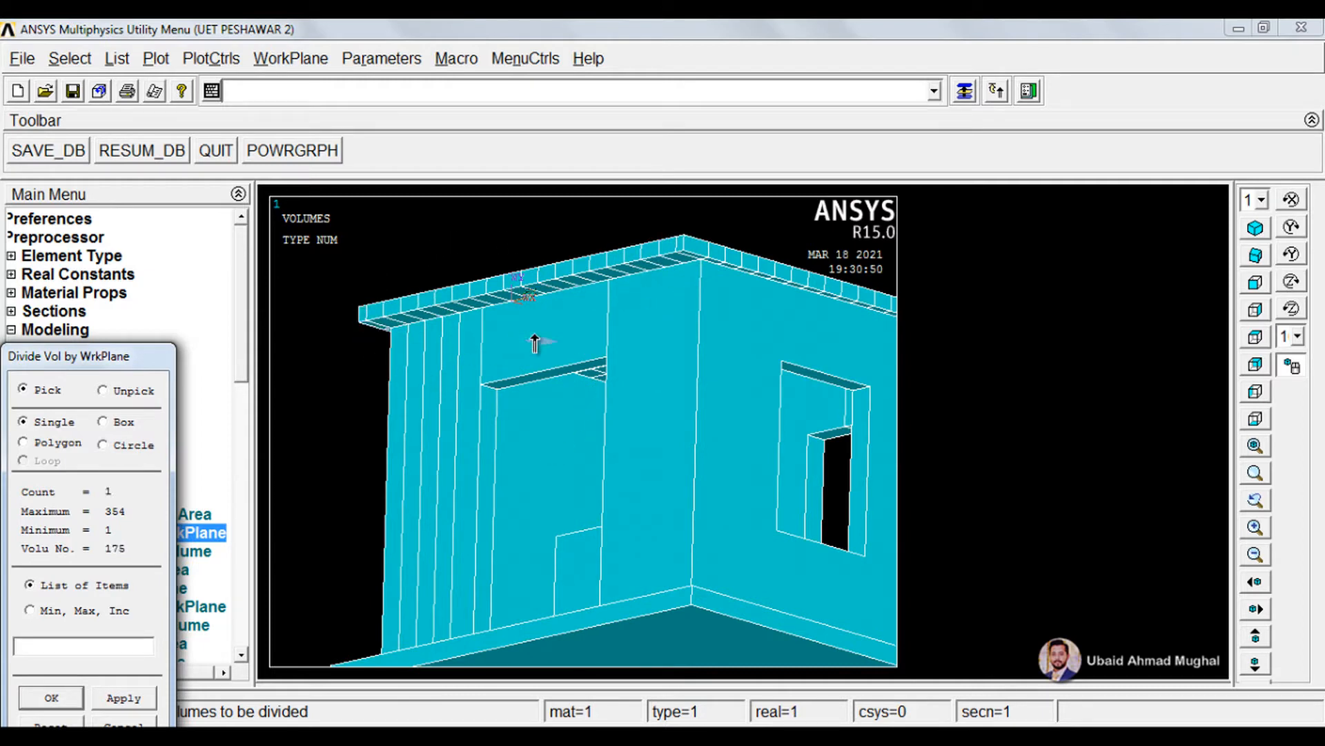
pyautogui.click(126, 724)
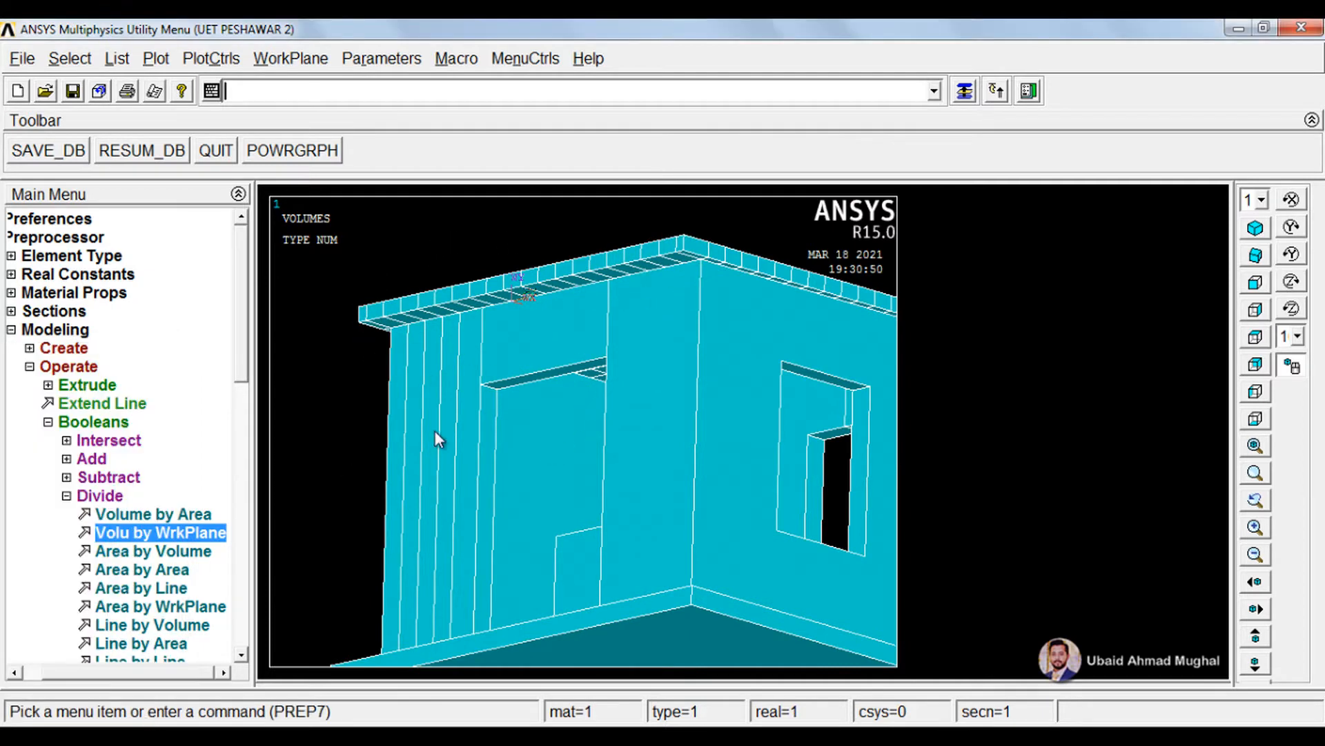
# Divide the wall volume above the front opening by the working plane at its current roof-division keypoint
pyautogui.keyDown('ctrl'); pyautogui.moveTo(540, 437); pyautogui.dragTo(579, 450, button='right'); pyautogui.keyUp('ctrl')
pyautogui.moveTo(668, 461)
pyautogui.keyDown('ctrl'); pyautogui.mouseDown(button='right')
pyautogui.moveTo(583, 370)
pyautogui.moveTo(508, 444)
pyautogui.mouseUp(button='right'); pyautogui.keyUp('ctrl')
pyautogui.moveTo(690, 453)
pyautogui.keyDown('ctrl'); pyautogui.mouseDown(button='right')
pyautogui.moveTo(547, 440)
pyautogui.moveTo(630, 483)
pyautogui.moveTo(267, 551)
pyautogui.mouseUp(button='right'); pyautogui.keyUp('ctrl')
pyautogui.click(205, 534)
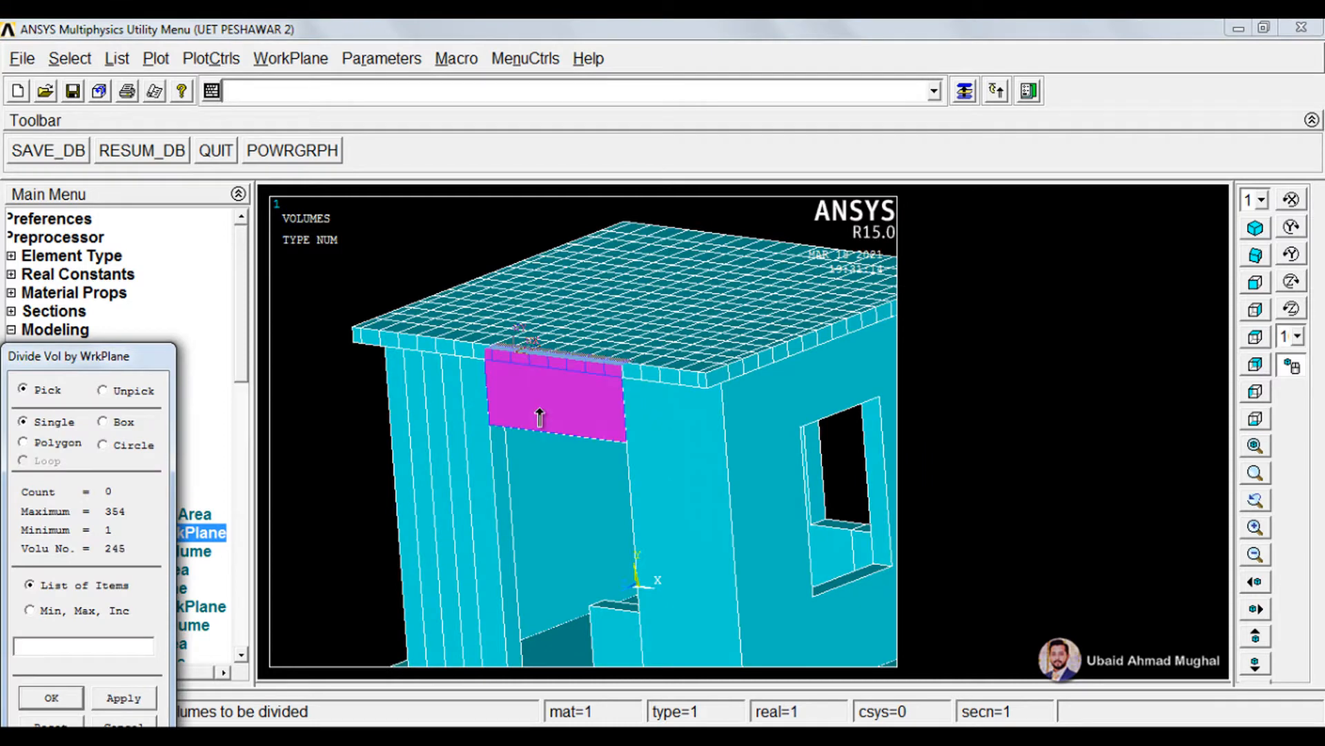
pyautogui.click(48, 699)
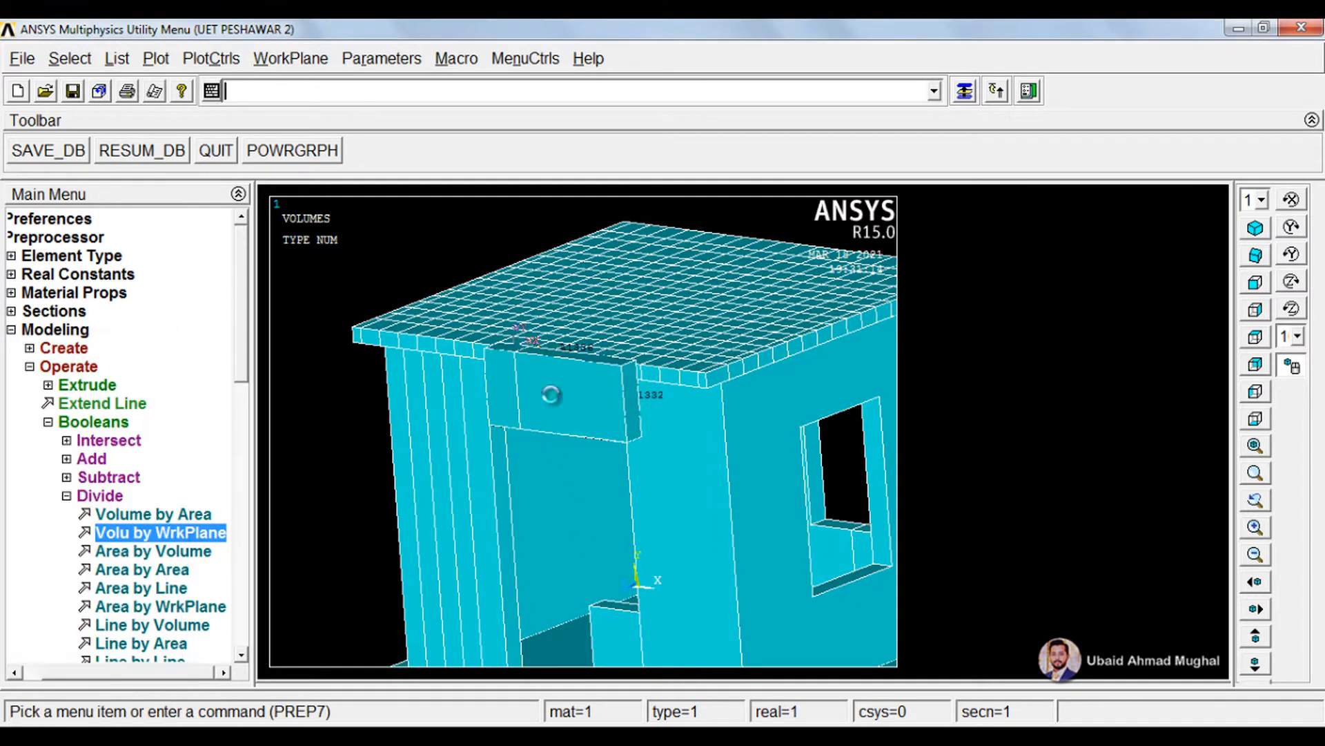
# Offset the working plane one roof division to the right, to the next keypoint along the front wall's top edge
pyautogui.scroll(-2, 551, 392)
pyautogui.scroll(3, 551, 392)
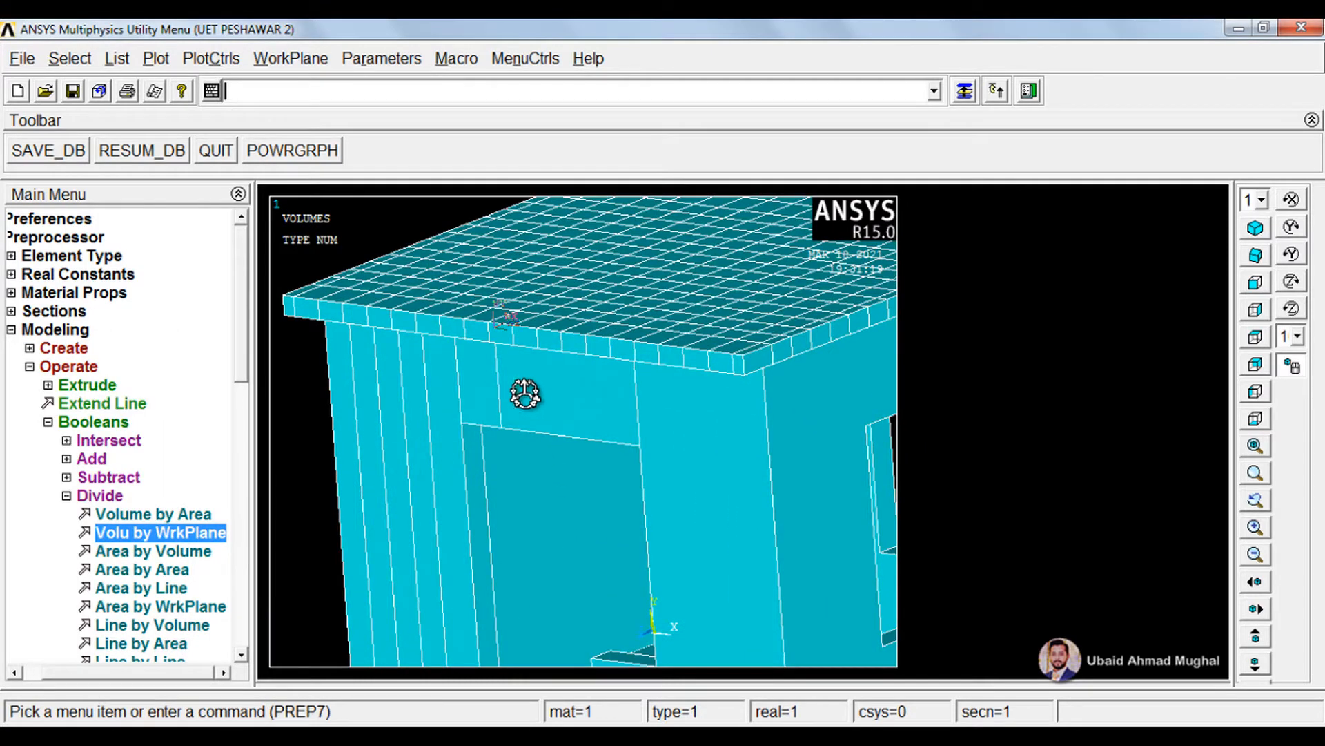
pyautogui.moveTo(536, 392)
pyautogui.keyDown('ctrl'); pyautogui.mouseDown(button='right')
pyautogui.moveTo(567, 359)
pyautogui.moveTo(549, 365)
pyautogui.mouseUp(button='right'); pyautogui.keyUp('ctrl')
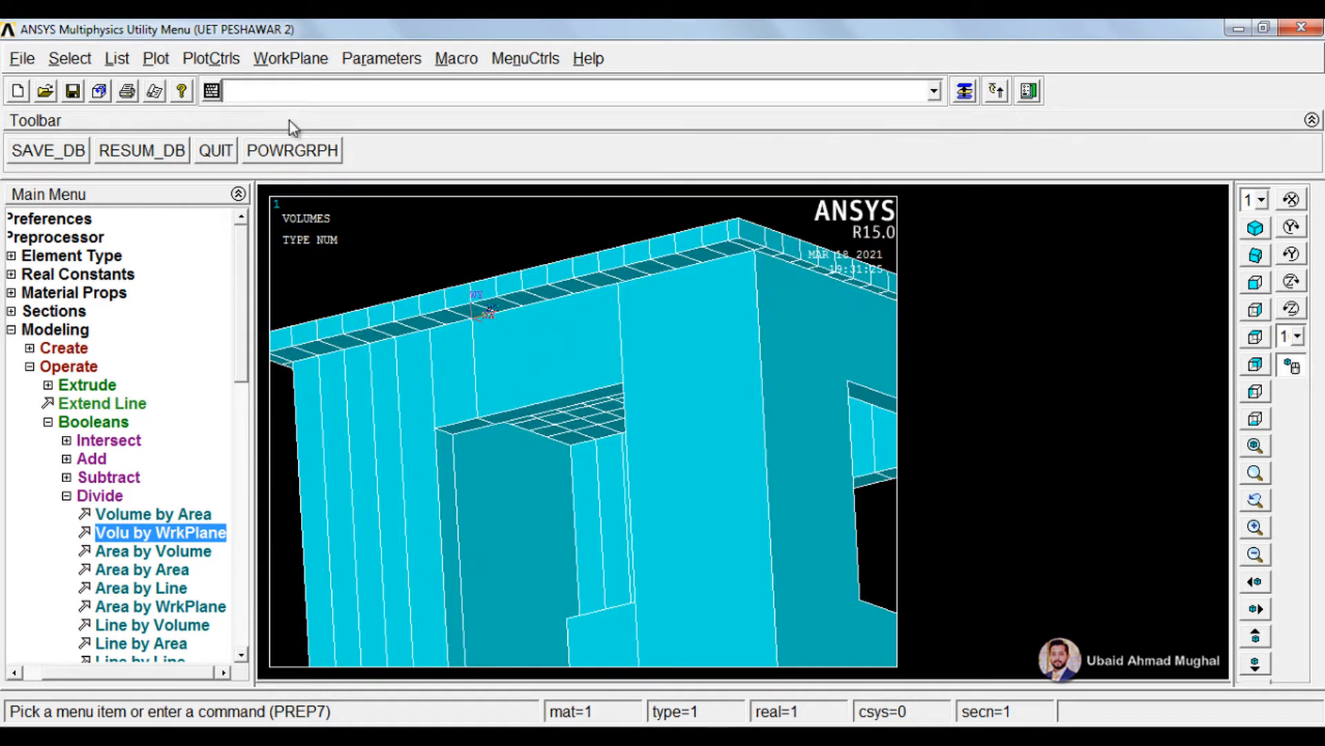
pyautogui.click(290, 58)
pyautogui.moveTo(324, 181)
pyautogui.click(511, 181)
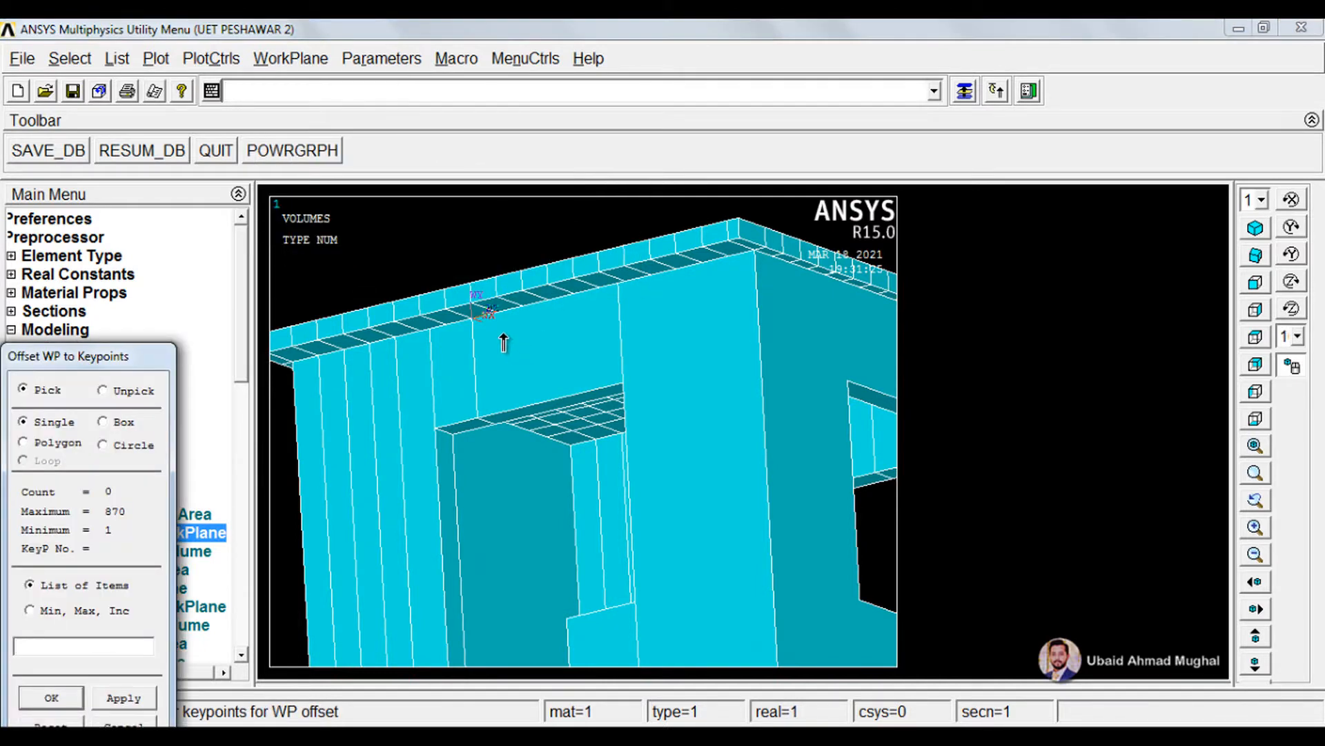
pyautogui.click(83, 698)
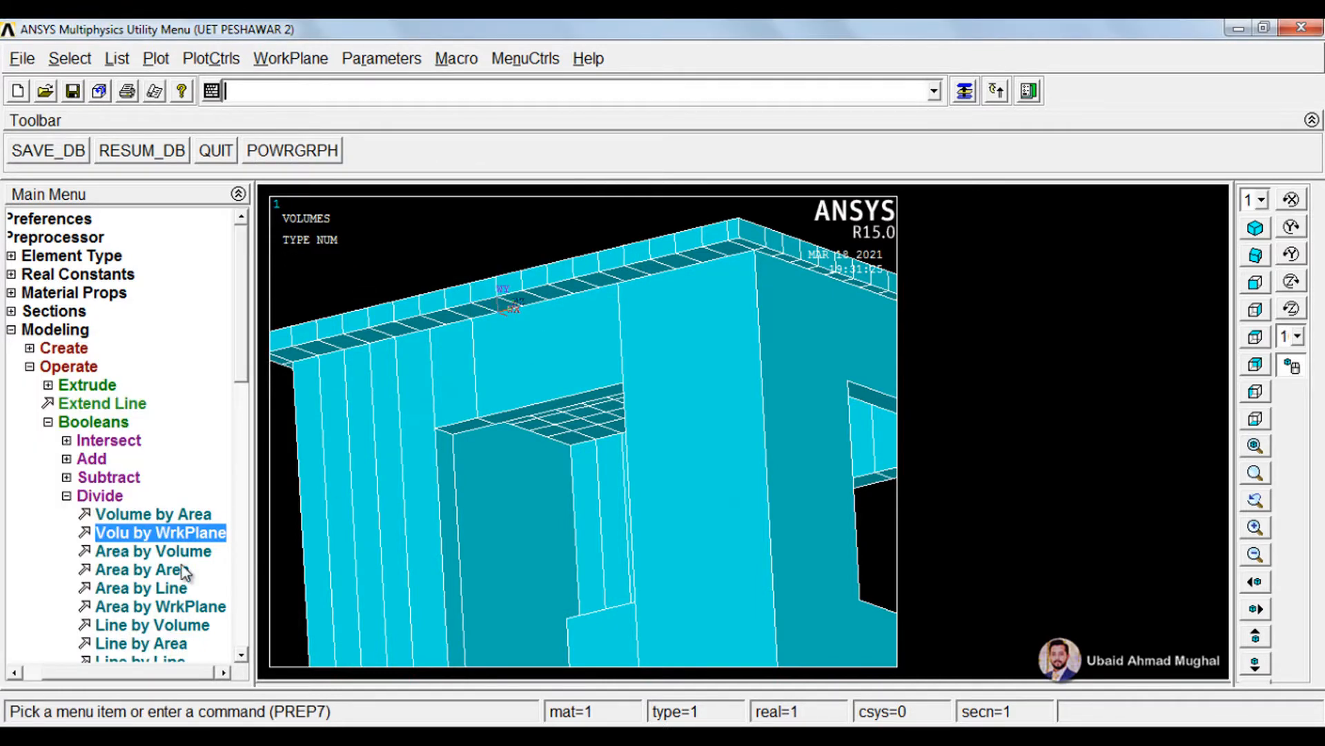
pyautogui.click(181, 532)
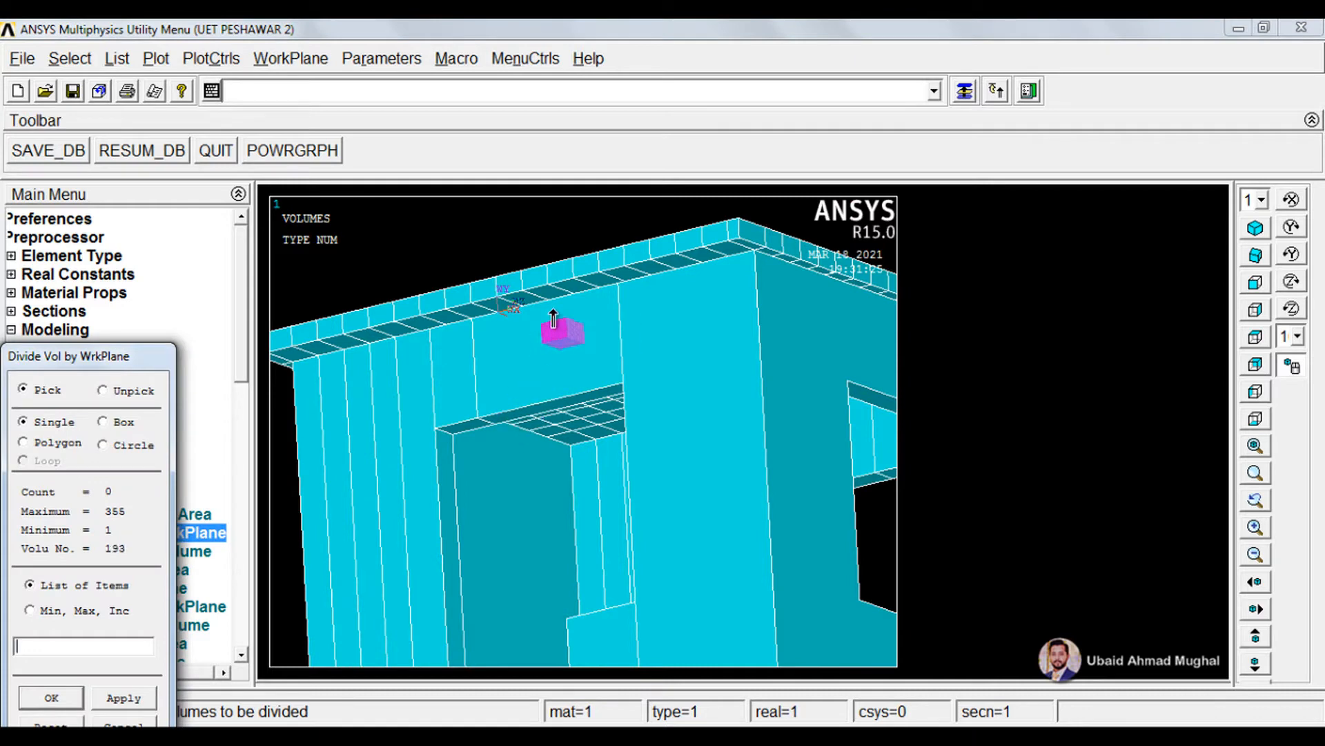
pyautogui.moveTo(500, 385); pyautogui.dragTo(513, 495)
pyautogui.click(124, 721)
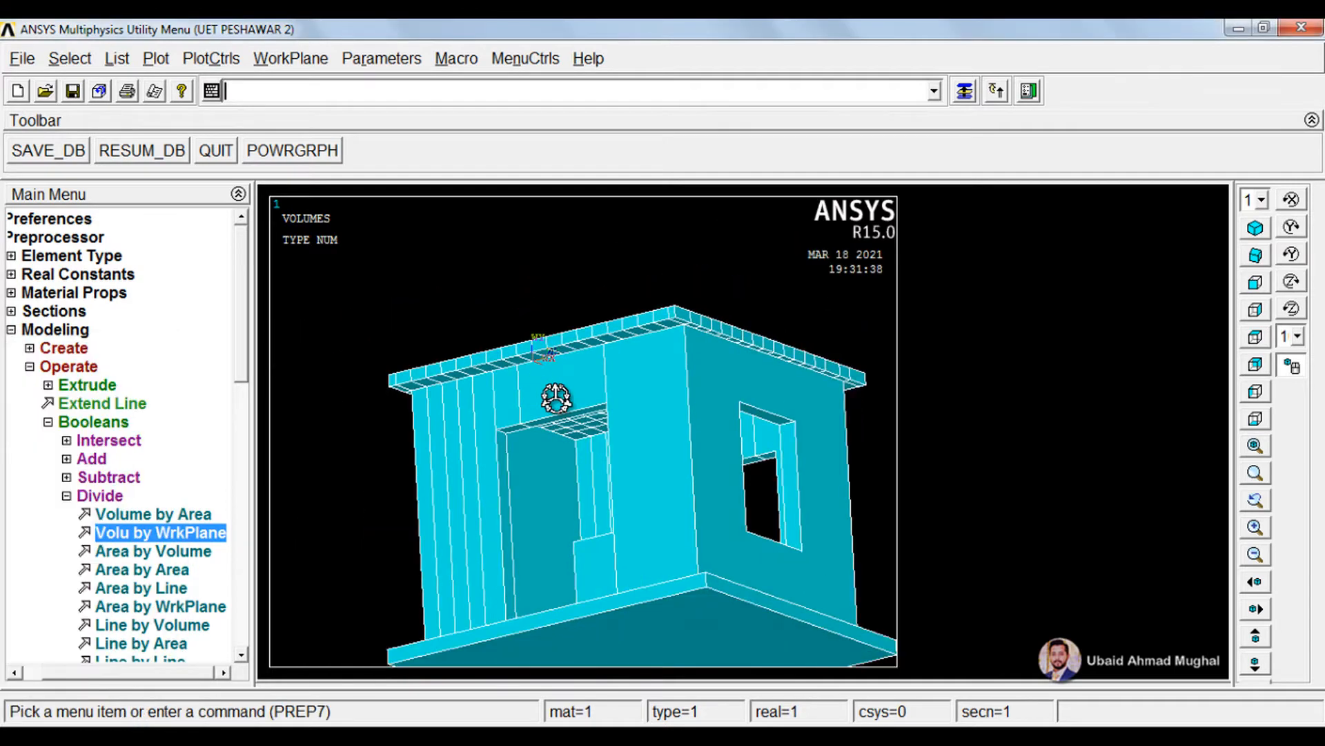
# Divide the large remaining wall volume above the front opening by the working plane
pyautogui.keyDown('ctrl'); pyautogui.moveTo(573, 406); pyautogui.dragTo(570, 435, button='right'); pyautogui.keyUp('ctrl')
pyautogui.keyDown('ctrl'); pyautogui.moveTo(598, 480); pyautogui.dragTo(599, 449, button='right'); pyautogui.keyUp('ctrl')
pyautogui.click(185, 535)
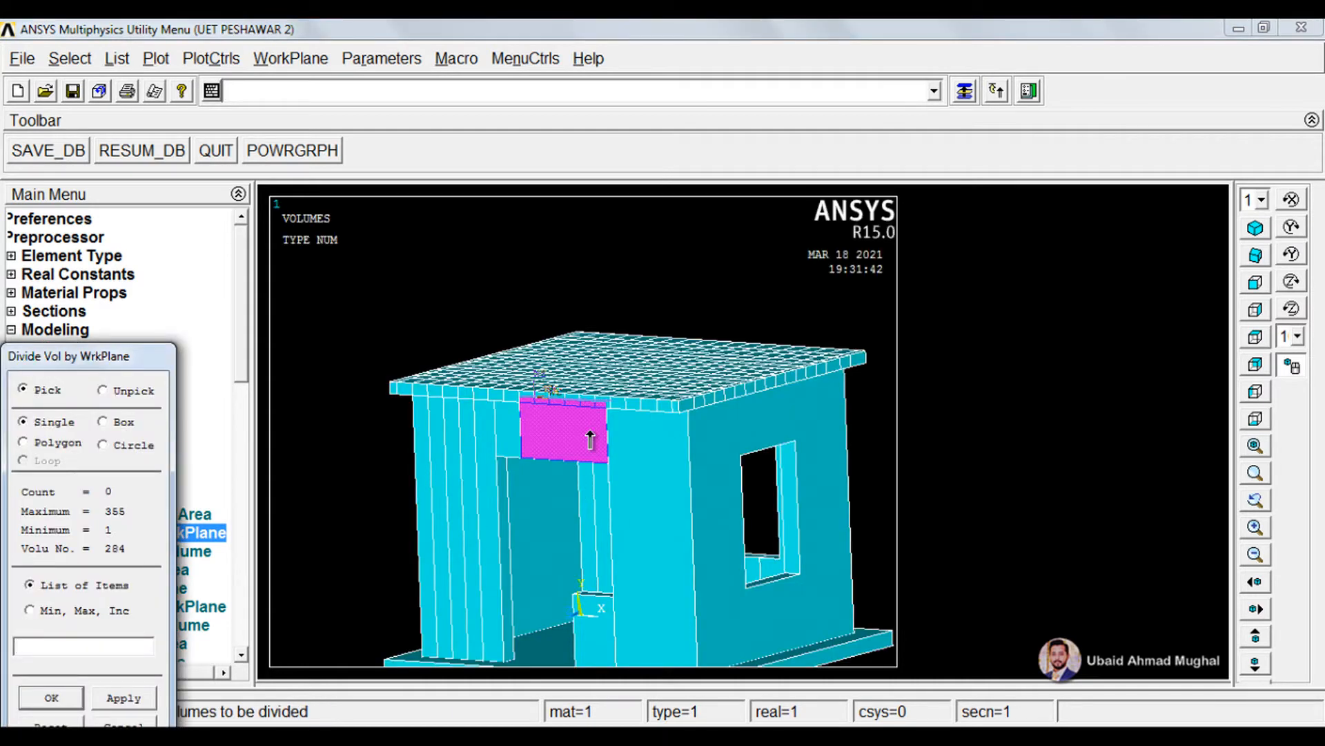
pyautogui.click(52, 698)
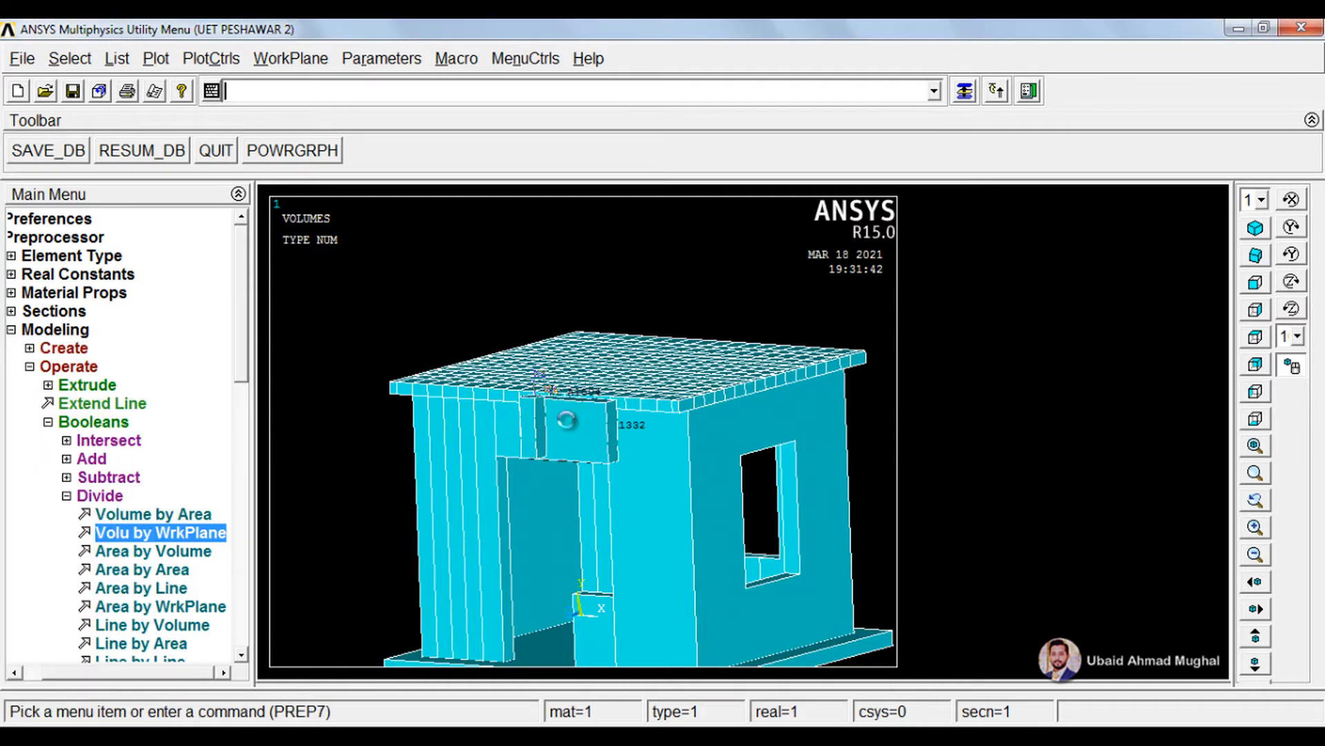
pyautogui.moveTo(546, 416)
pyautogui.keyDown('ctrl'); pyautogui.mouseDown(button='right')
pyautogui.moveTo(549, 404)
pyautogui.moveTo(623, 422)
pyautogui.mouseUp(button='right'); pyautogui.keyUp('ctrl')
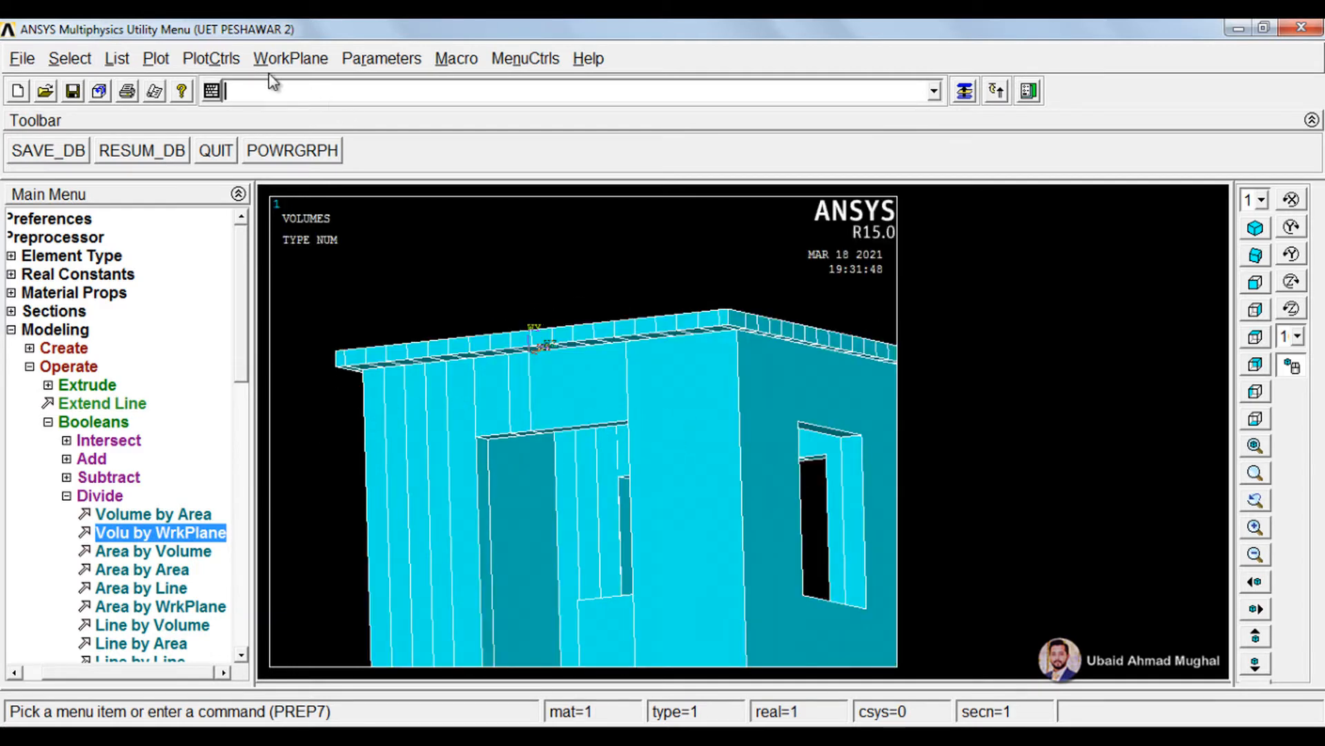
pyautogui.click(290, 58)
pyautogui.moveTo(342, 183)
pyautogui.click(542, 183)
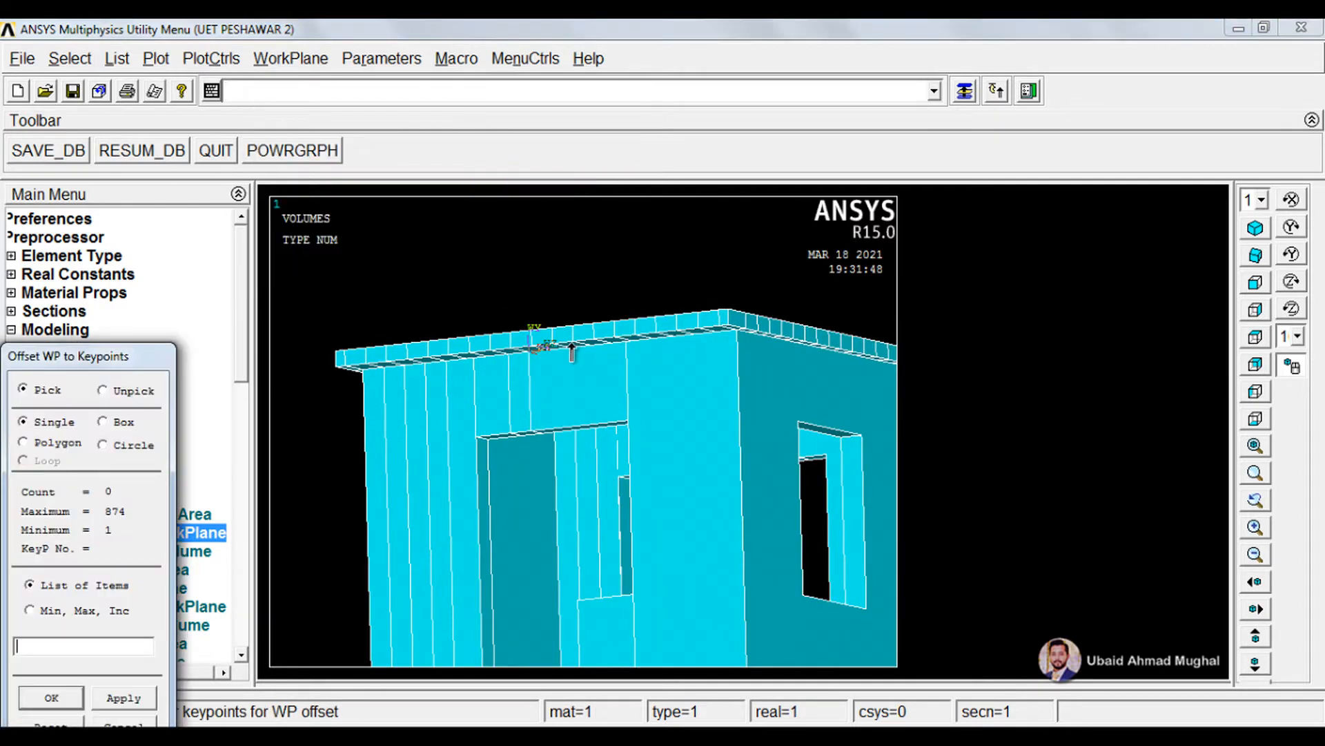
pyautogui.click(142, 723)
# Offset the working plane to the next roof-division keypoint to the right of the last cut above the front opening
pyautogui.keyDown('ctrl'); pyautogui.scroll(4, 601, 364); pyautogui.keyUp('ctrl')
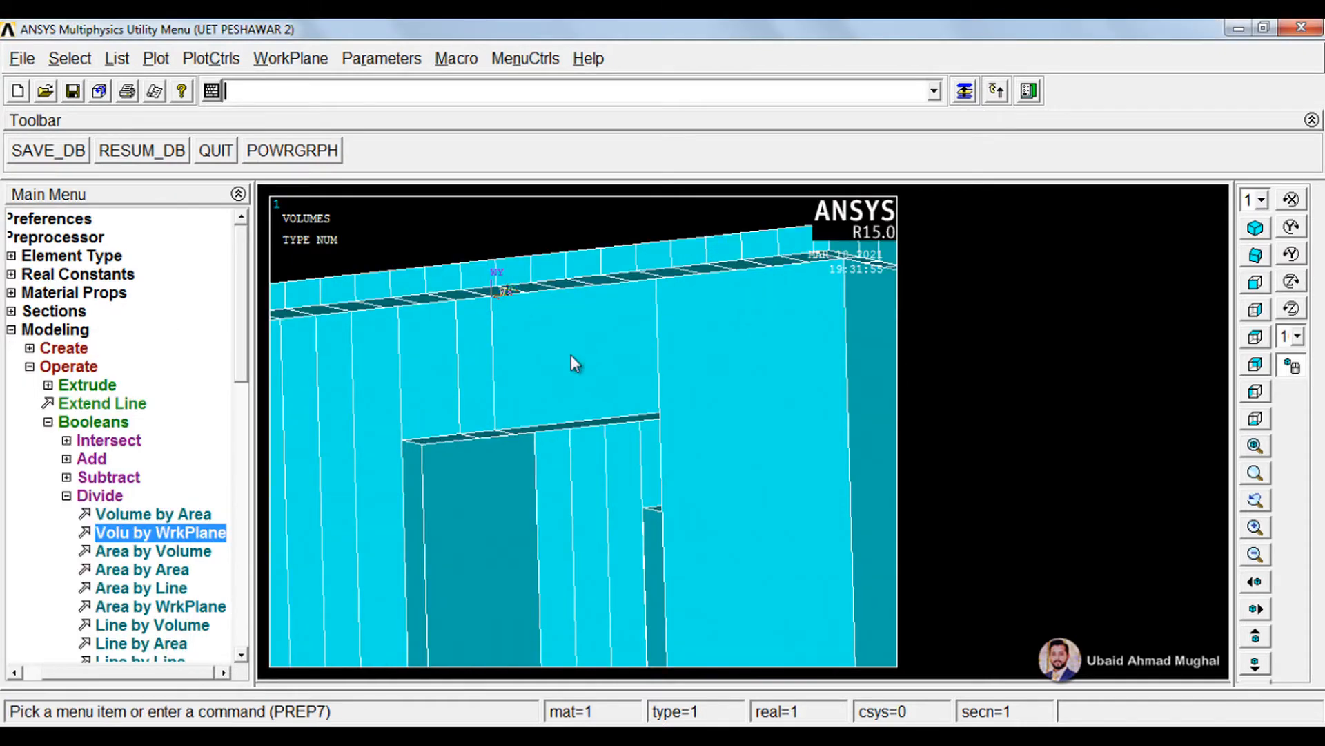
pyautogui.keyDown('ctrl'); pyautogui.moveTo(572, 356); pyautogui.dragTo(573, 346, button='right'); pyautogui.keyUp('ctrl')
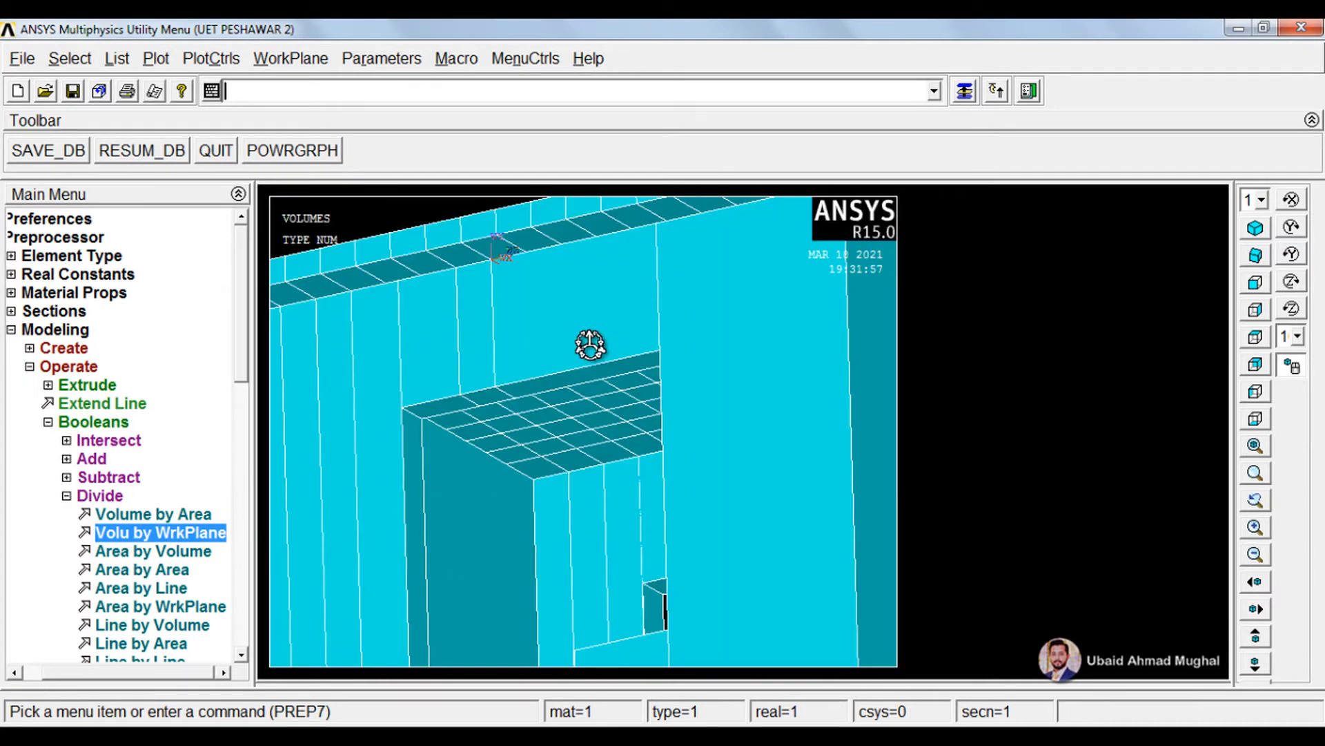
pyautogui.click(312, 59)
pyautogui.moveTo(356, 182)
pyautogui.click(503, 183)
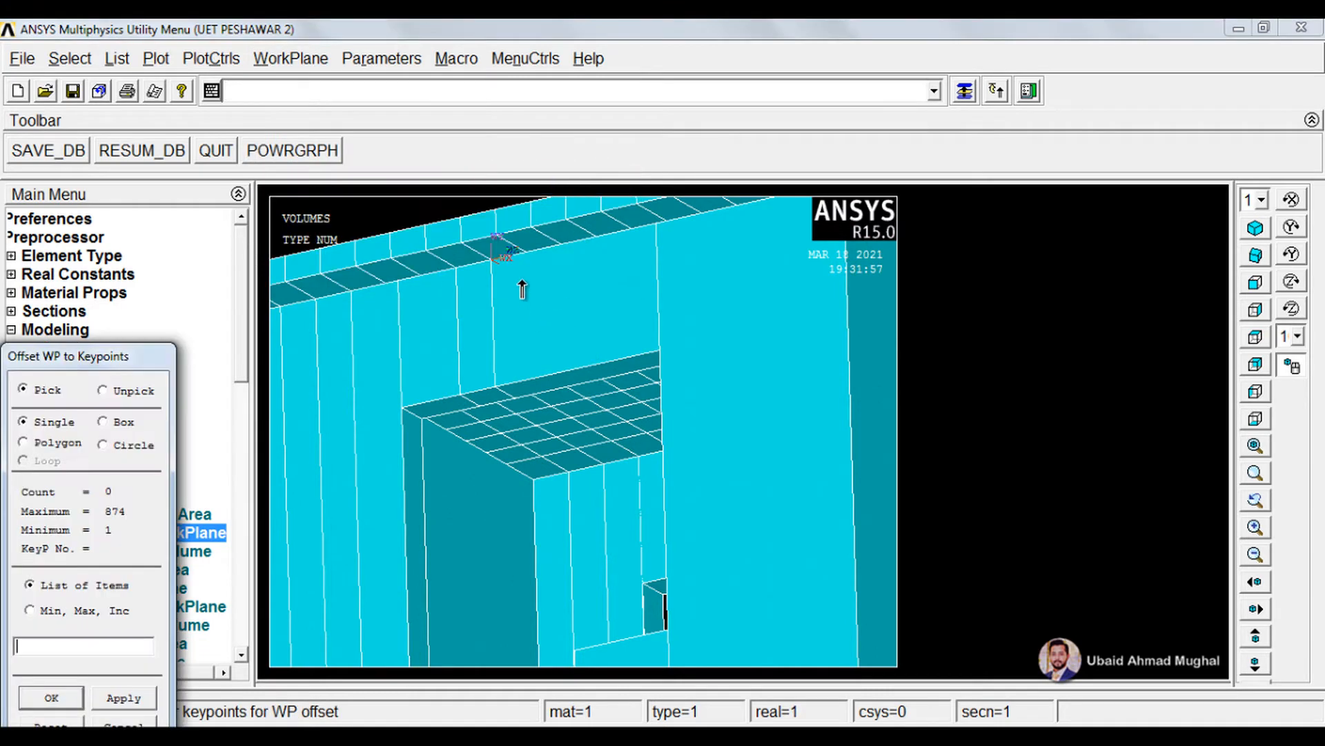
pyautogui.click(74, 699)
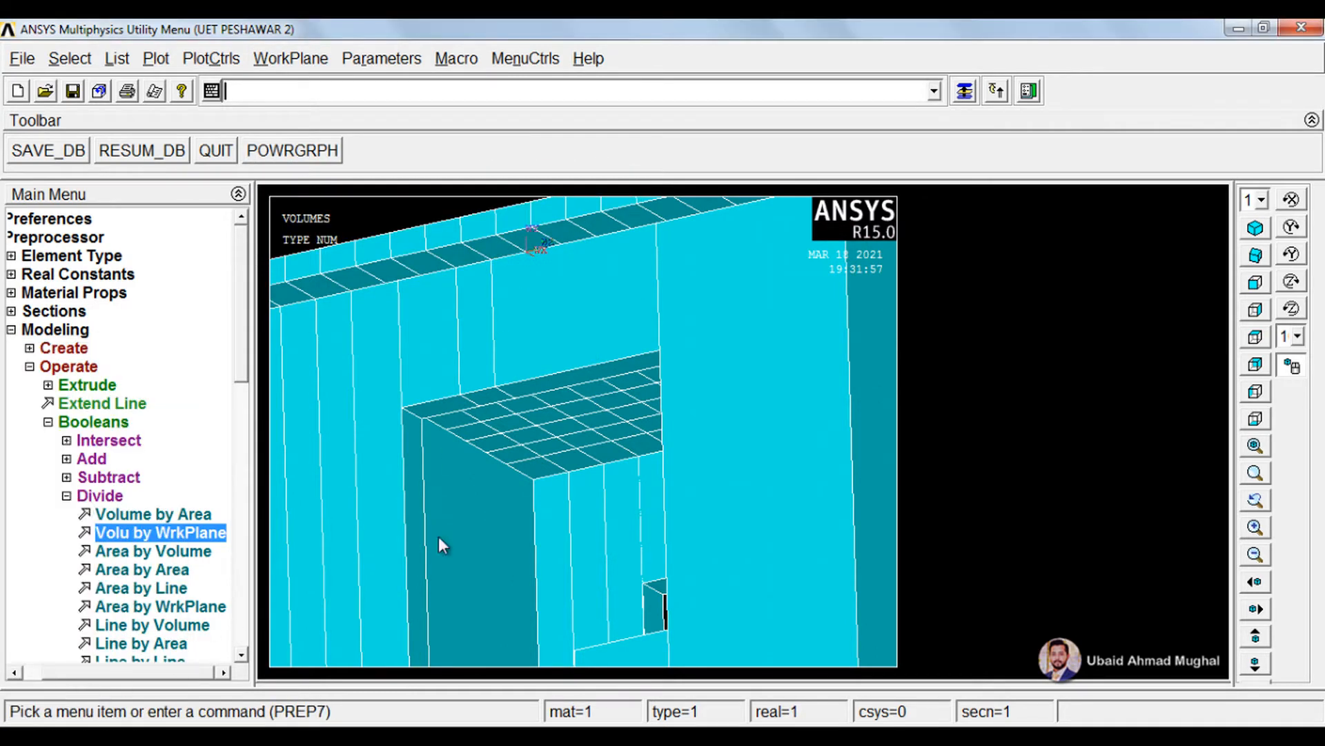
# Divide the wall volume between the last cut and the opening's right edge by the working plane
pyautogui.keyDown('ctrl'); pyautogui.moveTo(461, 312); pyautogui.dragTo(295, 502, button='right'); pyautogui.keyUp('ctrl')
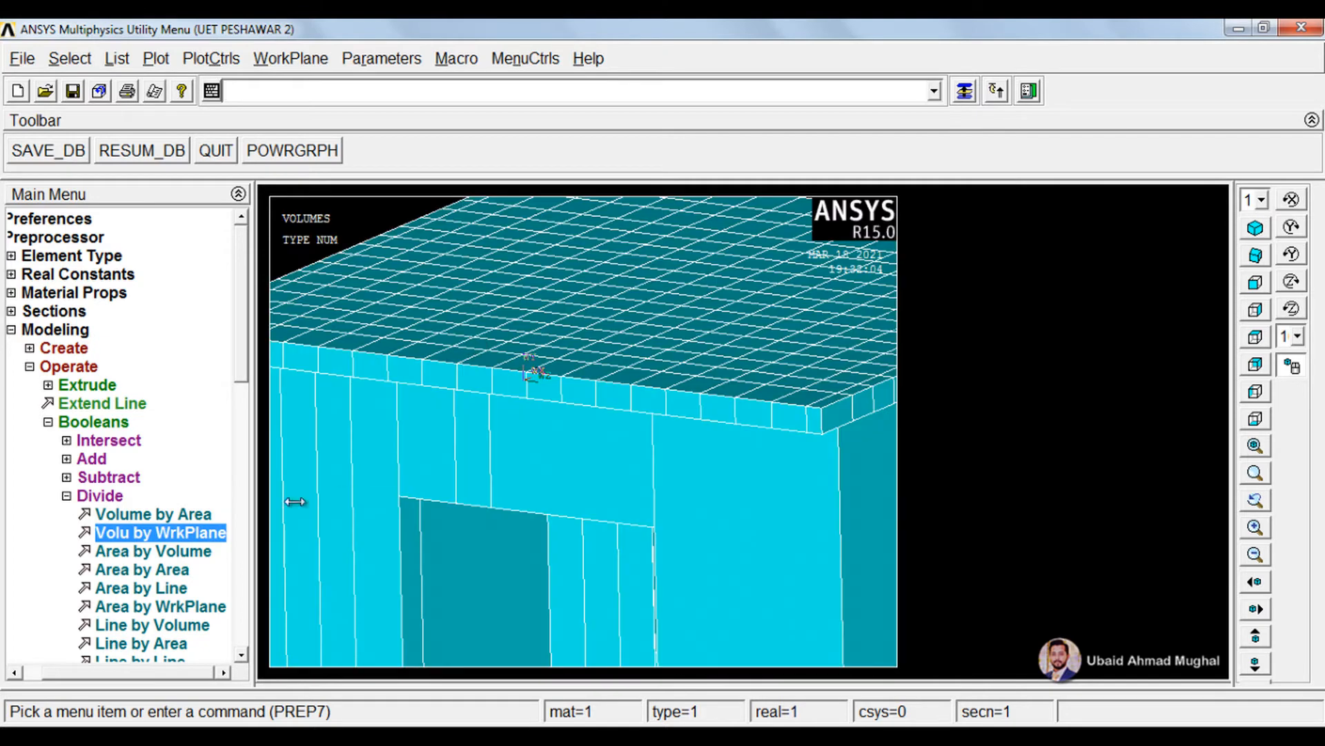
pyautogui.click(155, 536)
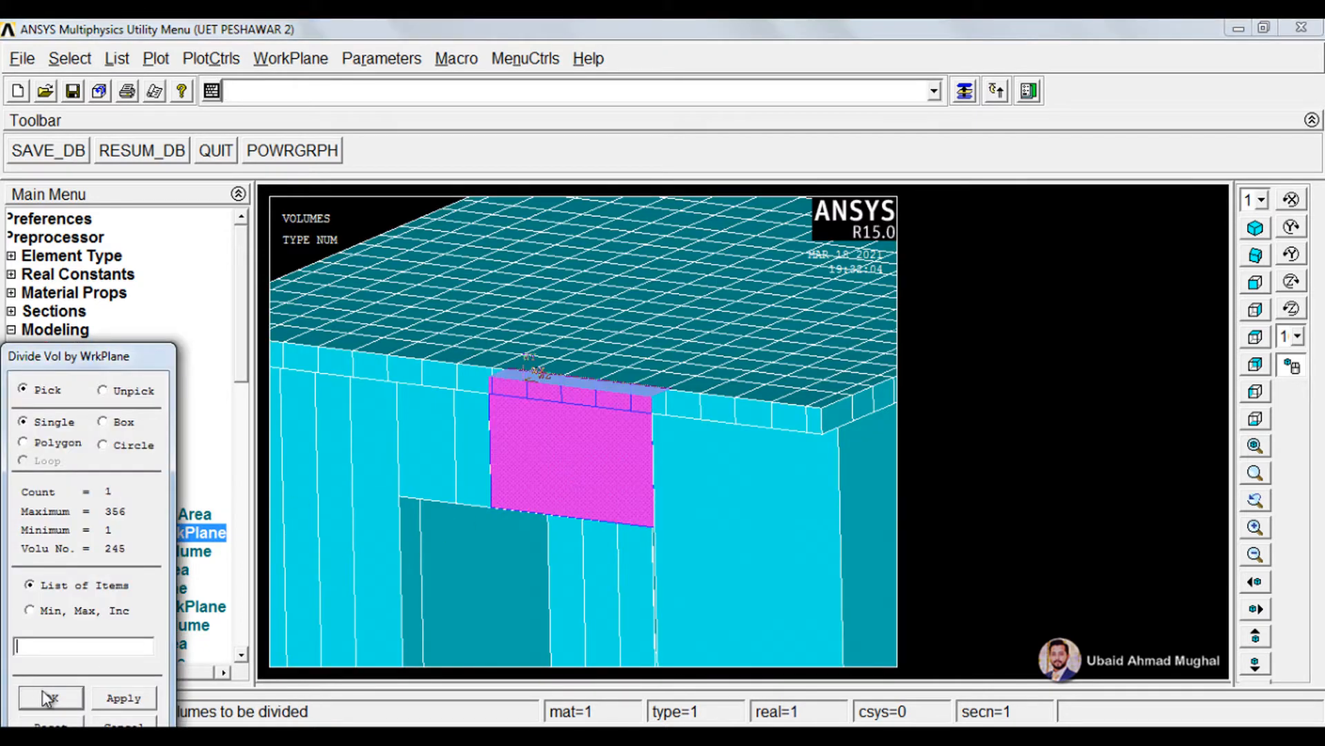
pyautogui.click(45, 696)
# Offset the working plane one more roof division to the right, to the keypoint on the wall's top edge above the opening
pyautogui.keyDown('ctrl'); pyautogui.moveTo(540, 408); pyautogui.dragTo(533, 396); pyautogui.keyUp('ctrl')
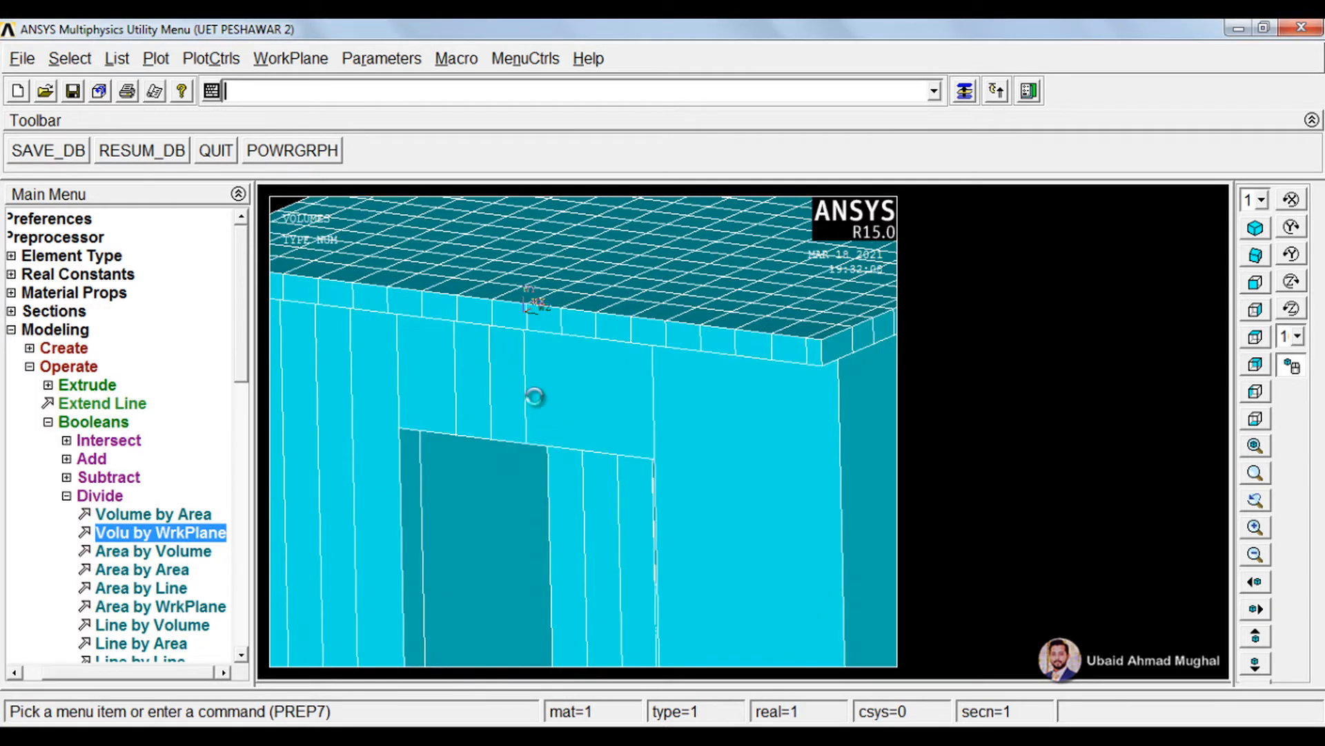
pyautogui.keyDown('ctrl'); pyautogui.moveTo(532, 396); pyautogui.dragTo(600, 474, button='middle'); pyautogui.keyUp('ctrl')
pyautogui.keyDown('ctrl'); pyautogui.moveTo(604, 449); pyautogui.dragTo(565, 355, button='right'); pyautogui.keyUp('ctrl')
pyautogui.keyDown('ctrl'); pyautogui.moveTo(564, 355); pyautogui.dragTo(545, 305, button='middle'); pyautogui.keyUp('ctrl')
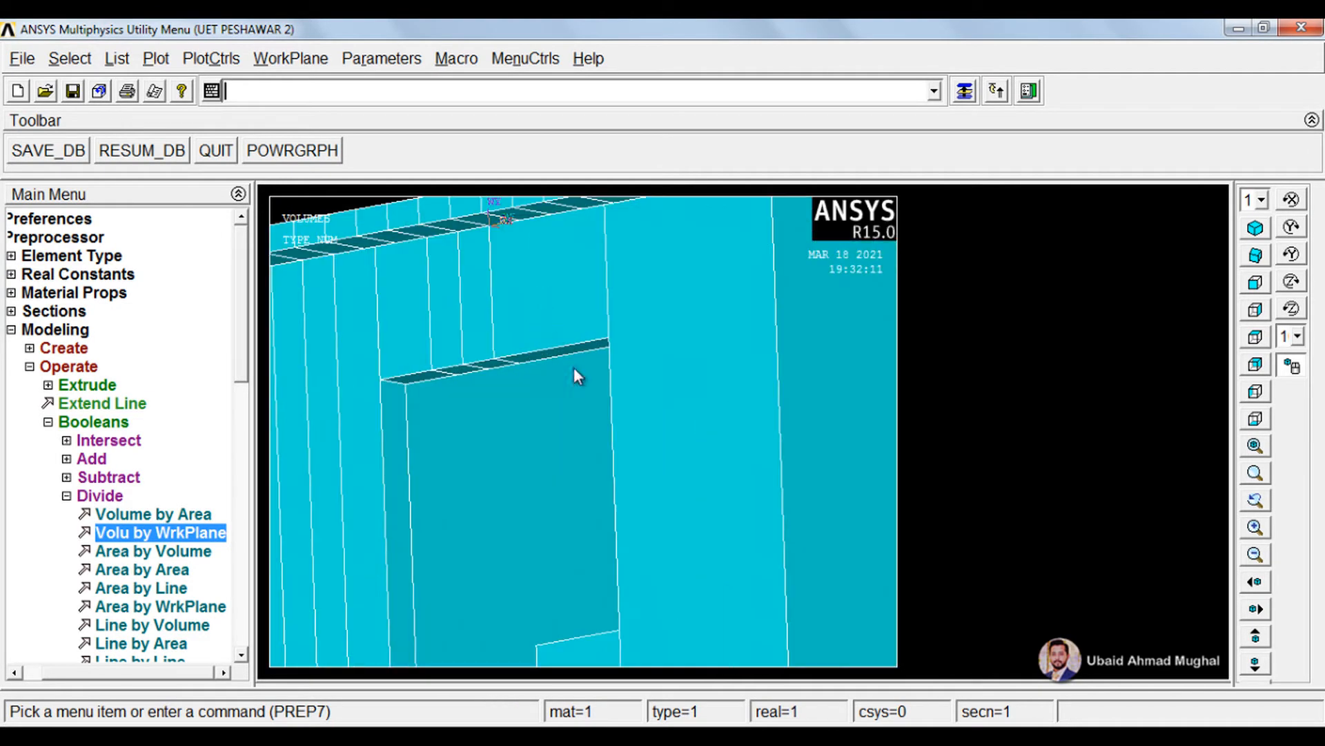
pyautogui.keyDown('ctrl'); pyautogui.moveTo(541, 290); pyautogui.dragTo(582, 379); pyautogui.keyUp('ctrl')
pyautogui.keyDown('ctrl'); pyautogui.moveTo(582, 378); pyautogui.dragTo(581, 355, button='right'); pyautogui.keyUp('ctrl')
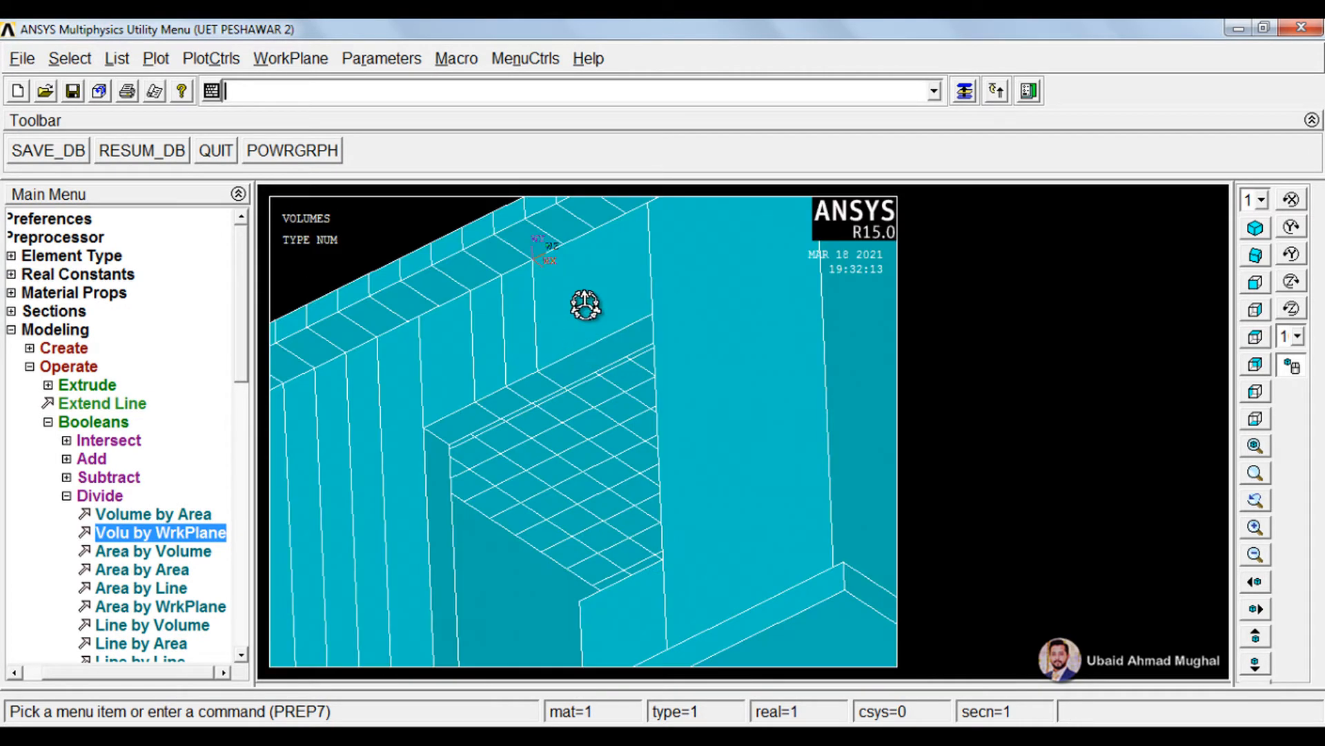
pyautogui.click(291, 58)
pyautogui.moveTo(359, 184)
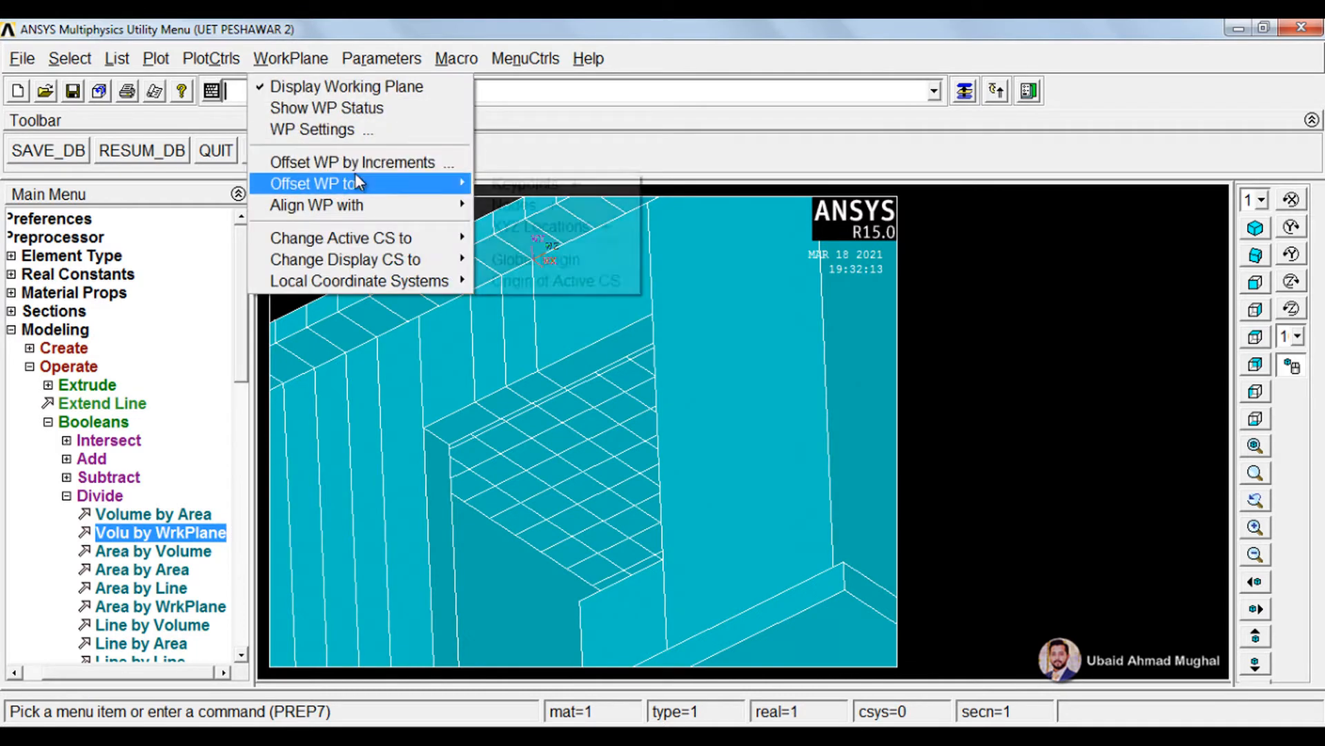
pyautogui.click(505, 183)
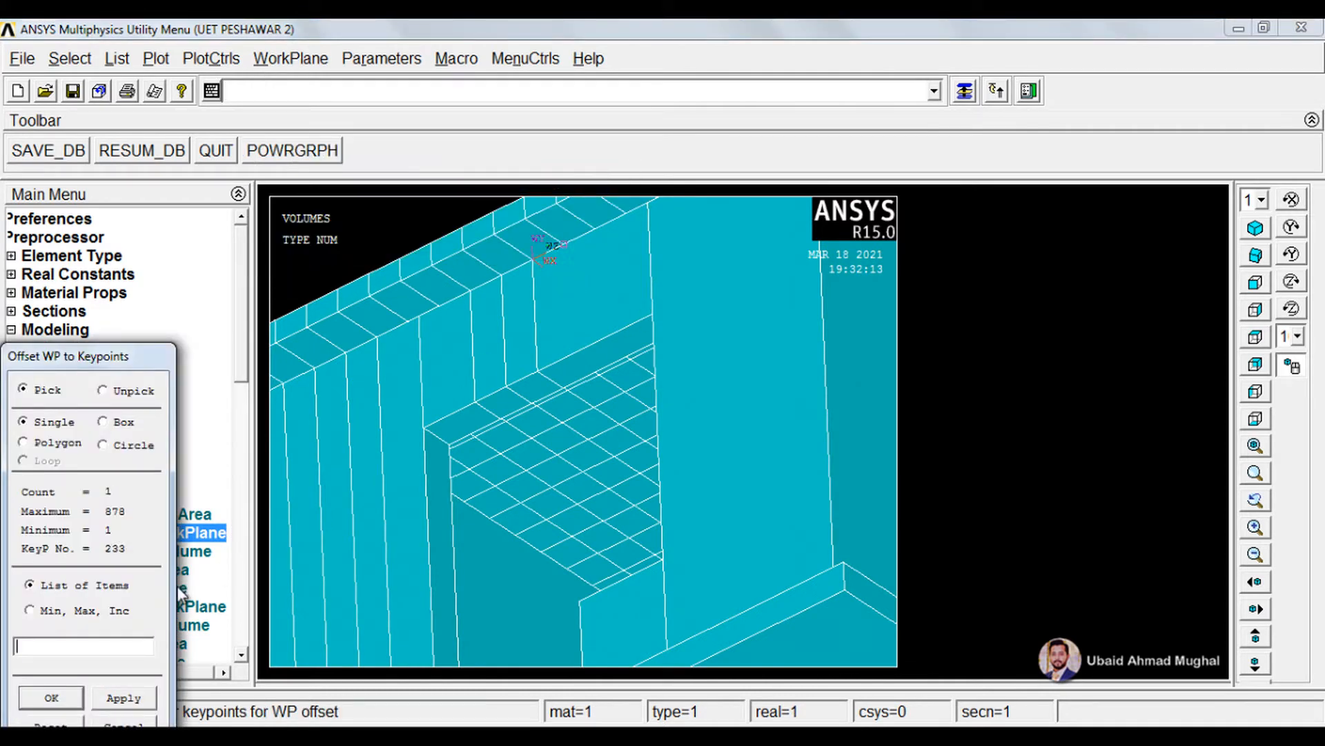
pyautogui.click(75, 693)
pyautogui.click(188, 535)
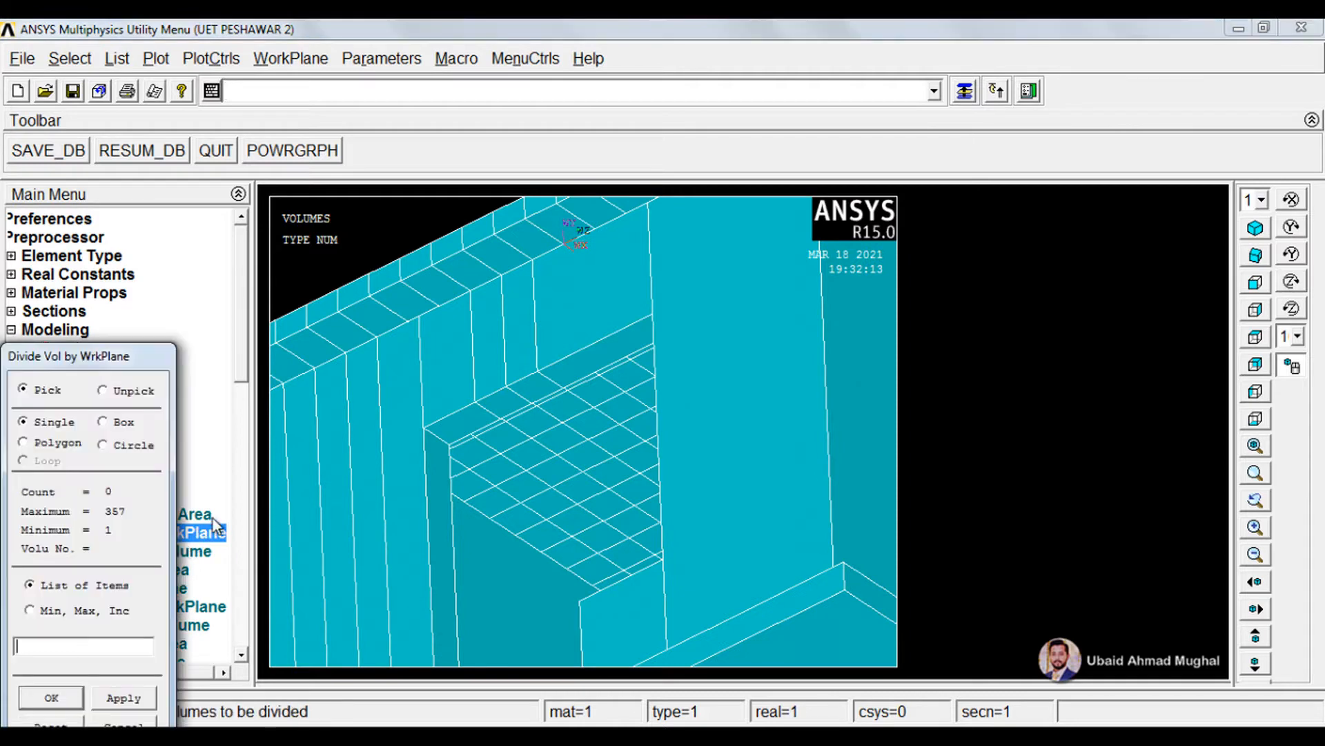
pyautogui.moveTo(694, 291)
pyautogui.mouseDown()
pyautogui.moveTo(574, 344)
pyautogui.moveTo(586, 376)
pyautogui.moveTo(586, 329)
pyautogui.moveTo(542, 375)
pyautogui.moveTo(588, 363)
pyautogui.moveTo(548, 354)
pyautogui.mouseUp()
pyautogui.rightClick(553, 343)
pyautogui.click(554, 343)
pyautogui.rightClick(554, 343)
pyautogui.click(140, 722)
# Divide the remaining right-hand wall volume above the front opening by the working plane
pyautogui.scroll(-3, 556, 367)
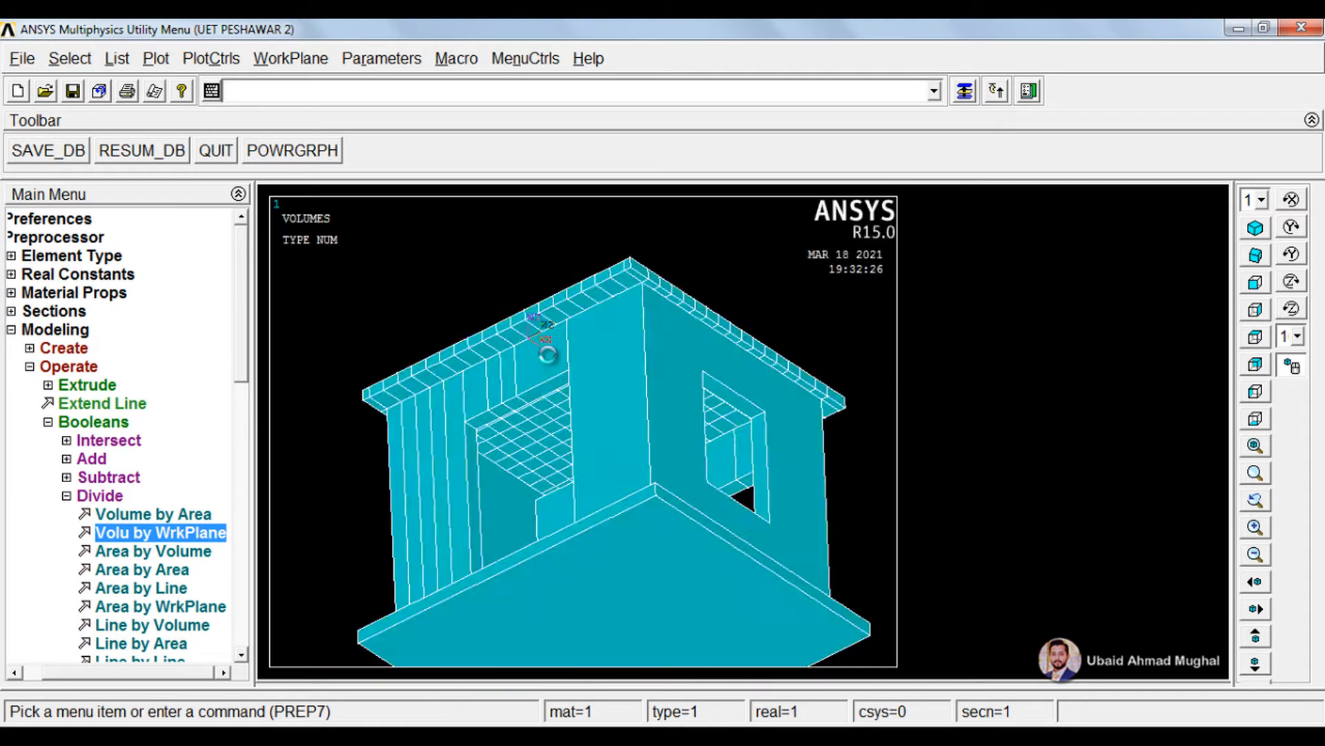
pyautogui.keyDown('ctrl'); pyautogui.moveTo(547, 355); pyautogui.dragTo(511, 526, button='right'); pyautogui.keyUp('ctrl')
pyautogui.click(176, 535)
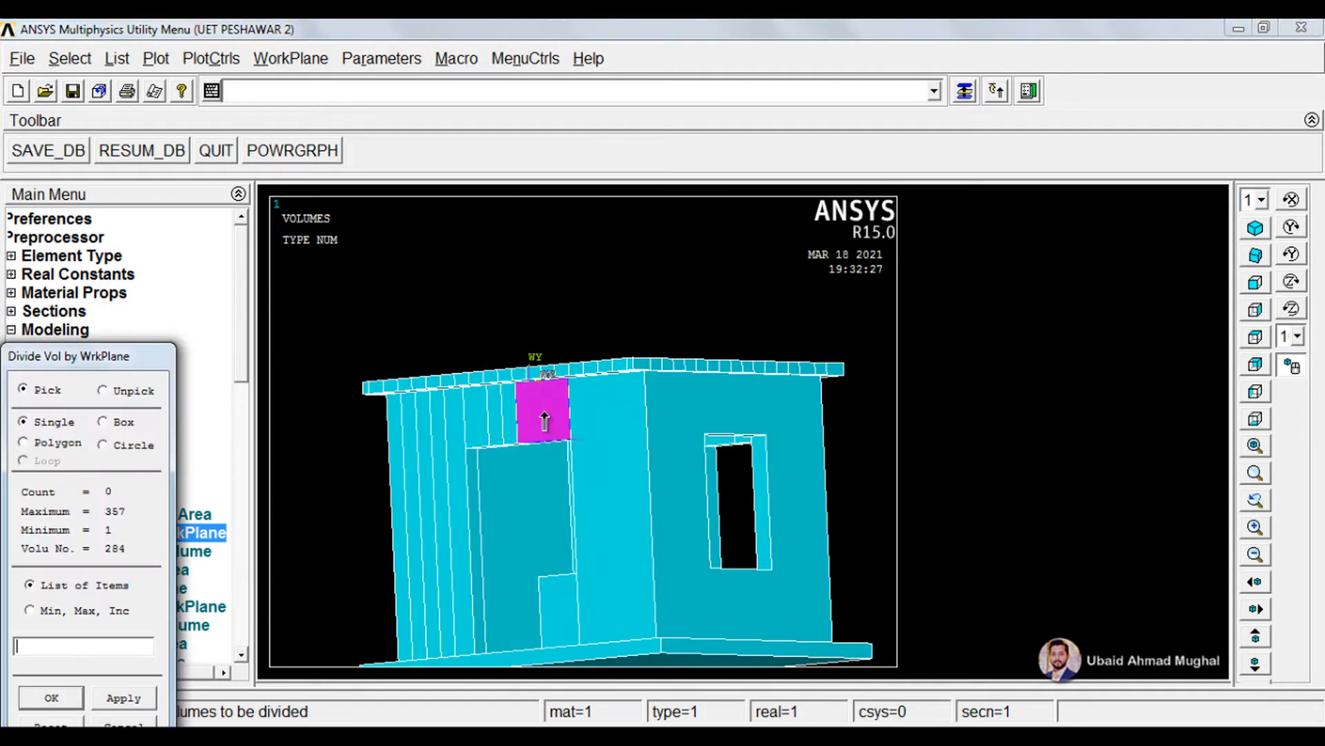
pyautogui.click(81, 693)
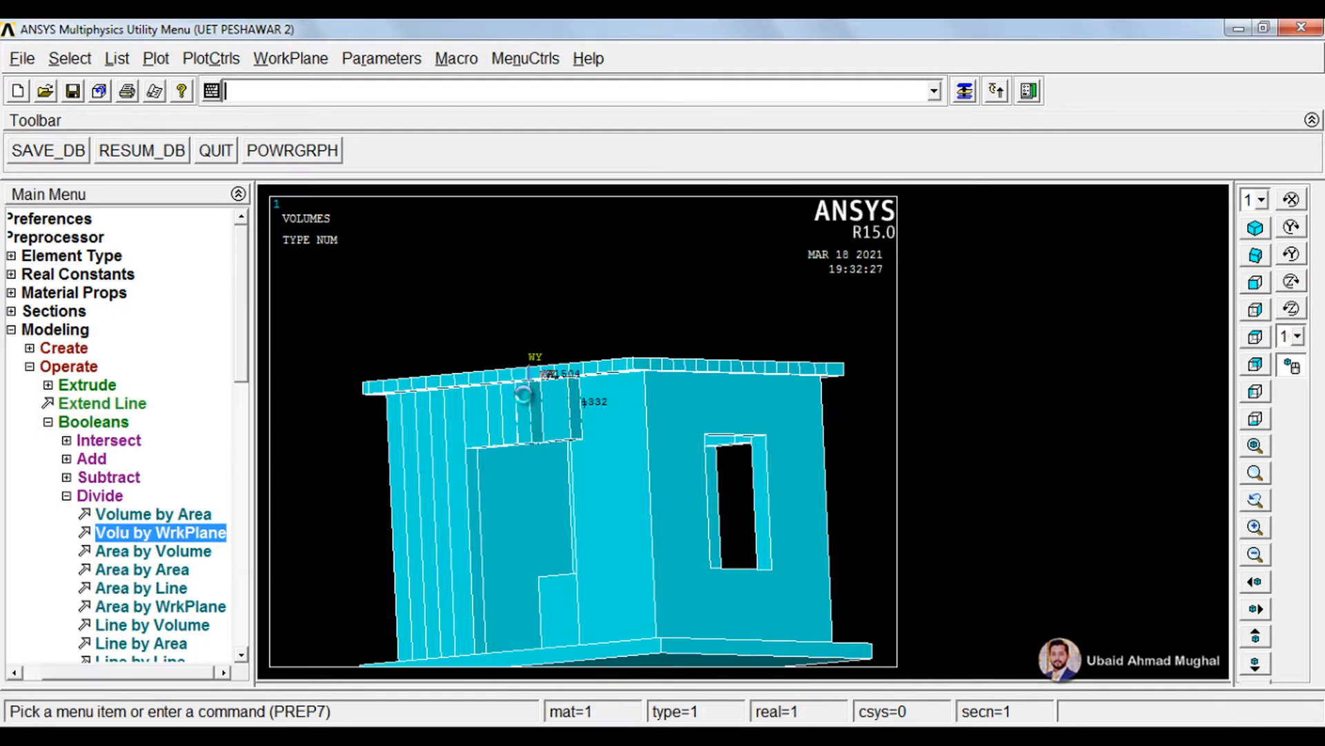
# Examine the divided wall above the front opening and the surrounding walls from several angles
pyautogui.scroll(-1, 523, 395)
pyautogui.scroll(2, 531, 397)
pyautogui.keyDown('ctrl'); pyautogui.moveTo(561, 417); pyautogui.dragTo(606, 464, button='right'); pyautogui.keyUp('ctrl')
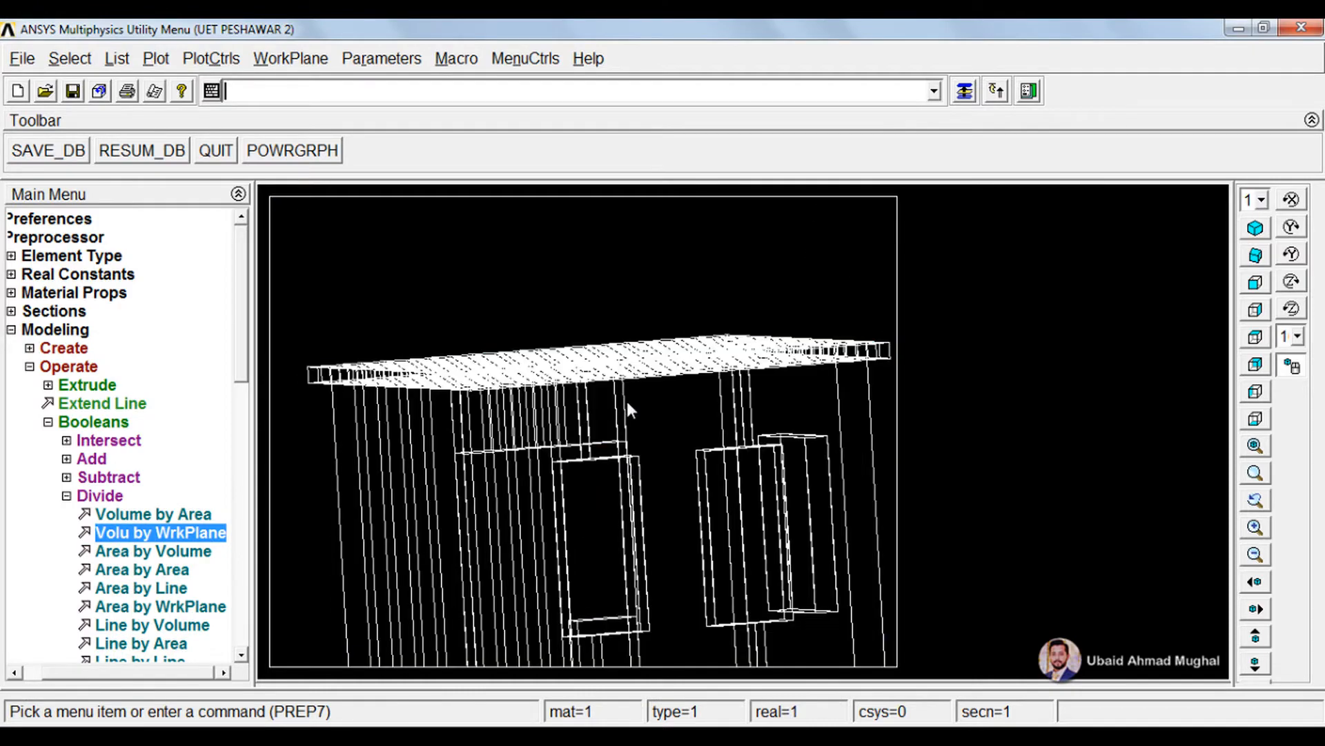
pyautogui.moveTo(627, 400)
pyautogui.keyDown('ctrl'); pyautogui.mouseDown(button='right')
pyautogui.moveTo(609, 473)
pyautogui.moveTo(657, 518)
pyautogui.mouseUp(button='right'); pyautogui.keyUp('ctrl')
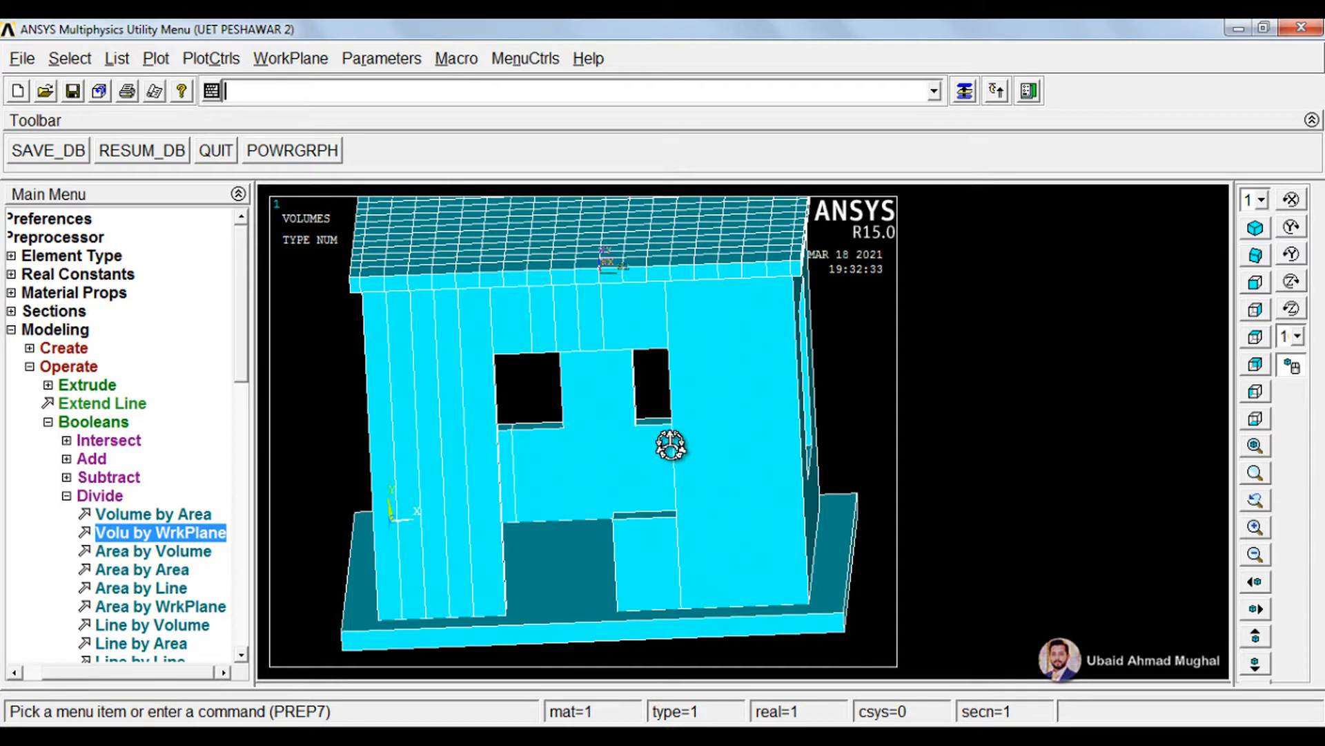
pyautogui.moveTo(666, 479)
pyautogui.keyDown('ctrl'); pyautogui.mouseDown(button='right')
pyautogui.moveTo(654, 488)
pyautogui.moveTo(642, 454)
pyautogui.mouseUp(button='right'); pyautogui.keyUp('ctrl')
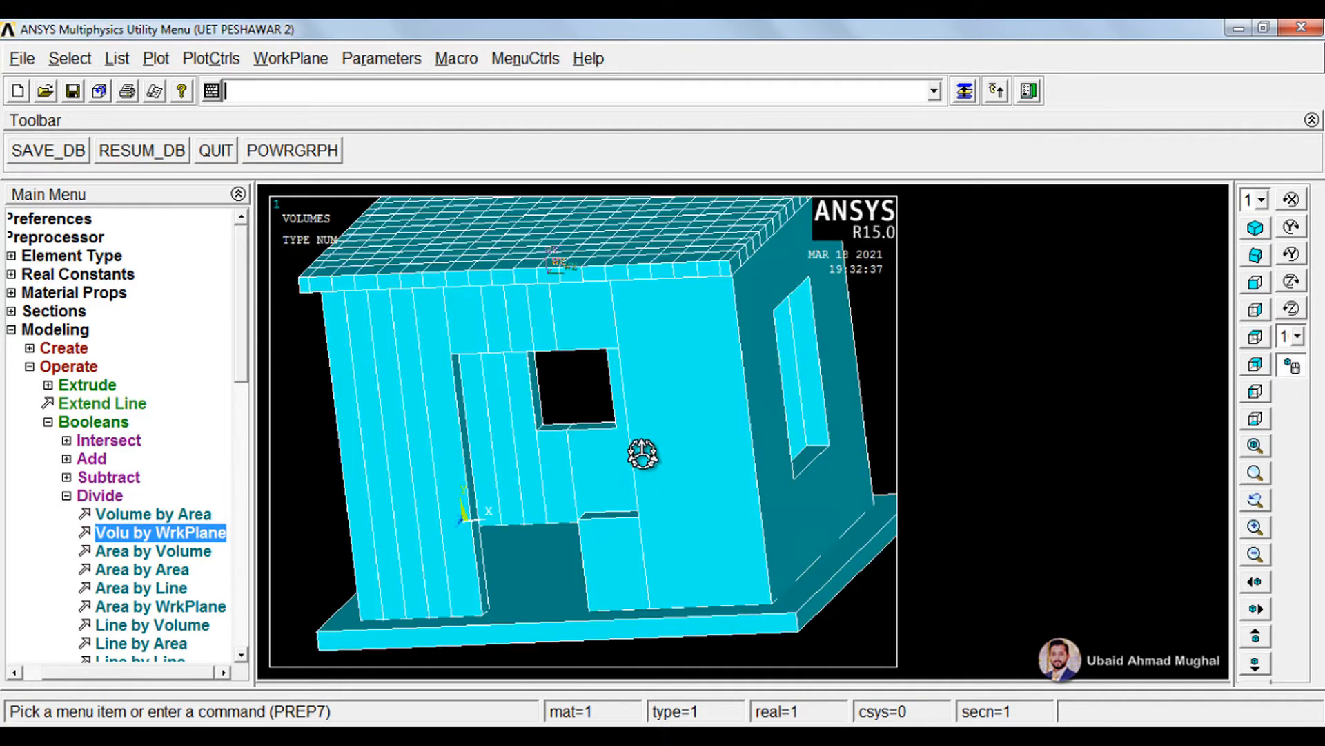
pyautogui.scroll(2, 577, 347)
pyautogui.moveTo(584, 330)
pyautogui.keyDown('ctrl'); pyautogui.mouseDown(button='right')
pyautogui.moveTo(594, 446)
pyautogui.moveTo(602, 435)
pyautogui.mouseUp(button='right'); pyautogui.keyUp('ctrl')
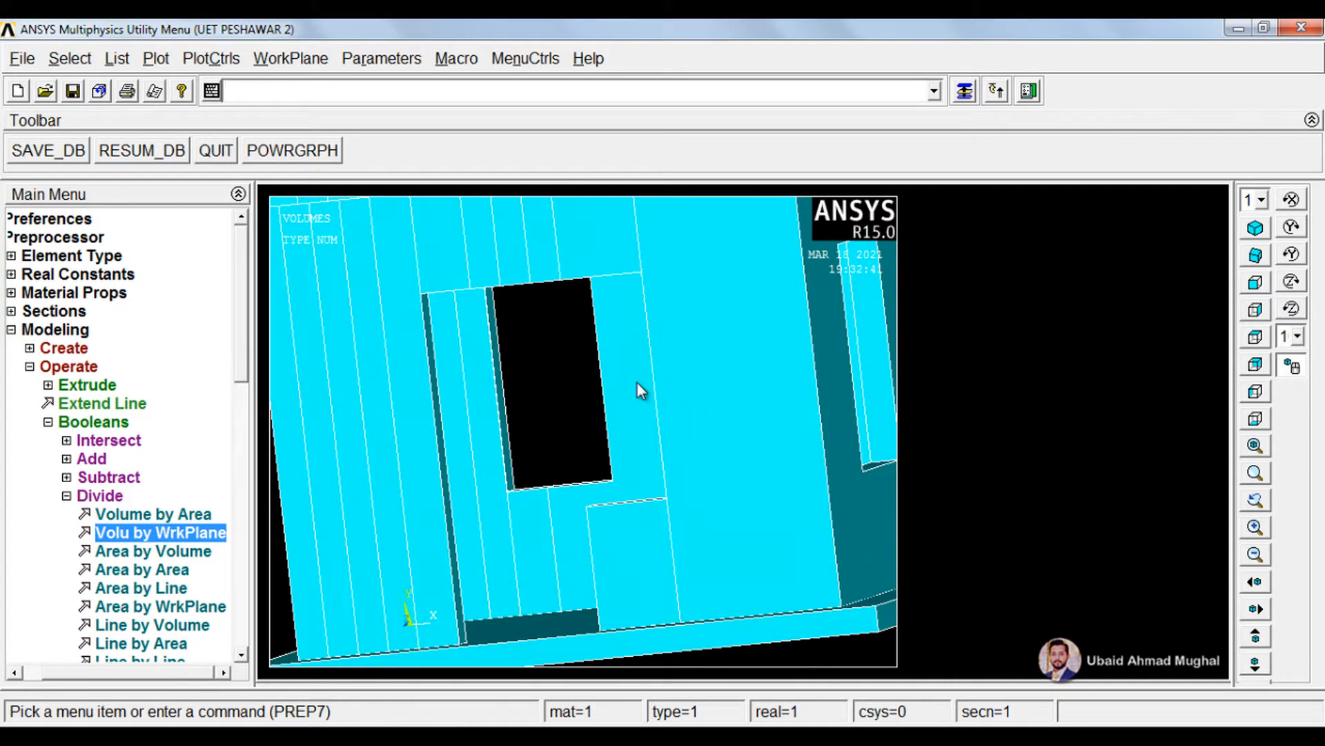
pyautogui.moveTo(636, 382)
pyautogui.keyDown('ctrl'); pyautogui.mouseDown(button='right')
pyautogui.moveTo(605, 414)
pyautogui.moveTo(619, 400)
pyautogui.moveTo(615, 343)
pyautogui.moveTo(538, 407)
pyautogui.moveTo(558, 395)
pyautogui.moveTo(606, 428)
pyautogui.mouseUp(button='right'); pyautogui.keyUp('ctrl')
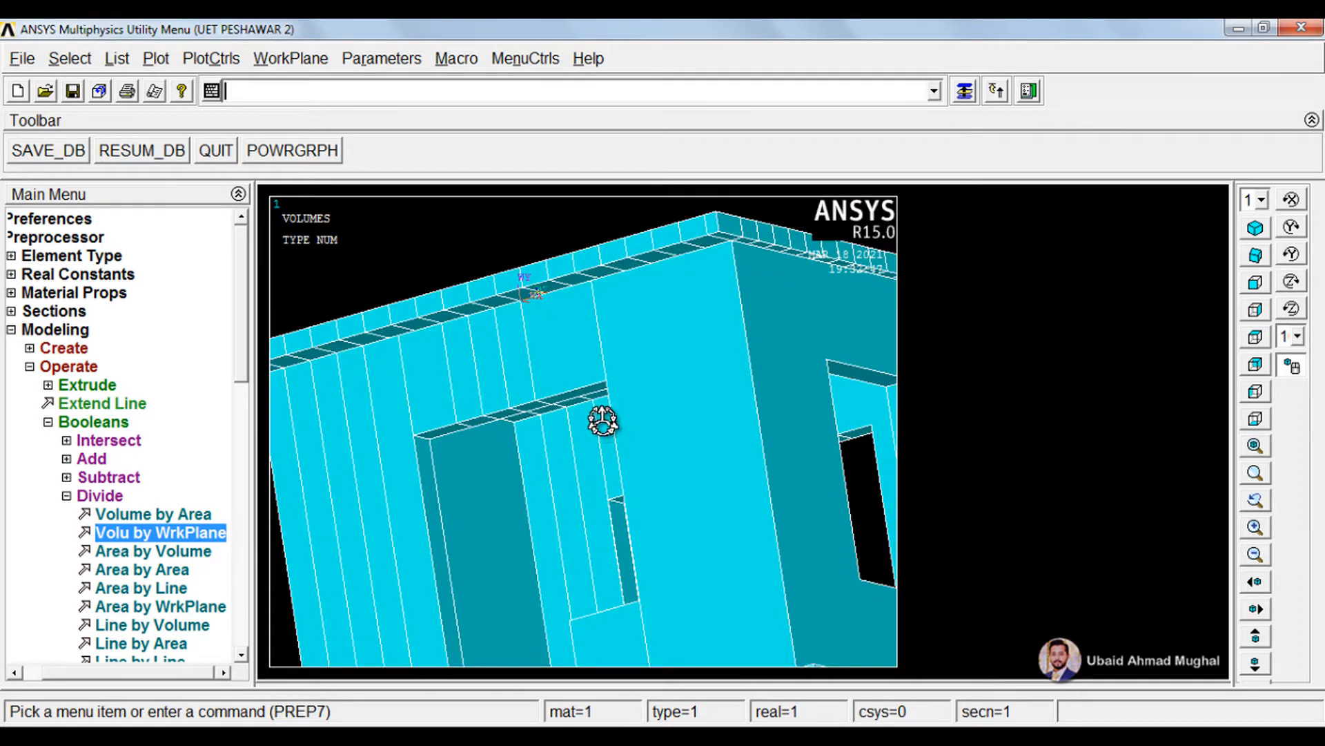
# Offset the working plane one more roof division to the right, to the keypoint nearest the front opening's right edge
pyautogui.click(291, 58)
pyautogui.moveTo(362, 181)
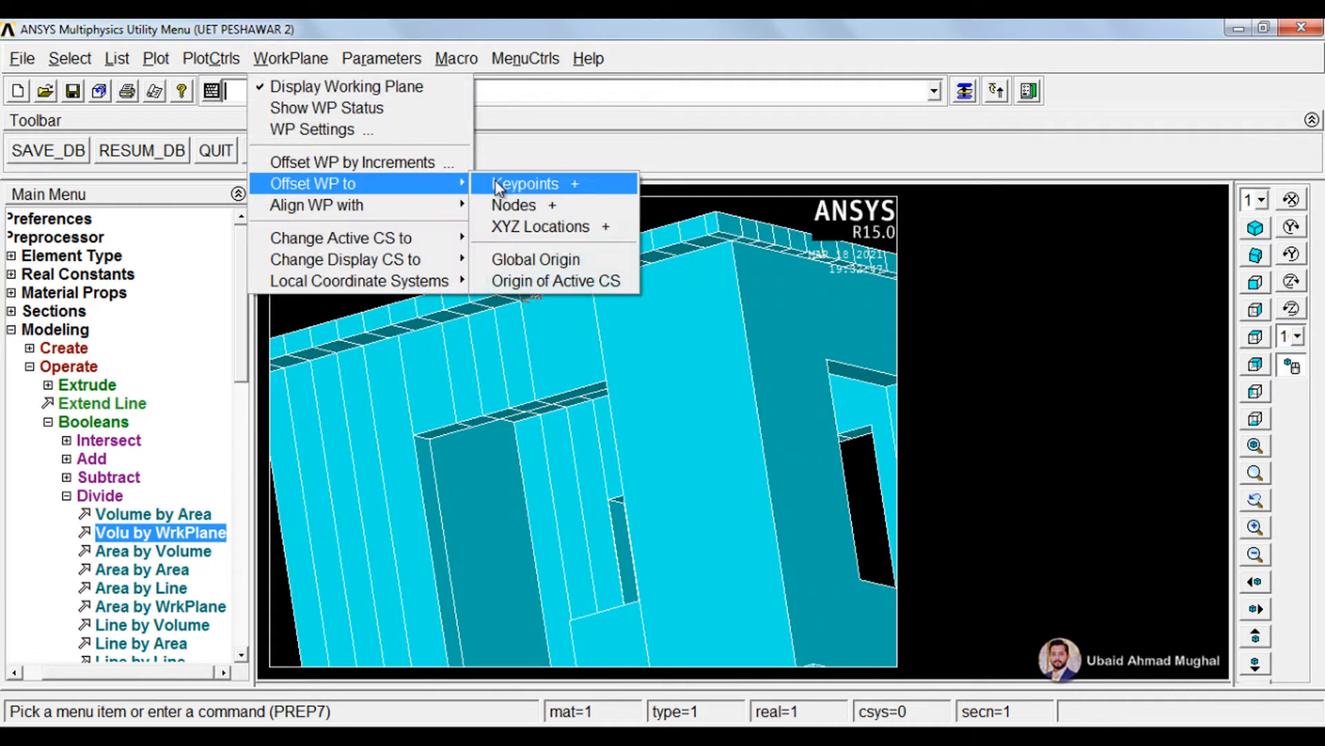
pyautogui.click(502, 185)
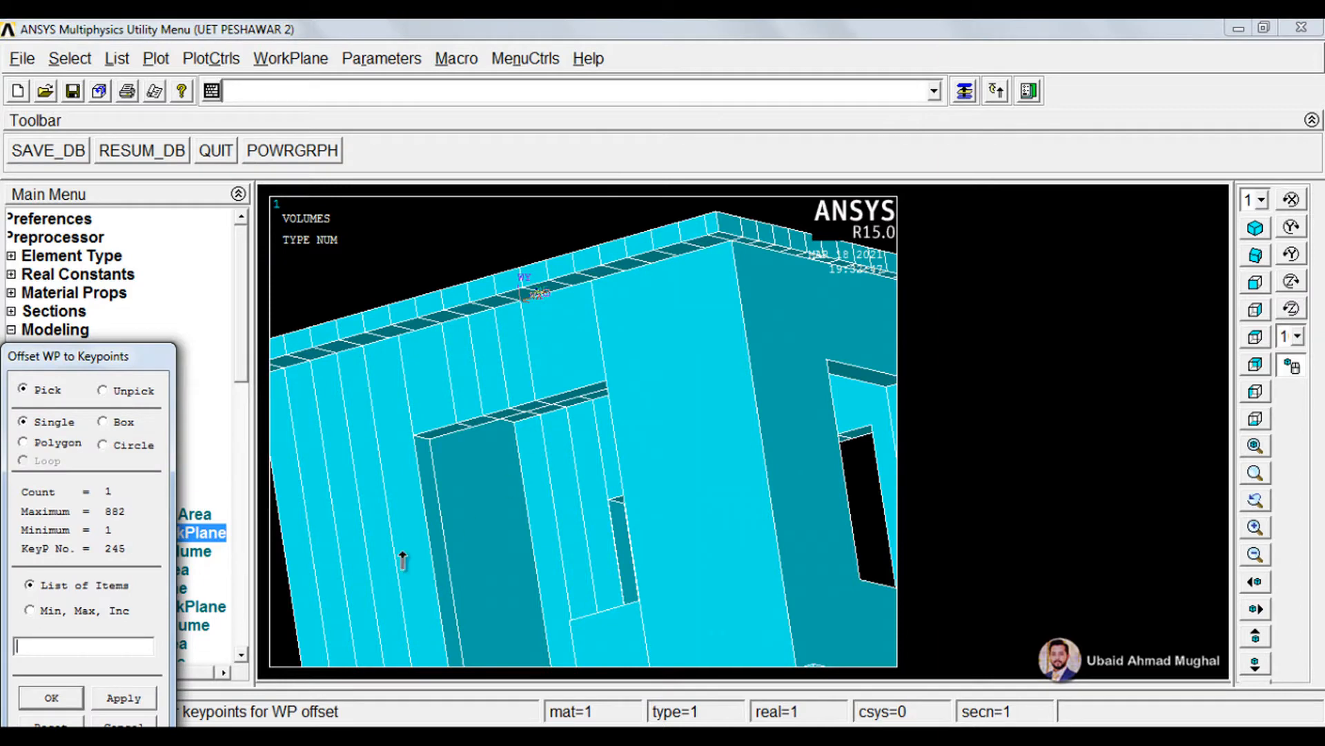
pyautogui.click(68, 699)
pyautogui.click(172, 539)
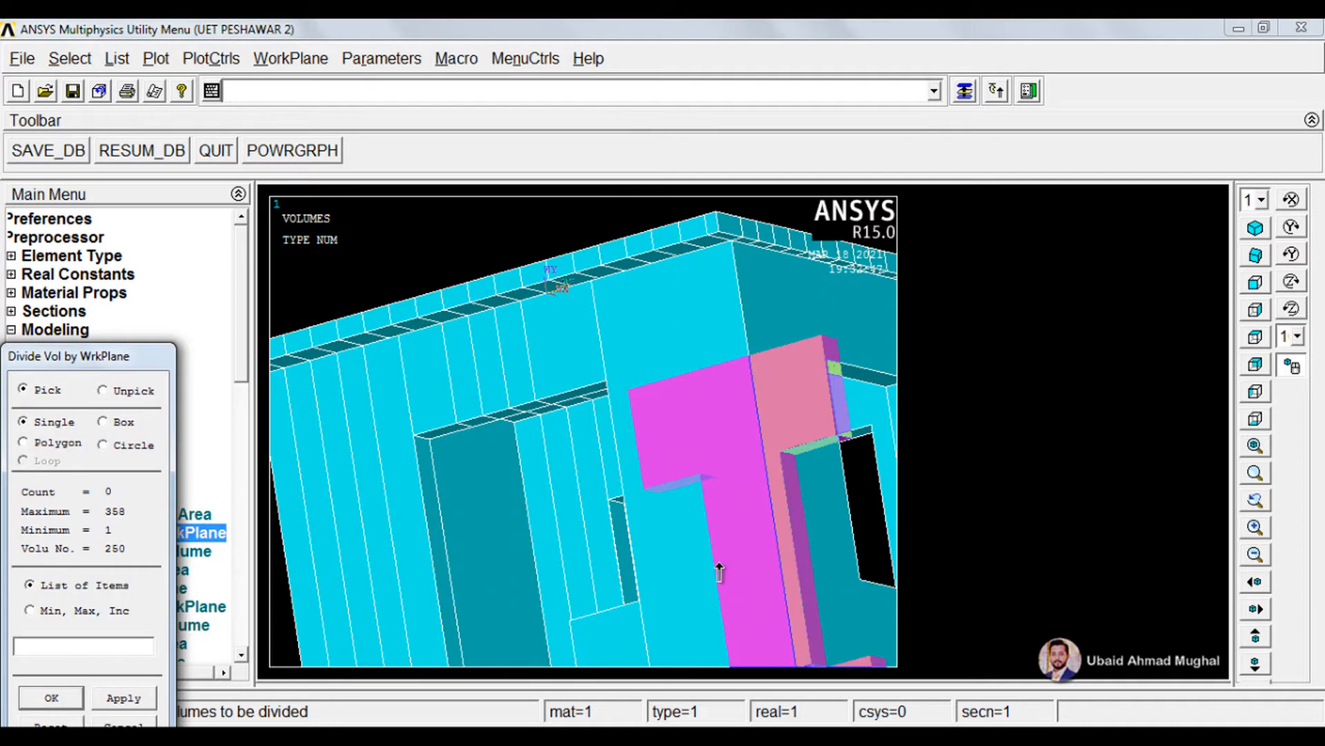
pyautogui.click(565, 429)
pyautogui.rightClick(564, 406)
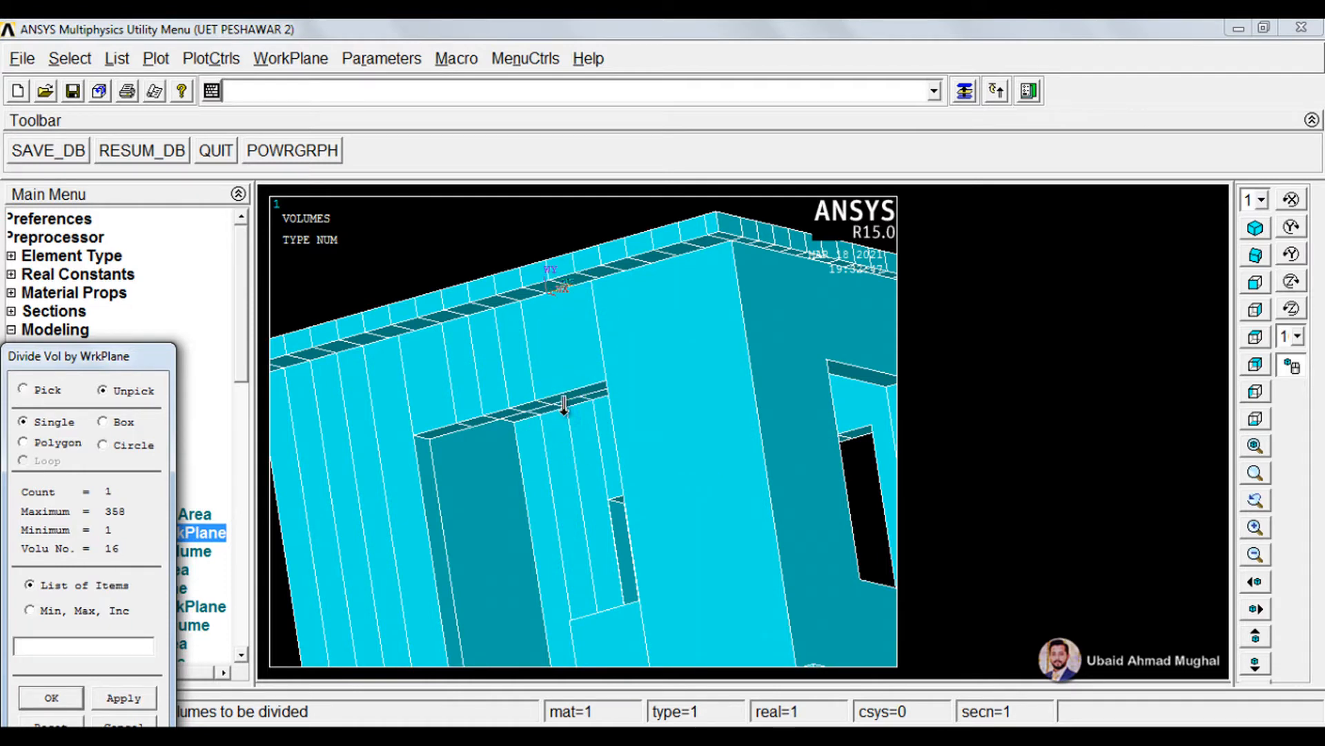
pyautogui.click(150, 722)
# Divide the wall volume above the right end of the front opening by the working plane
pyautogui.moveTo(564, 344)
pyautogui.keyDown('ctrl'); pyautogui.mouseDown(button='right')
pyautogui.moveTo(545, 376)
pyautogui.moveTo(541, 340)
pyautogui.moveTo(583, 400)
pyautogui.mouseUp(button='right'); pyautogui.keyUp('ctrl')
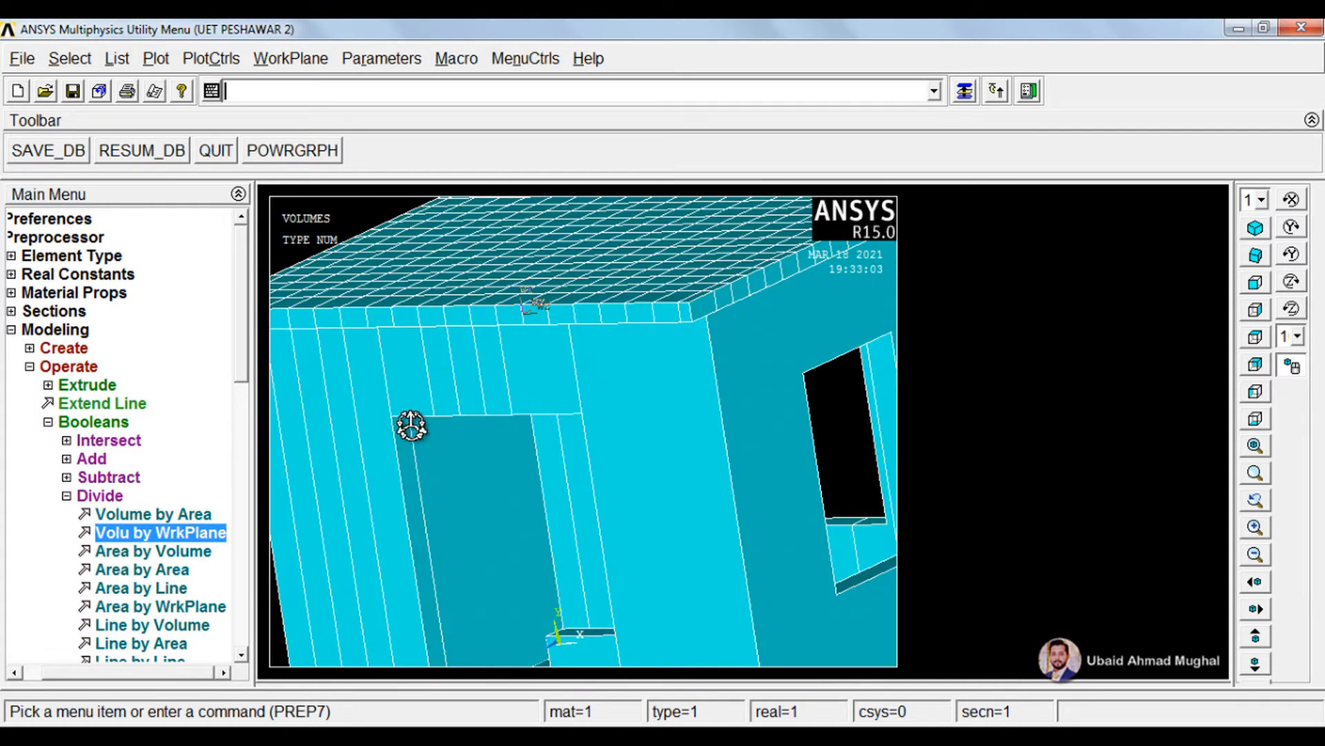
pyautogui.click(212, 536)
pyautogui.click(563, 371)
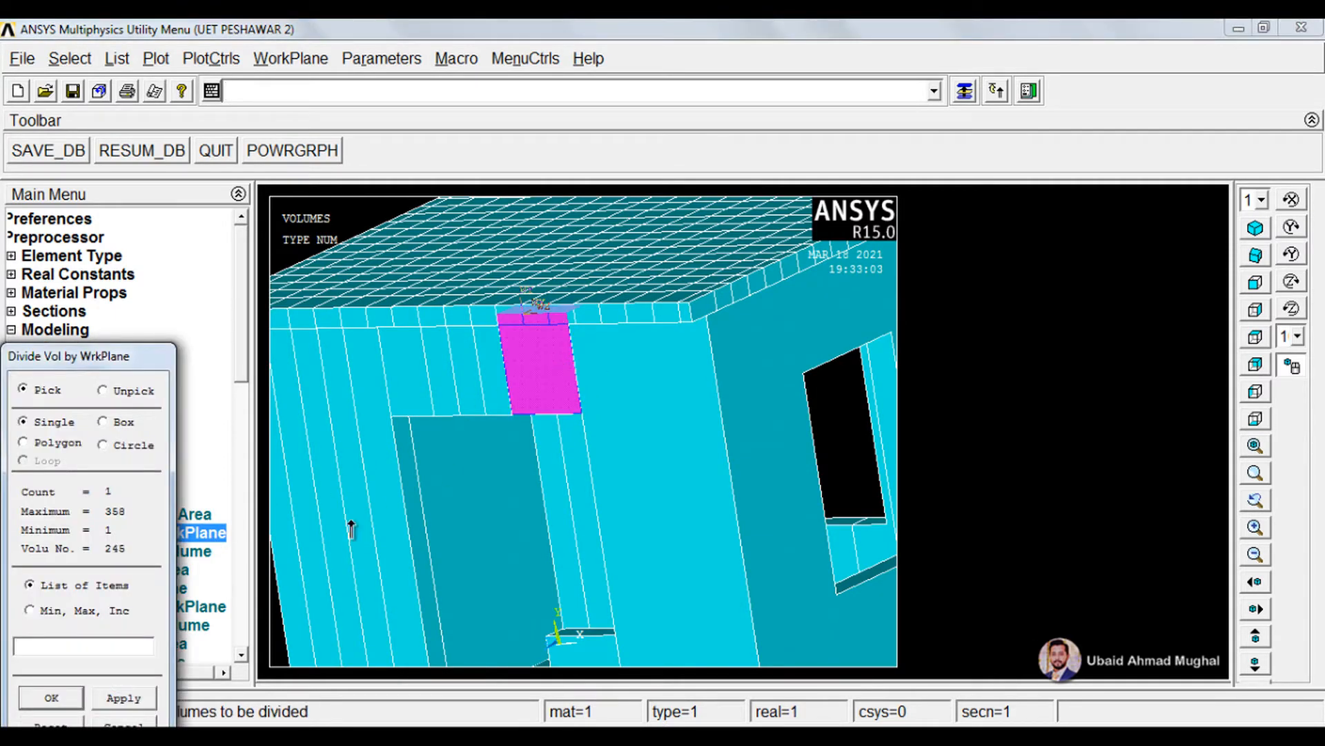
pyautogui.click(52, 699)
# Examine the newly divided wall strips above the front opening from the front and from below
pyautogui.keyDown('ctrl'); pyautogui.scroll(-2, 601, 425); pyautogui.keyUp('ctrl')
pyautogui.keyDown('ctrl'); pyautogui.scroll(1, 580, 418); pyautogui.keyUp('ctrl')
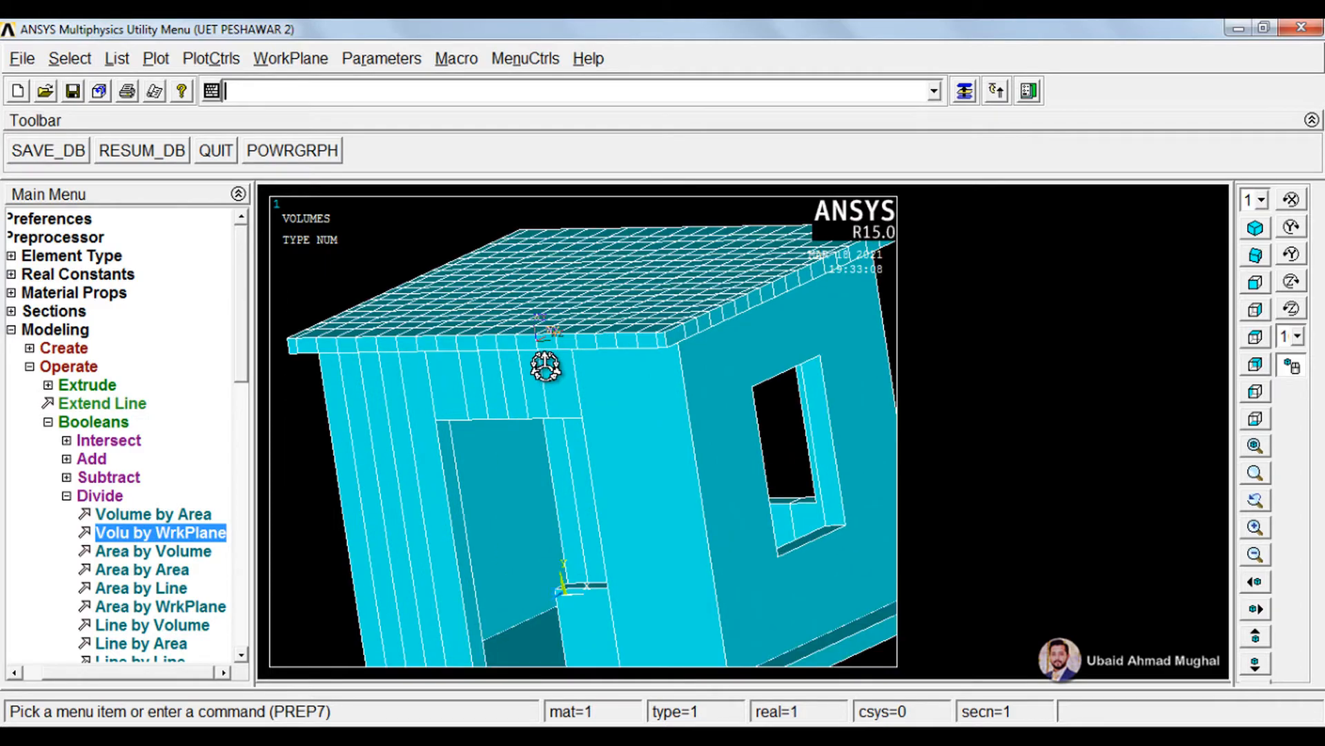
pyautogui.keyDown('ctrl'); pyautogui.moveTo(573, 384); pyautogui.dragTo(568, 353, button='right'); pyautogui.keyUp('ctrl')
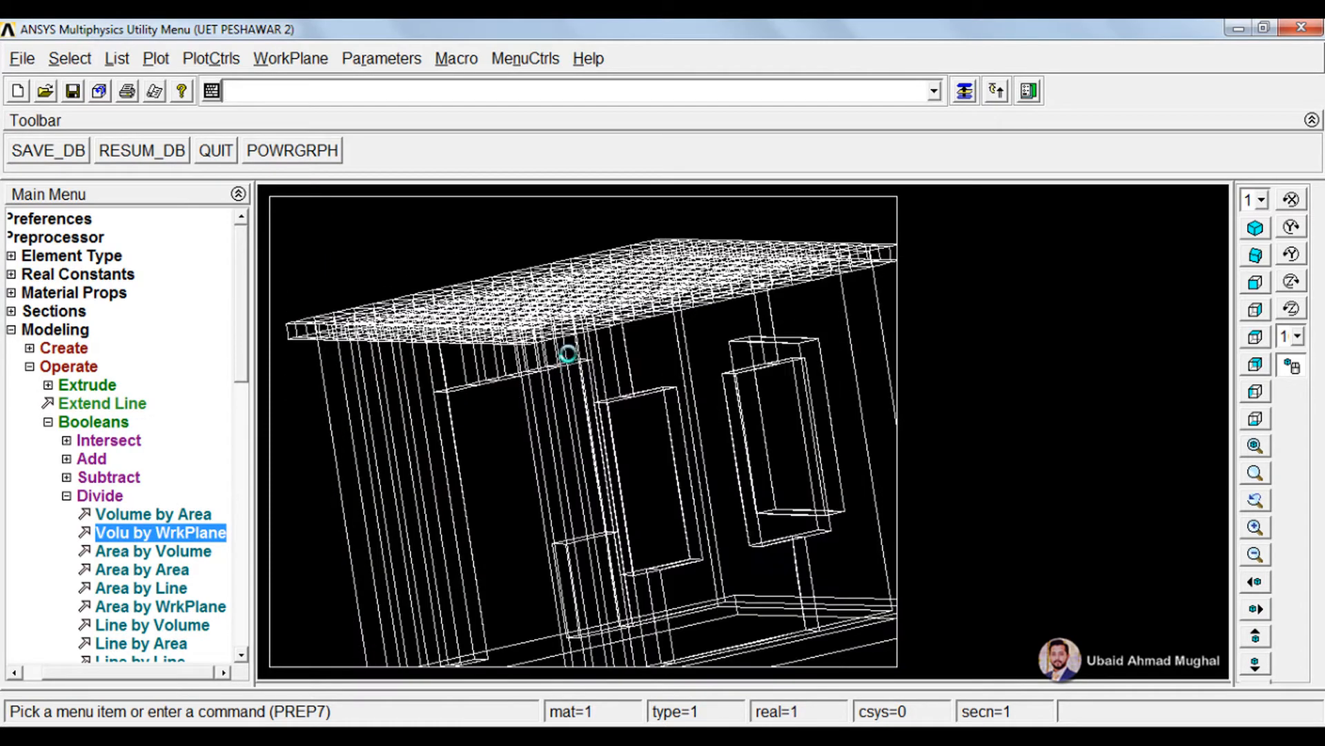
pyautogui.keyDown('ctrl'); pyautogui.scroll(2, 563, 331); pyautogui.keyUp('ctrl')
pyautogui.moveTo(549, 258)
pyautogui.keyDown('ctrl'); pyautogui.mouseDown()
pyautogui.moveTo(567, 399)
pyautogui.moveTo(583, 299)
pyautogui.mouseUp(); pyautogui.keyUp('ctrl')
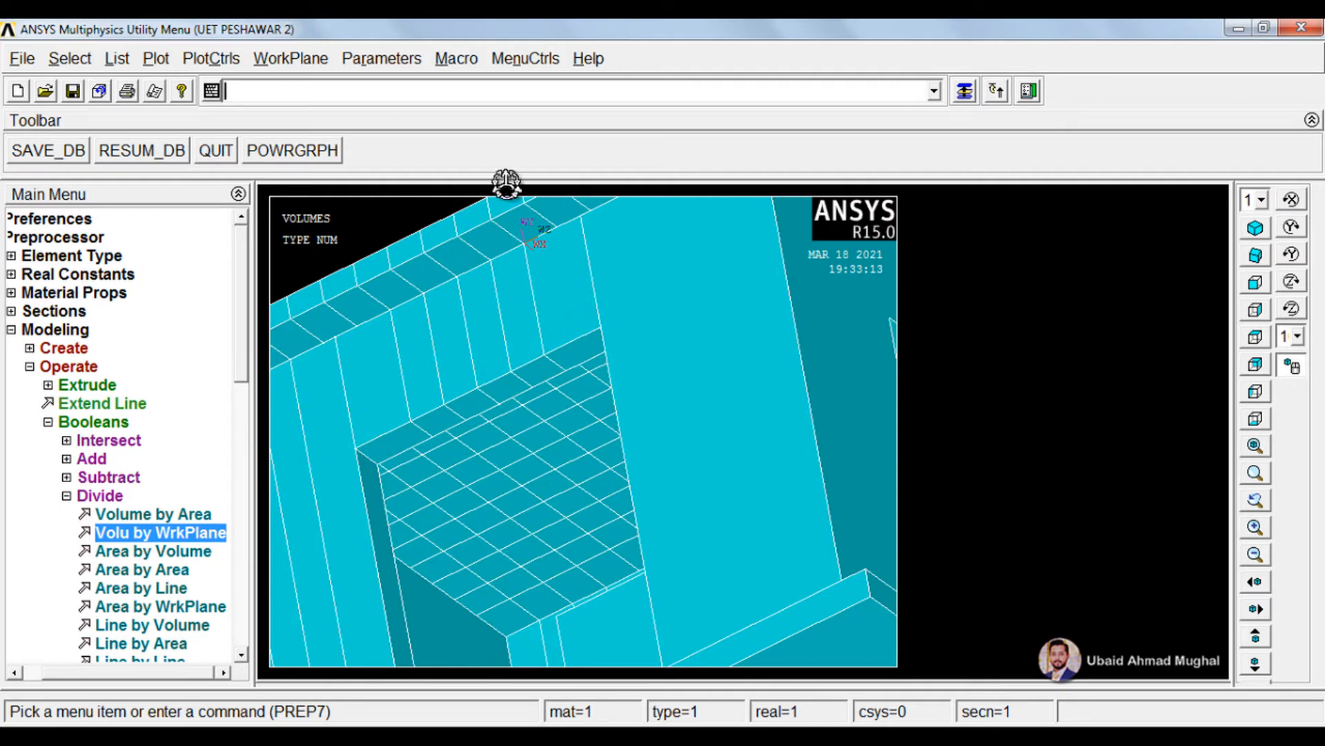
pyautogui.keyDown('ctrl'); pyautogui.moveTo(644, 268); pyautogui.dragTo(704, 311, button='right'); pyautogui.keyUp('ctrl')
pyautogui.keyDown('ctrl'); pyautogui.scroll(-1, 618, 274); pyautogui.keyUp('ctrl')
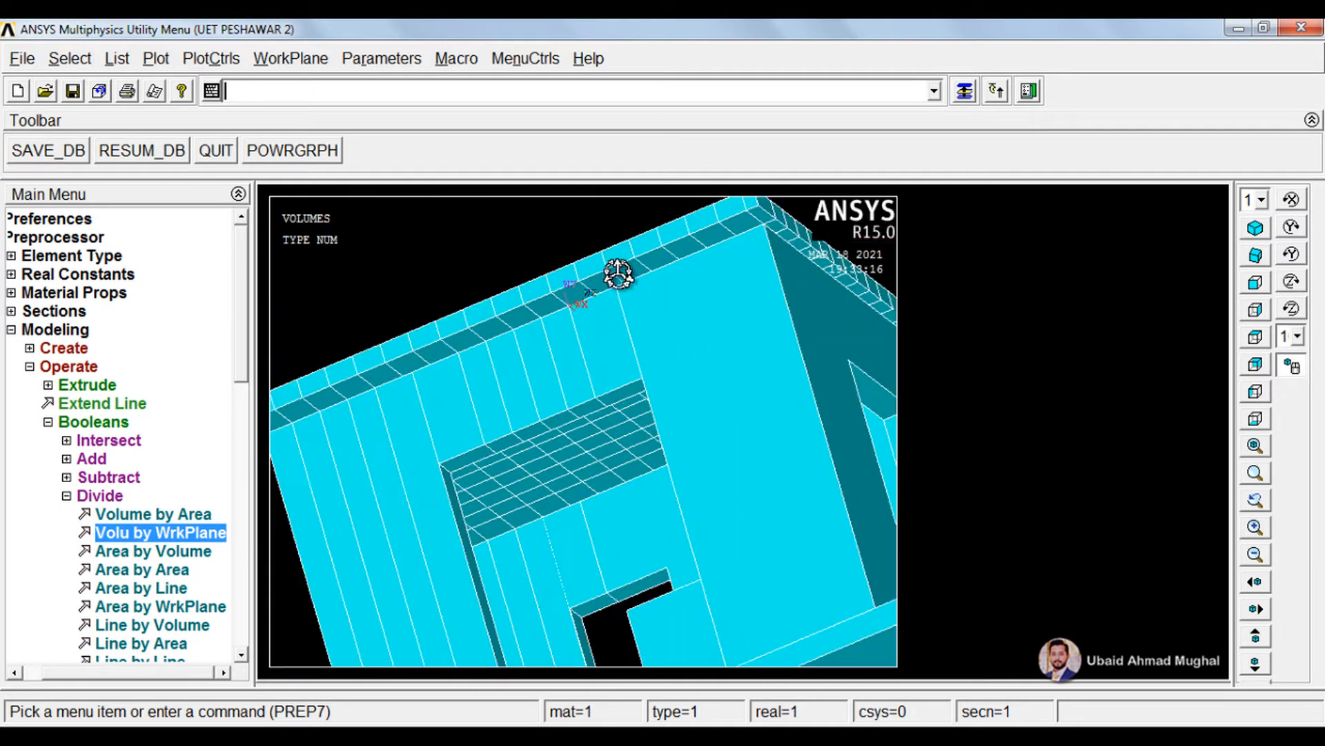
# Save the model database
pyautogui.keyDown('ctrl'); pyautogui.scroll(-3, 668, 343); pyautogui.keyUp('ctrl')
pyautogui.moveTo(657, 278)
pyautogui.keyDown('ctrl'); pyautogui.mouseDown()
pyautogui.moveTo(659, 417)
pyautogui.moveTo(614, 360)
pyautogui.mouseUp(); pyautogui.keyUp('ctrl')
pyautogui.keyDown('ctrl'); pyautogui.scroll(-1, 659, 417); pyautogui.keyUp('ctrl')
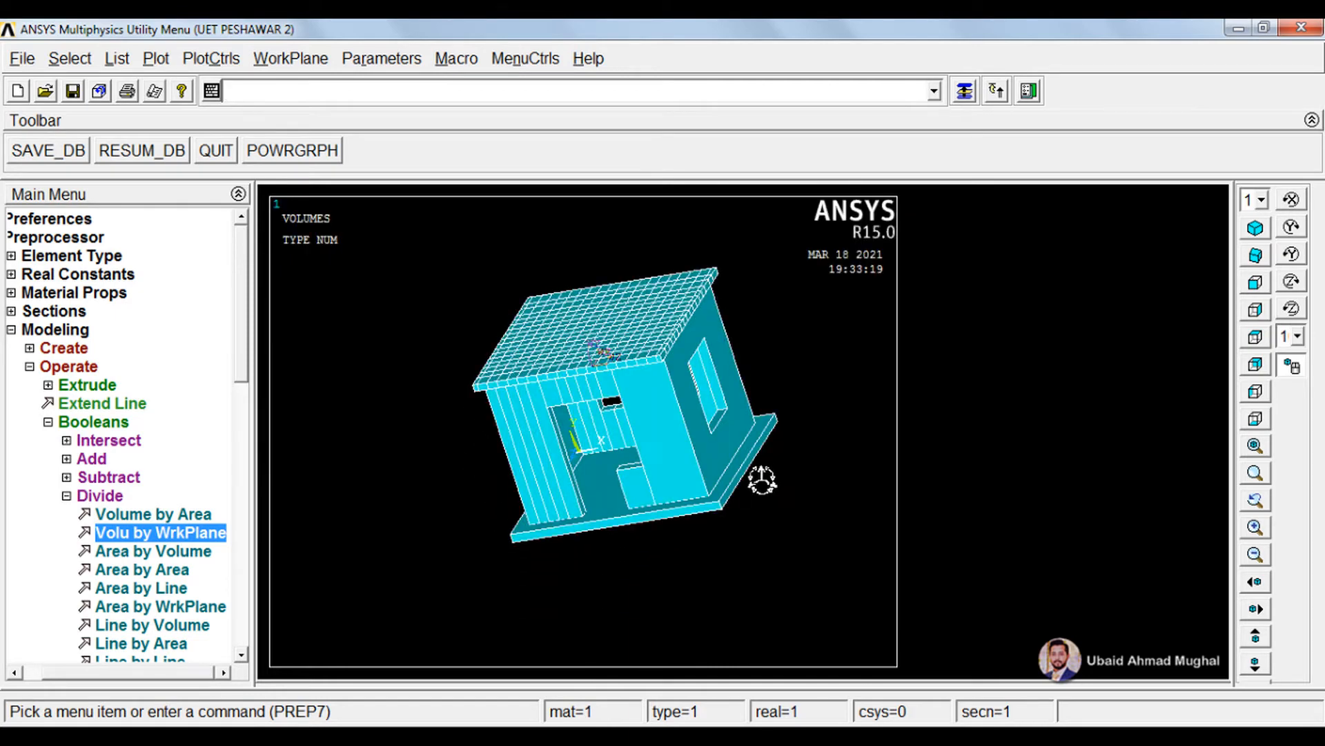
pyautogui.click(43, 147)
# Examine the divided and undivided walls around the house's door and window openings from all sides
pyautogui.moveTo(756, 422)
pyautogui.keyDown('ctrl'); pyautogui.mouseDown(button='right')
pyautogui.moveTo(686, 450)
pyautogui.moveTo(643, 487)
pyautogui.moveTo(740, 395)
pyautogui.mouseUp(button='right'); pyautogui.keyUp('ctrl')
pyautogui.keyDown('ctrl'); pyautogui.scroll(2, 568, 380); pyautogui.keyUp('ctrl')
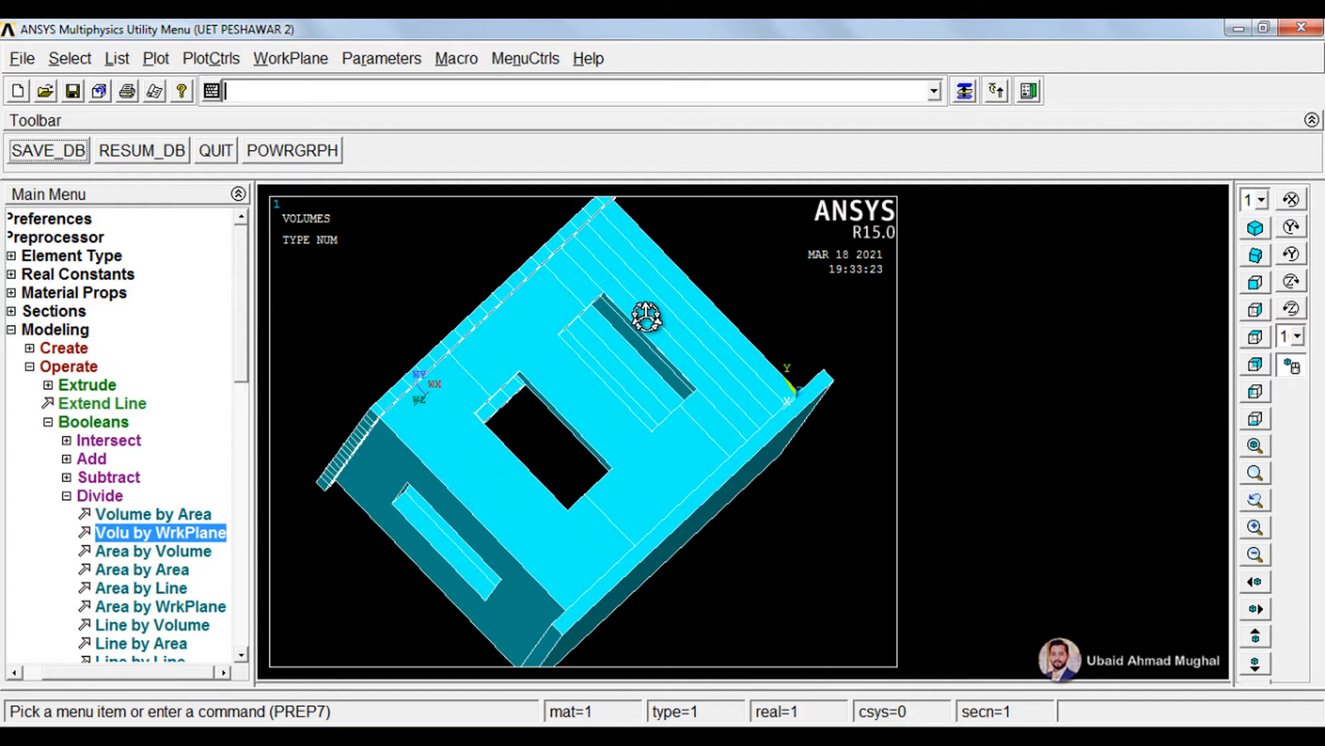
pyautogui.moveTo(742, 395)
pyautogui.keyDown('ctrl'); pyautogui.mouseDown(button='right')
pyautogui.moveTo(716, 424)
pyautogui.moveTo(622, 412)
pyautogui.mouseUp(button='right'); pyautogui.keyUp('ctrl')
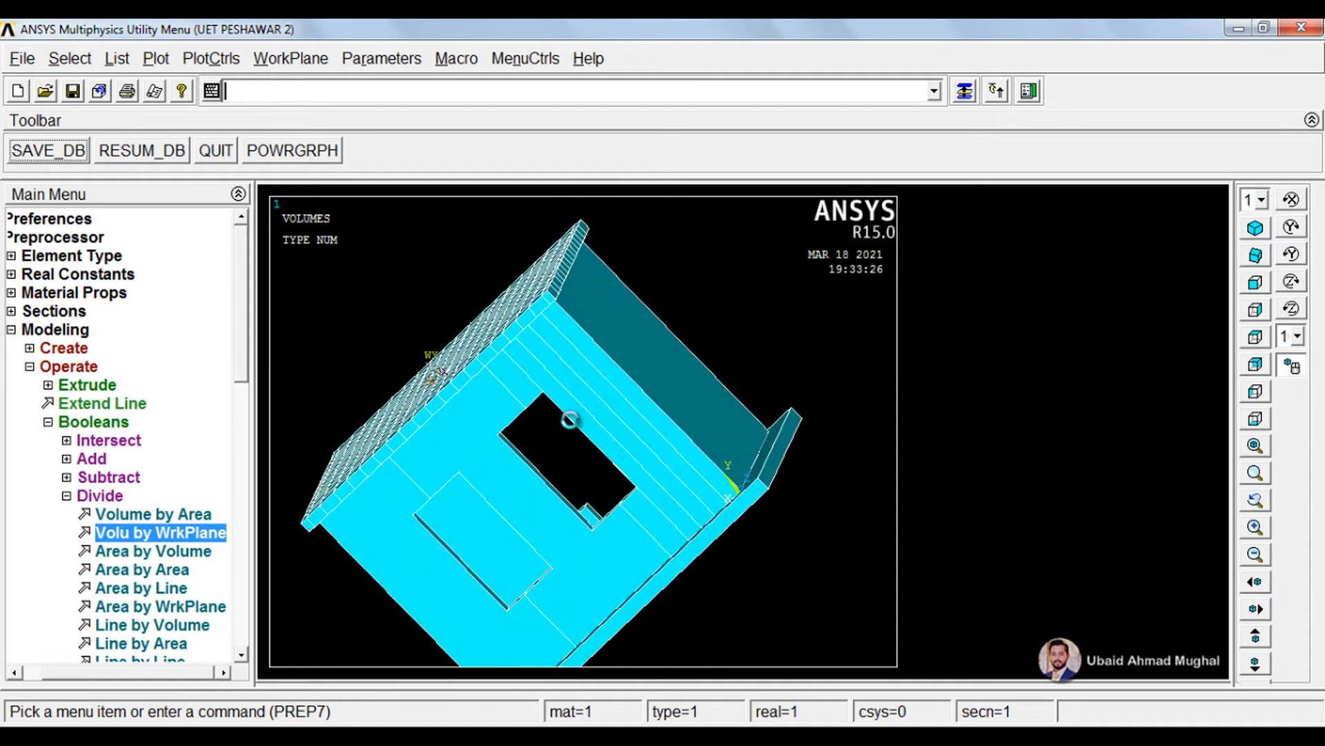
pyautogui.keyDown('ctrl'); pyautogui.scroll(4, 552, 413); pyautogui.keyUp('ctrl')
pyautogui.keyDown('ctrl'); pyautogui.moveTo(493, 390); pyautogui.dragTo(664, 267); pyautogui.keyUp('ctrl')
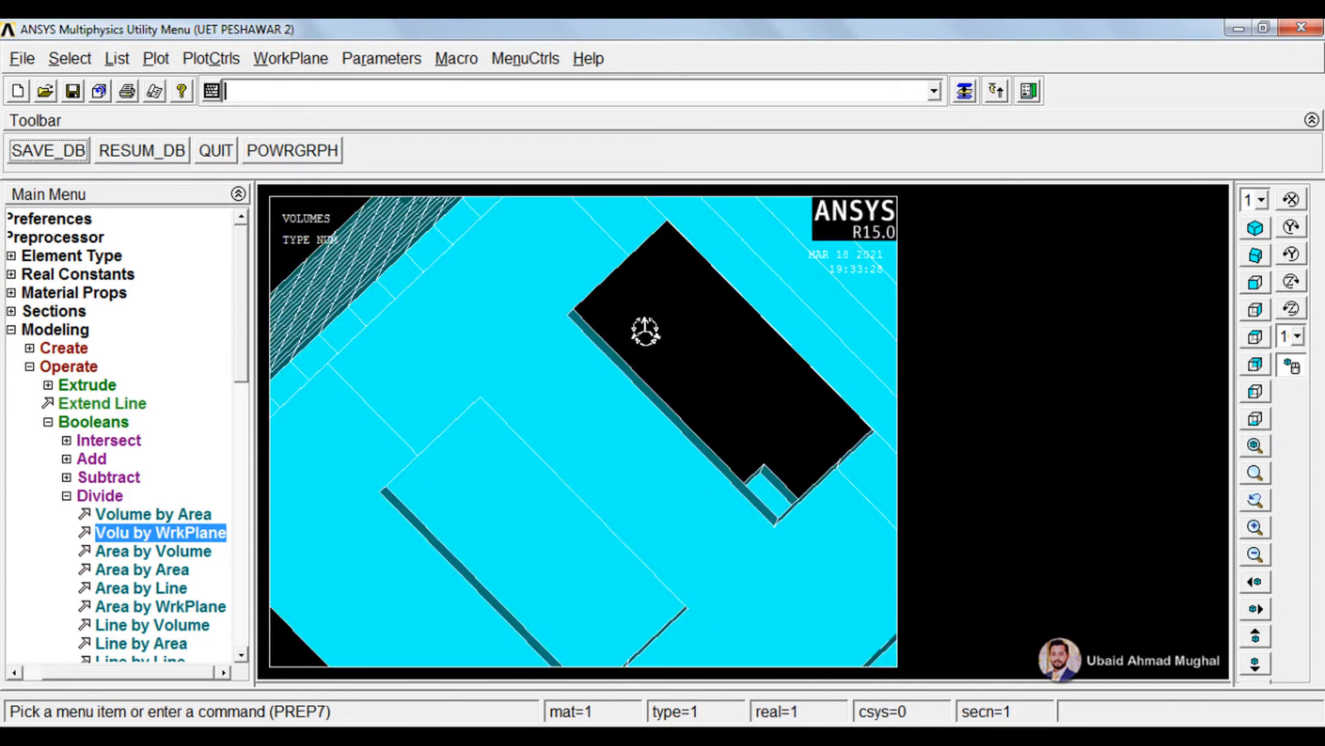
pyautogui.keyDown('ctrl'); pyautogui.scroll(-3, 542, 365); pyautogui.keyUp('ctrl')
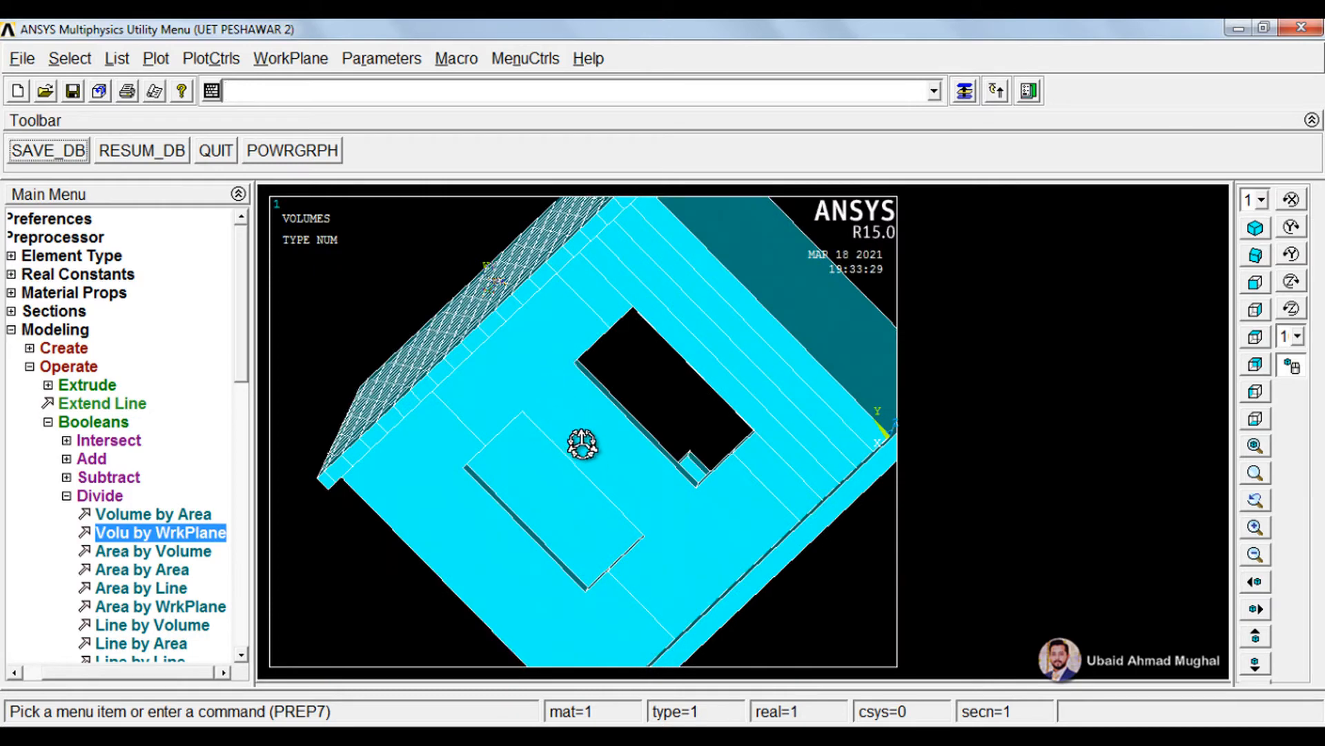
pyautogui.keyDown('ctrl'); pyautogui.scroll(3, 581, 443); pyautogui.keyUp('ctrl')
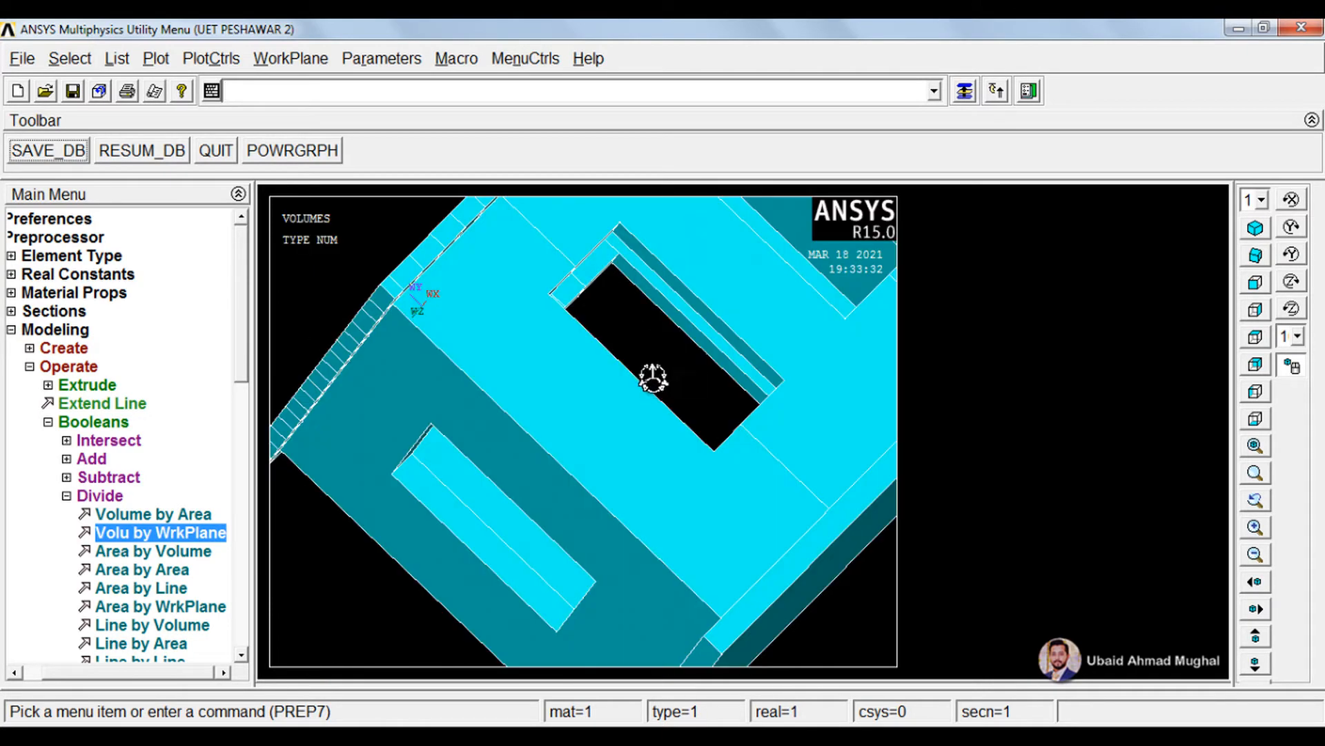
pyautogui.scroll(-1, 649, 379)
pyautogui.moveTo(570, 426)
pyautogui.mouseDown(button='right')
pyautogui.moveTo(629, 400)
pyautogui.moveTo(640, 376)
pyautogui.mouseUp(button='right')
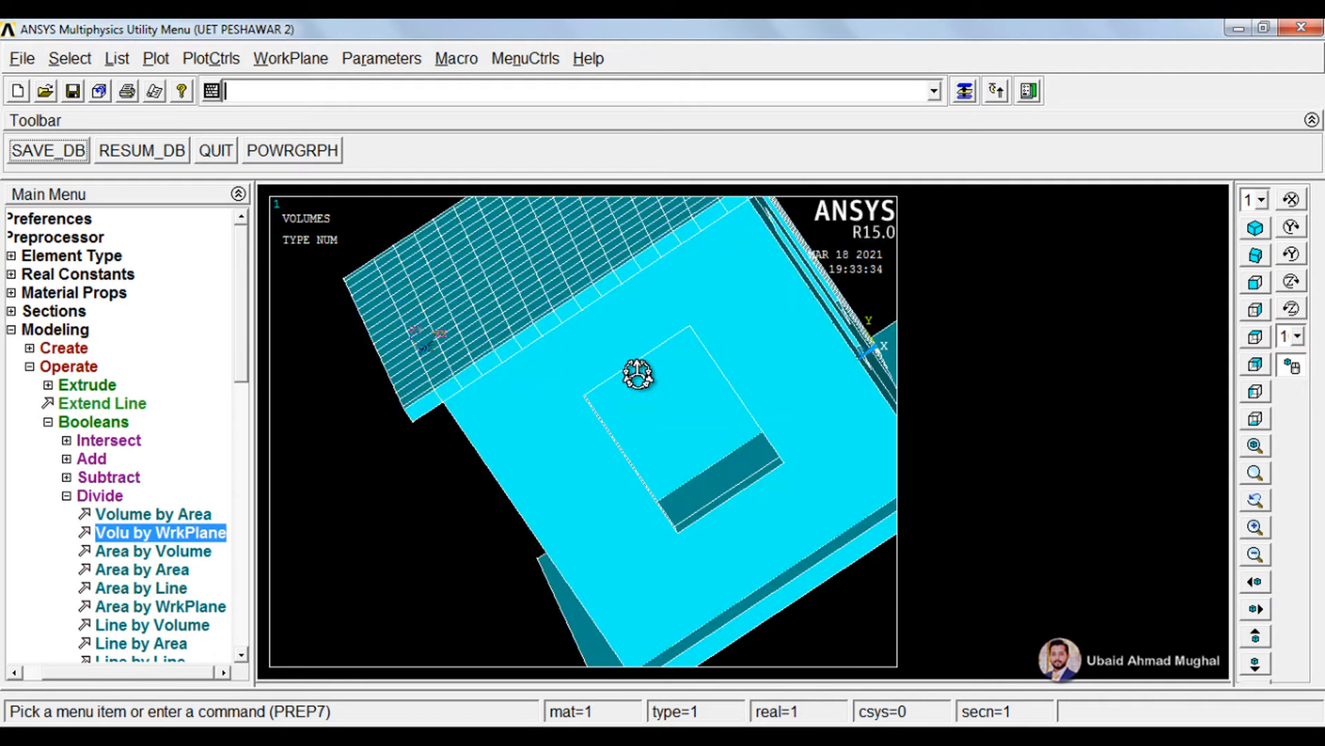
pyautogui.scroll(-1, 591, 474)
pyautogui.moveTo(592, 474)
pyautogui.mouseDown(button='right')
pyautogui.moveTo(625, 437)
pyautogui.moveTo(631, 474)
pyautogui.mouseUp(button='right')
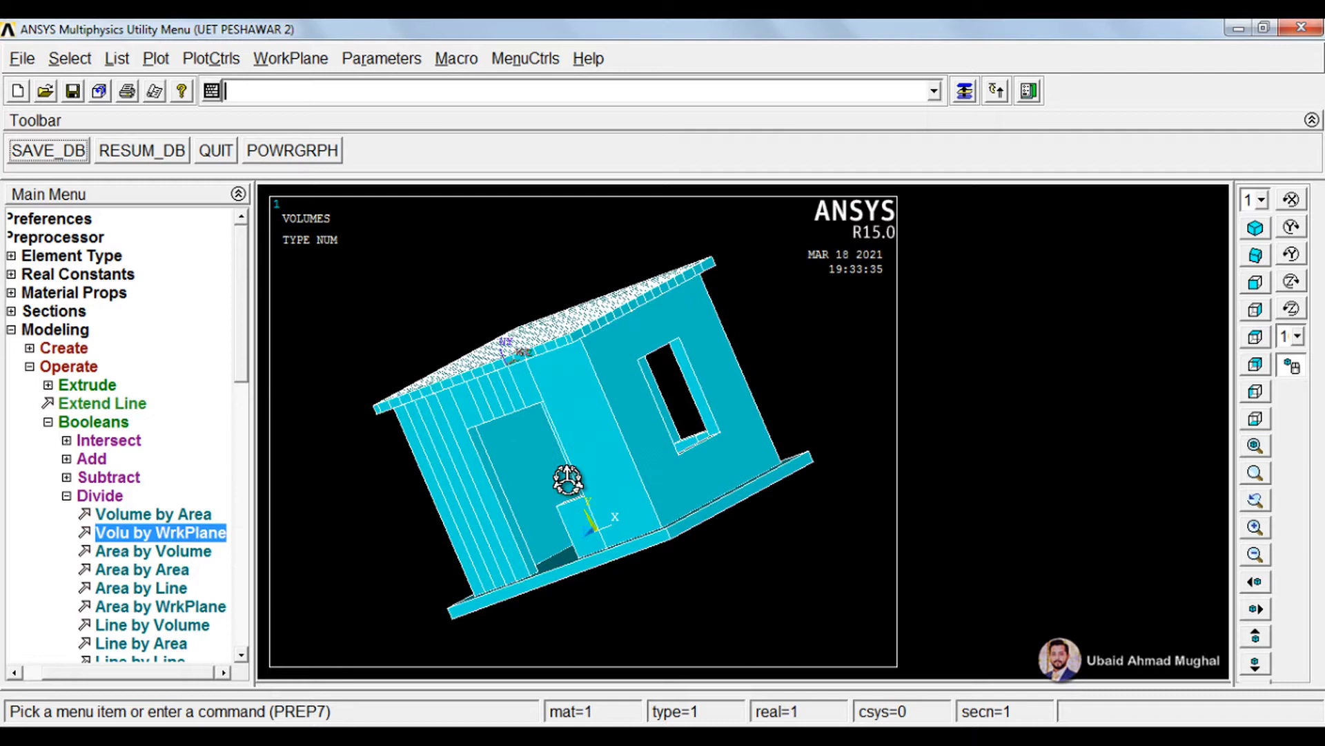
pyautogui.scroll(1, 532, 404)
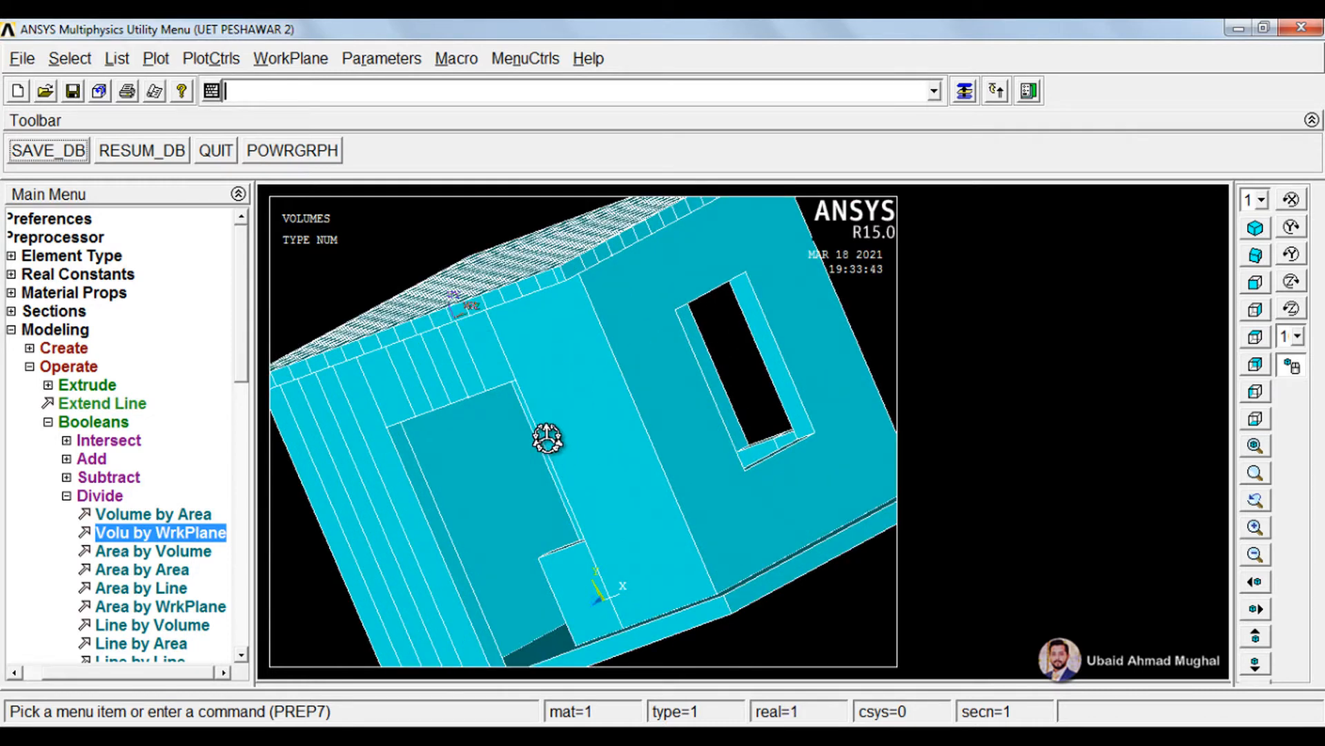
pyautogui.moveTo(547, 417)
pyautogui.mouseDown(button='right')
pyautogui.moveTo(632, 433)
pyautogui.moveTo(594, 405)
pyautogui.mouseUp(button='right')
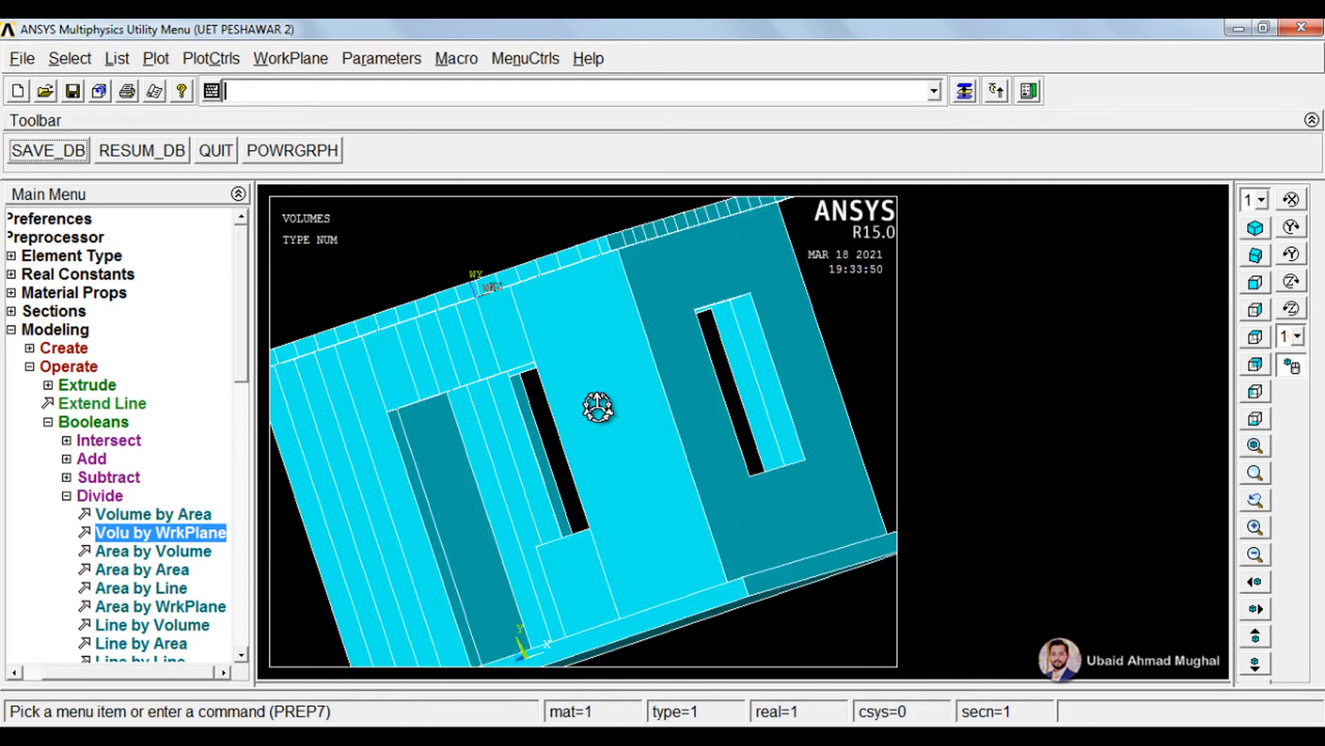
# Offset the working plane three roof divisions right, past the front opening's right edge, and divide the corner wall volume by it
pyautogui.moveTo(624, 358)
pyautogui.mouseDown(button='right')
pyautogui.moveTo(617, 335)
pyautogui.moveTo(630, 384)
pyautogui.moveTo(550, 334)
pyautogui.mouseUp(button='right')
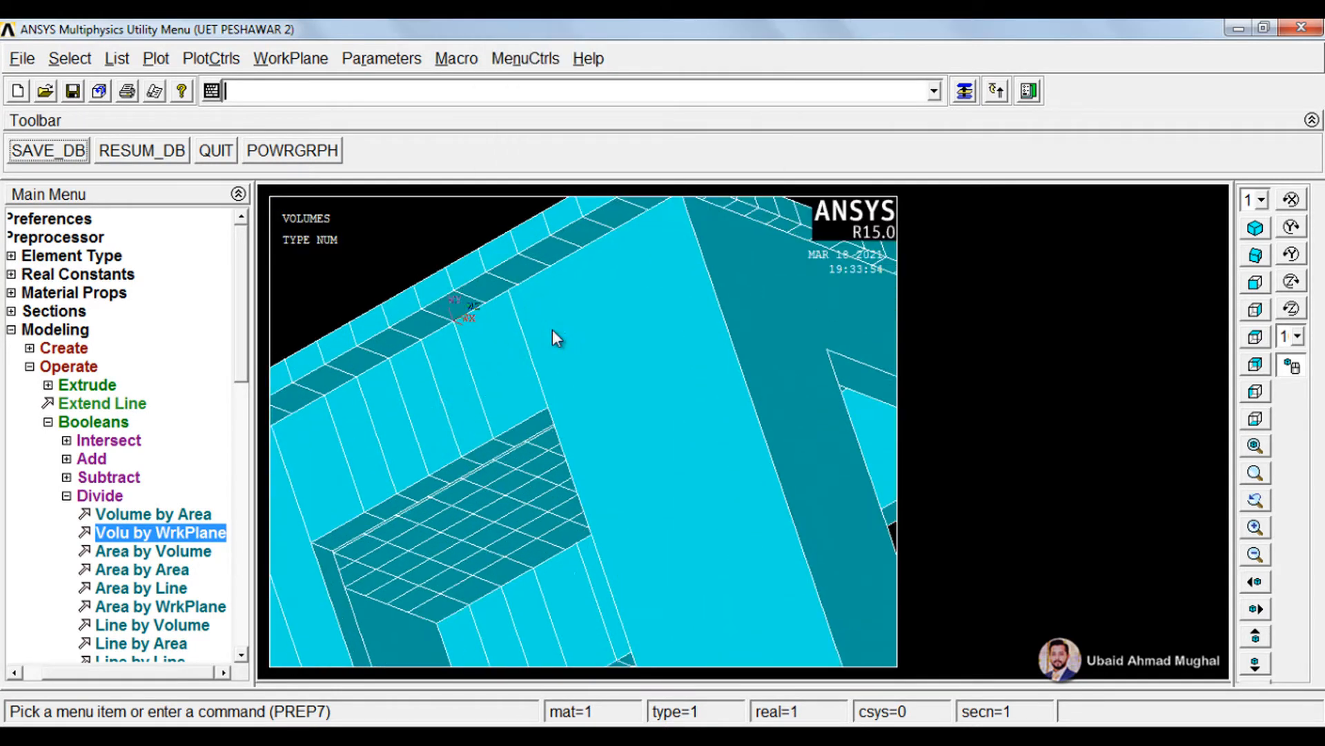
pyautogui.click(298, 59)
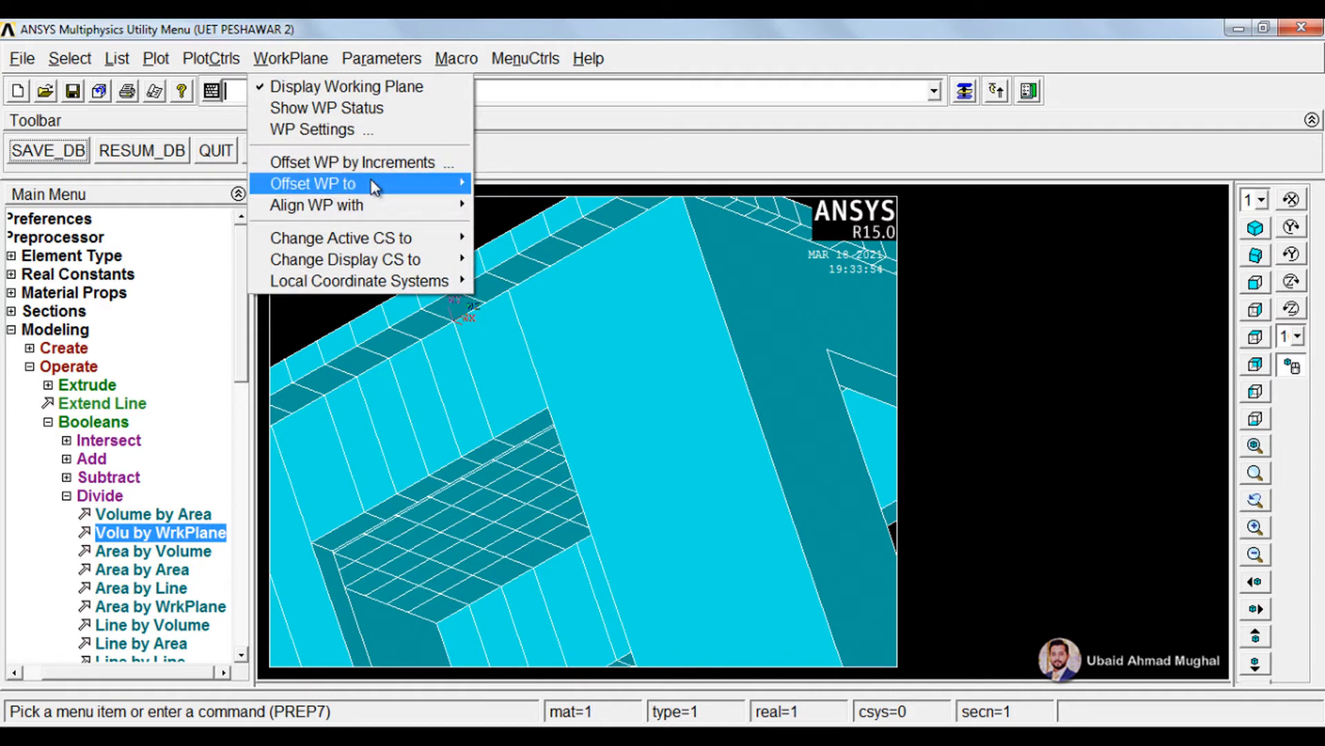
pyautogui.moveTo(373, 183)
pyautogui.click(535, 183)
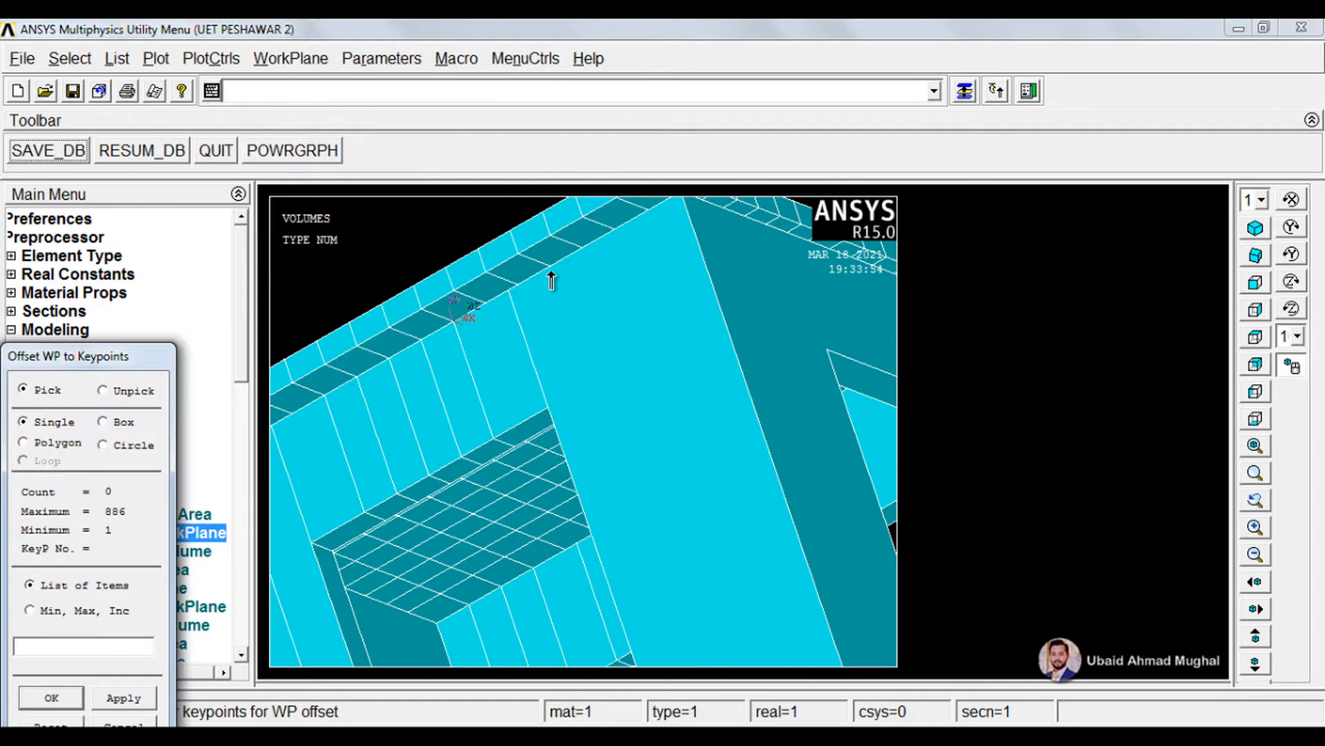
pyautogui.click(68, 691)
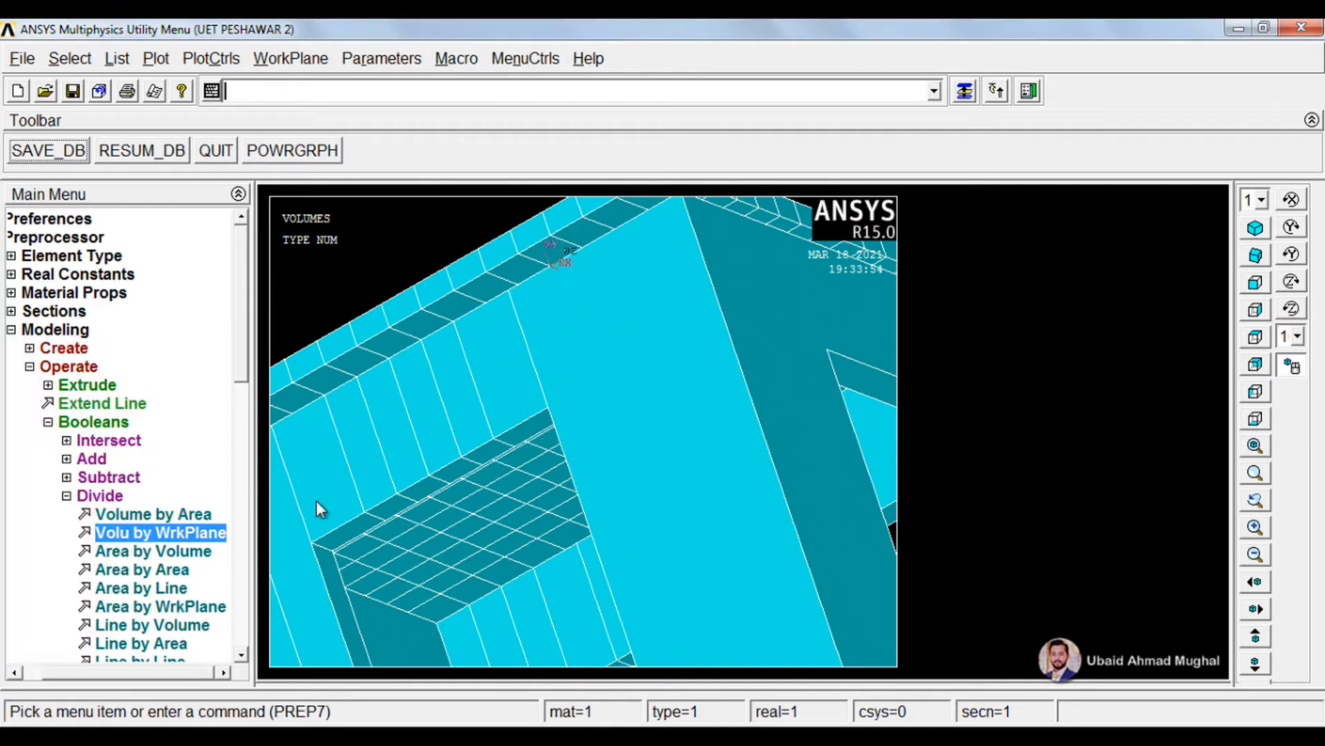
pyautogui.click(154, 538)
pyautogui.moveTo(677, 500); pyautogui.dragTo(762, 571)
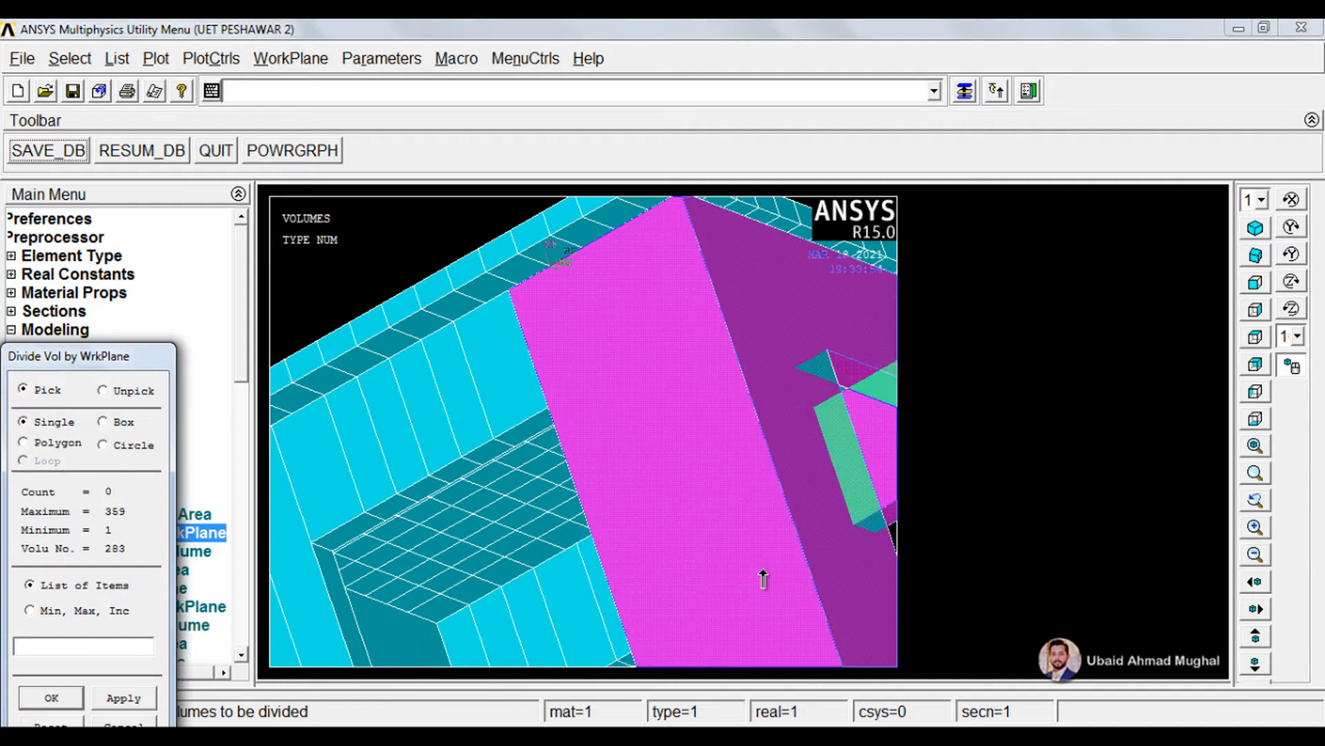
pyautogui.click(58, 704)
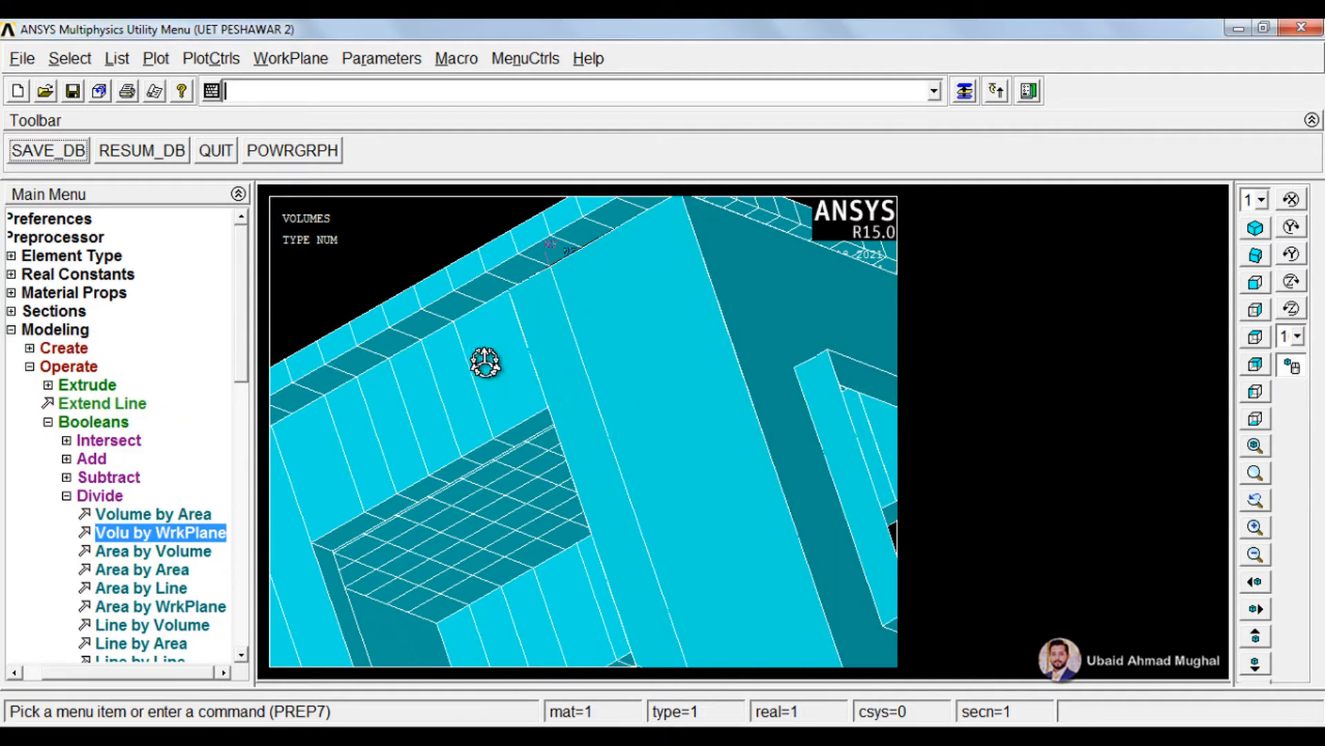
# Move the working plane one roof division closer to the corner and divide the remaining corner wall volume by it
pyautogui.click(291, 58)
pyautogui.moveTo(351, 184)
pyautogui.click(535, 180)
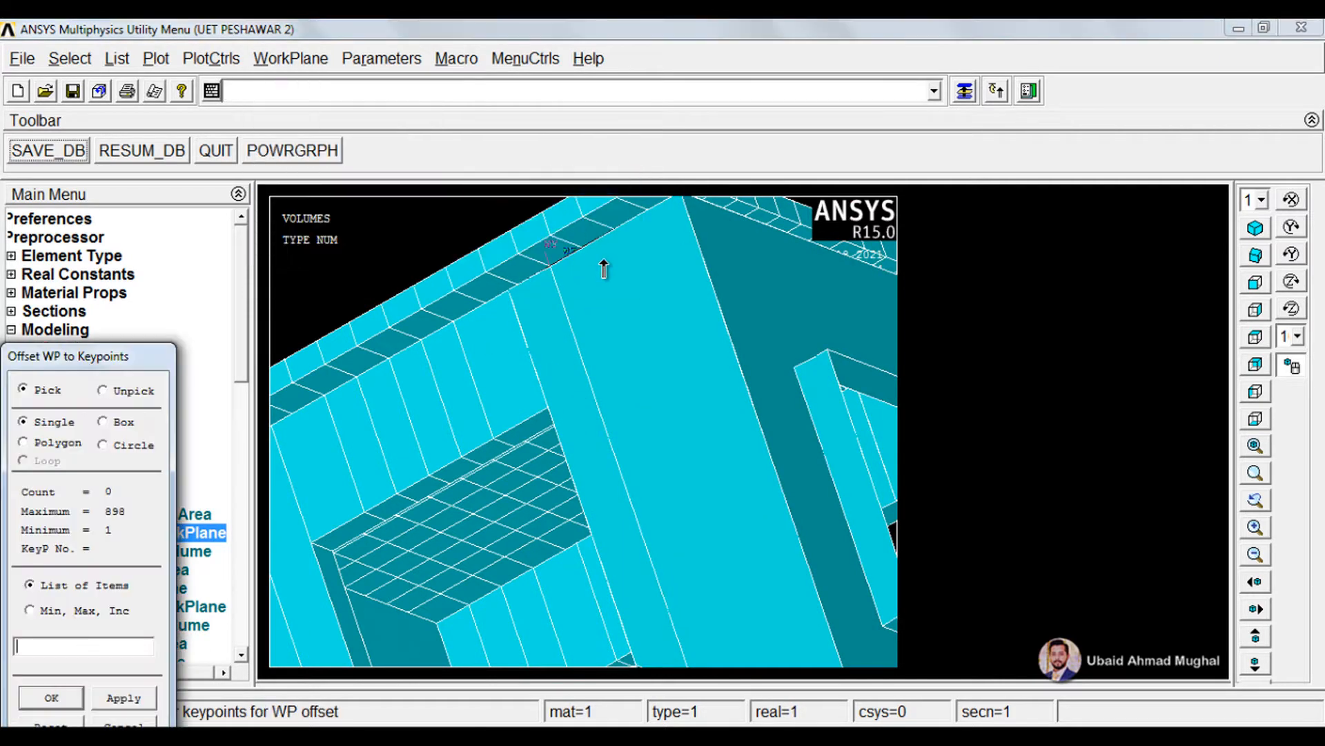
pyautogui.click(74, 702)
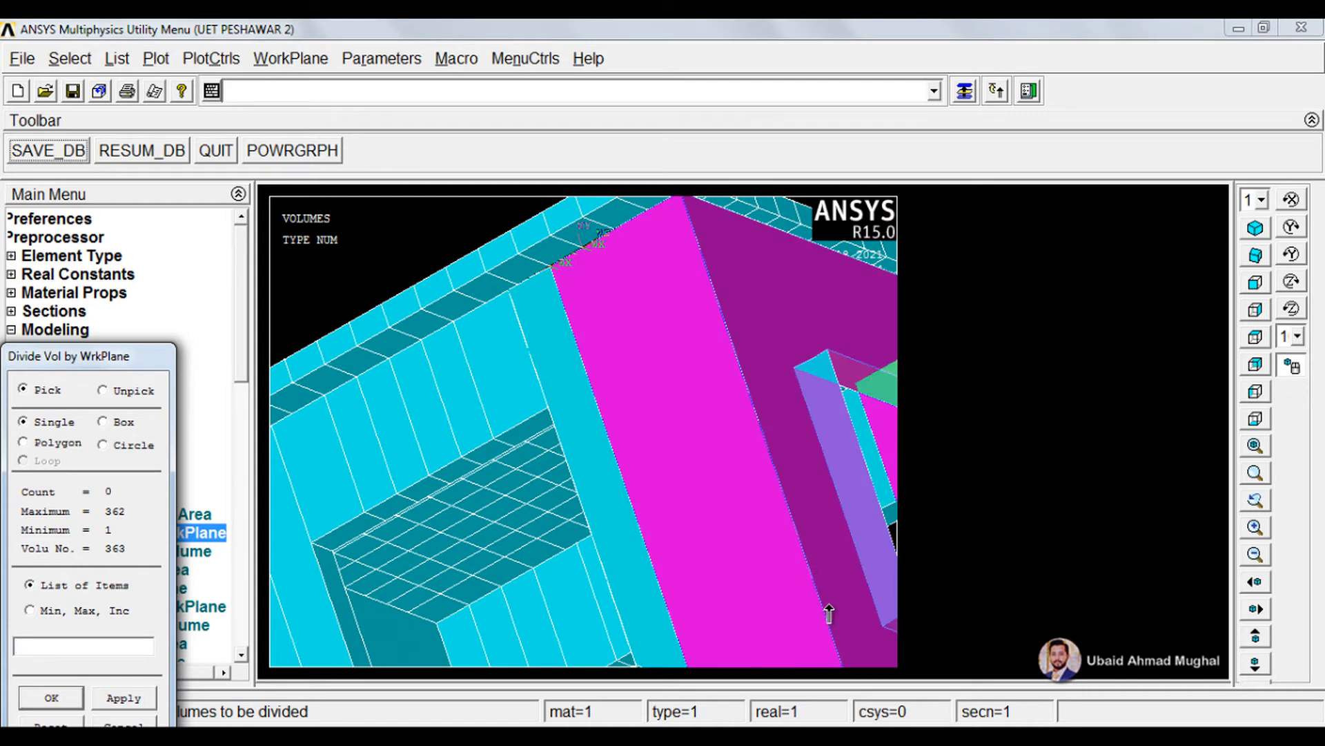
pyautogui.click(31, 702)
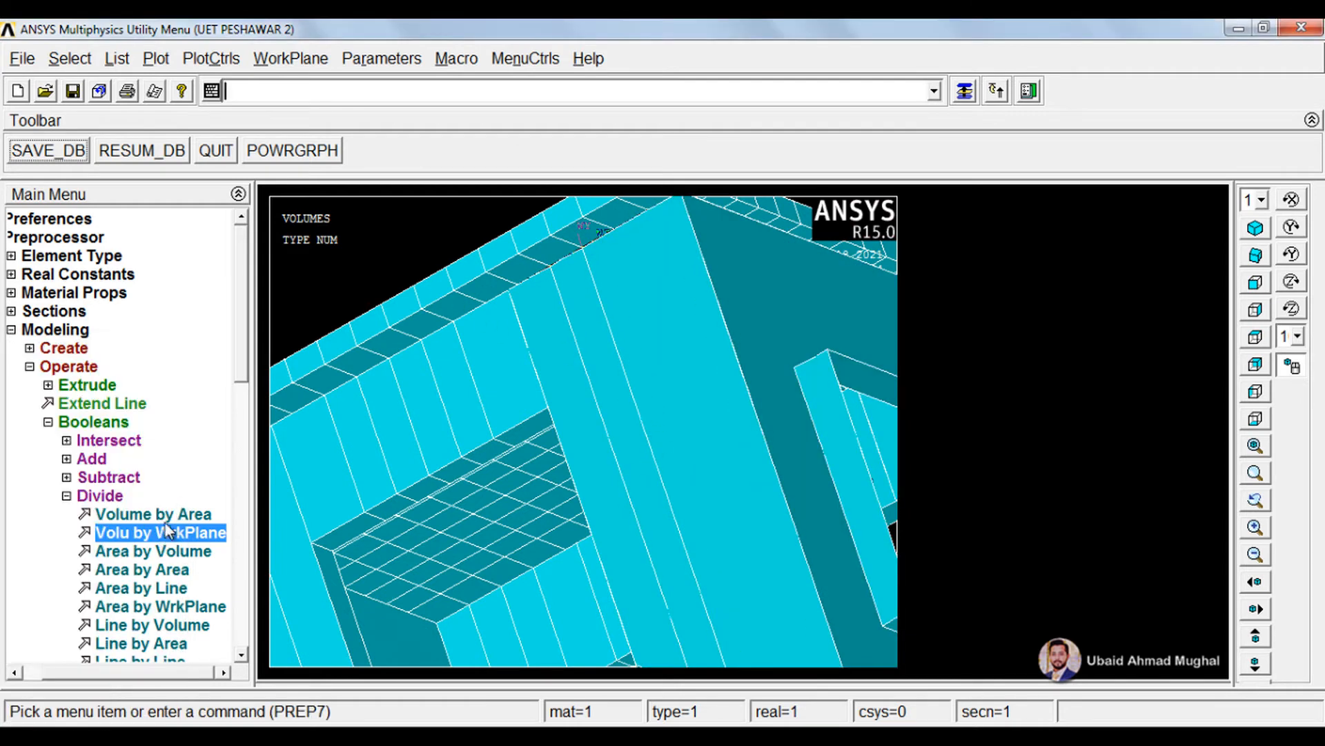
# Offset the working plane to the second-last roof-division keypoint before the corner and divide the remaining corner wall volume by it
pyautogui.click(303, 61)
pyautogui.moveTo(348, 182)
pyautogui.click(528, 184)
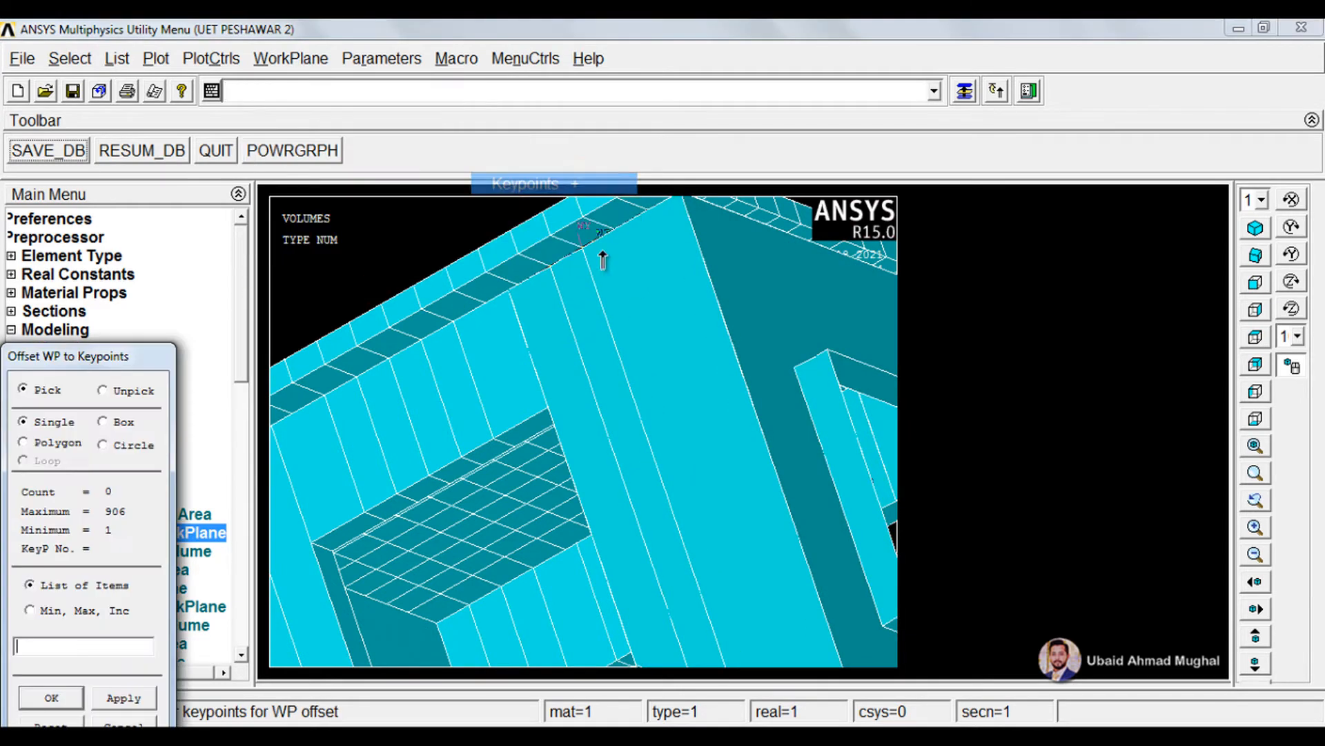
pyautogui.click(52, 697)
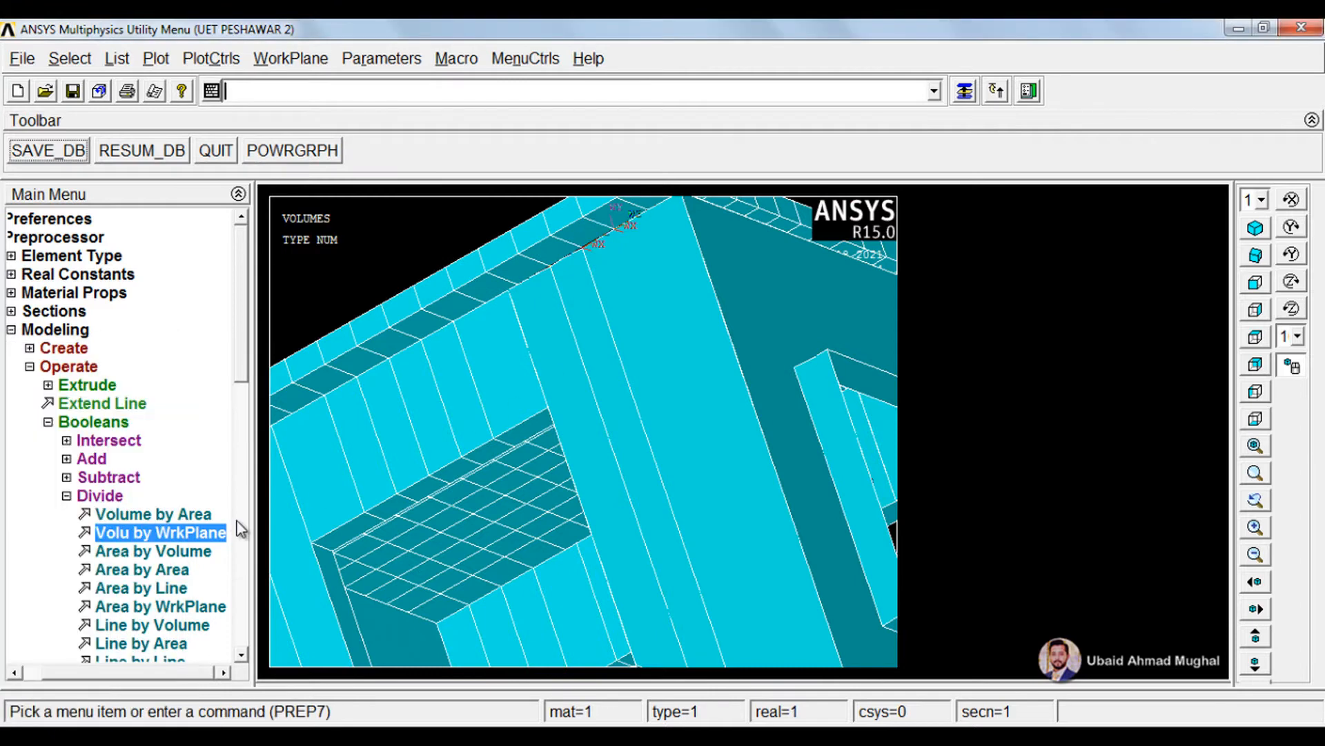
pyautogui.click(235, 533)
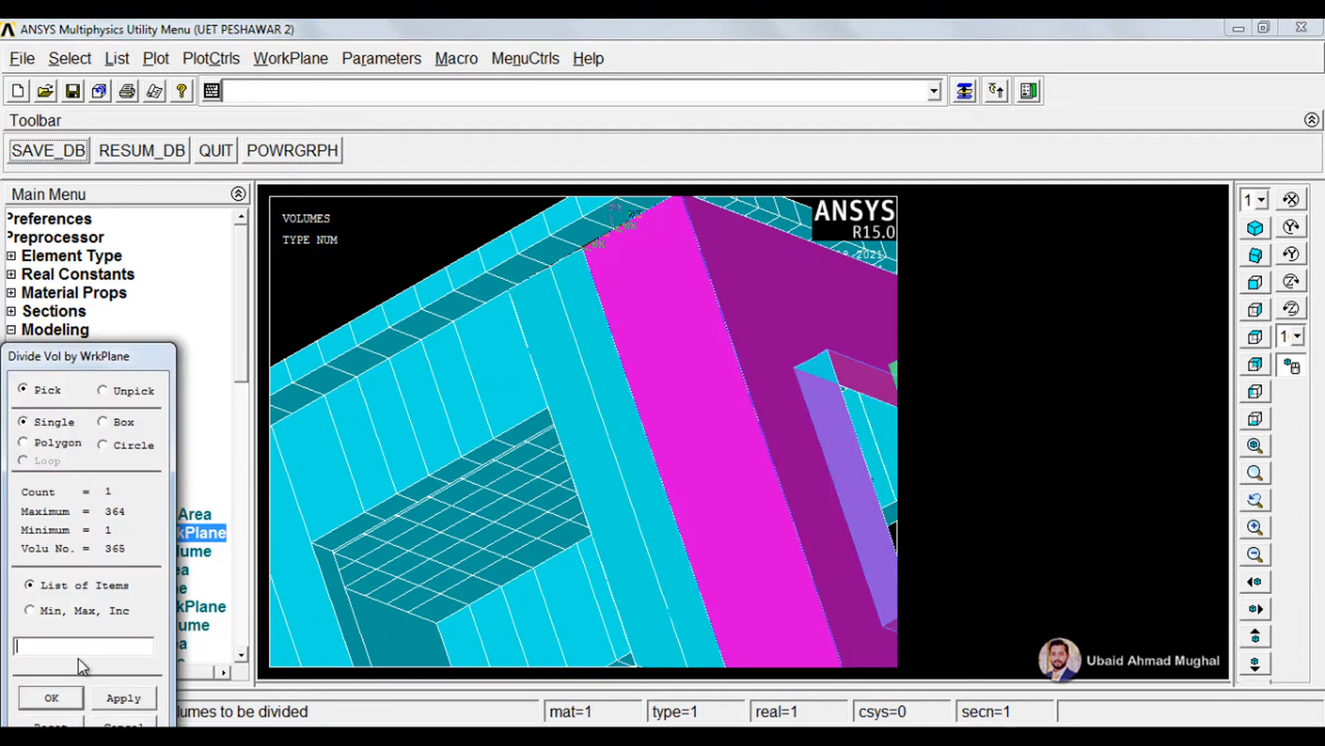
pyautogui.click(52, 697)
# Offset the working plane to the last roof-division keypoint on the front wall's top edge before the corner
pyautogui.click(324, 61)
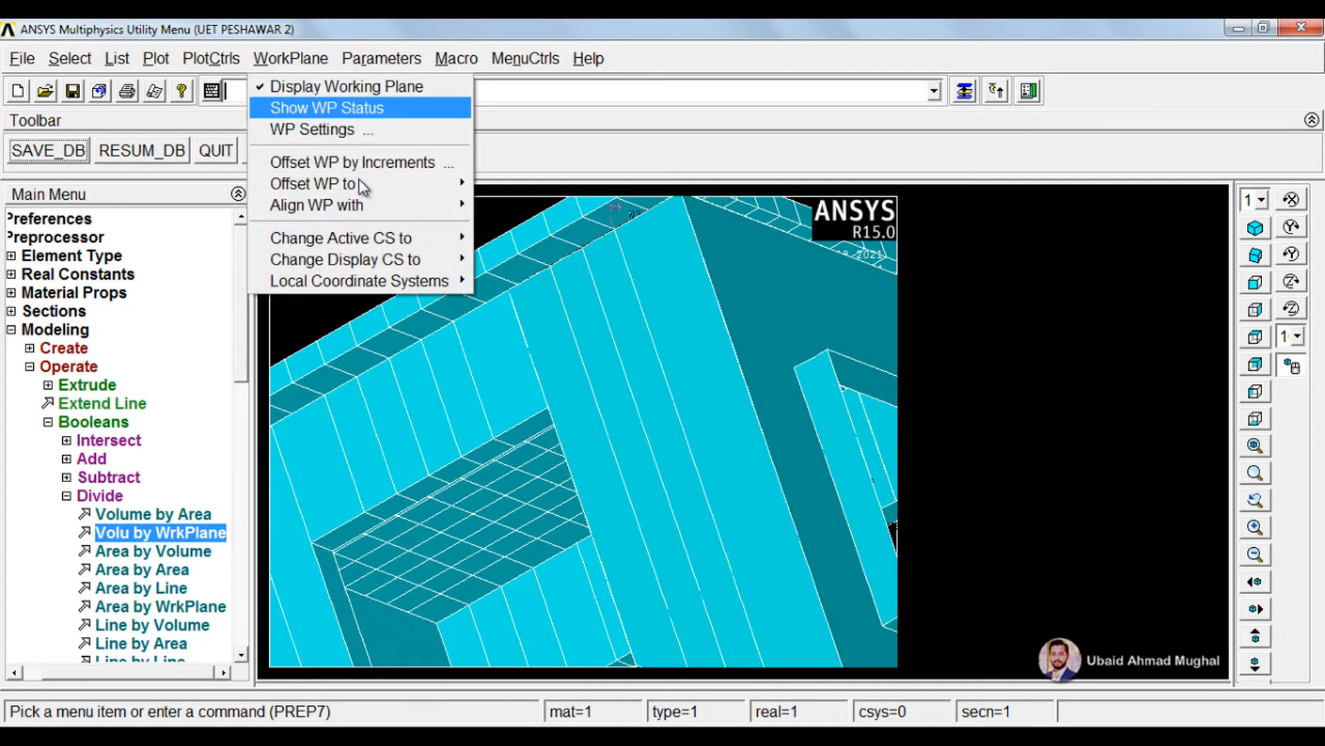
pyautogui.moveTo(359, 176)
pyautogui.click(519, 185)
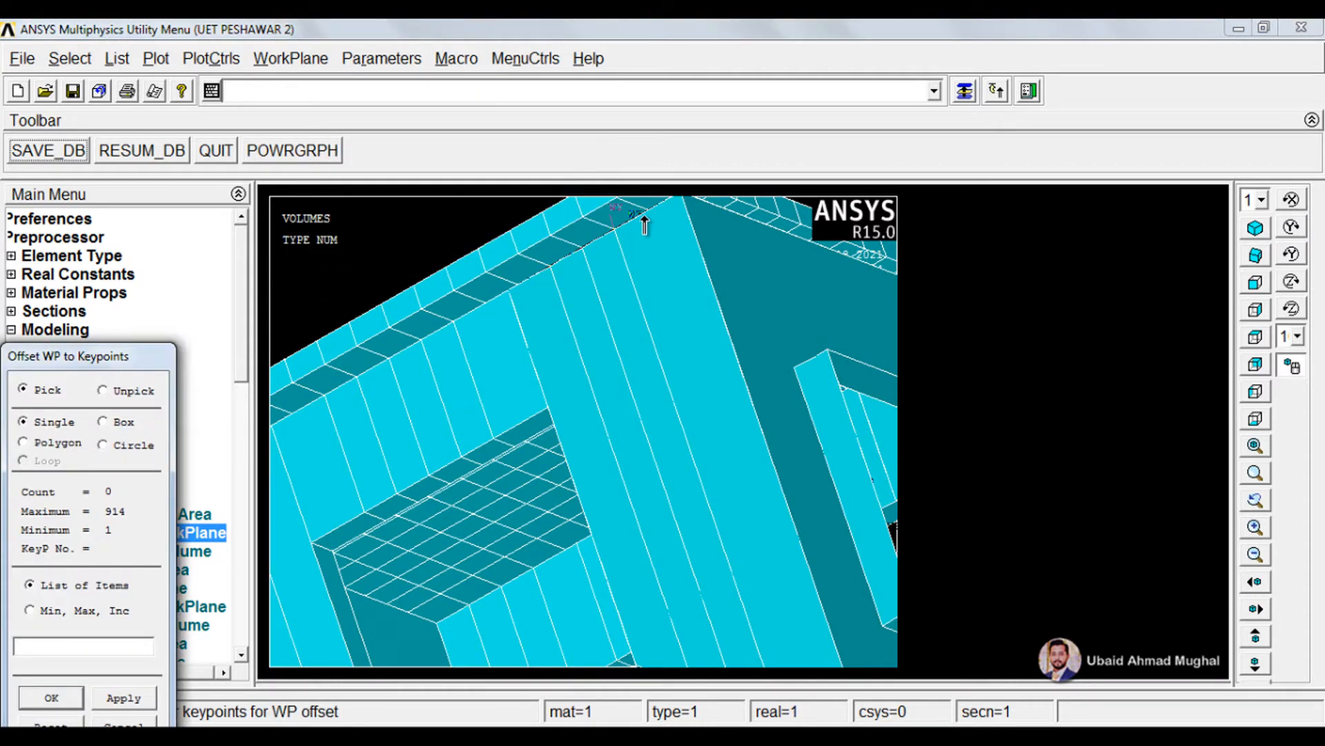
pyautogui.click(51, 698)
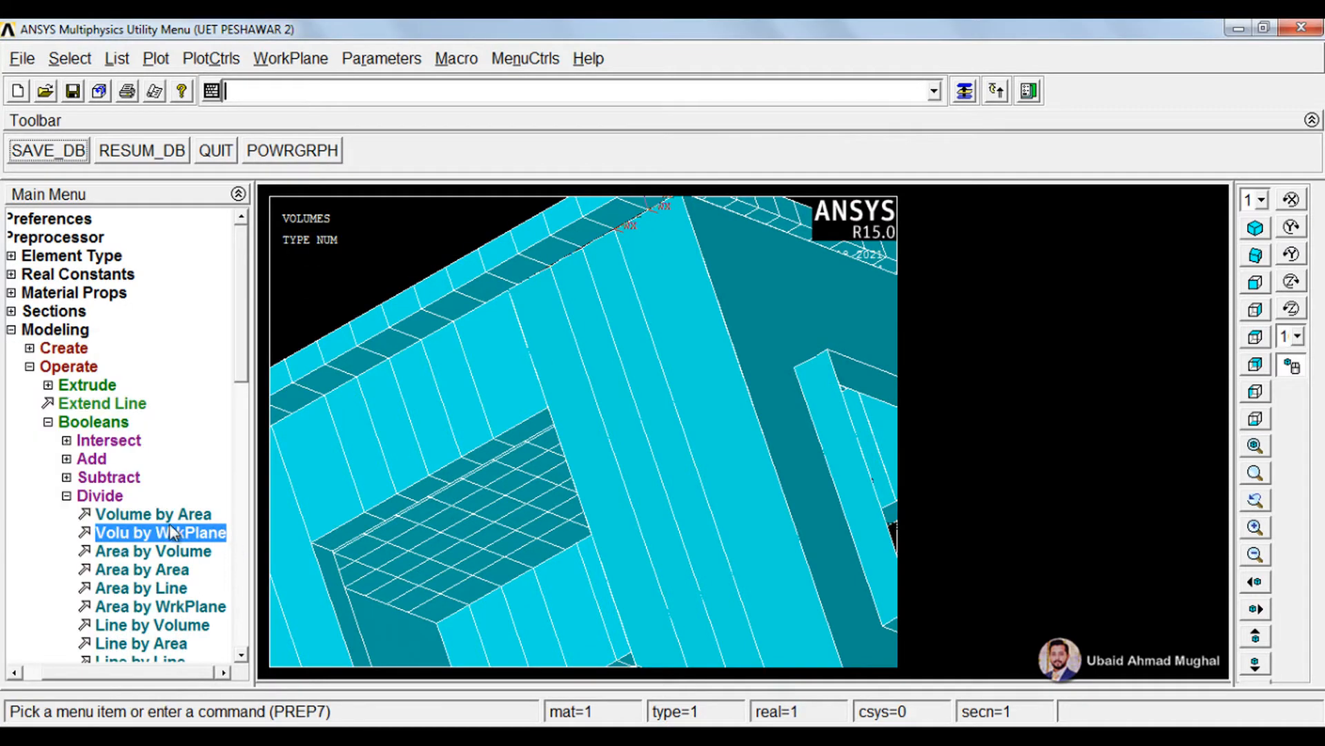
# Divide the remaining corner wall volume by the working plane
pyautogui.click(137, 532)
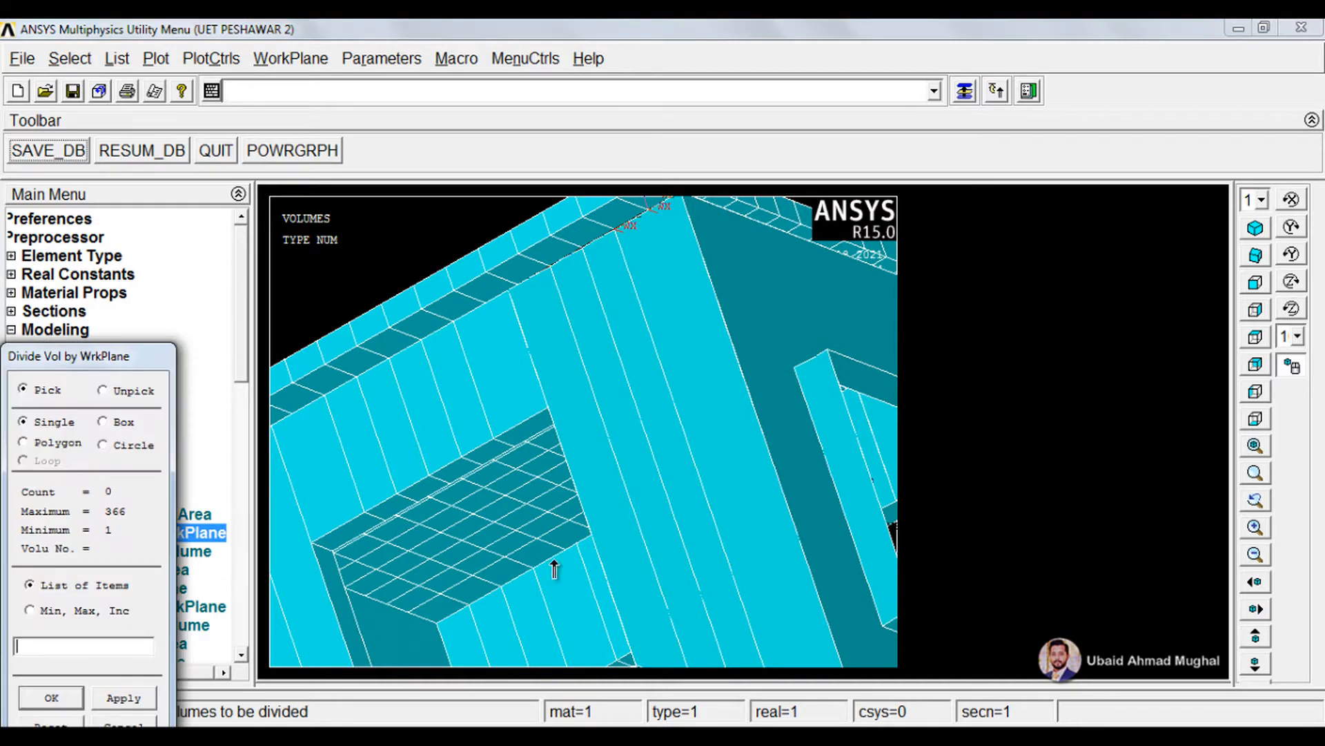
pyautogui.moveTo(739, 399); pyautogui.dragTo(815, 586)
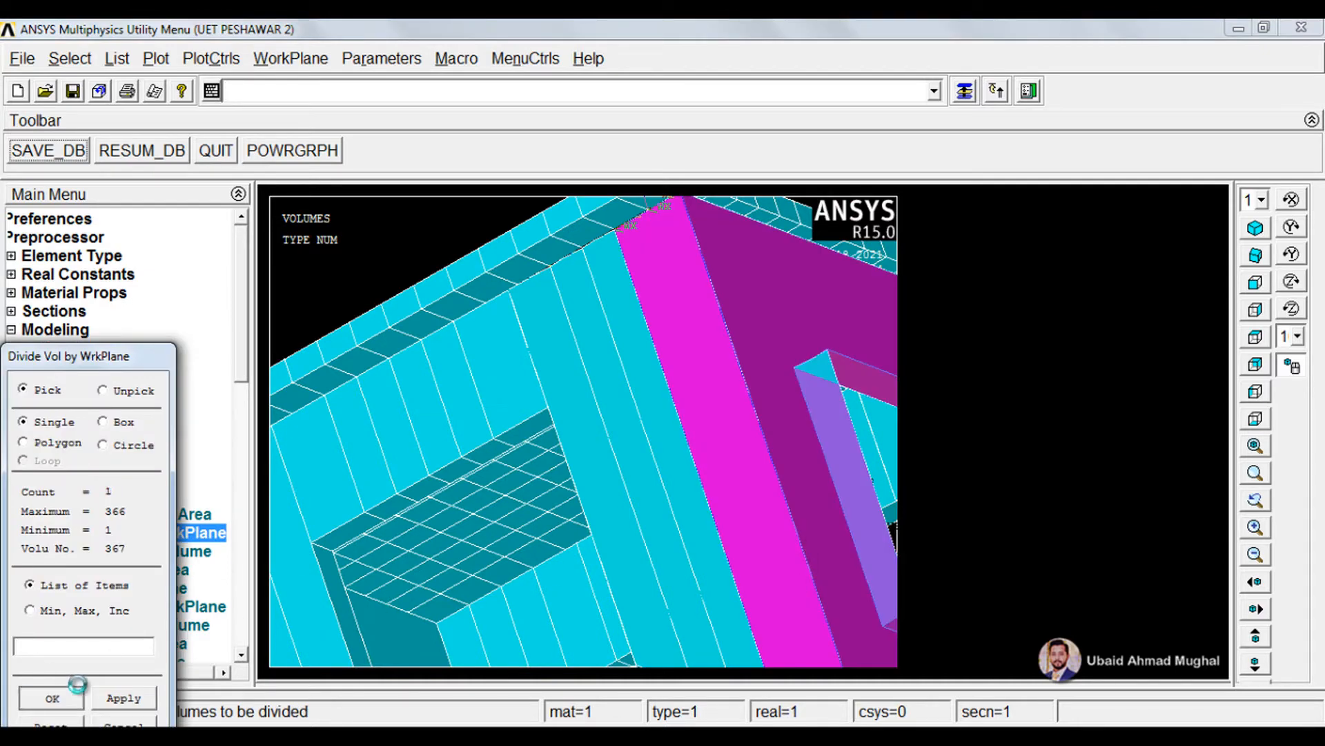
pyautogui.click(52, 697)
# Examine the divided walls and the undivided windowed side wall from several directions against the roof divisions
pyautogui.moveTo(682, 354)
pyautogui.mouseDown(button='right')
pyautogui.moveTo(690, 379)
pyautogui.moveTo(663, 467)
pyautogui.moveTo(633, 483)
pyautogui.mouseUp(button='right')
pyautogui.moveTo(599, 387)
pyautogui.mouseDown(button='right')
pyautogui.moveTo(607, 366)
pyautogui.moveTo(625, 387)
pyautogui.mouseUp(button='right')
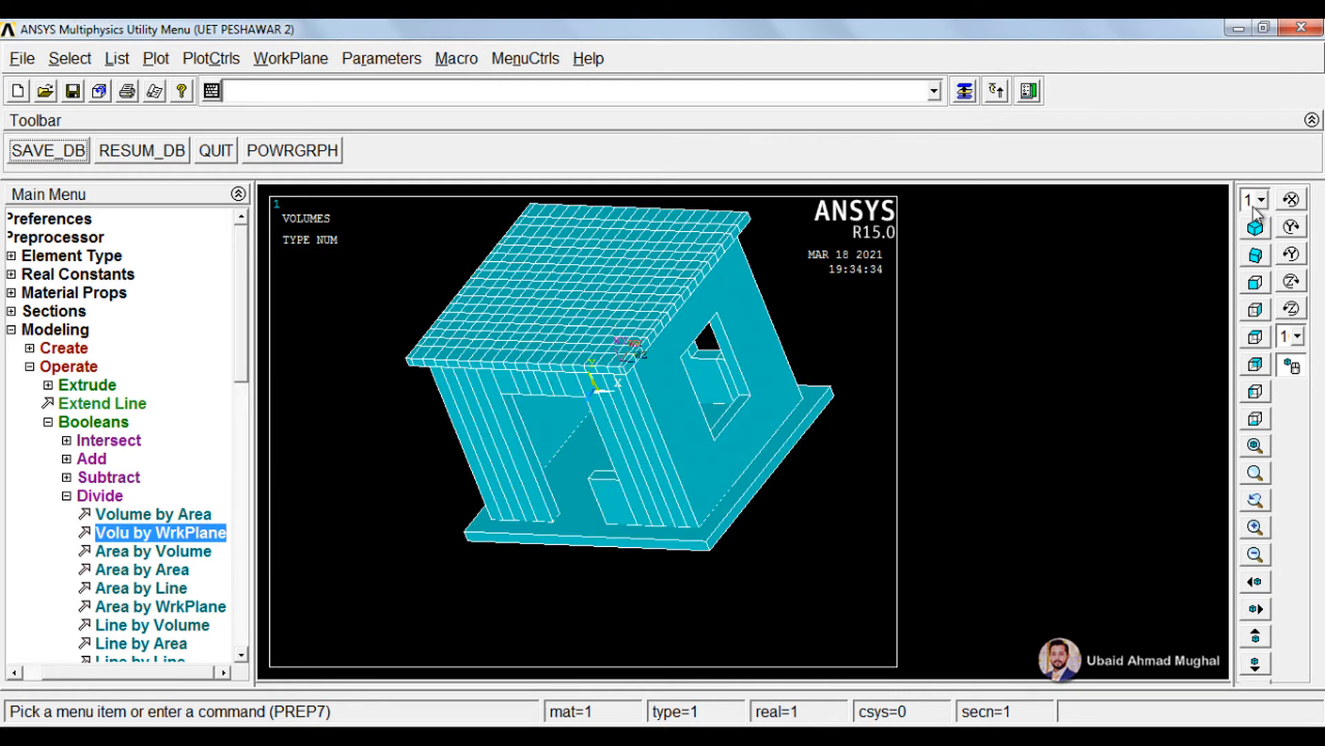
pyautogui.moveTo(632, 483); pyautogui.dragTo(632, 445, button='right')
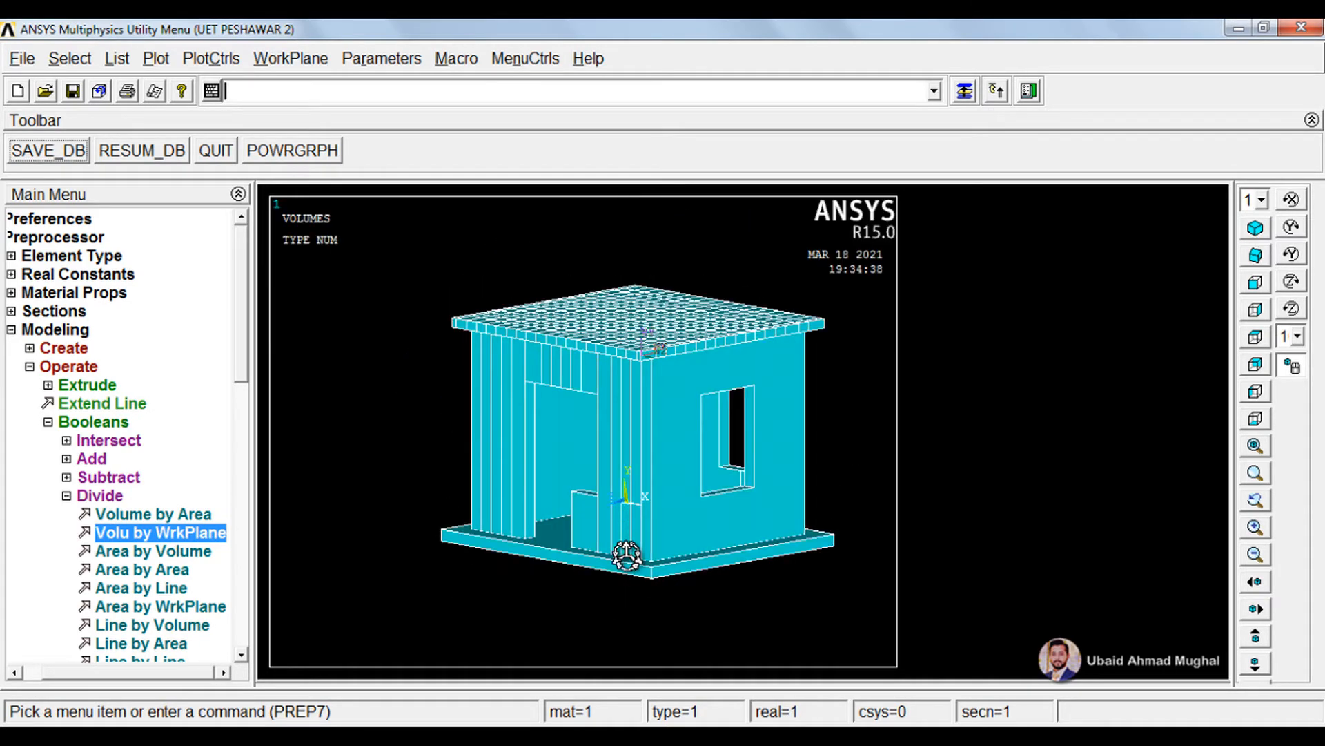
pyautogui.scroll(3, 580, 548)
pyautogui.moveTo(643, 612); pyautogui.dragTo(628, 556)
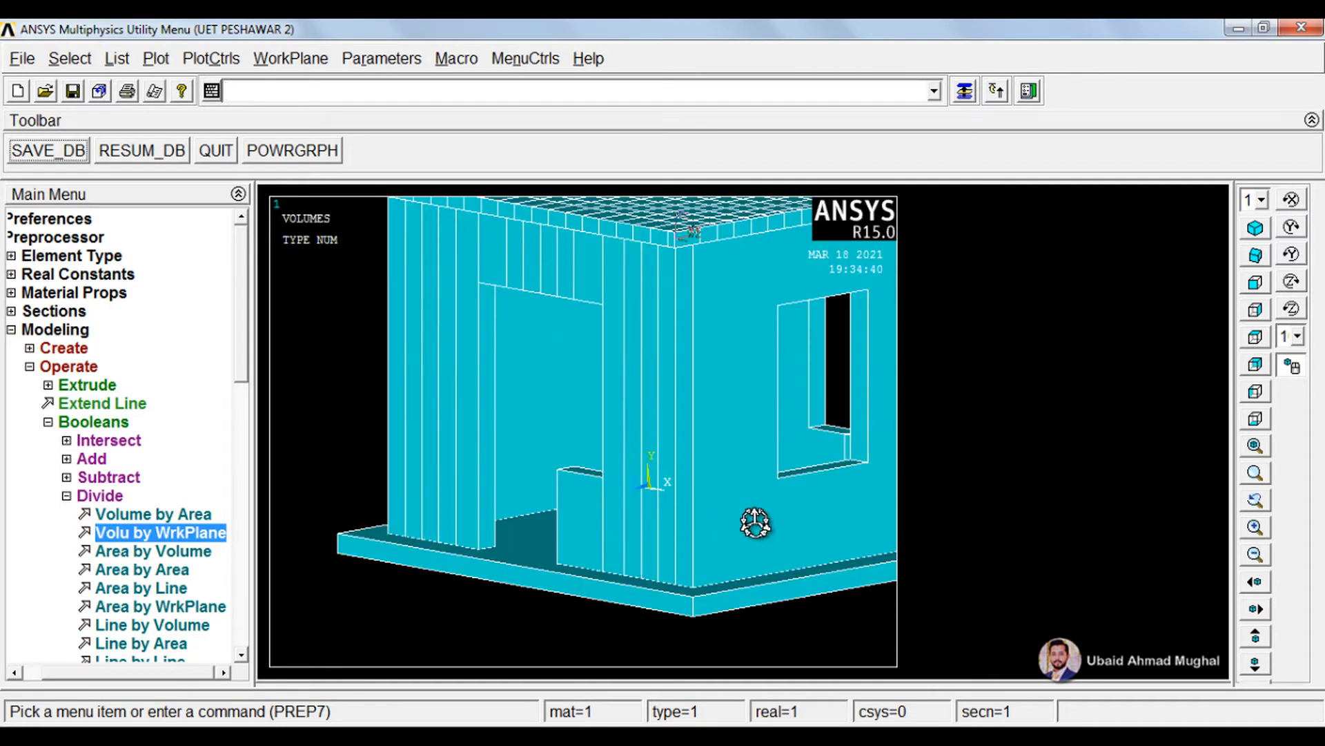
pyautogui.moveTo(799, 515); pyautogui.dragTo(792, 512, button='right')
pyautogui.moveTo(791, 513); pyautogui.dragTo(645, 522)
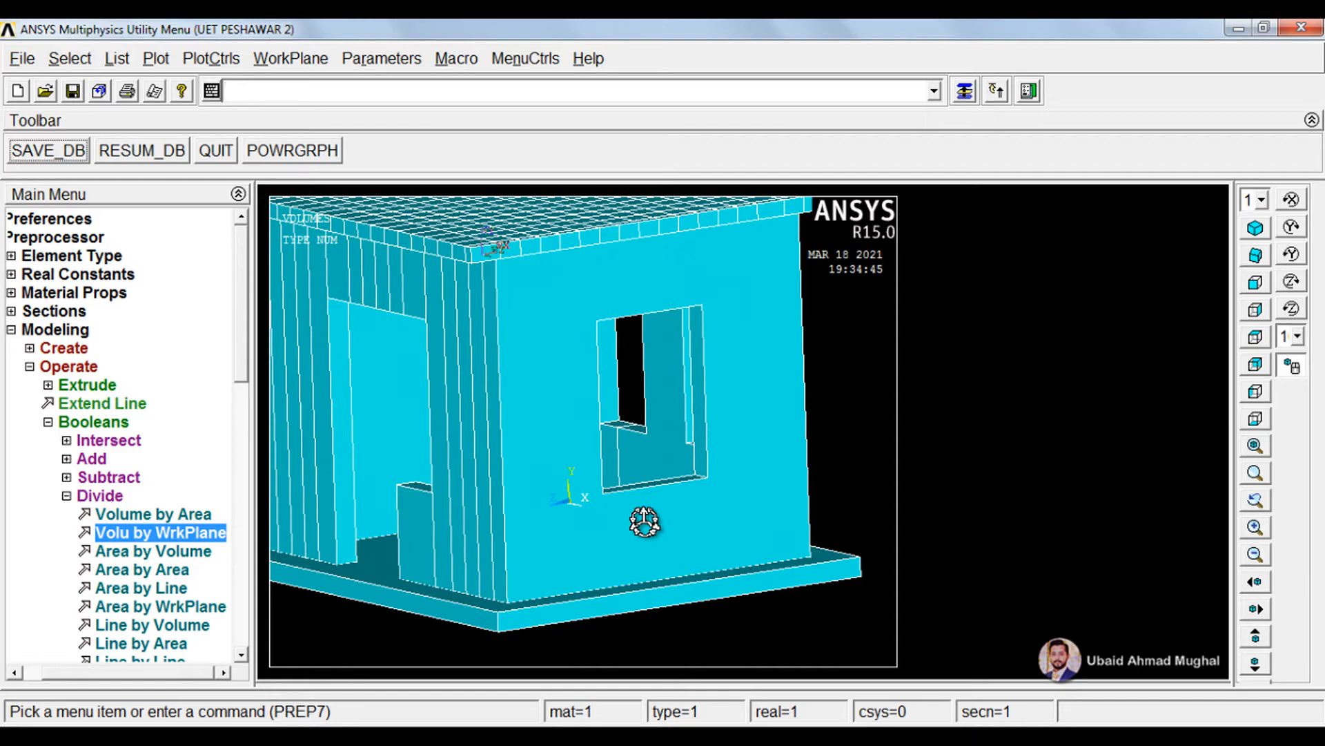
pyautogui.moveTo(486, 494); pyautogui.dragTo(587, 495)
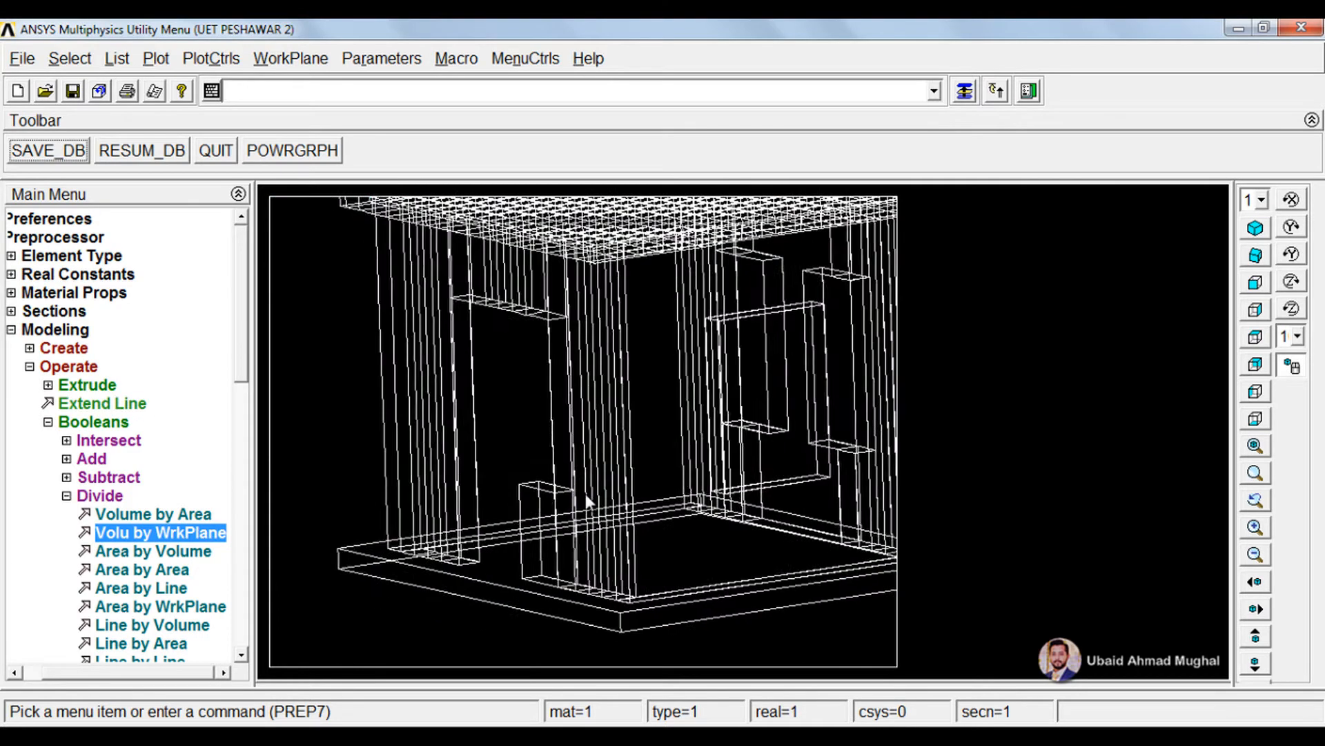
pyautogui.moveTo(716, 486); pyautogui.dragTo(591, 489)
pyautogui.moveTo(660, 479)
pyautogui.mouseDown(button='right')
pyautogui.moveTo(639, 475)
pyautogui.moveTo(671, 443)
pyautogui.mouseUp(button='right')
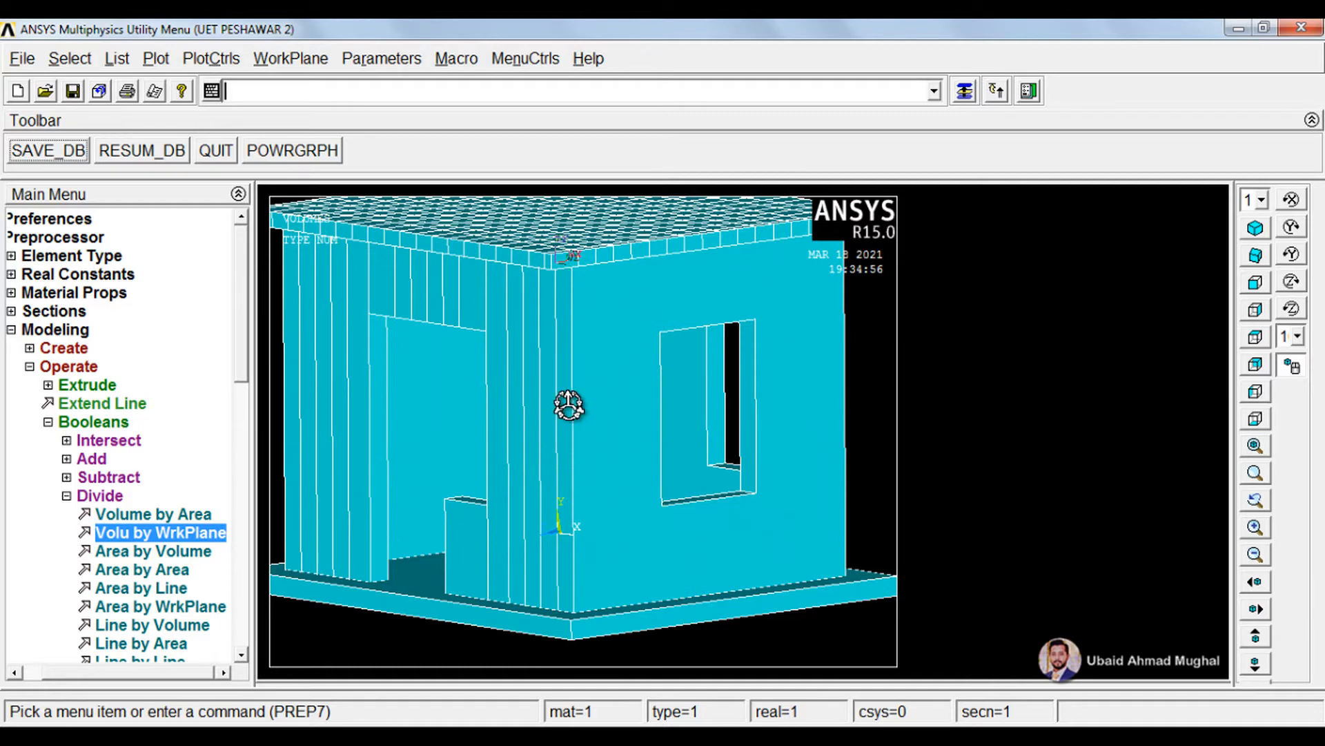
pyautogui.keyDown('ctrl'); pyautogui.moveTo(569, 406); pyautogui.dragTo(628, 349, button='right'); pyautogui.keyUp('ctrl')
pyautogui.keyDown('ctrl'); pyautogui.moveTo(689, 377); pyautogui.dragTo(627, 305, button='right'); pyautogui.keyUp('ctrl')
pyautogui.scroll(3, 631, 279)
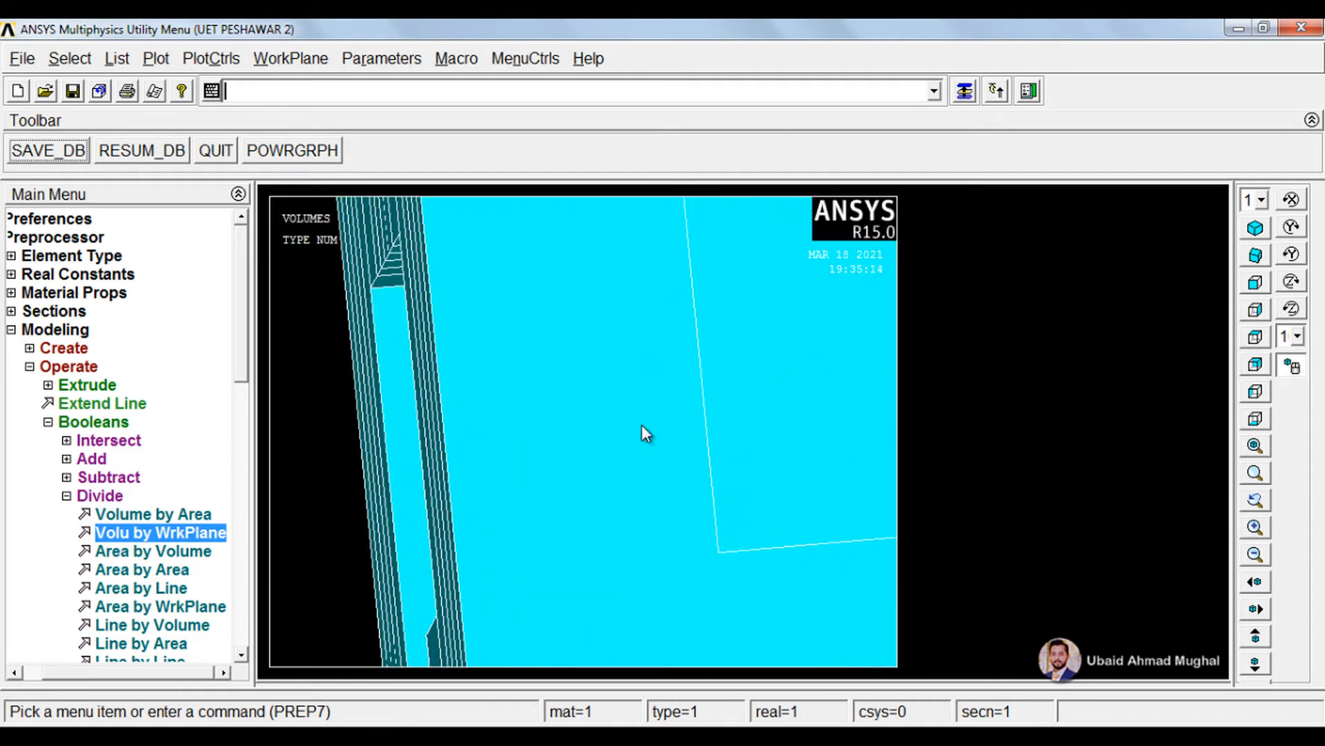
pyautogui.keyDown('ctrl'); pyautogui.moveTo(641, 424); pyautogui.dragTo(589, 512); pyautogui.keyUp('ctrl')
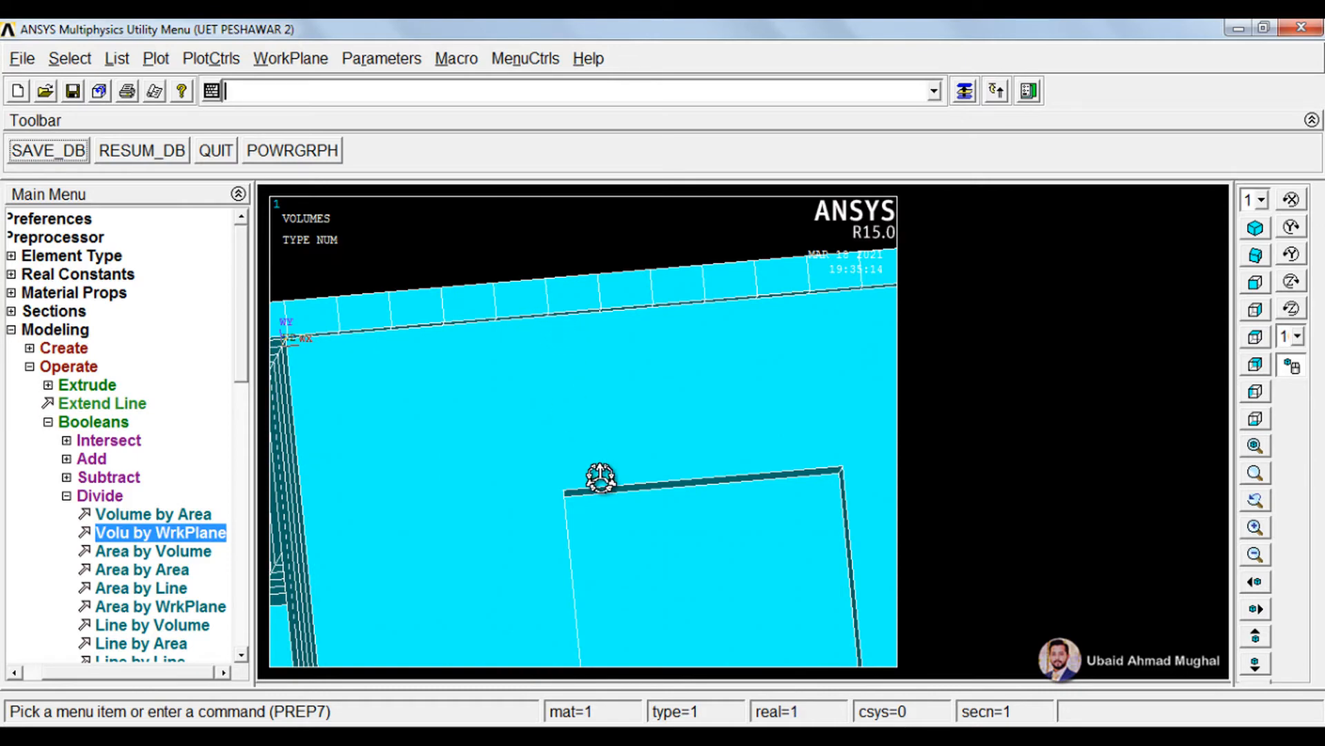
pyautogui.keyDown('ctrl'); pyautogui.moveTo(602, 479); pyautogui.dragTo(697, 510, button='right'); pyautogui.keyUp('ctrl')
pyautogui.scroll(-2, 624, 477)
pyautogui.scroll(-2, 645, 479)
pyautogui.click(1256, 284)
pyautogui.click(1256, 312)
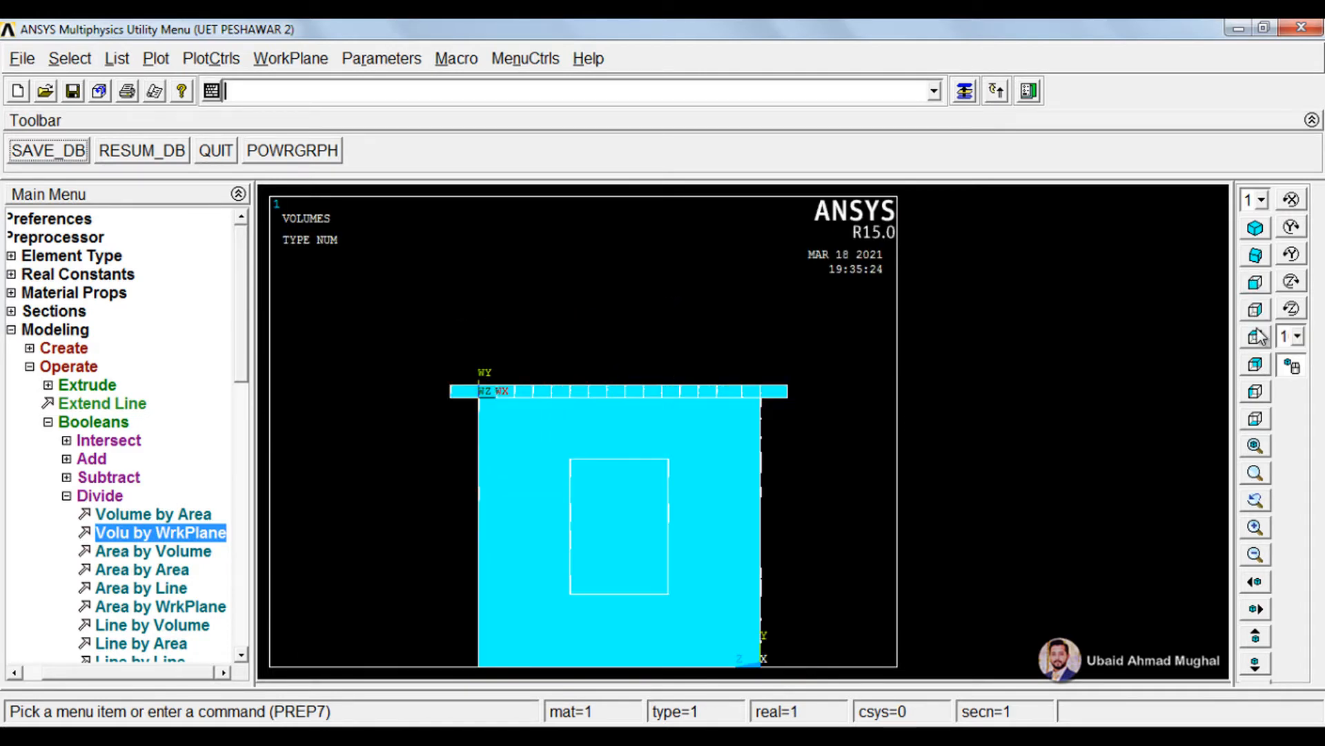
pyautogui.scroll(2, 606, 433)
pyautogui.scroll(2, 607, 429)
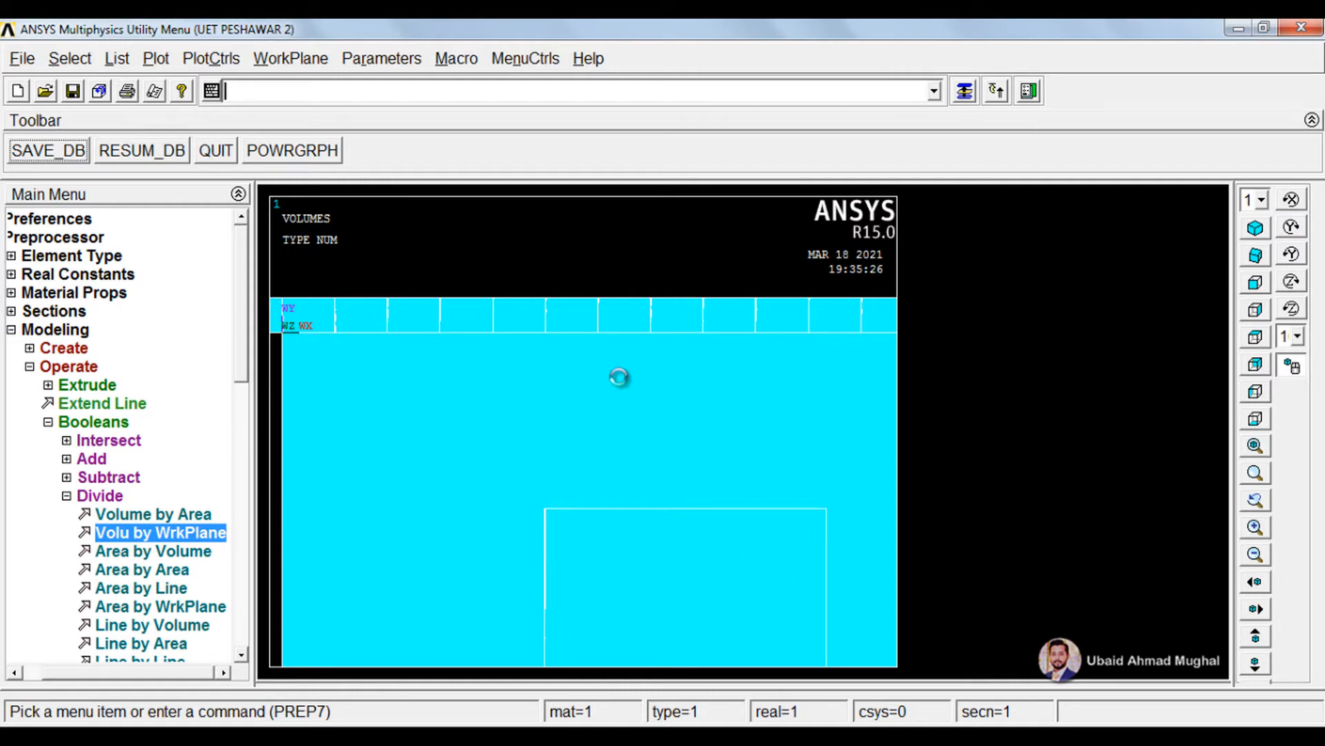
pyautogui.scroll(-2, 620, 378)
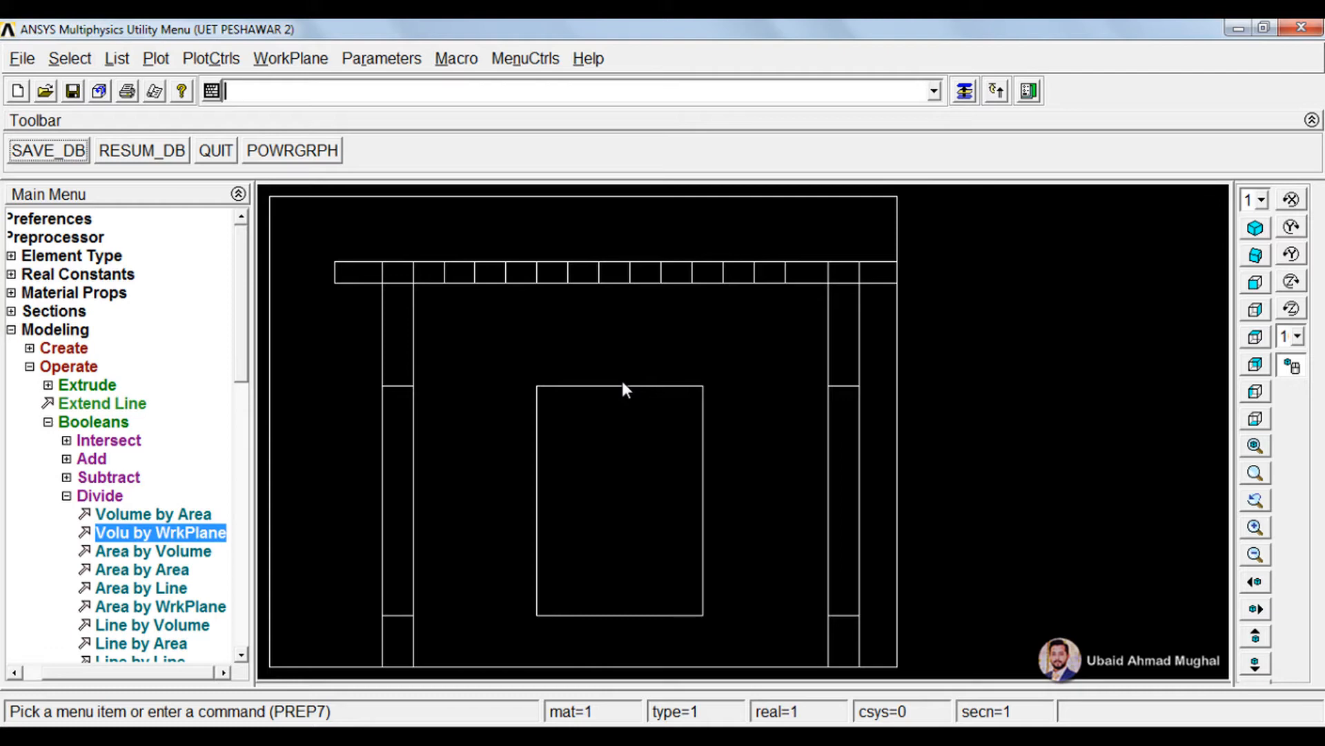
# Offset the working plane to the first roof-division keypoint from the corner on the windowed side wall's top edge
pyautogui.moveTo(512, 356); pyautogui.dragTo(509, 312, button='right')
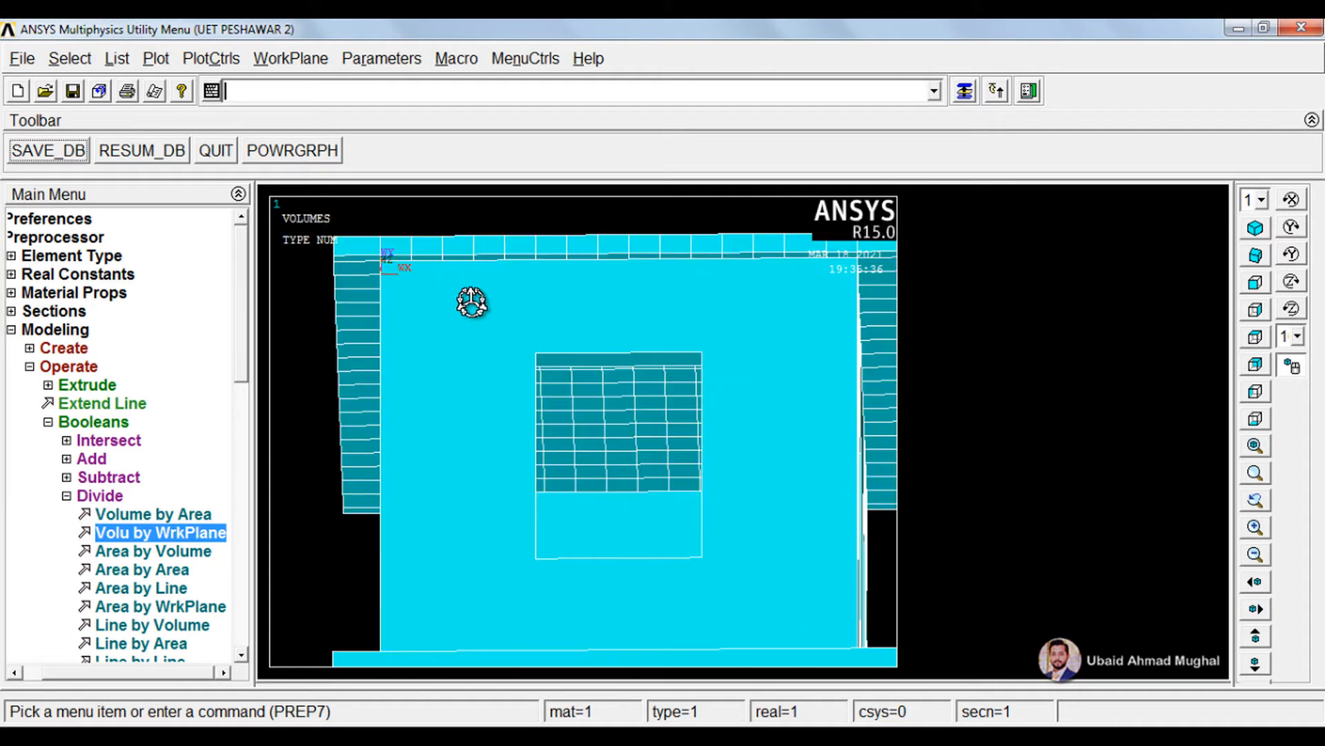
pyautogui.scroll(2, 467, 293)
pyautogui.moveTo(467, 294); pyautogui.dragTo(590, 370)
pyautogui.scroll(2, 531, 333)
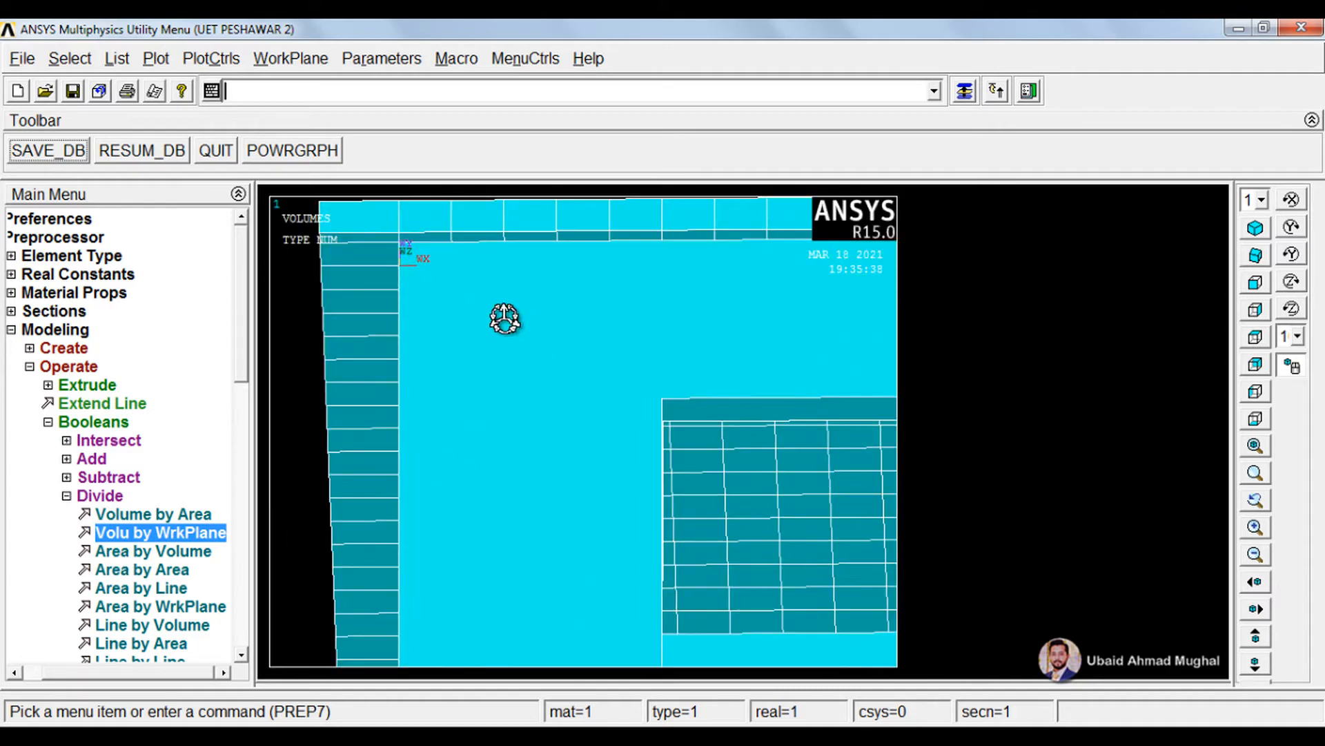
pyautogui.moveTo(564, 325); pyautogui.dragTo(556, 312, button='right')
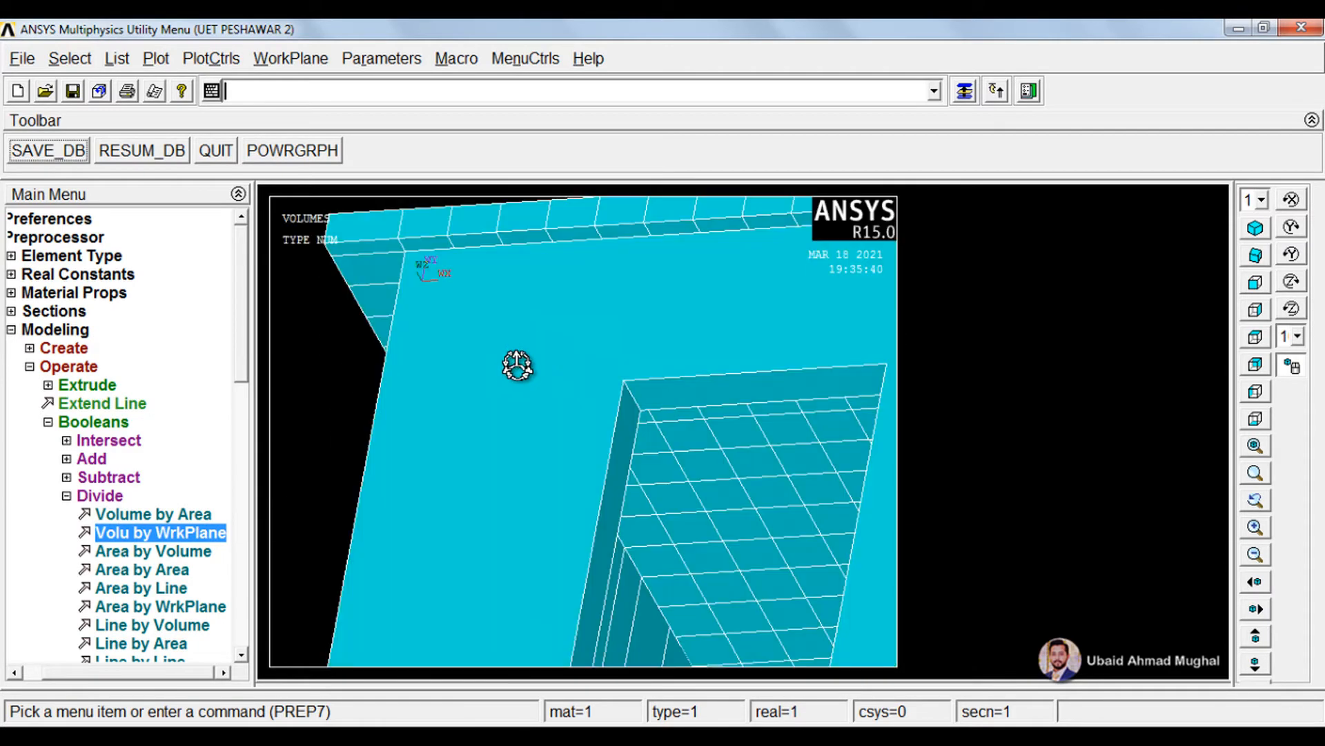
pyautogui.scroll(-2, 515, 350)
pyautogui.moveTo(511, 346); pyautogui.dragTo(547, 395)
pyautogui.scroll(2, 549, 395)
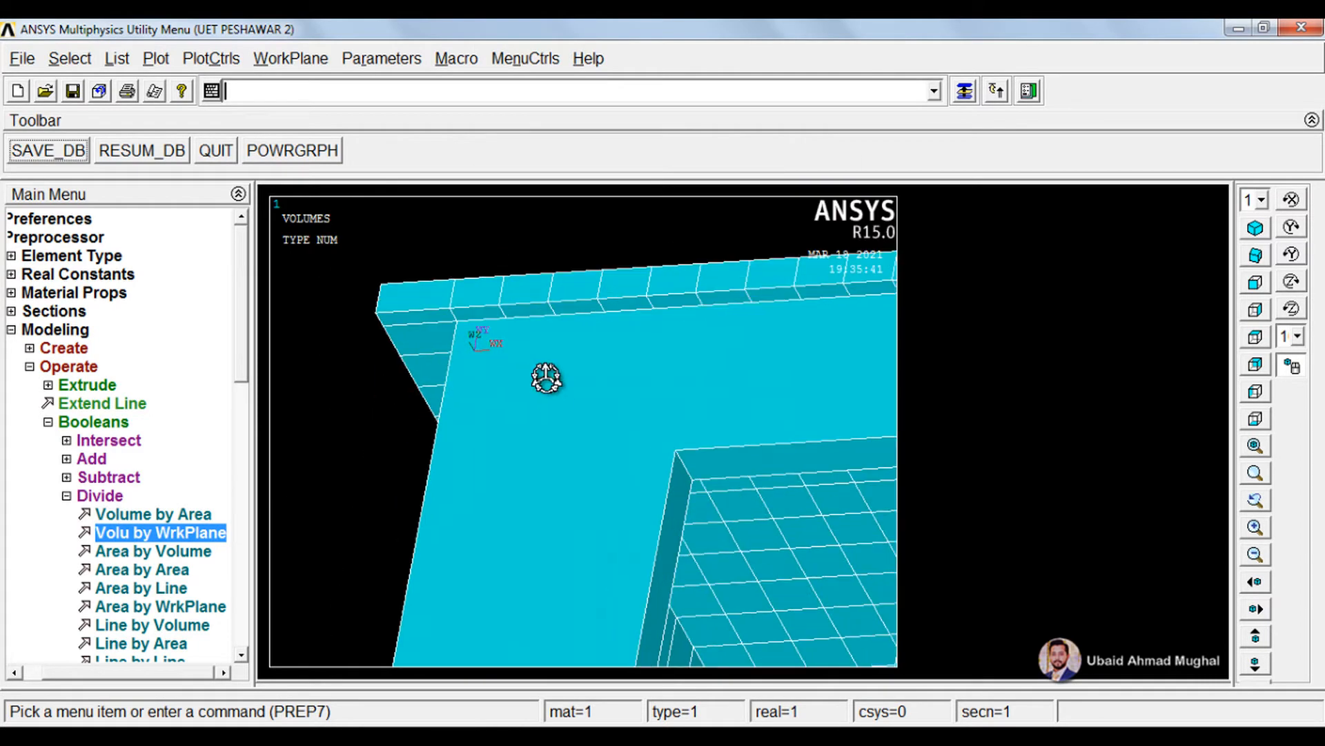
pyautogui.click(307, 61)
pyautogui.moveTo(350, 191)
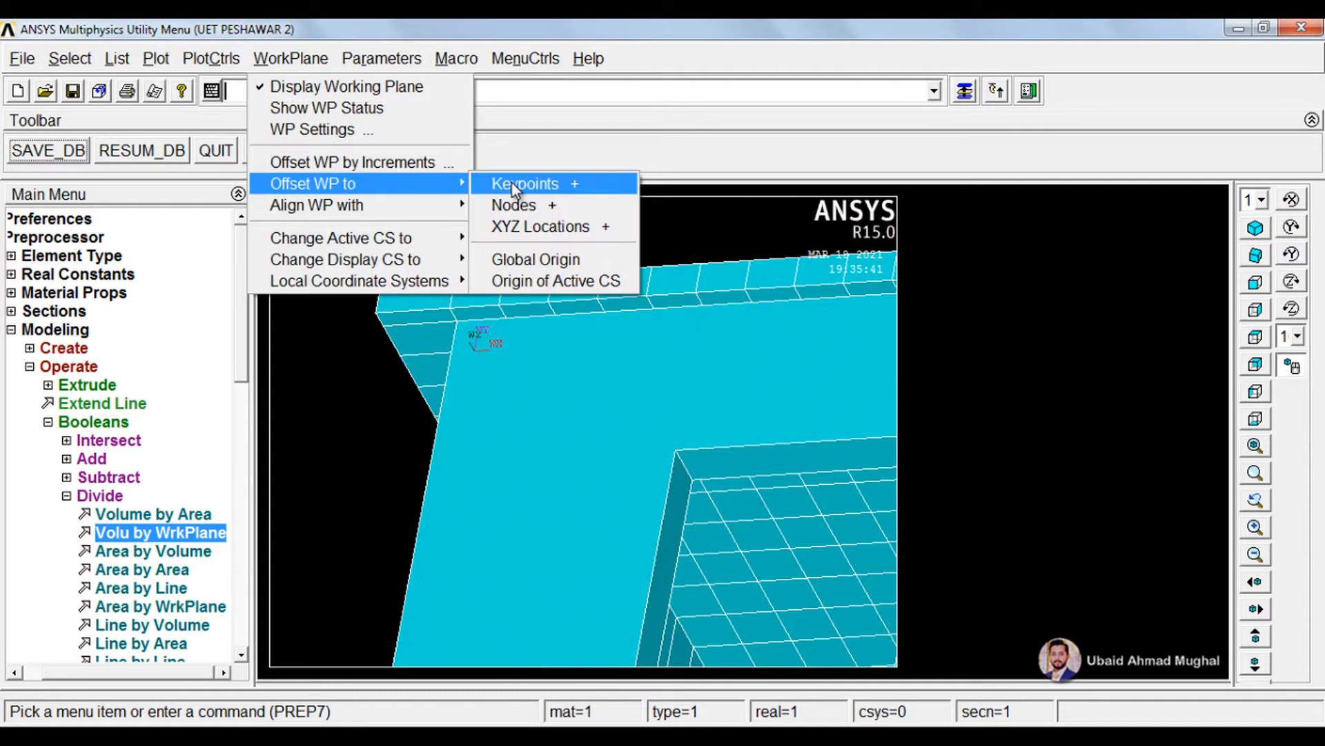
pyautogui.click(512, 184)
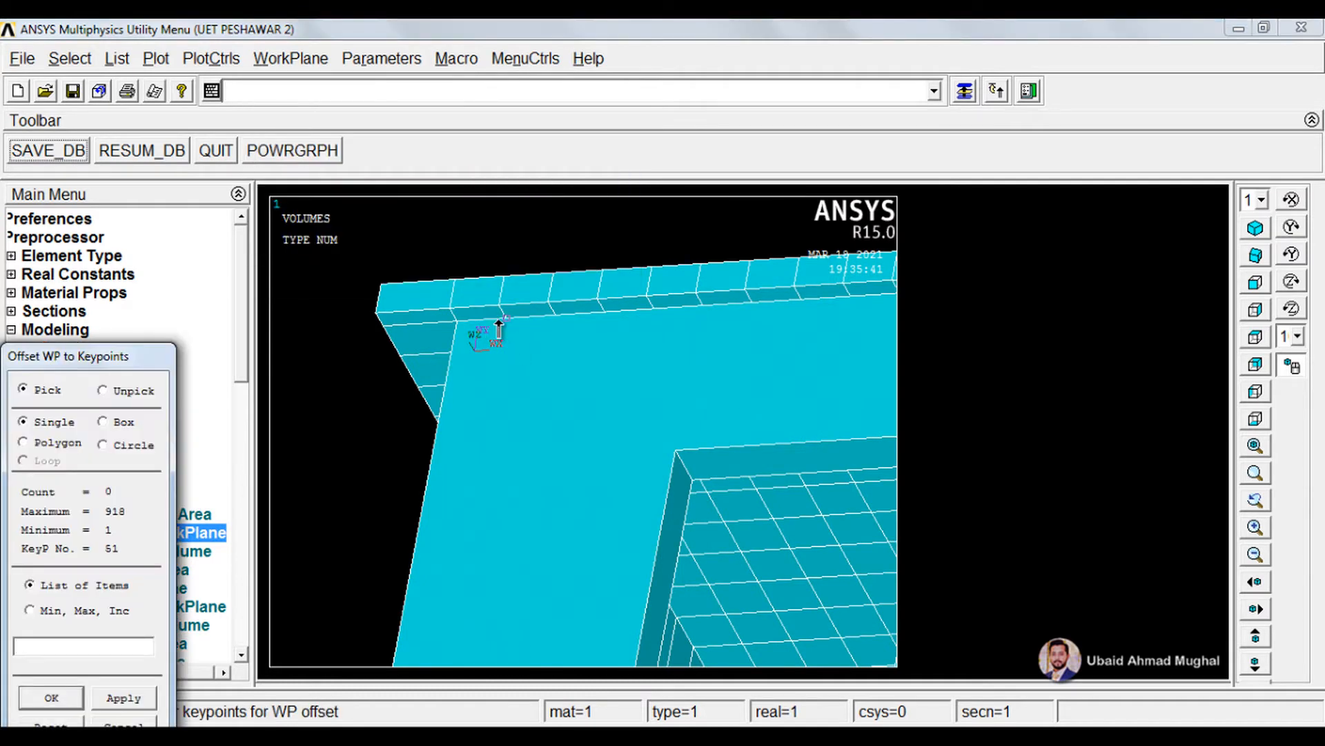
pyautogui.click(78, 698)
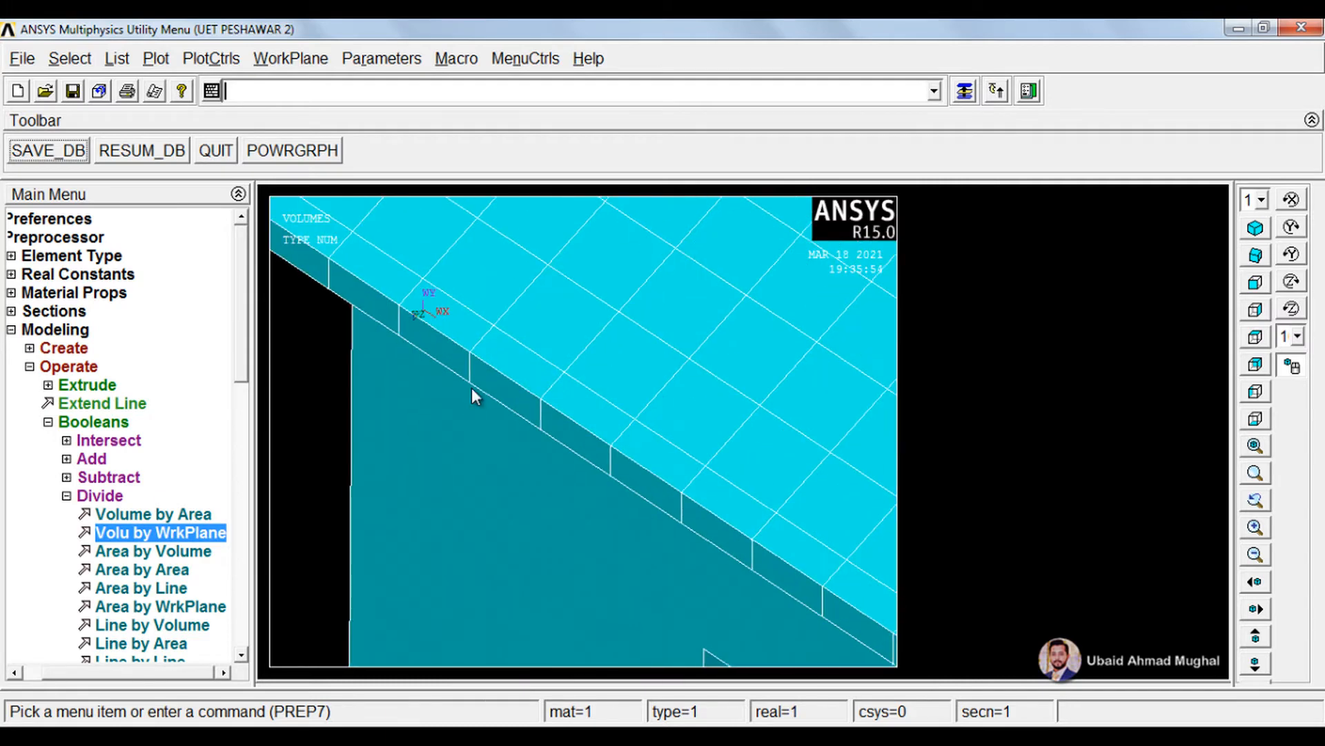
# Rotate the working plane by -90 degrees about its Y axis
pyautogui.click(324, 59)
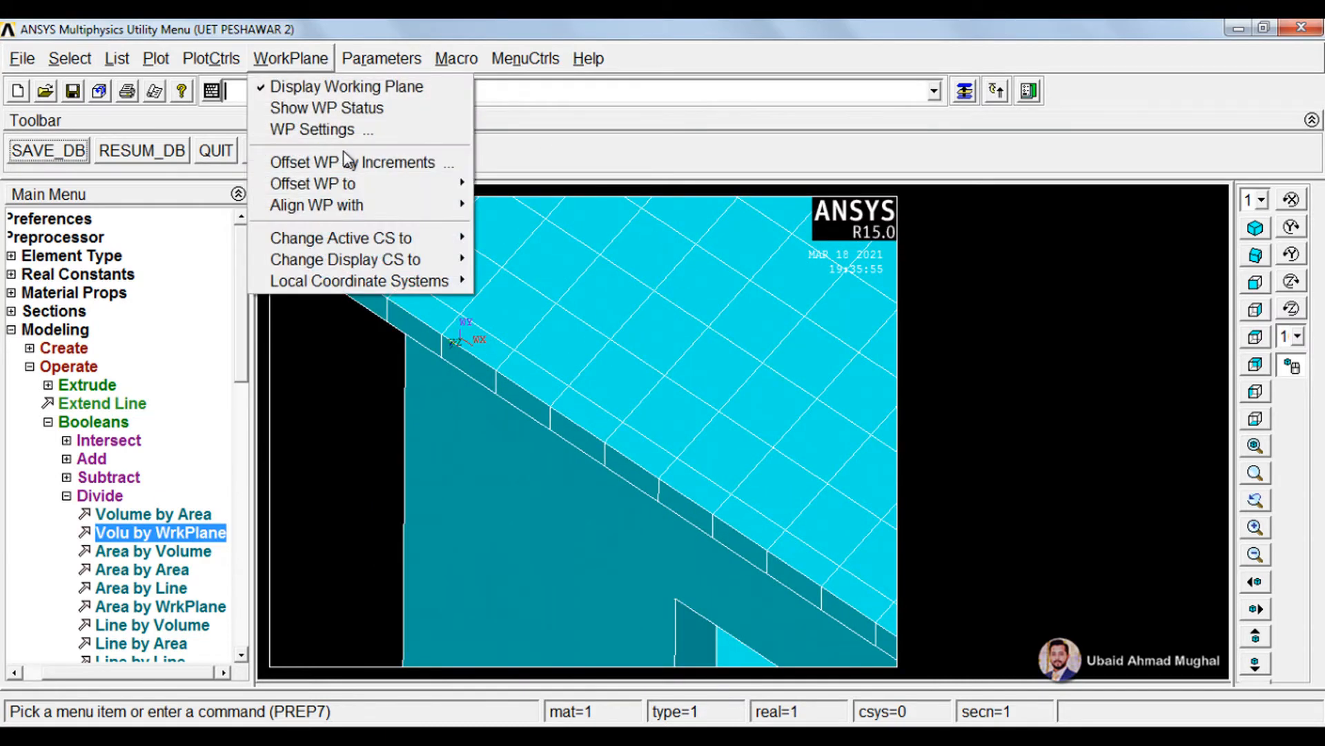
pyautogui.click(359, 166)
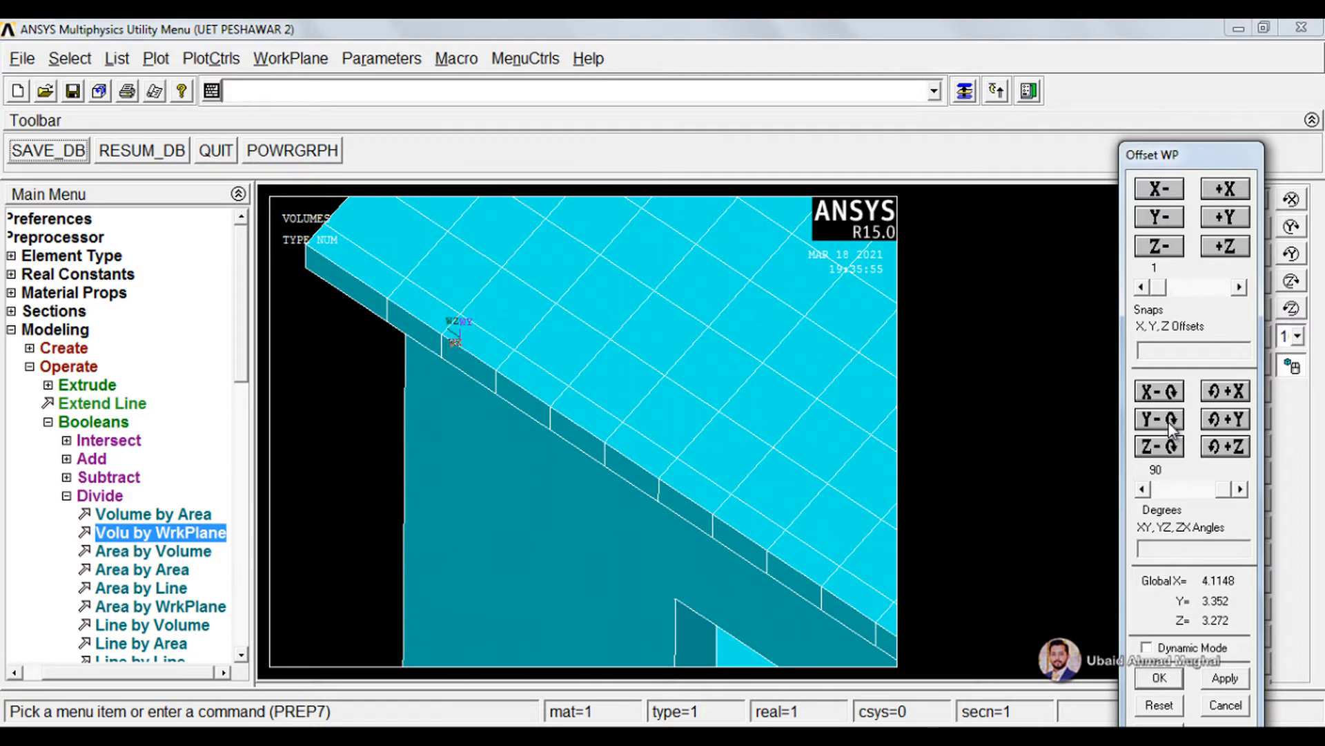
pyautogui.click(1164, 679)
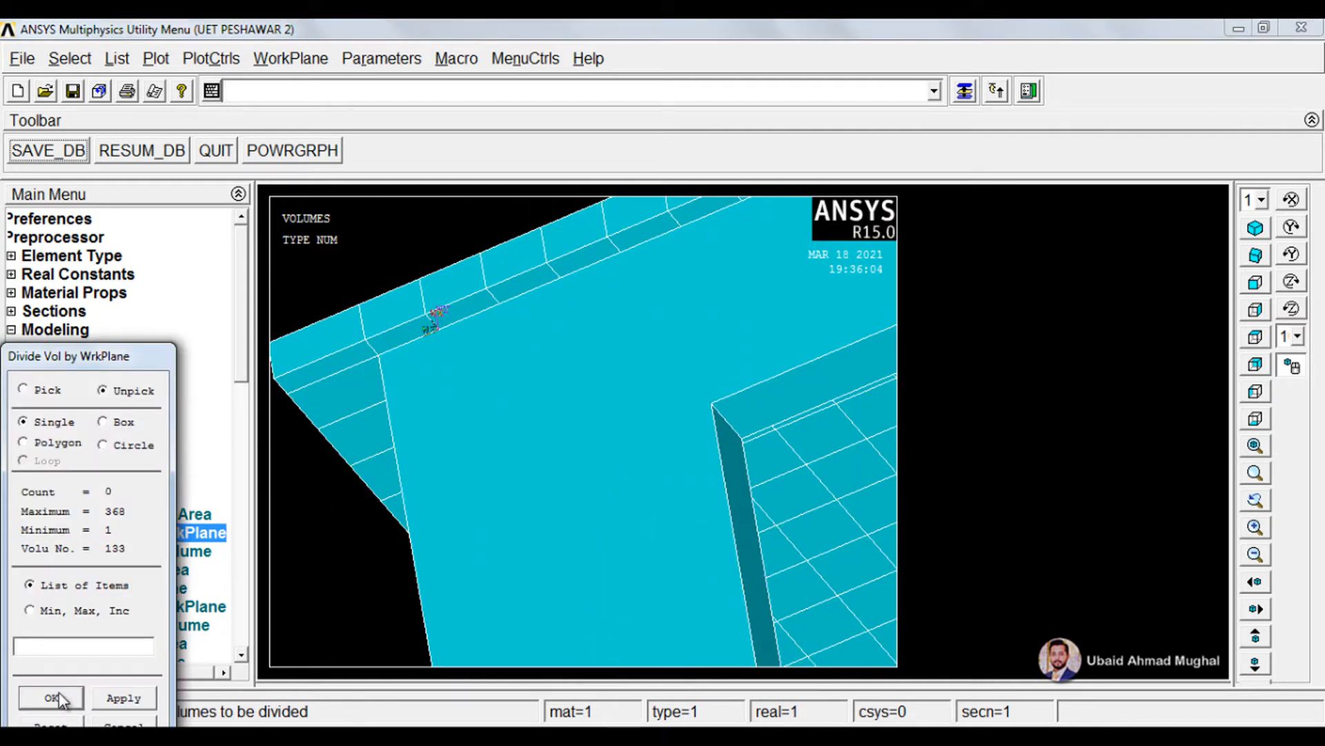
pyautogui.click(131, 724)
pyautogui.moveTo(550, 230); pyautogui.dragTo(665, 375, button='middle')
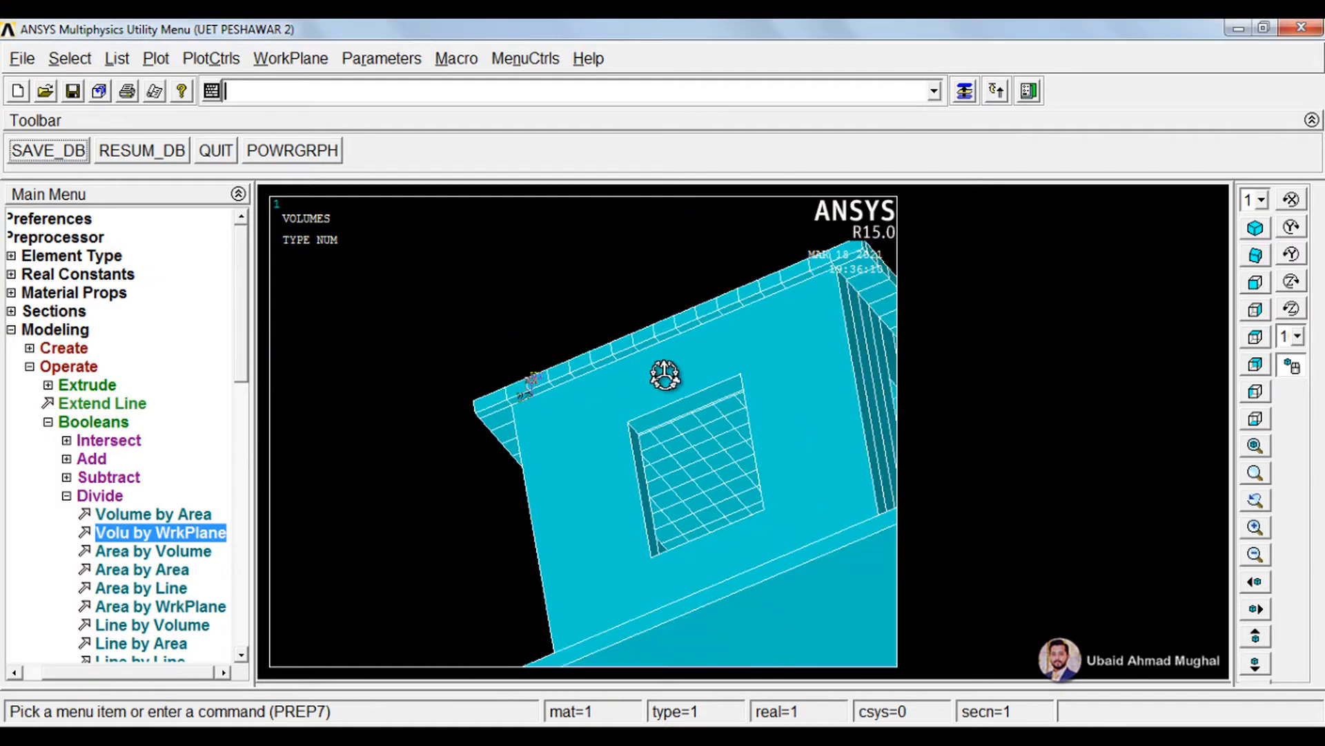
pyautogui.moveTo(620, 389); pyautogui.dragTo(602, 422, button='right')
pyautogui.moveTo(460, 394); pyautogui.dragTo(453, 444, button='right')
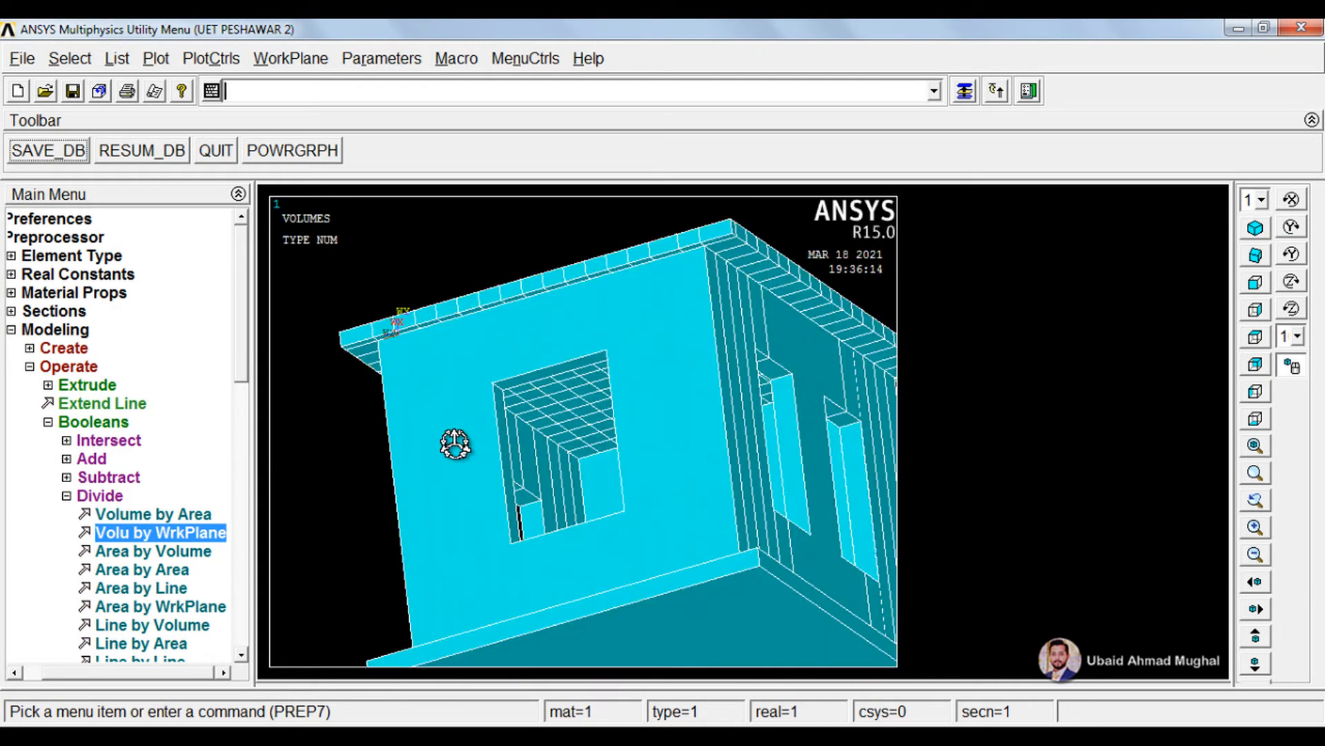
pyautogui.click(207, 534)
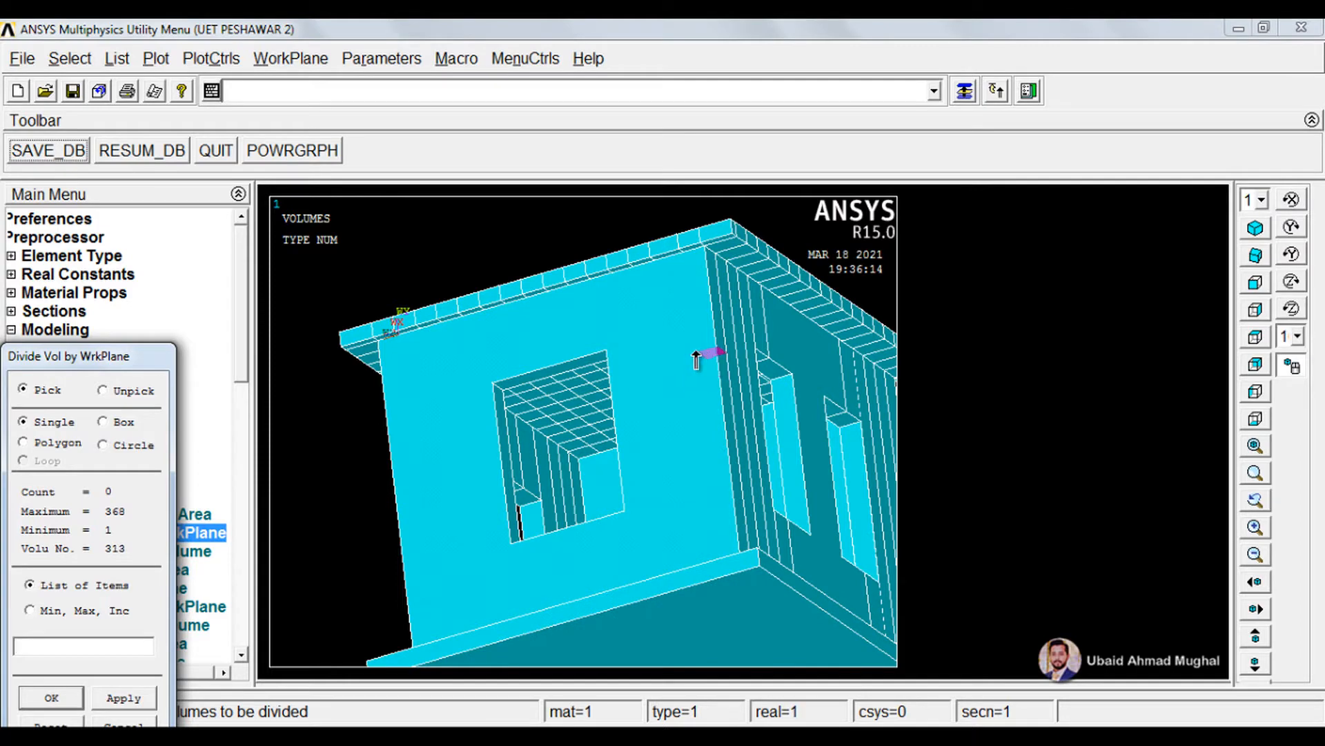
pyautogui.rightClick(470, 564)
pyautogui.click(127, 724)
# Divide the windowed side wall volume by the rotated working plane at the first roof division
pyautogui.keyDown('ctrl'); pyautogui.moveTo(531, 420); pyautogui.dragTo(387, 524, button='right'); pyautogui.keyUp('ctrl')
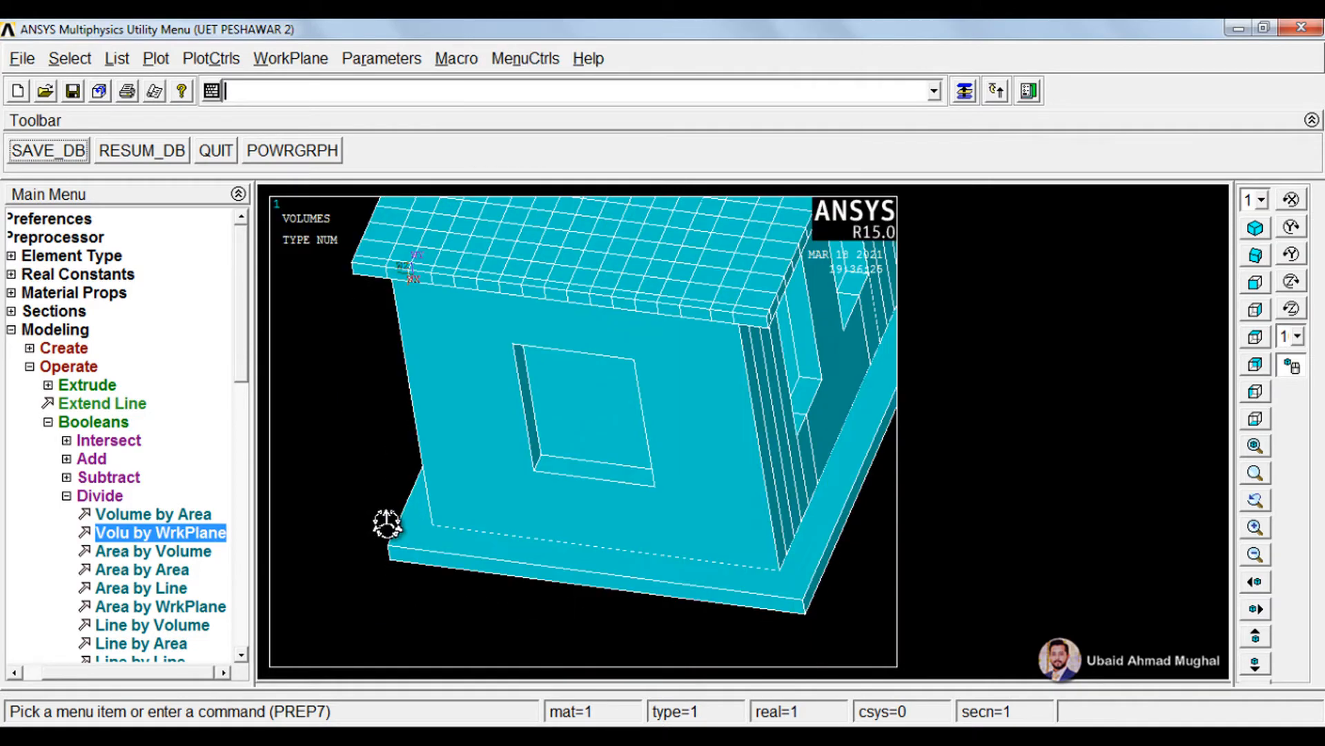
pyautogui.click(207, 535)
pyautogui.moveTo(477, 420); pyautogui.dragTo(558, 509)
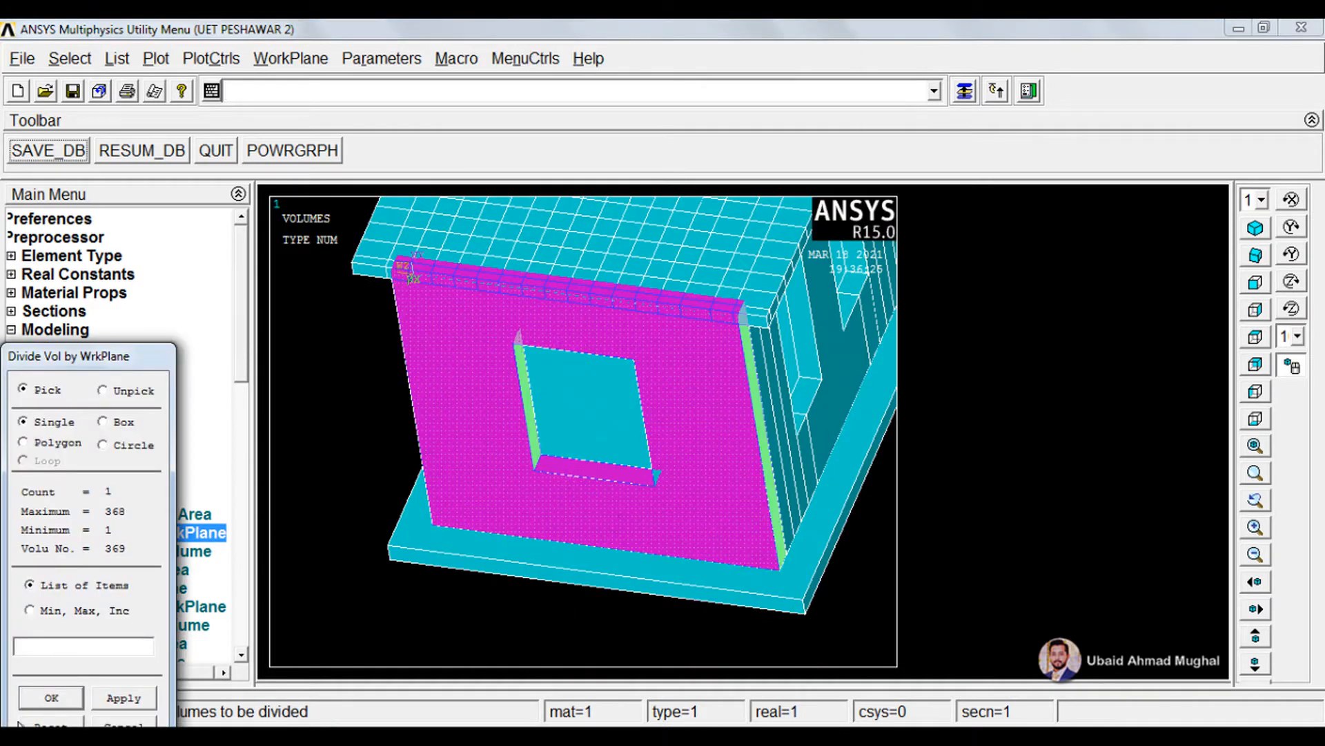
pyautogui.click(56, 697)
pyautogui.scroll(-2, 423, 328)
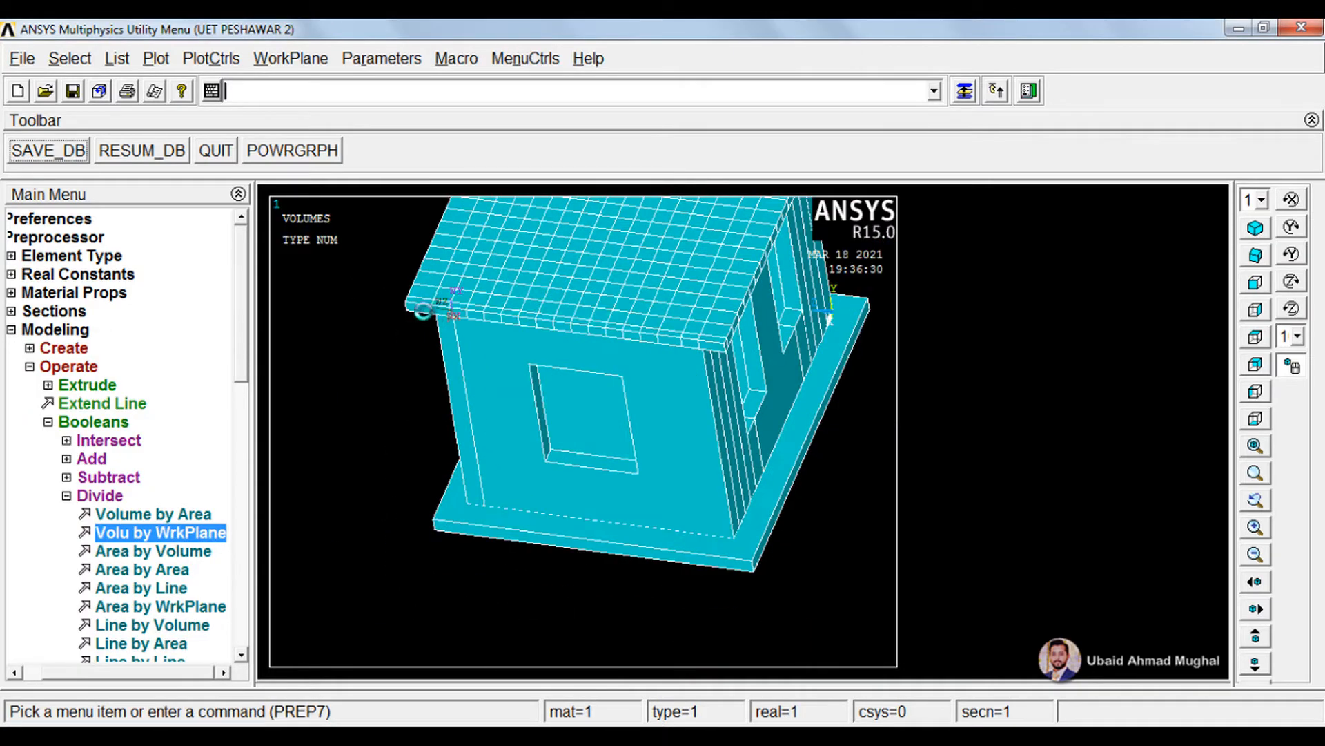
# Offset the working plane one roof division closer to the window, to the next keypoint on the side wall's top edge
pyautogui.scroll(1, 423, 311)
pyautogui.keyDown('ctrl'); pyautogui.moveTo(458, 334); pyautogui.dragTo(450, 253, button='right'); pyautogui.keyUp('ctrl')
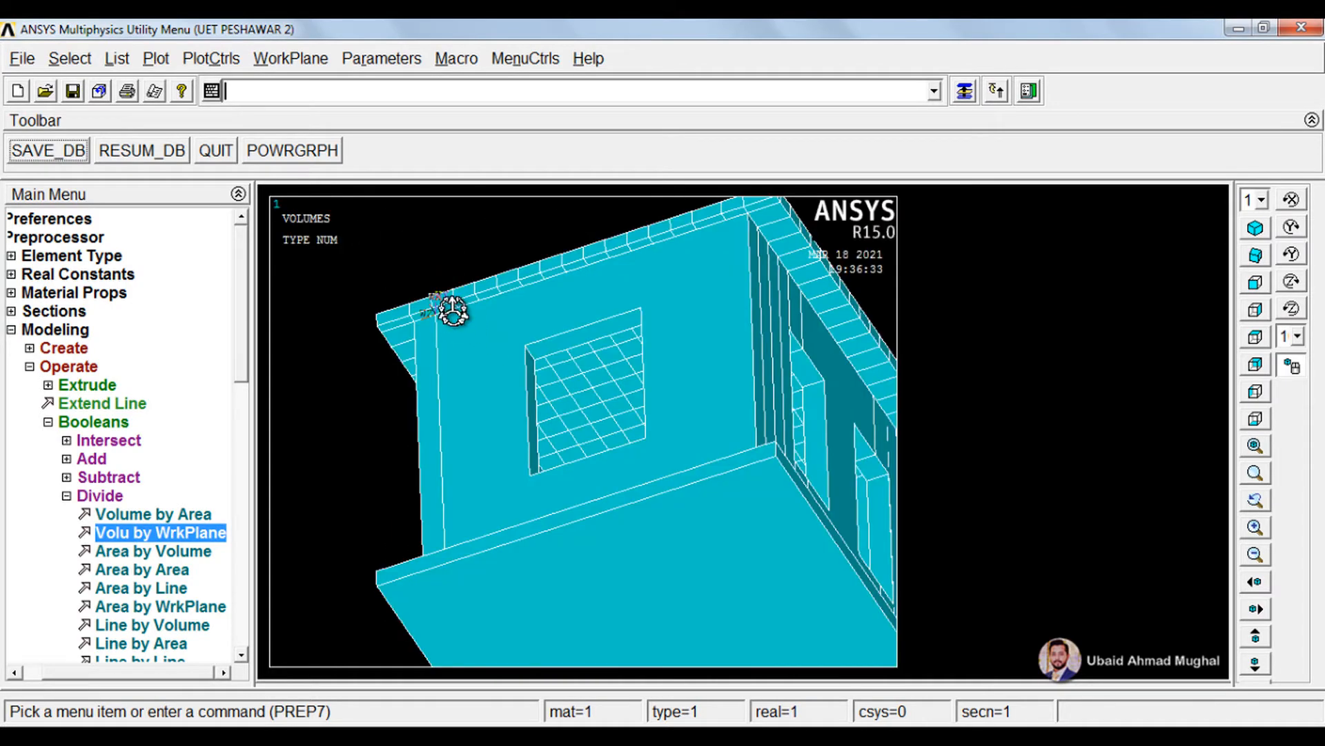
pyautogui.scroll(2, 452, 309)
pyautogui.click(262, 67)
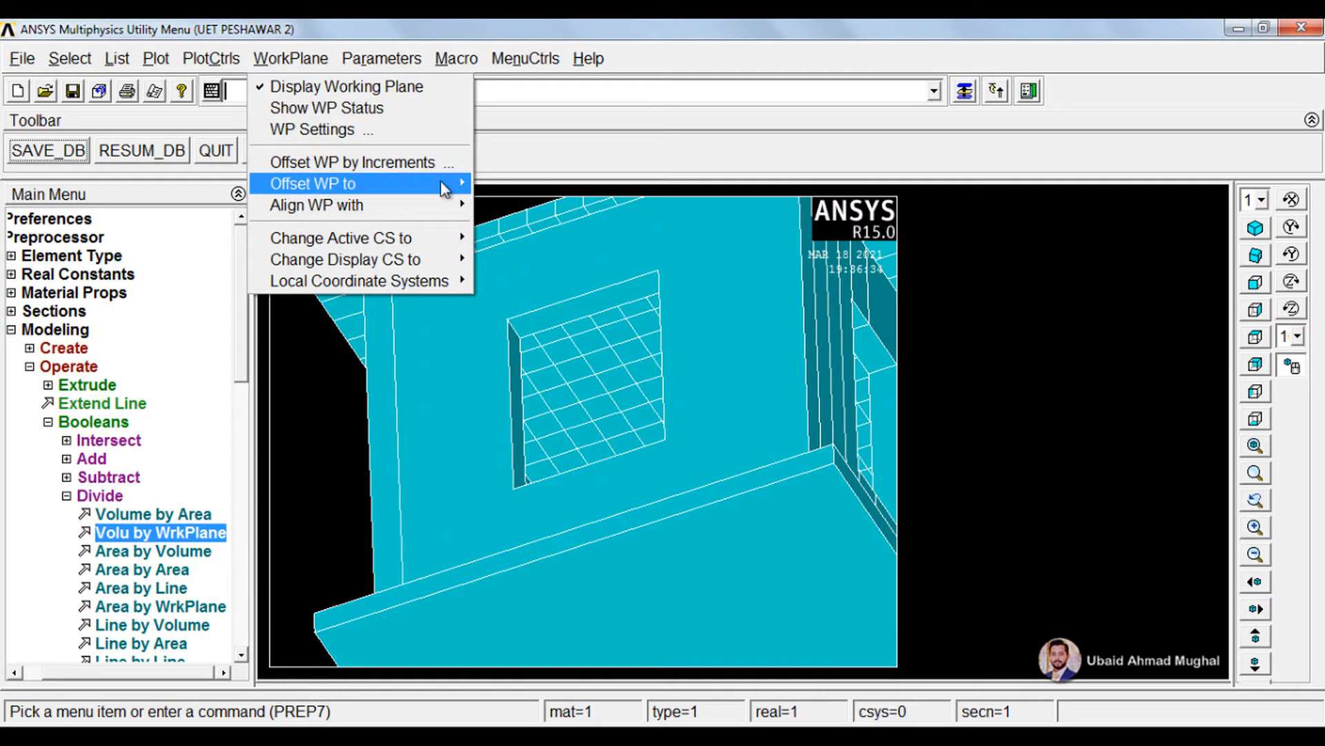
pyautogui.click(507, 183)
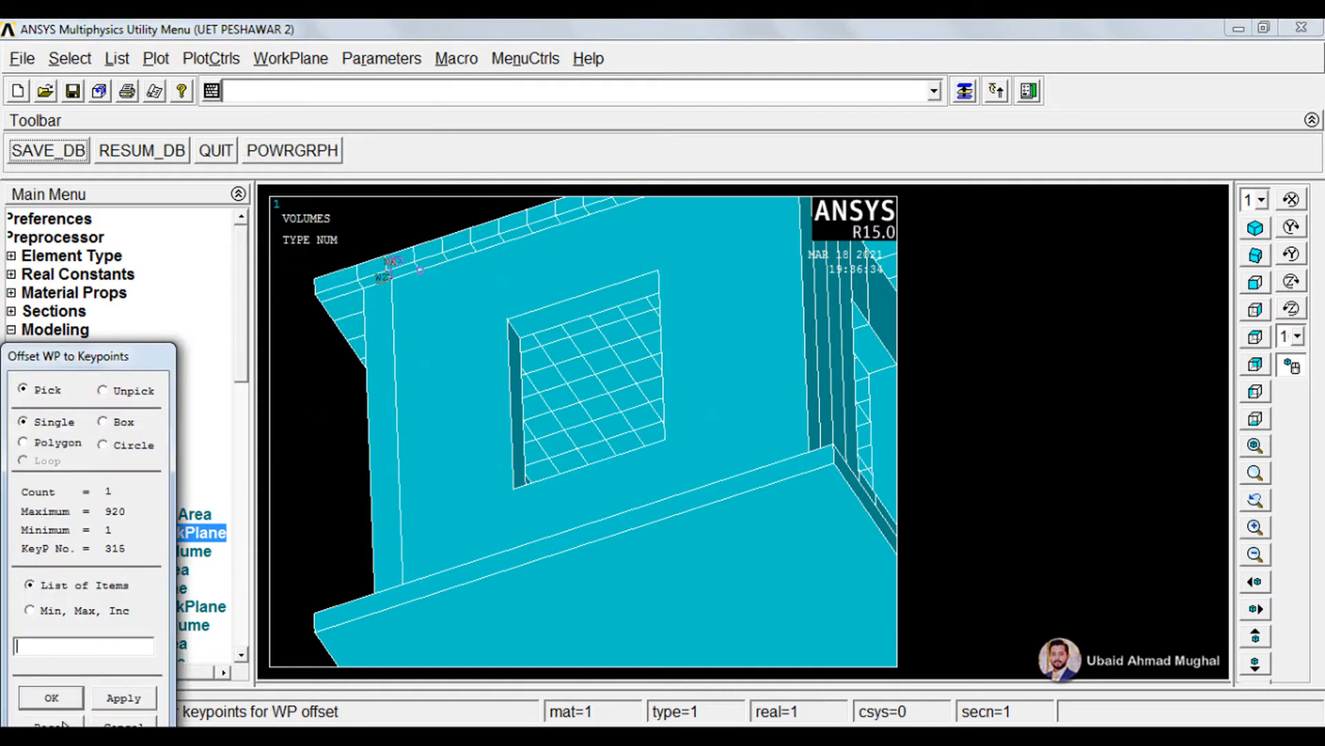
pyautogui.click(65, 692)
pyautogui.keyDown('ctrl'); pyautogui.moveTo(475, 390); pyautogui.dragTo(470, 486, button='right'); pyautogui.keyUp('ctrl')
pyautogui.click(195, 536)
pyautogui.moveTo(543, 506)
pyautogui.mouseDown()
pyautogui.moveTo(593, 553)
pyautogui.moveTo(679, 532)
pyautogui.moveTo(778, 375)
pyautogui.moveTo(464, 260)
pyautogui.moveTo(602, 630)
pyautogui.moveTo(854, 556)
pyautogui.mouseUp()
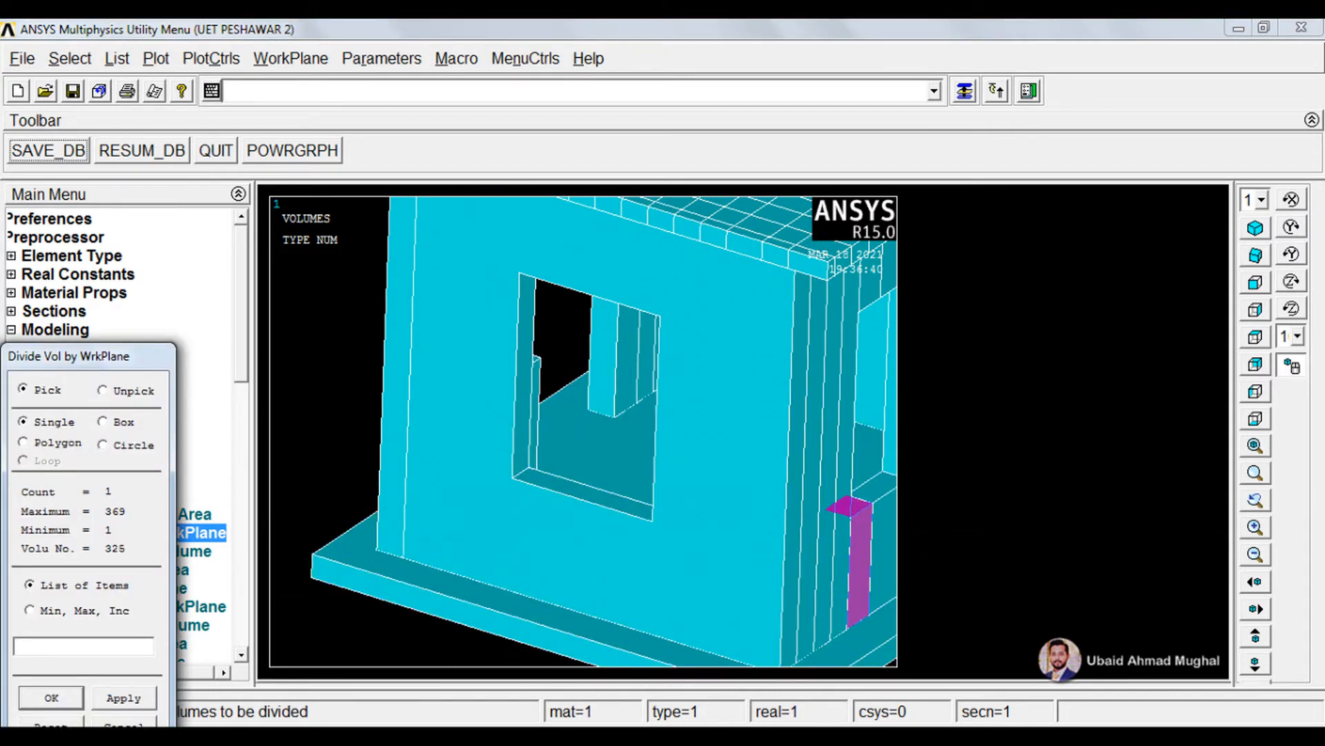
pyautogui.click(132, 722)
# Divide the remaining windowed side wall volume by the working plane at the second roof division
pyautogui.scroll(-3, 509, 346)
pyautogui.keyDown('ctrl'); pyautogui.moveTo(542, 383); pyautogui.dragTo(550, 481); pyautogui.keyUp('ctrl')
pyautogui.click(178, 532)
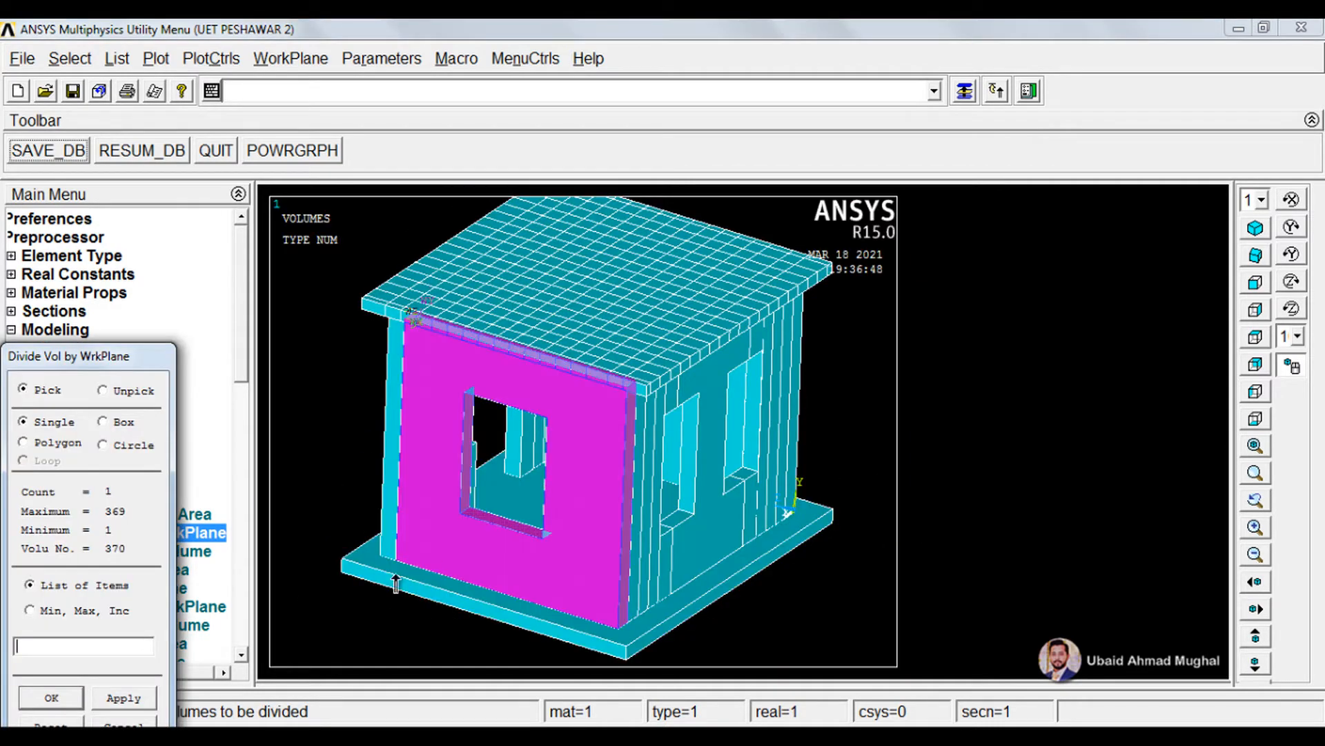
pyautogui.click(43, 699)
pyautogui.rightClick(435, 345)
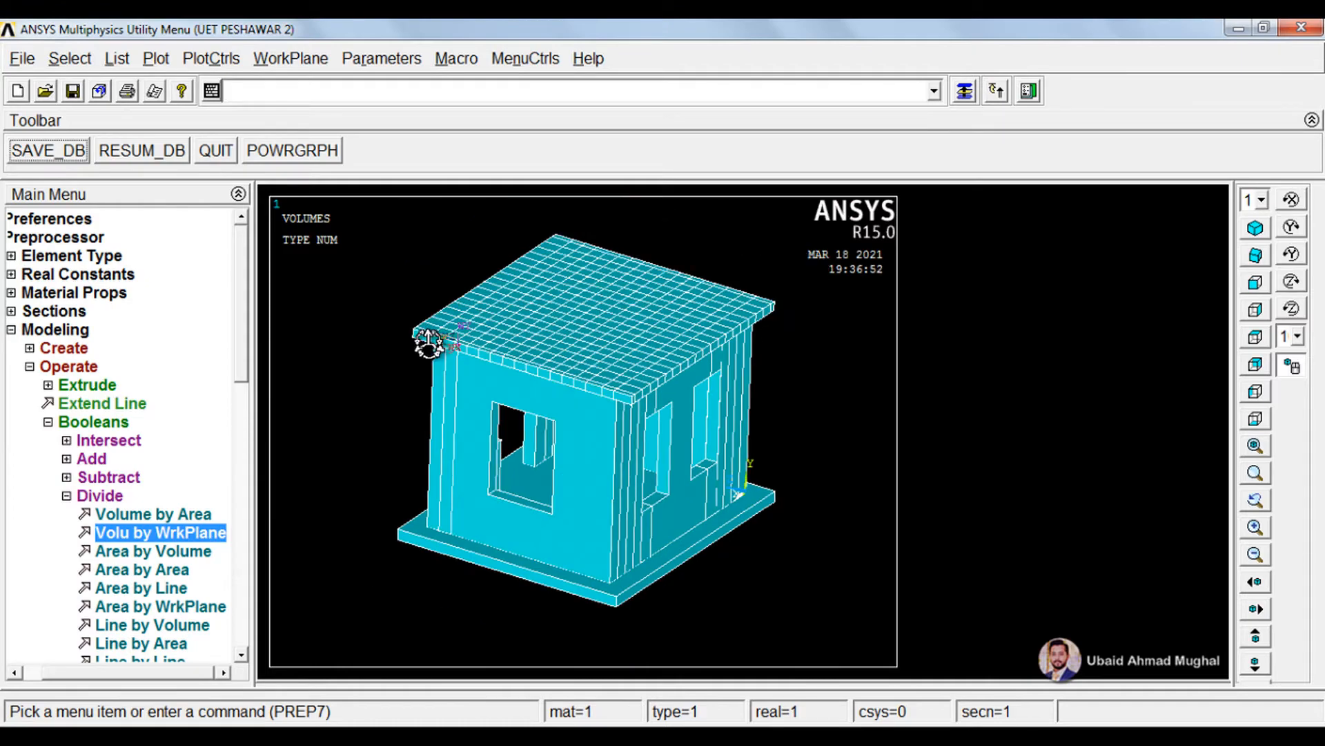
# Offset the working plane to the third roof-division keypoint on the windowed side wall's top edge
pyautogui.moveTo(436, 344)
pyautogui.mouseDown(button='right')
pyautogui.moveTo(432, 320)
pyautogui.moveTo(410, 309)
pyautogui.mouseUp(button='right')
pyautogui.scroll(2, 432, 320)
pyautogui.scroll(3, 525, 350)
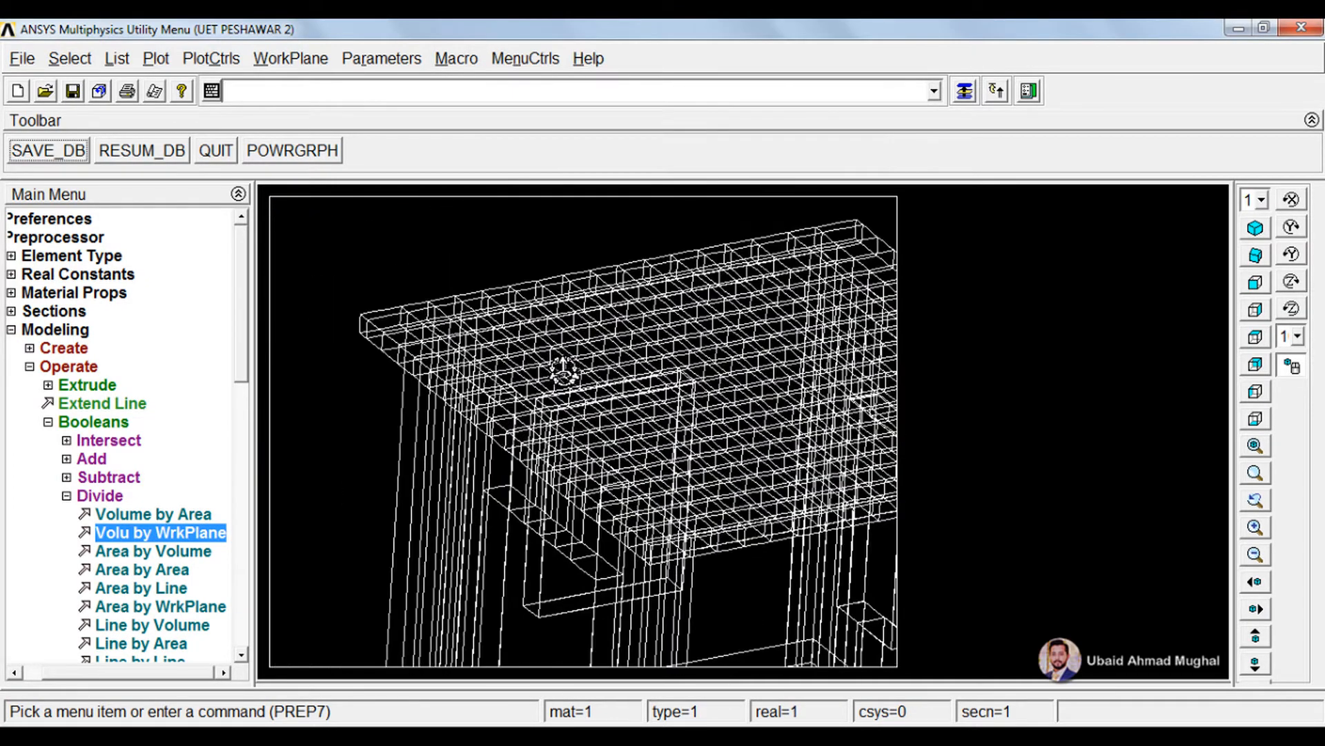
pyautogui.click(277, 55)
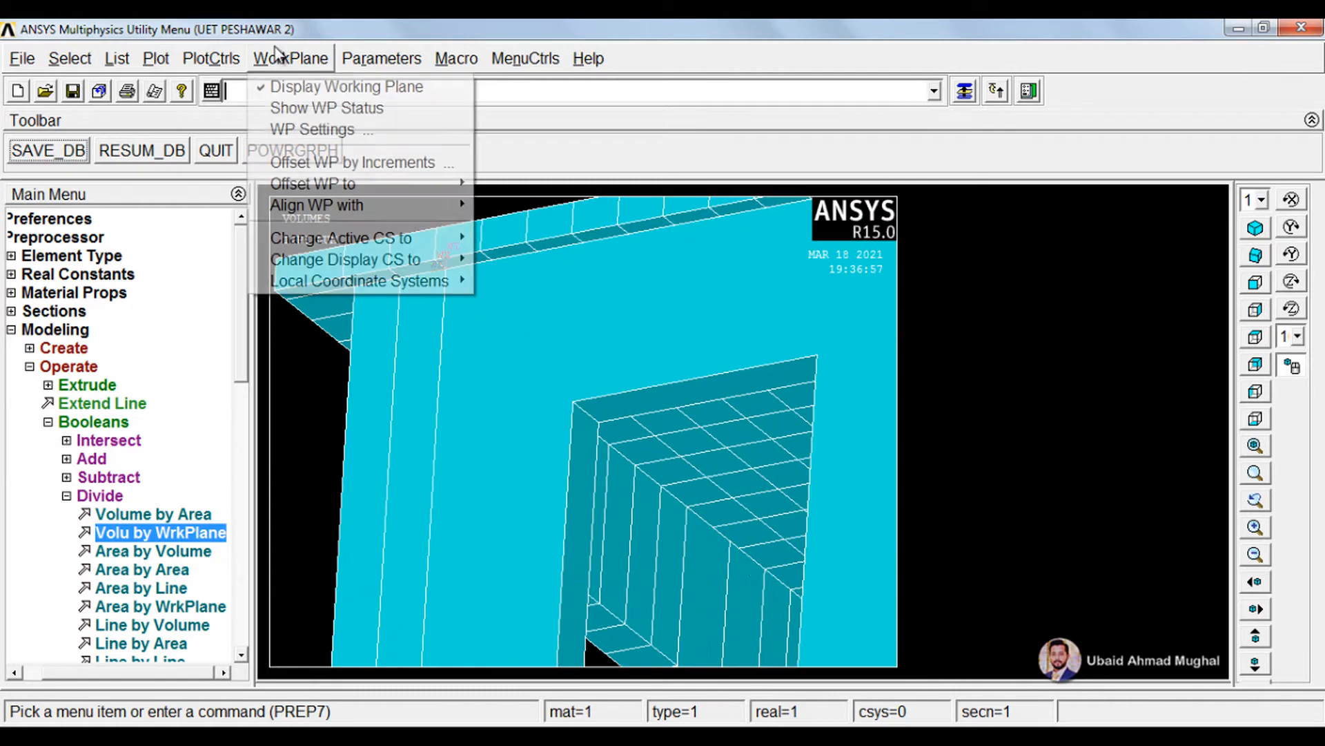
pyautogui.click(226, 60)
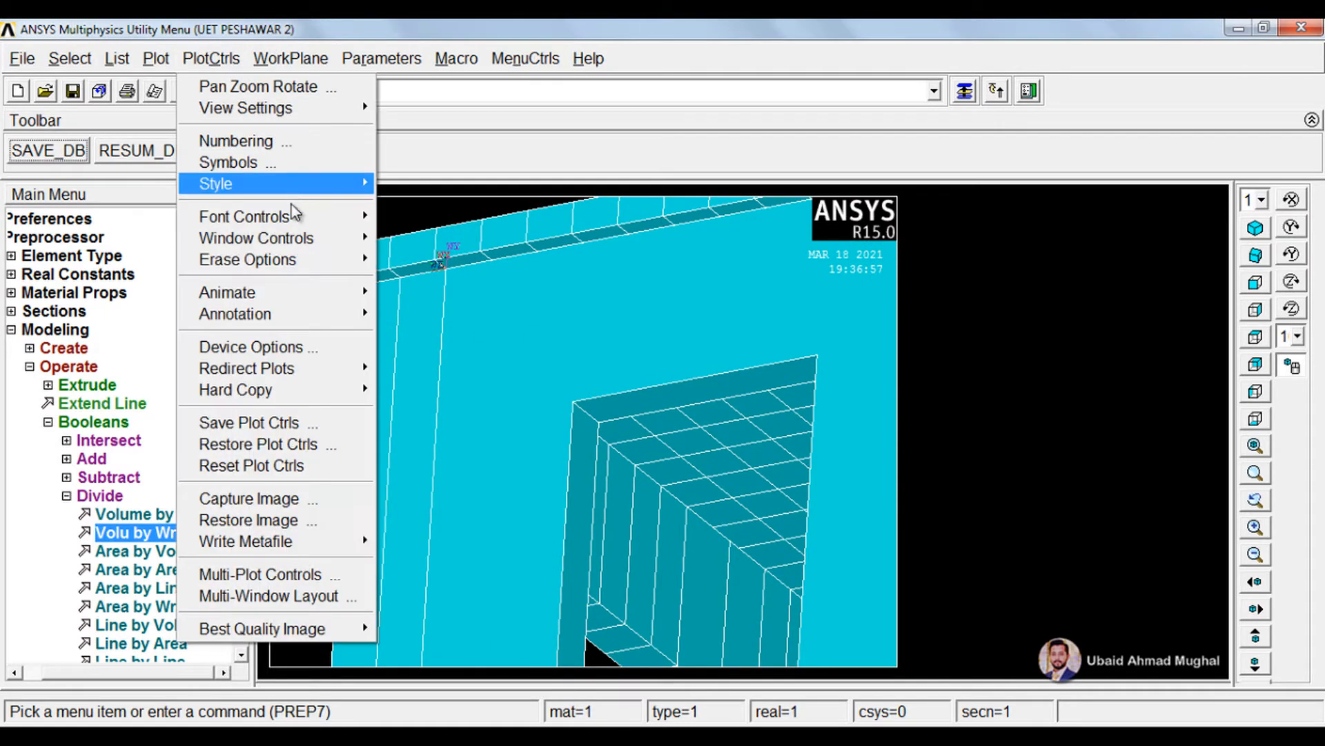
pyautogui.click(287, 54)
pyautogui.moveTo(359, 184)
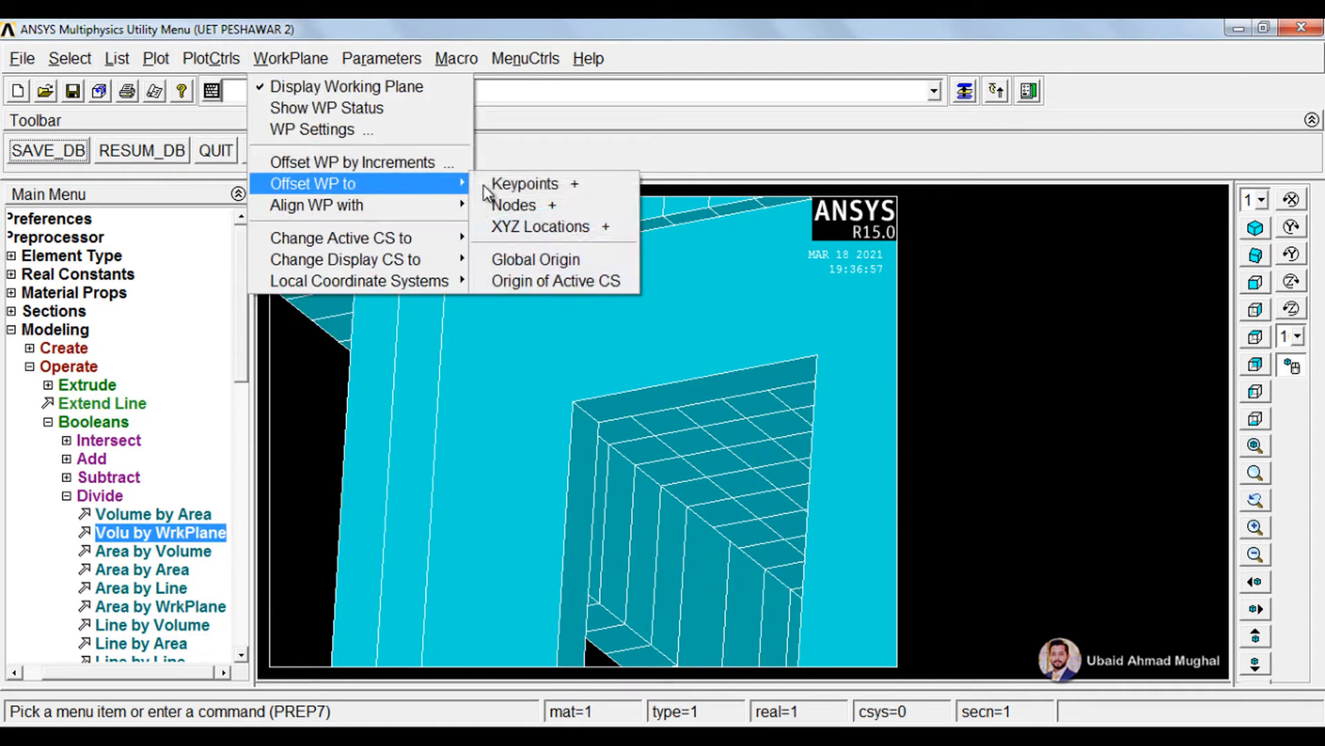
pyautogui.click(522, 182)
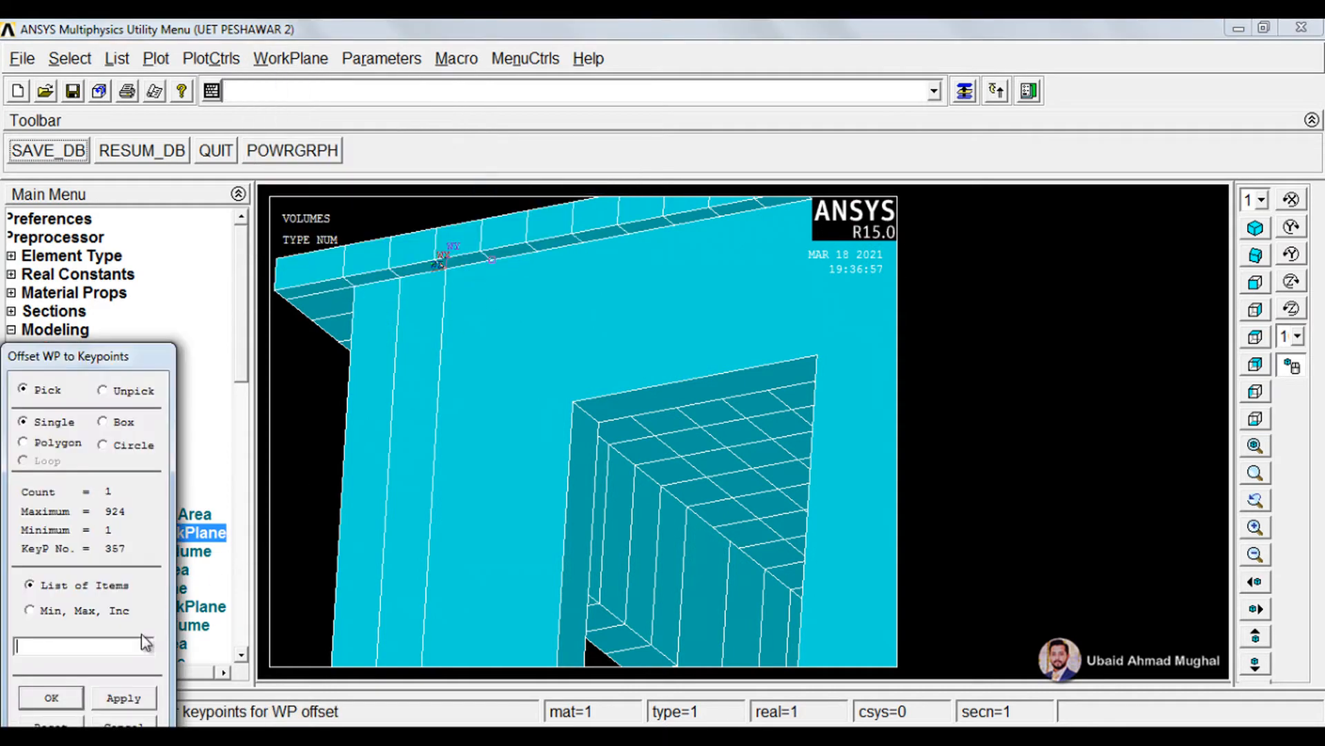
pyautogui.click(51, 697)
# Divide the windowed side wall volume containing the window by the working plane at the third roof division
pyautogui.keyDown('ctrl'); pyautogui.moveTo(444, 359); pyautogui.dragTo(630, 311, button='middle'); pyautogui.keyUp('ctrl')
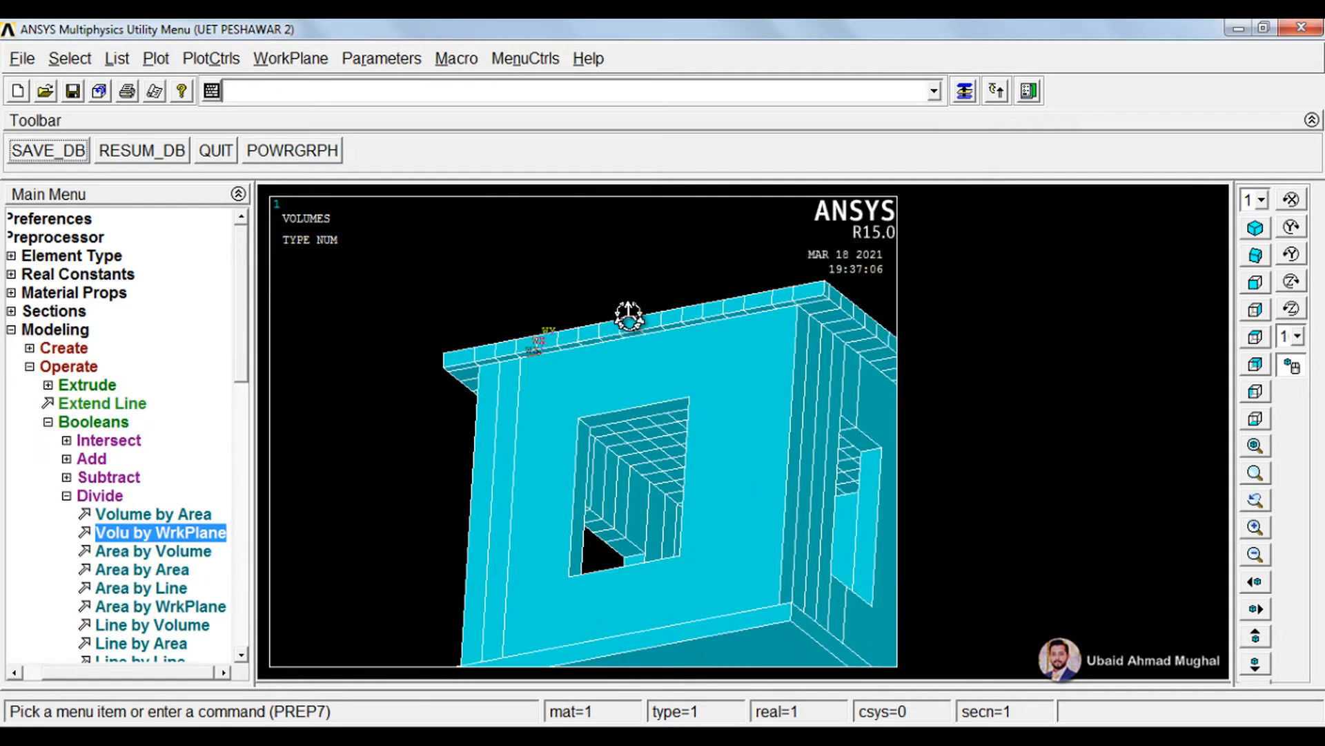
pyautogui.keyDown('ctrl'); pyautogui.moveTo(630, 311); pyautogui.dragTo(728, 426, button='right'); pyautogui.keyUp('ctrl')
pyautogui.keyDown('ctrl'); pyautogui.moveTo(727, 426); pyautogui.dragTo(568, 443); pyautogui.keyUp('ctrl')
pyautogui.click(187, 535)
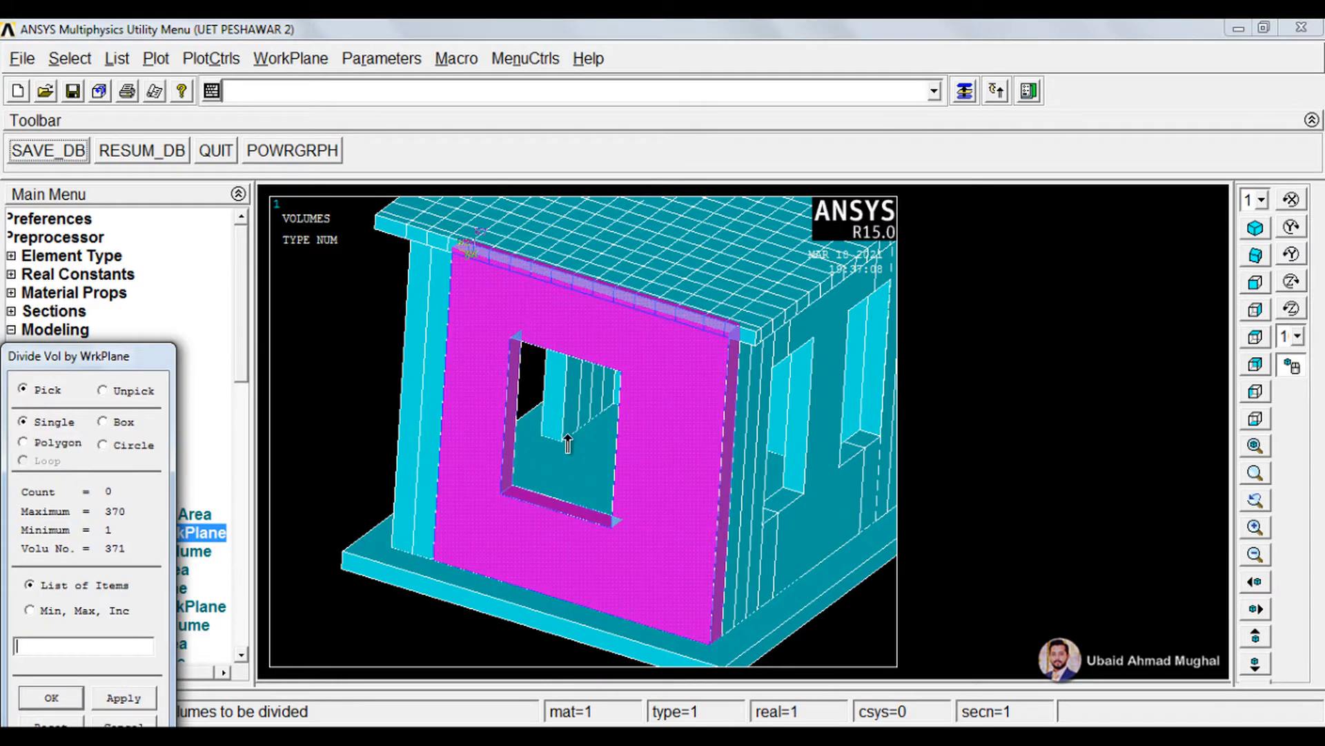
pyautogui.click(115, 684)
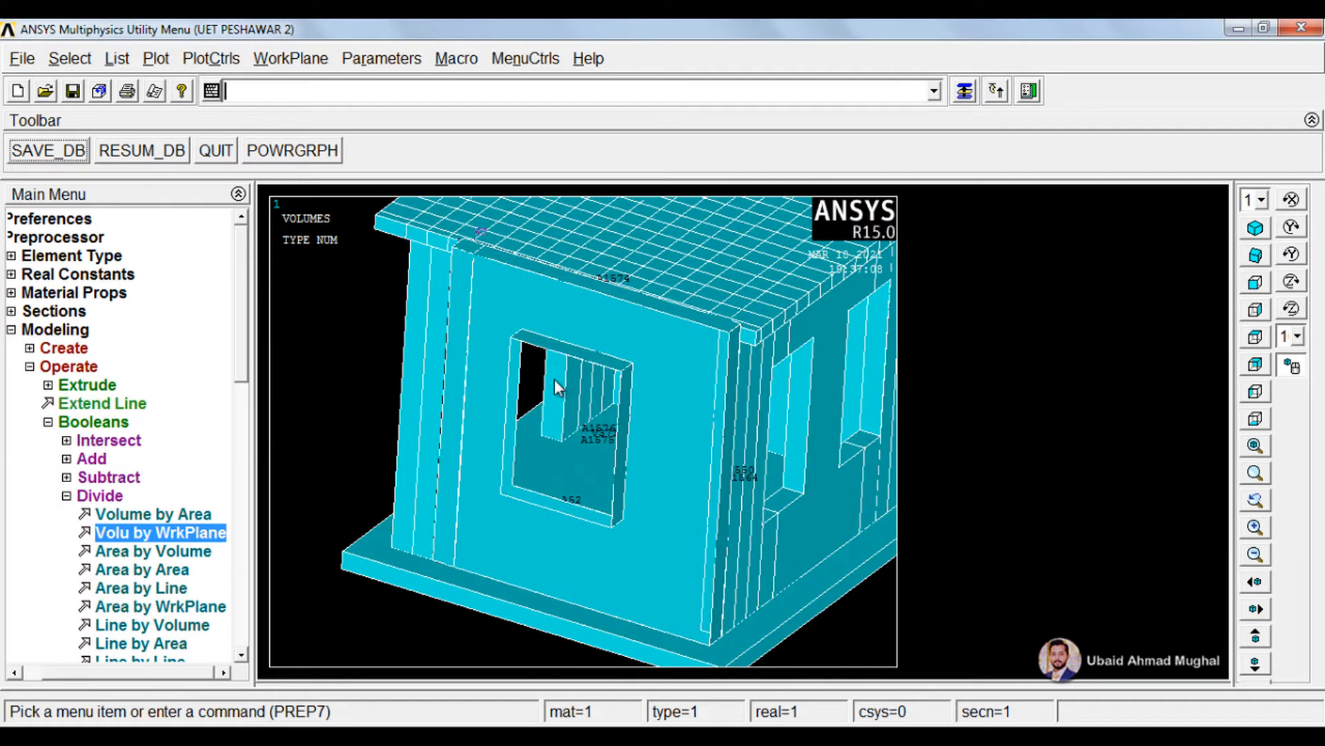
# Offset the working plane one more roof division toward the window, to the fourth keypoint on the side wall's top edge
pyautogui.keyDown('ctrl'); pyautogui.moveTo(552, 349); pyautogui.dragTo(507, 350, button='right'); pyautogui.keyUp('ctrl')
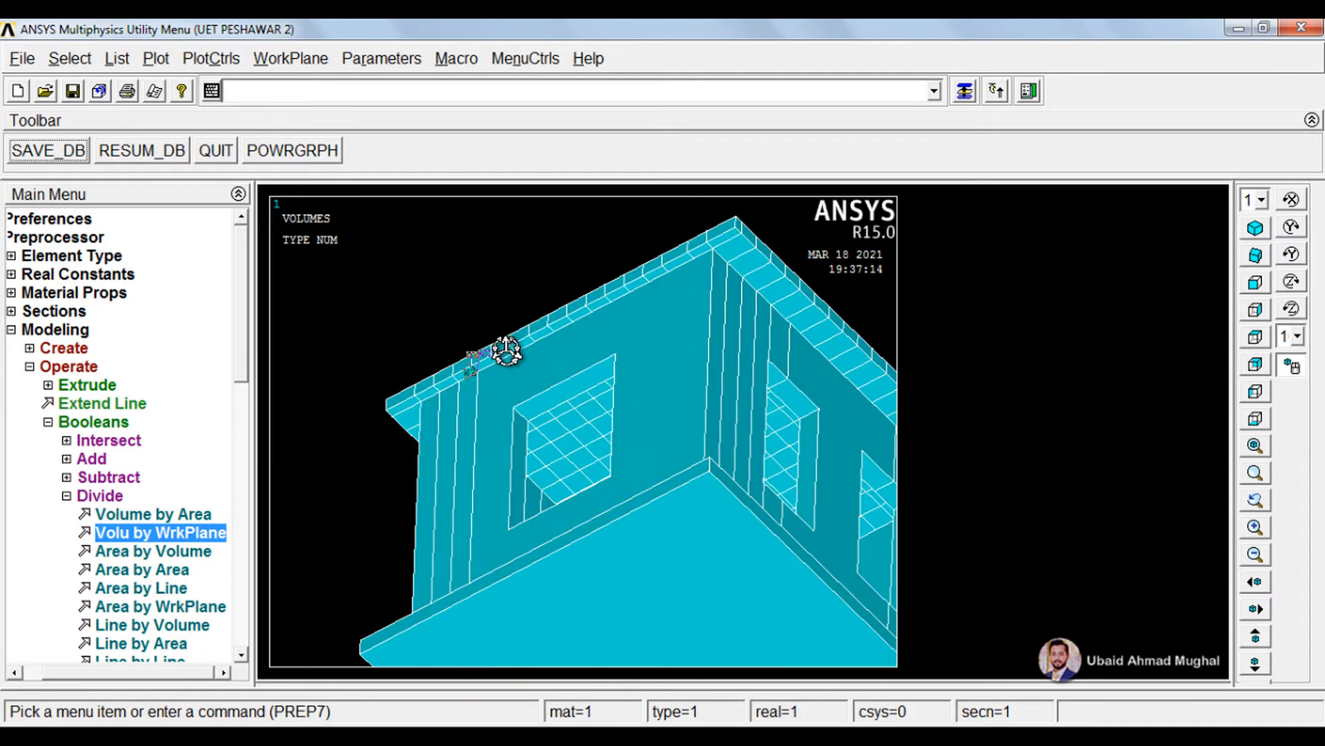
pyautogui.scroll(2, 506, 350)
pyautogui.click(304, 59)
pyautogui.moveTo(463, 185)
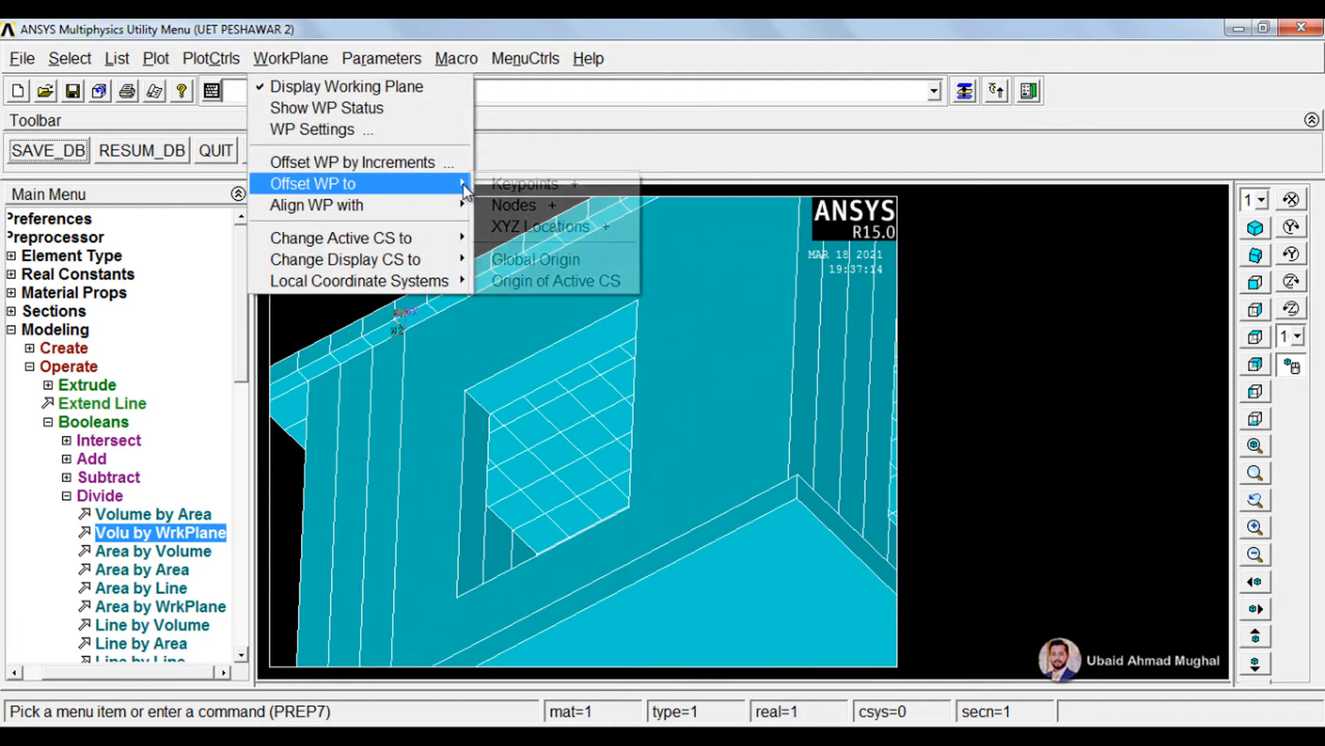
pyautogui.click(526, 184)
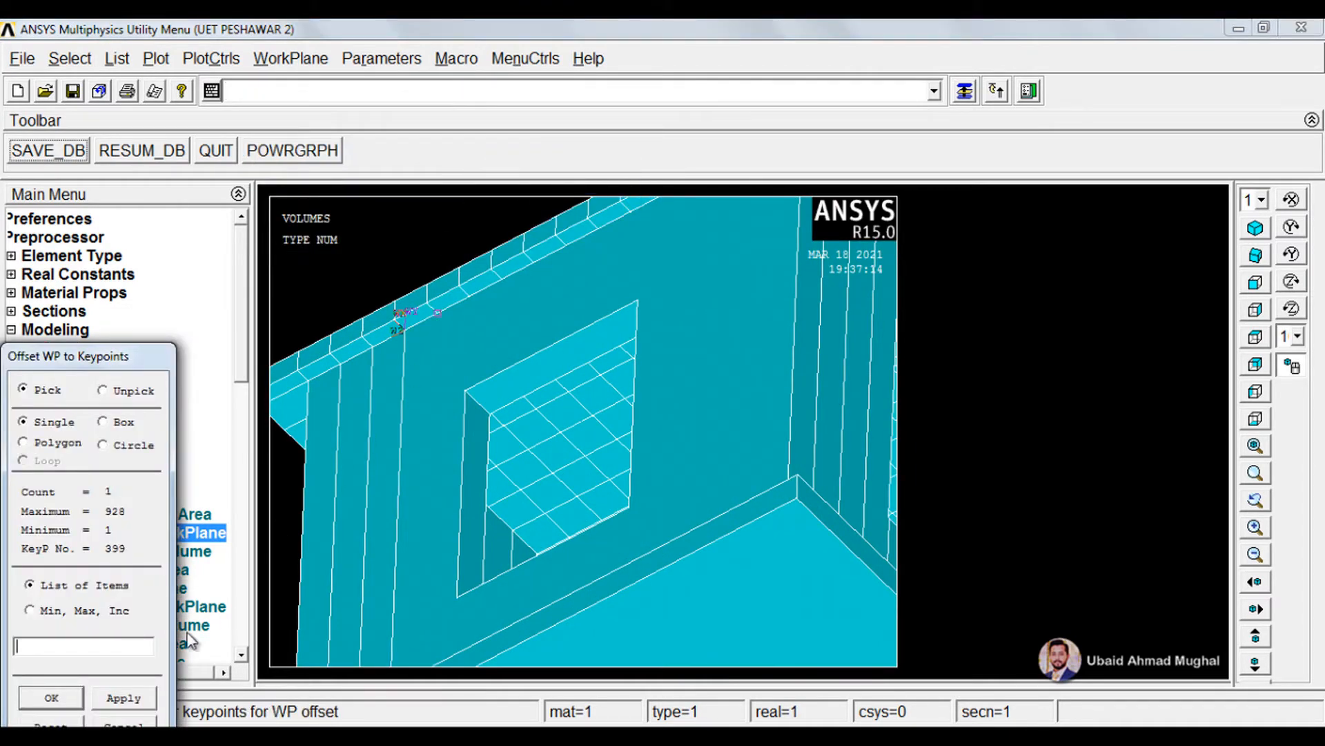
pyautogui.click(52, 697)
# Divide the remaining side wall volume around the window by the working plane at the fourth roof division
pyautogui.keyDown('ctrl'); pyautogui.moveTo(536, 310); pyautogui.dragTo(504, 439, button='right'); pyautogui.keyUp('ctrl')
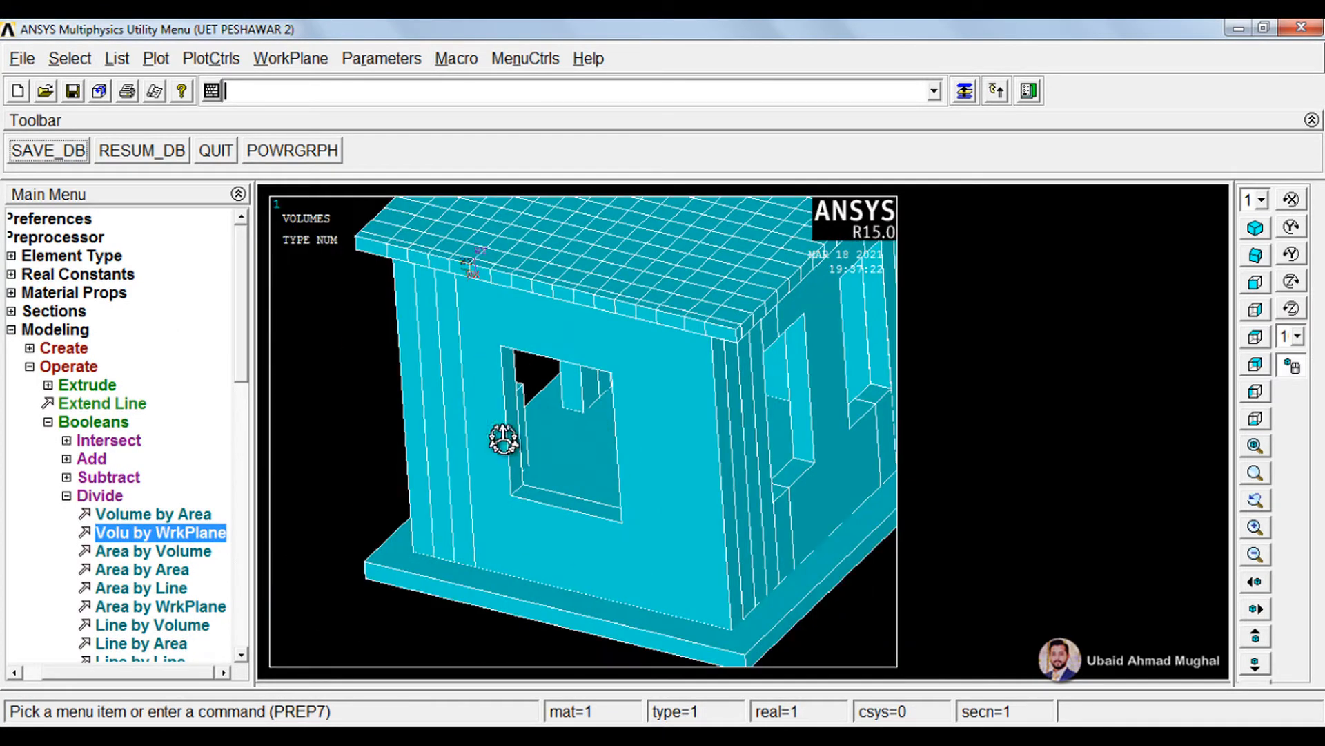
pyautogui.click(204, 533)
pyautogui.moveTo(523, 282); pyautogui.dragTo(655, 438)
pyautogui.click(83, 696)
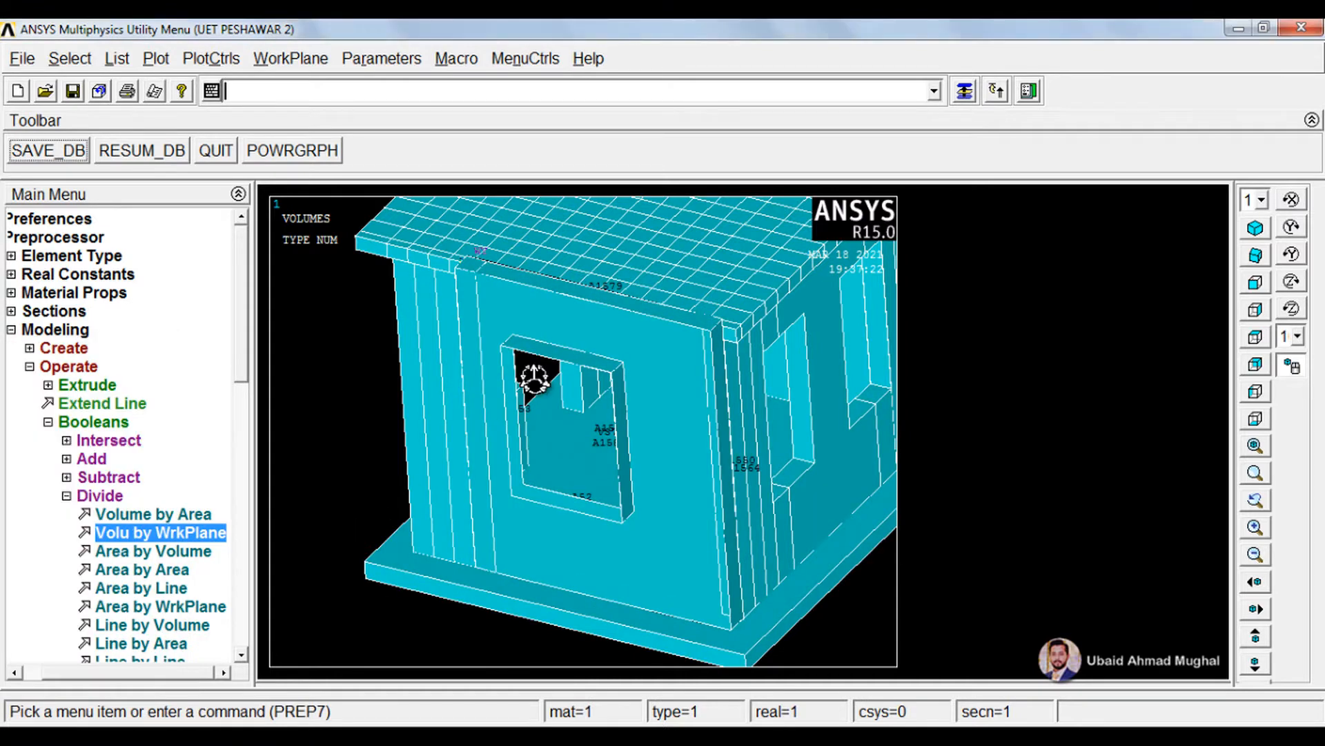
# Save the model database
pyautogui.moveTo(533, 377)
pyautogui.keyDown('ctrl'); pyautogui.mouseDown(button='right')
pyautogui.moveTo(539, 354)
pyautogui.moveTo(529, 385)
pyautogui.moveTo(503, 362)
pyautogui.moveTo(571, 400)
pyautogui.moveTo(557, 374)
pyautogui.mouseUp(button='right'); pyautogui.keyUp('ctrl')
pyautogui.scroll(2, 515, 371)
pyautogui.scroll(-1, 515, 372)
pyautogui.scroll(1, 554, 368)
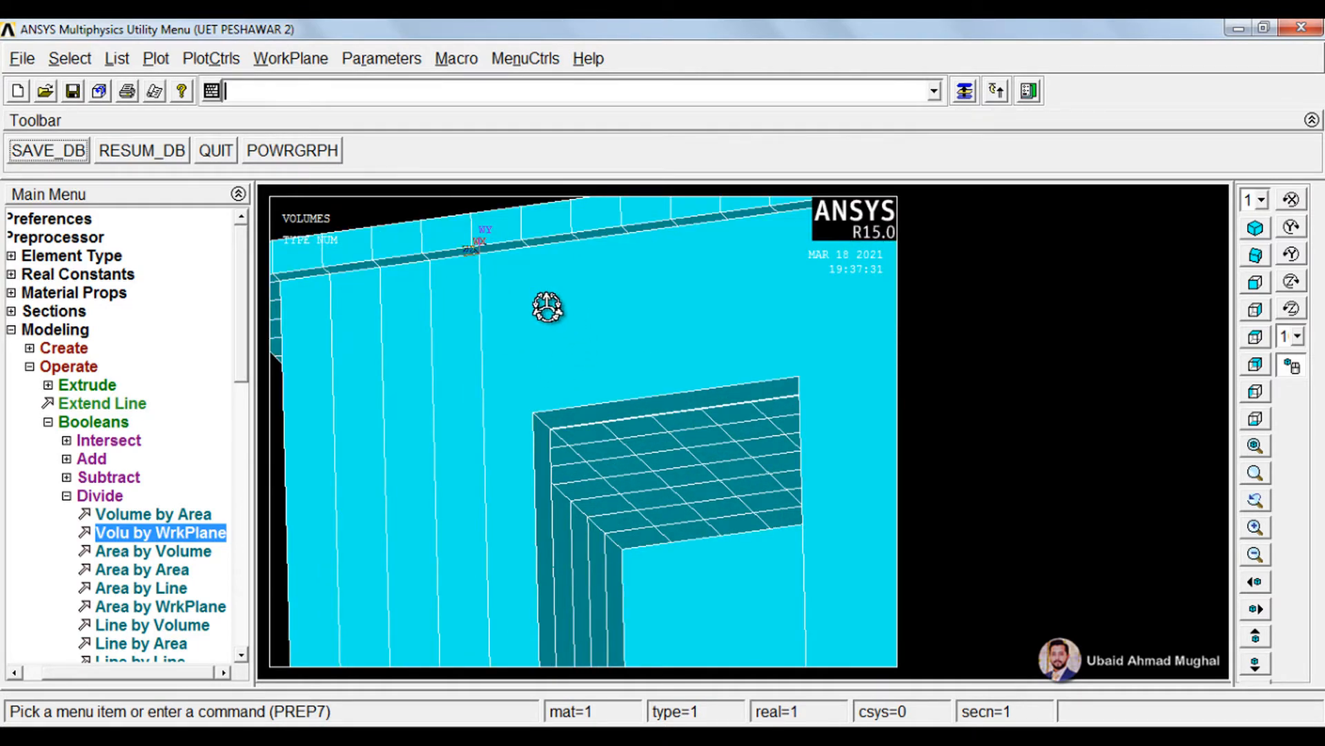
pyautogui.click(65, 151)
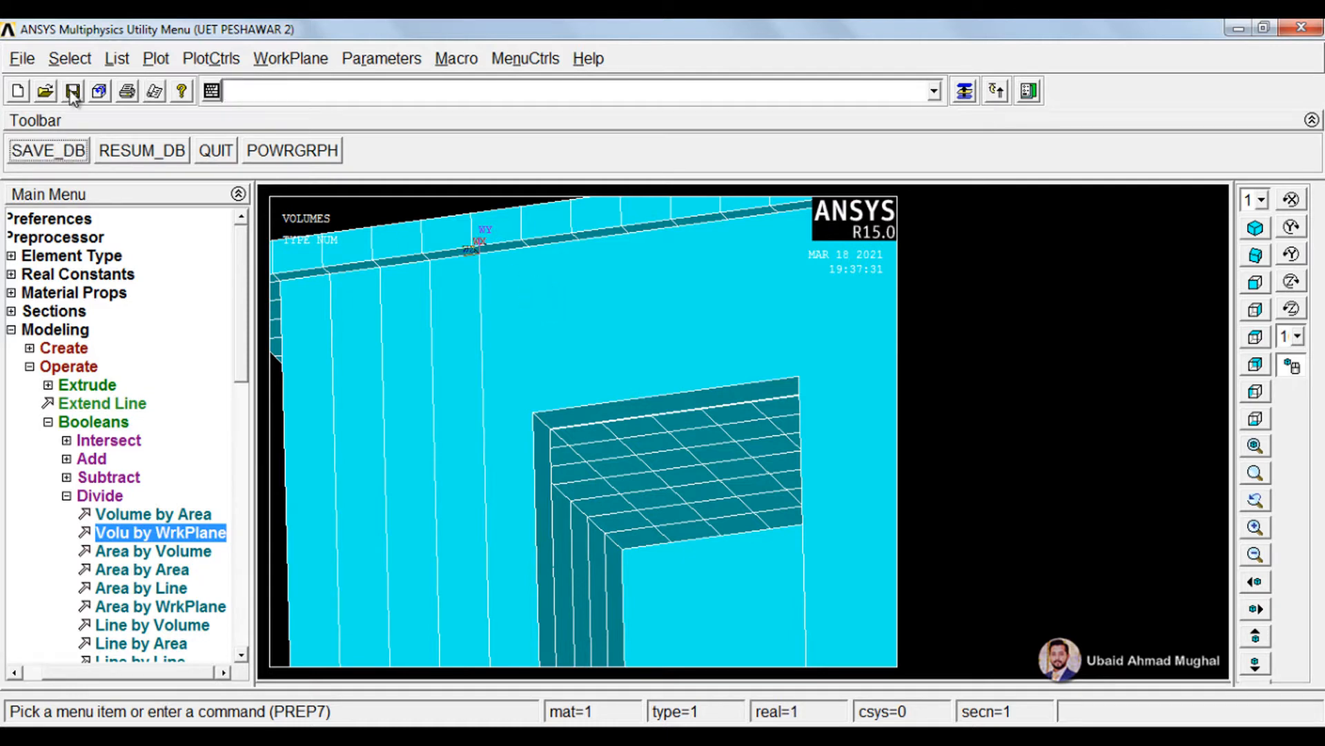
# Measure the keypoint distance between the fourth roof division and the next one on the side wall's top edge
pyautogui.click(29, 367)
pyautogui.click(110, 440)
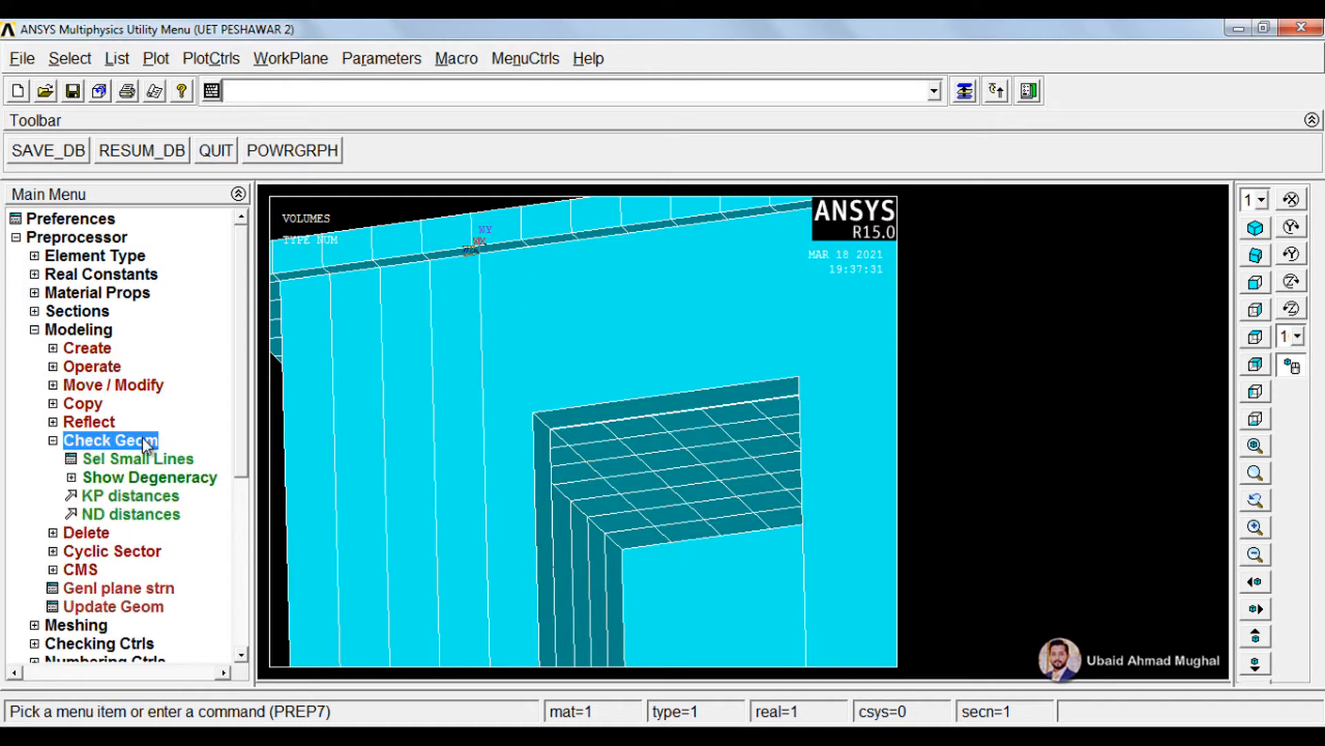
pyautogui.click(131, 496)
pyautogui.click(479, 257)
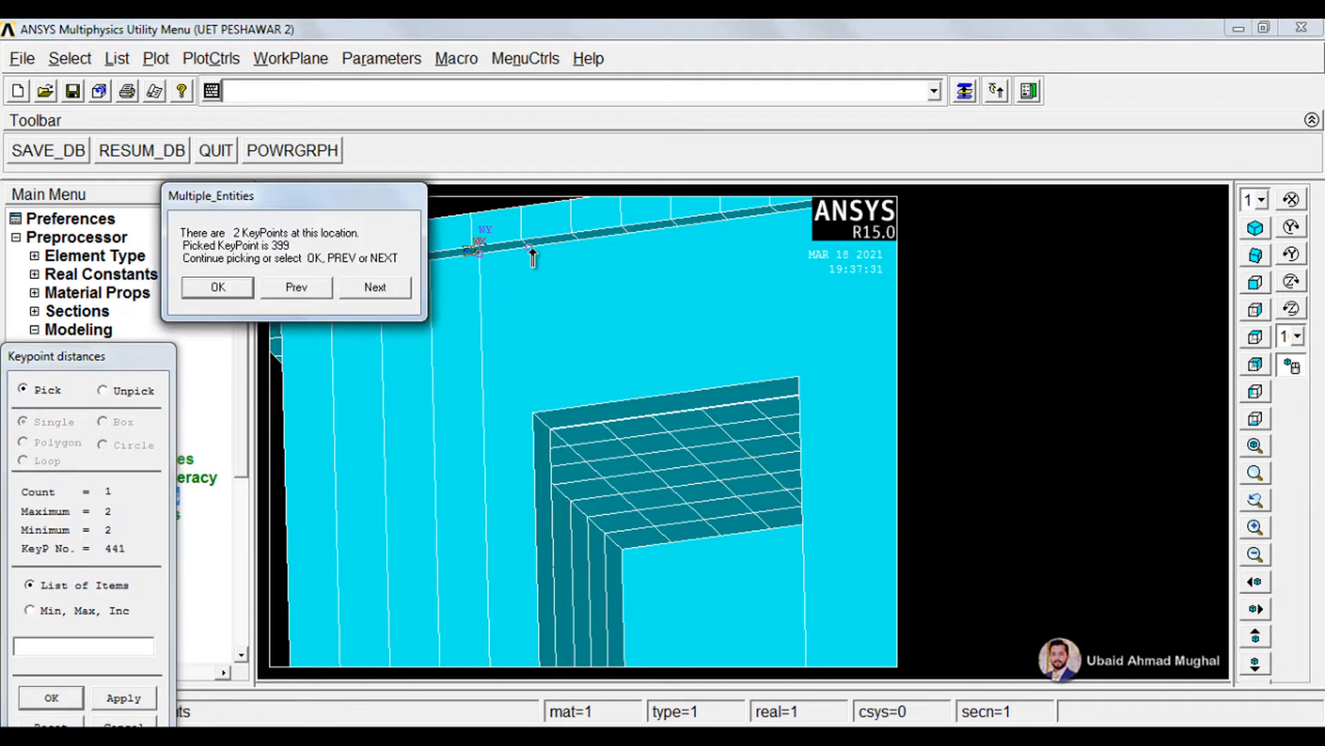
pyautogui.click(531, 251)
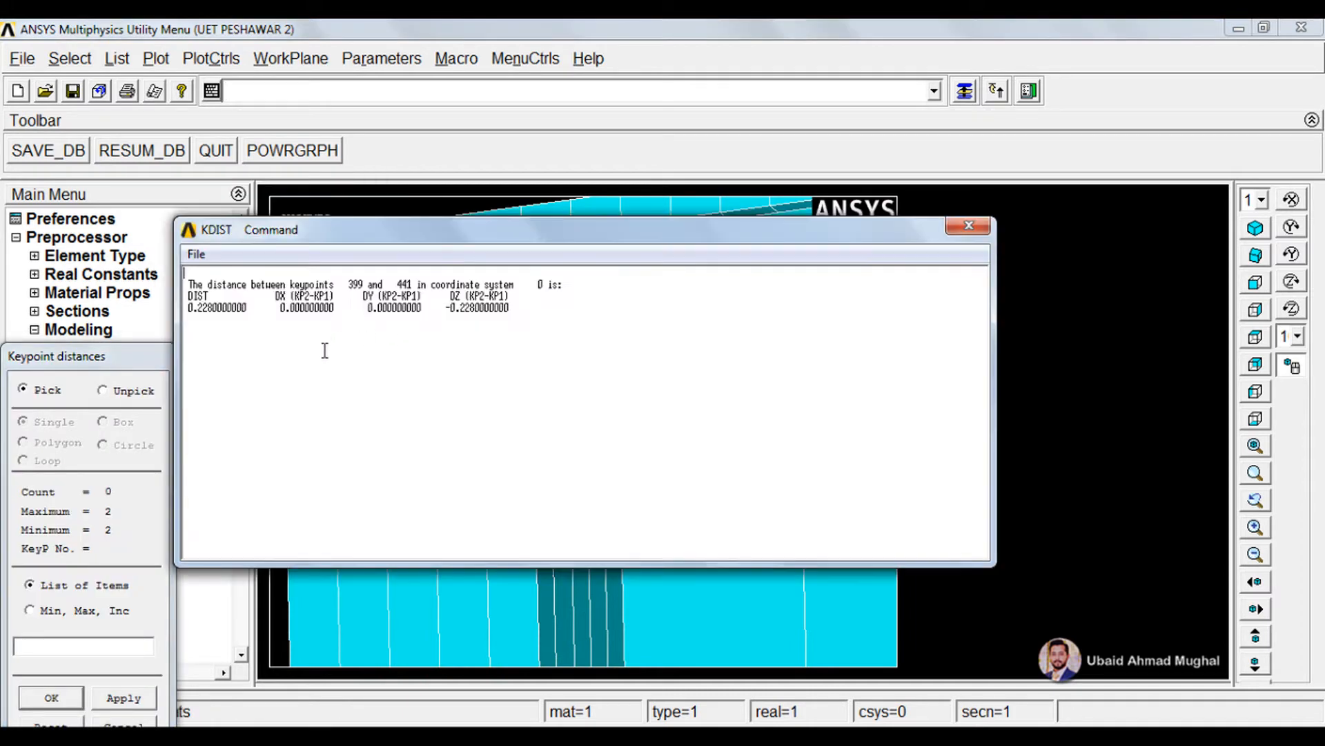
pyautogui.click(969, 227)
# Try to measure the distance from the fourth roof-division keypoint to the window opening's nearest upper corner
pyautogui.moveTo(484, 426); pyautogui.dragTo(480, 302)
pyautogui.moveTo(479, 255); pyautogui.dragTo(479, 257)
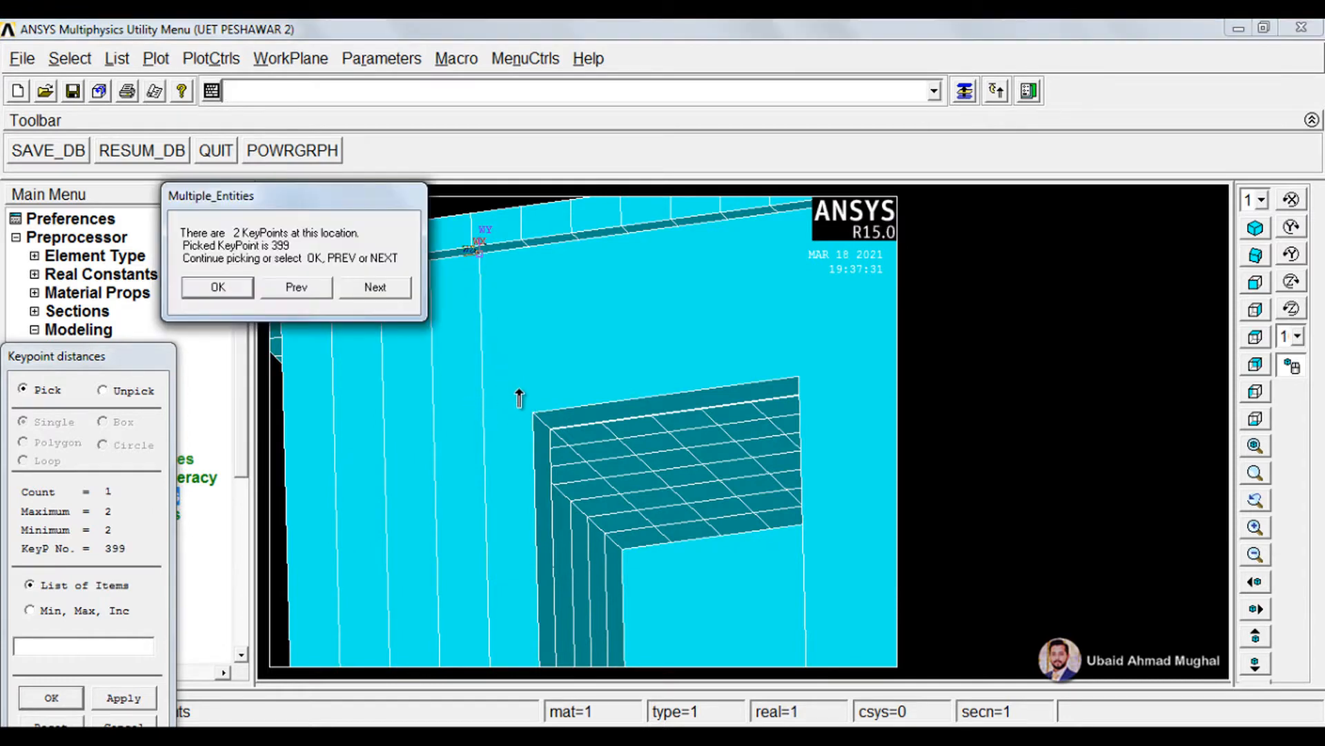
pyautogui.click(535, 421)
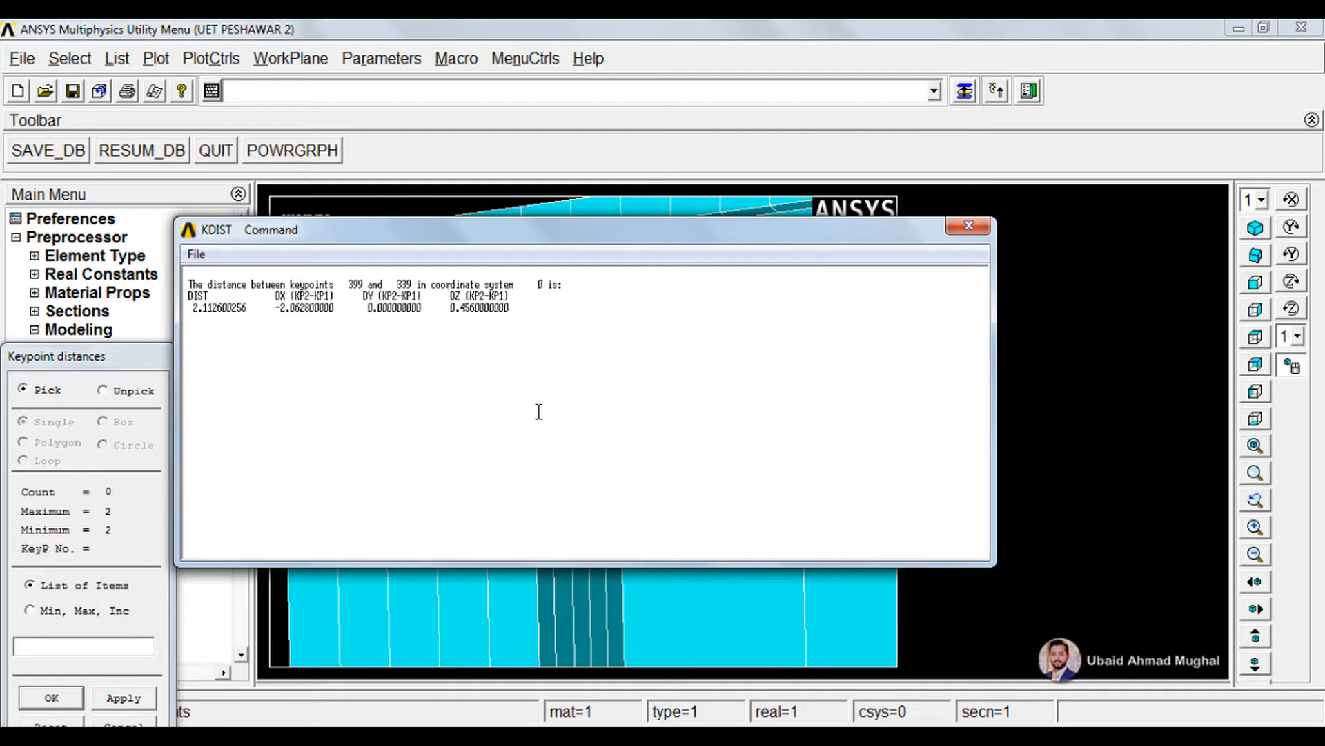
pyautogui.click(967, 230)
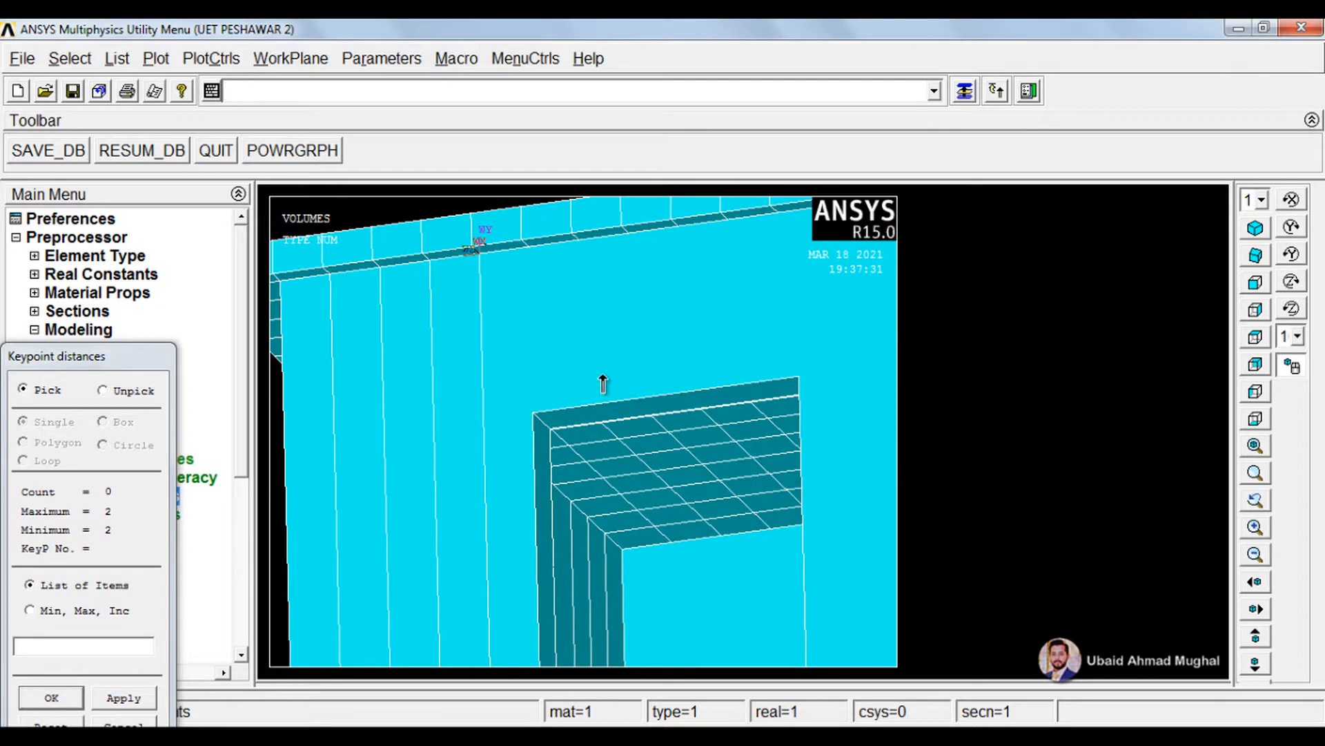
pyautogui.click(132, 719)
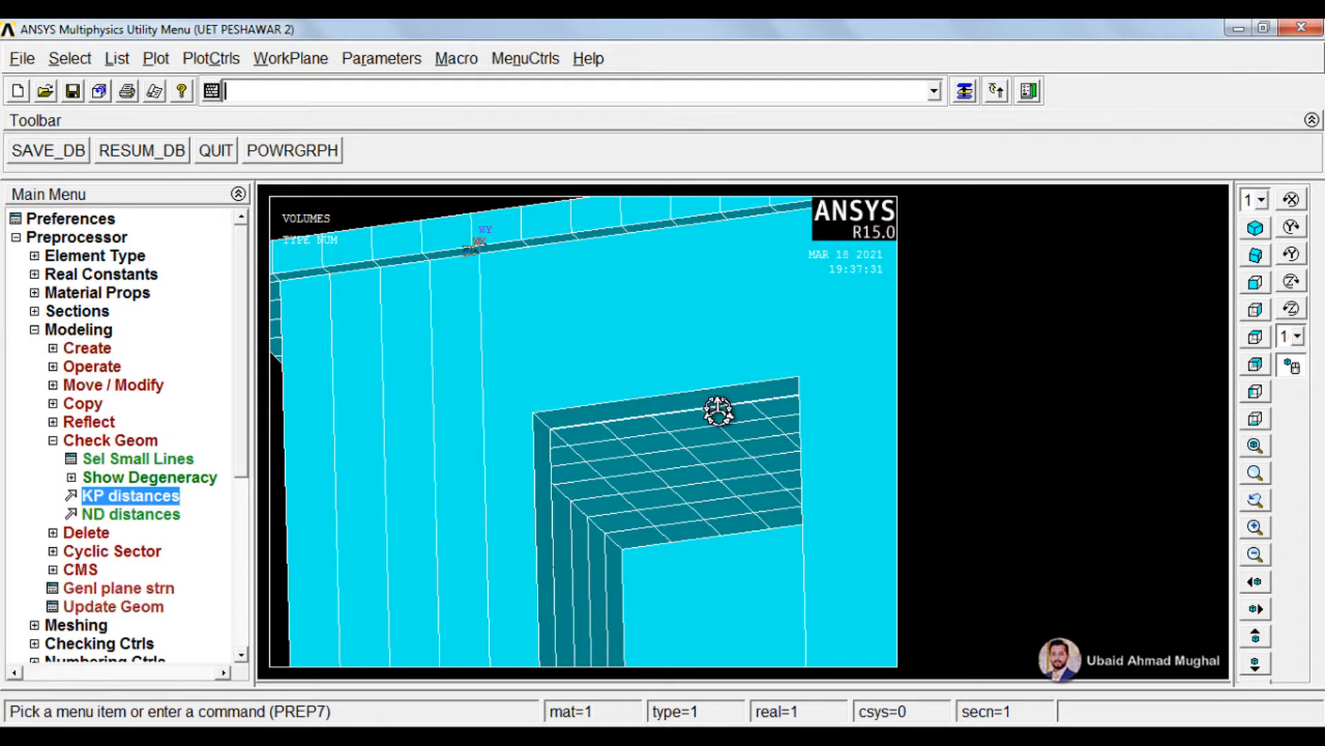
# Measure the keypoint distance from the fourth roof division to the window's upper corner again, picking the corner from a clearer view
pyautogui.moveTo(655, 422); pyautogui.dragTo(638, 434, button='right')
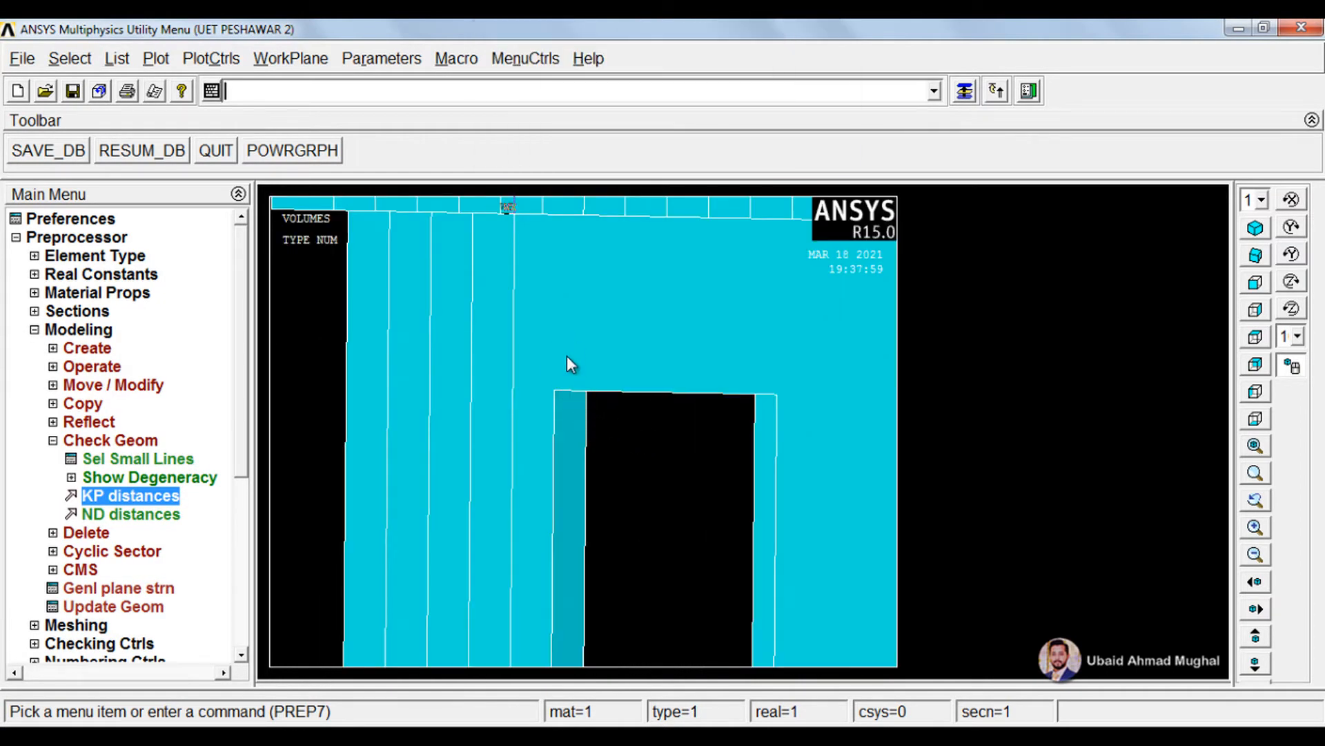
pyautogui.moveTo(567, 356)
pyautogui.mouseDown(button='right')
pyautogui.moveTo(585, 359)
pyautogui.moveTo(583, 321)
pyautogui.moveTo(595, 320)
pyautogui.mouseUp(button='right')
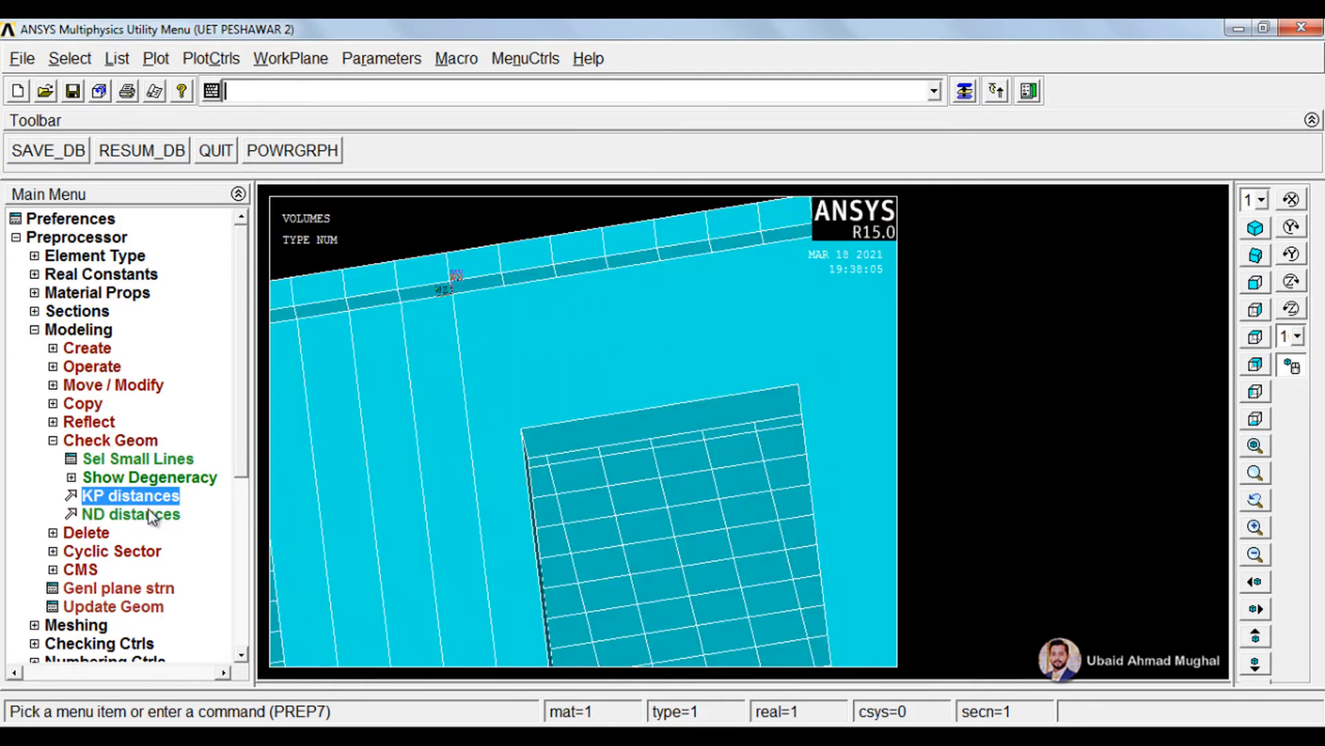
pyautogui.click(148, 496)
pyautogui.click(454, 302)
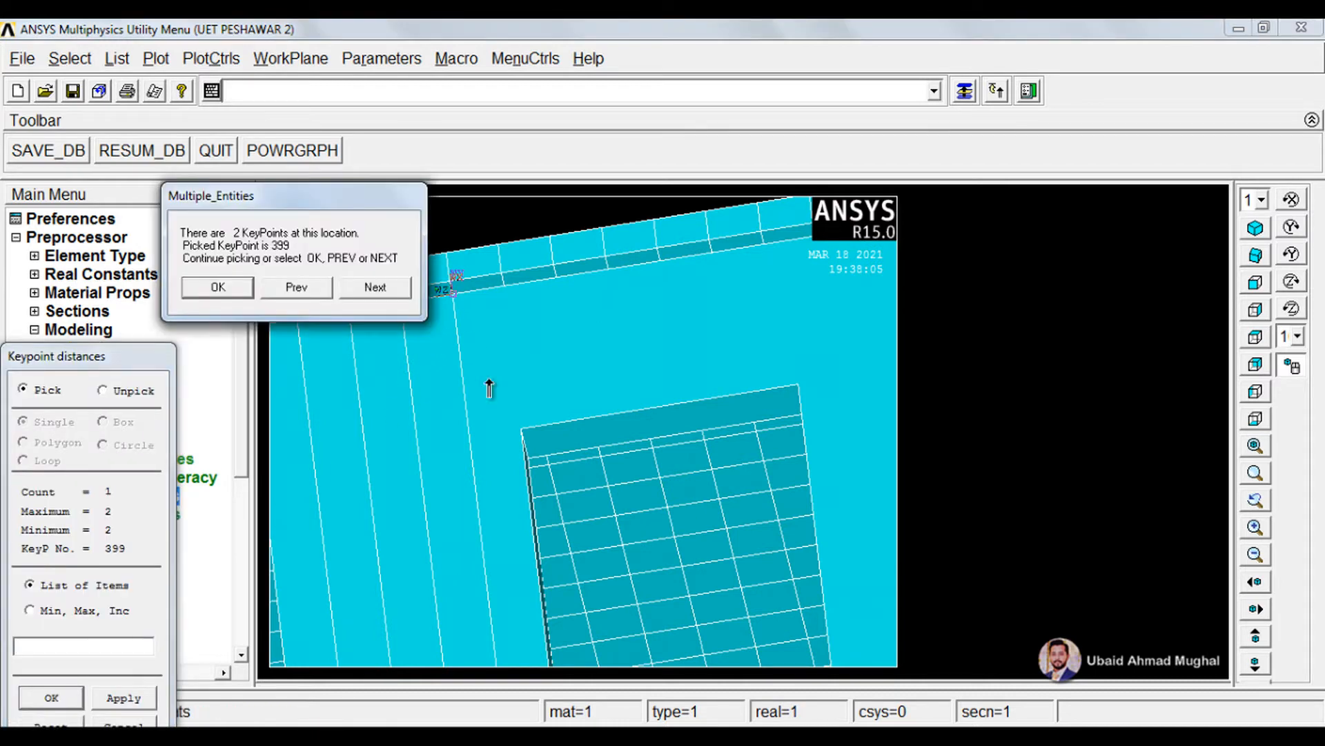
pyautogui.click(523, 435)
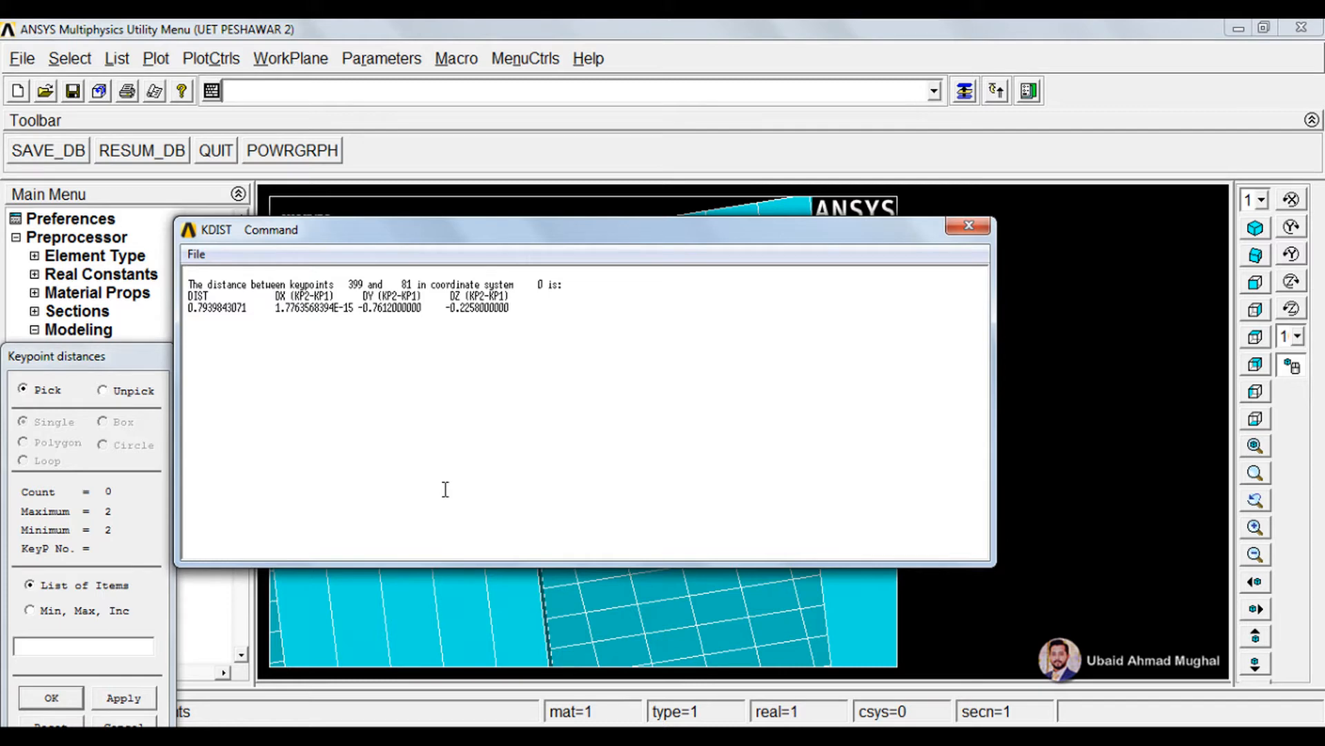
pyautogui.click(970, 228)
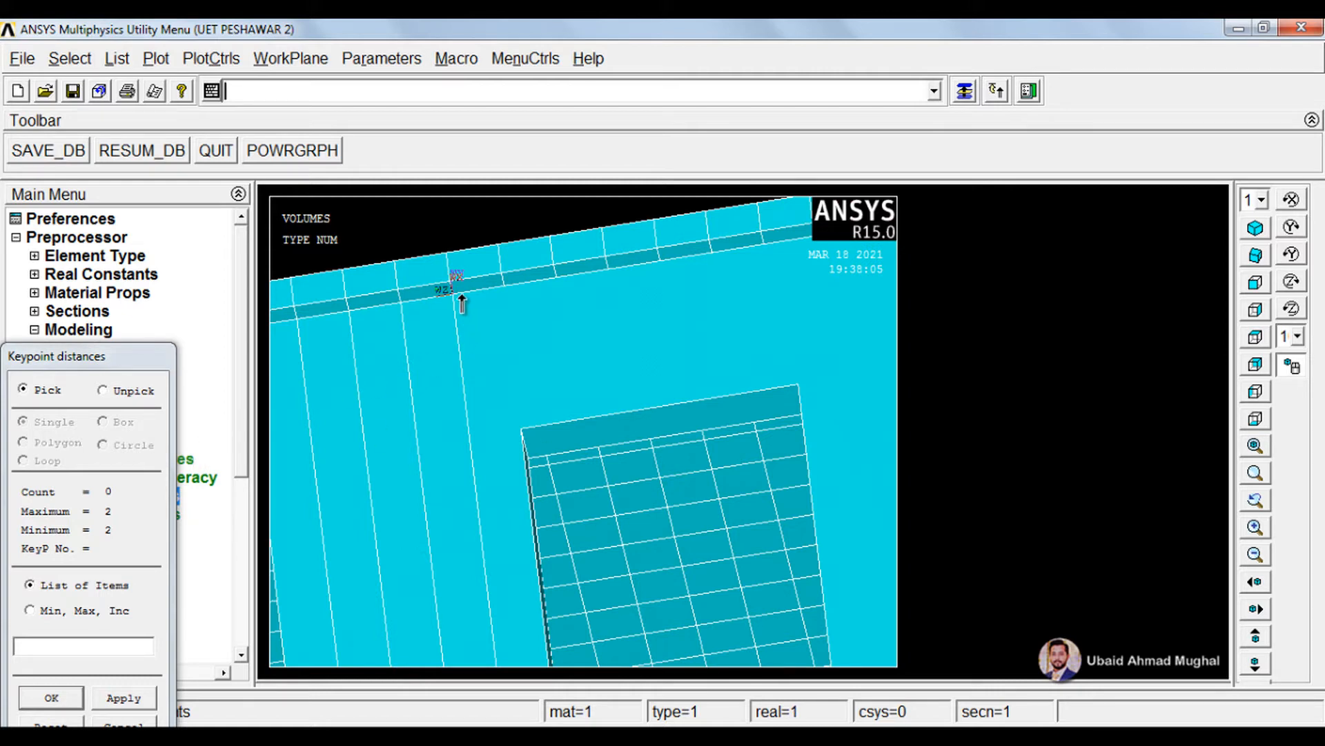
# Offset the working plane to the keypoint at the window opening's upper corner nearest the divided strips
pyautogui.scroll(-2, 462, 292)
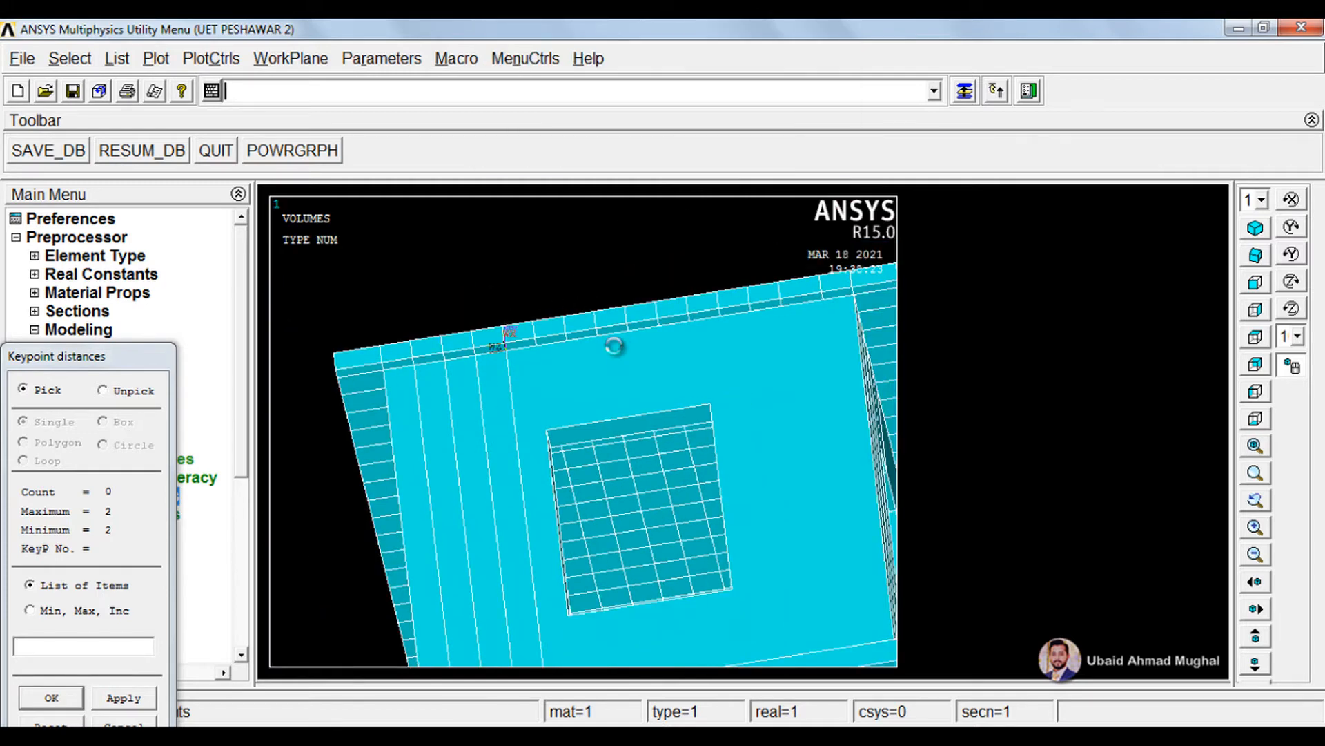
pyautogui.scroll(1, 614, 346)
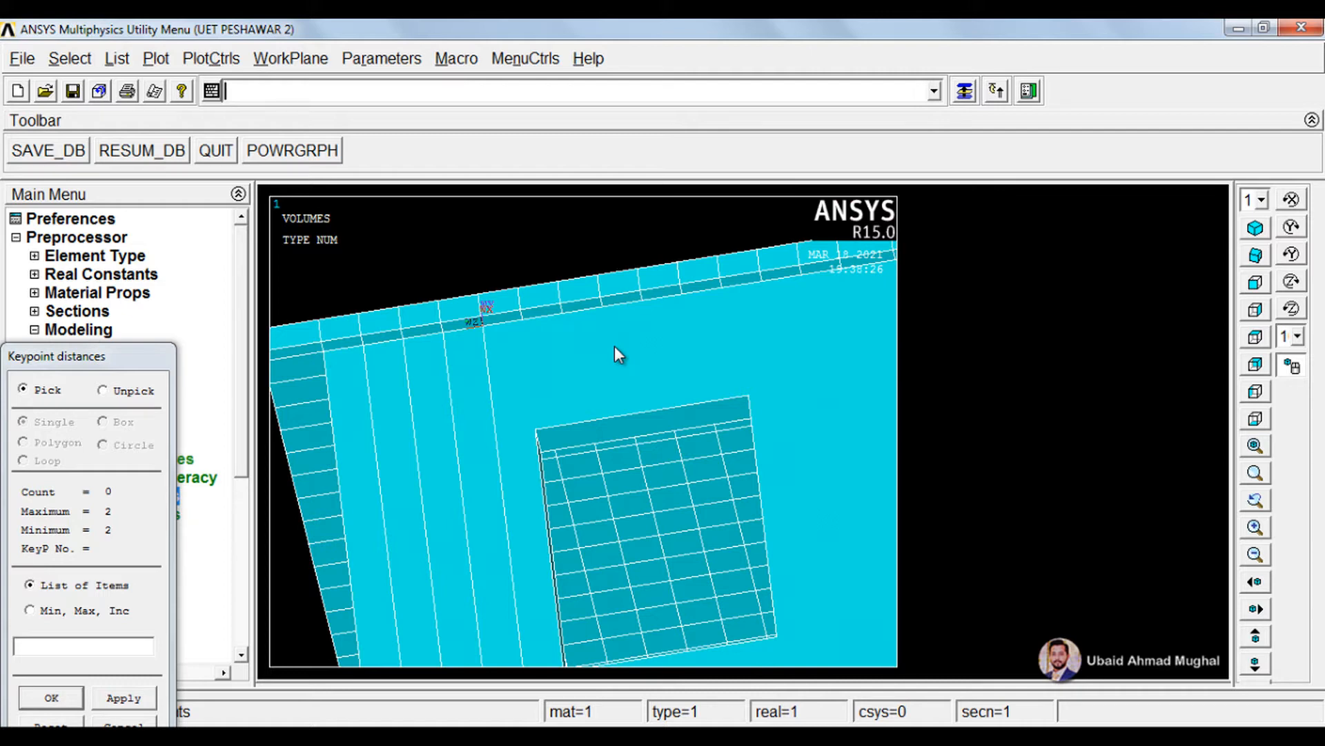
pyautogui.scroll(1, 541, 424)
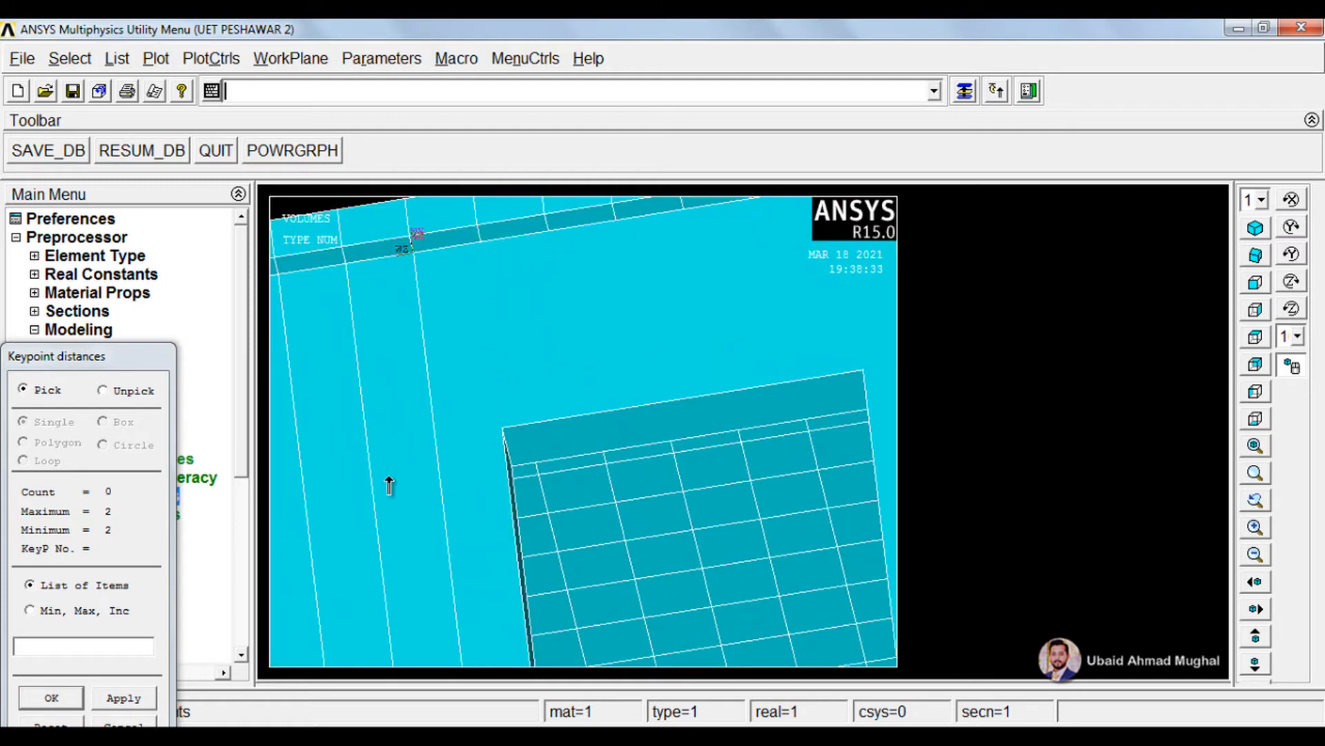
pyautogui.click(290, 58)
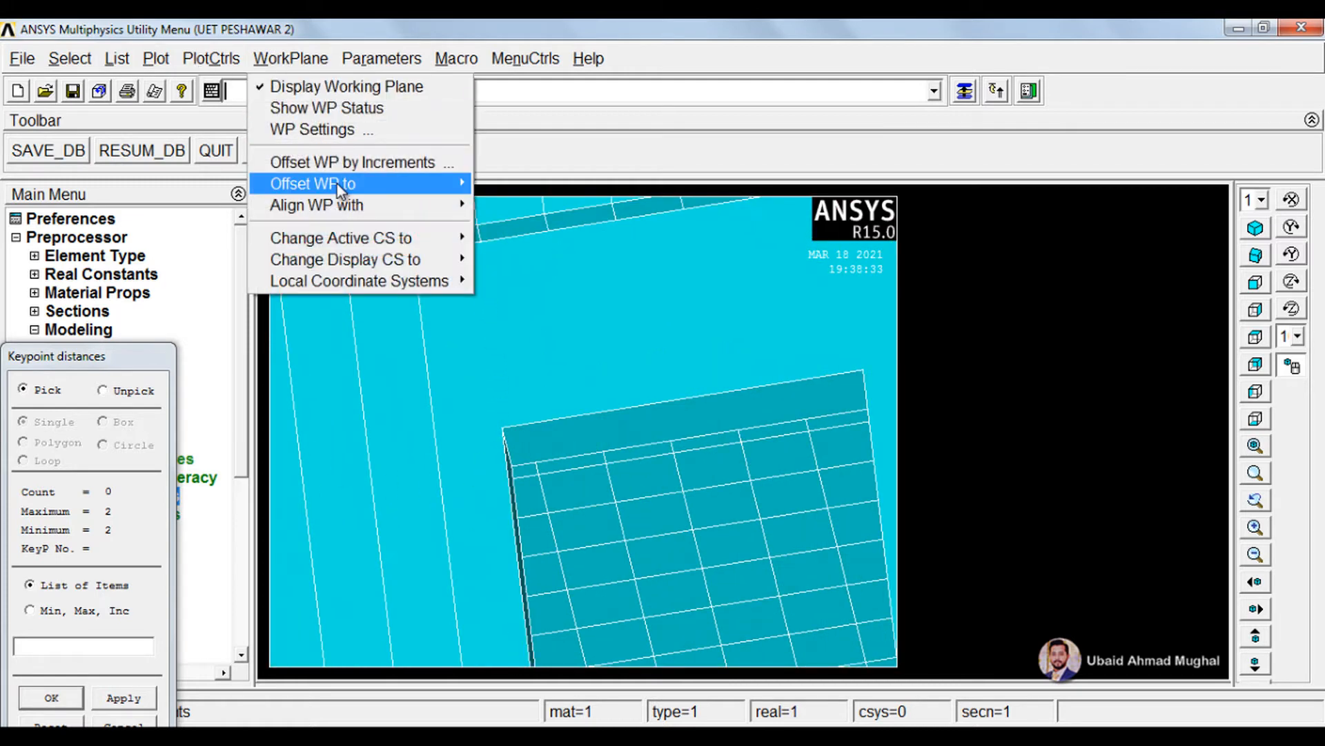
pyautogui.moveTo(337, 184)
pyautogui.click(514, 183)
pyautogui.click(500, 443)
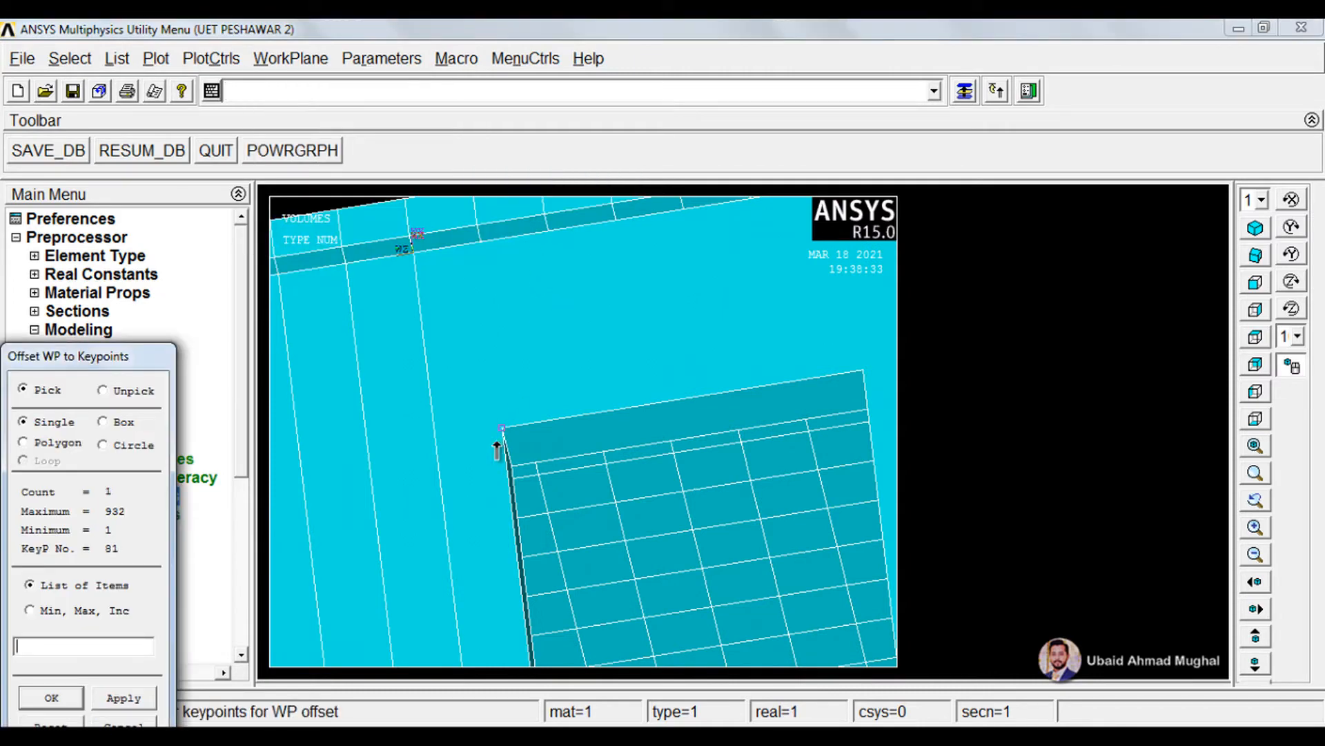
pyautogui.click(48, 698)
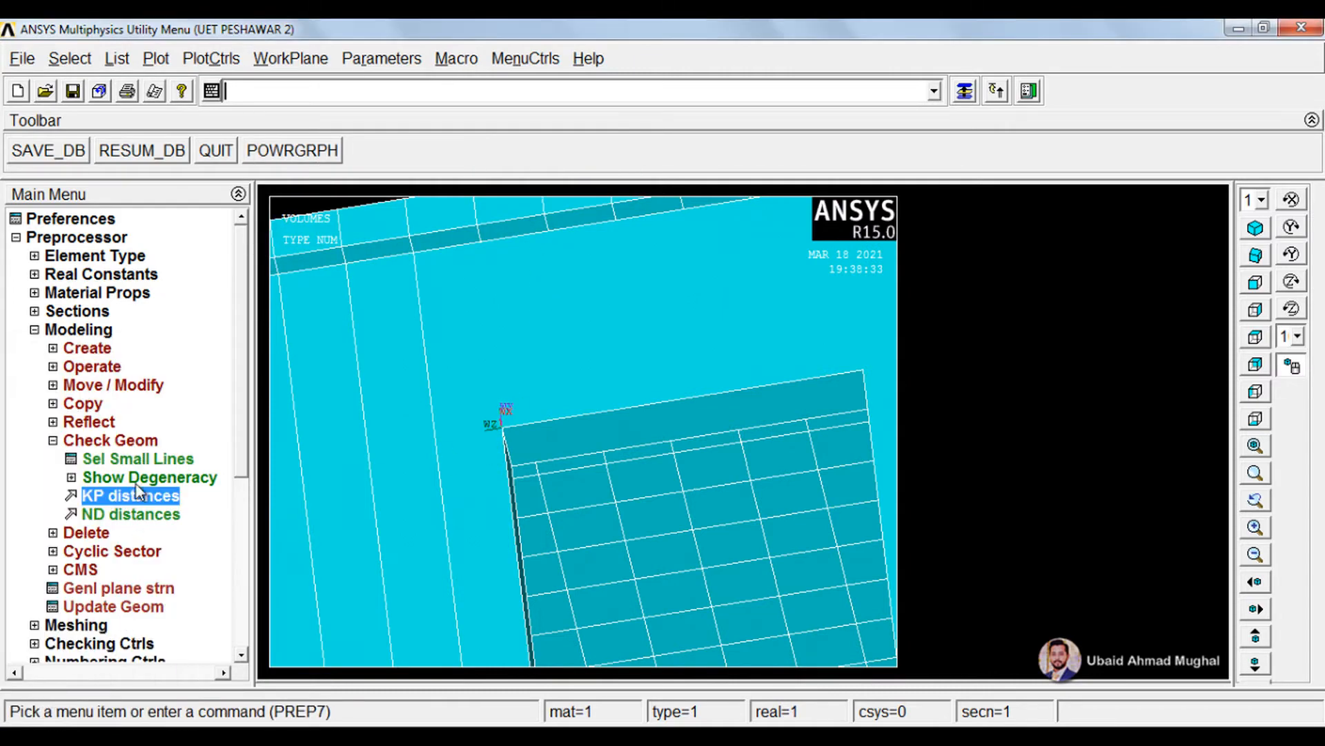
pyautogui.scroll(-3, 455, 330)
pyautogui.keyDown('ctrl'); pyautogui.moveTo(602, 399); pyautogui.dragTo(470, 257); pyautogui.keyUp('ctrl')
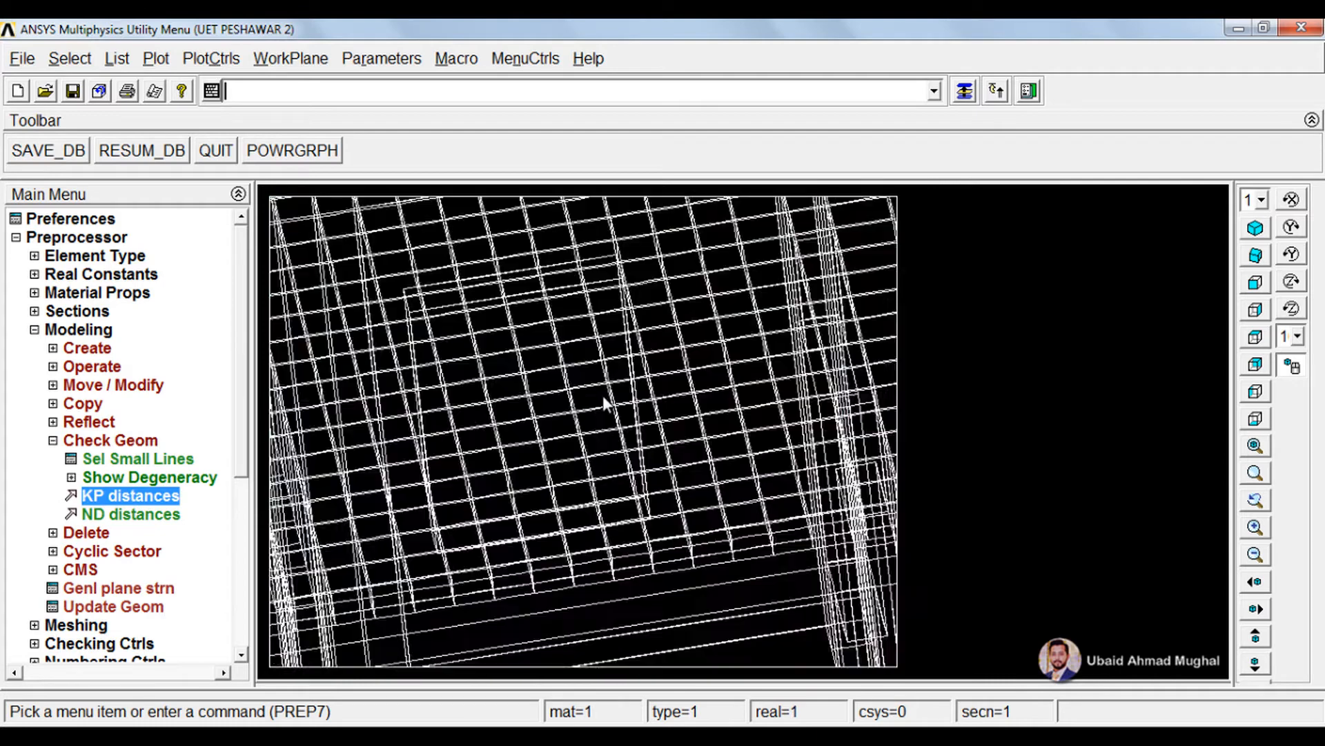
# Divide the window wall volume by the working plane located at the window's upper-left corner
pyautogui.scroll(-2, 616, 415)
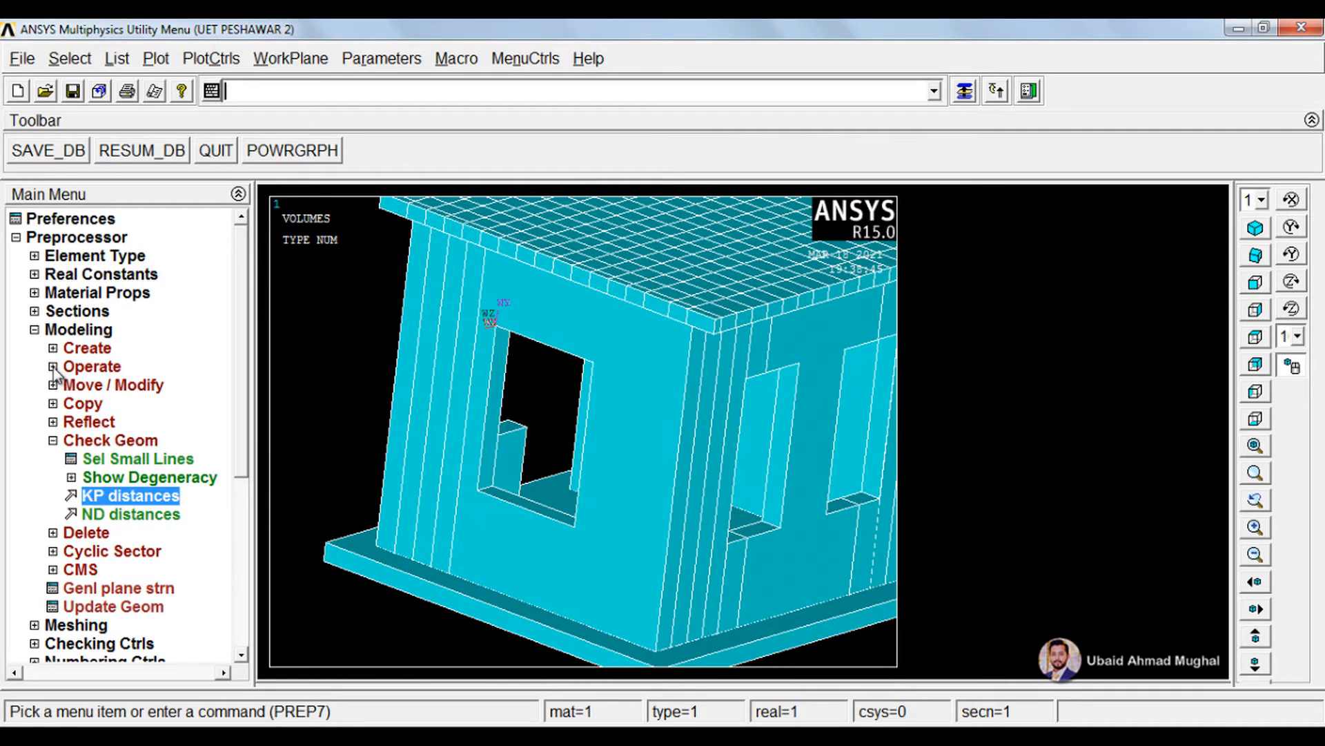
pyautogui.click(53, 441)
pyautogui.click(53, 367)
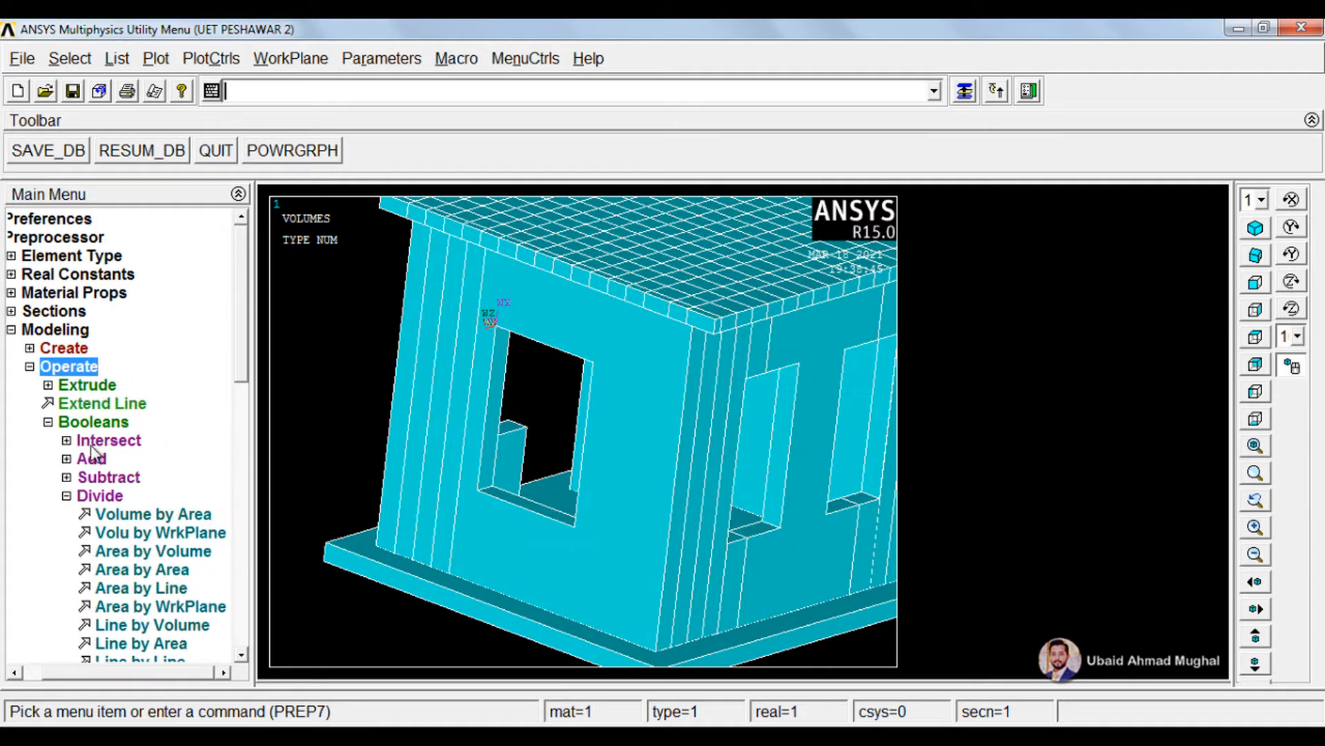
pyautogui.click(144, 537)
pyautogui.click(610, 408)
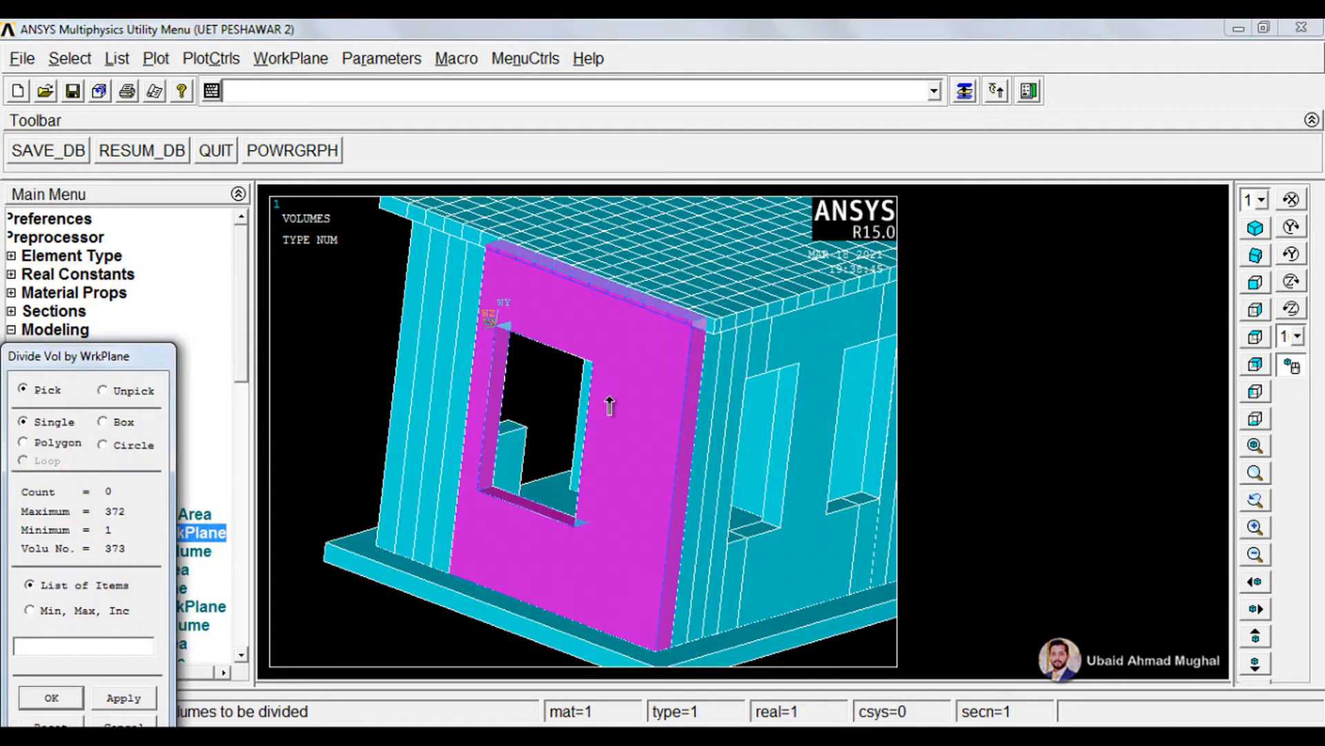
pyautogui.click(61, 694)
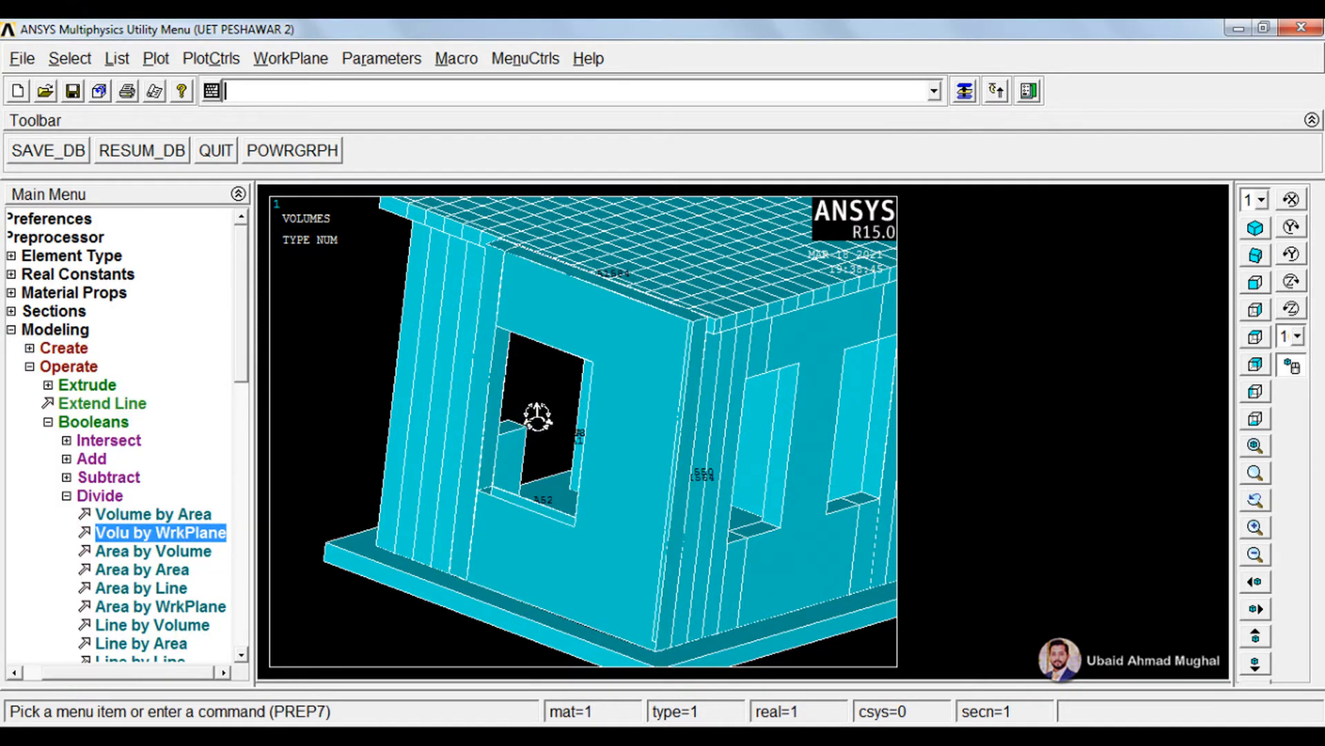
# Offset the working plane to the first roof-slab grid keypoint past the window's left edge, on the slab's lower edge
pyautogui.scroll(3, 515, 369)
pyautogui.scroll(-2, 509, 363)
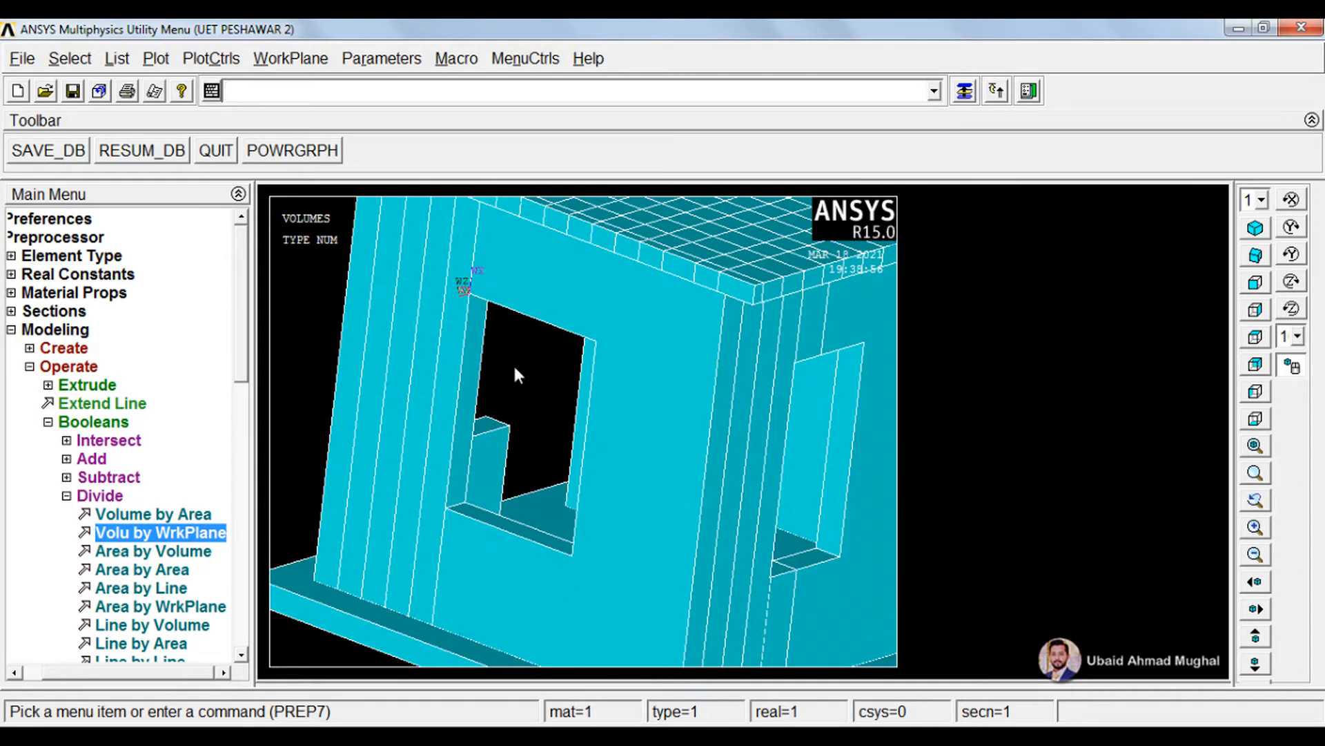
pyautogui.moveTo(512, 363); pyautogui.dragTo(502, 404, button='right')
pyautogui.scroll(3, 502, 370)
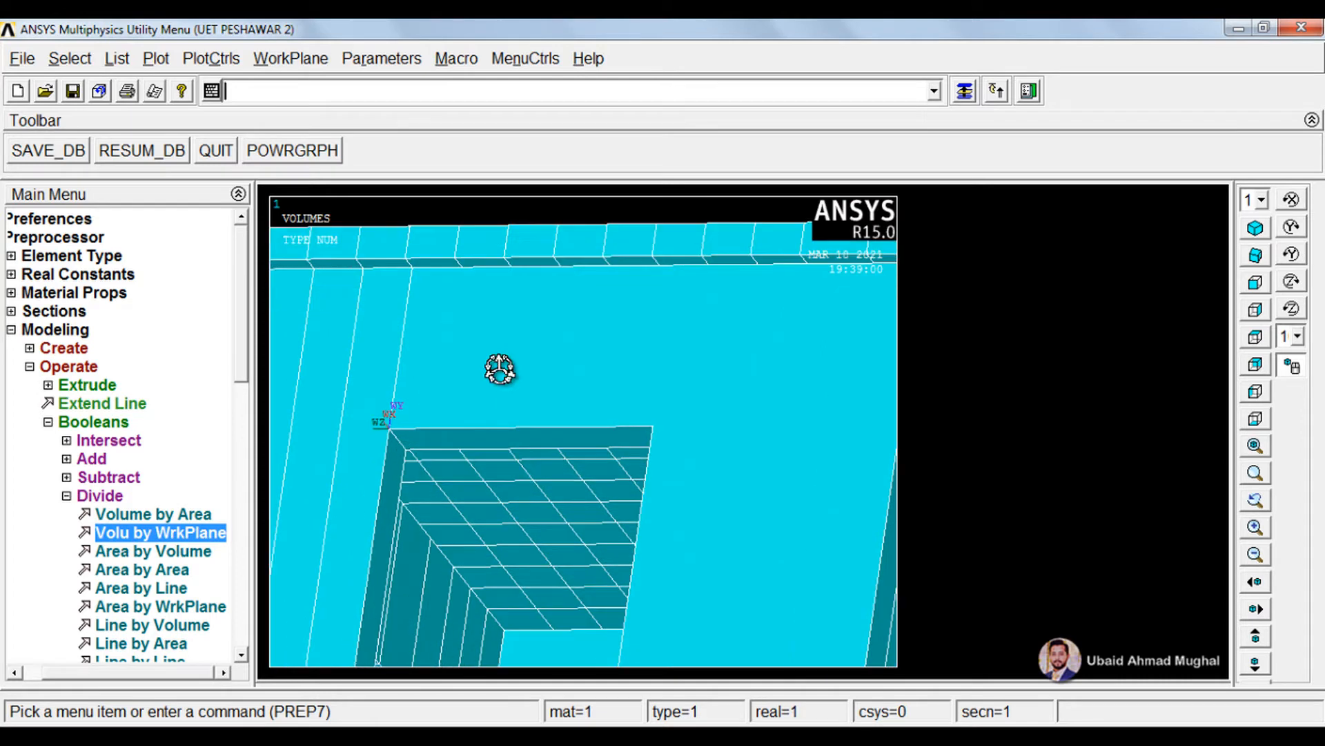
pyautogui.click(290, 58)
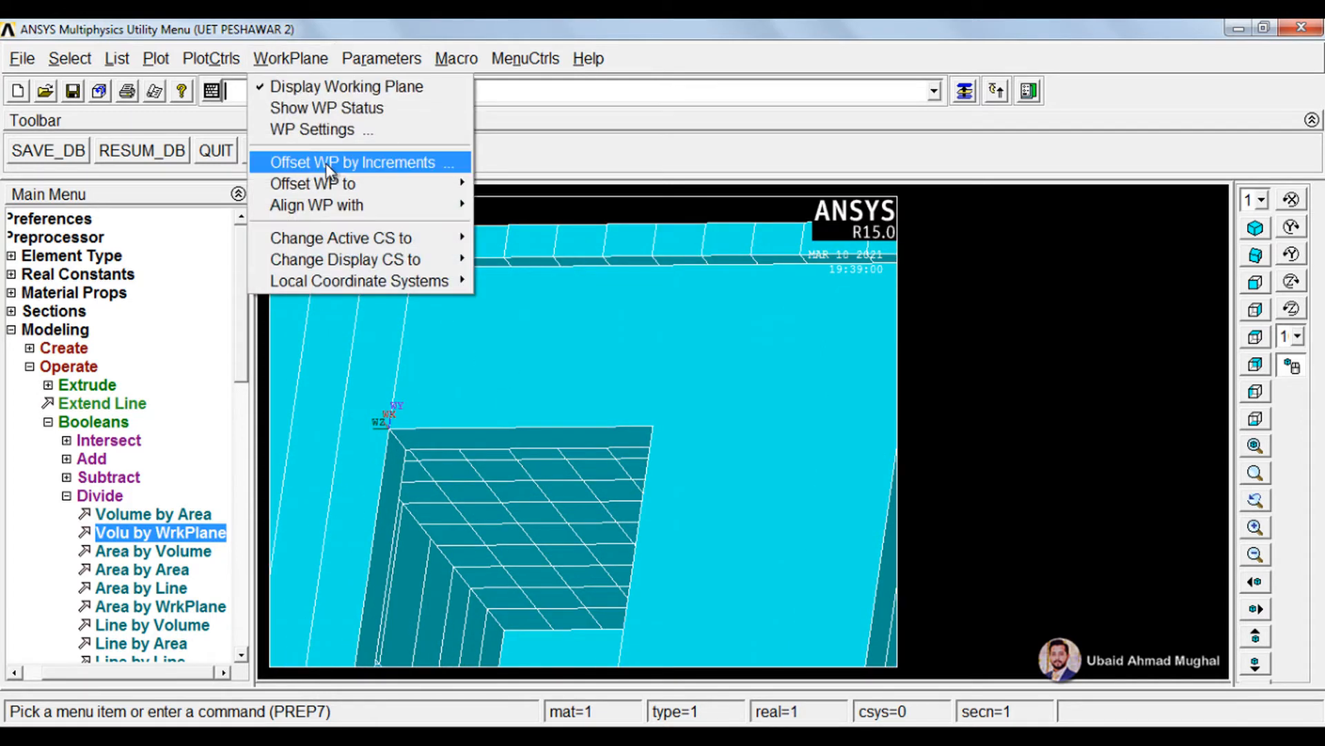
pyautogui.click(328, 163)
pyautogui.click(294, 59)
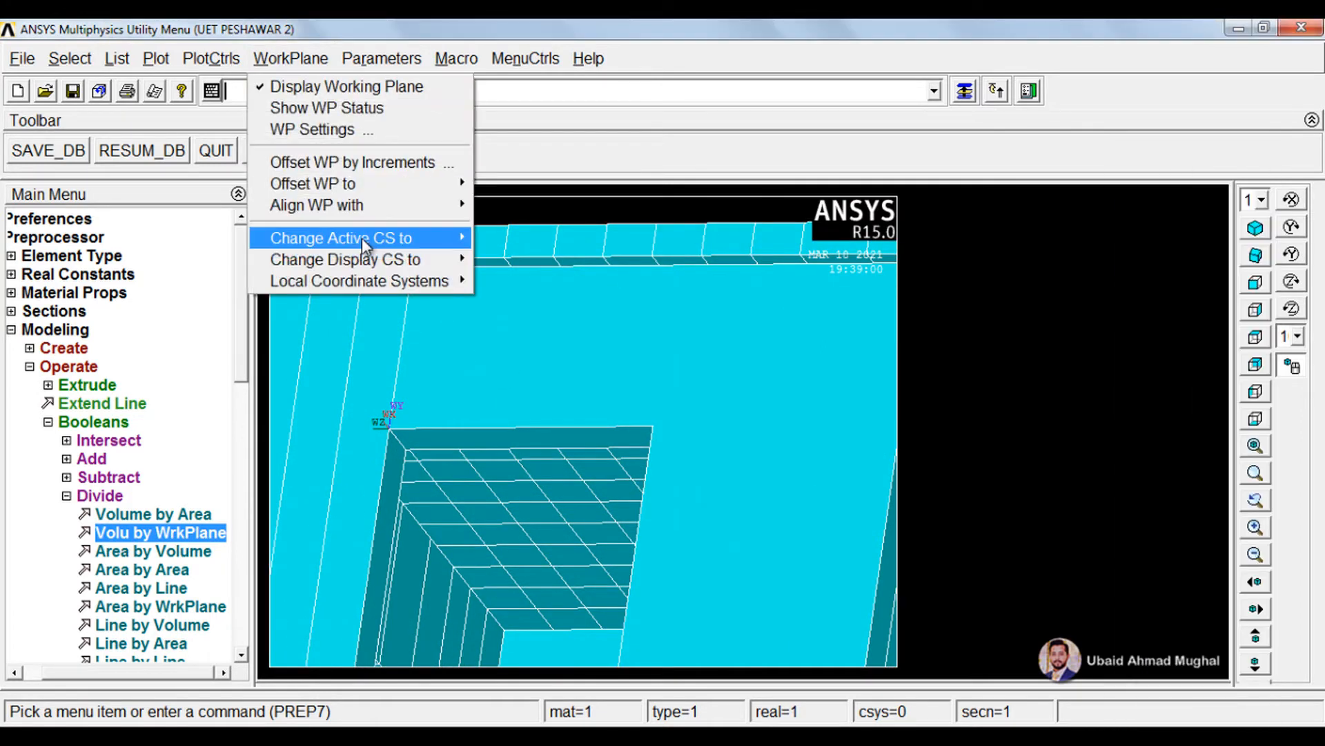
pyautogui.moveTo(390, 177)
pyautogui.click(573, 183)
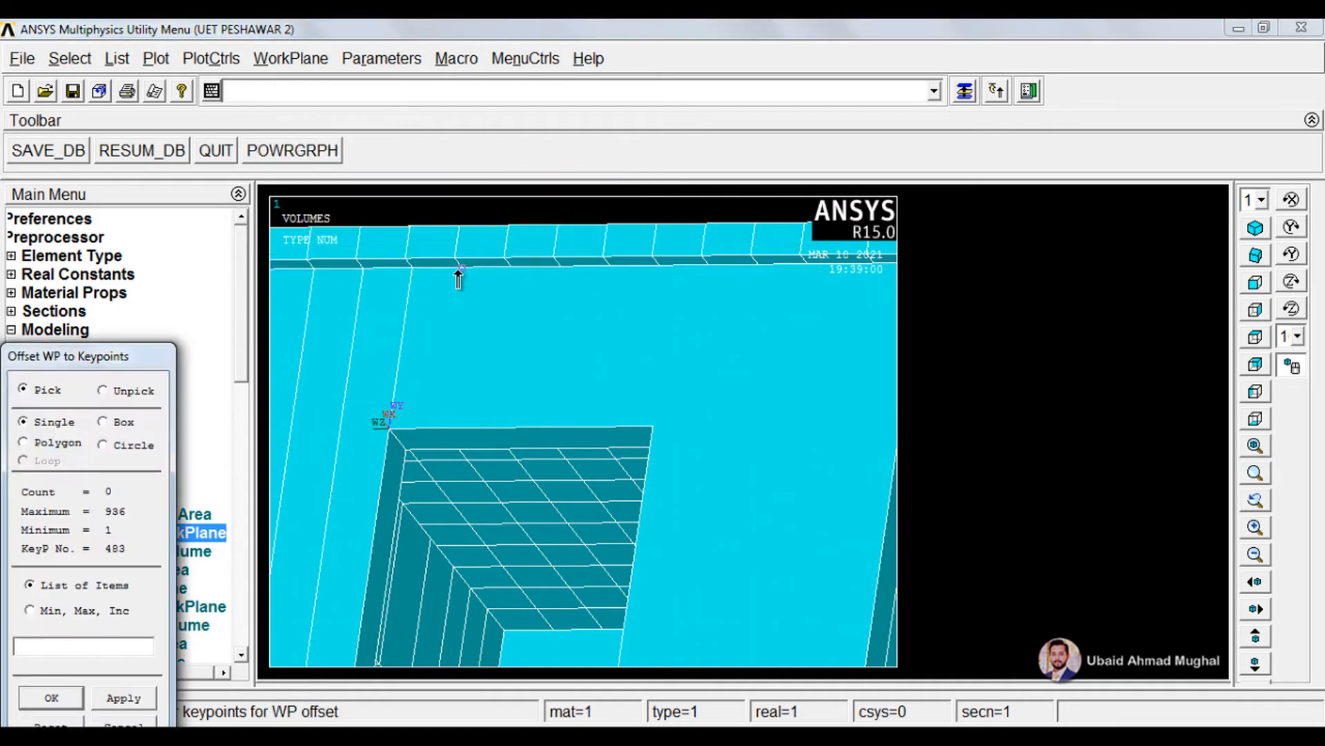
pyautogui.click(52, 696)
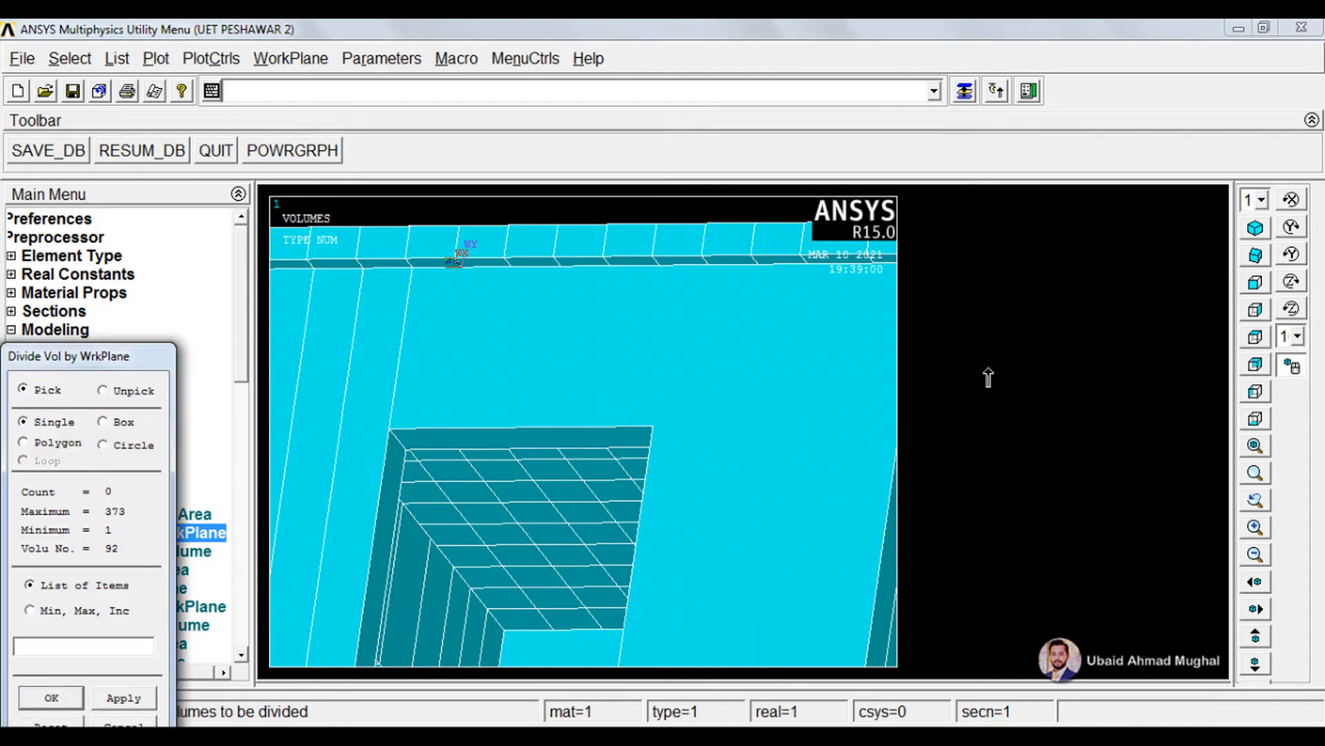
pyautogui.click(52, 697)
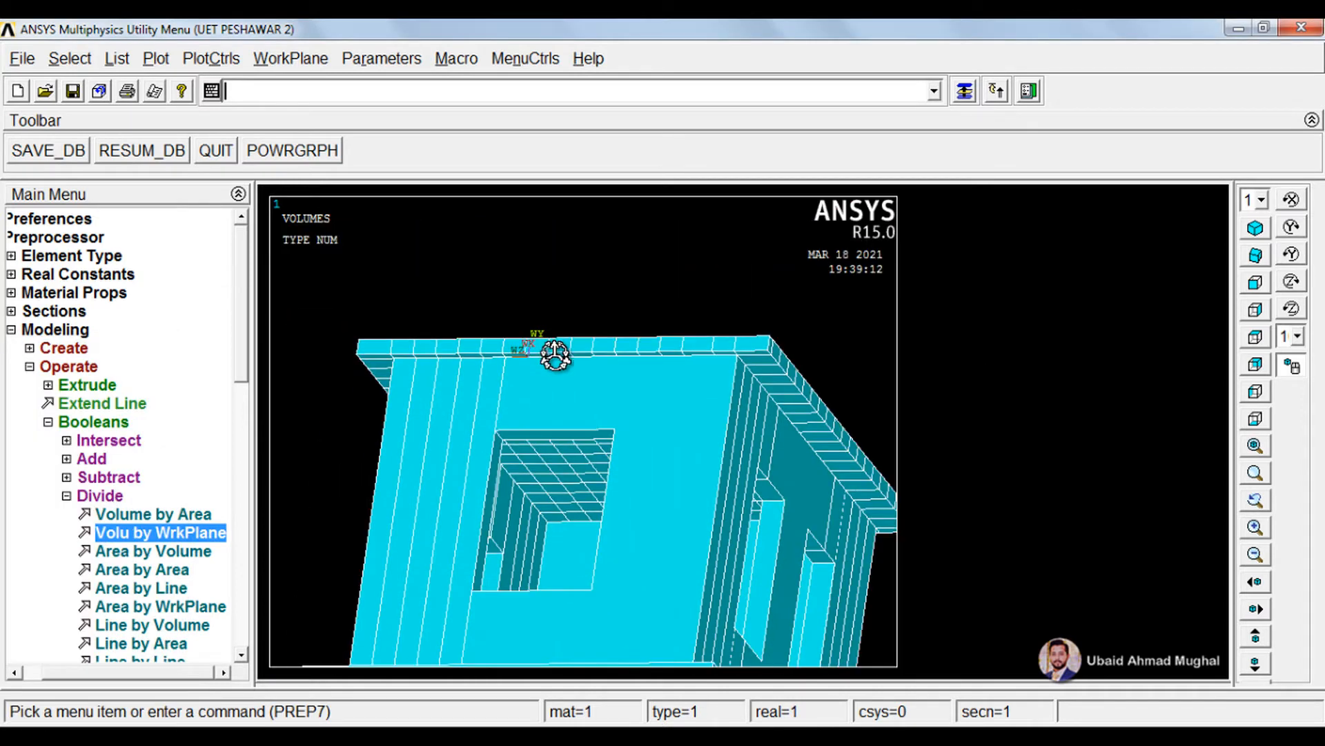
pyautogui.click(169, 530)
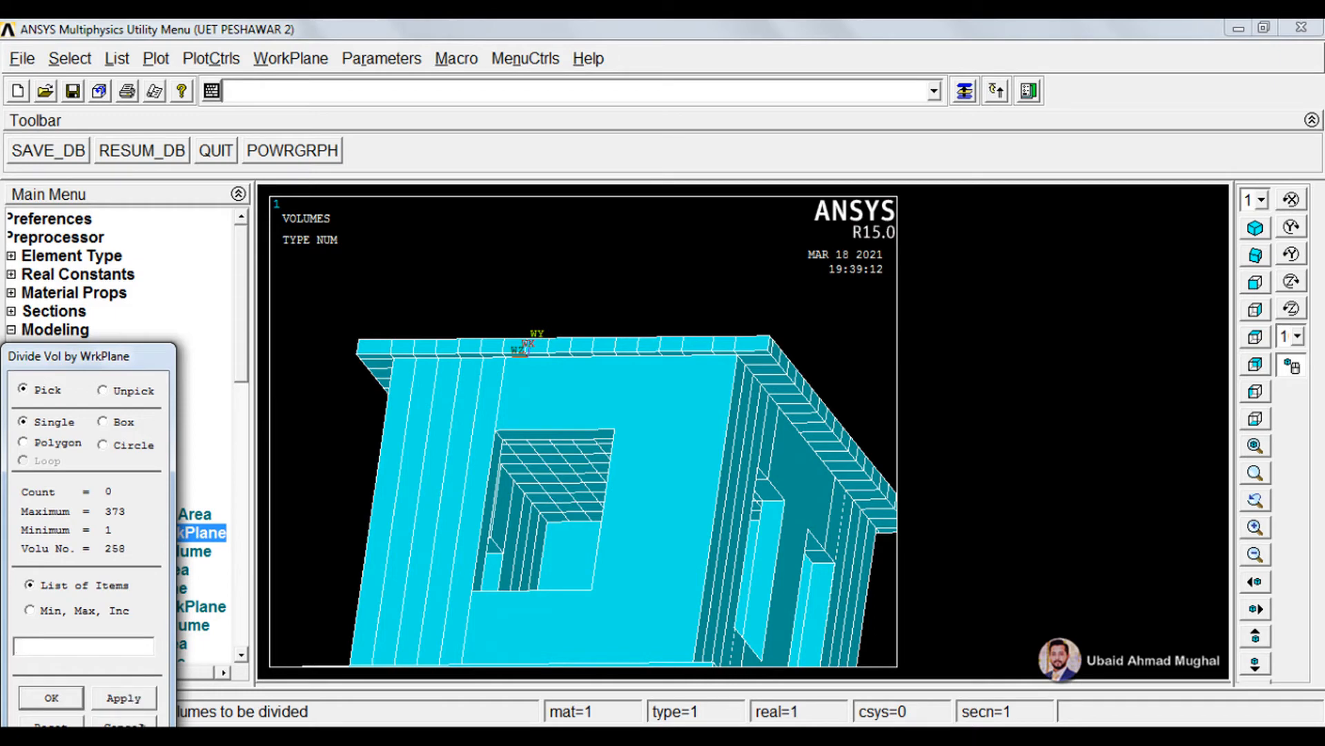
pyautogui.press('Escape')
# Divide the window wall volume by the working plane at the first slab grid line past the window's left edge
pyautogui.moveTo(631, 307); pyautogui.dragTo(610, 173)
pyautogui.moveTo(610, 200); pyautogui.dragTo(603, 341, button='right')
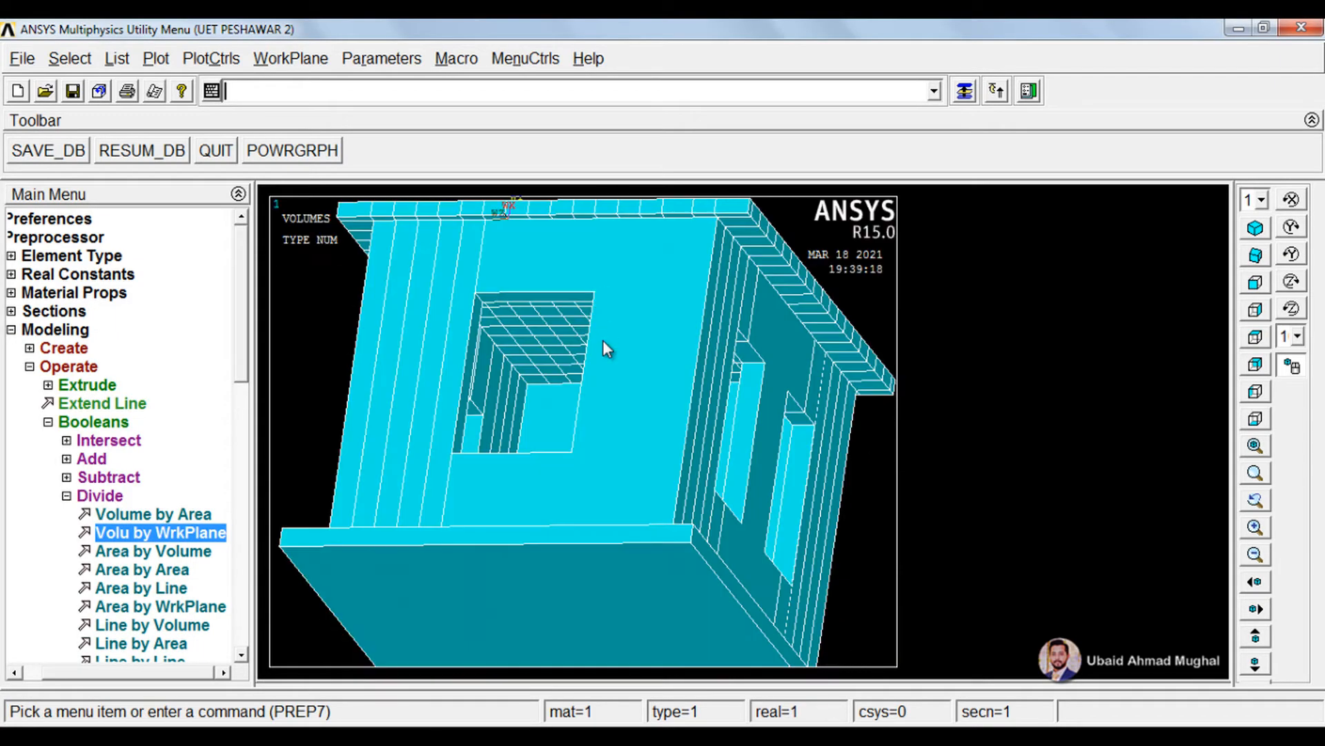
pyautogui.click(153, 533)
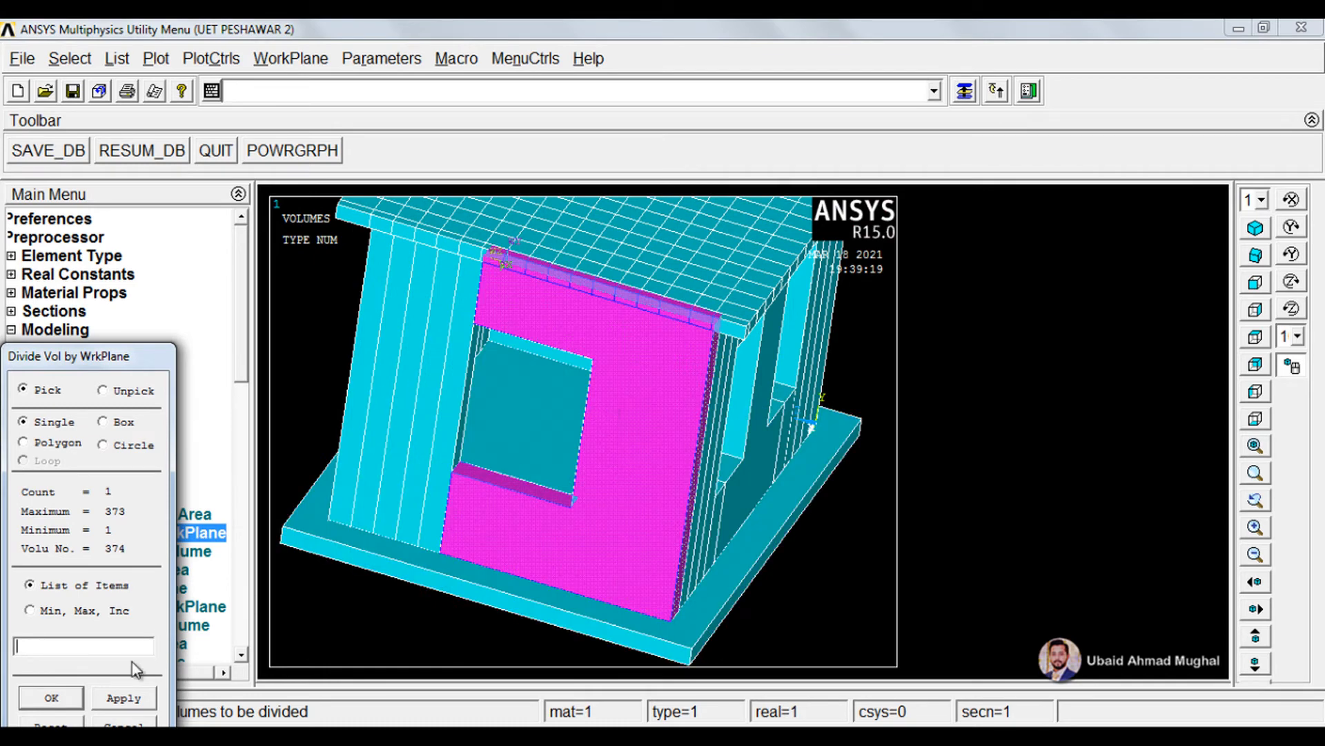
pyautogui.click(51, 697)
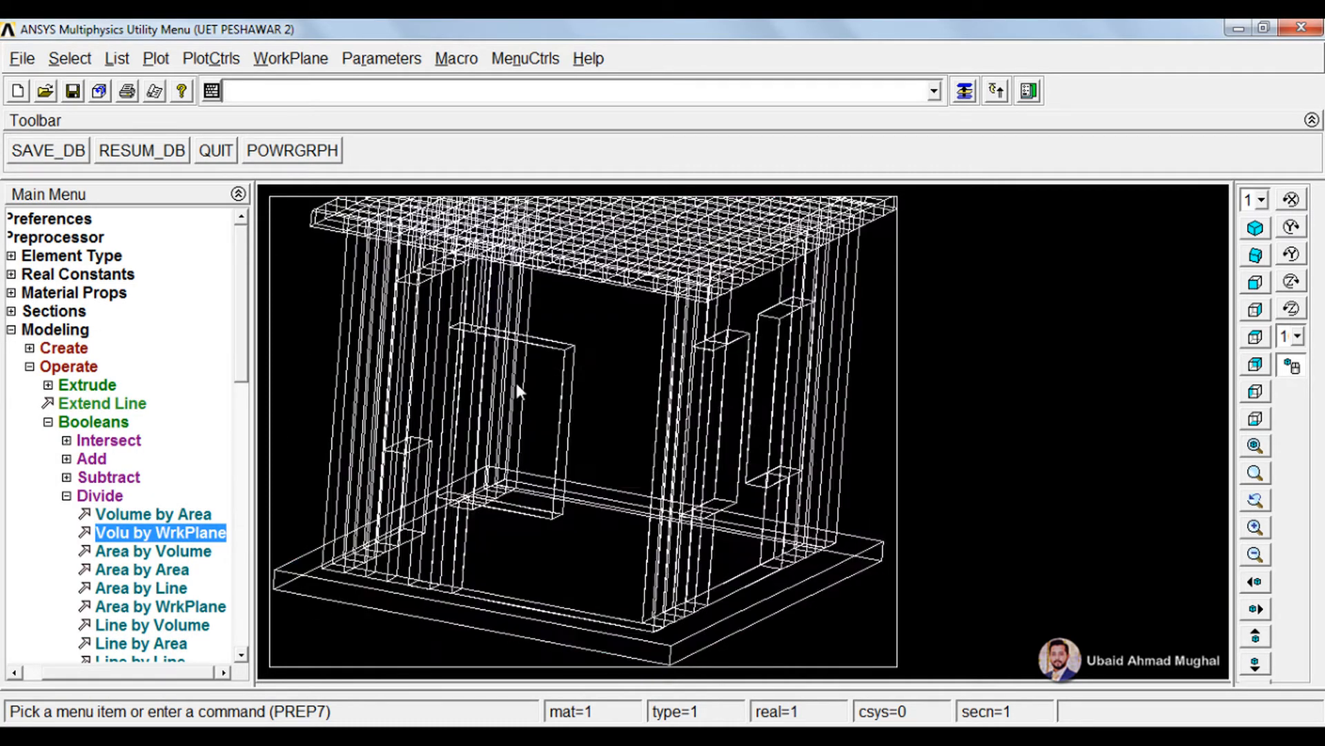
# Offset the working plane to the second roof-slab grid keypoint past the window's left edge
pyautogui.moveTo(516, 384); pyautogui.dragTo(512, 343, button='right')
pyautogui.scroll(3, 497, 287)
pyautogui.moveTo(497, 287)
pyautogui.mouseDown(button='right')
pyautogui.moveTo(550, 355)
pyautogui.moveTo(519, 339)
pyautogui.mouseUp(button='right')
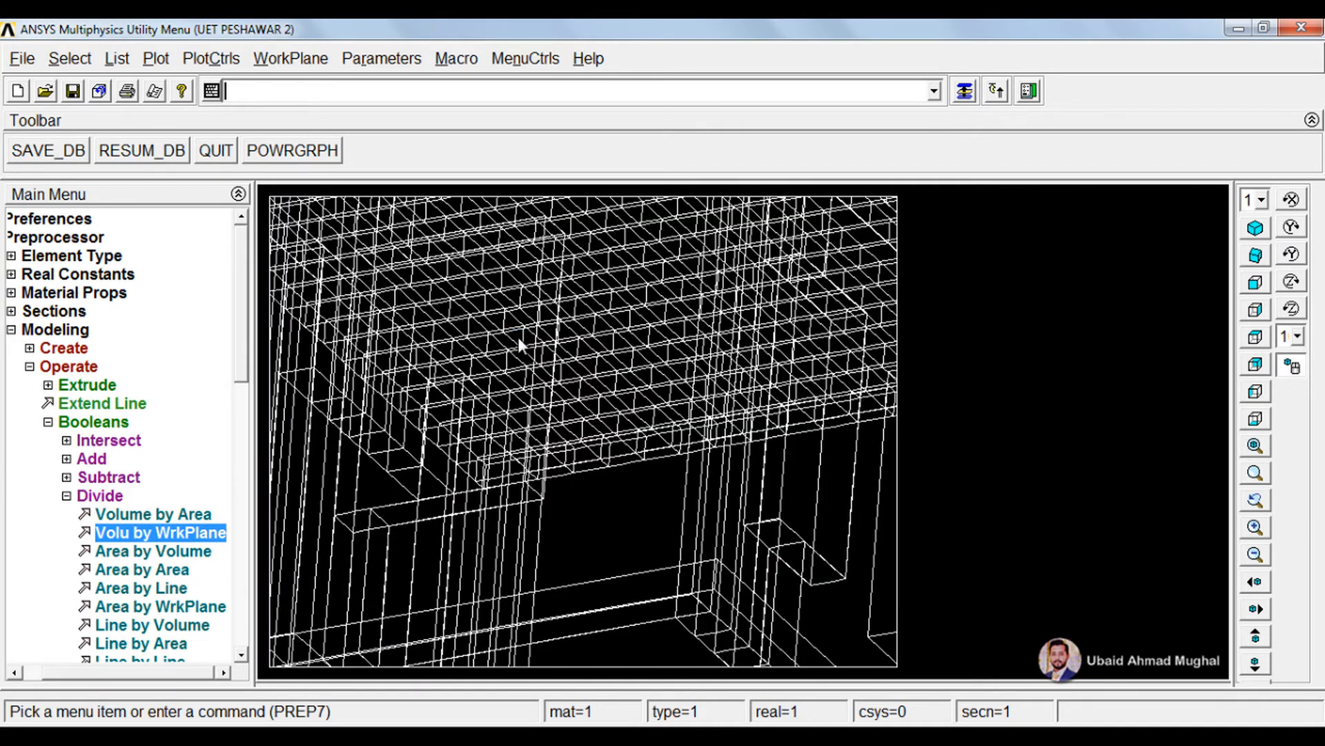
pyautogui.click(295, 59)
pyautogui.moveTo(326, 184)
pyautogui.click(514, 184)
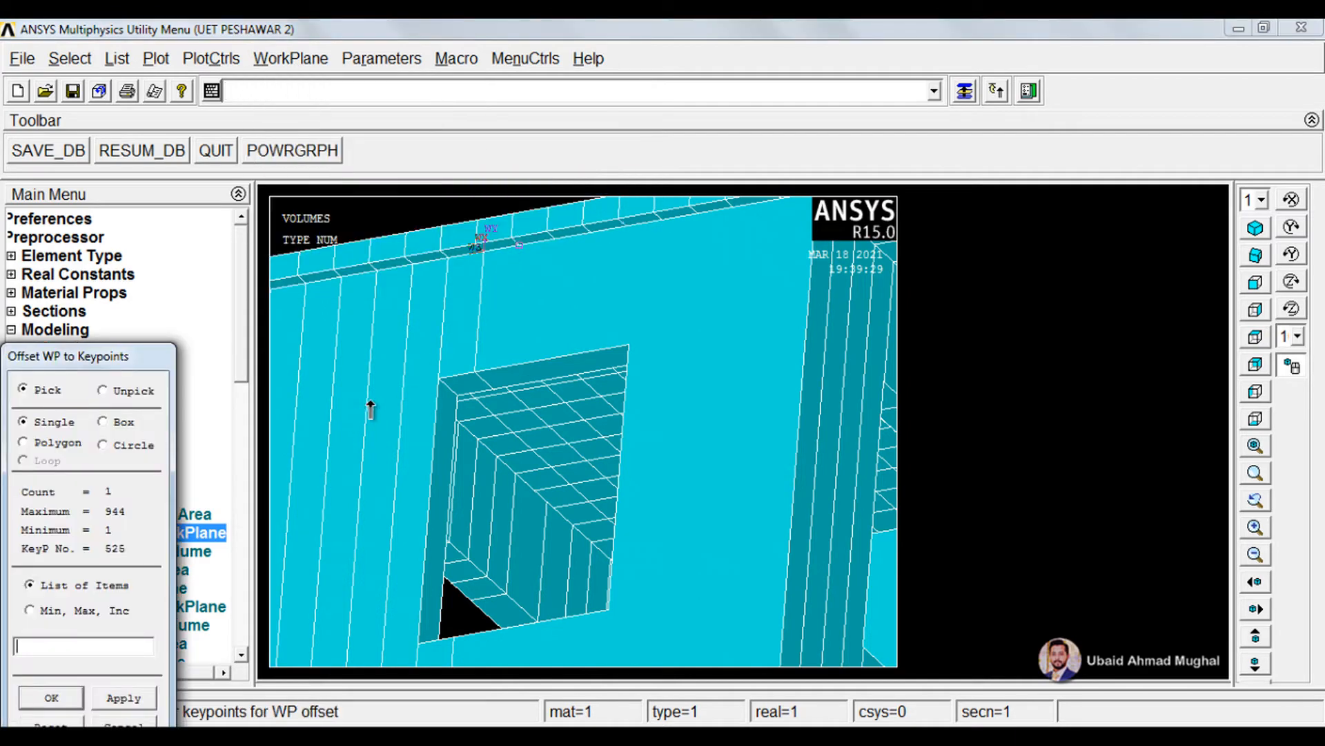
pyautogui.click(67, 697)
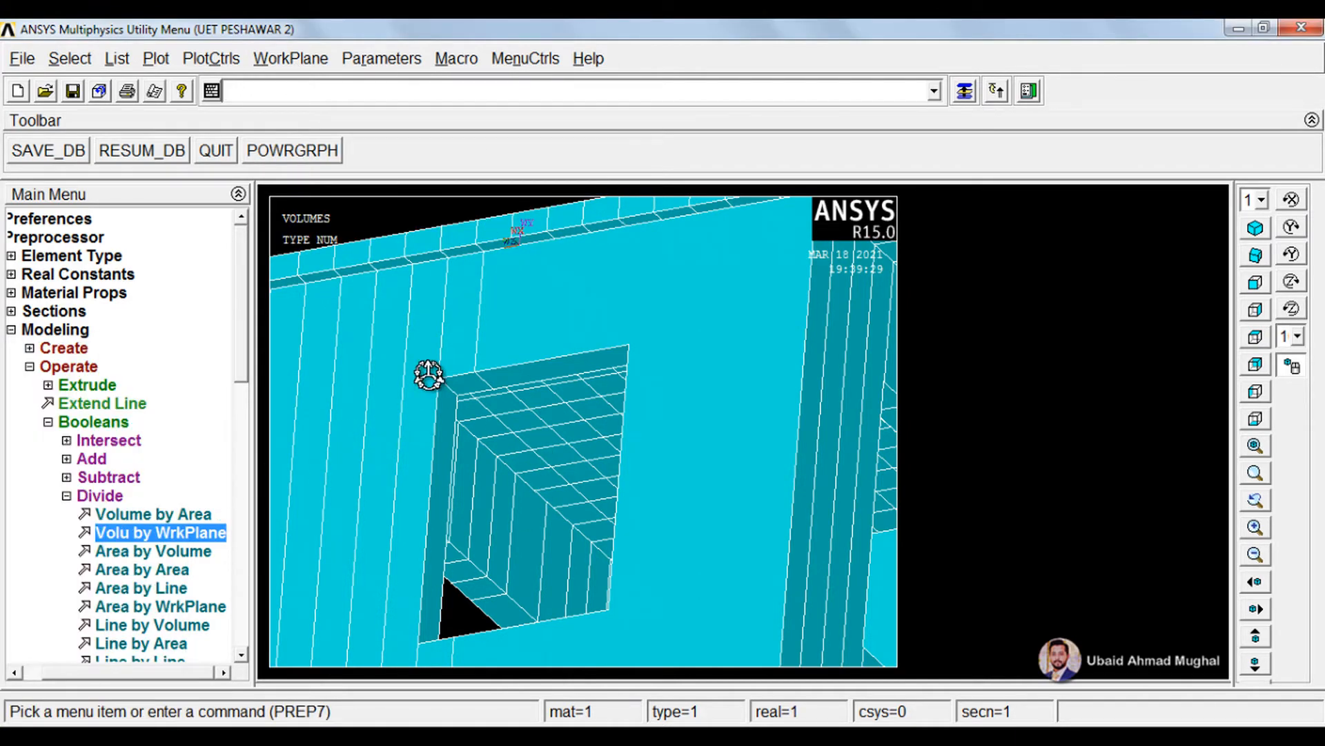
# Divide the remaining window wall volume by the working plane at the second slab grid line
pyautogui.scroll(-2, 544, 338)
pyautogui.keyDown('ctrl'); pyautogui.moveTo(582, 360); pyautogui.dragTo(566, 407, button='right'); pyautogui.keyUp('ctrl')
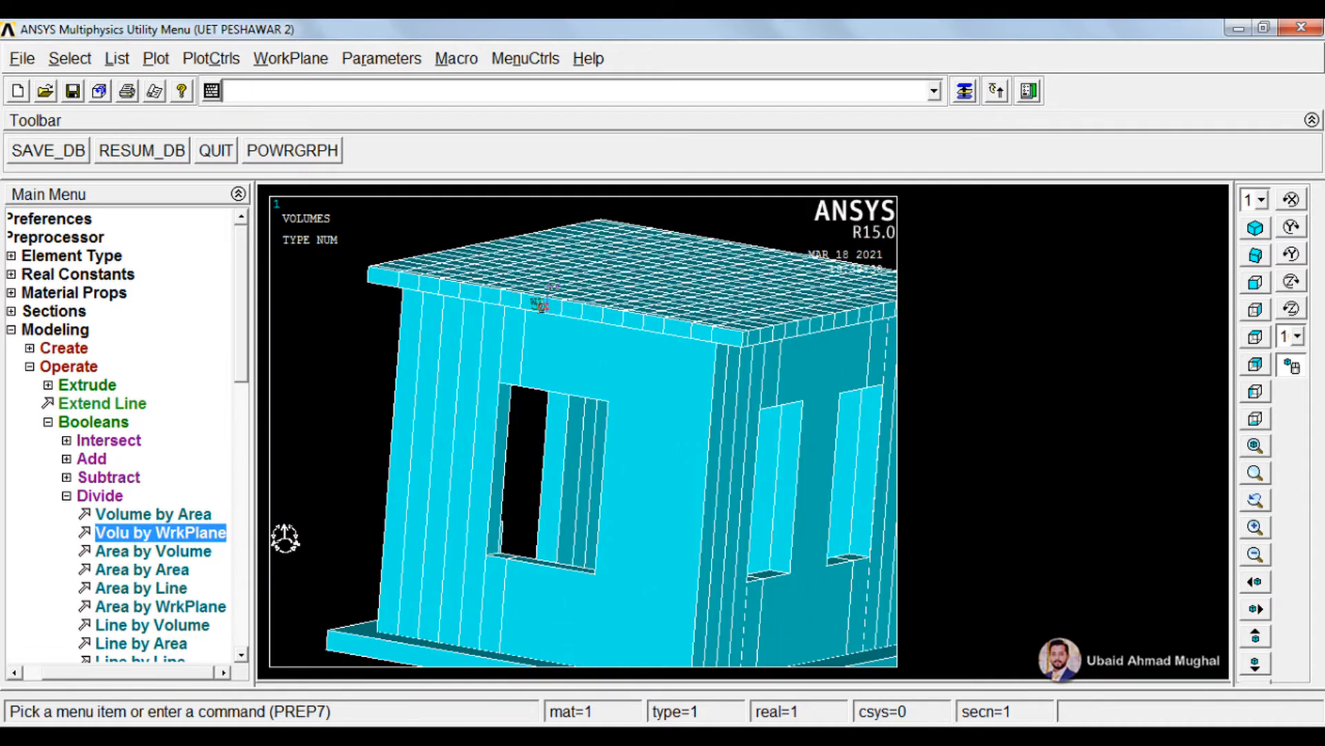
pyautogui.click(200, 531)
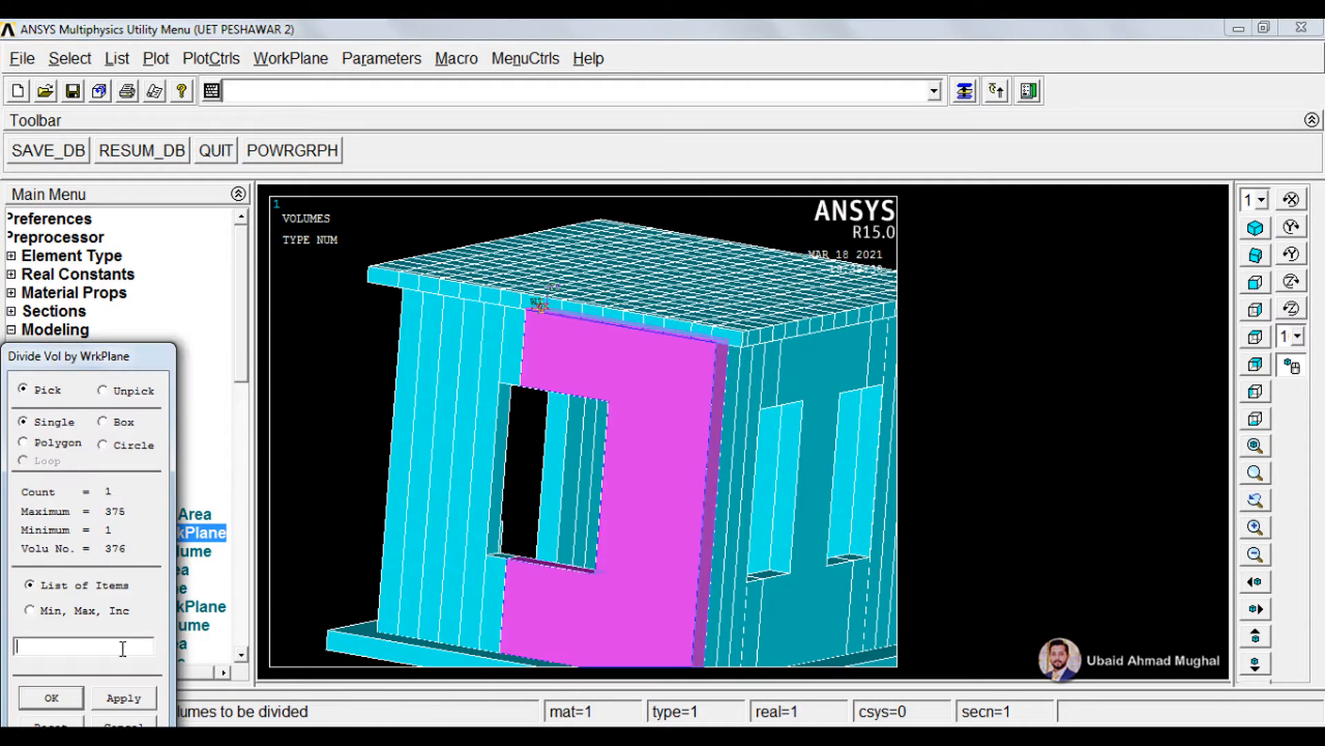
pyautogui.click(51, 697)
# Offset the working plane to the third roof-slab grid keypoint past the window's left edge
pyautogui.scroll(3, 577, 330)
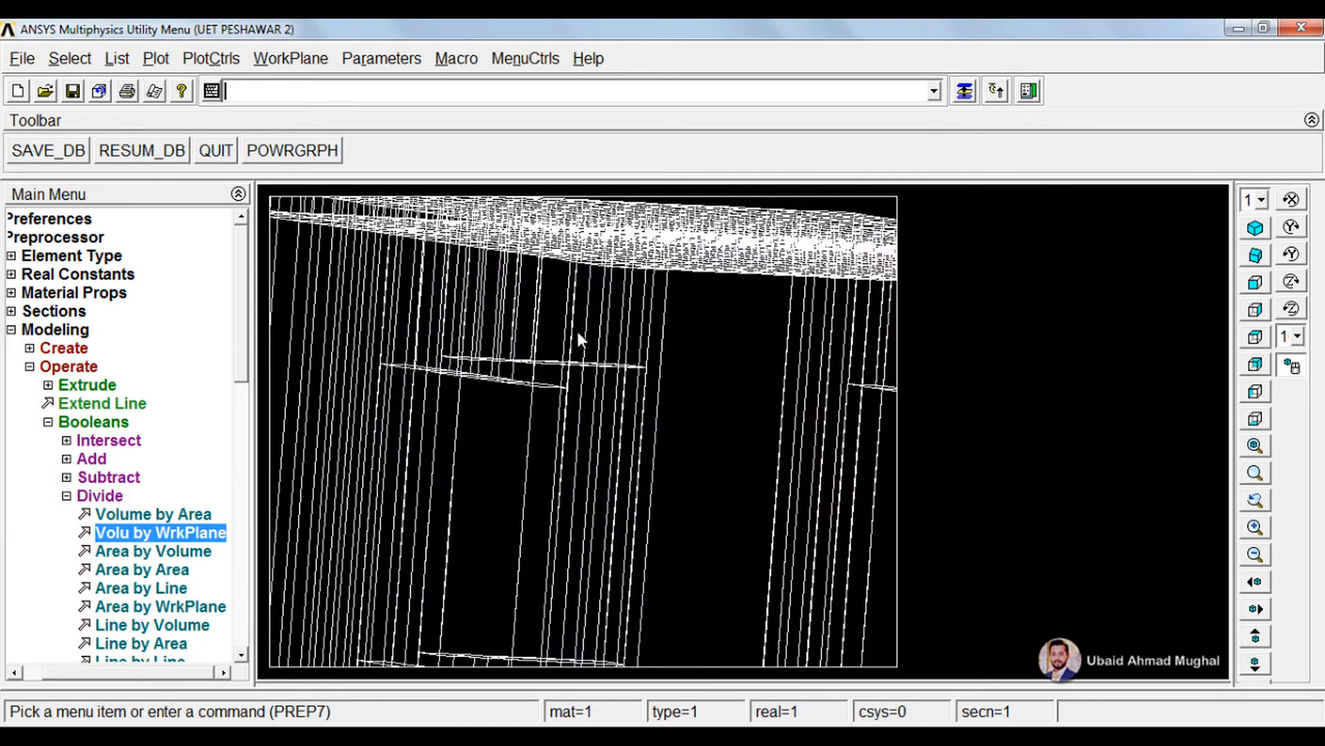
pyautogui.keyDown('ctrl'); pyautogui.moveTo(694, 359); pyautogui.dragTo(692, 346, button='right'); pyautogui.keyUp('ctrl')
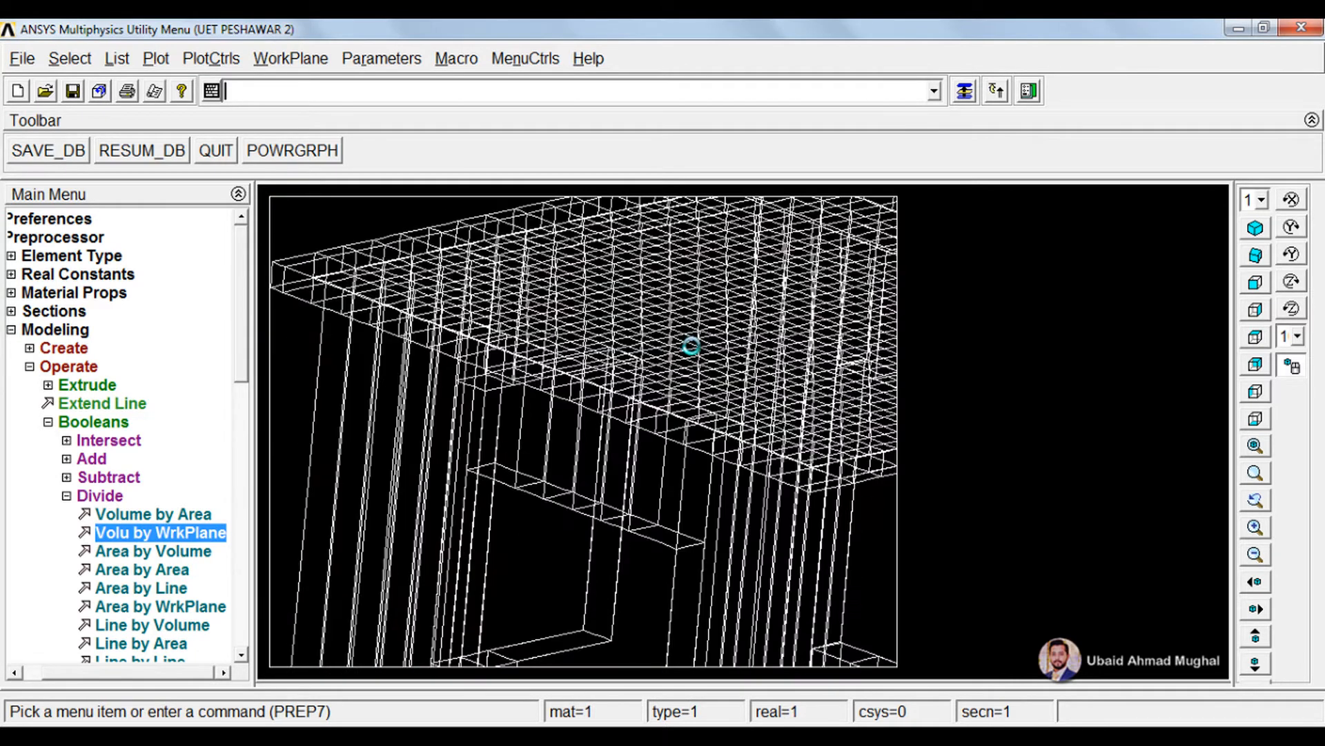
pyautogui.click(291, 60)
pyautogui.moveTo(364, 184)
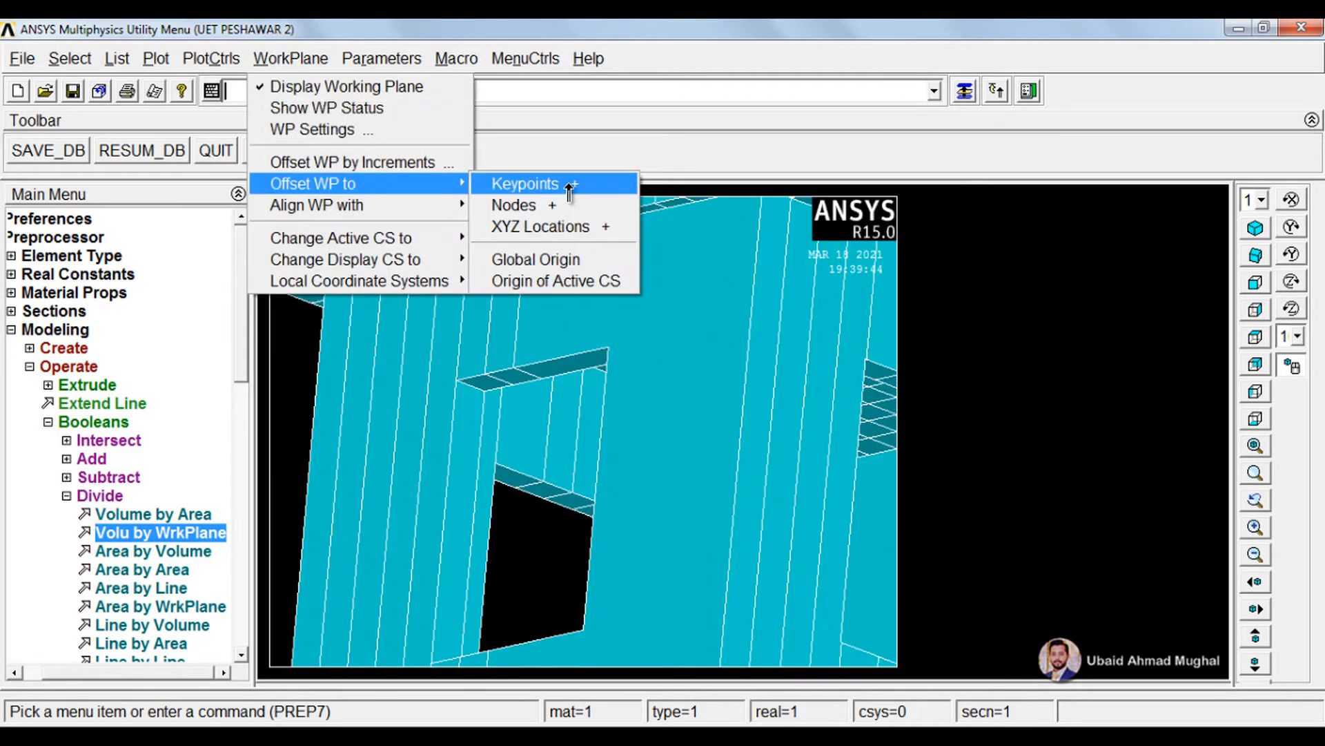
pyautogui.click(569, 185)
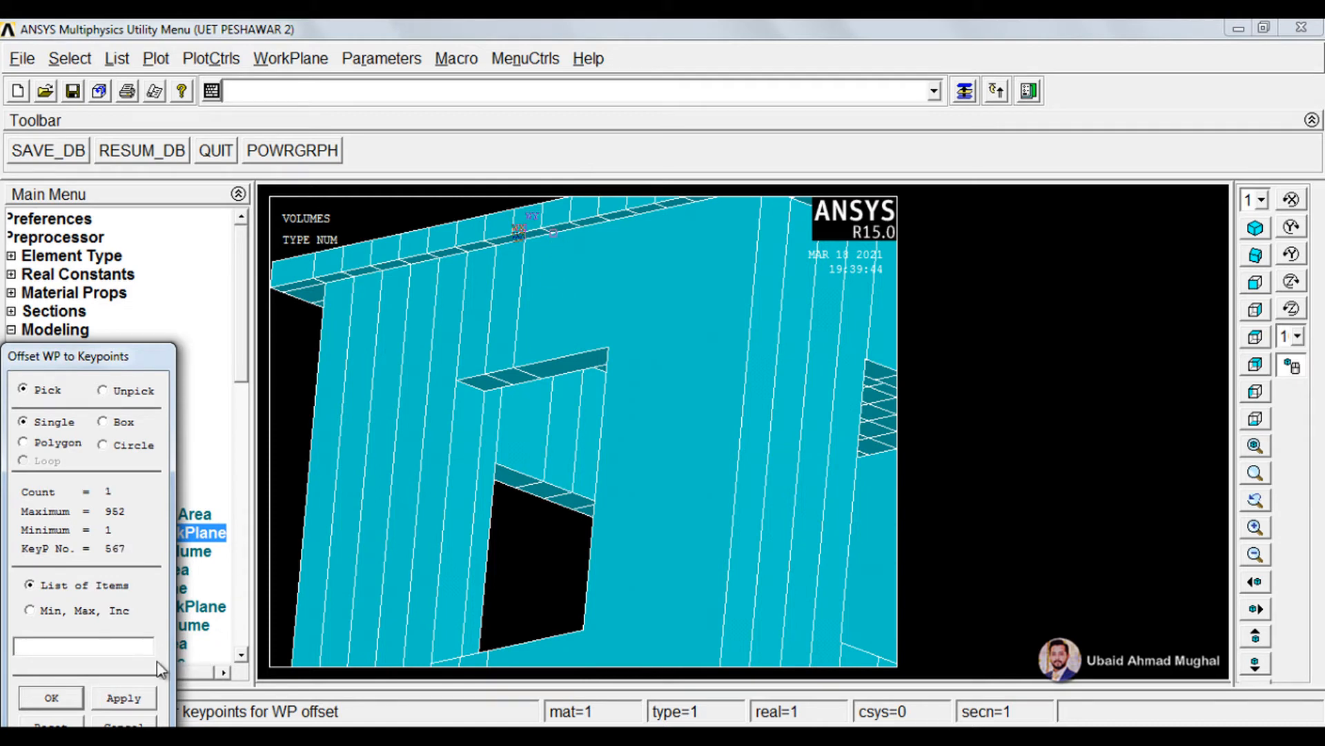
pyautogui.click(51, 697)
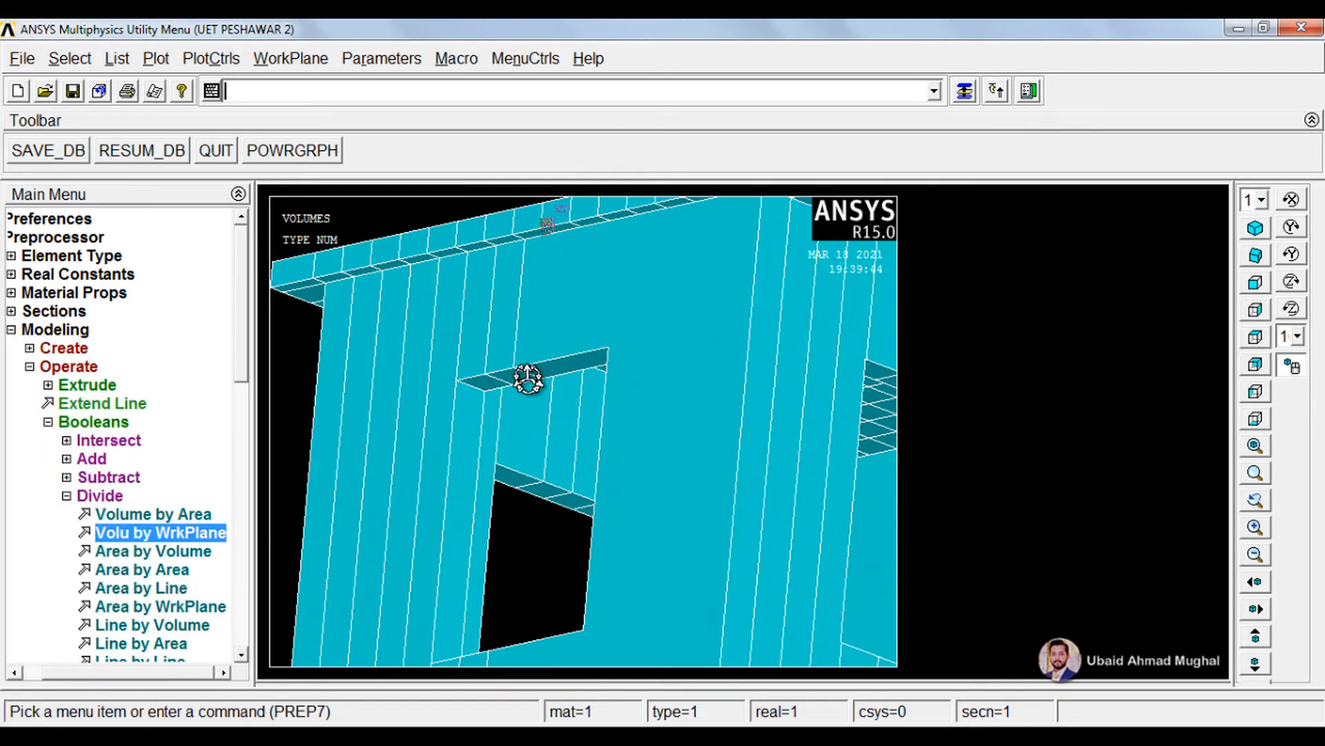
# Divide the remaining window wall volume by the working plane at the third slab grid line
pyautogui.scroll(-3, 540, 351)
pyautogui.moveTo(607, 370); pyautogui.dragTo(607, 409, button='right')
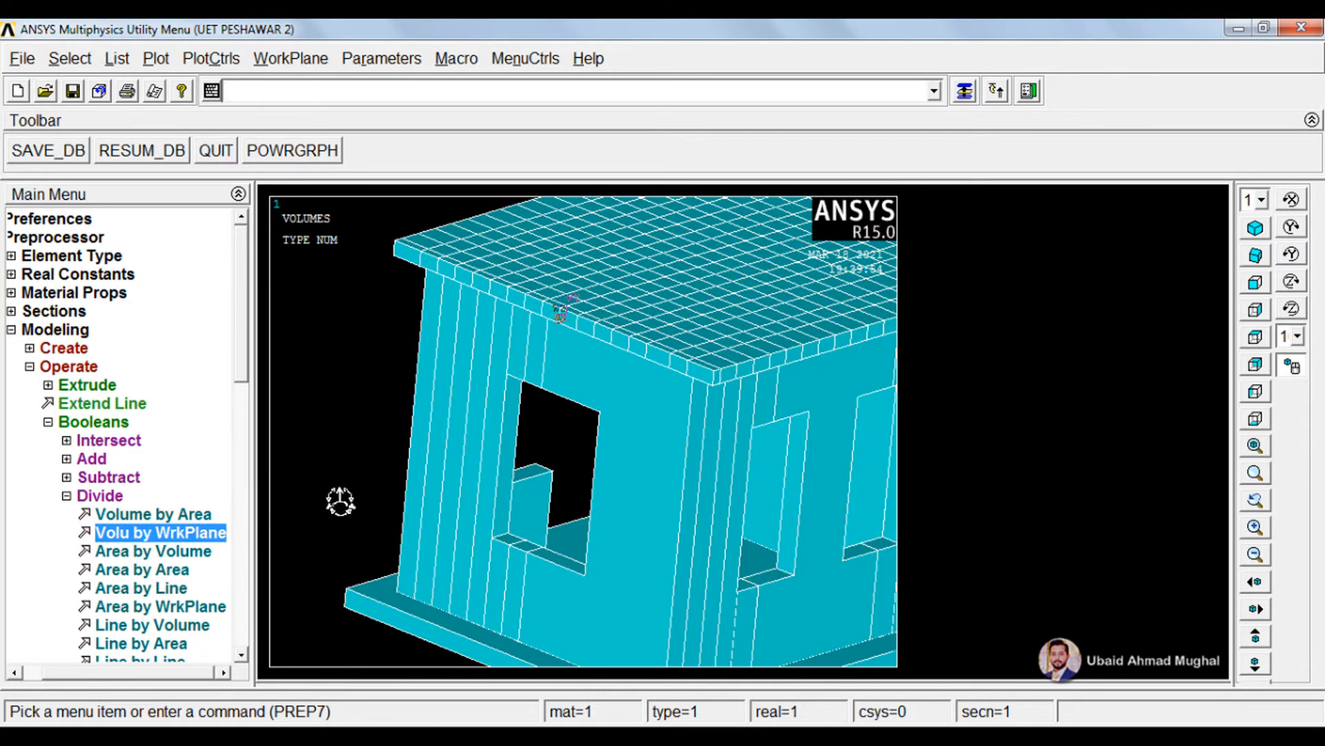
pyautogui.click(215, 536)
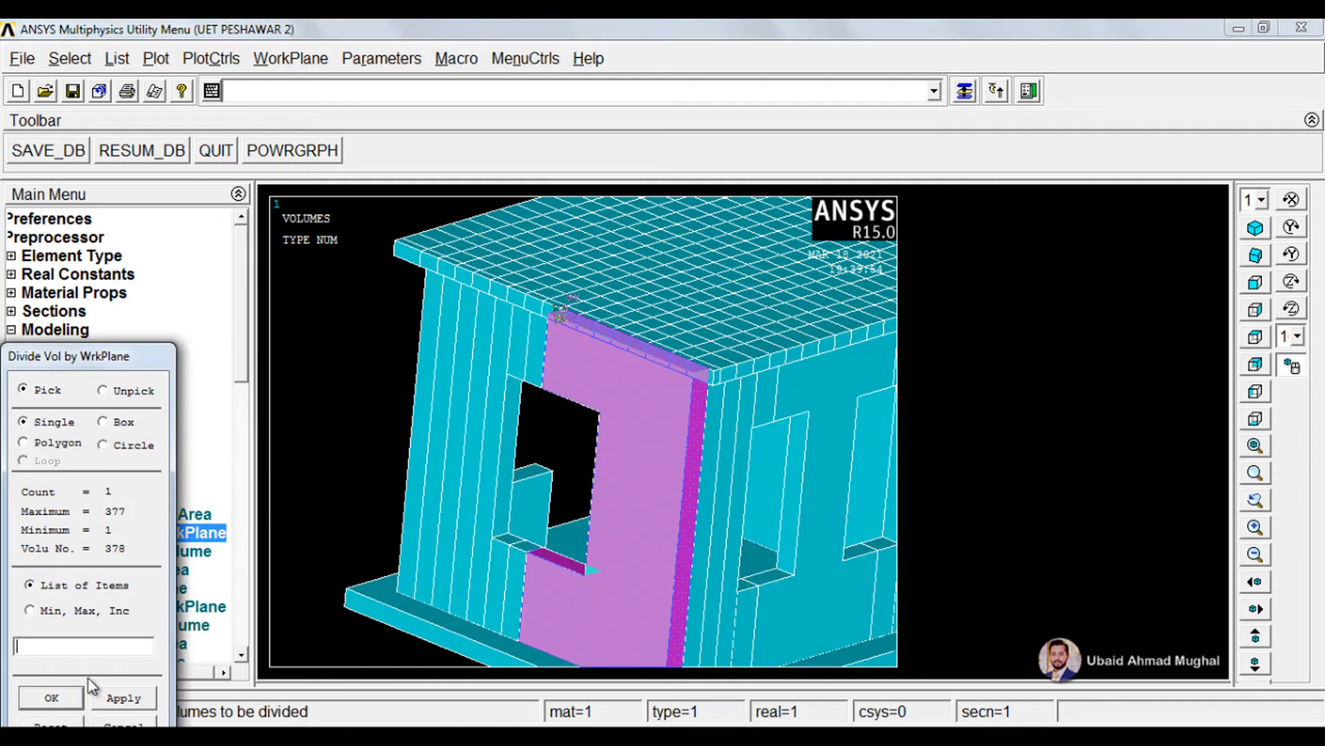
pyautogui.click(79, 696)
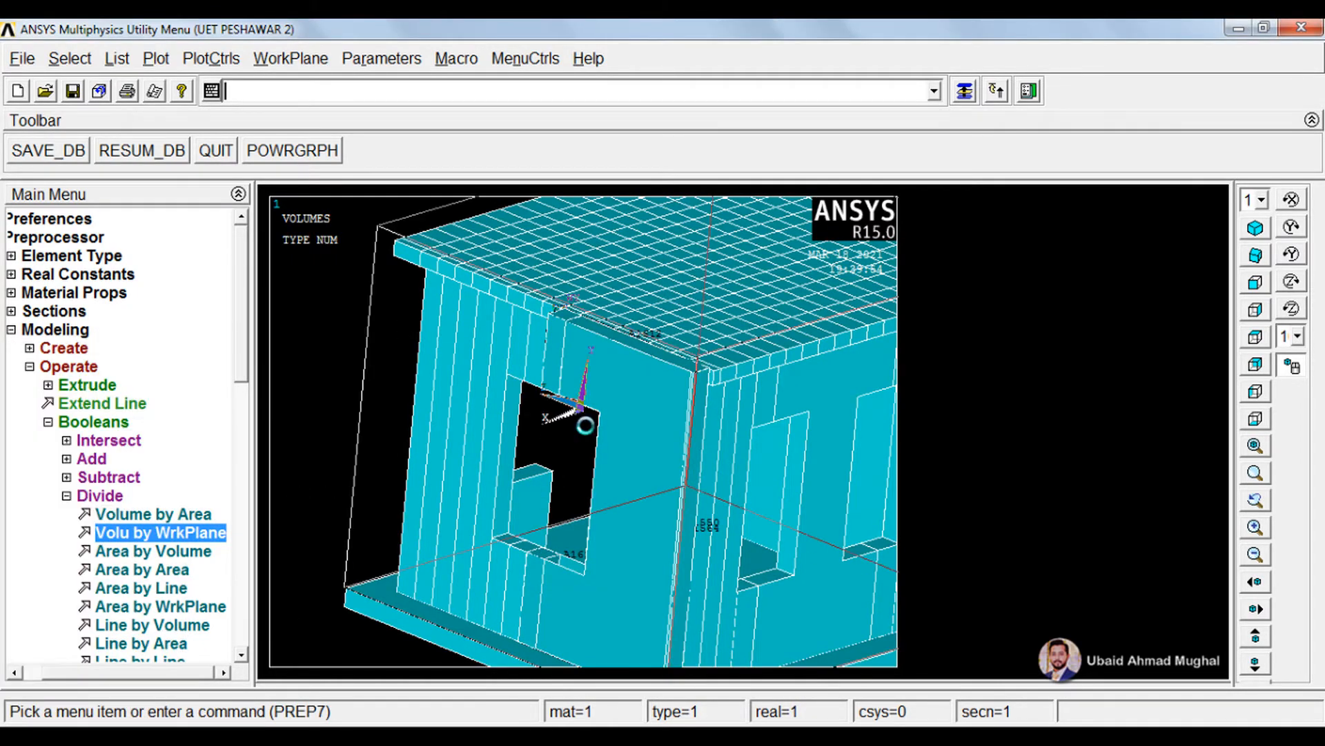
# Offset the working plane to the fourth roof-slab grid keypoint past the window's left edge
pyautogui.keyDown('ctrl'); pyautogui.moveTo(582, 420); pyautogui.dragTo(595, 289, button='right'); pyautogui.keyUp('ctrl')
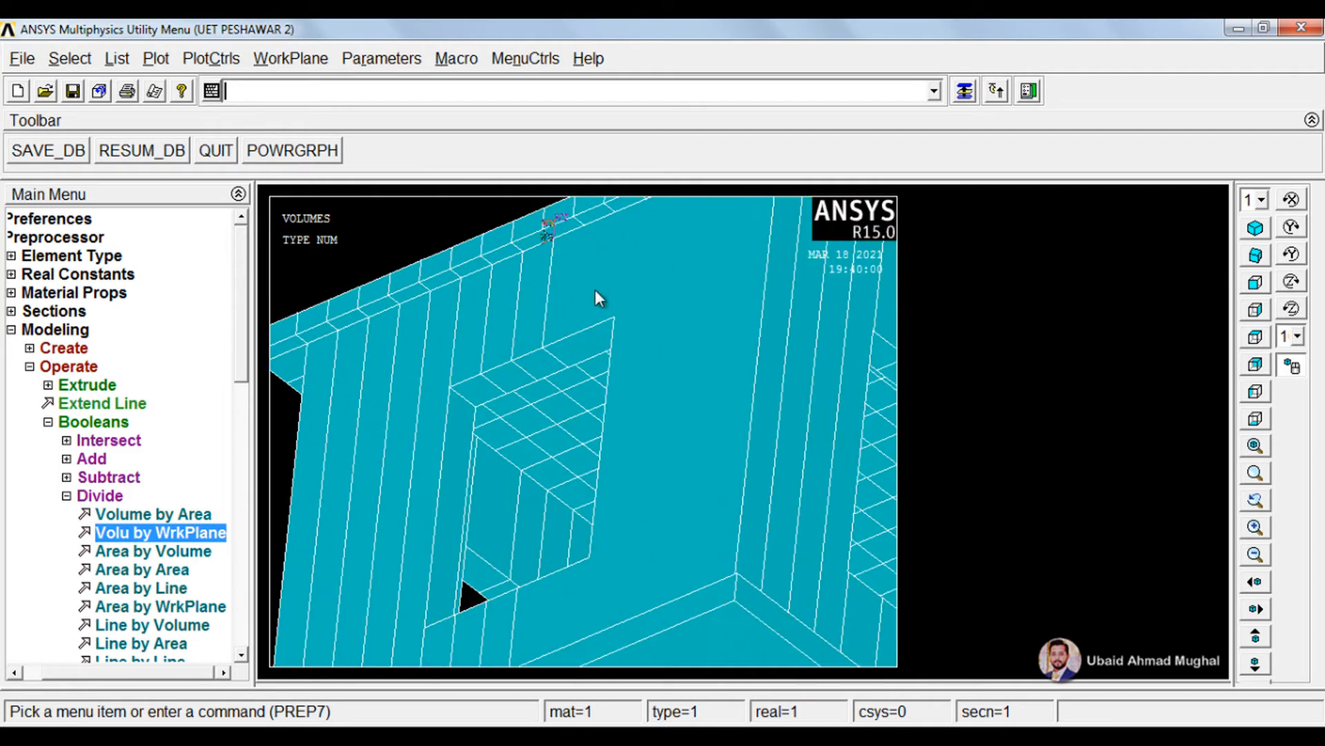
pyautogui.click(291, 56)
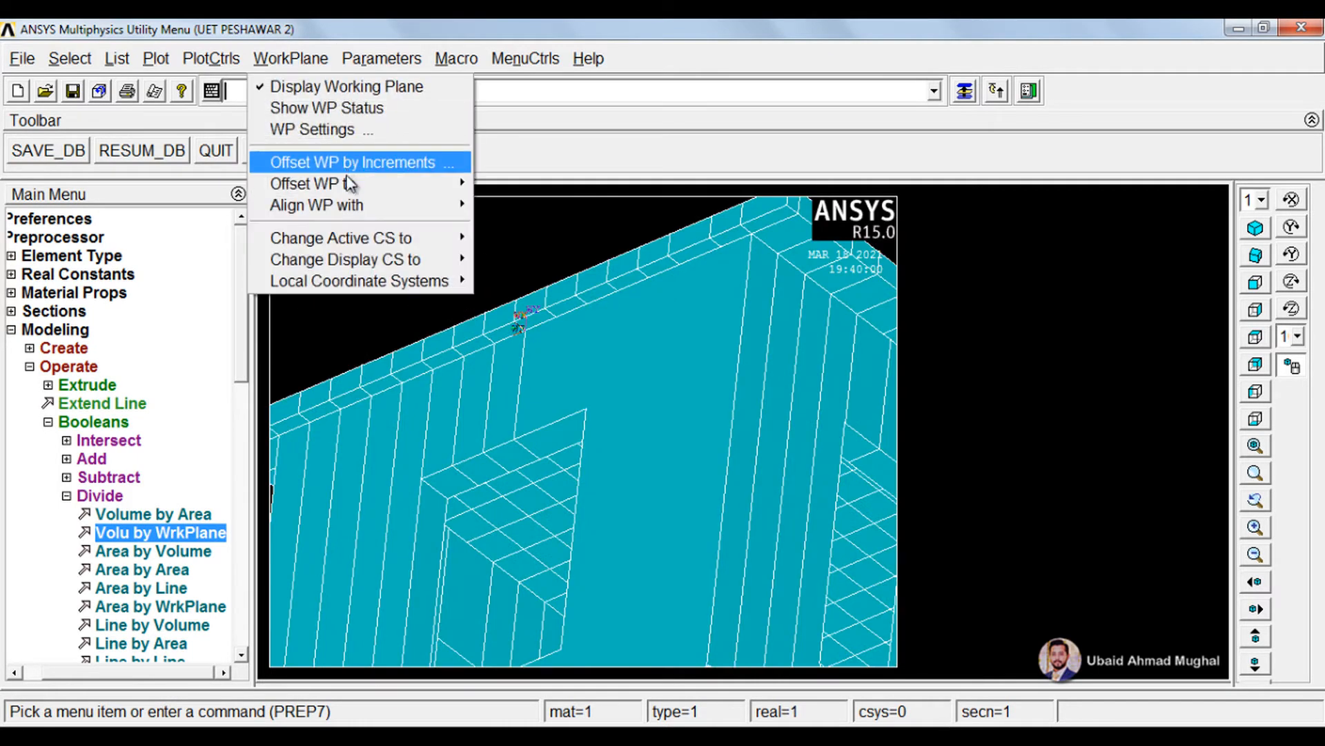
pyautogui.moveTo(350, 184)
pyautogui.click(562, 188)
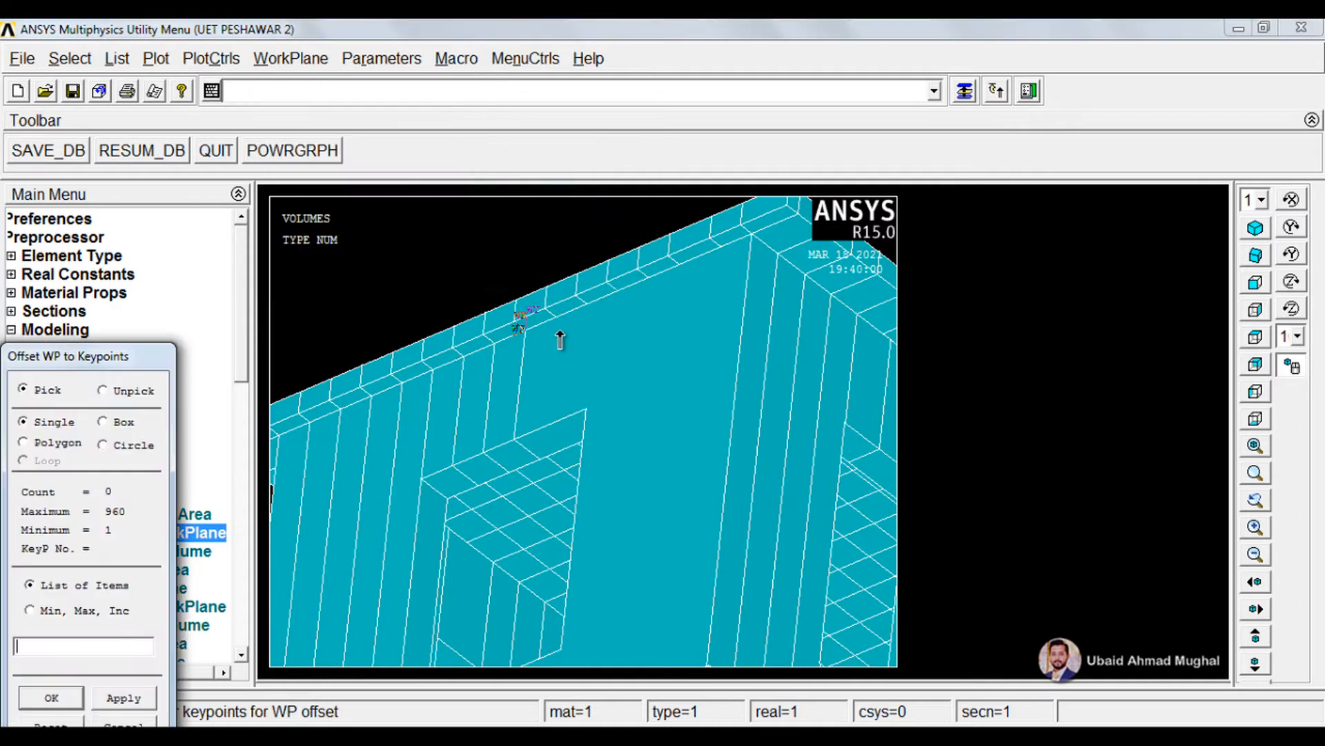
pyautogui.click(51, 697)
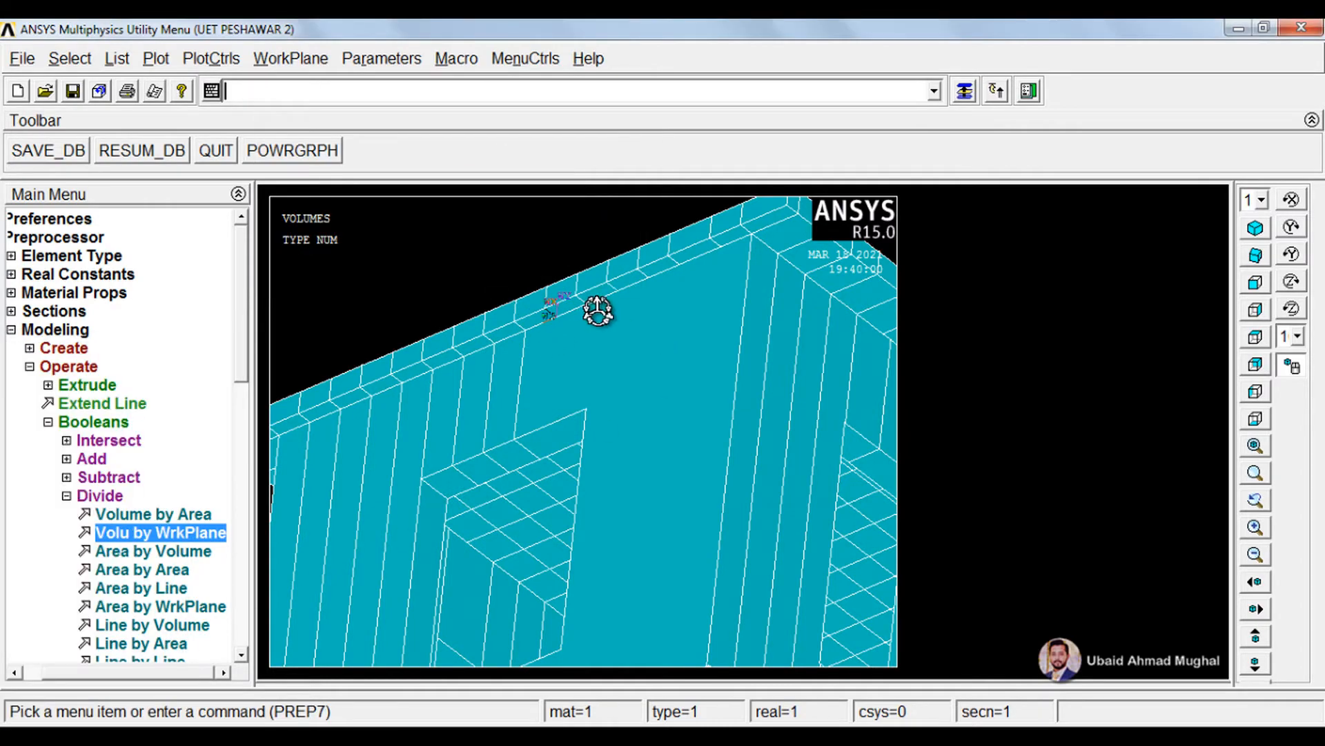
# Divide the remaining window wall volume by the working plane at the fourth slab grid line
pyautogui.moveTo(586, 337)
pyautogui.keyDown('ctrl'); pyautogui.mouseDown(button='right')
pyautogui.moveTo(580, 375)
pyautogui.moveTo(592, 373)
pyautogui.moveTo(594, 392)
pyautogui.moveTo(654, 409)
pyautogui.moveTo(636, 377)
pyautogui.mouseUp(button='right'); pyautogui.keyUp('ctrl')
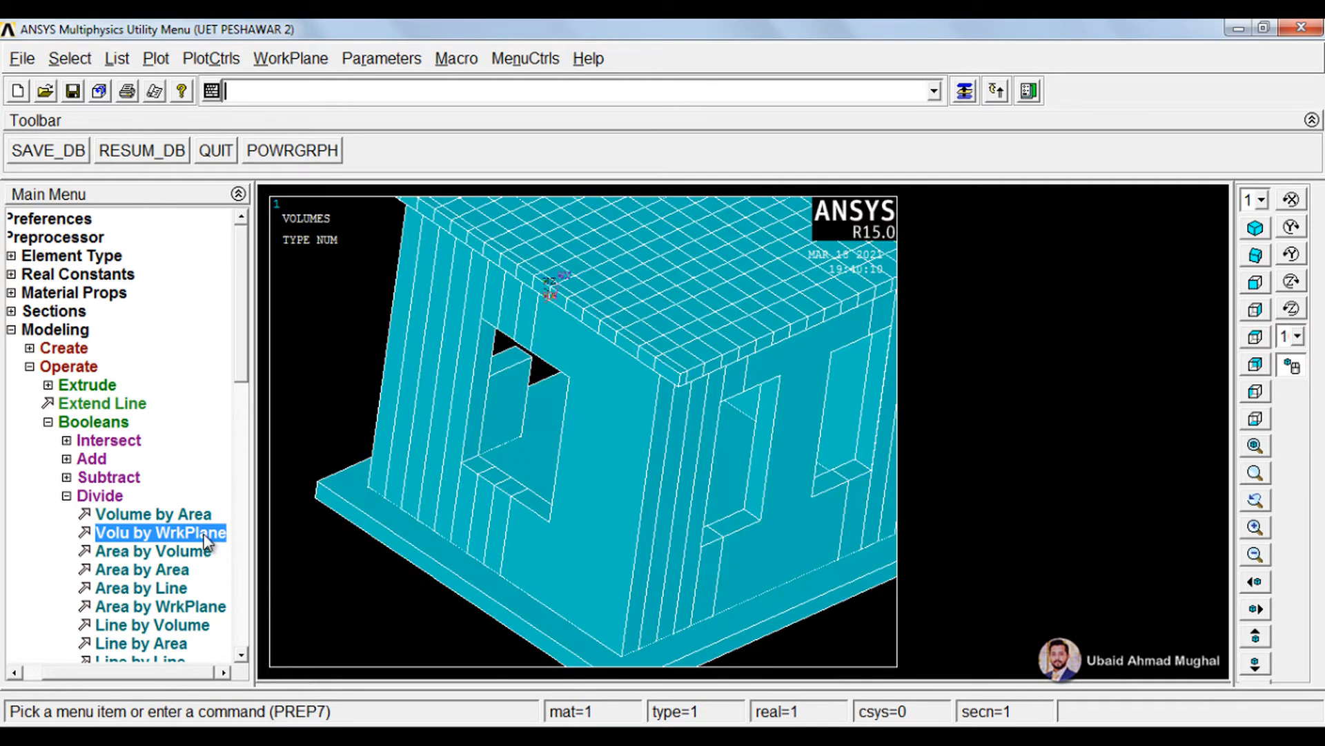
pyautogui.click(200, 535)
pyautogui.click(604, 469)
pyautogui.middleClick(502, 542)
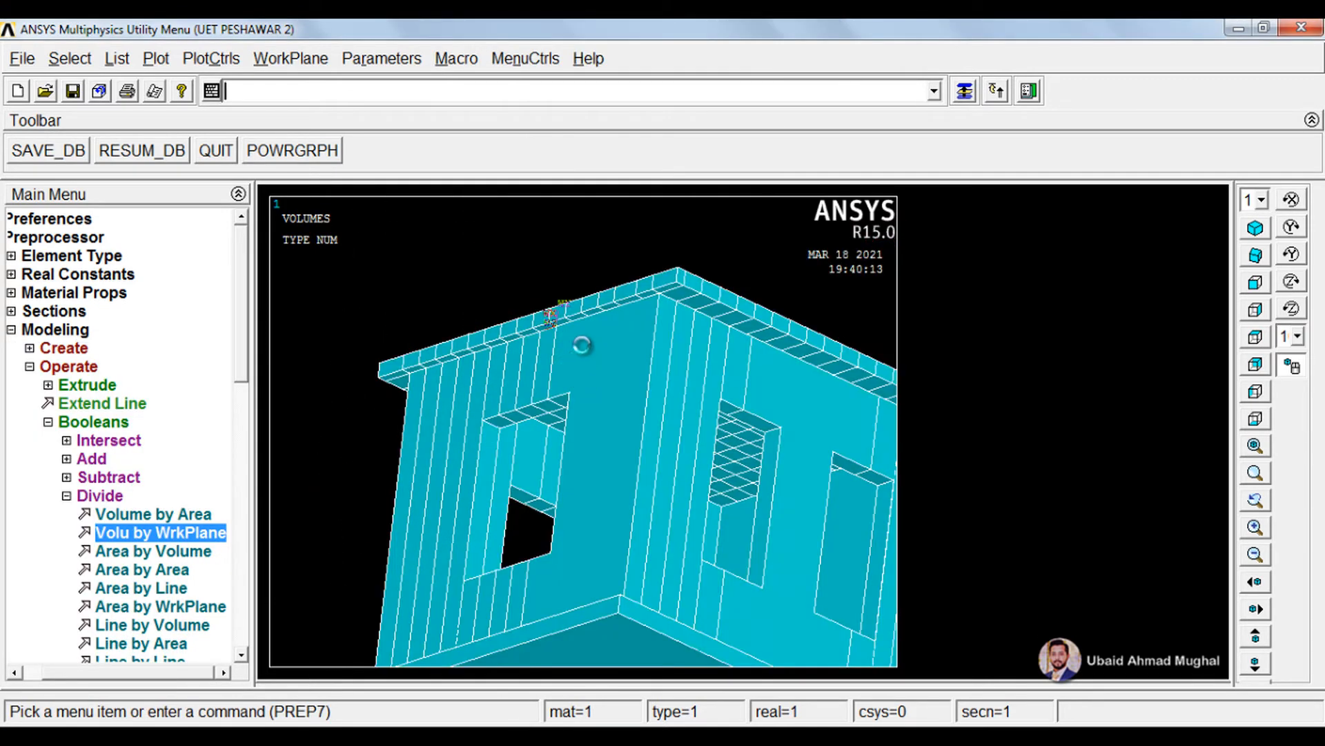
pyautogui.moveTo(582, 343); pyautogui.dragTo(566, 310, button='middle')
pyautogui.click(289, 69)
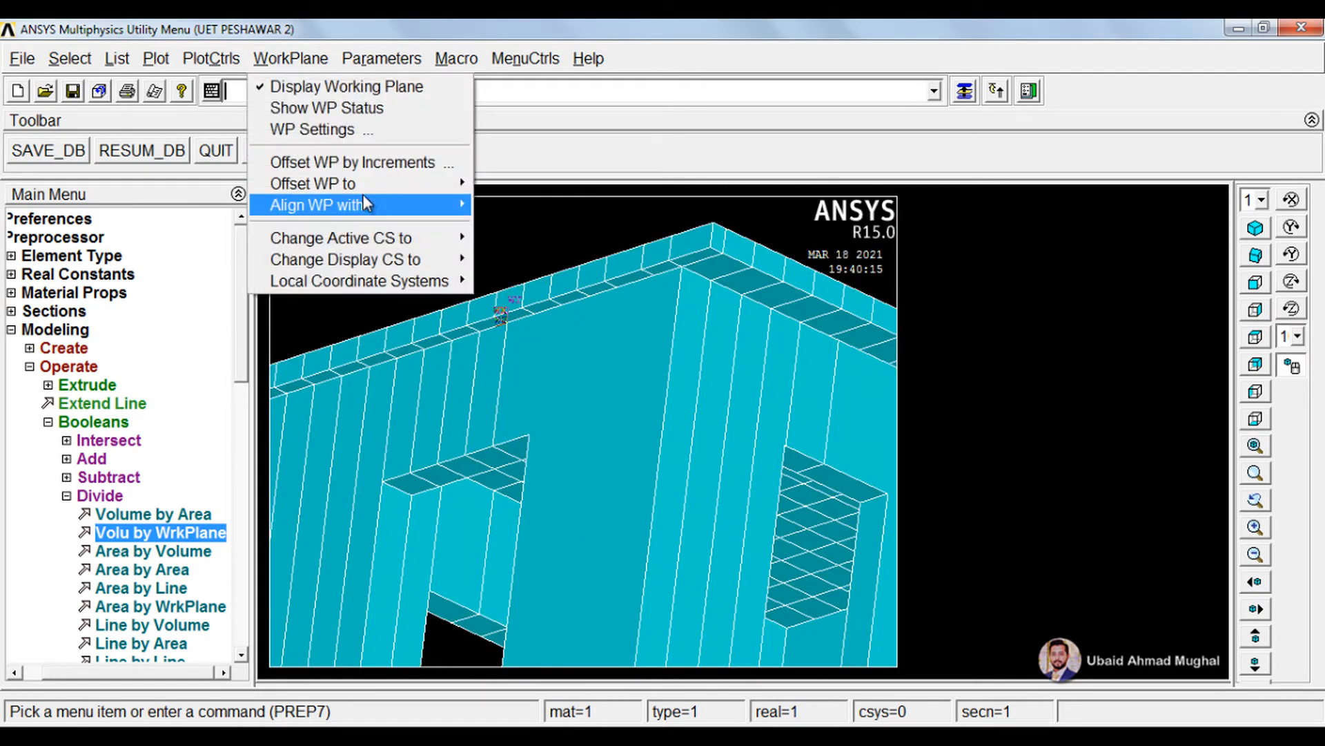
pyautogui.moveTo(365, 183)
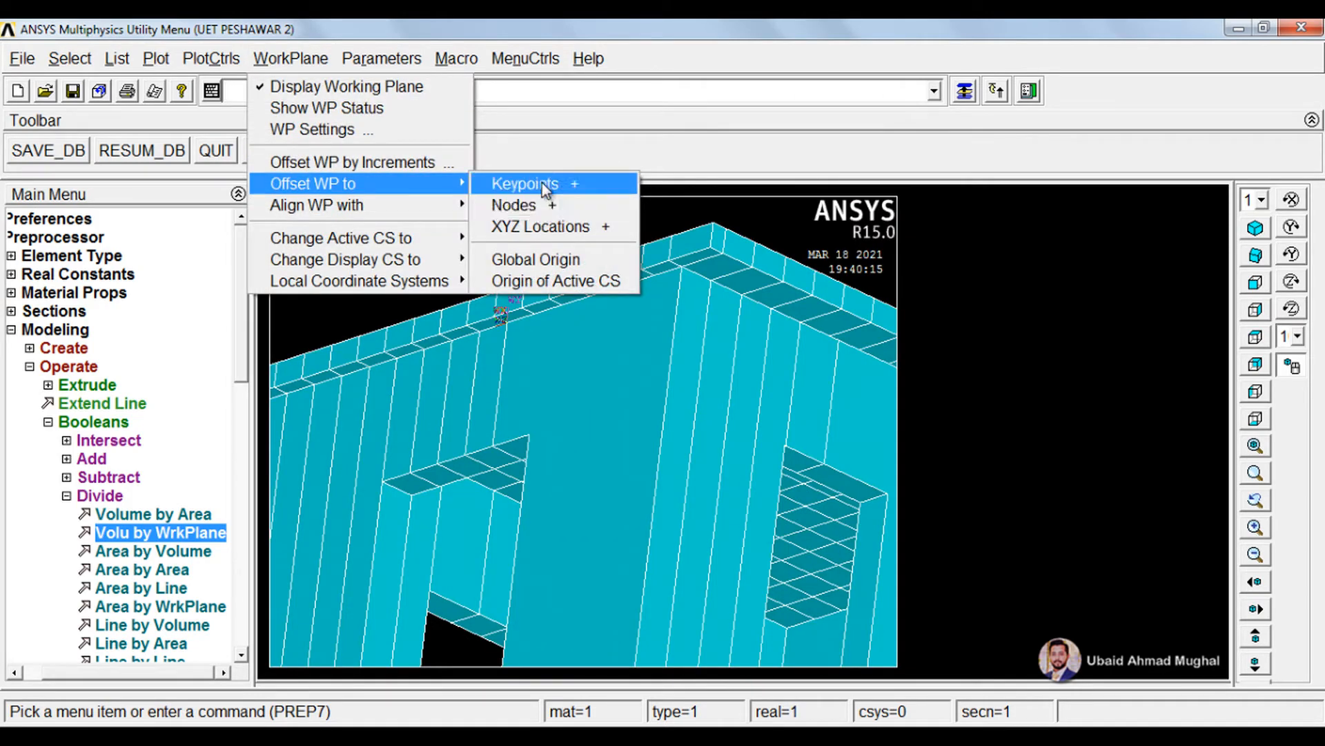
pyautogui.click(541, 184)
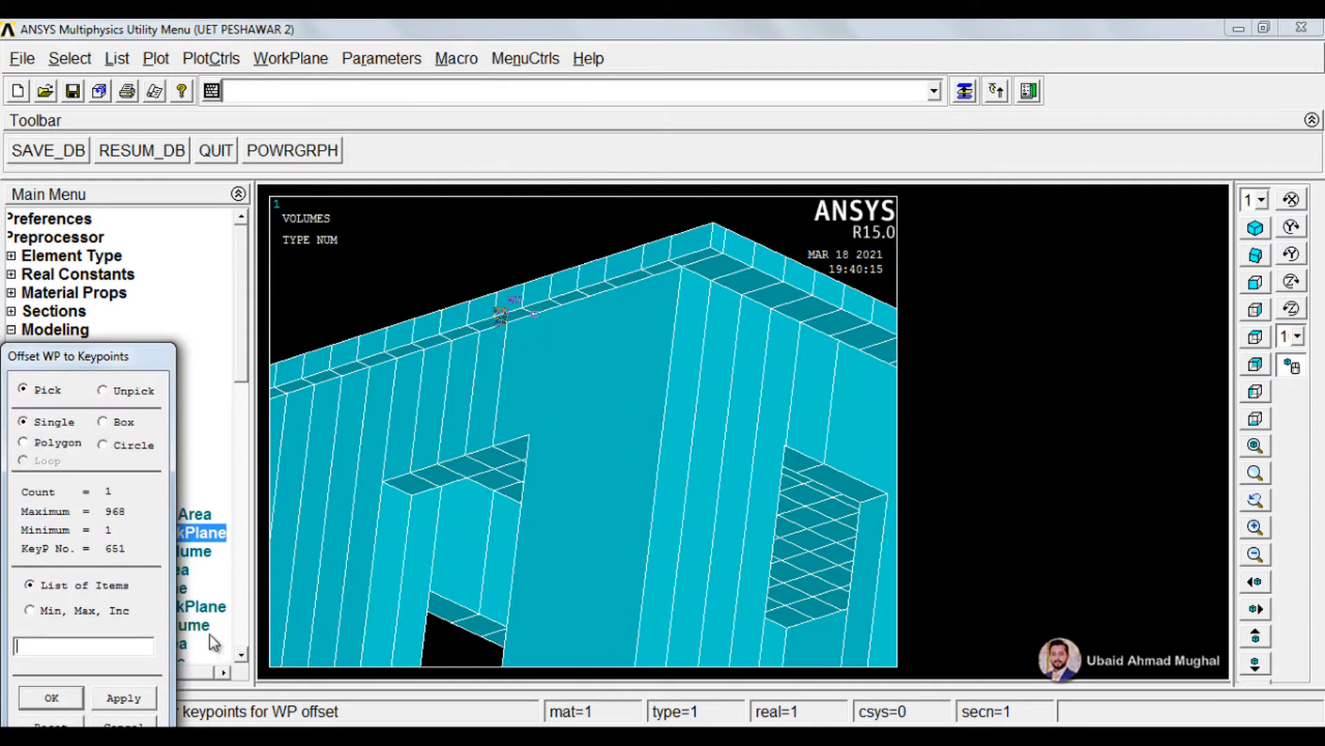
pyautogui.click(147, 722)
# Try to divide the wall volume beside the window by the working plane at the fourth slab grid line
pyautogui.moveTo(524, 385)
pyautogui.keyDown('ctrl'); pyautogui.mouseDown(button='right')
pyautogui.moveTo(575, 407)
pyautogui.moveTo(554, 416)
pyautogui.mouseUp(button='right'); pyautogui.keyUp('ctrl')
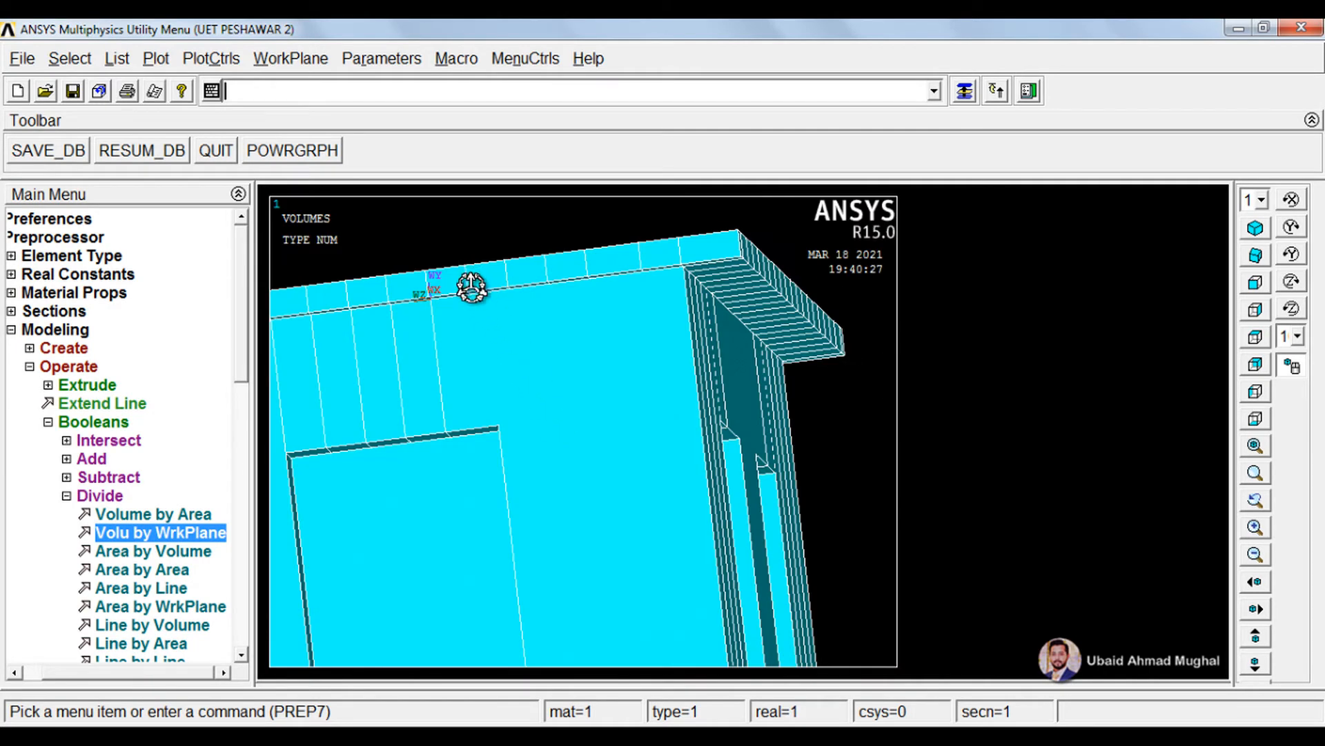
pyautogui.keyDown('ctrl'); pyautogui.moveTo(500, 334); pyautogui.dragTo(605, 339); pyautogui.keyUp('ctrl')
pyautogui.scroll(3, 612, 332)
pyautogui.keyDown('ctrl'); pyautogui.moveTo(619, 288); pyautogui.dragTo(649, 367); pyautogui.keyUp('ctrl')
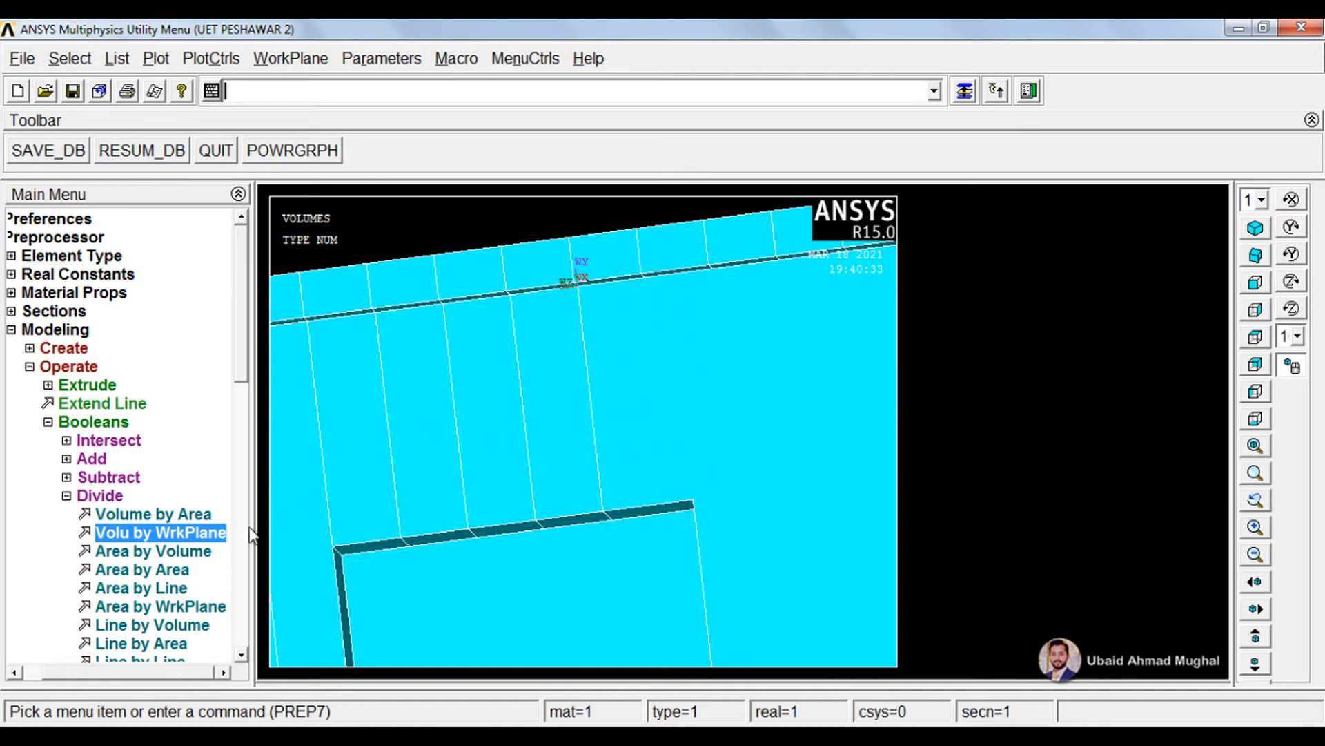
pyautogui.click(178, 536)
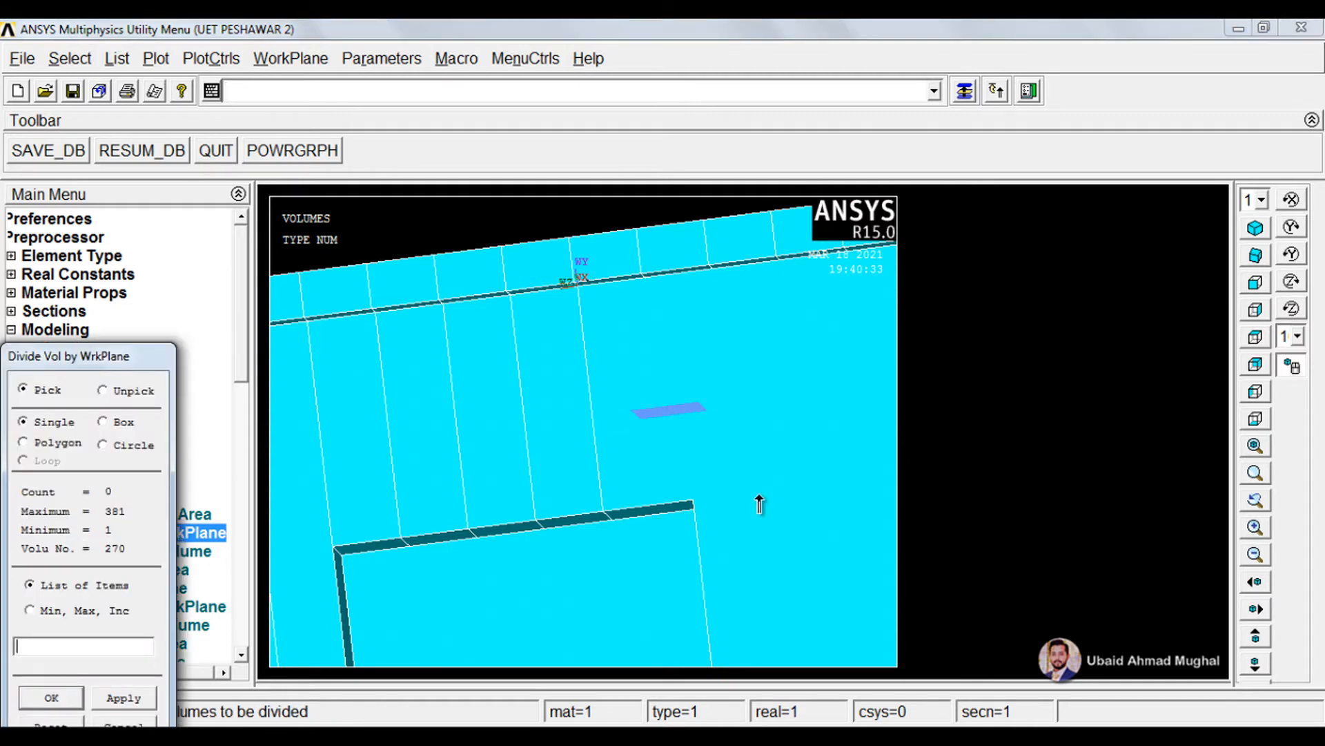
pyautogui.click(836, 636)
pyautogui.click(49, 699)
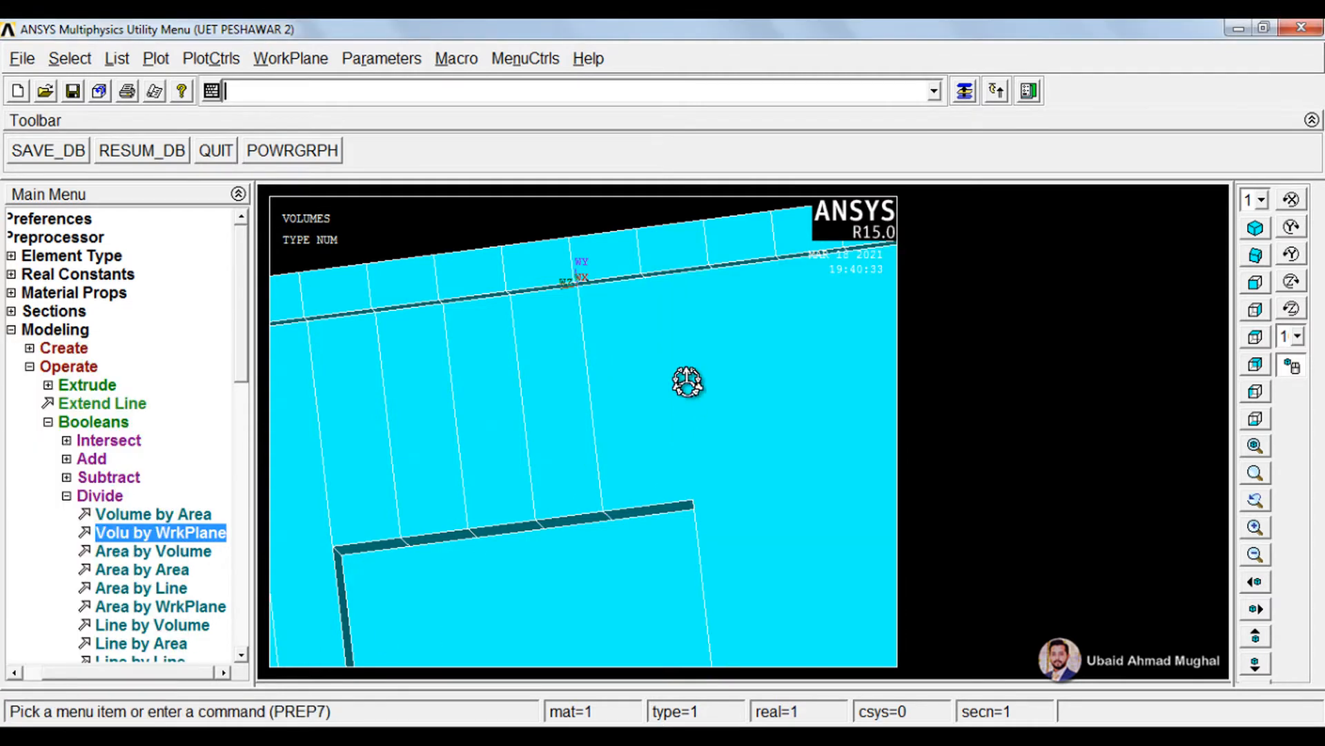
pyautogui.scroll(-4, 661, 336)
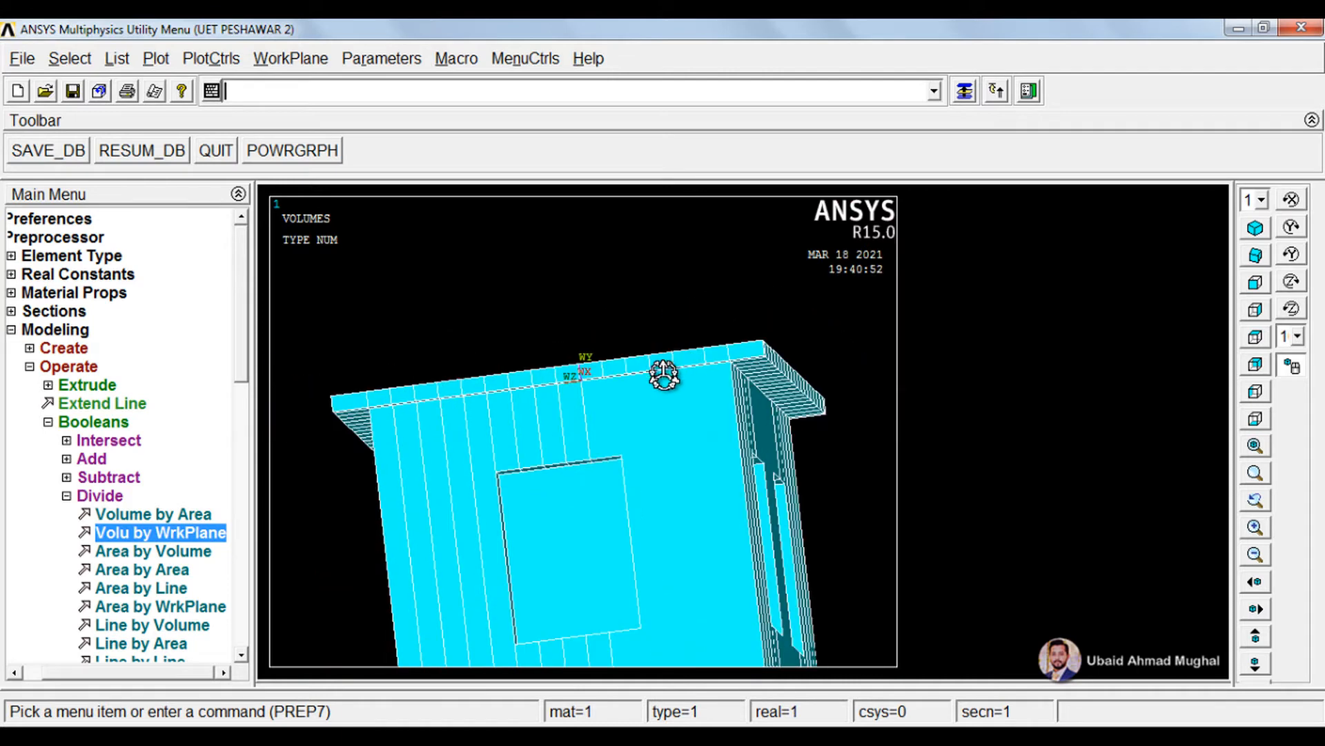
pyautogui.scroll(1, 609, 392)
pyautogui.scroll(3, 609, 392)
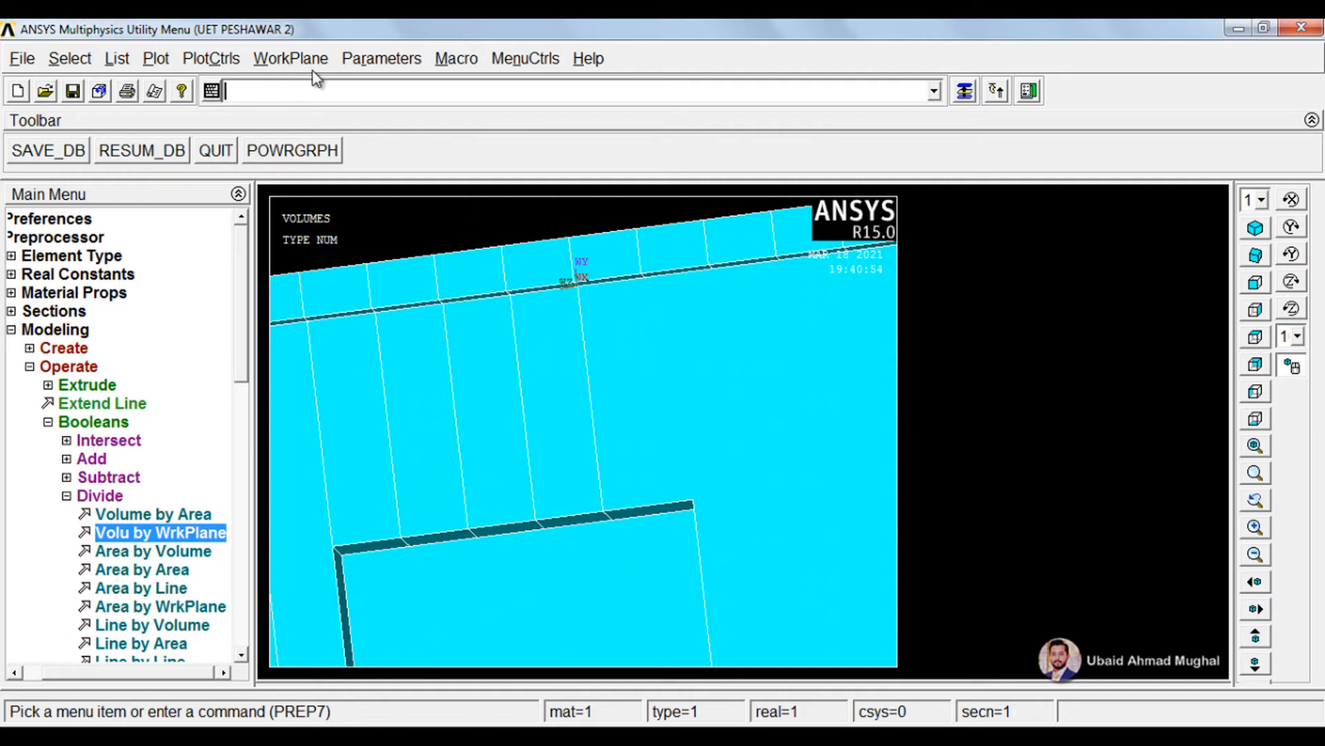
pyautogui.click(293, 59)
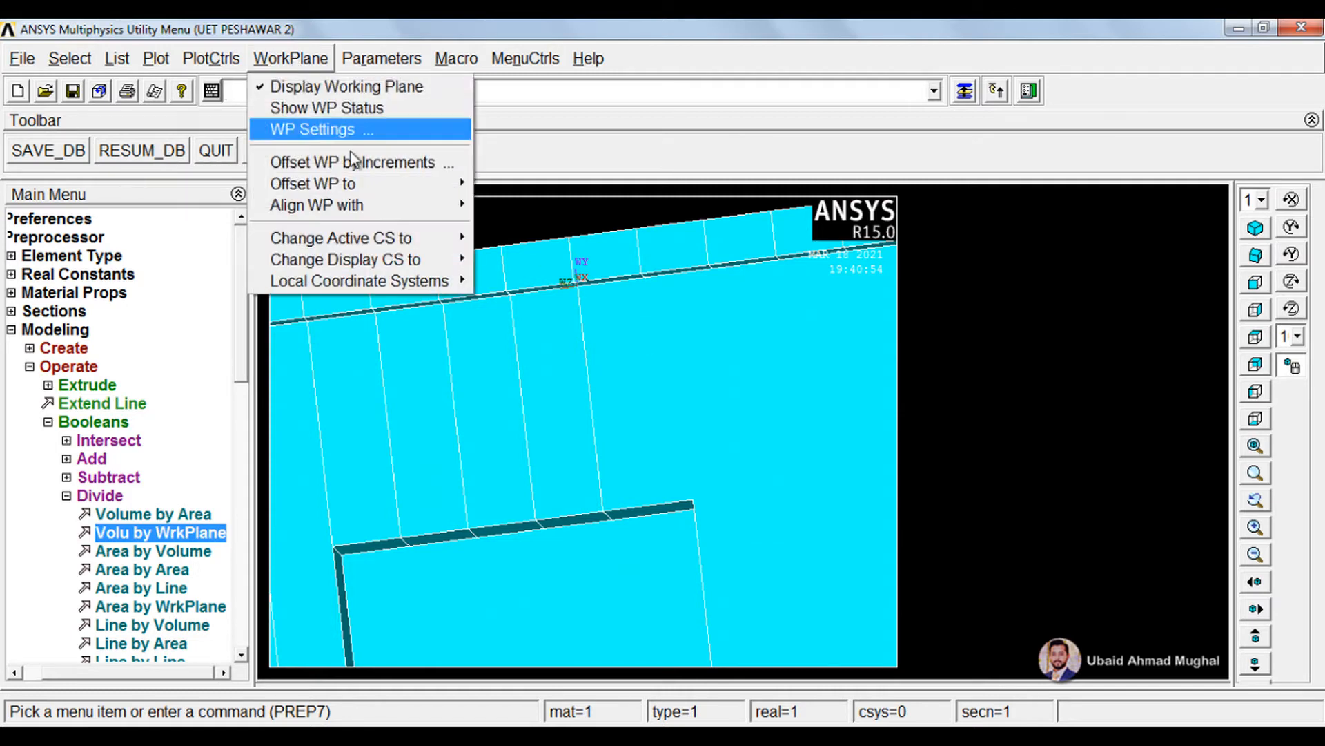
pyautogui.moveTo(352, 183)
pyautogui.click(499, 185)
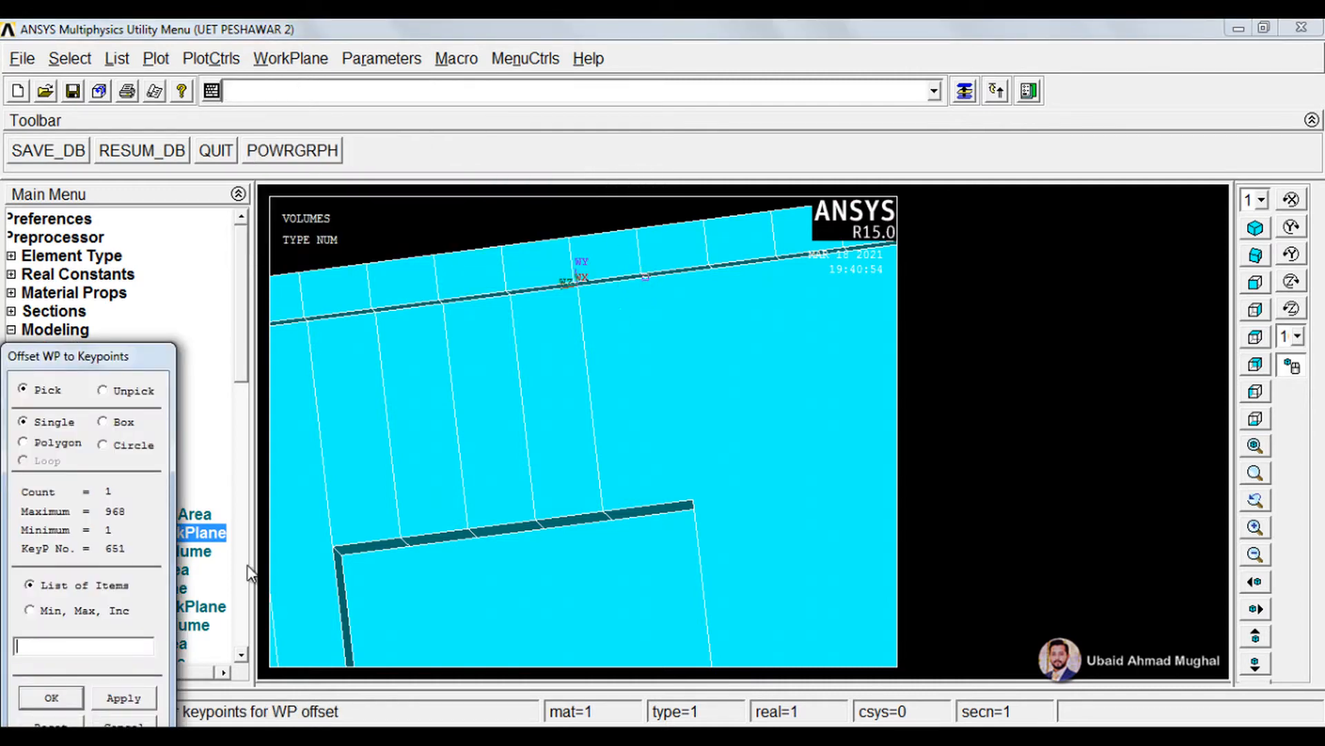
pyautogui.click(145, 721)
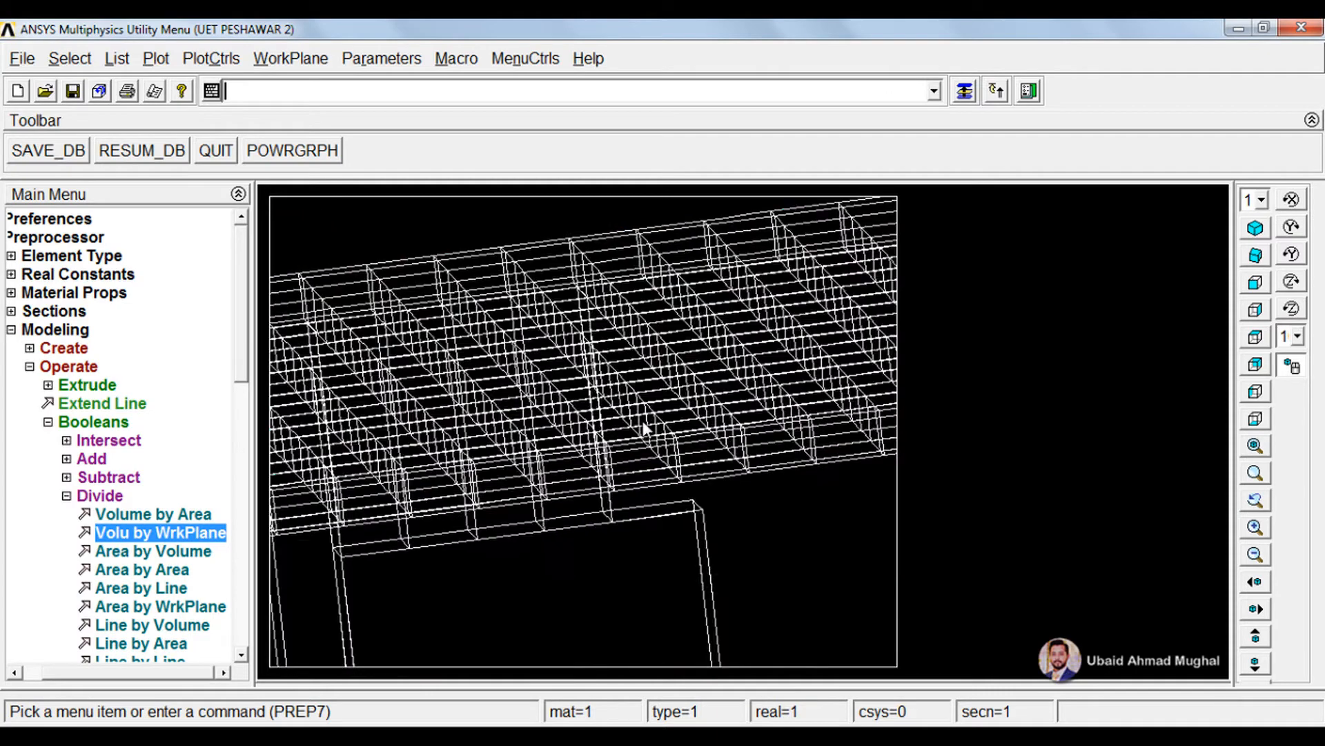
# Offset the working plane to the fifth roof-slab grid keypoint past the window's left edge
pyautogui.click(316, 60)
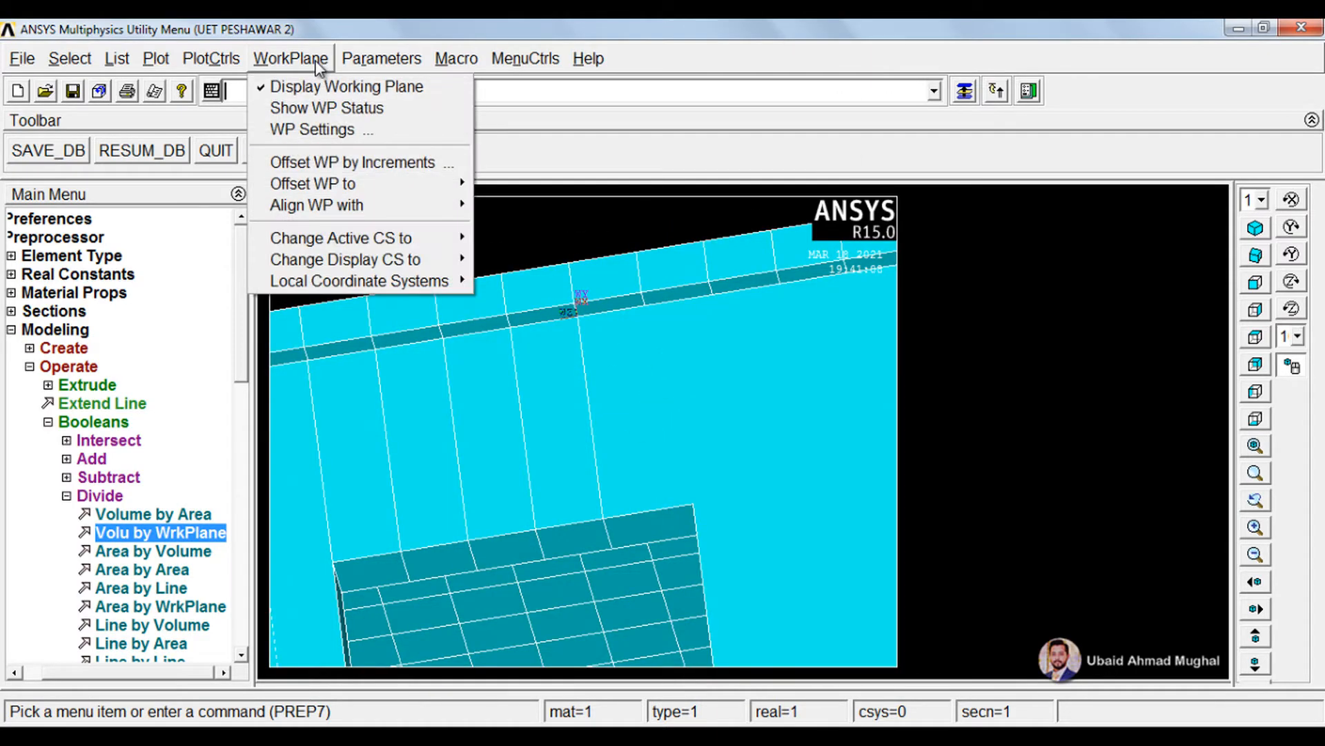
pyautogui.moveTo(348, 184)
pyautogui.click(508, 191)
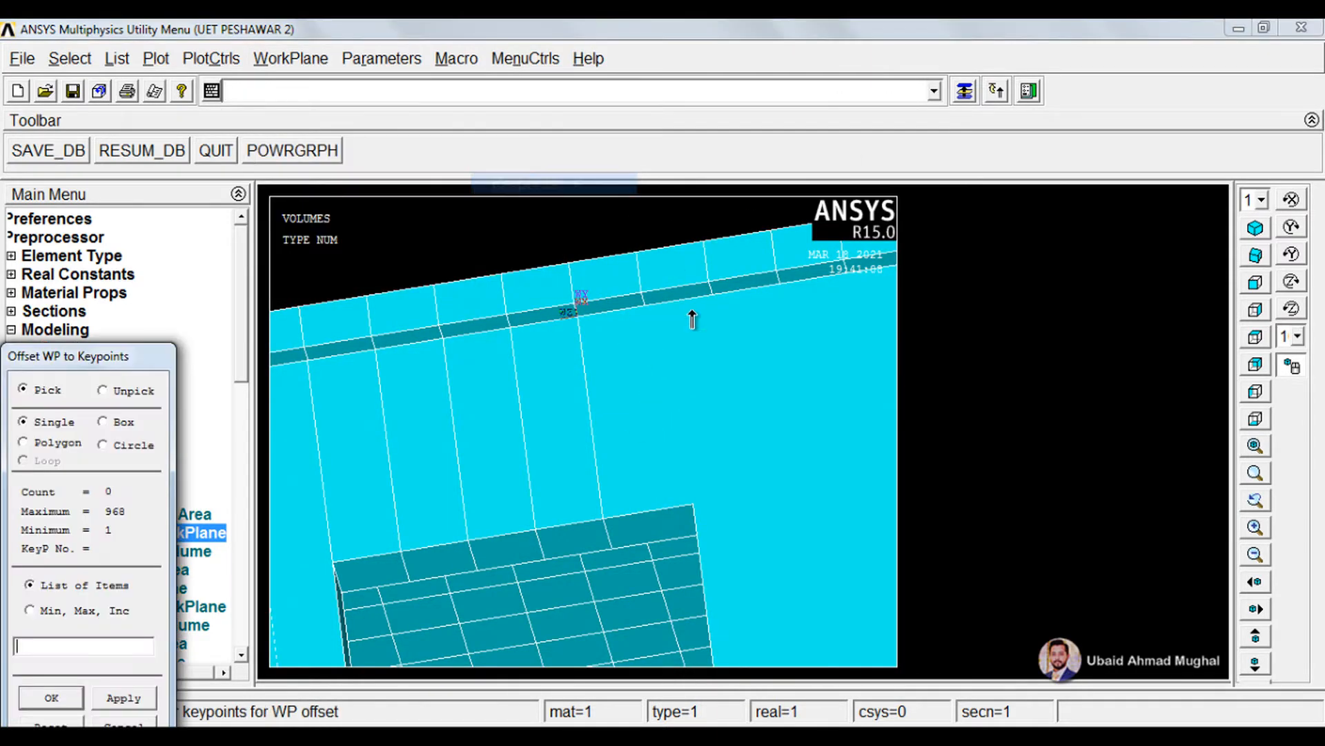
pyautogui.click(53, 698)
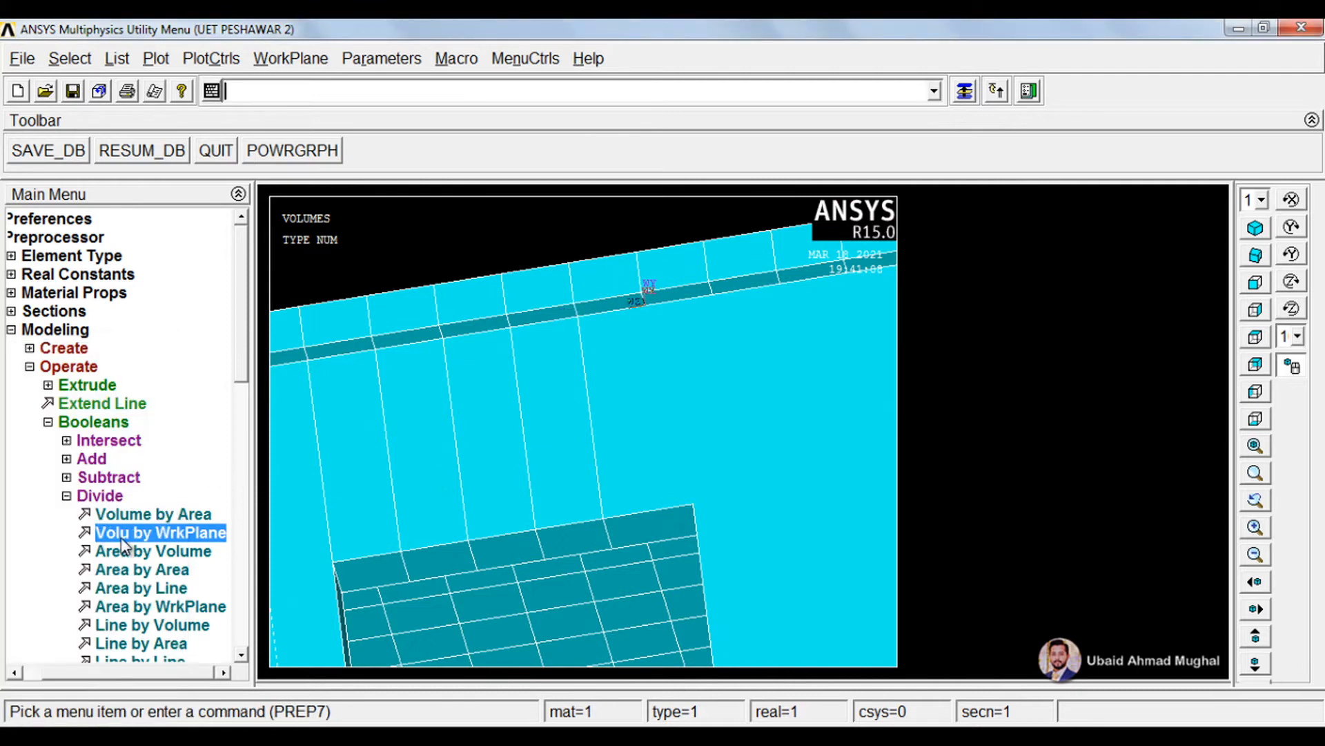
pyautogui.click(173, 531)
pyautogui.moveTo(852, 435); pyautogui.dragTo(793, 659)
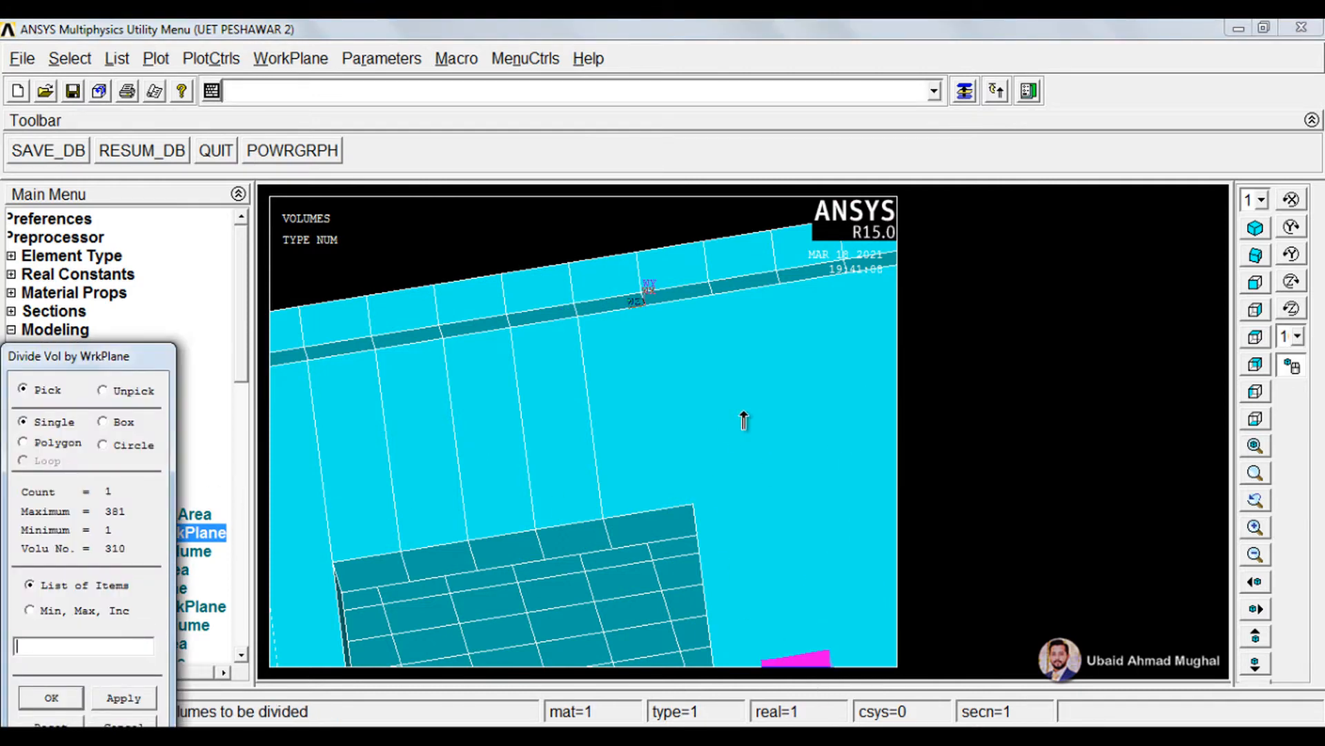
pyautogui.click(142, 725)
# Divide the remaining window wall volume by the working plane at the fifth slab grid line
pyautogui.scroll(-4, 684, 364)
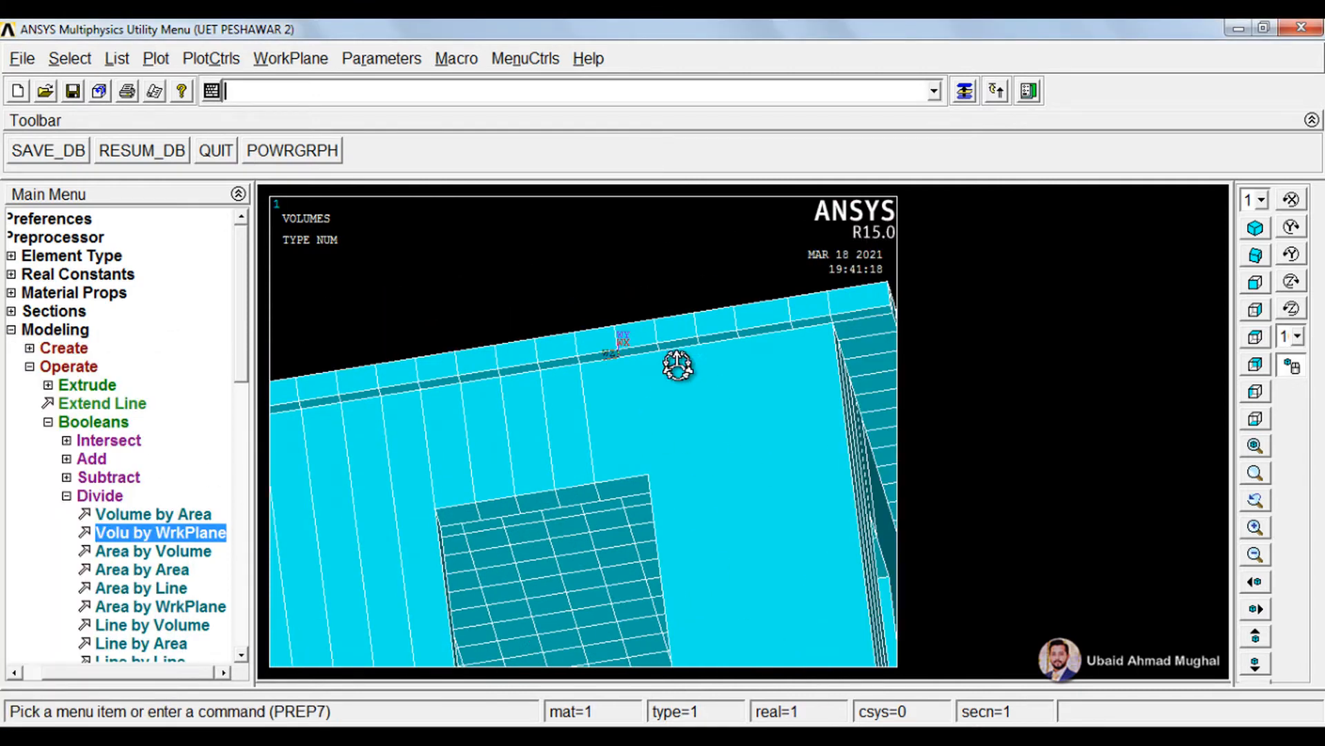
pyautogui.moveTo(679, 364)
pyautogui.keyDown('ctrl'); pyautogui.mouseDown(button='right')
pyautogui.moveTo(657, 435)
pyautogui.moveTo(305, 514)
pyautogui.mouseUp(button='right'); pyautogui.keyUp('ctrl')
pyautogui.click(171, 532)
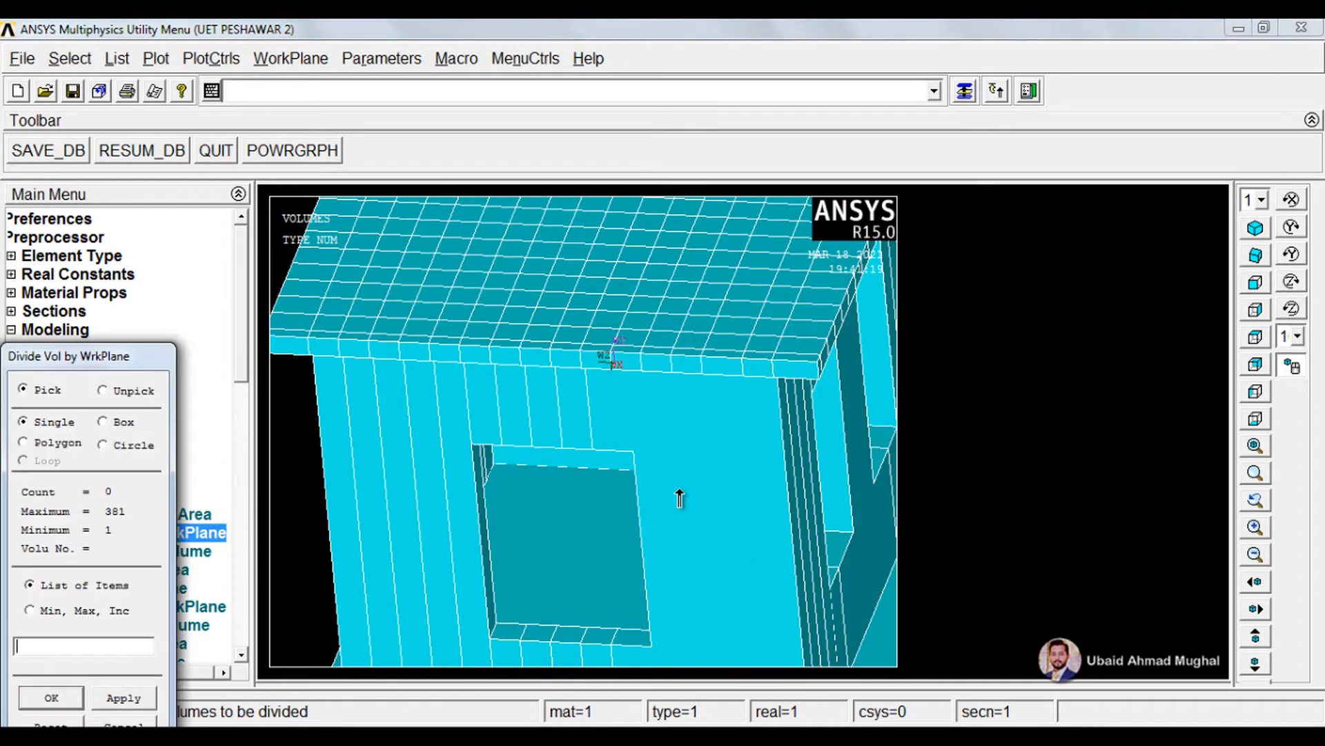
pyautogui.moveTo(709, 511); pyautogui.dragTo(720, 580)
pyautogui.click(55, 694)
# Offset the working plane to the sixth roof-slab grid keypoint, just past the window's right edge, and divide the remaining wall volume there
pyautogui.scroll(-4, 649, 479)
pyautogui.scroll(3, 625, 459)
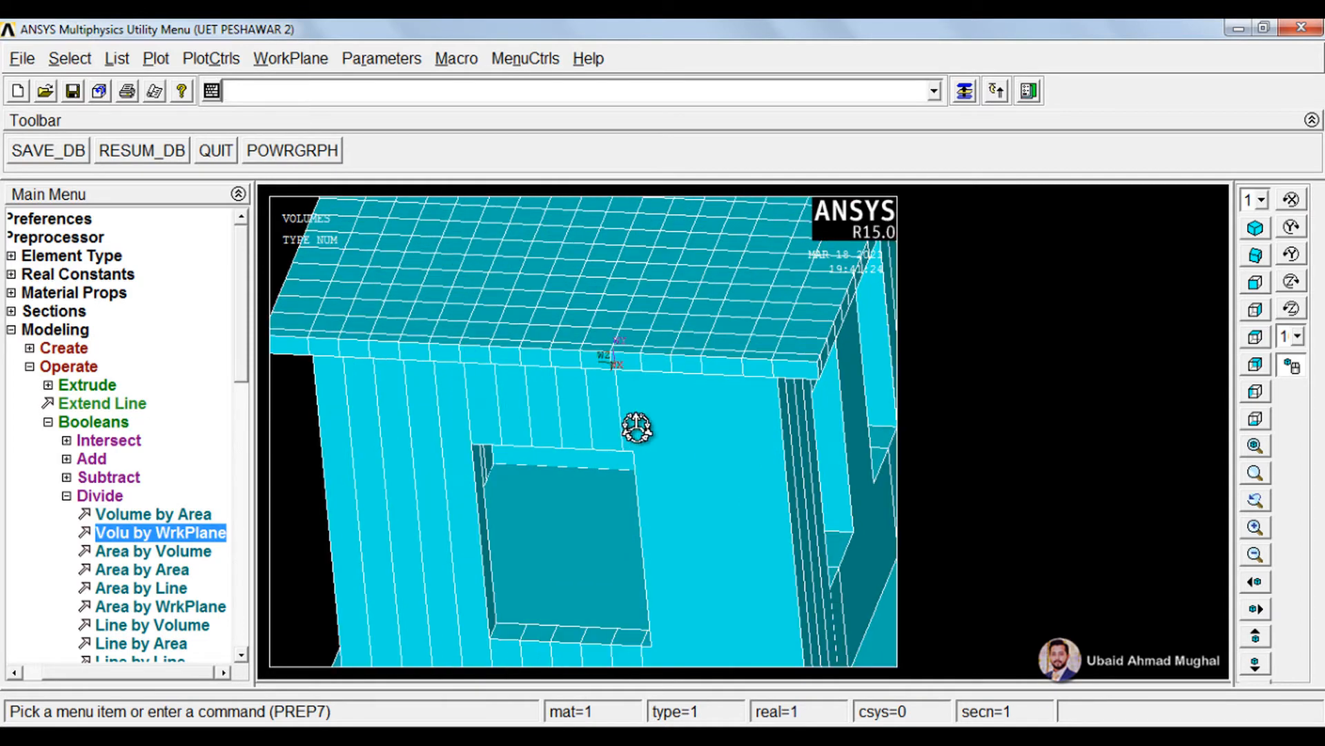
pyautogui.keyDown('ctrl'); pyautogui.moveTo(654, 429); pyautogui.dragTo(665, 405, button='right'); pyautogui.keyUp('ctrl')
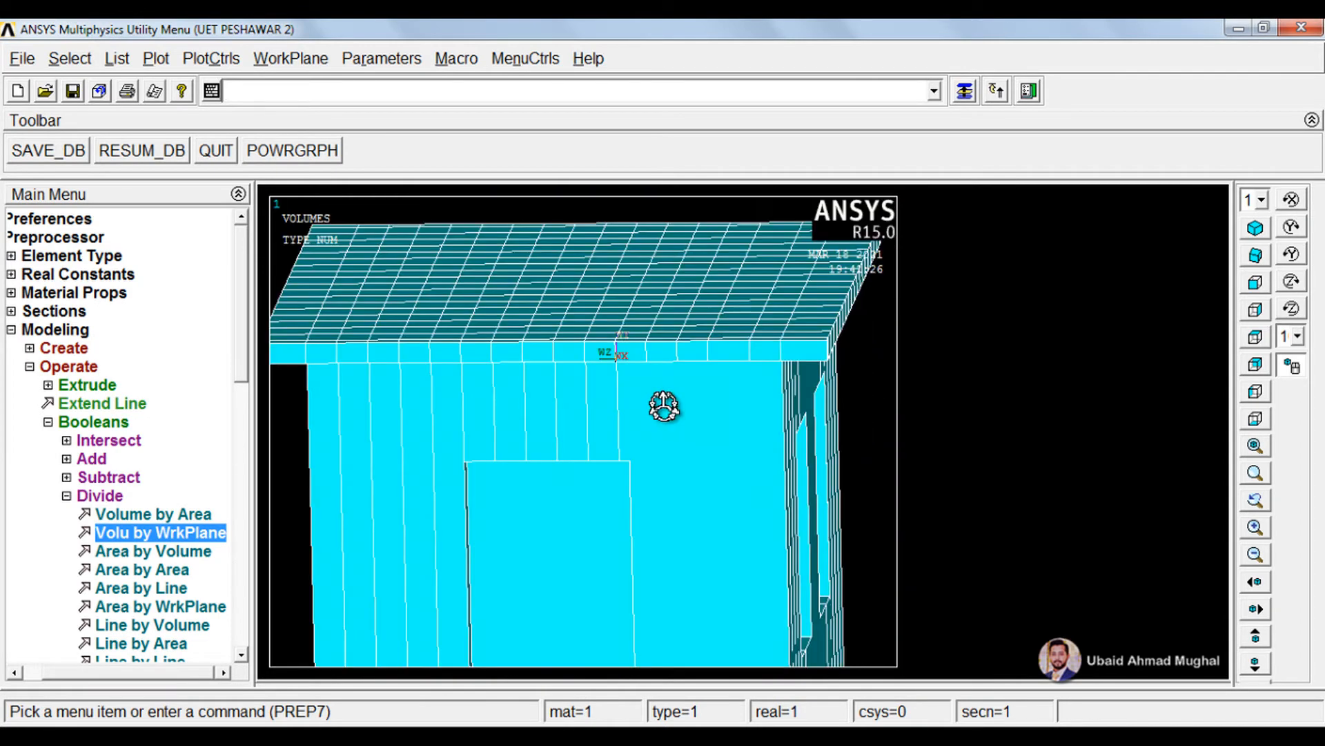
pyautogui.scroll(-2, 673, 428)
pyautogui.keyDown('ctrl'); pyautogui.moveTo(689, 479); pyautogui.dragTo(679, 449, button='right'); pyautogui.keyUp('ctrl')
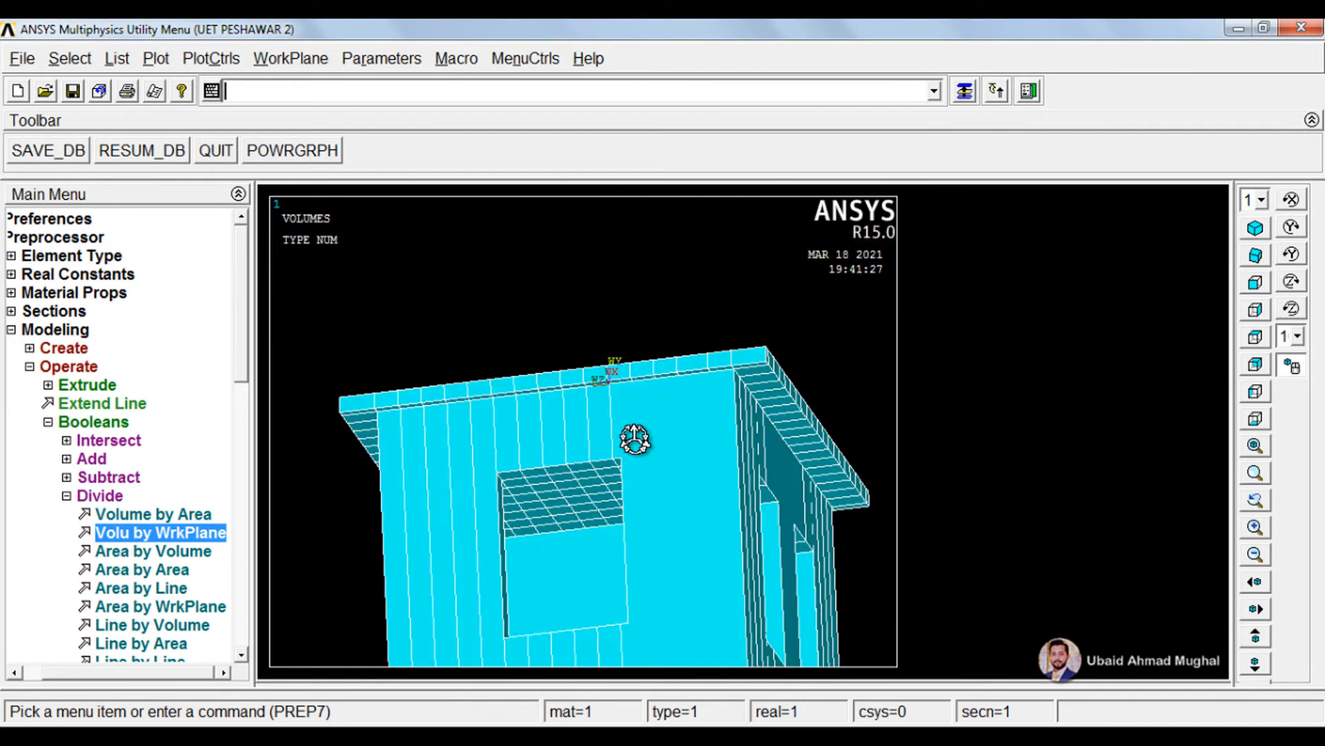
pyautogui.scroll(2, 610, 396)
pyautogui.scroll(3, 624, 357)
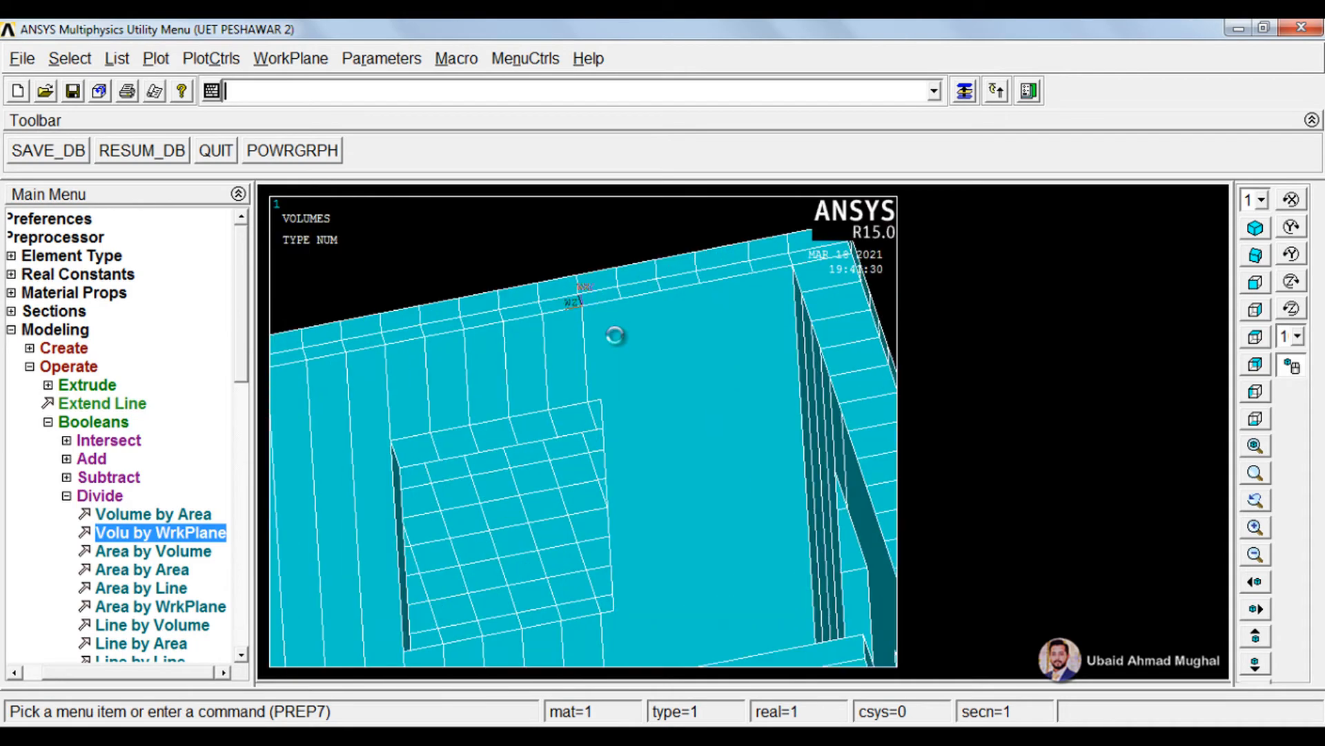
pyautogui.click(283, 58)
pyautogui.moveTo(338, 181)
pyautogui.click(530, 182)
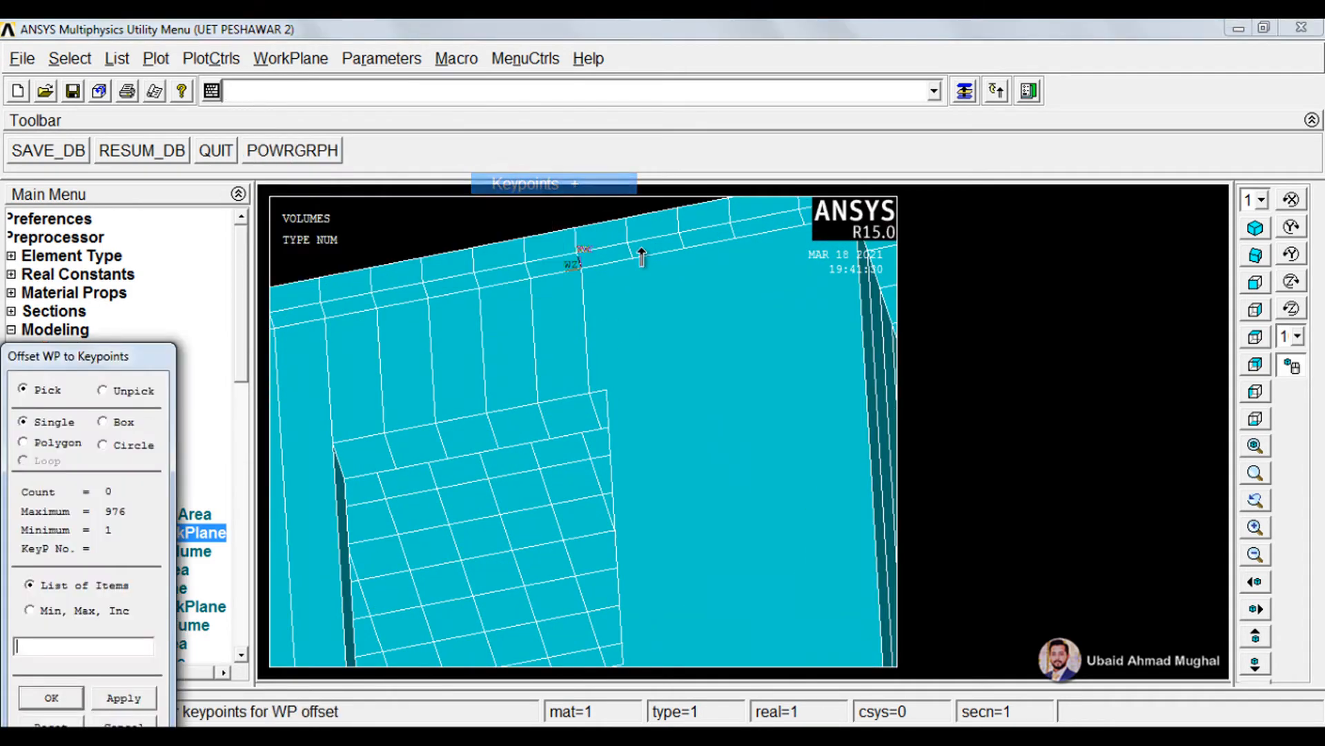
pyautogui.click(639, 275)
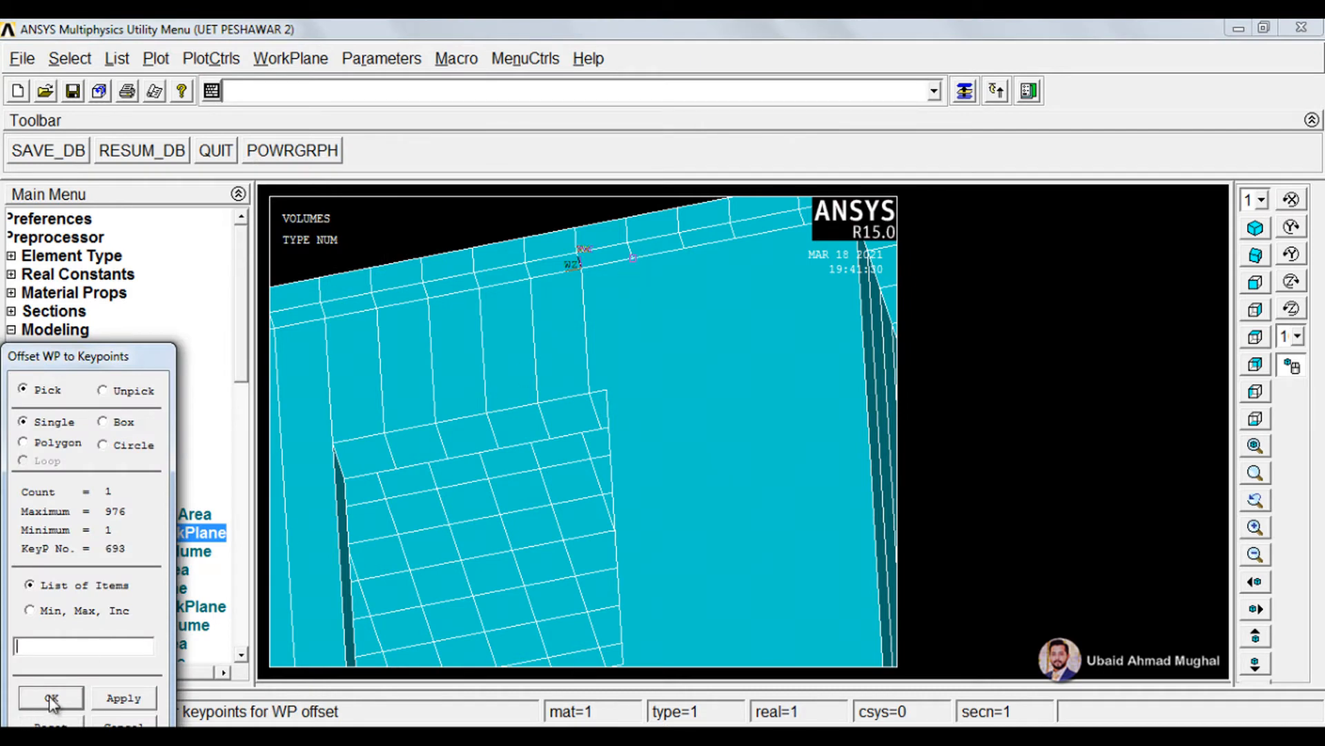
pyautogui.click(51, 699)
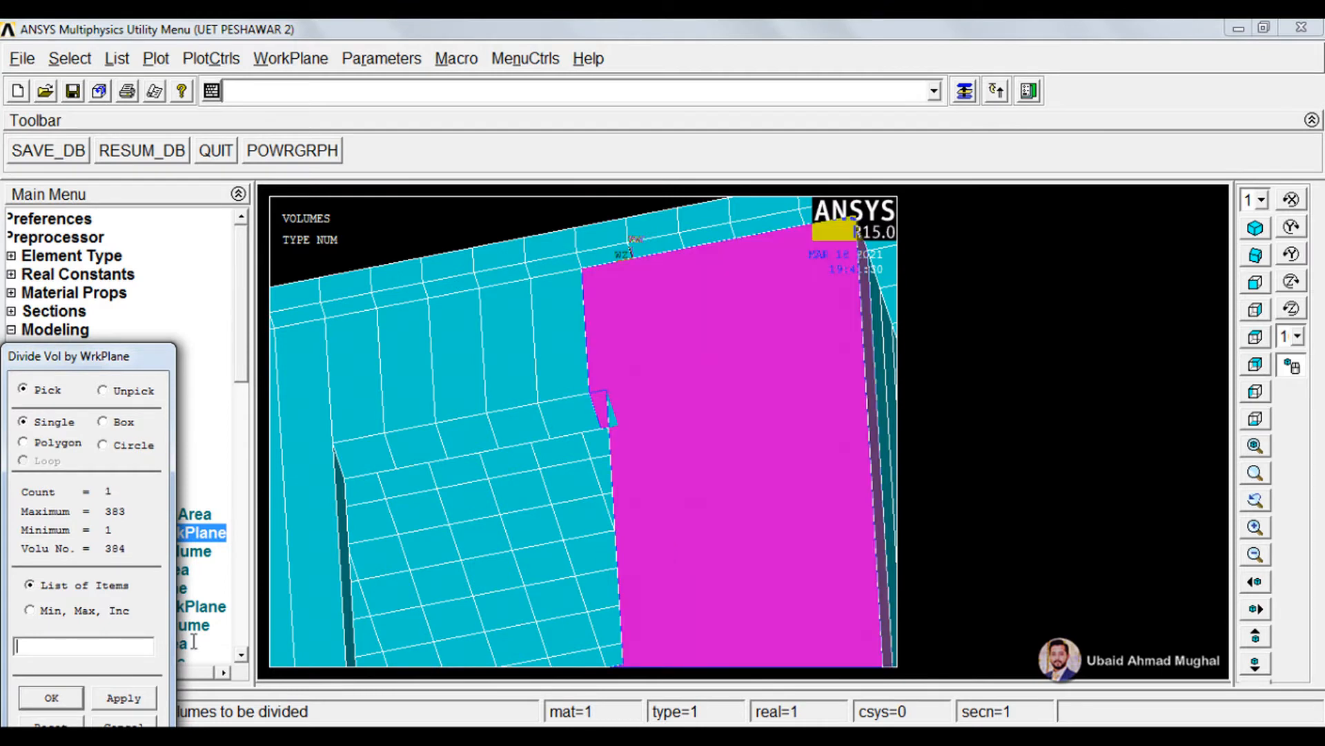
pyautogui.click(52, 699)
pyautogui.scroll(-2, 726, 431)
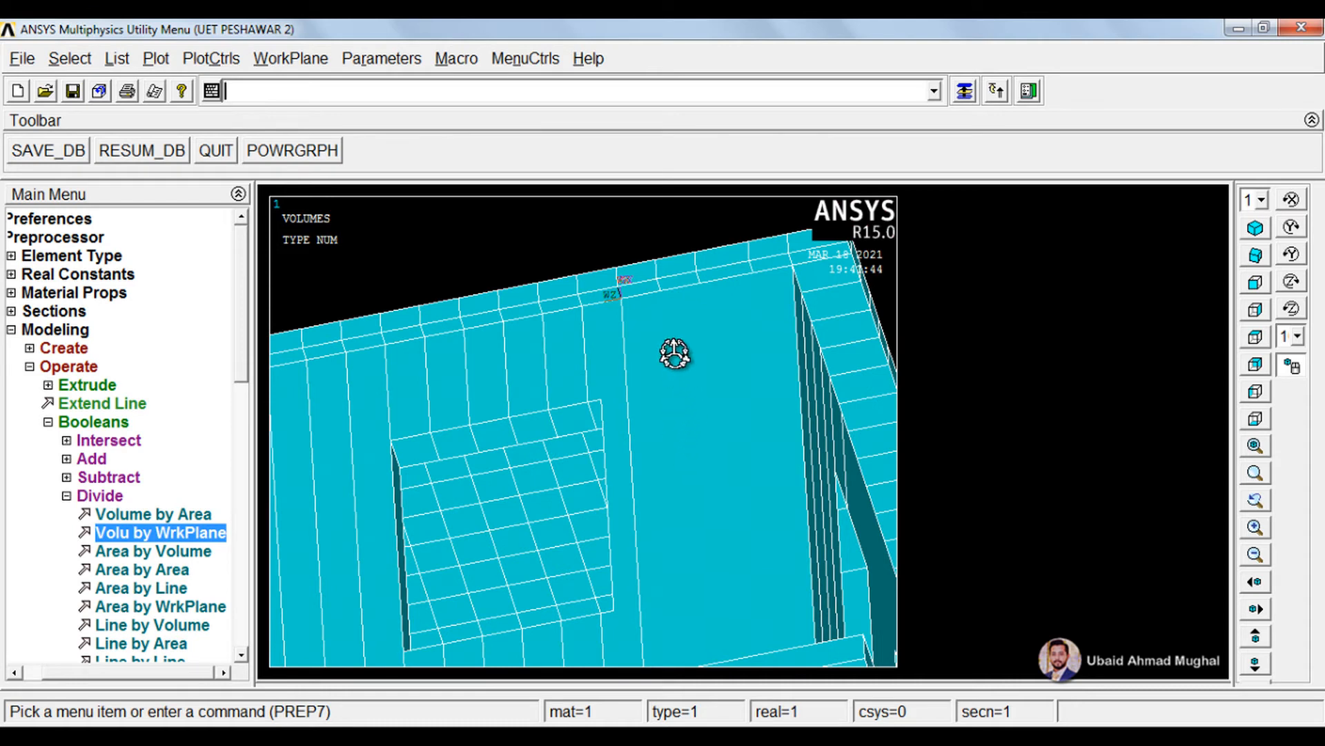
# Offset the working plane to the seventh roof-slab grid keypoint, one grid line farther toward the wall corner
pyautogui.click(303, 60)
pyautogui.moveTo(331, 181)
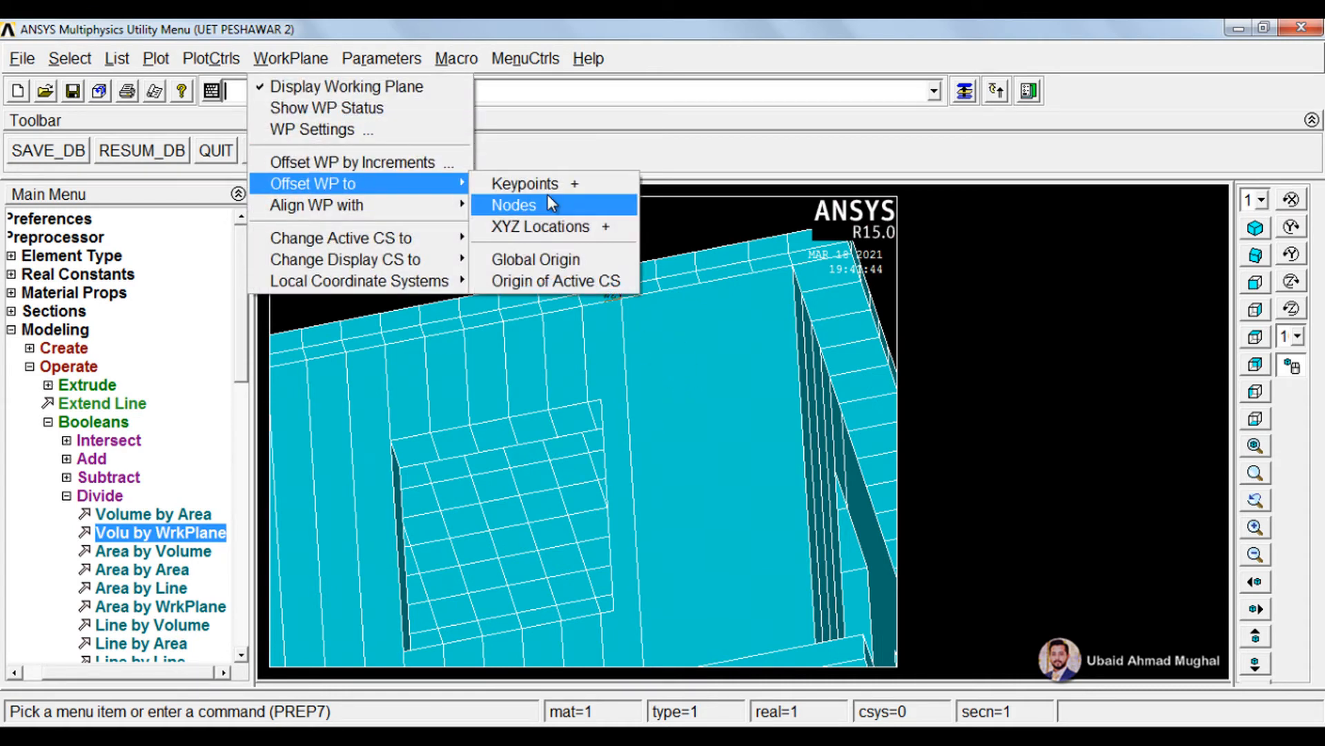
pyautogui.click(550, 184)
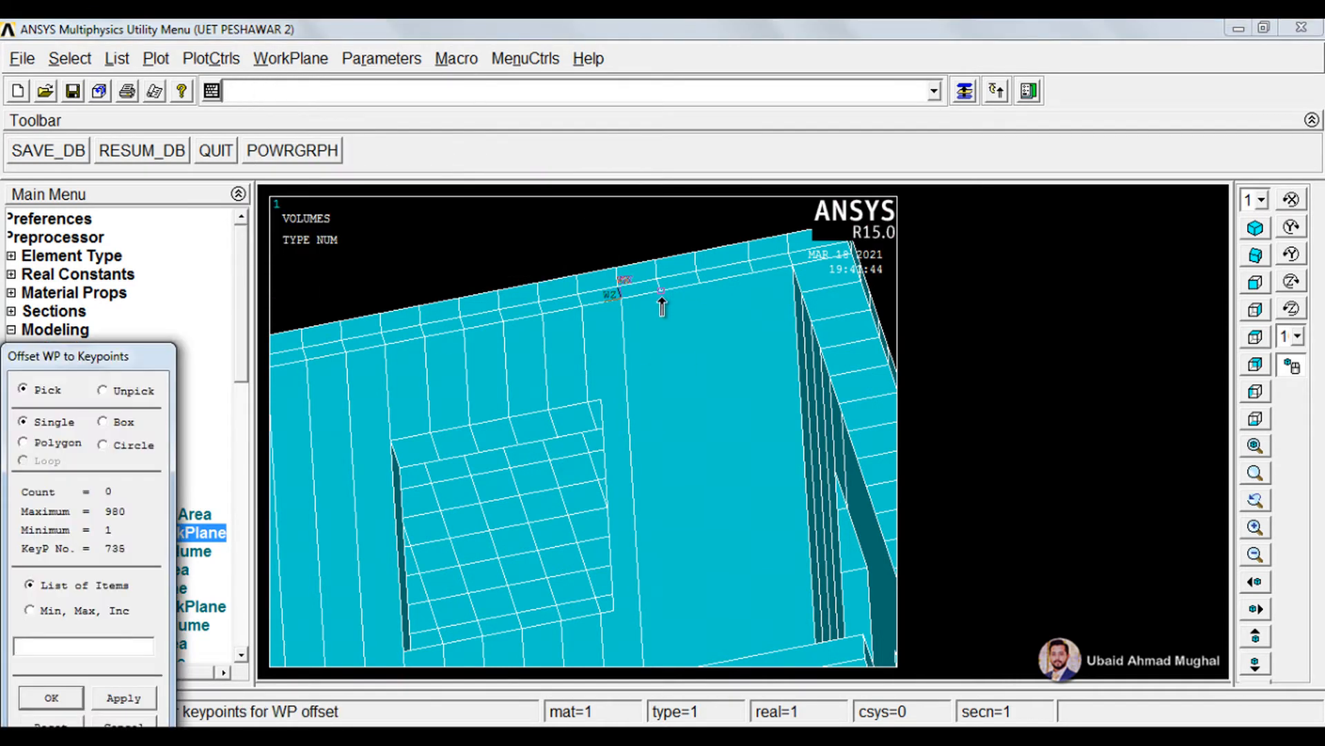
pyautogui.click(76, 695)
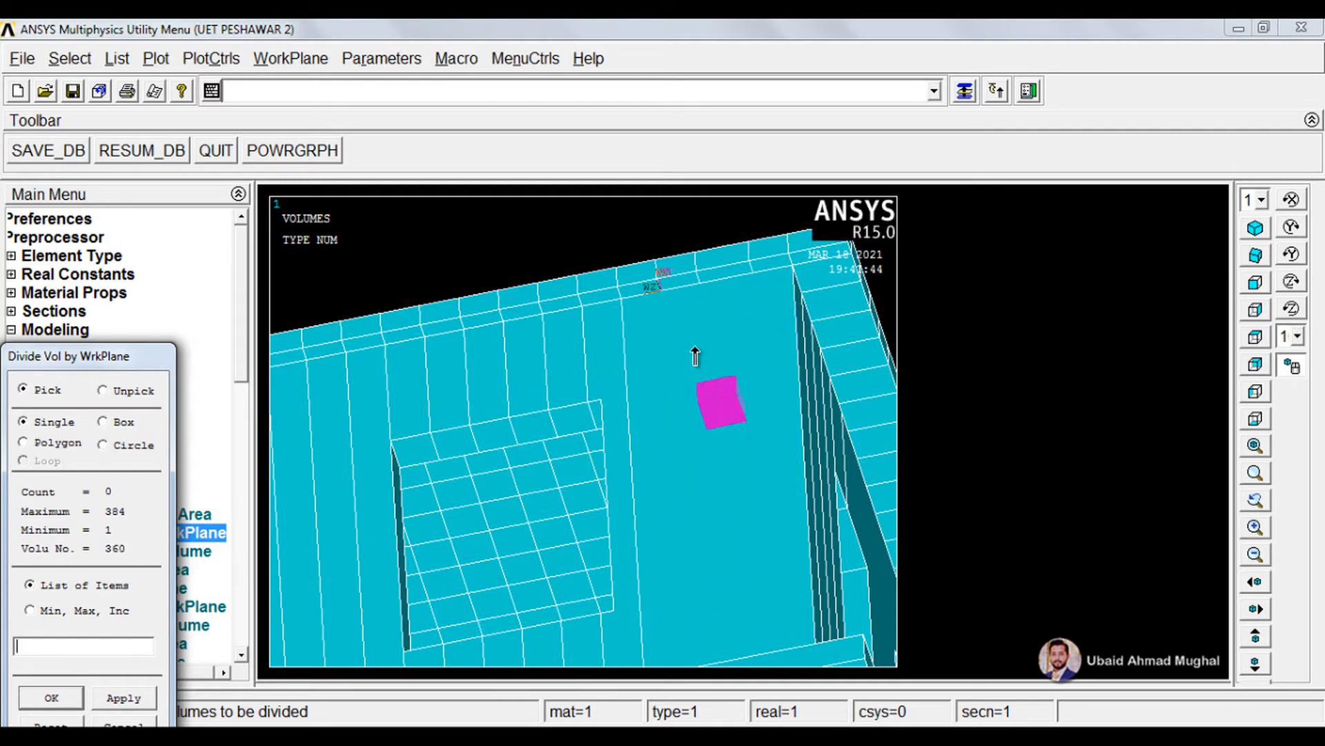
# Divide the remaining wall volume between the window and the corner by the working plane at the seventh slab grid line
pyautogui.click(692, 408)
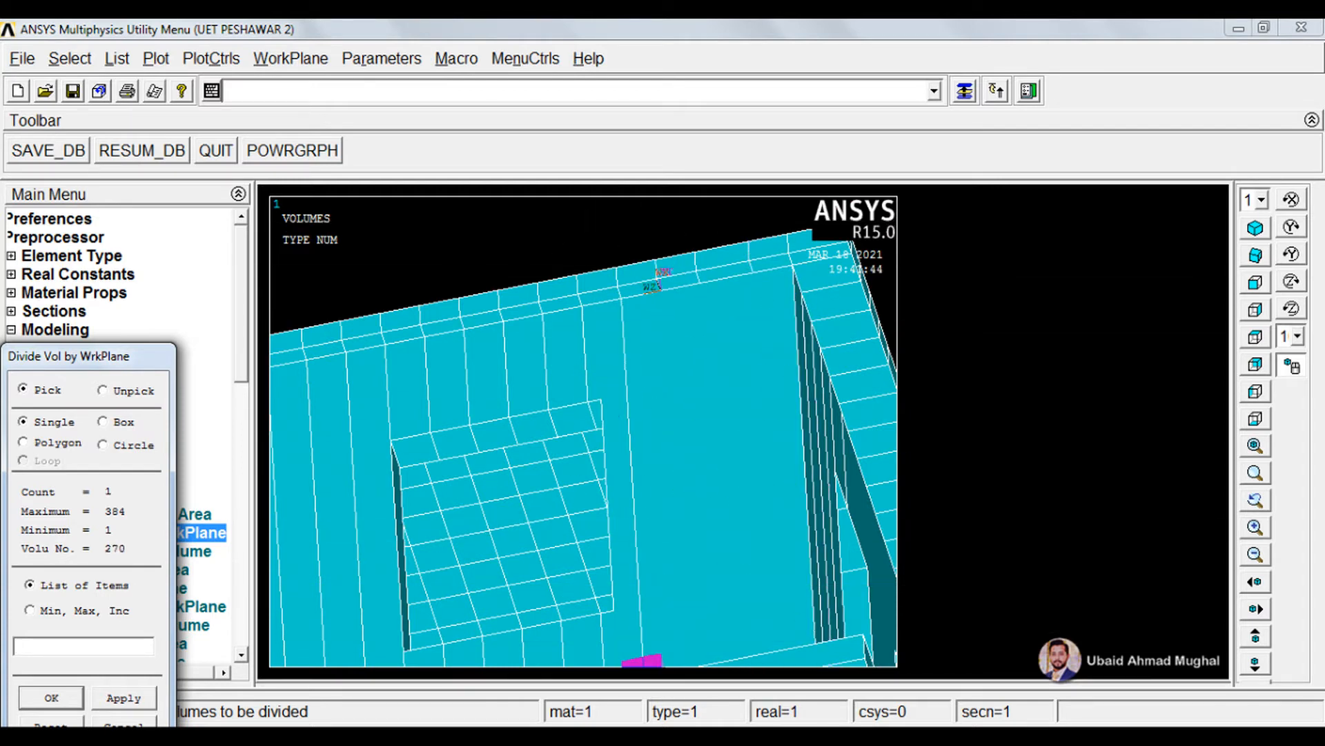
pyautogui.click(51, 697)
pyautogui.keyDown('ctrl'); pyautogui.moveTo(613, 363); pyautogui.dragTo(598, 268); pyautogui.keyUp('ctrl')
pyautogui.scroll(-3, 641, 294)
pyautogui.moveTo(650, 298)
pyautogui.keyDown('ctrl'); pyautogui.mouseDown(button='right')
pyautogui.moveTo(674, 453)
pyautogui.moveTo(663, 460)
pyautogui.mouseUp(button='right'); pyautogui.keyUp('ctrl')
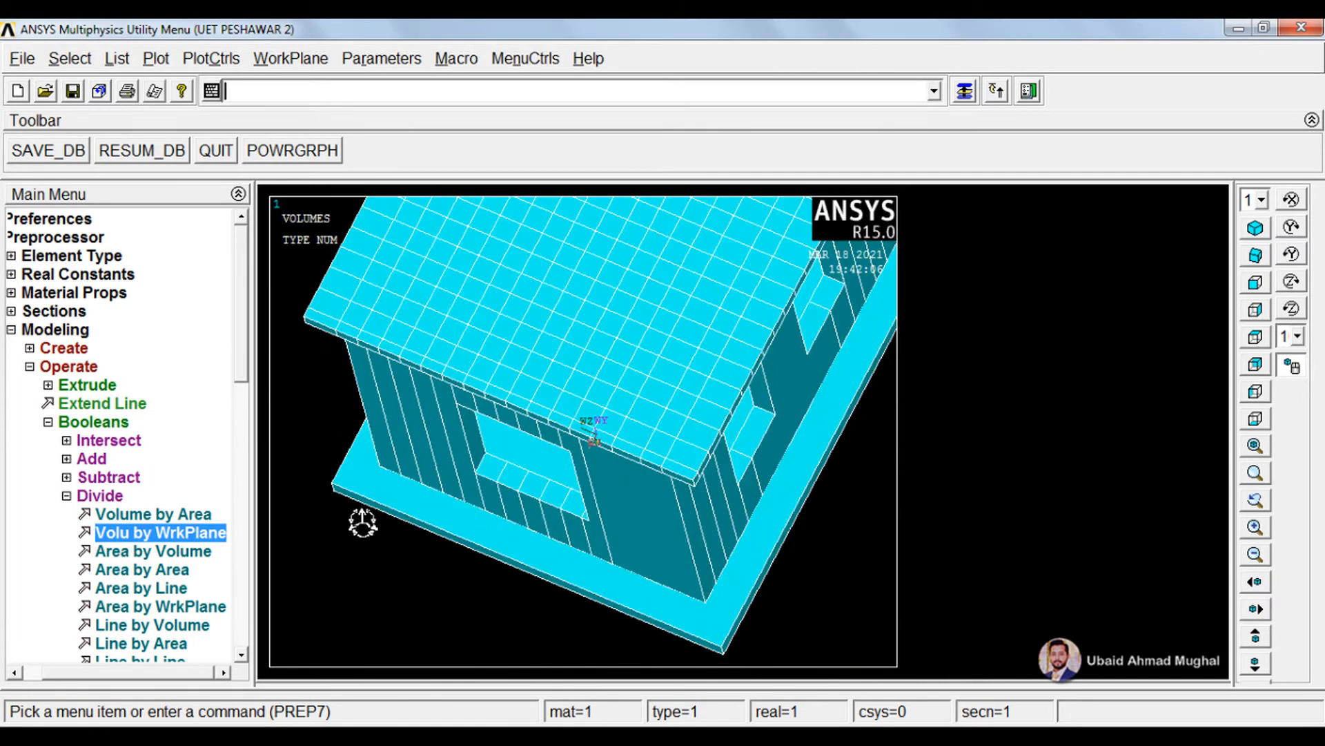
pyautogui.click(208, 537)
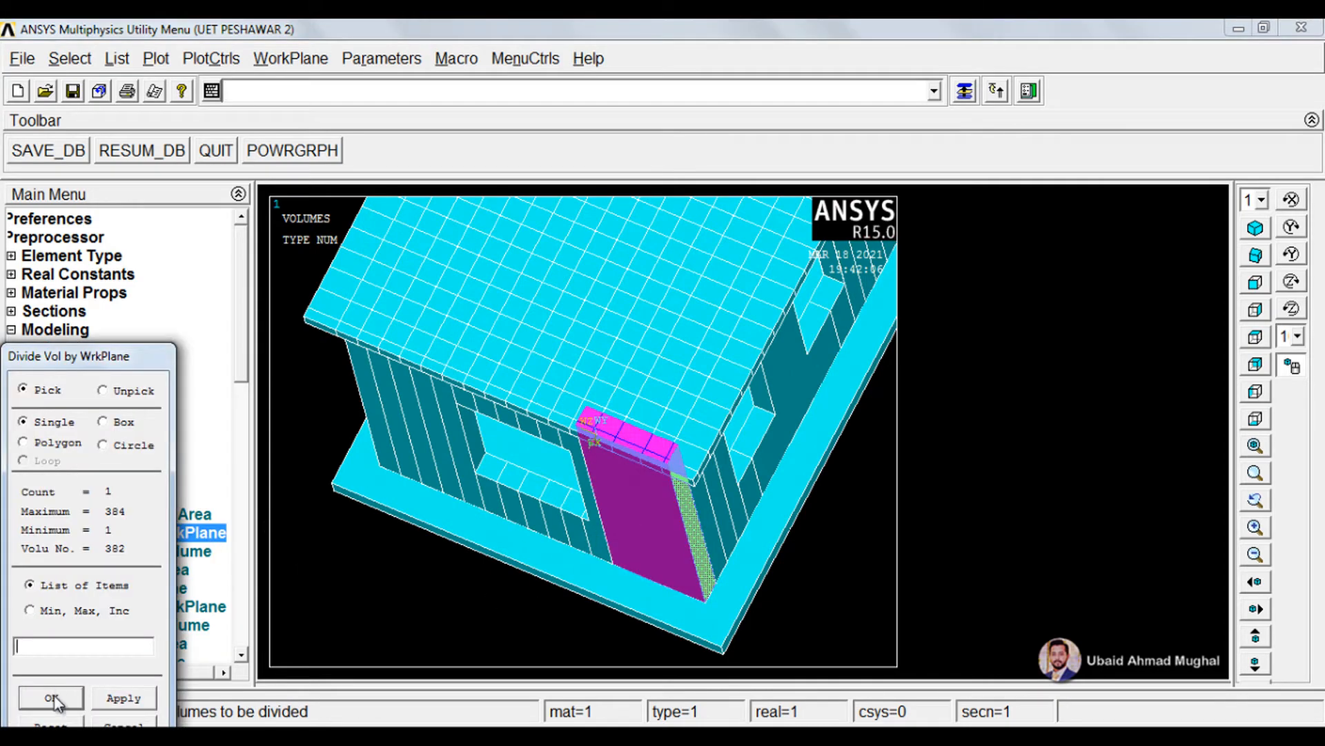
pyautogui.click(56, 699)
# Offset the working plane to the eighth roof-slab grid keypoint, one grid line farther toward the wall corner
pyautogui.moveTo(656, 541)
pyautogui.keyDown('ctrl'); pyautogui.mouseDown(button='right')
pyautogui.moveTo(649, 391)
pyautogui.moveTo(646, 482)
pyautogui.moveTo(628, 443)
pyautogui.moveTo(680, 406)
pyautogui.moveTo(686, 373)
pyautogui.moveTo(621, 376)
pyautogui.mouseUp(button='right'); pyautogui.keyUp('ctrl')
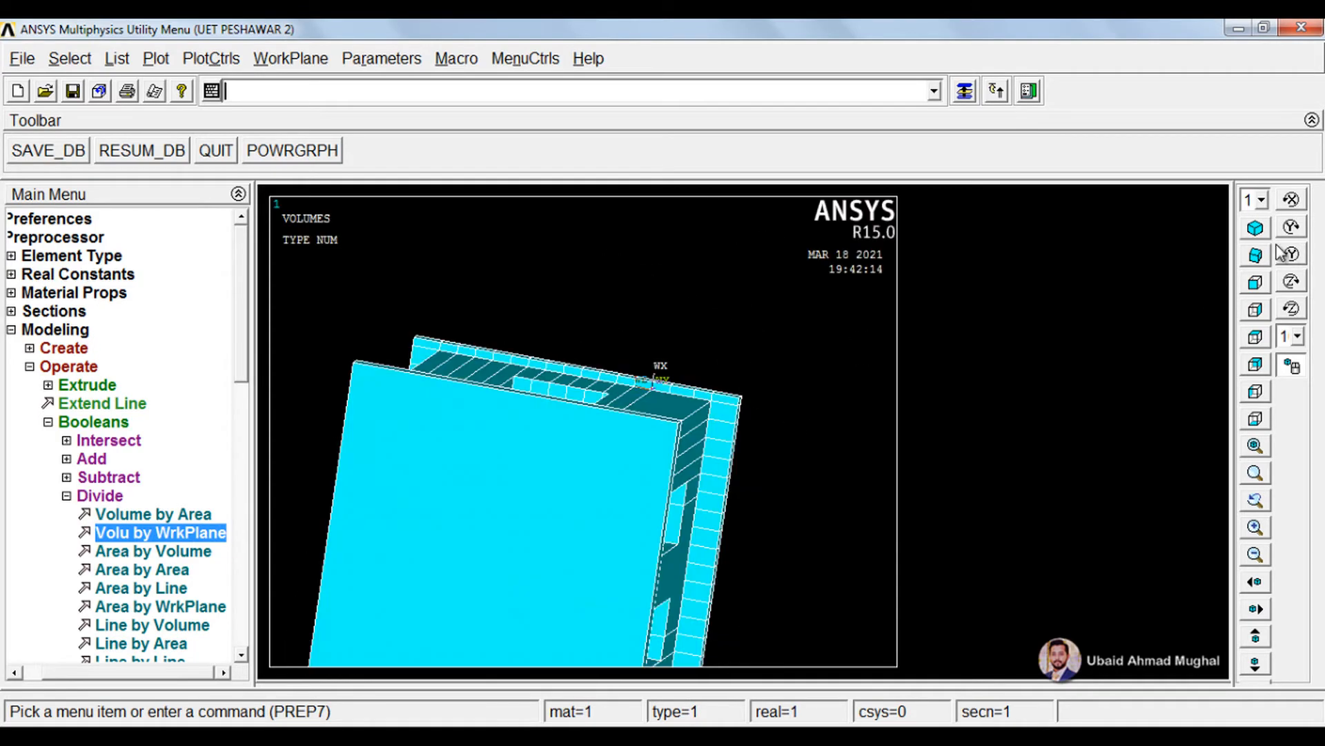
pyautogui.moveTo(758, 483)
pyautogui.keyDown('ctrl'); pyautogui.mouseDown(button='right')
pyautogui.moveTo(666, 488)
pyautogui.moveTo(535, 367)
pyautogui.moveTo(610, 314)
pyautogui.moveTo(693, 346)
pyautogui.moveTo(685, 288)
pyautogui.moveTo(707, 268)
pyautogui.moveTo(761, 371)
pyautogui.mouseUp(button='right'); pyautogui.keyUp('ctrl')
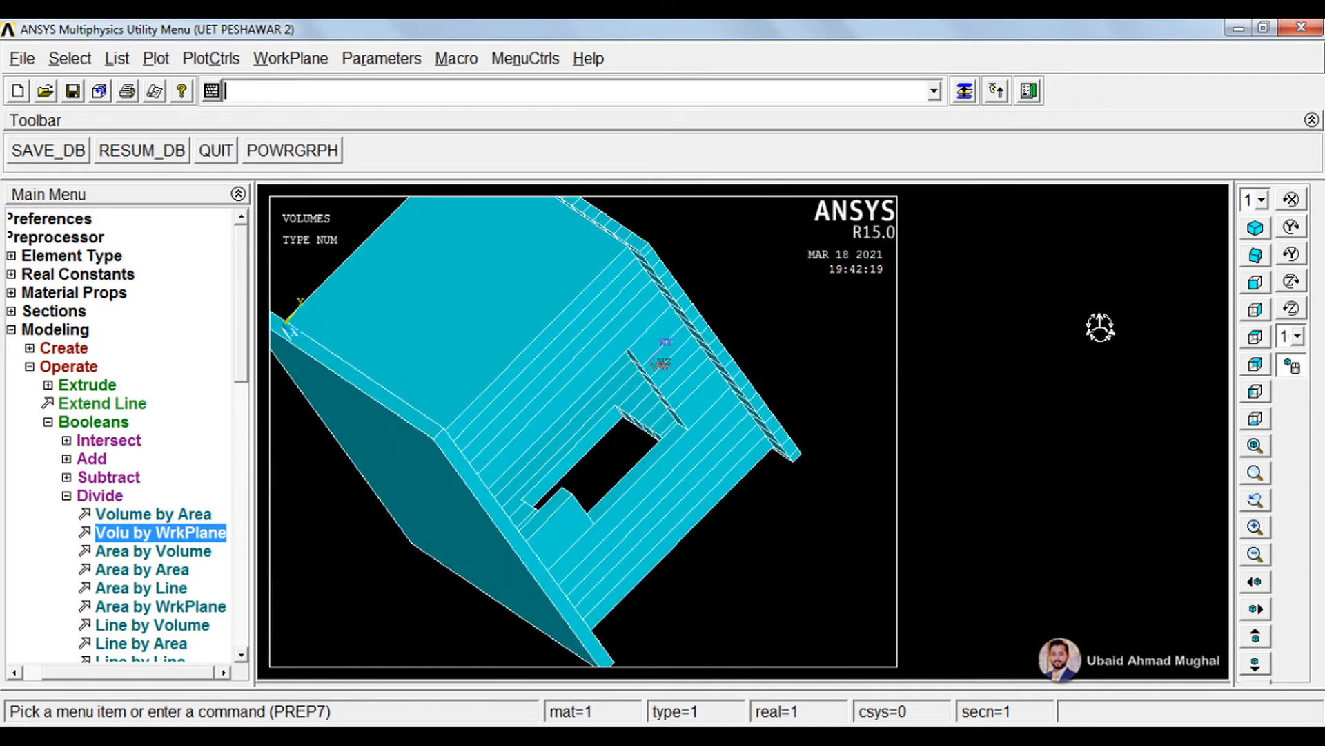
pyautogui.moveTo(800, 453)
pyautogui.keyDown('ctrl'); pyautogui.mouseDown(button='right')
pyautogui.moveTo(667, 382)
pyautogui.moveTo(734, 339)
pyautogui.moveTo(727, 326)
pyautogui.moveTo(766, 312)
pyautogui.mouseUp(button='right'); pyautogui.keyUp('ctrl')
pyautogui.scroll(2, 664, 386)
pyautogui.click(290, 58)
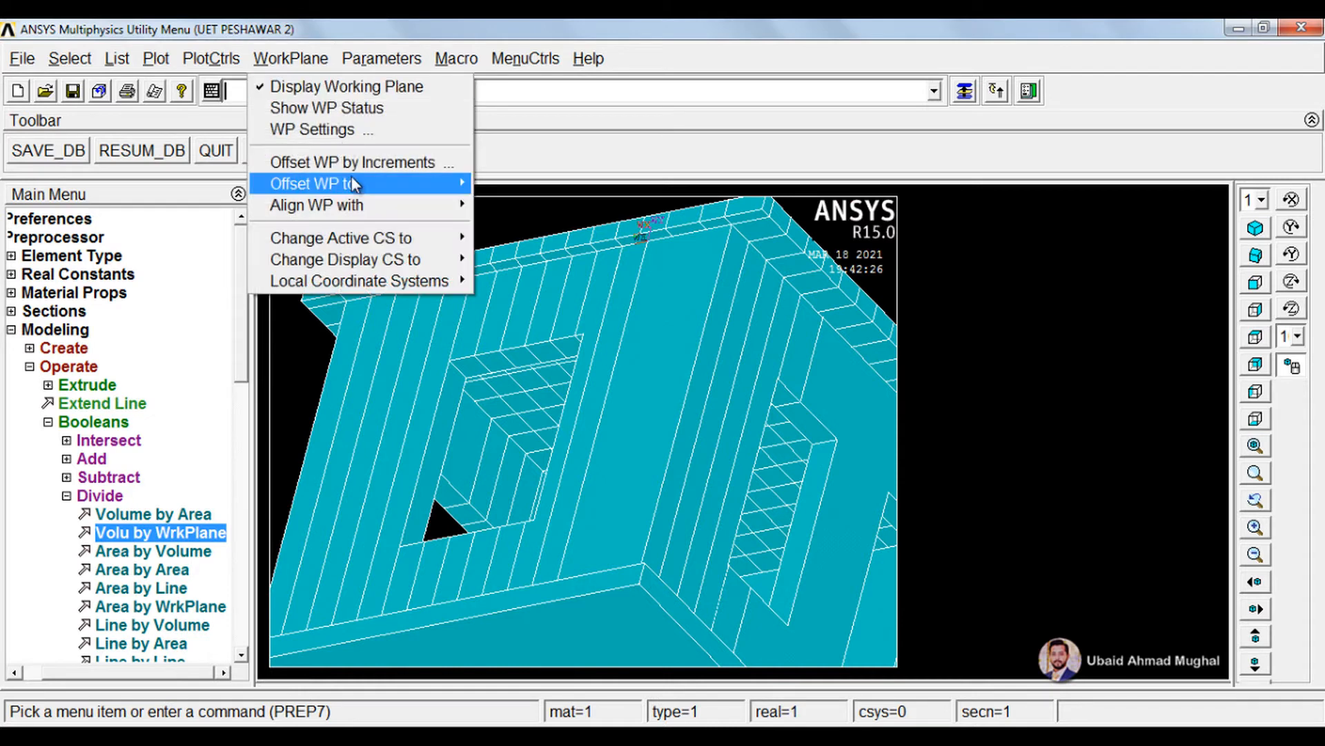
pyautogui.moveTo(351, 178)
pyautogui.click(524, 183)
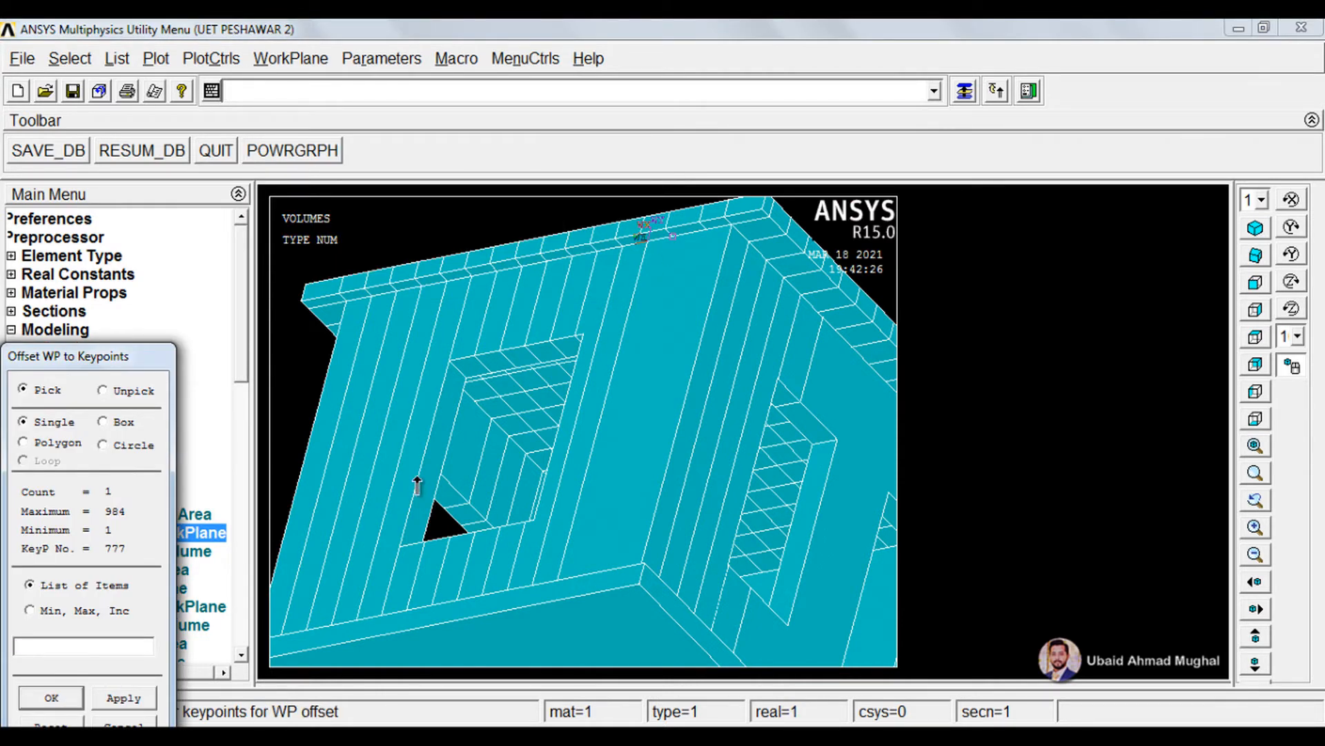
pyautogui.click(78, 697)
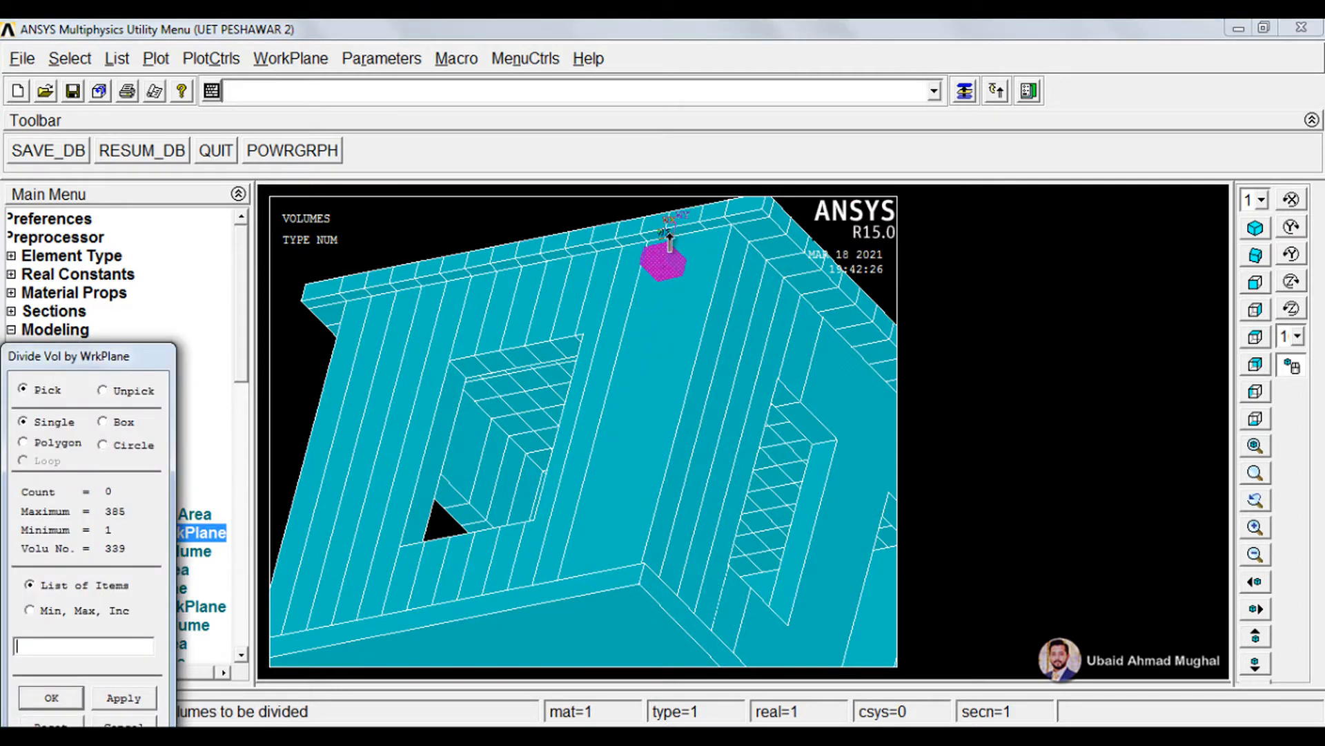
# Divide the remaining wall volume between the window and the corner by the working plane at the eighth slab grid line
pyautogui.rightClick(636, 571)
pyautogui.click(150, 723)
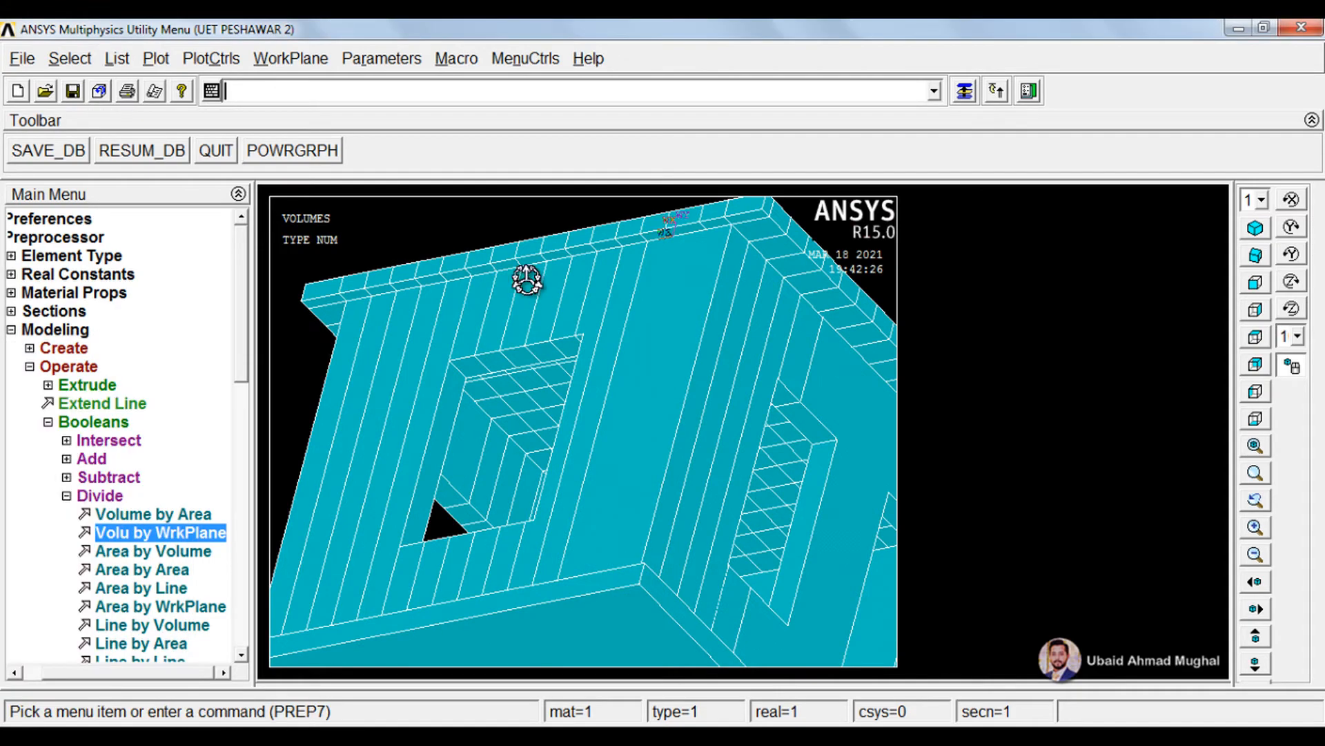
pyautogui.moveTo(527, 307)
pyautogui.keyDown('ctrl'); pyautogui.mouseDown(button='right')
pyautogui.moveTo(519, 346)
pyautogui.moveTo(464, 379)
pyautogui.moveTo(636, 494)
pyautogui.moveTo(686, 464)
pyautogui.moveTo(727, 513)
pyautogui.moveTo(657, 502)
pyautogui.moveTo(663, 515)
pyautogui.mouseUp(button='right'); pyautogui.keyUp('ctrl')
pyautogui.click(200, 544)
pyautogui.moveTo(628, 503); pyautogui.dragTo(656, 594)
pyautogui.click(31, 698)
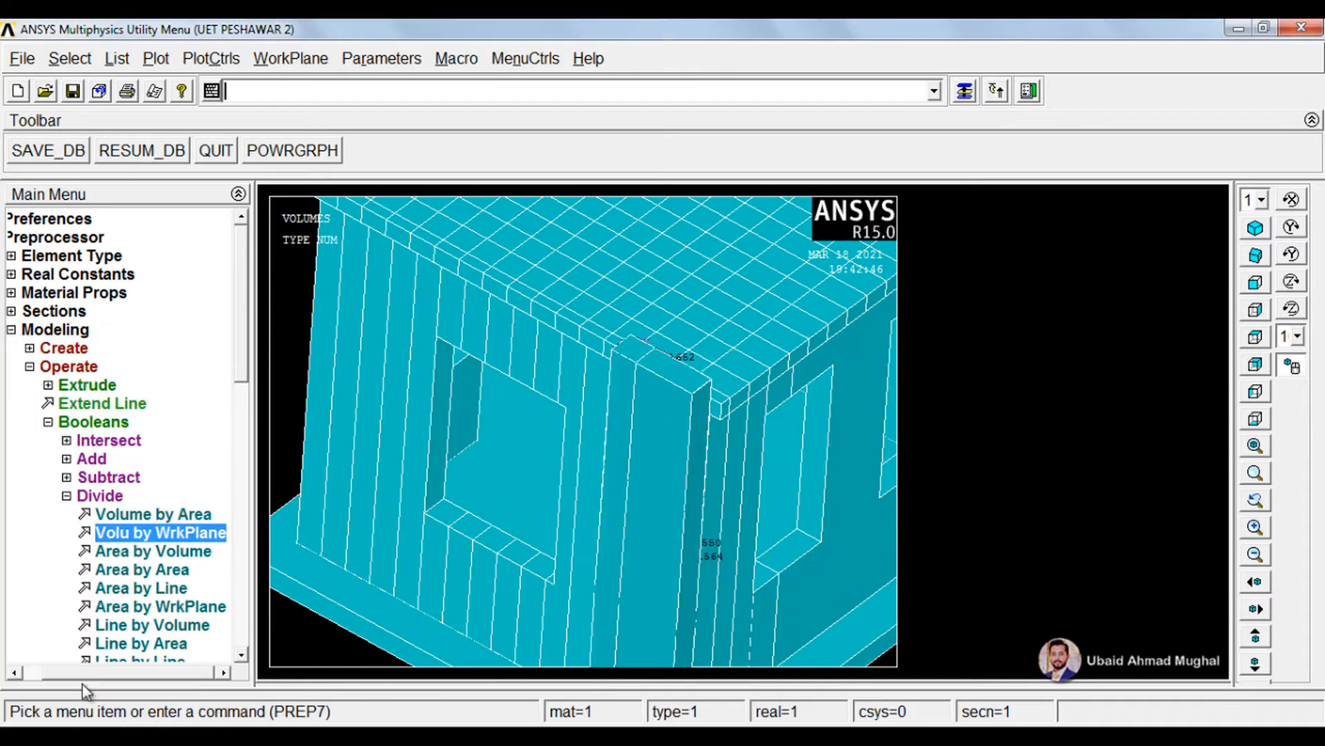
# Offset the working plane to the next roof-slab grid keypoint toward the corner and divide the remaining corner wall volume there
pyautogui.keyDown('ctrl'); pyautogui.scroll(-1, 664, 442); pyautogui.keyUp('ctrl')
pyautogui.keyDown('ctrl'); pyautogui.scroll(1, 665, 445); pyautogui.keyUp('ctrl')
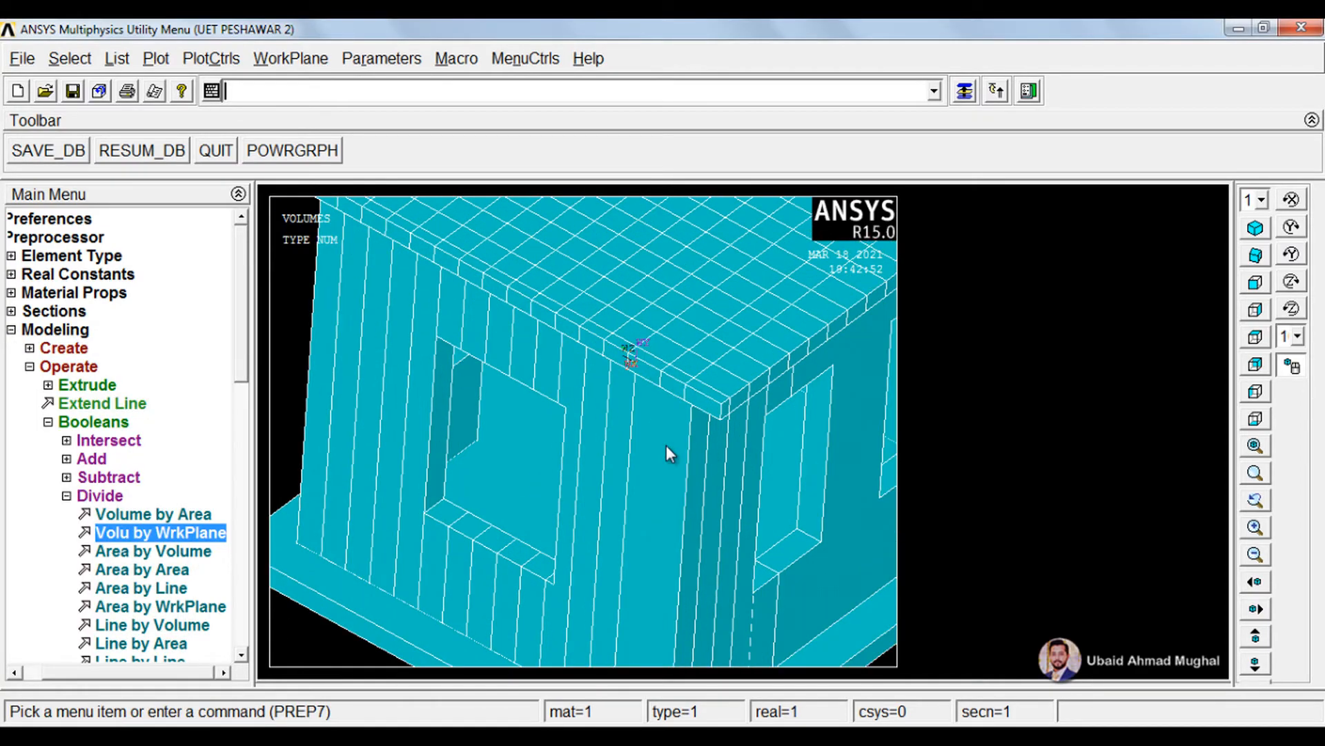
pyautogui.moveTo(666, 445)
pyautogui.keyDown('ctrl'); pyautogui.mouseDown(button='right')
pyautogui.moveTo(687, 379)
pyautogui.moveTo(793, 357)
pyautogui.mouseUp(button='right'); pyautogui.keyUp('ctrl')
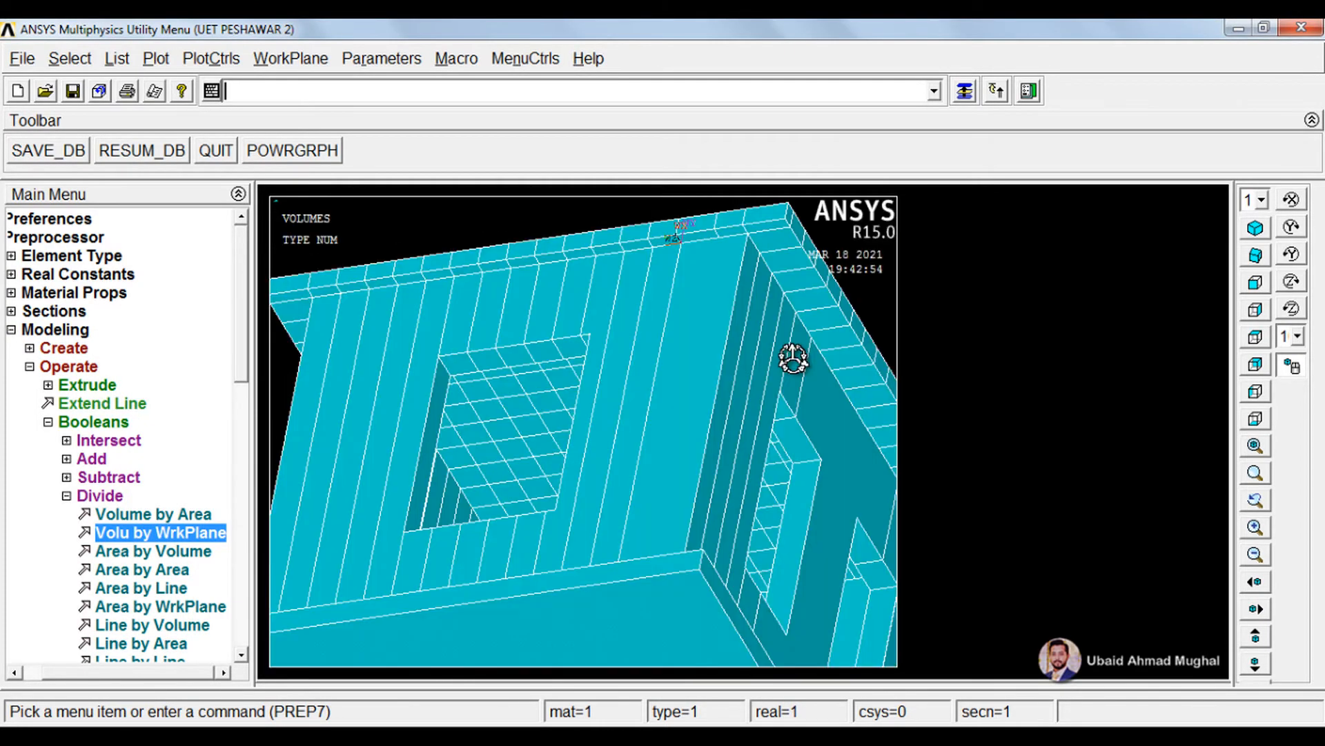
pyautogui.click(290, 58)
pyautogui.moveTo(360, 181)
pyautogui.click(579, 183)
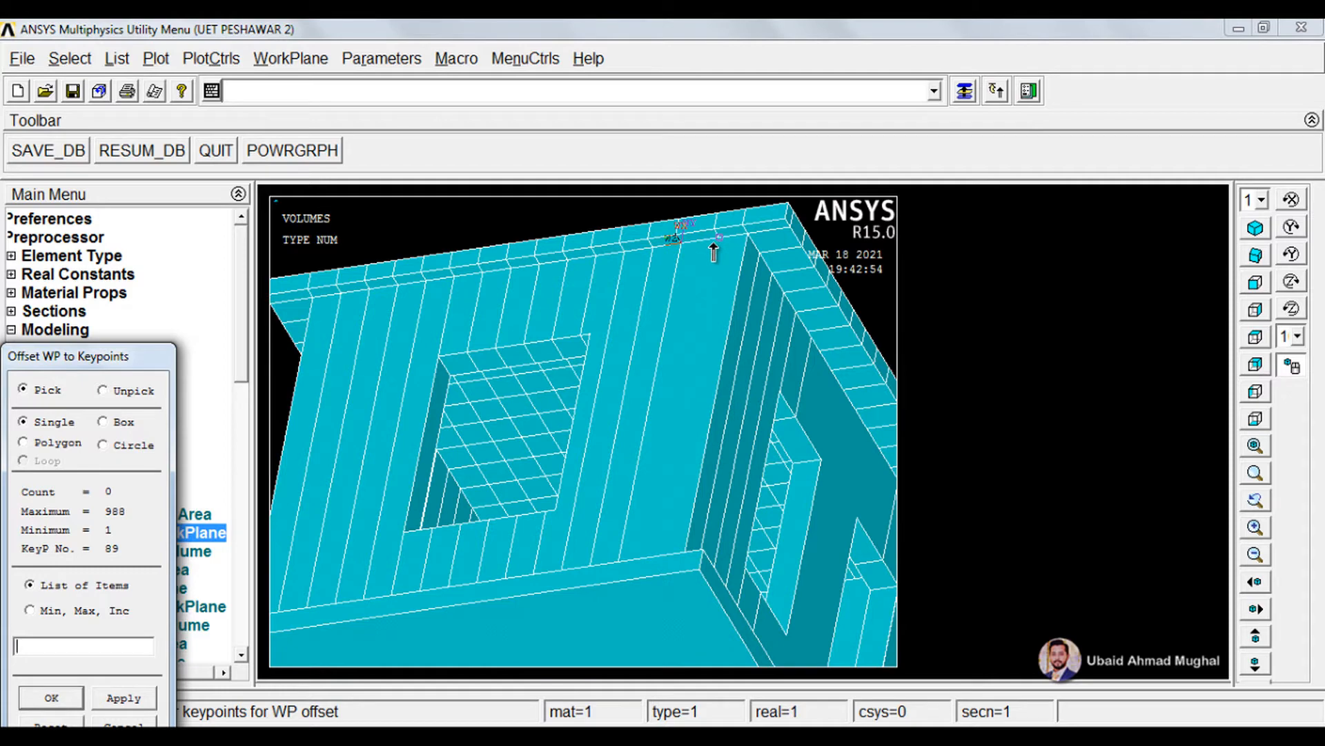
pyautogui.click(54, 699)
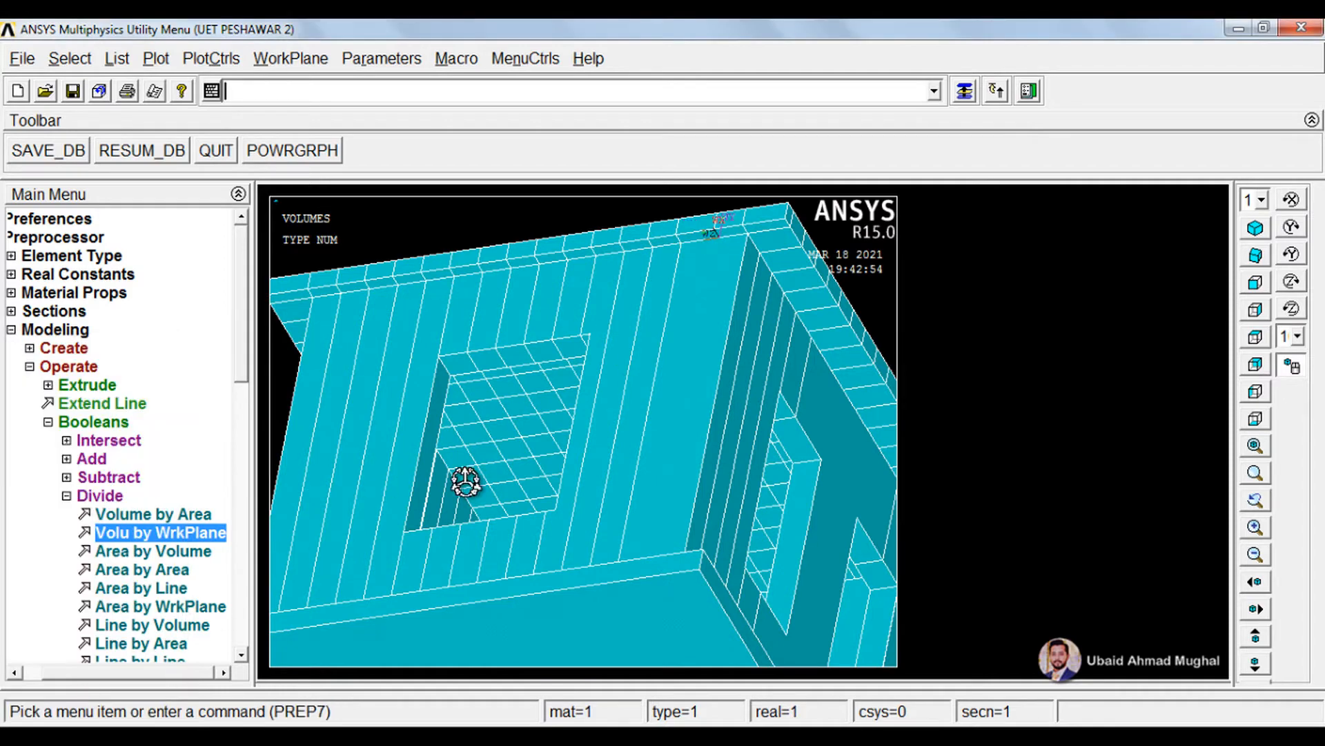
pyautogui.keyDown('ctrl'); pyautogui.moveTo(618, 318); pyautogui.dragTo(577, 377, button='right'); pyautogui.keyUp('ctrl')
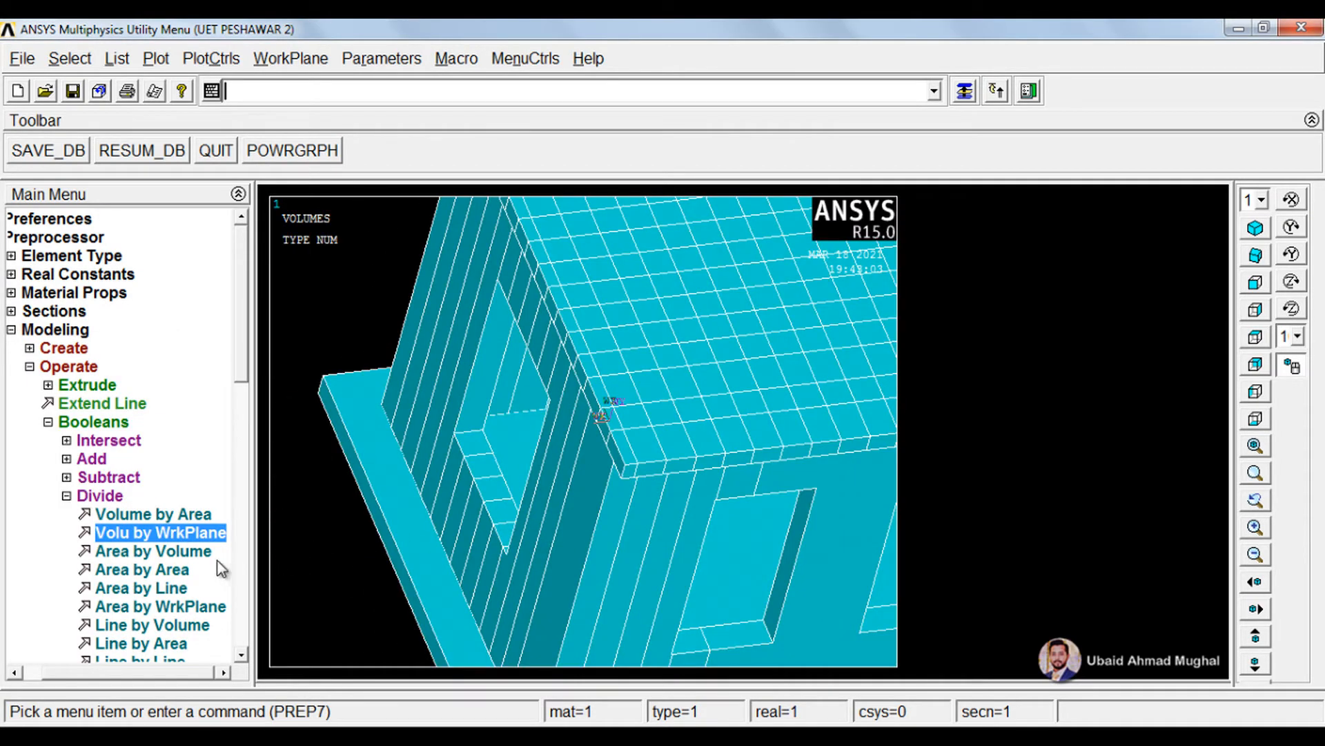
pyautogui.moveTo(600, 493); pyautogui.dragTo(574, 579)
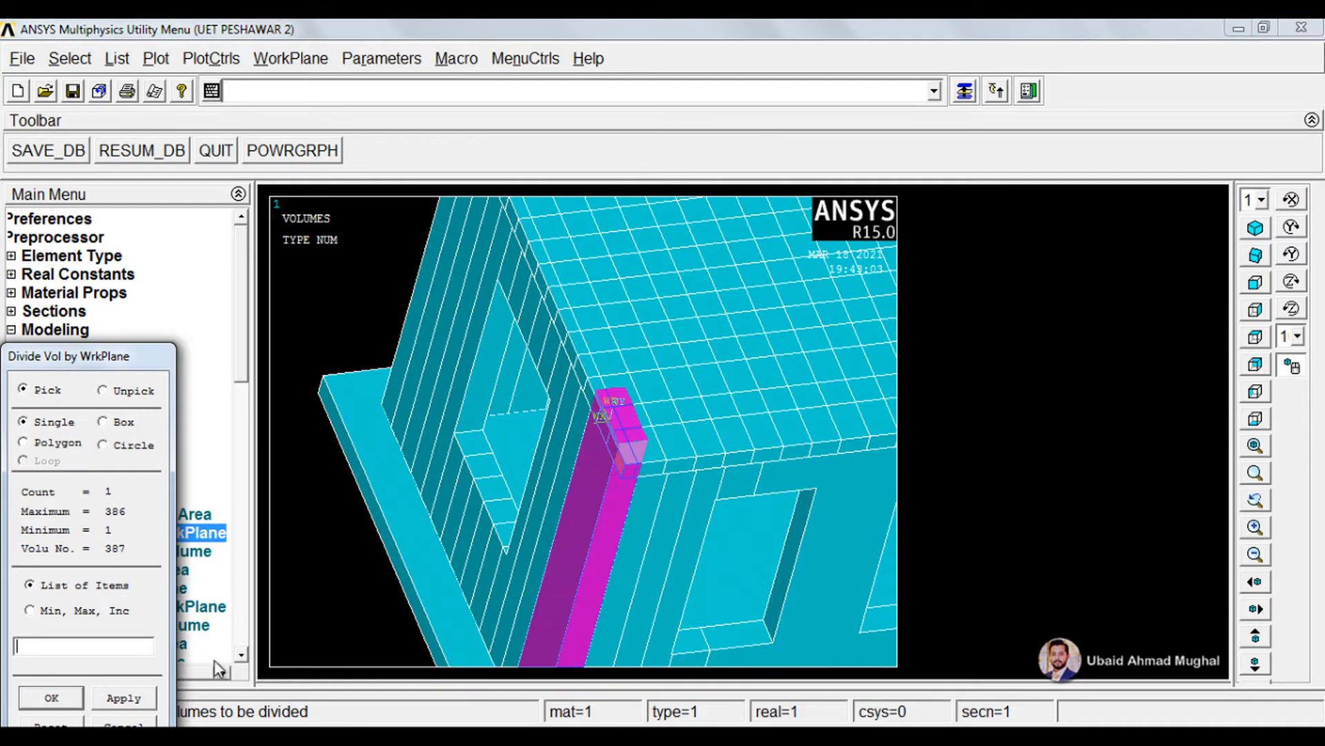
# Examine the building's divided walls and roof slab from several sides, and dismiss the working-plane offset dialog
pyautogui.keyDown('ctrl'); pyautogui.scroll(-2, 675, 417); pyautogui.keyUp('ctrl')
pyautogui.keyDown('ctrl'); pyautogui.moveTo(674, 417); pyautogui.dragTo(619, 345); pyautogui.keyUp('ctrl')
pyautogui.keyDown('ctrl'); pyautogui.moveTo(830, 486); pyautogui.dragTo(1013, 356, button='right'); pyautogui.keyUp('ctrl')
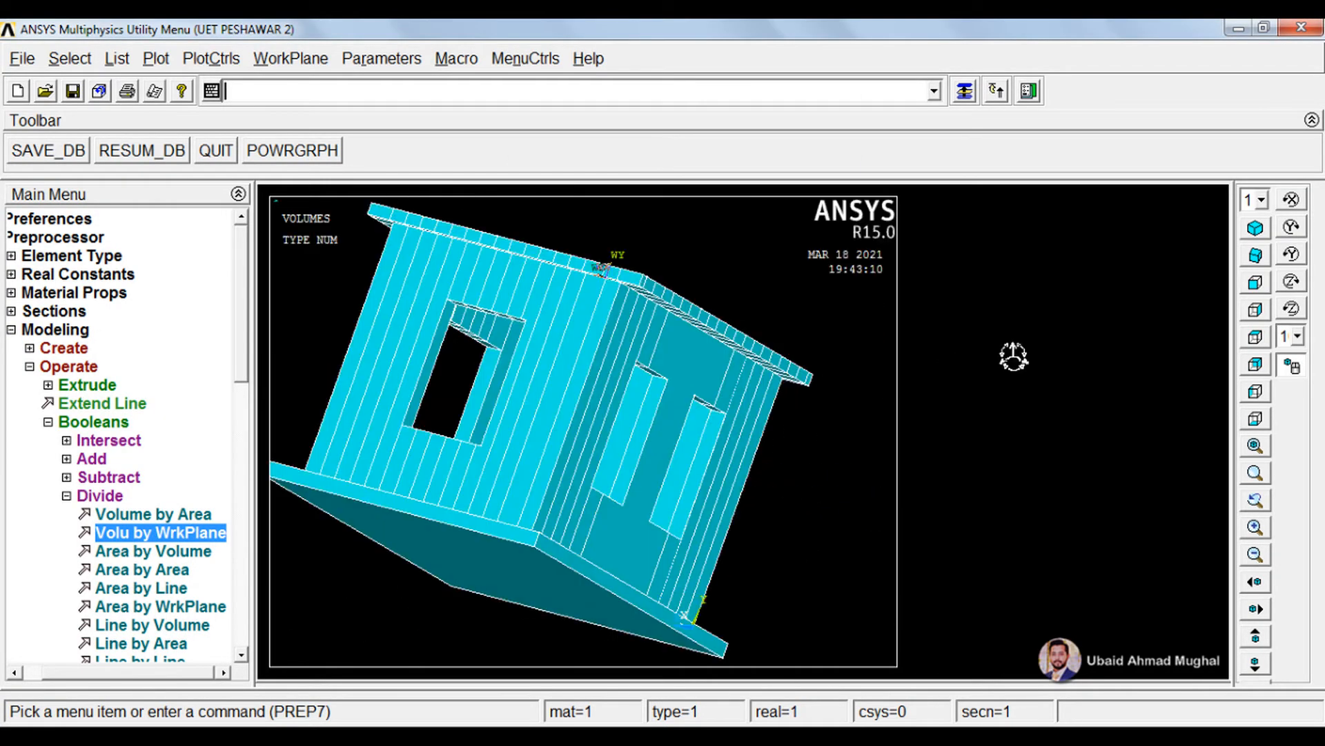
pyautogui.click(1257, 228)
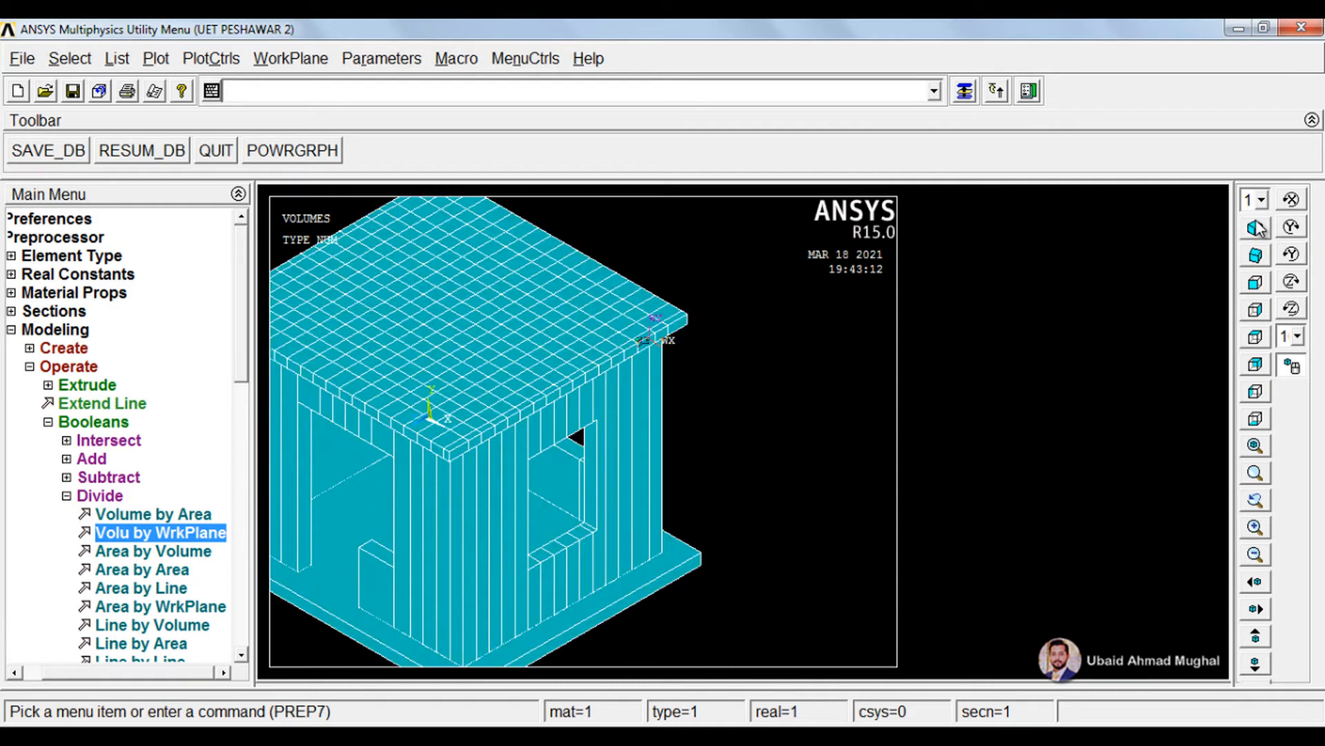
pyautogui.keyDown('ctrl'); pyautogui.scroll(-2, 655, 297); pyautogui.keyUp('ctrl')
pyautogui.keyDown('ctrl'); pyautogui.moveTo(636, 482); pyautogui.dragTo(710, 463); pyautogui.keyUp('ctrl')
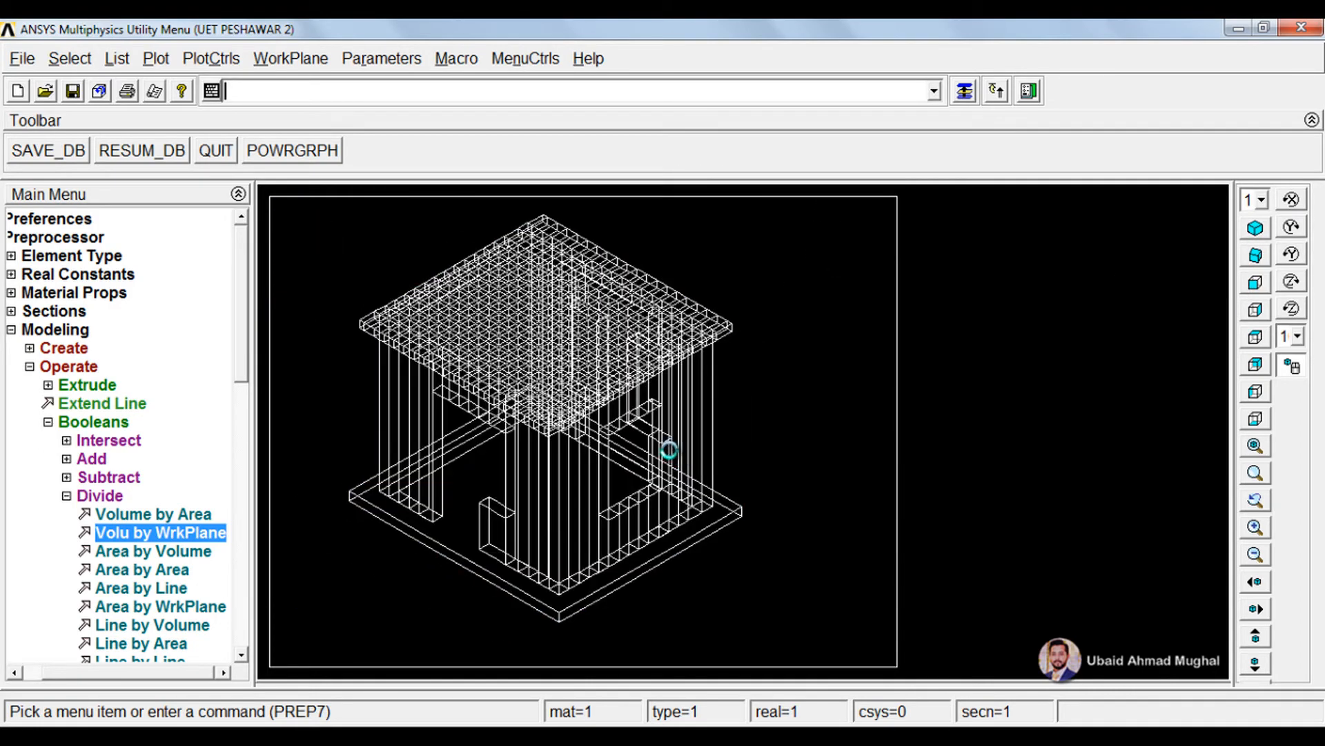
pyautogui.keyDown('ctrl'); pyautogui.moveTo(669, 449); pyautogui.dragTo(684, 413, button='right'); pyautogui.keyUp('ctrl')
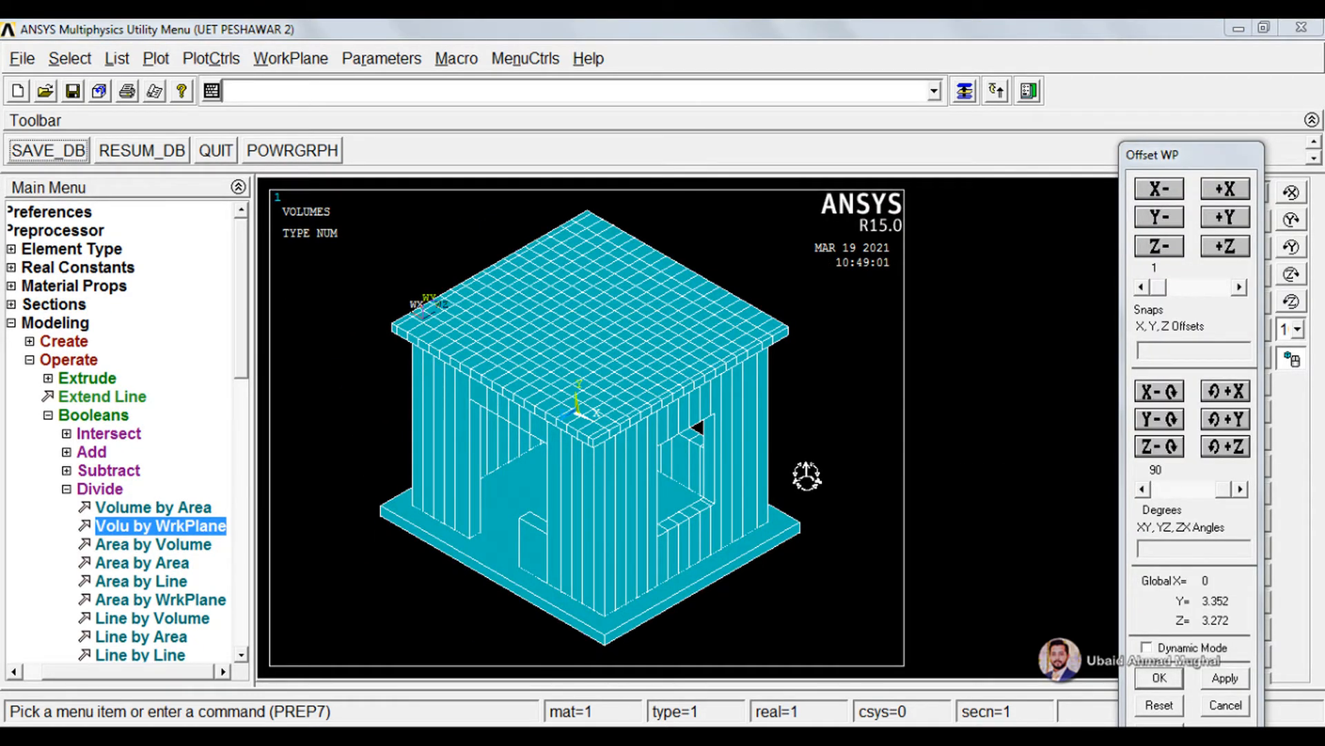
pyautogui.keyDown('ctrl'); pyautogui.moveTo(724, 478); pyautogui.dragTo(724, 462, button='right'); pyautogui.keyUp('ctrl')
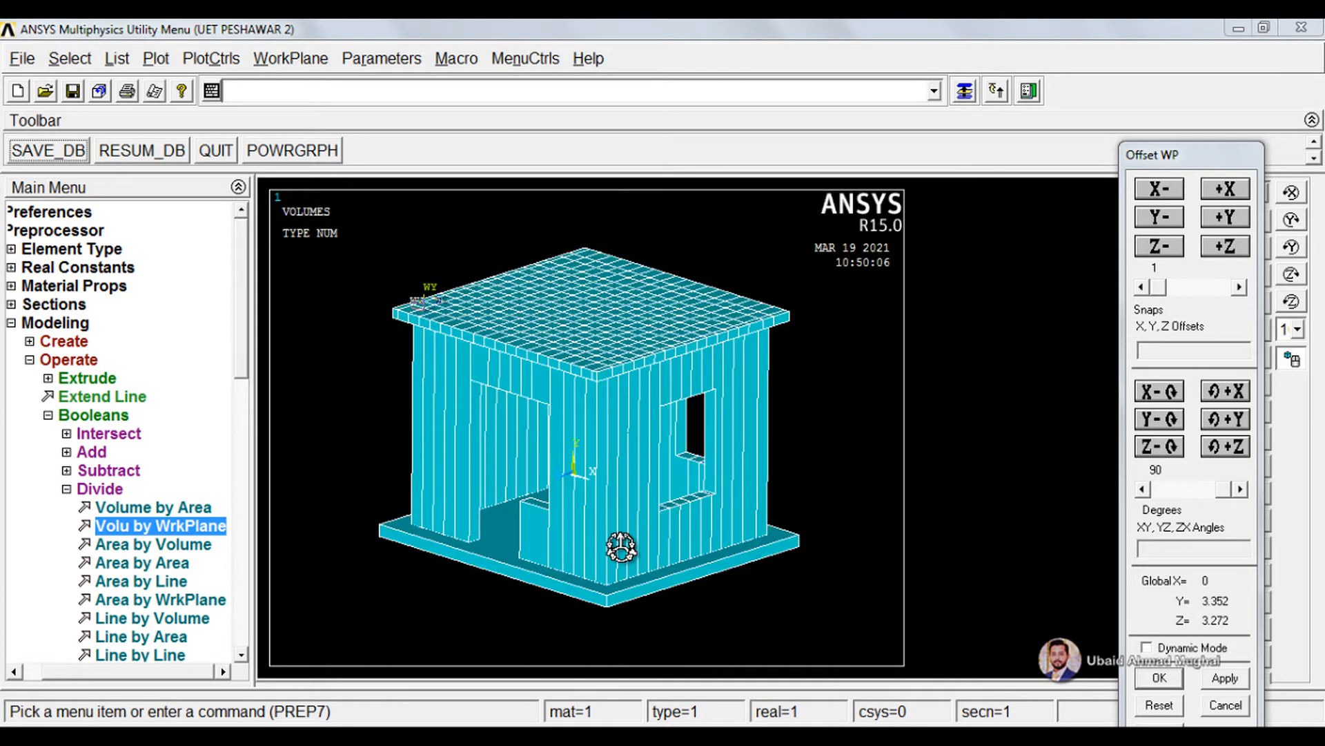
pyautogui.keyDown('ctrl'); pyautogui.moveTo(635, 497); pyautogui.dragTo(645, 477, button='right'); pyautogui.keyUp('ctrl')
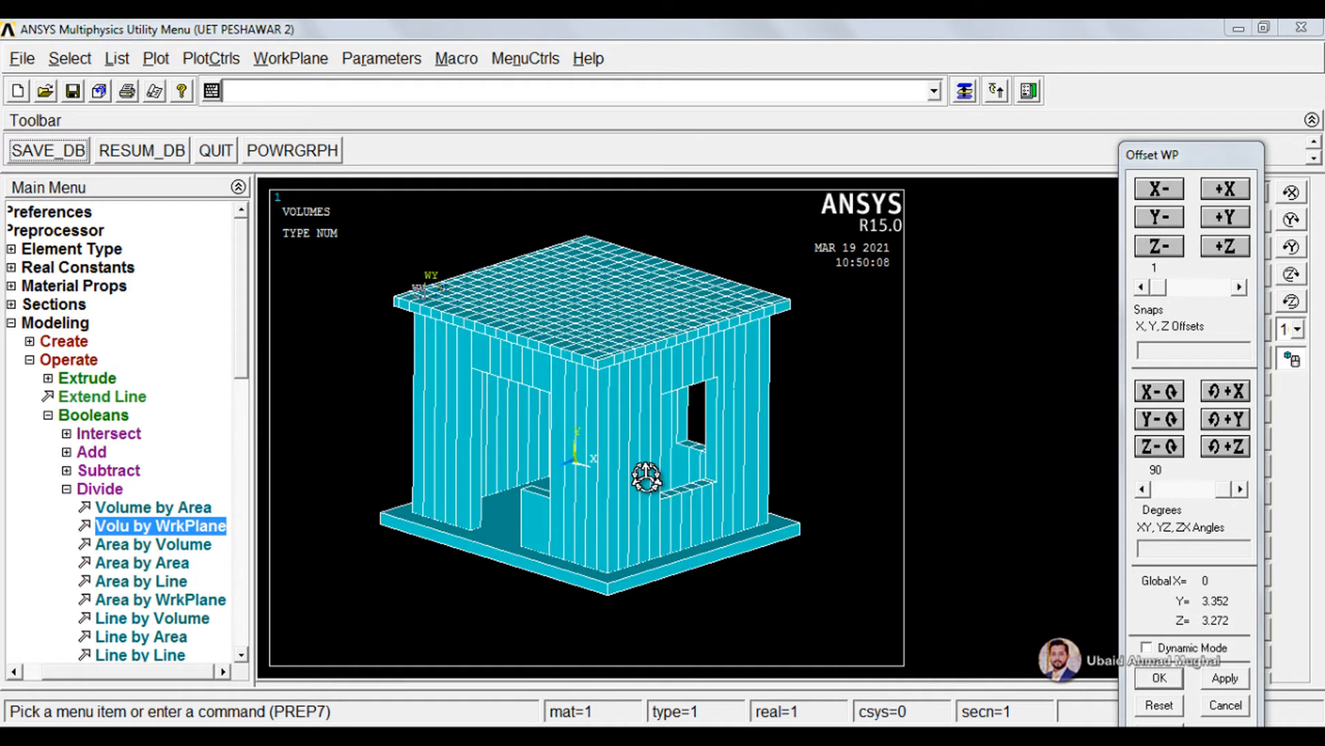
pyautogui.keyDown('ctrl'); pyautogui.moveTo(678, 479); pyautogui.dragTo(677, 462); pyautogui.keyUp('ctrl')
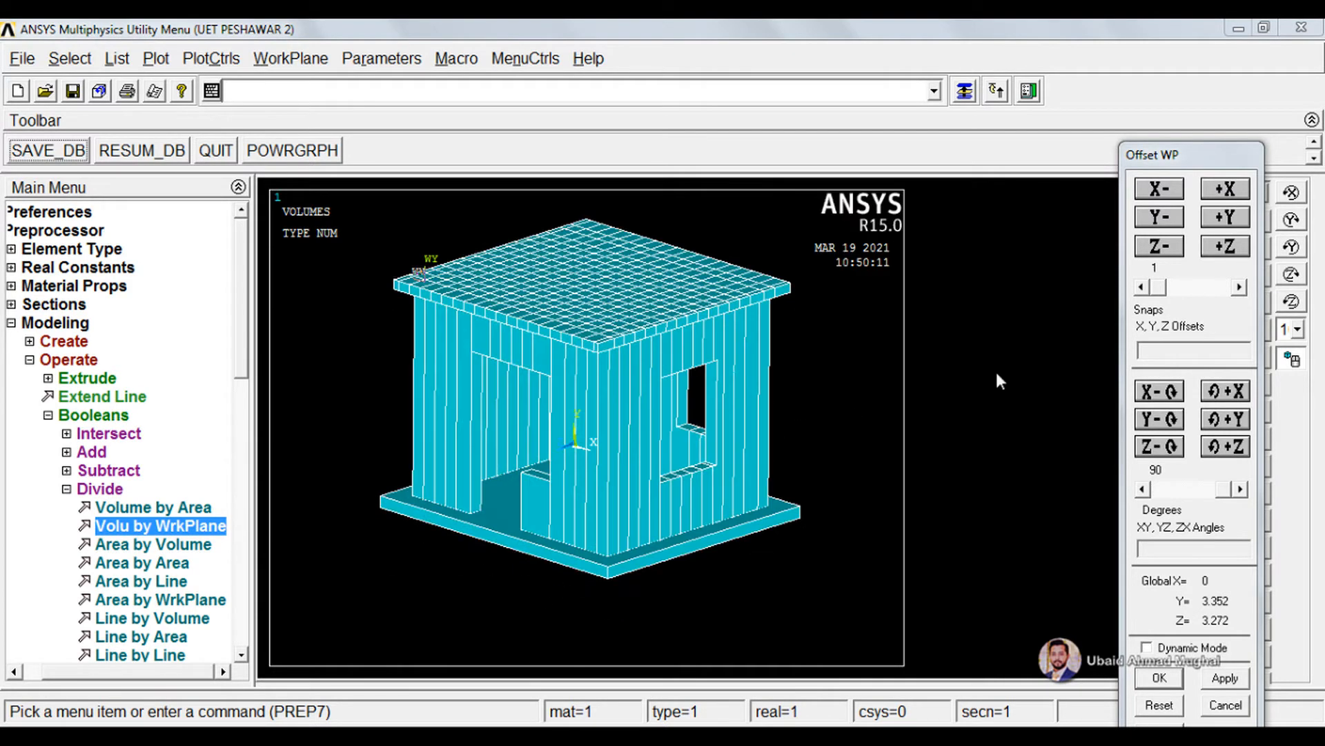
pyautogui.click(1224, 702)
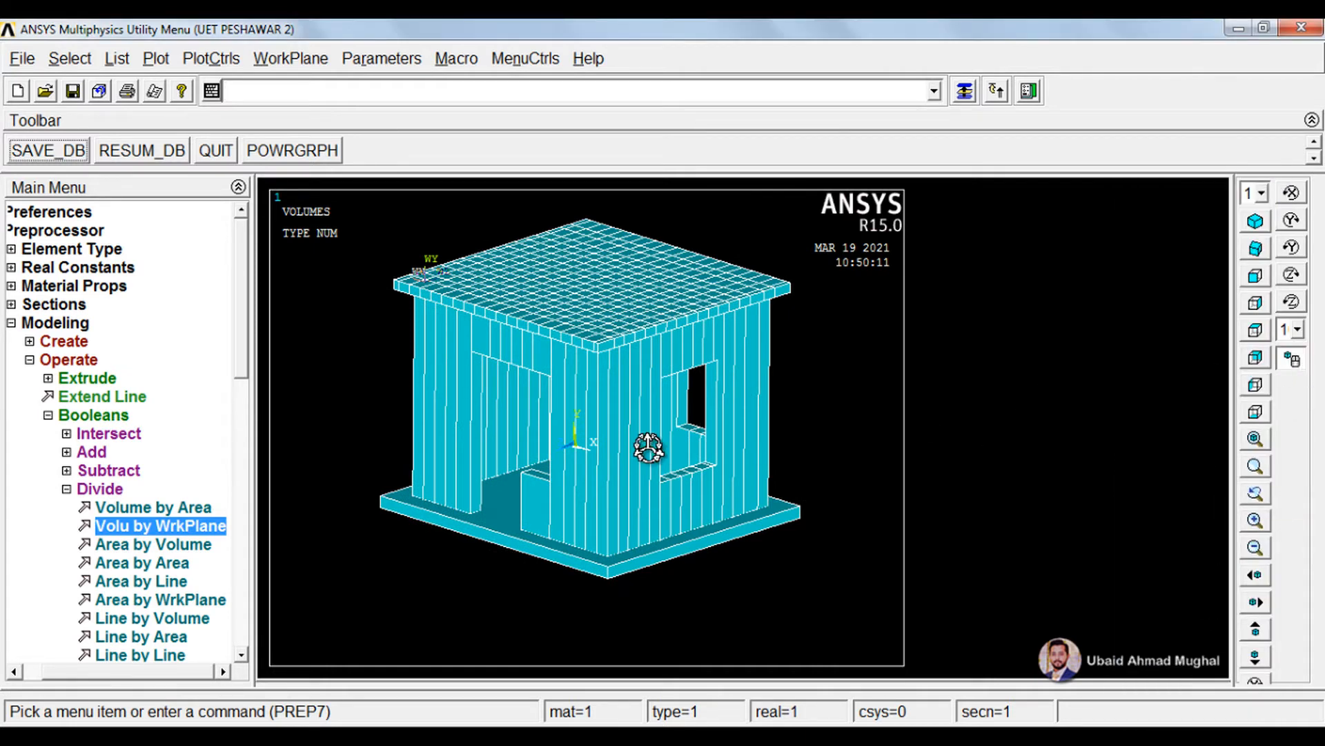
# Offset the working plane to the top corner keypoint of the low wall, at its edge next to the doorway
pyautogui.keyDown('ctrl'); pyautogui.moveTo(648, 448); pyautogui.dragTo(652, 456, button='middle'); pyautogui.keyUp('ctrl')
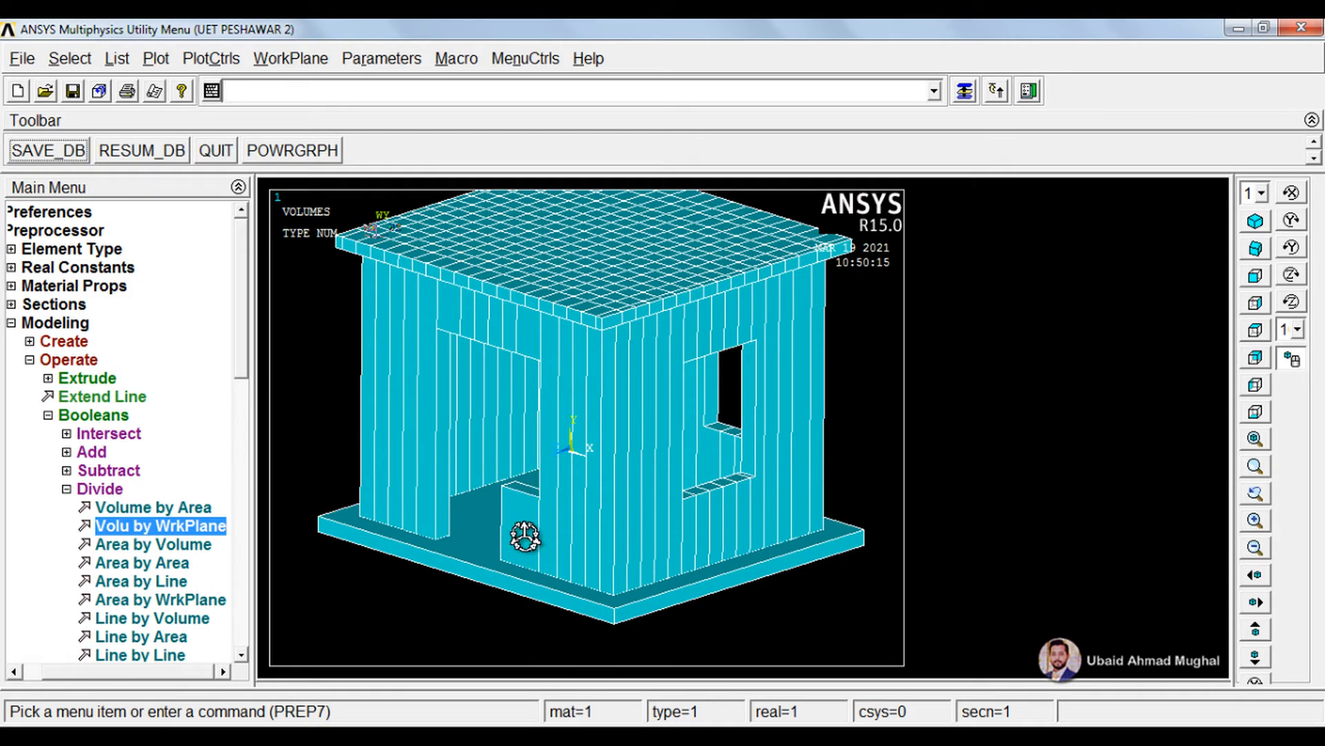
pyautogui.keyDown('ctrl'); pyautogui.moveTo(526, 535); pyautogui.dragTo(578, 524, button='right'); pyautogui.keyUp('ctrl')
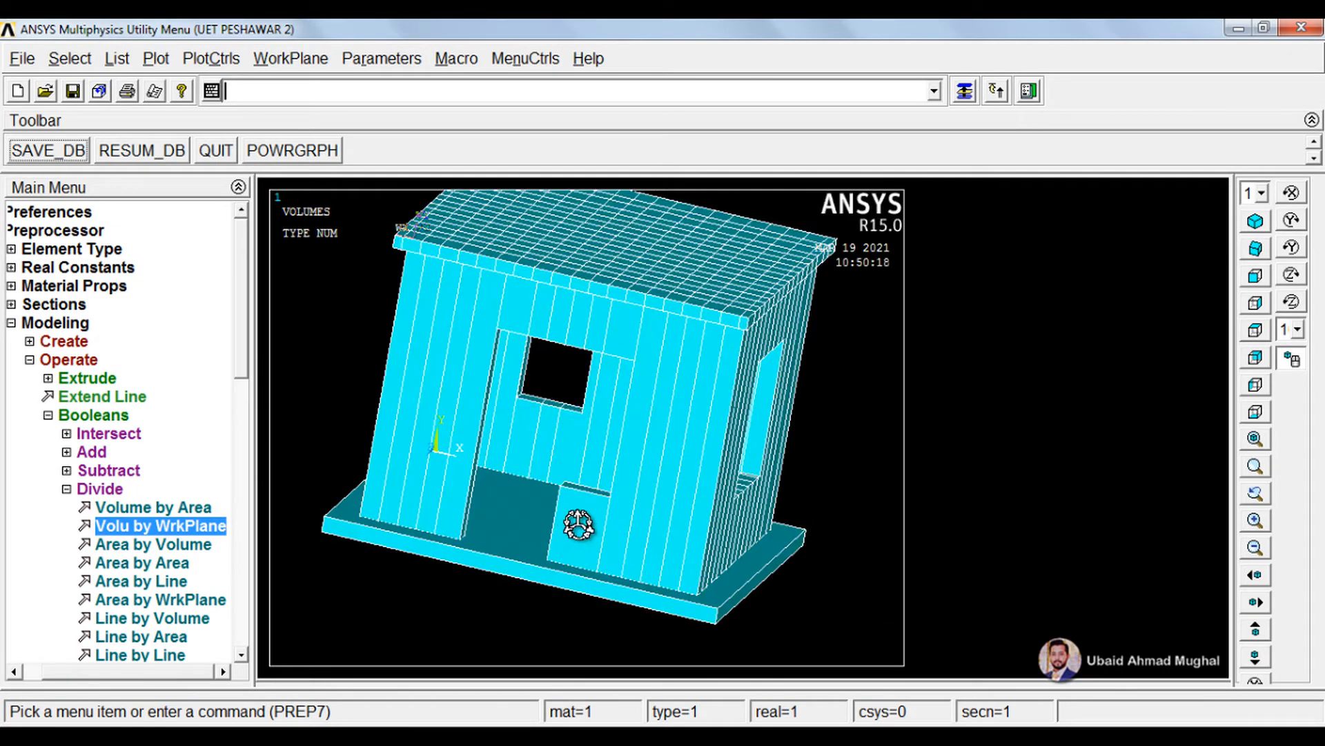
pyautogui.scroll(3, 590, 535)
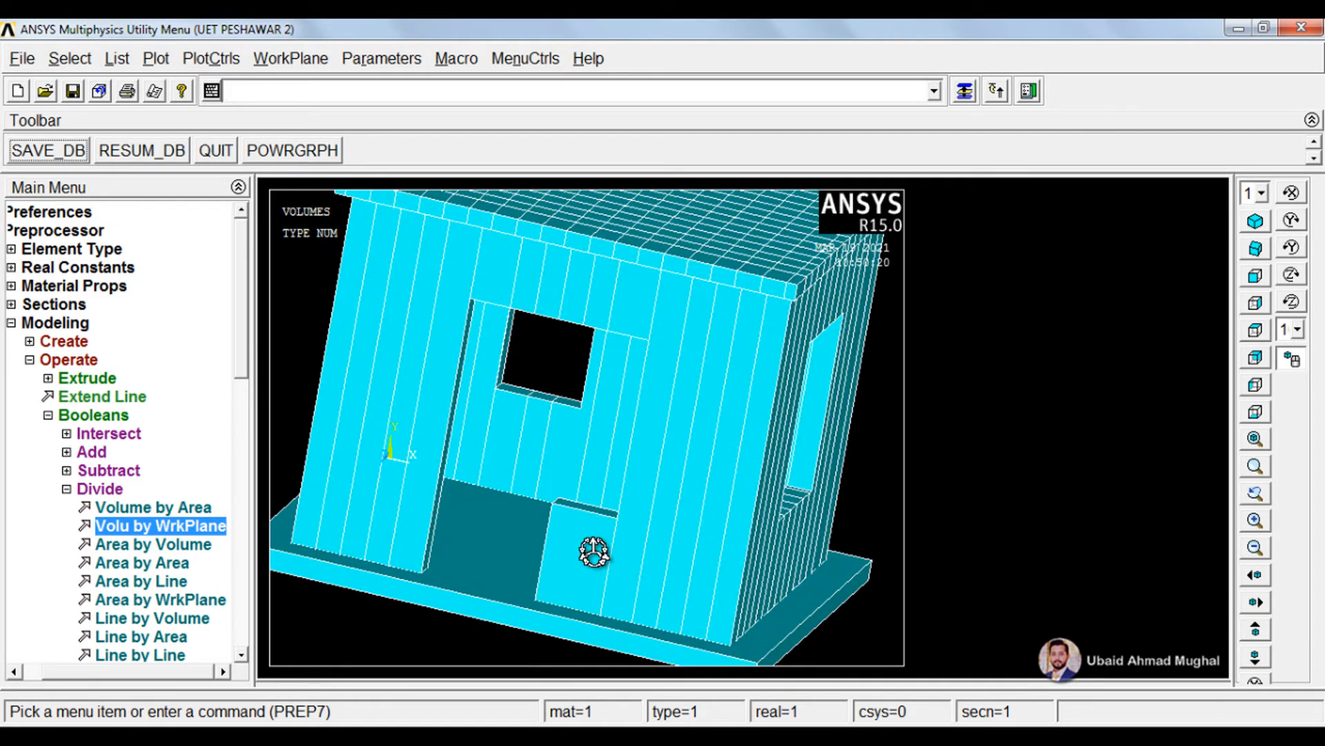
pyautogui.keyDown('ctrl'); pyautogui.moveTo(591, 550); pyautogui.dragTo(591, 557, button='right'); pyautogui.keyUp('ctrl')
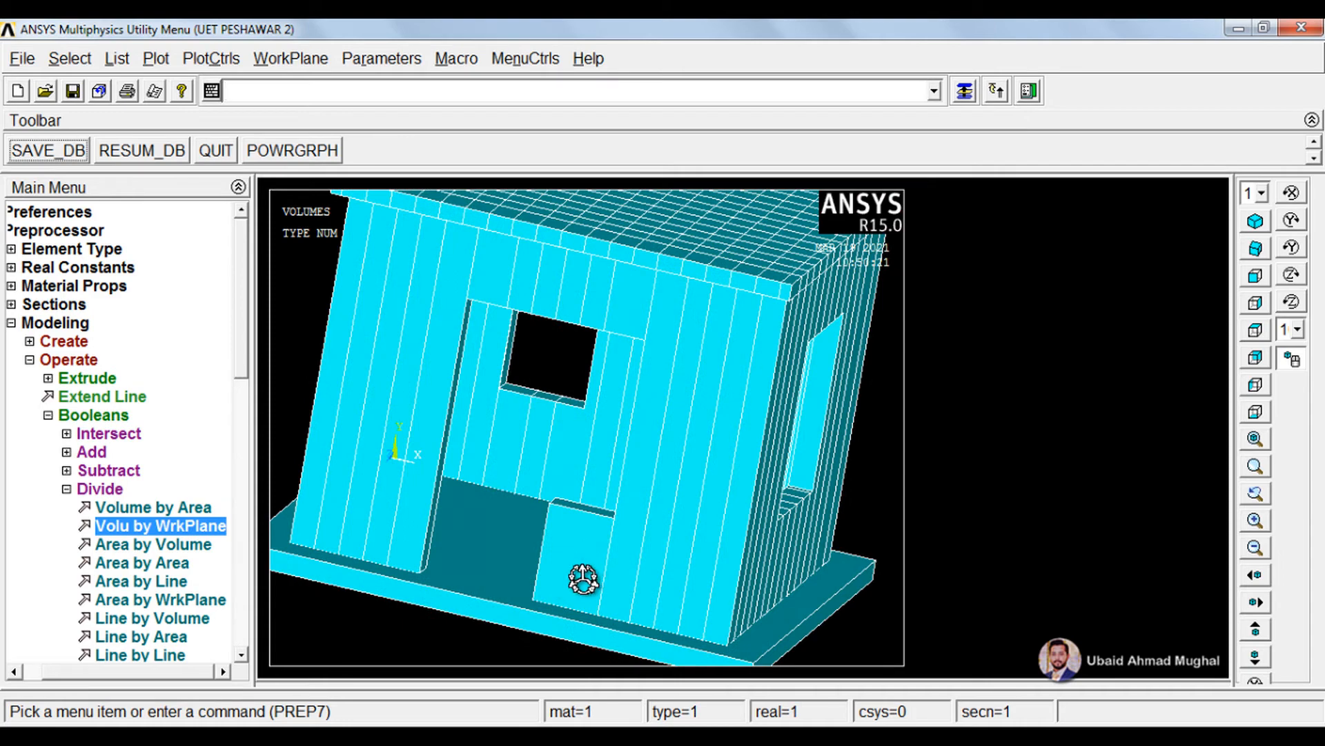
pyautogui.scroll(2, 584, 573)
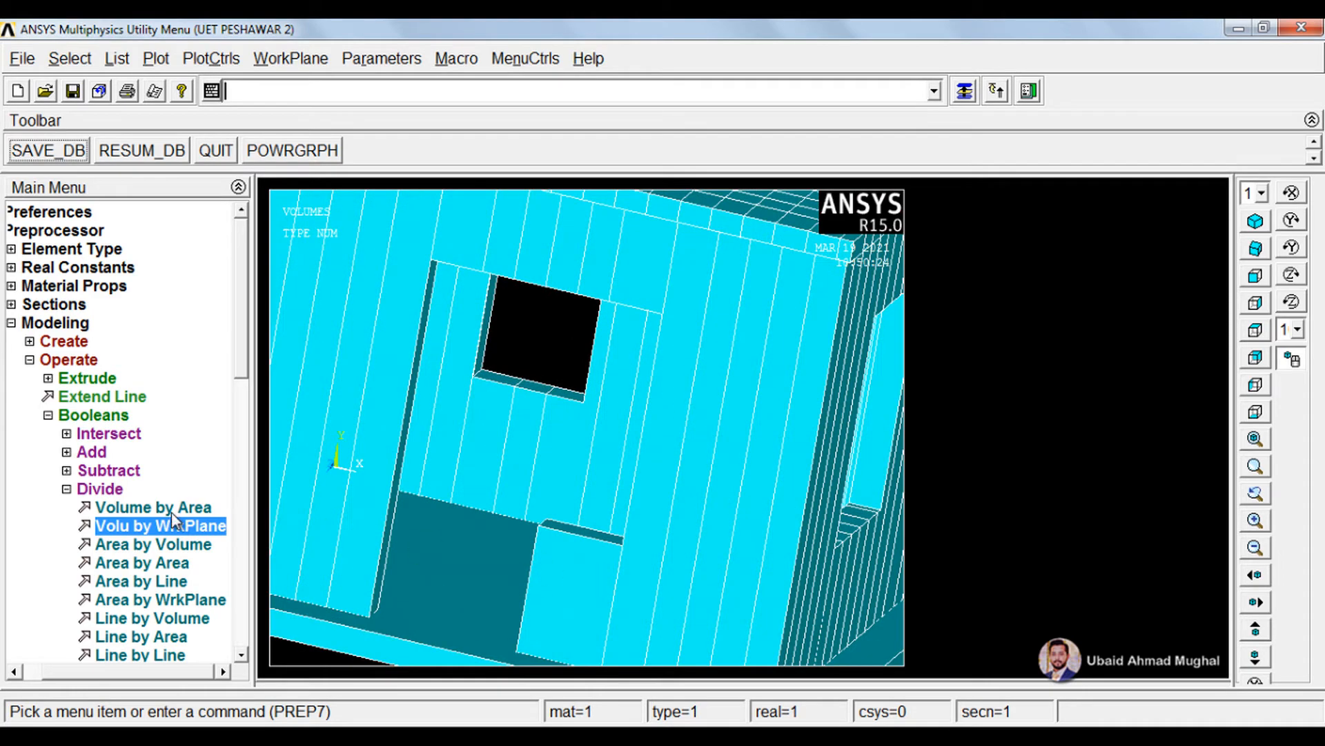
pyautogui.click(287, 60)
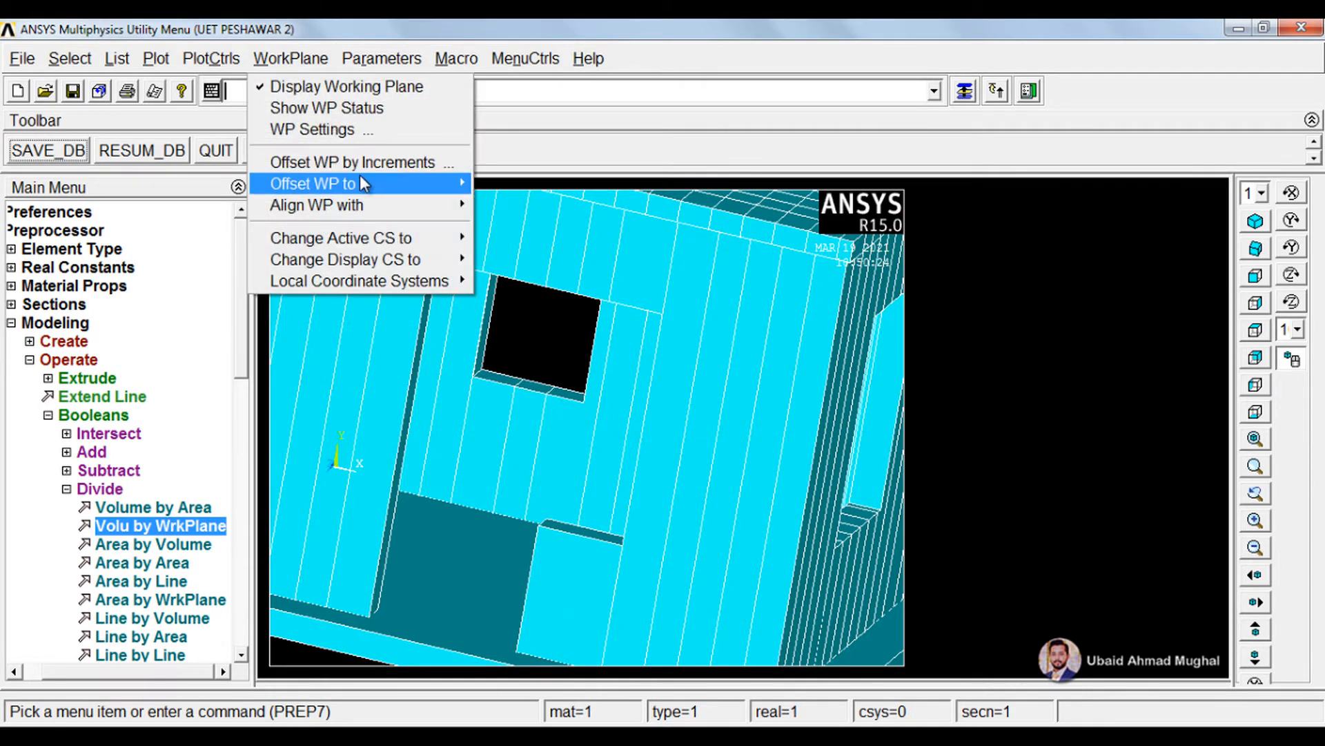
pyautogui.moveTo(359, 178)
pyautogui.click(525, 184)
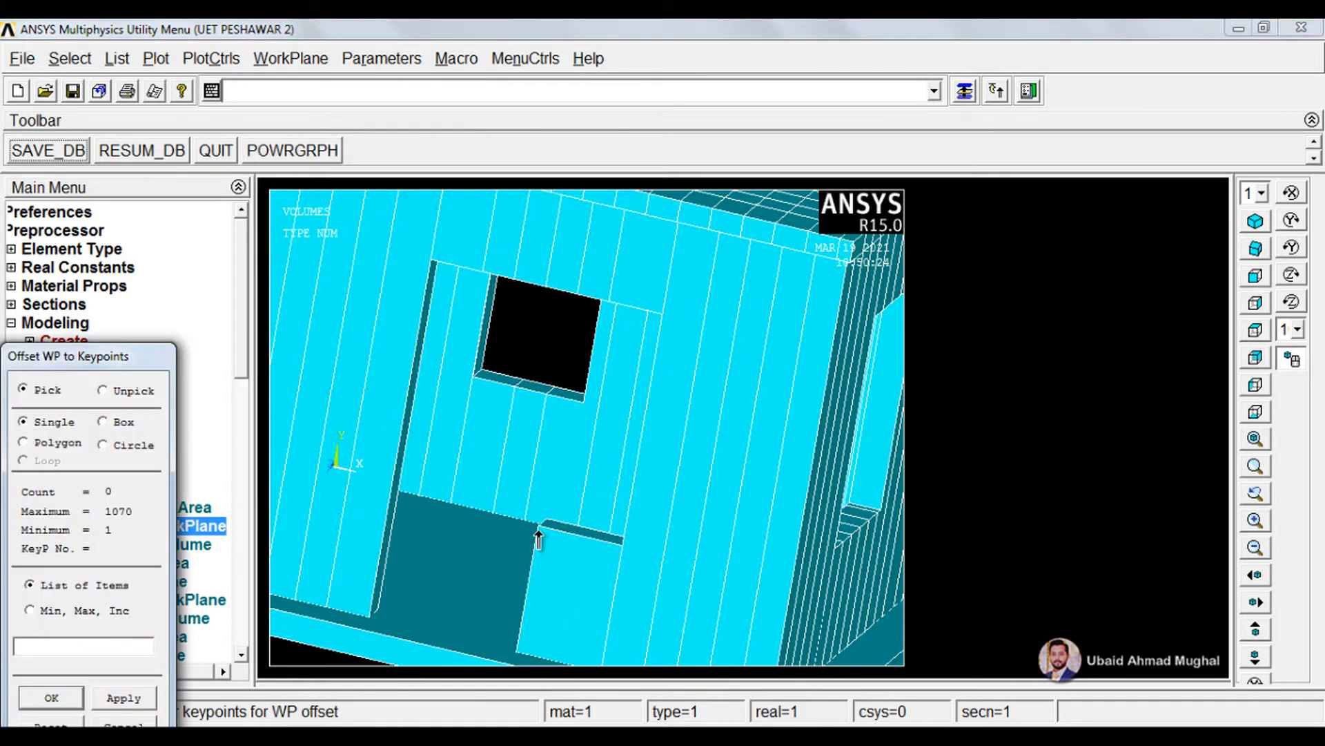
pyautogui.click(538, 530)
pyautogui.click(52, 697)
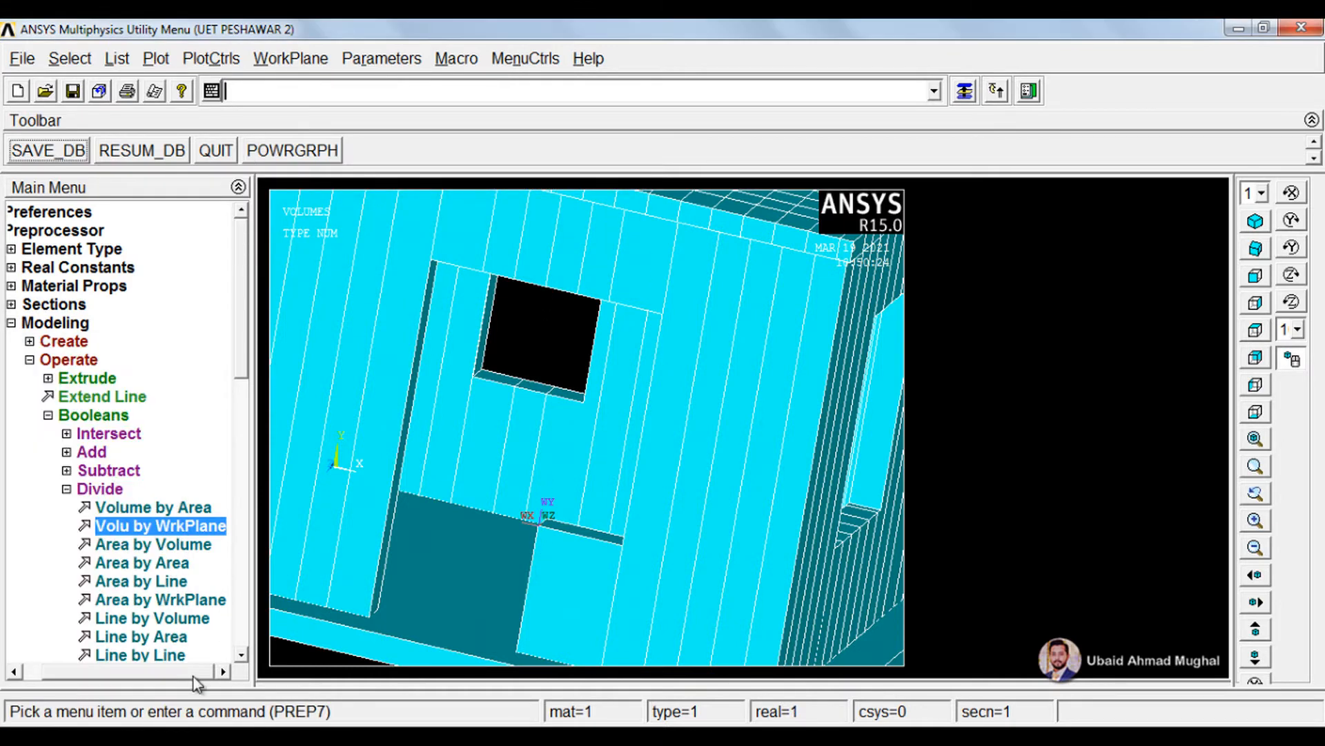
# Rotate the working plane by -90 degrees about its Y axis and offset it by 0,0,0.228 along the low wall
pyautogui.click(291, 59)
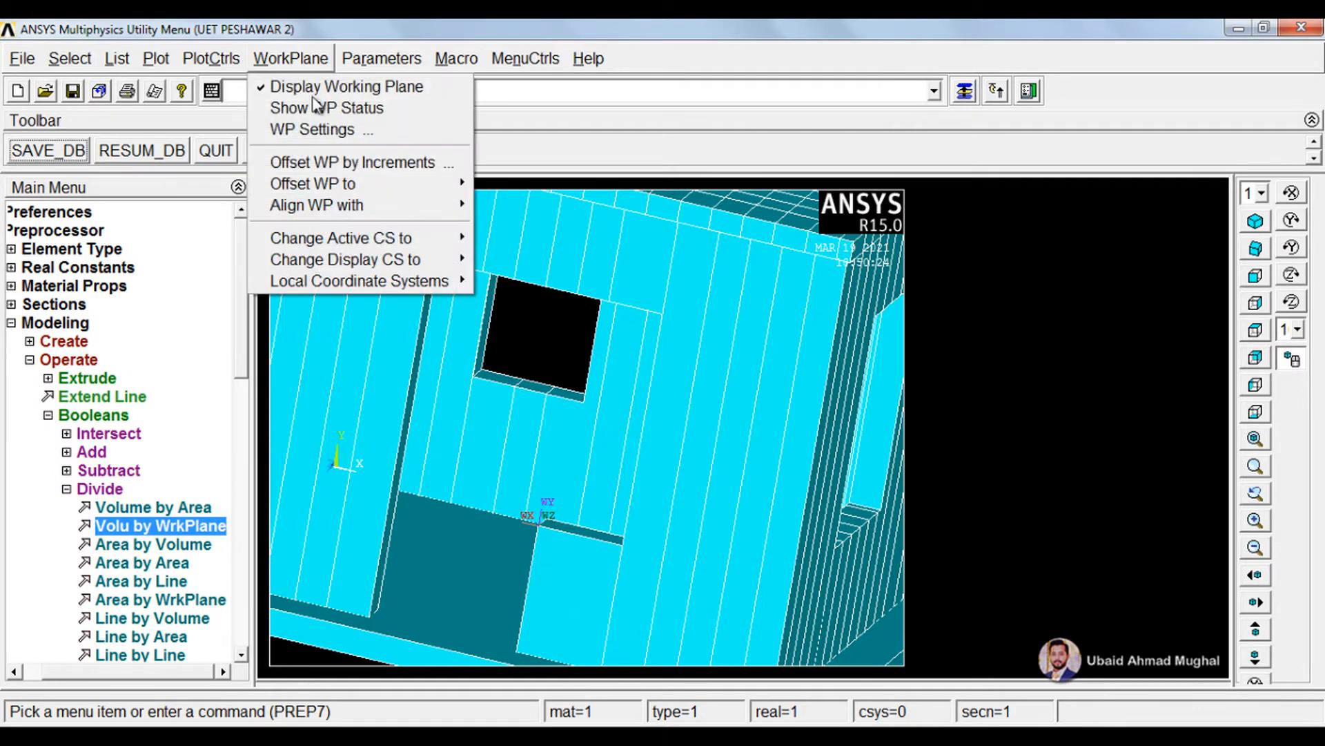
pyautogui.click(333, 162)
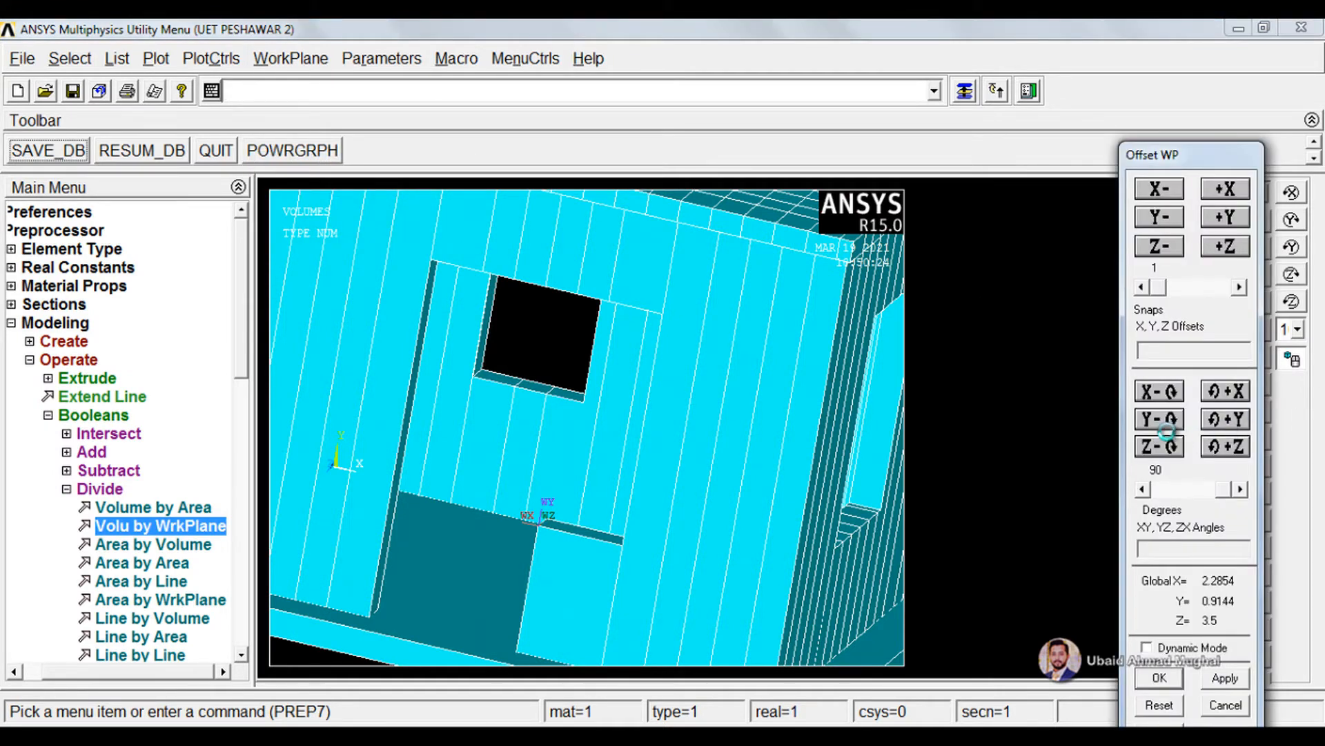
pyautogui.click(1167, 425)
pyautogui.click(1171, 352)
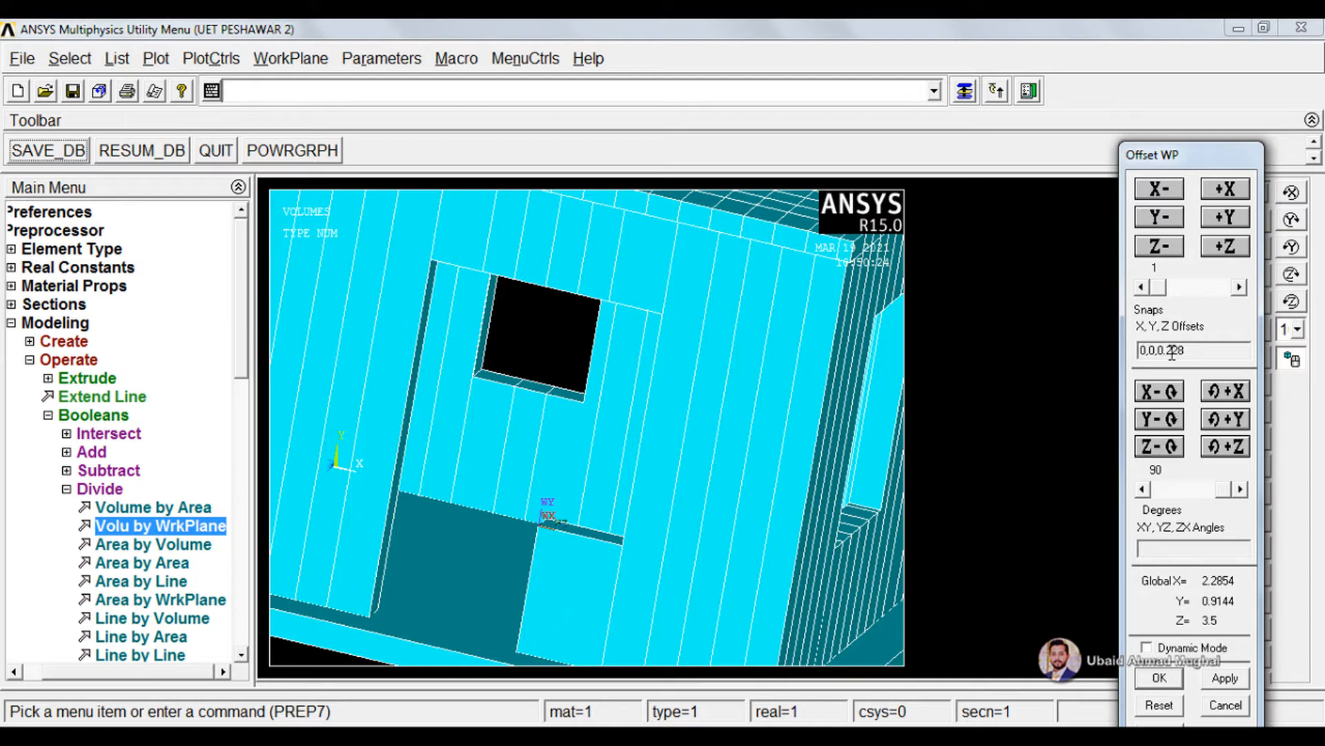
pyautogui.click(1164, 673)
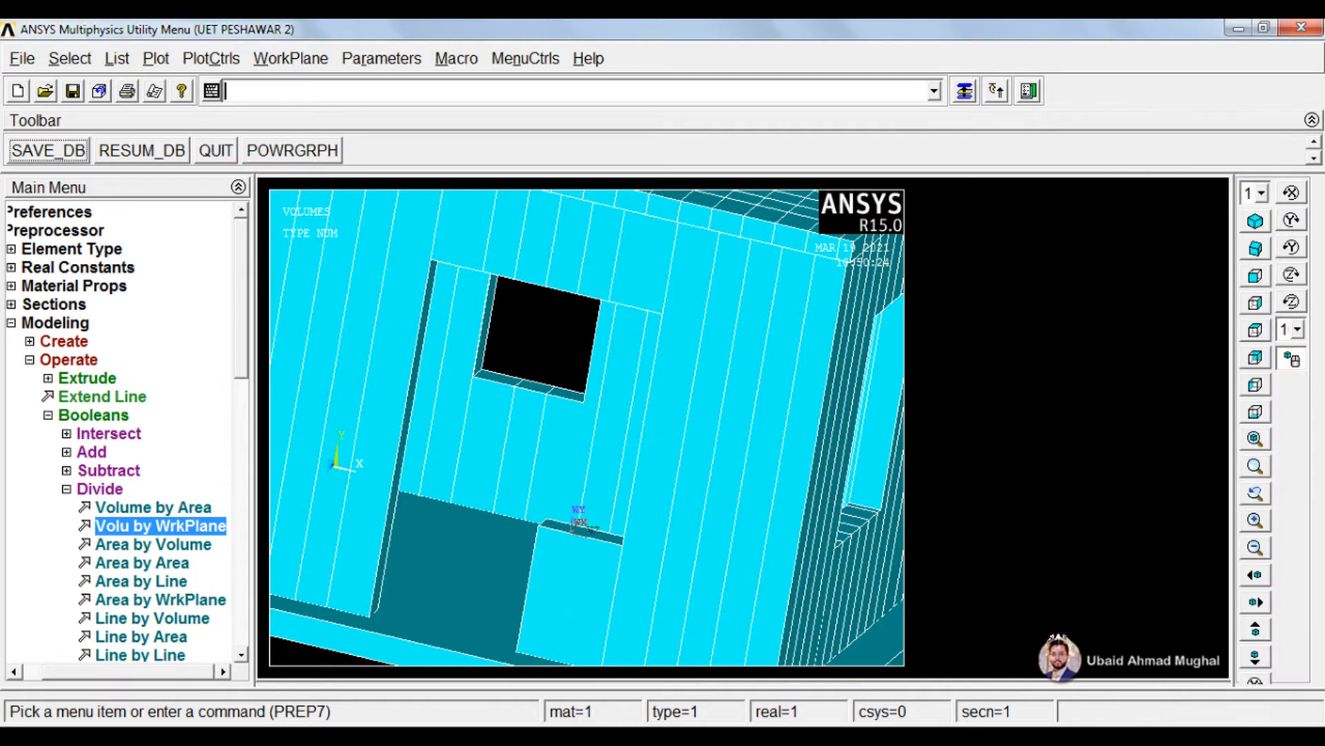
# Offset the working plane by 0,0,0.0005 along the low wall beside the doorway
pyautogui.keyDown('ctrl'); pyautogui.moveTo(657, 465); pyautogui.dragTo(675, 417); pyautogui.keyUp('ctrl')
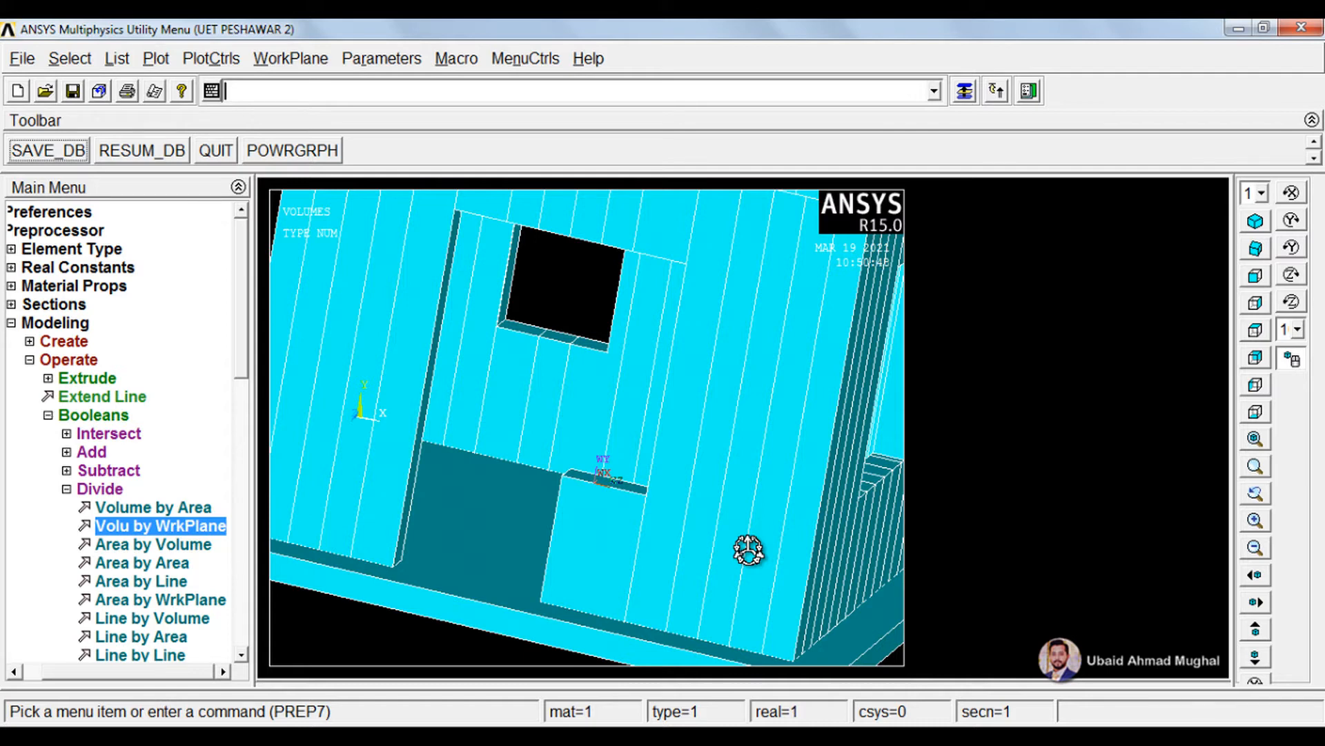
pyautogui.click(304, 59)
pyautogui.click(333, 162)
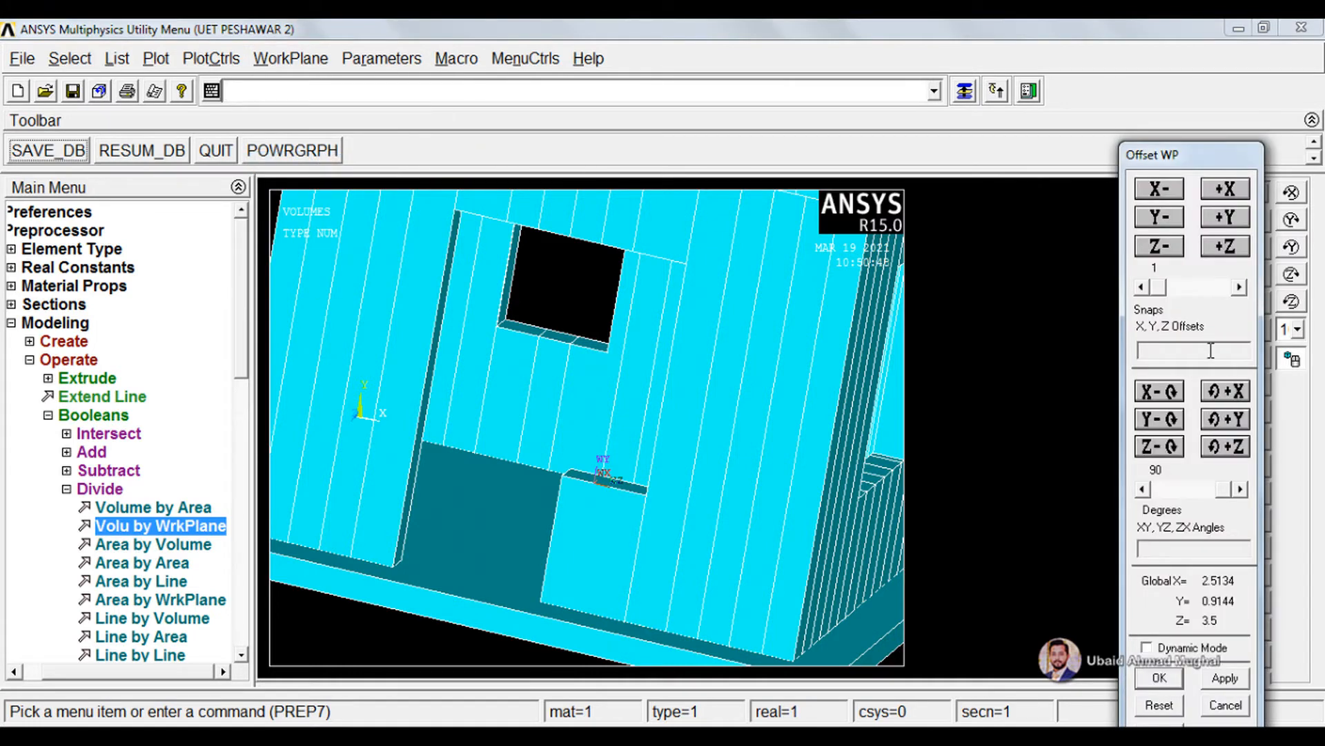
pyautogui.write('0,0,0,.0005')
pyautogui.click(1160, 678)
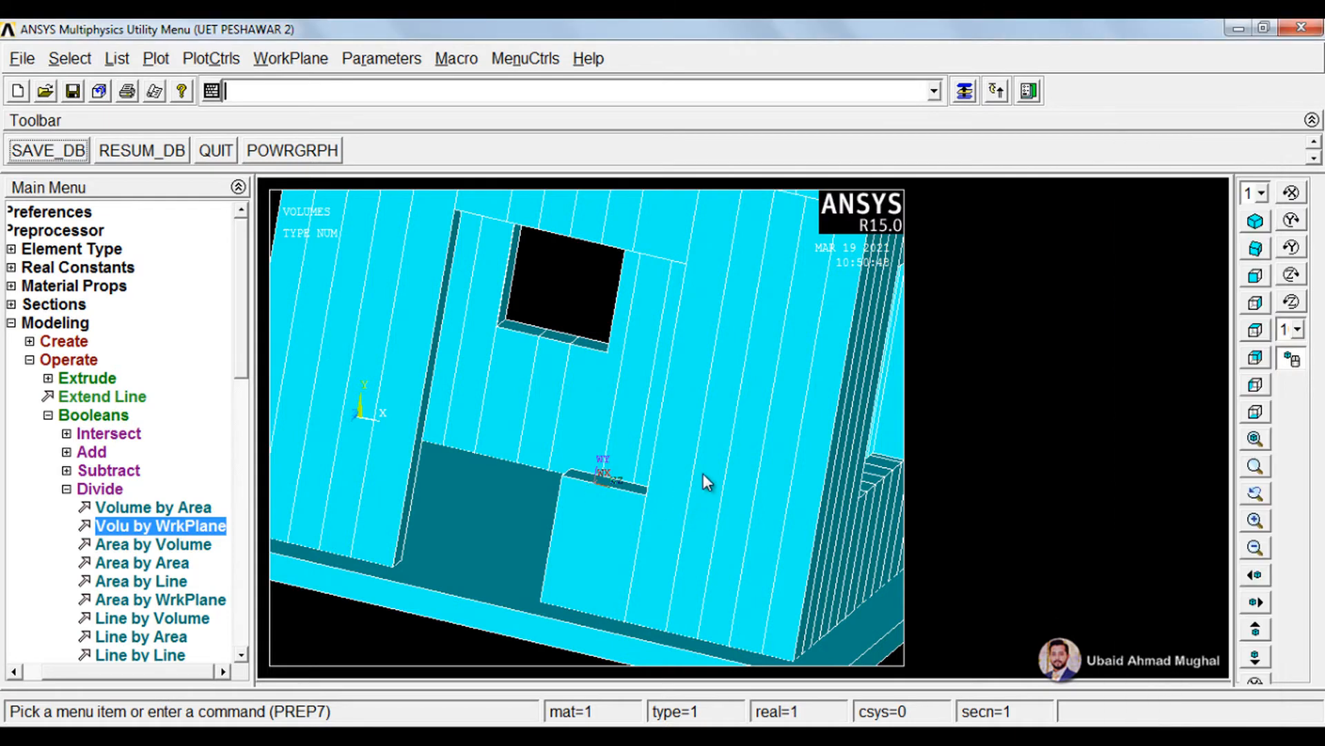
pyautogui.moveTo(703, 474); pyautogui.dragTo(728, 409)
pyautogui.scroll(2, 706, 463)
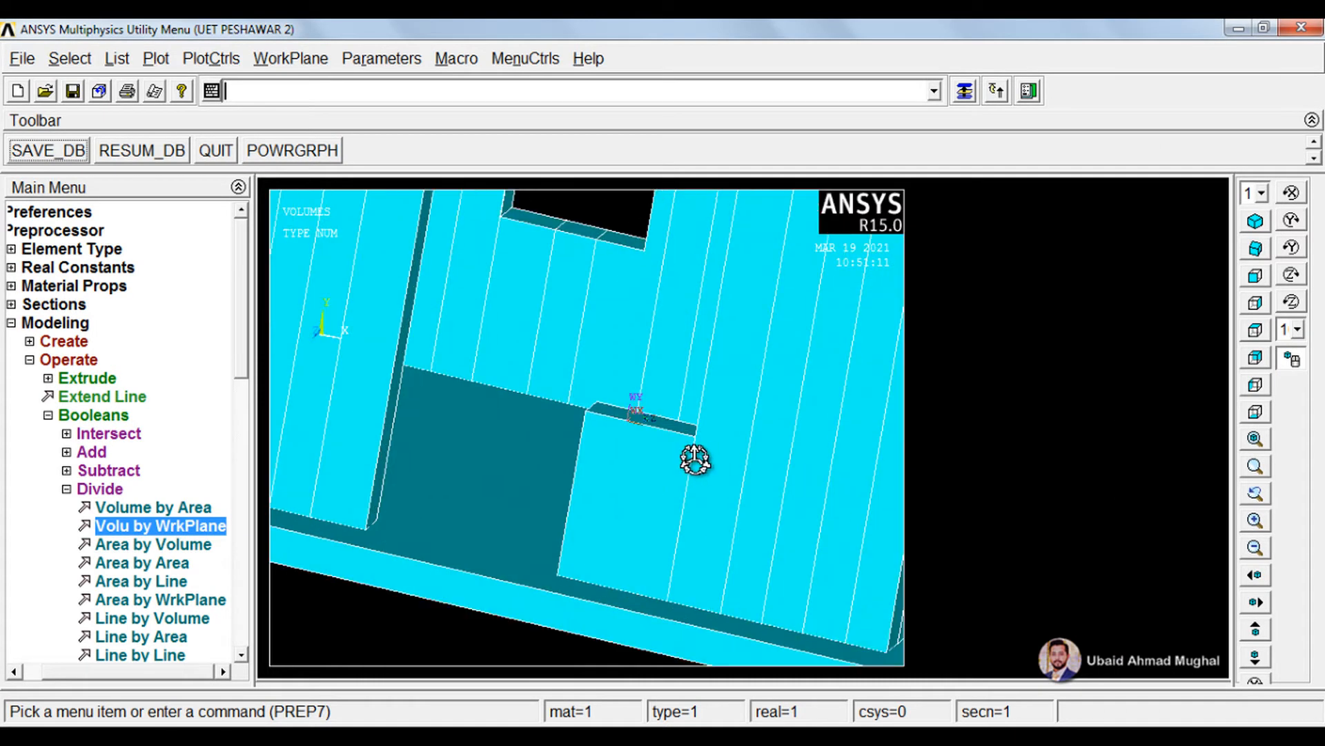
# Offset the working plane by a further 0,0,0.001 along the low wall and dismiss the volume division picker
pyautogui.click(152, 526)
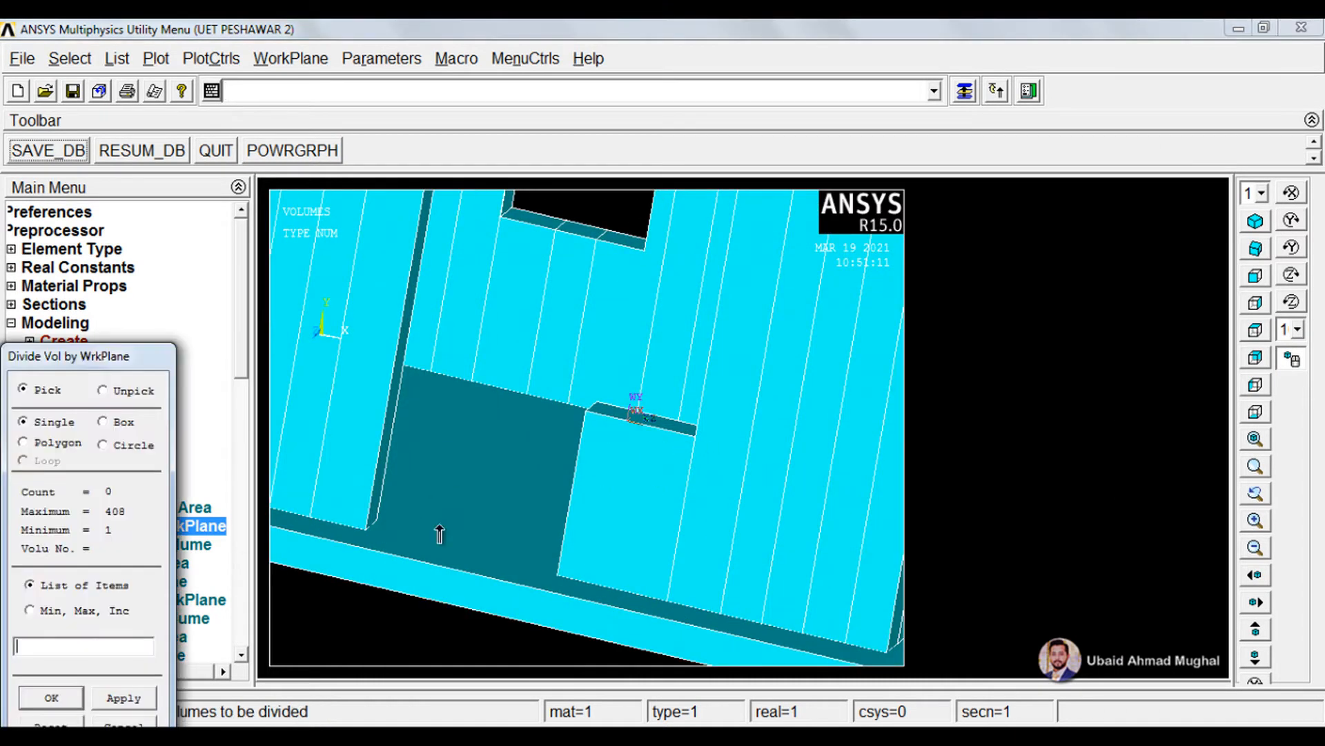
pyautogui.click(291, 58)
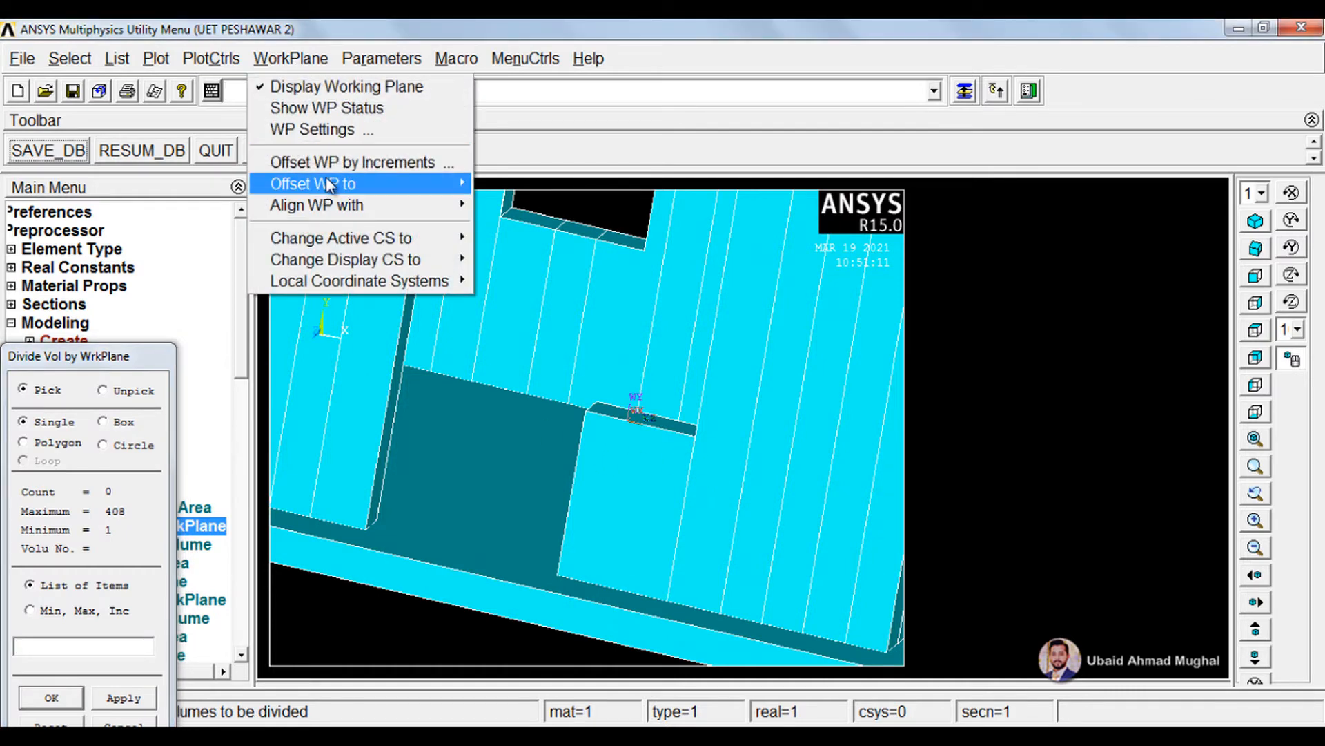
pyautogui.moveTo(328, 182)
pyautogui.click(352, 162)
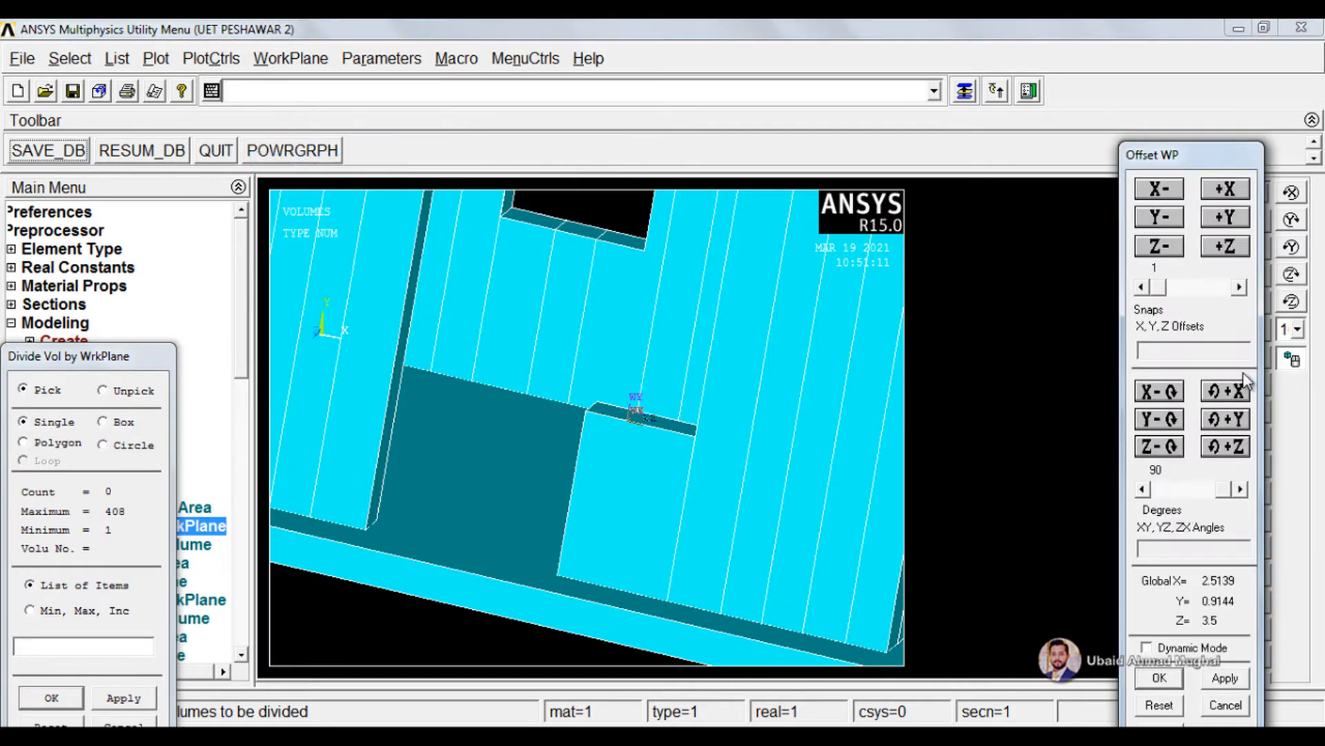
pyautogui.write('0,0,0.001')
pyautogui.click(1160, 678)
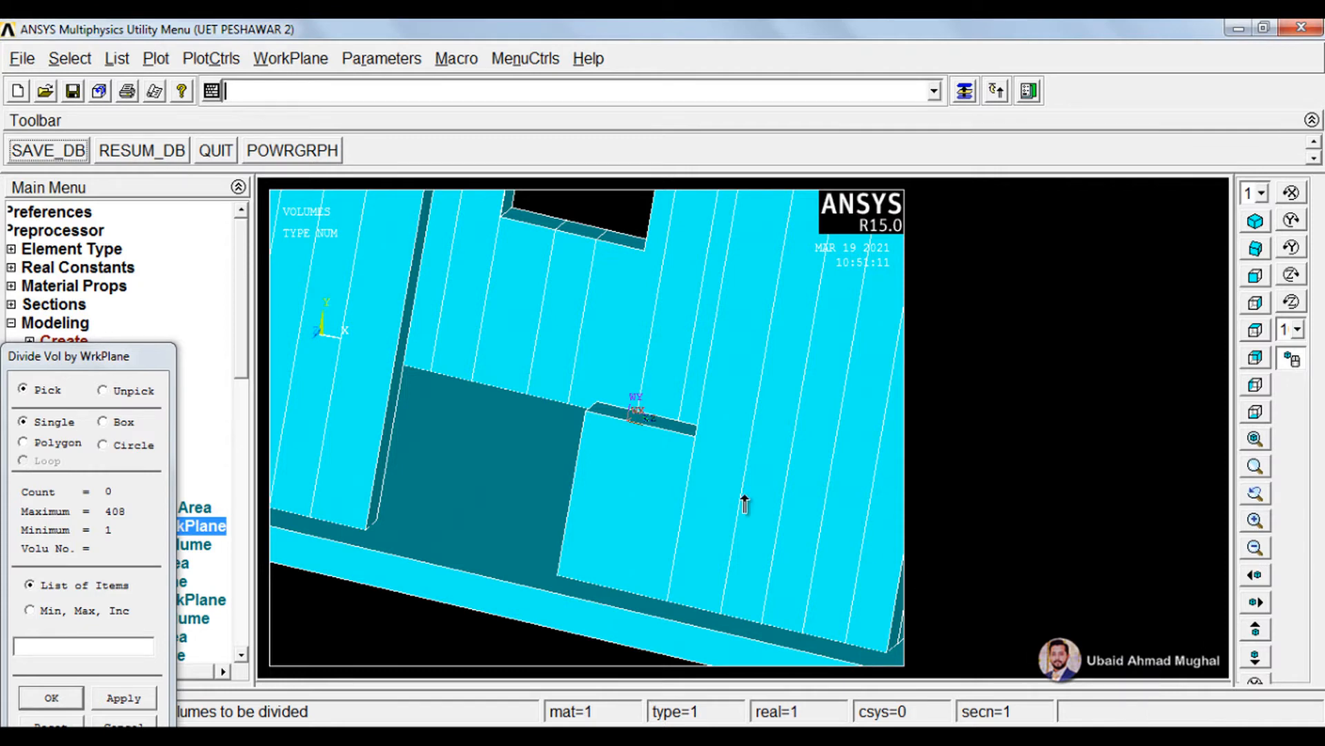
pyautogui.click(150, 721)
# Shift the working plane another 0,0,0.01 along the low wall toward the full-height wall
pyautogui.click(310, 61)
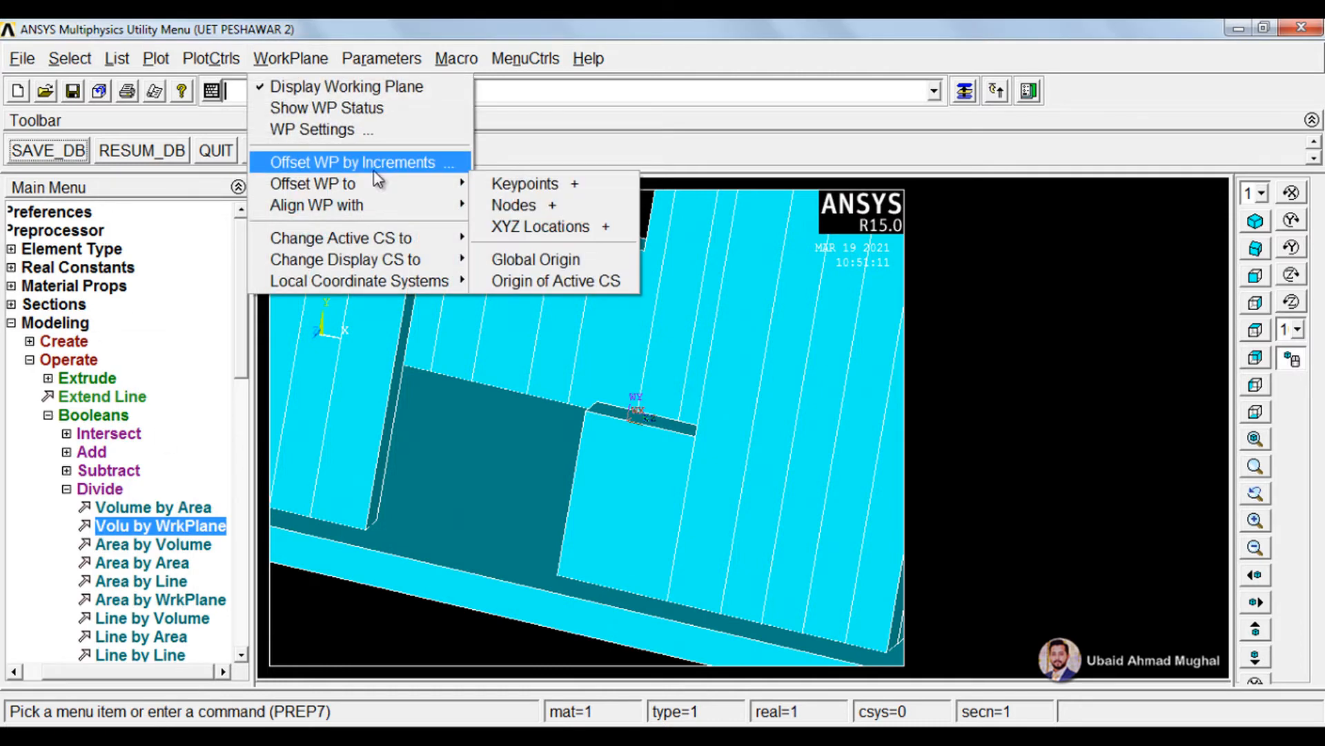
pyautogui.click(352, 161)
pyautogui.write('0,0,0.01')
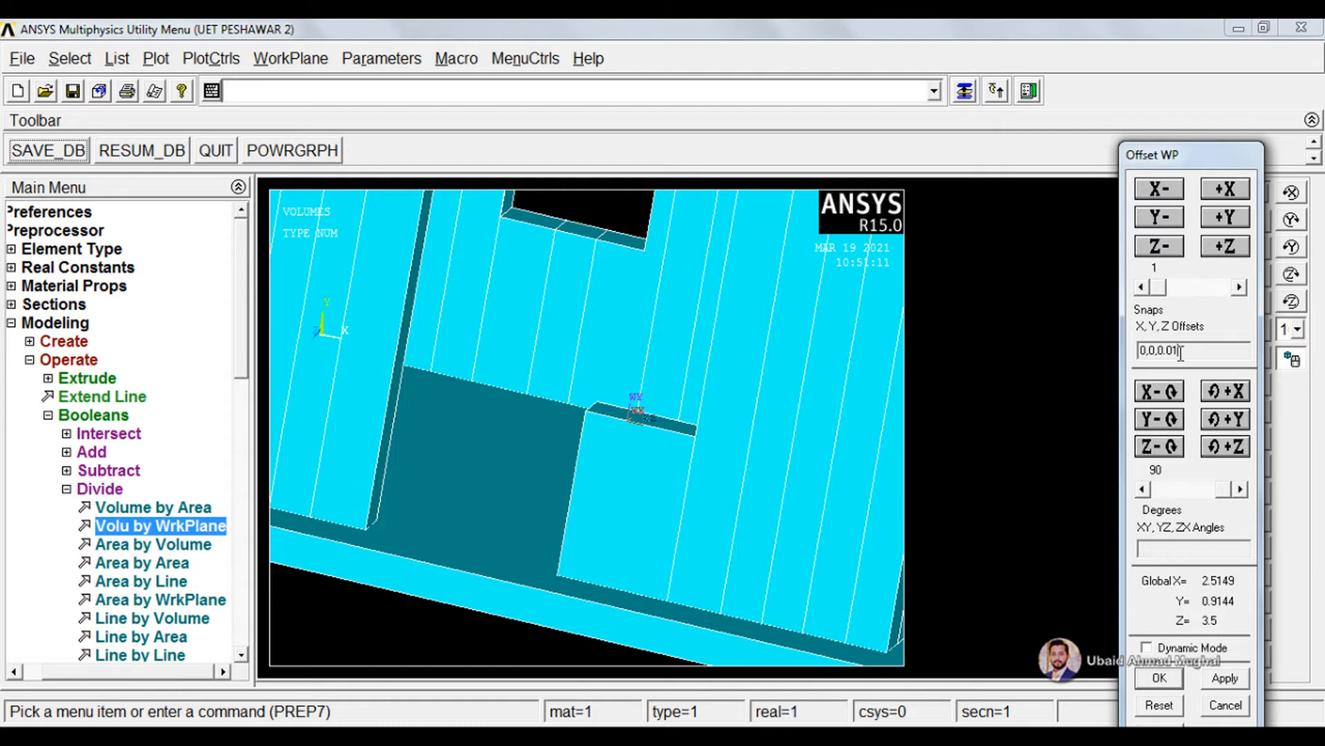
pyautogui.click(1160, 677)
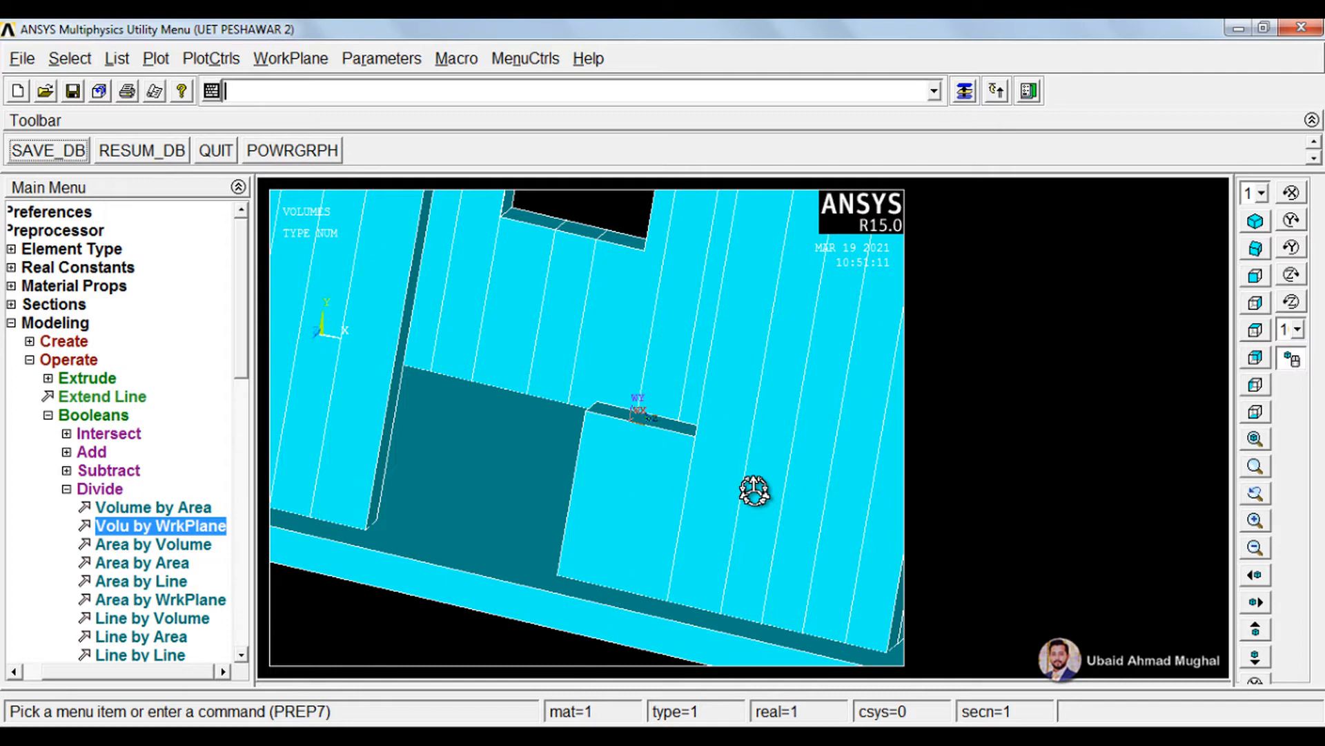
pyautogui.moveTo(755, 492)
pyautogui.keyDown('ctrl'); pyautogui.mouseDown()
pyautogui.moveTo(751, 457)
pyautogui.moveTo(673, 414)
pyautogui.mouseUp(); pyautogui.keyUp('ctrl')
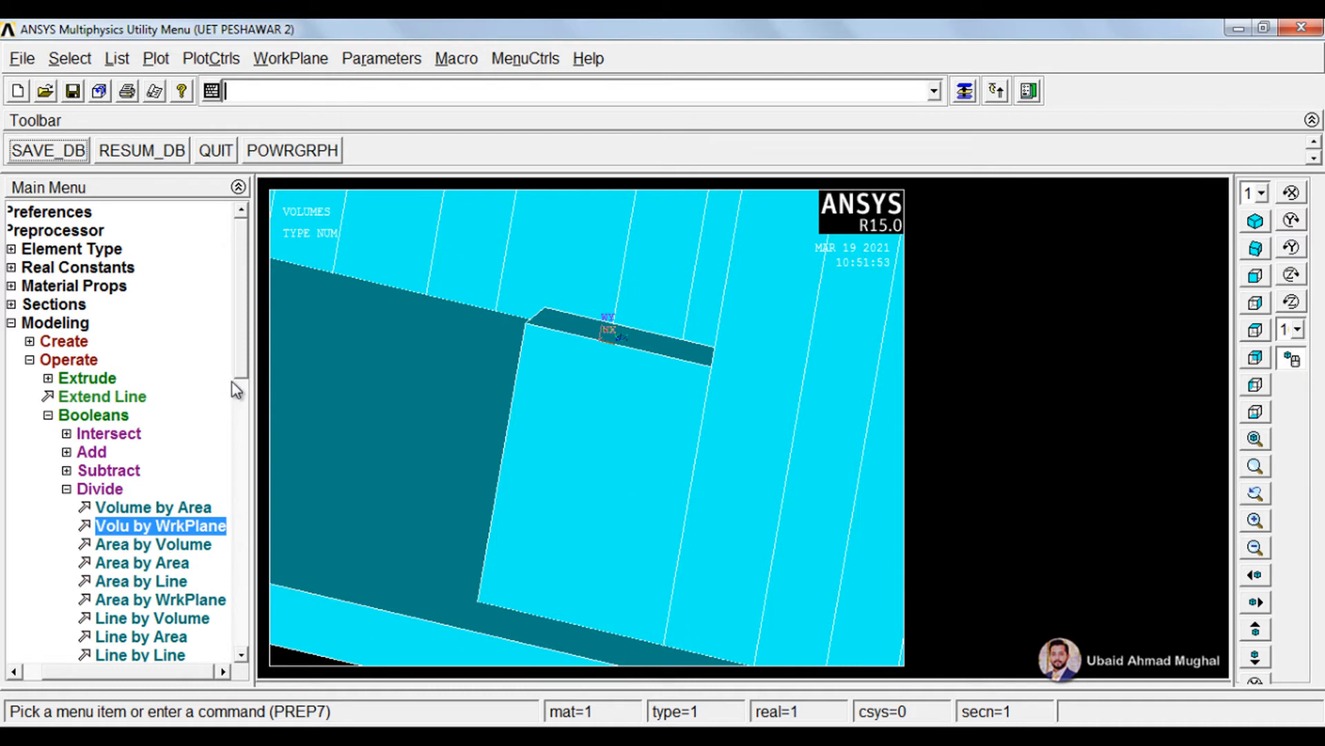
# Offset the working plane by 0,0,0.1 along the low wall toward the full-height wall
pyautogui.click(291, 58)
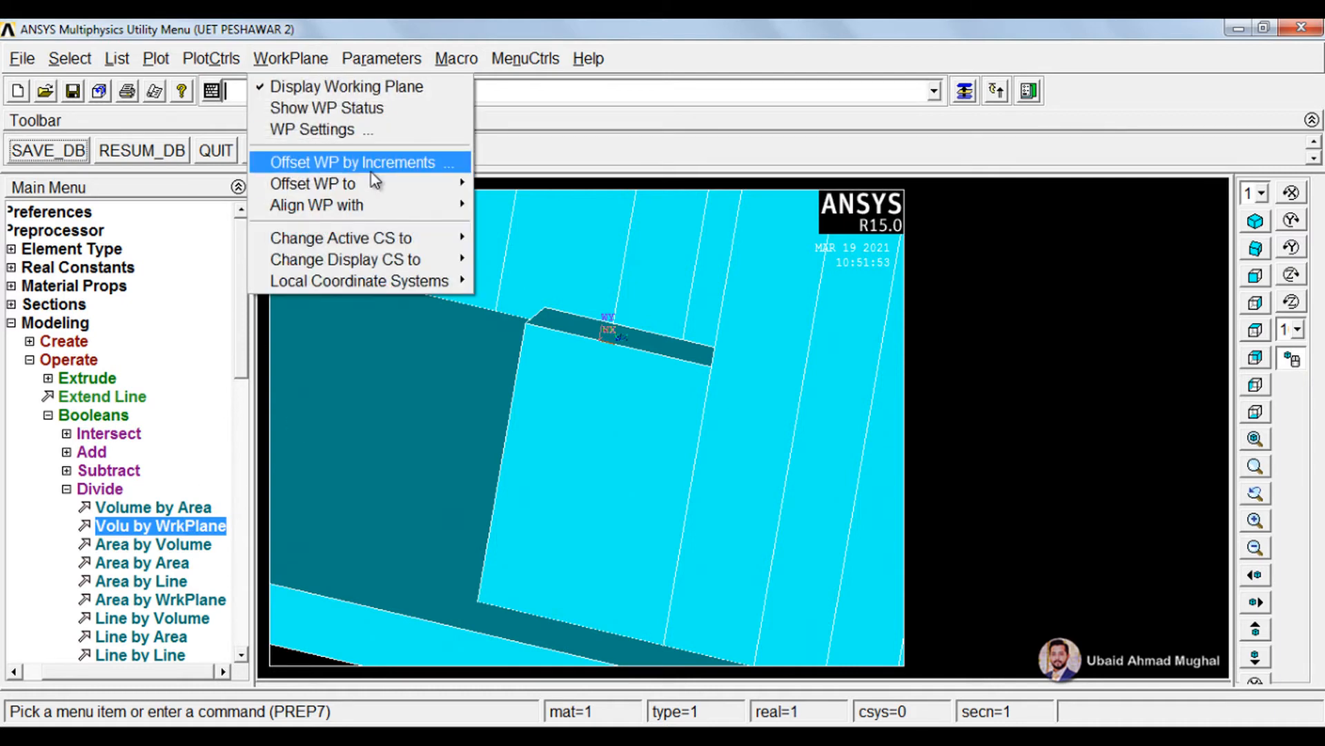
pyautogui.click(359, 162)
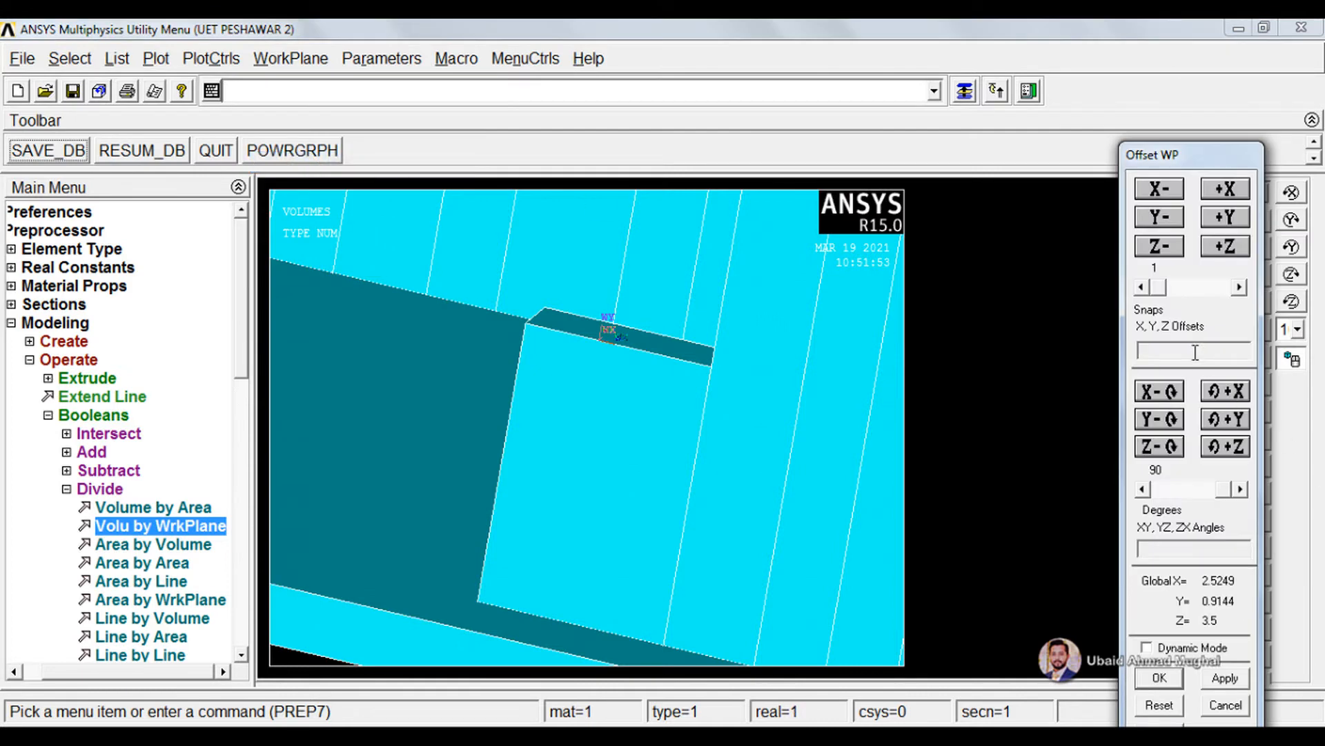
pyautogui.write('0,0,0.1')
pyautogui.click(1149, 678)
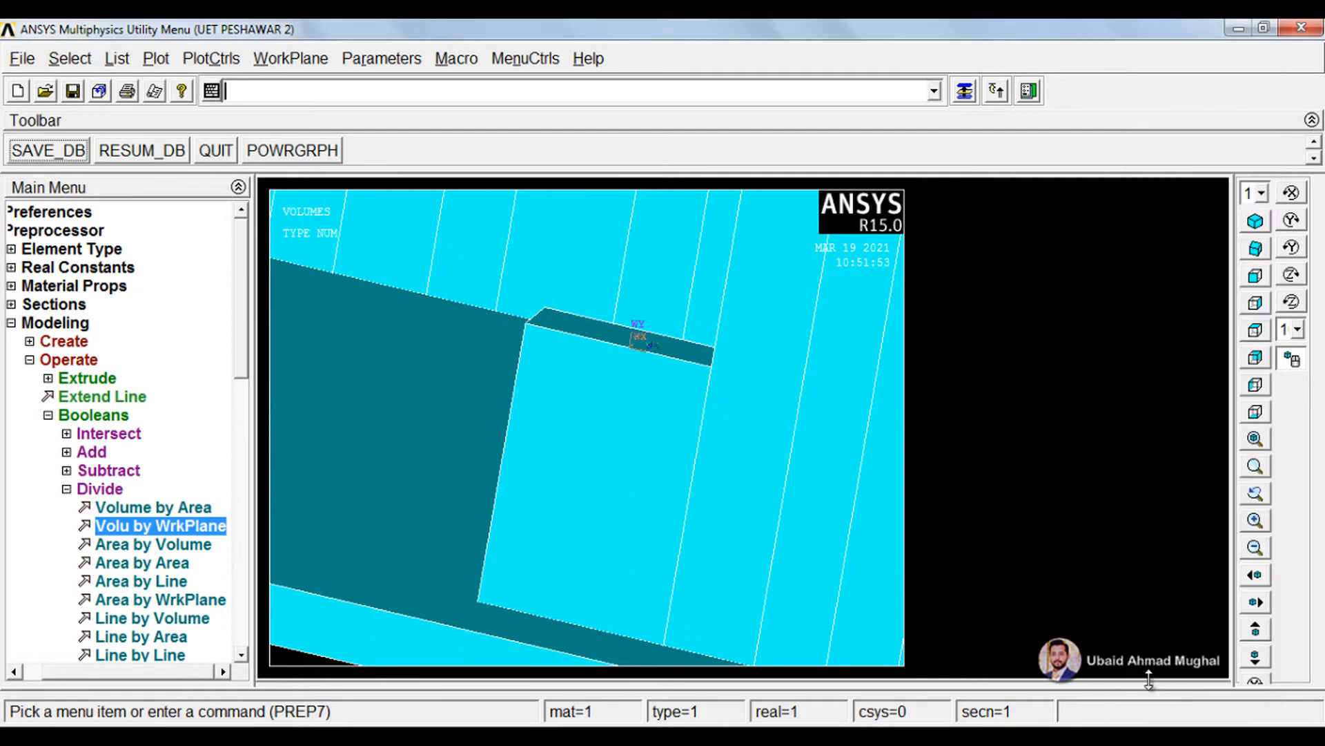
# Move the working plane back toward the doorway by 0,0,-0.05 and cancel the volume division picker
pyautogui.click(211, 527)
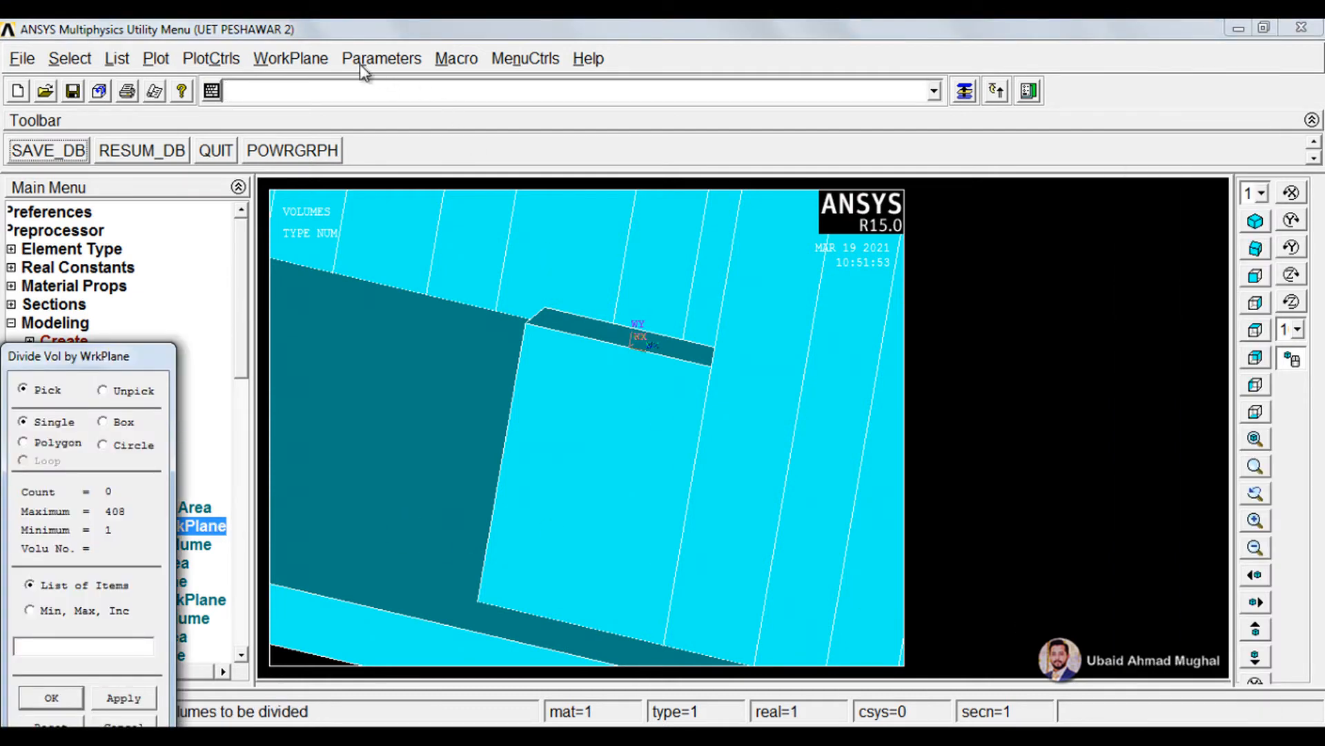
pyautogui.click(291, 58)
pyautogui.click(370, 164)
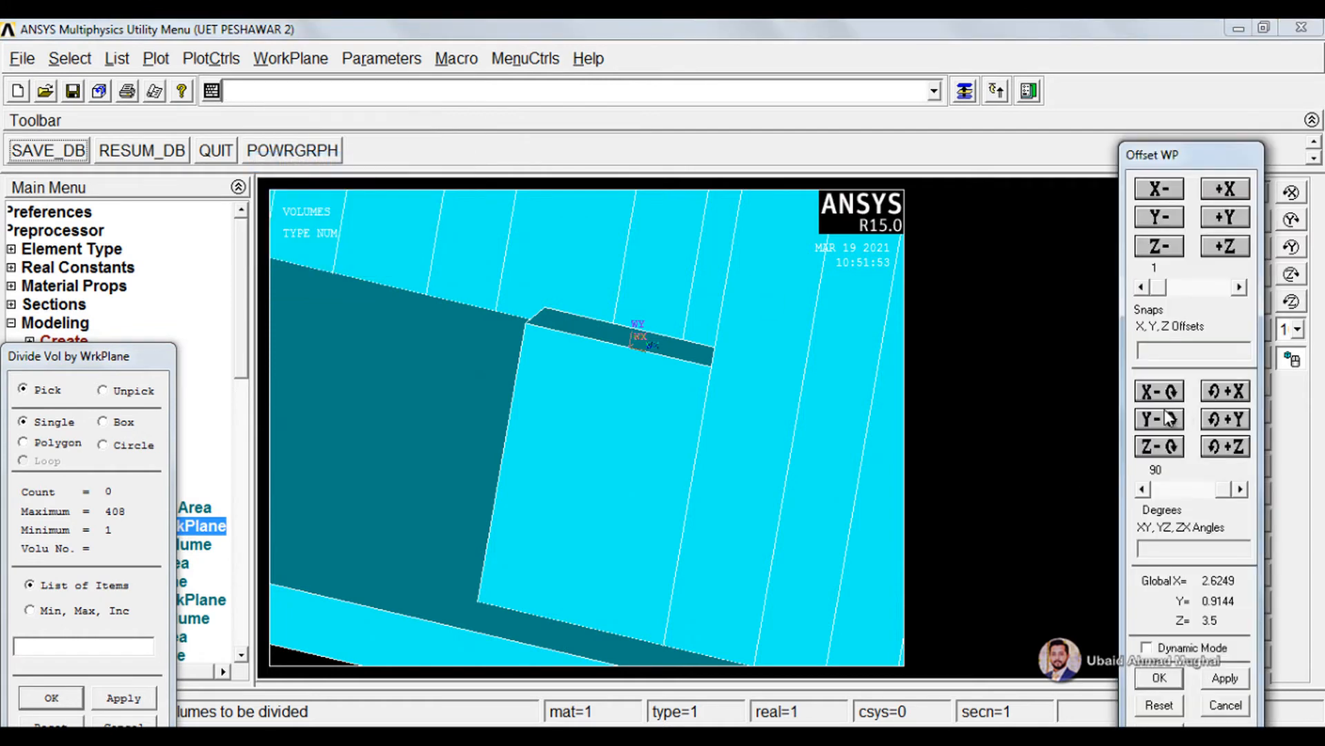
pyautogui.click(1171, 350)
pyautogui.write('0,0,-0.05')
pyautogui.click(1160, 677)
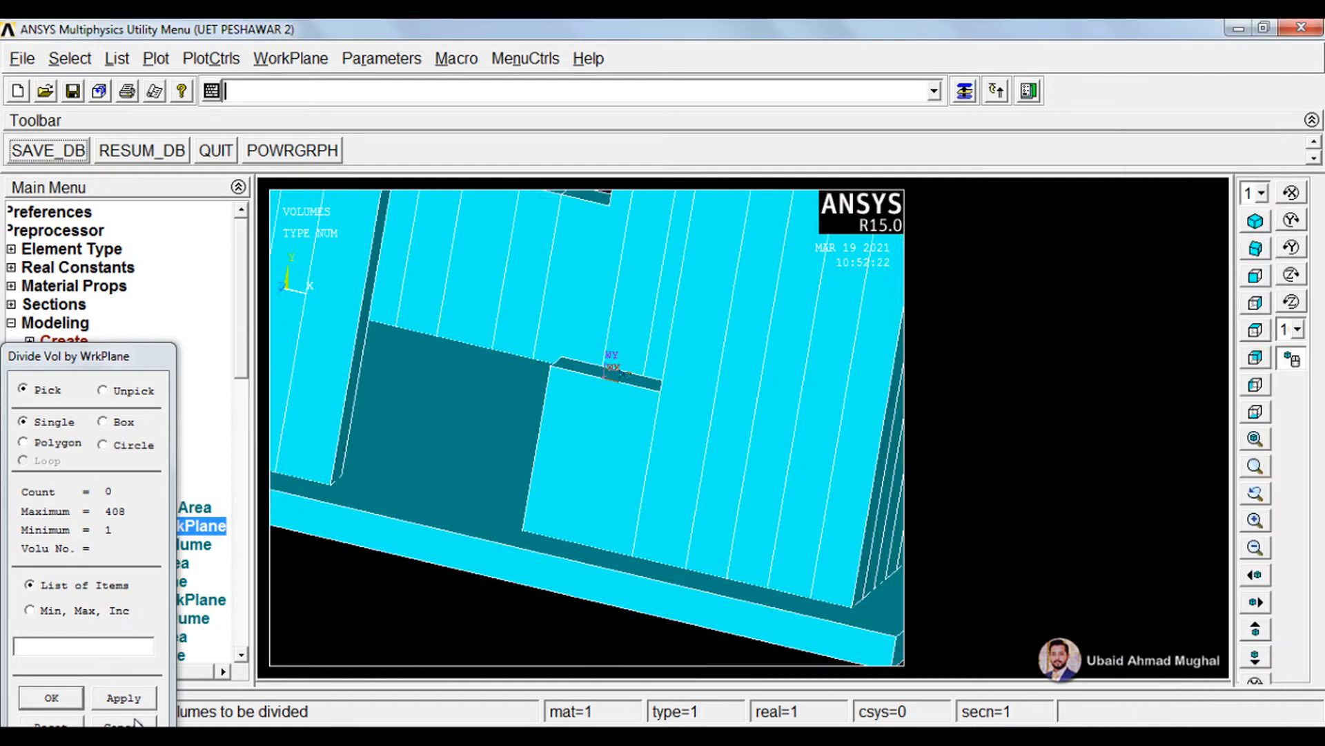
pyautogui.click(136, 724)
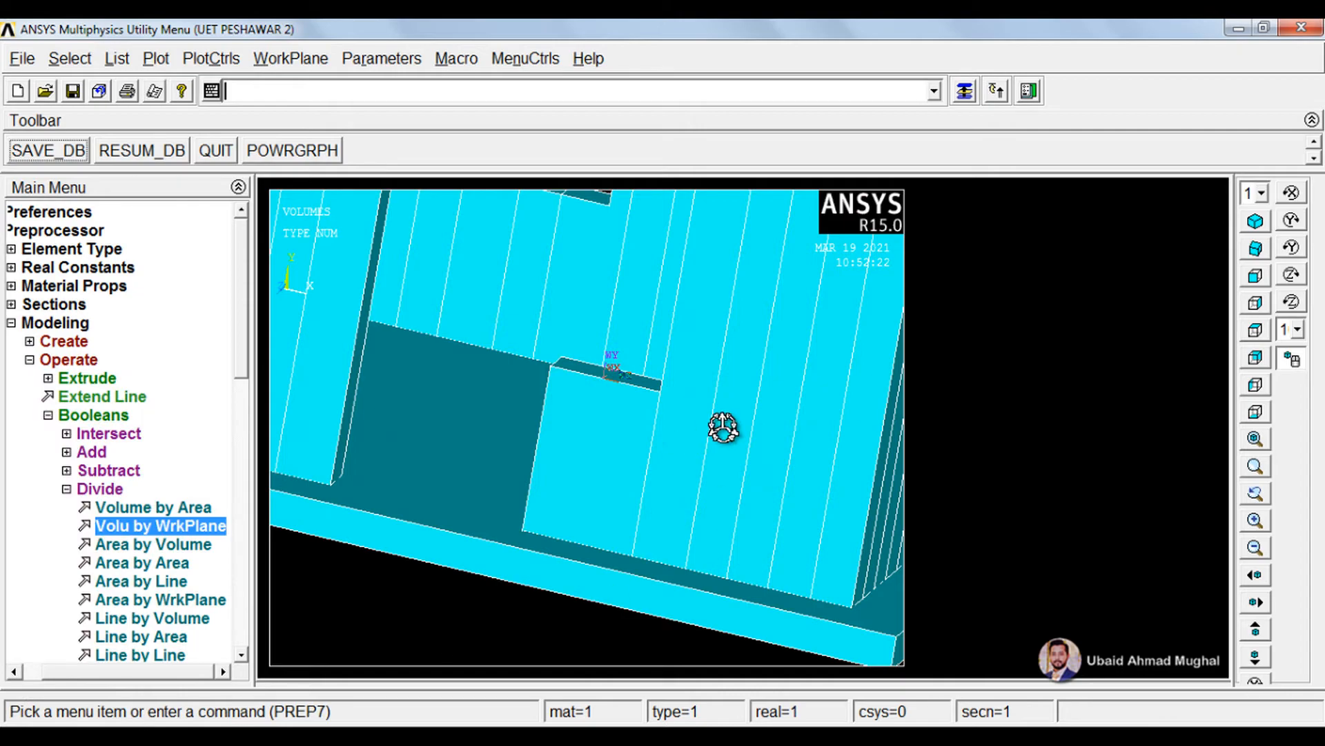
# Divide the low wall volume beside the doorway with the working plane
pyautogui.moveTo(723, 428)
pyautogui.keyDown('ctrl'); pyautogui.mouseDown(button='right')
pyautogui.moveTo(631, 429)
pyautogui.moveTo(606, 461)
pyautogui.moveTo(636, 475)
pyautogui.mouseUp(button='right'); pyautogui.keyUp('ctrl')
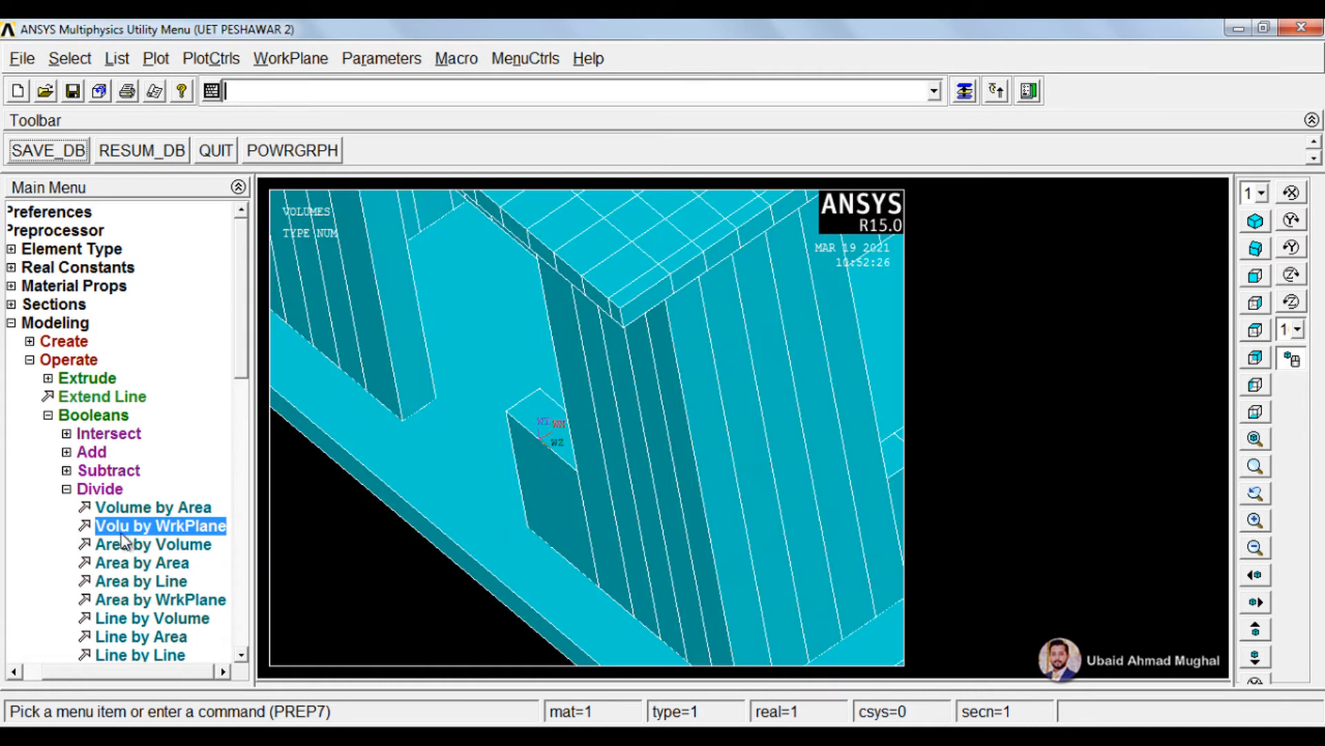
pyautogui.click(122, 528)
pyautogui.click(561, 489)
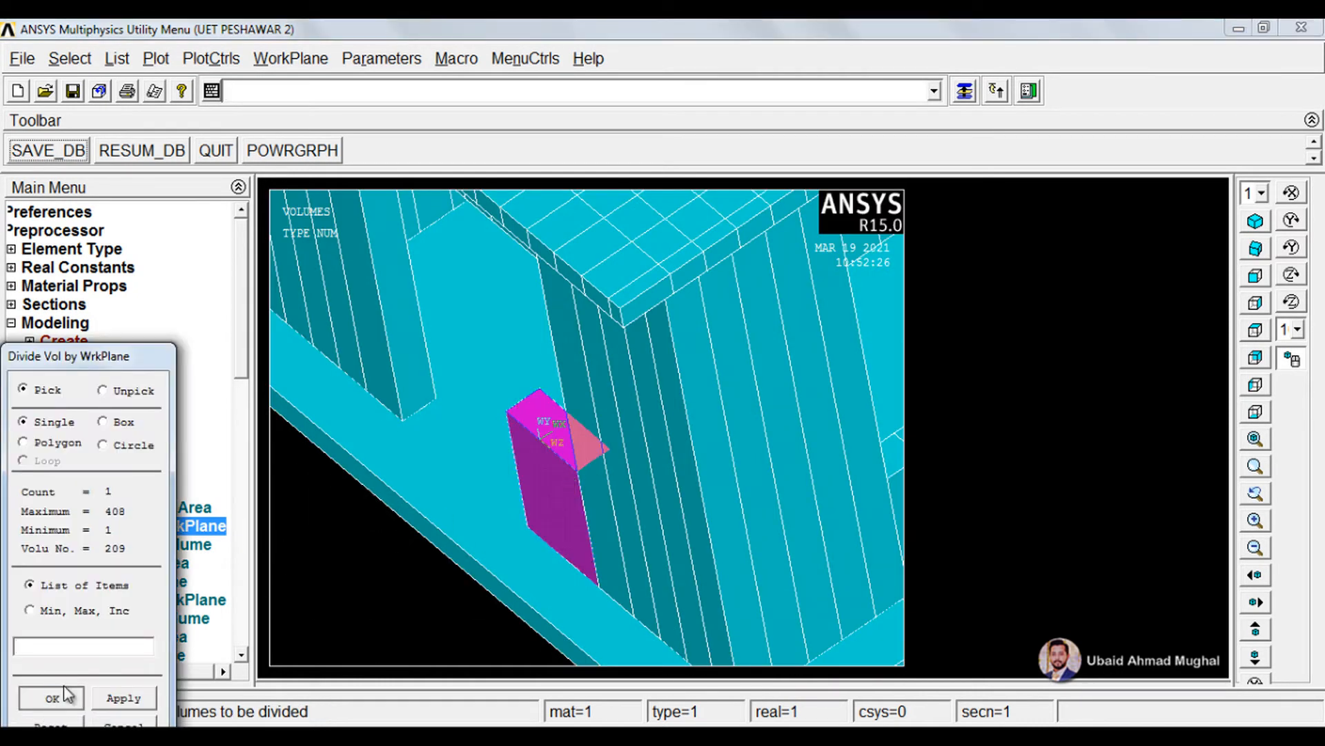
pyautogui.click(63, 693)
# Examine the divided low wall and the building's surrounding walls from several sides, including the isometric view
pyautogui.moveTo(544, 500)
pyautogui.keyDown('ctrl'); pyautogui.mouseDown(button='right')
pyautogui.moveTo(627, 433)
pyautogui.moveTo(577, 461)
pyautogui.moveTo(723, 468)
pyautogui.mouseUp(button='right'); pyautogui.keyUp('ctrl')
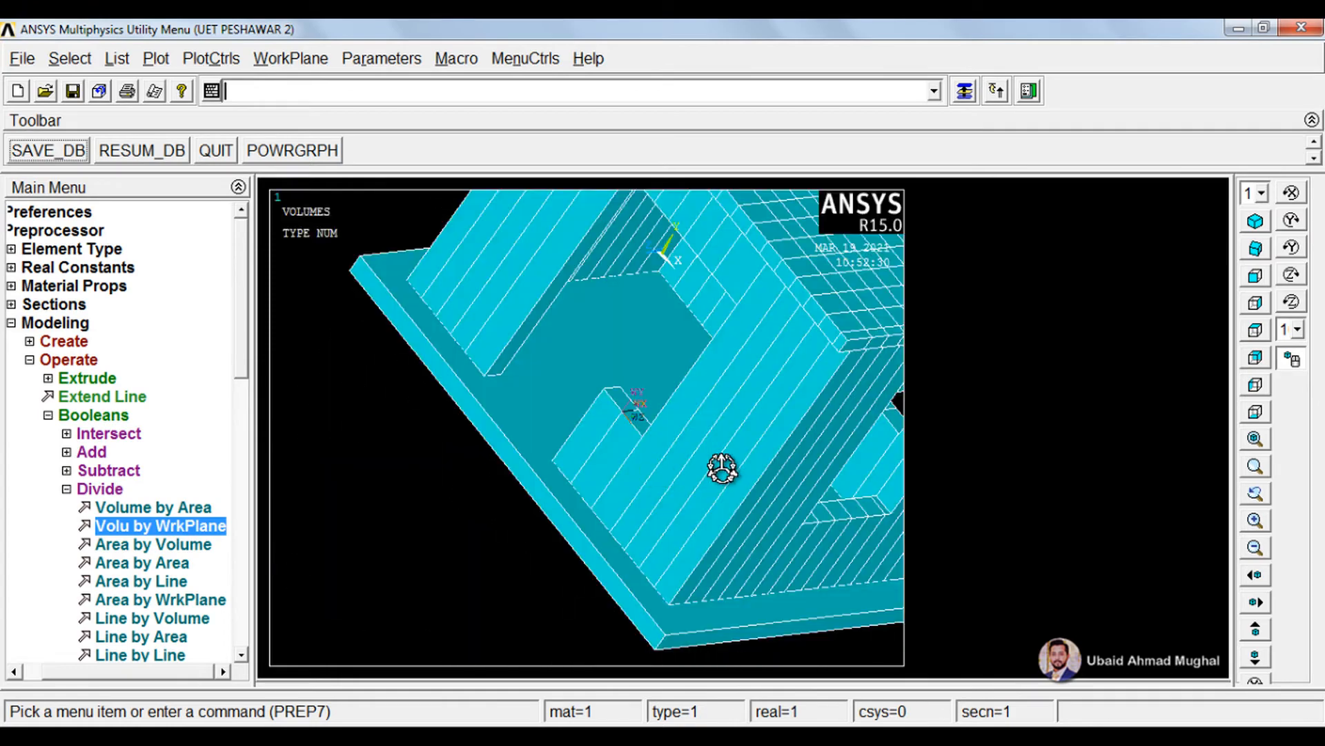
pyautogui.click(1261, 221)
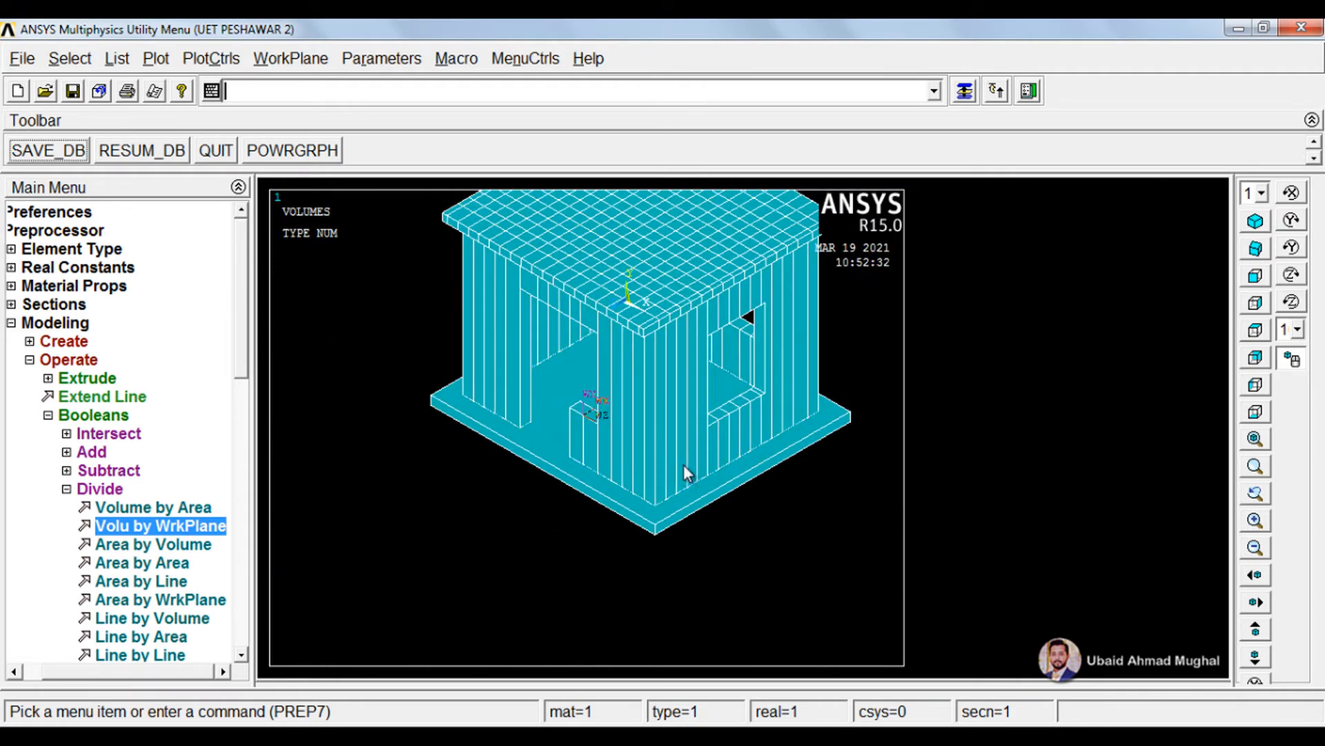
pyautogui.keyDown('ctrl'); pyautogui.scroll(5, 689, 486); pyautogui.keyUp('ctrl')
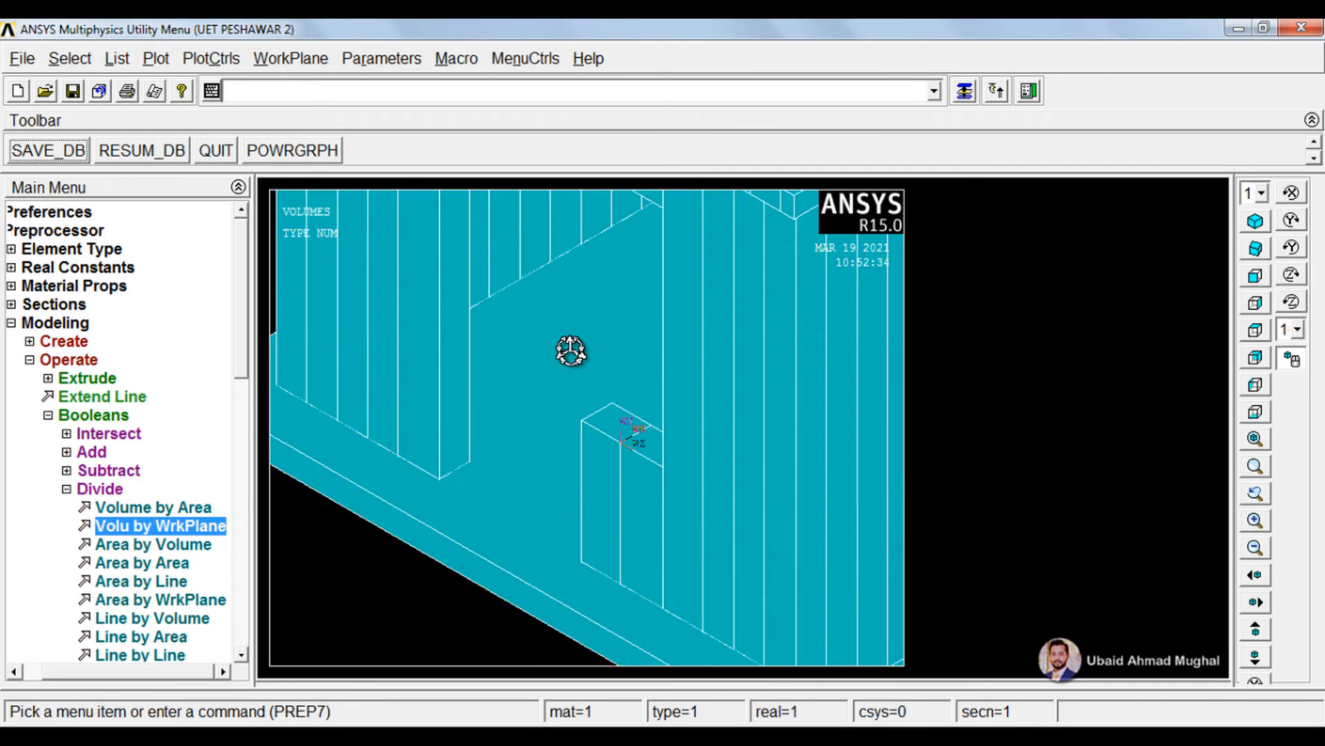
pyautogui.click(294, 59)
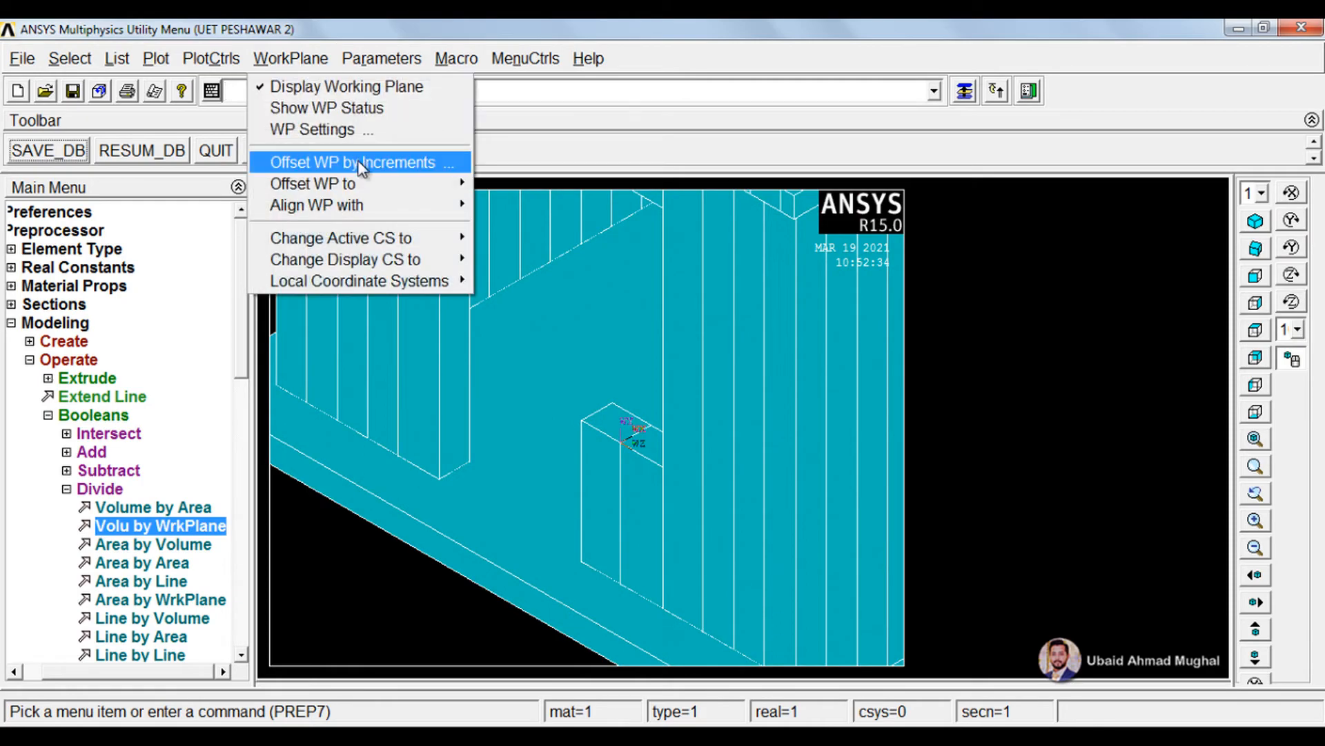
pyautogui.click(694, 55)
pyautogui.keyDown('ctrl'); pyautogui.scroll(-4, 660, 334); pyautogui.keyUp('ctrl')
pyautogui.moveTo(684, 340)
pyautogui.keyDown('ctrl'); pyautogui.mouseDown(button='right')
pyautogui.moveTo(682, 356)
pyautogui.moveTo(586, 384)
pyautogui.moveTo(740, 280)
pyautogui.moveTo(748, 298)
pyautogui.moveTo(712, 367)
pyautogui.moveTo(686, 376)
pyautogui.mouseUp(button='right'); pyautogui.keyUp('ctrl')
pyautogui.moveTo(518, 325)
pyautogui.keyDown('ctrl'); pyautogui.mouseDown(button='right')
pyautogui.moveTo(561, 324)
pyautogui.moveTo(605, 261)
pyautogui.moveTo(561, 257)
pyautogui.moveTo(607, 290)
pyautogui.mouseUp(button='right'); pyautogui.keyUp('ctrl')
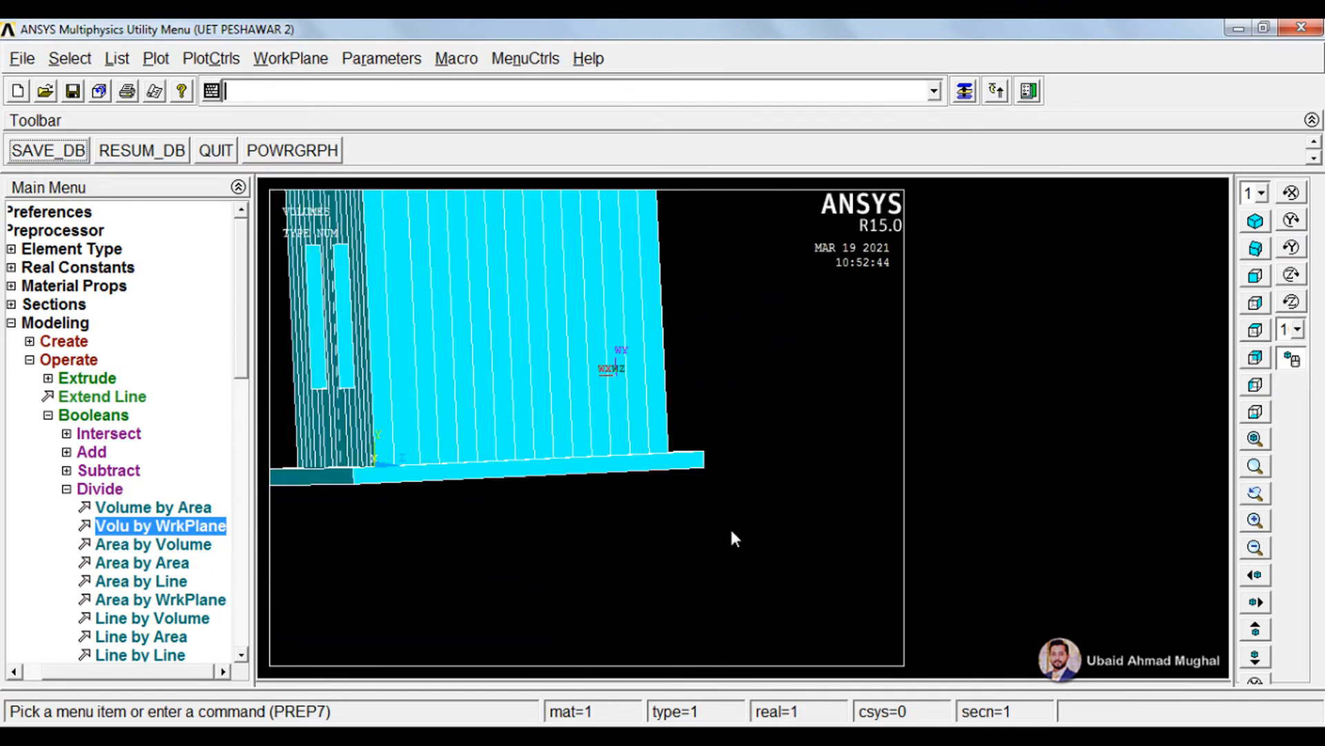
pyautogui.keyDown('ctrl'); pyautogui.moveTo(731, 526); pyautogui.dragTo(657, 524, button='right'); pyautogui.keyUp('ctrl')
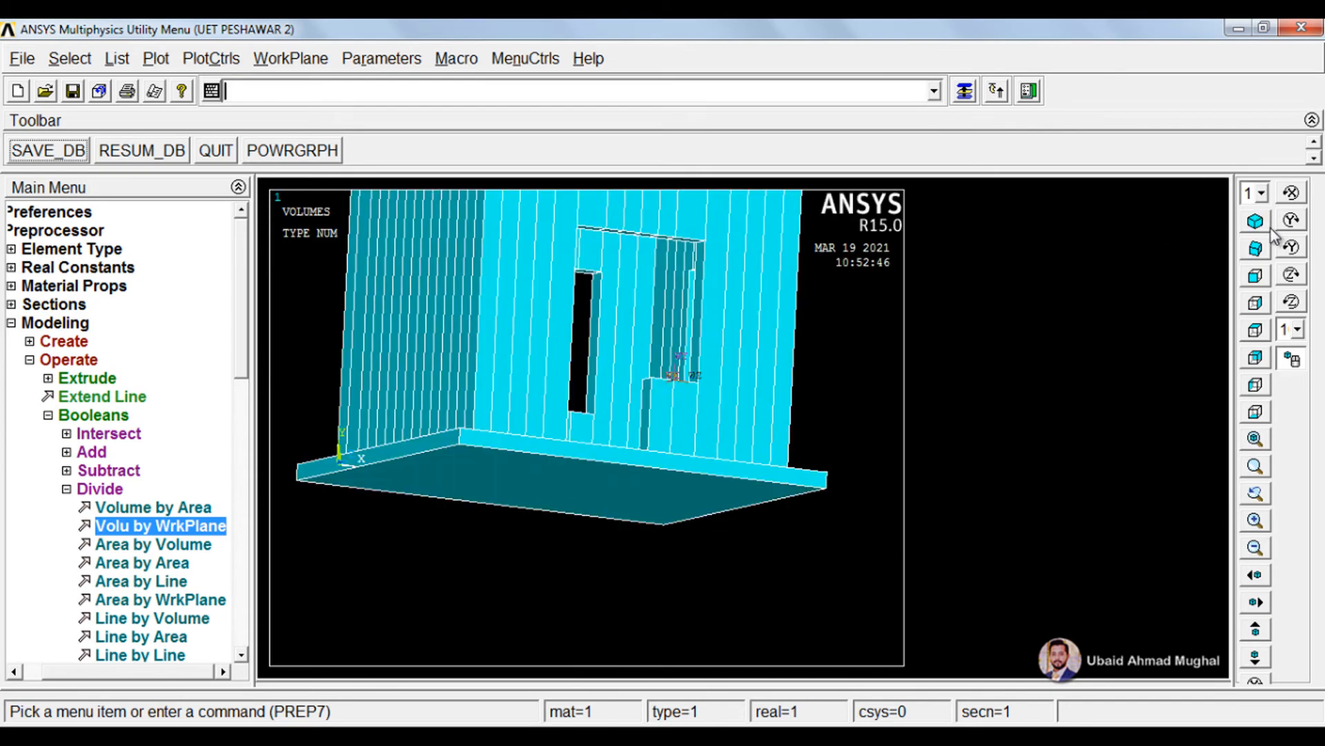
pyautogui.click(1255, 221)
# Offset the working plane to the low wall's top front keypoint where it meets the full-height wall
pyautogui.moveTo(566, 401)
pyautogui.keyDown('ctrl'); pyautogui.mouseDown(button='right')
pyautogui.moveTo(615, 520)
pyautogui.moveTo(763, 497)
pyautogui.moveTo(720, 534)
pyautogui.mouseUp(button='right'); pyautogui.keyUp('ctrl')
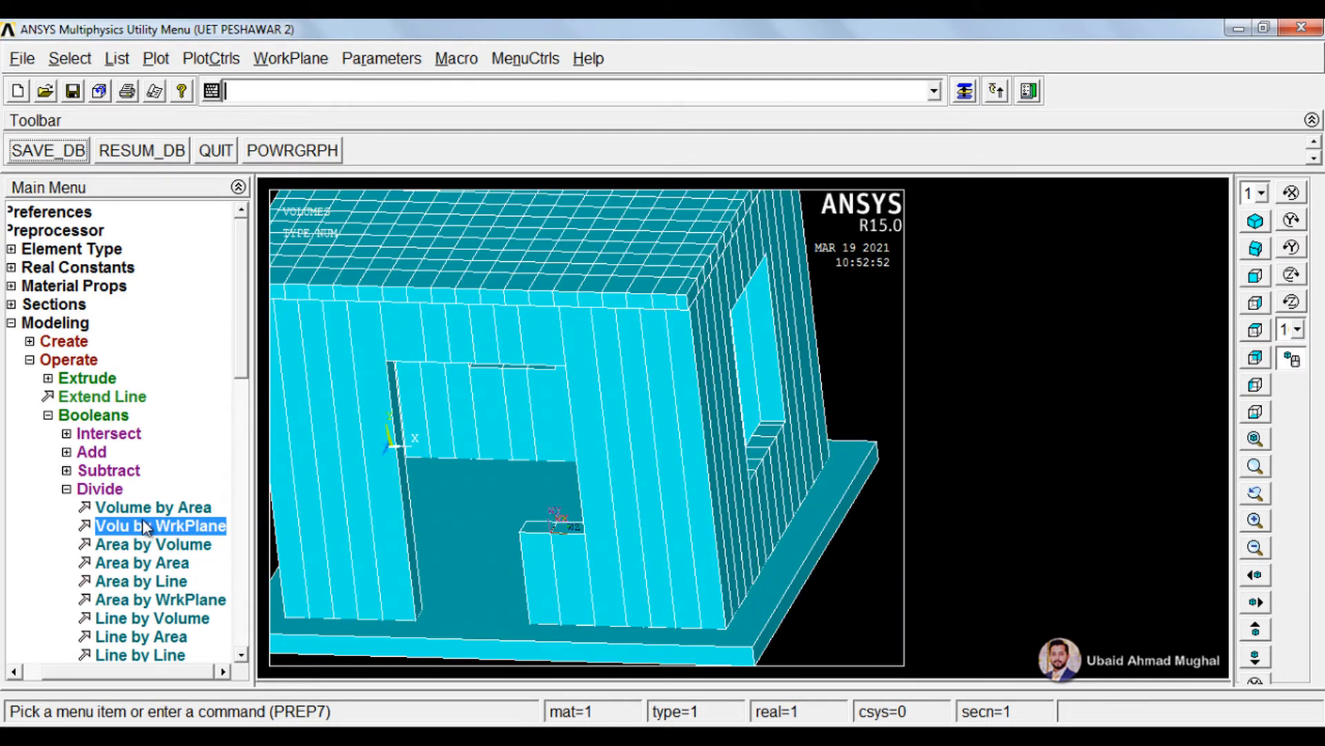
pyautogui.click(335, 58)
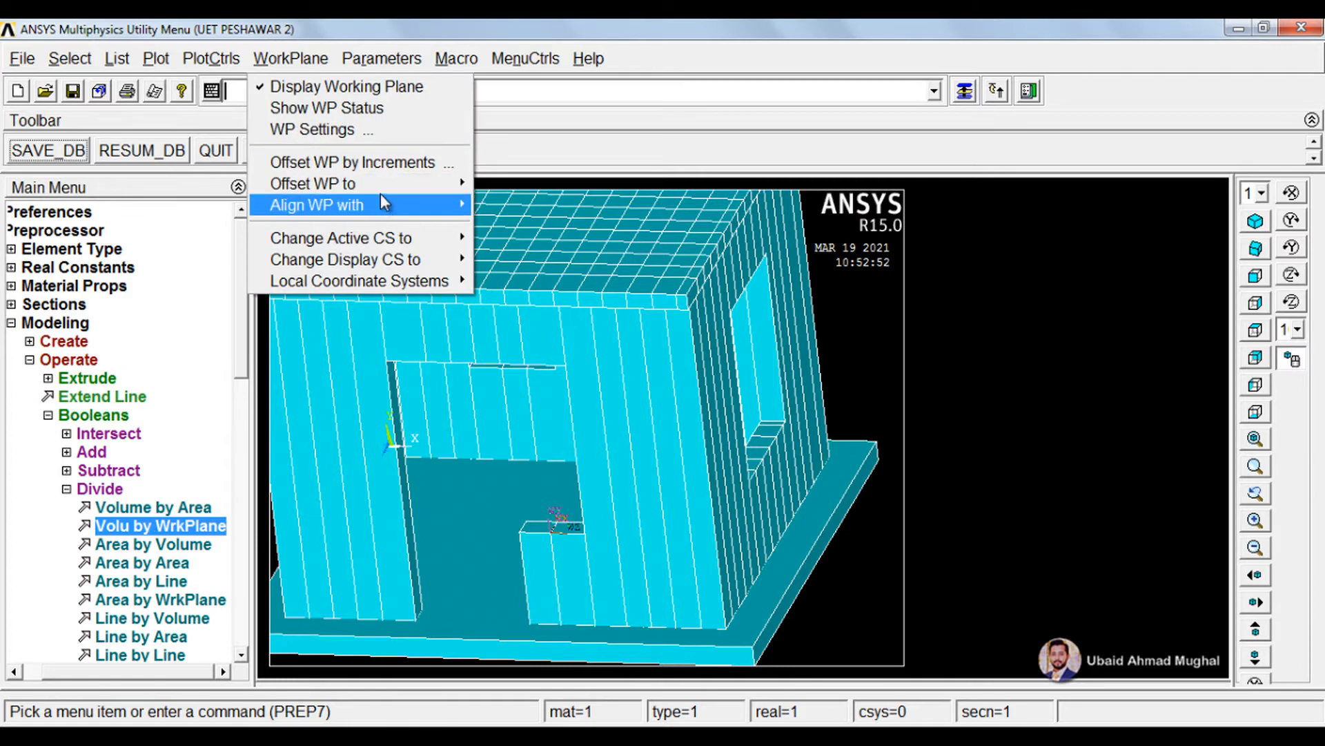
pyautogui.moveTo(387, 183)
pyautogui.click(519, 180)
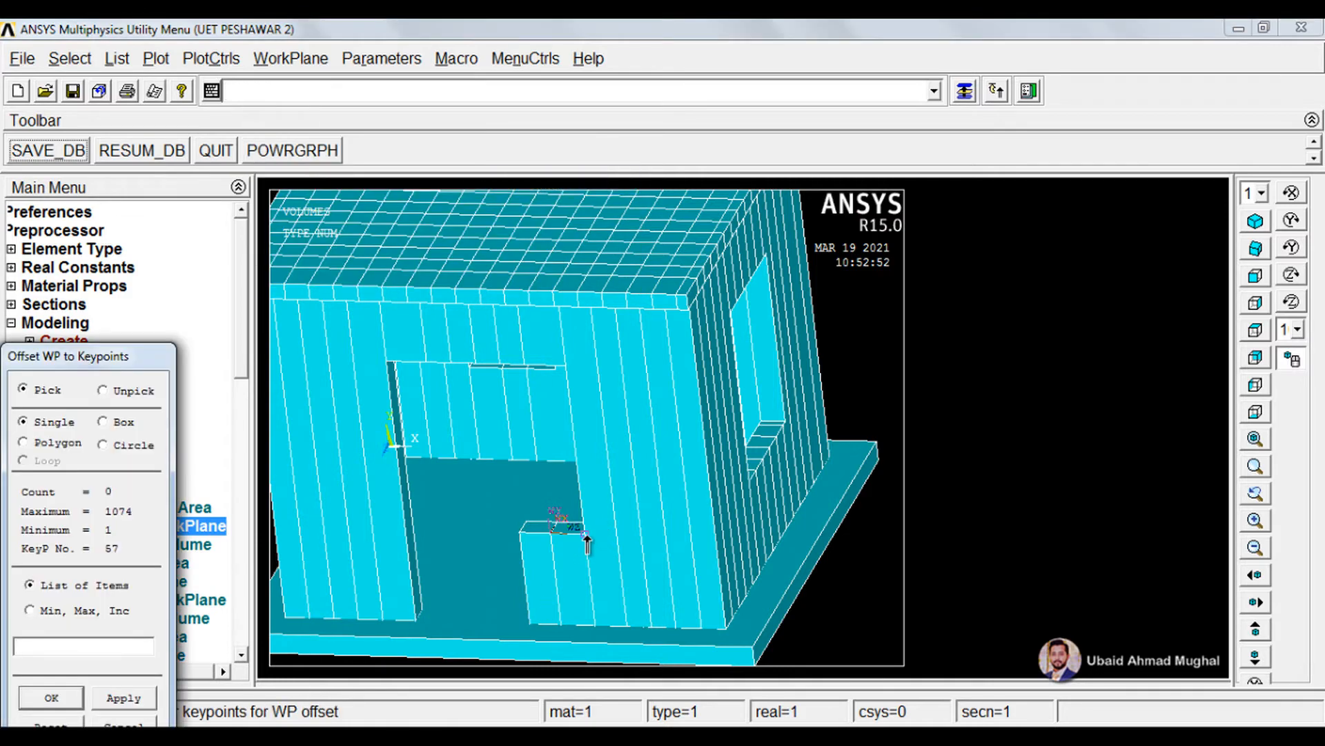
pyautogui.click(586, 538)
pyautogui.click(55, 703)
# Rotate the working plane about its positive X axis by 90 degrees three times at the low wall's top corner
pyautogui.scroll(2, 595, 559)
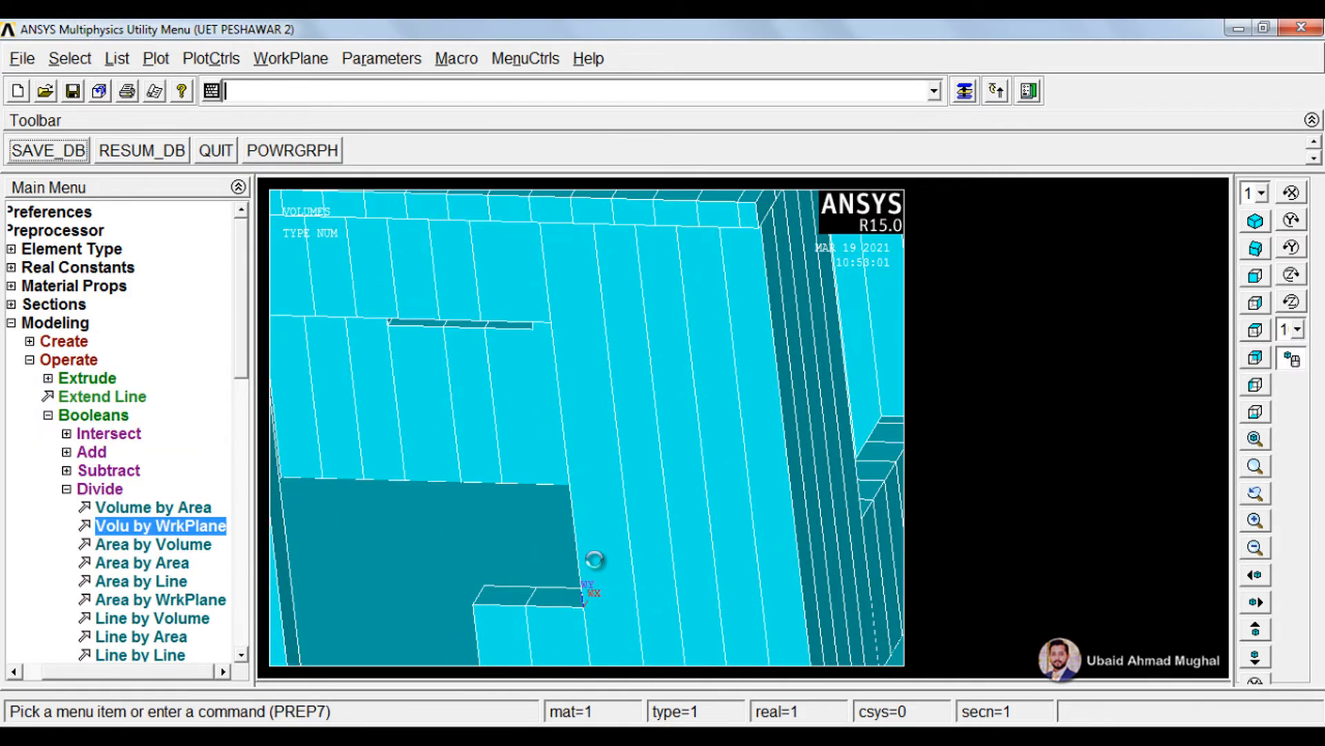
pyautogui.moveTo(595, 559); pyautogui.dragTo(624, 364)
pyautogui.scroll(-2, 558, 482)
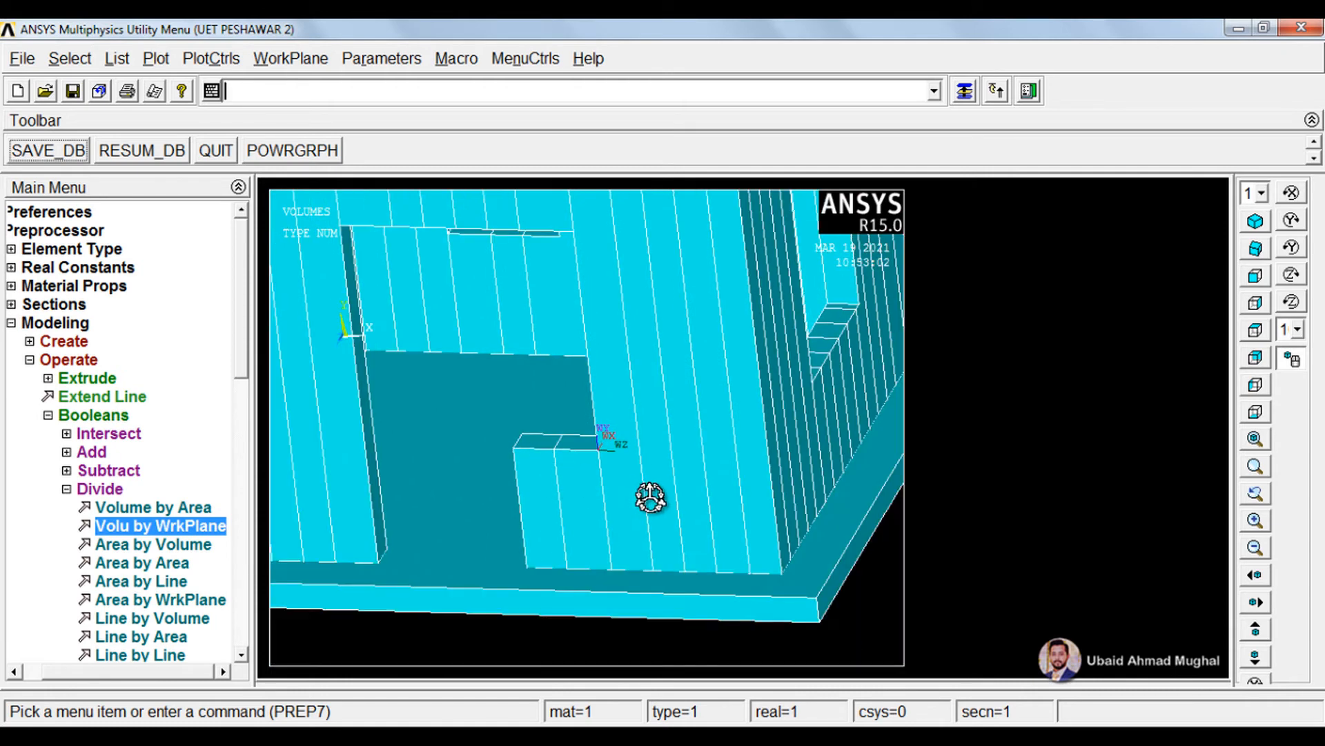
pyautogui.scroll(2, 625, 453)
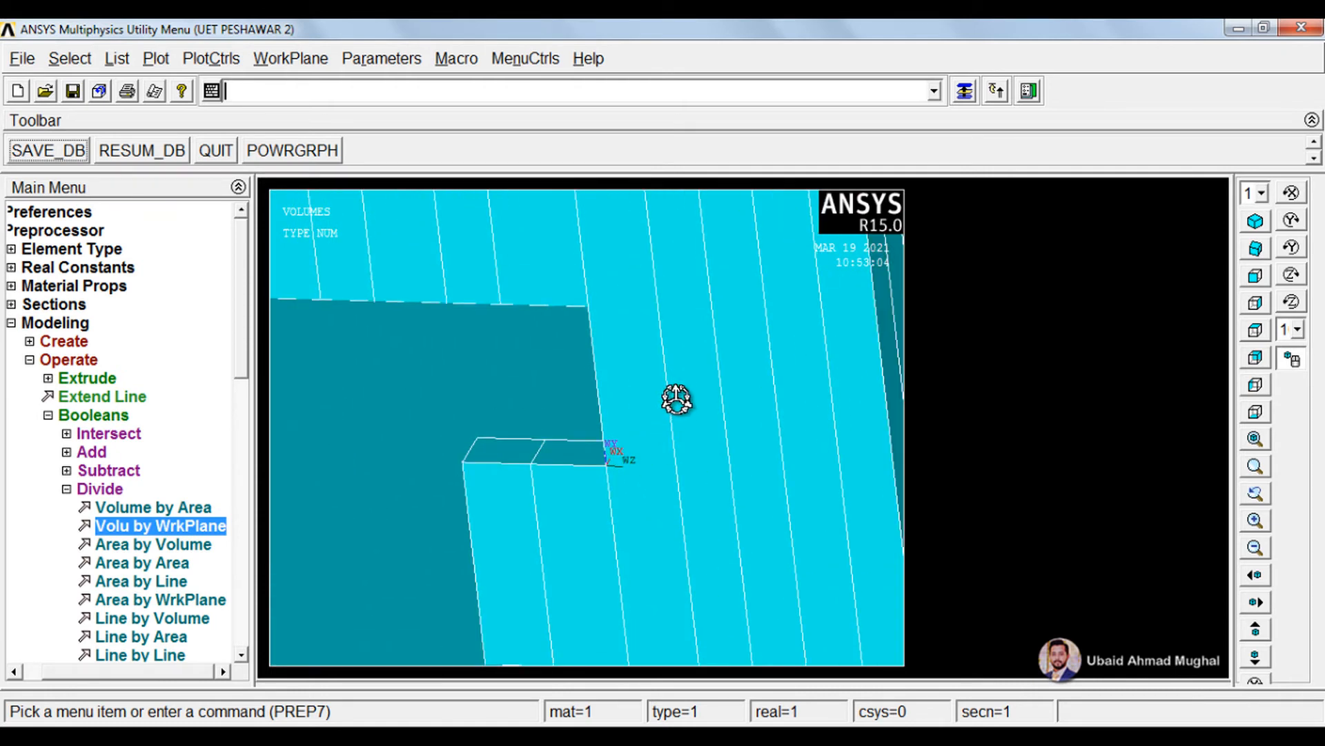
pyautogui.click(291, 57)
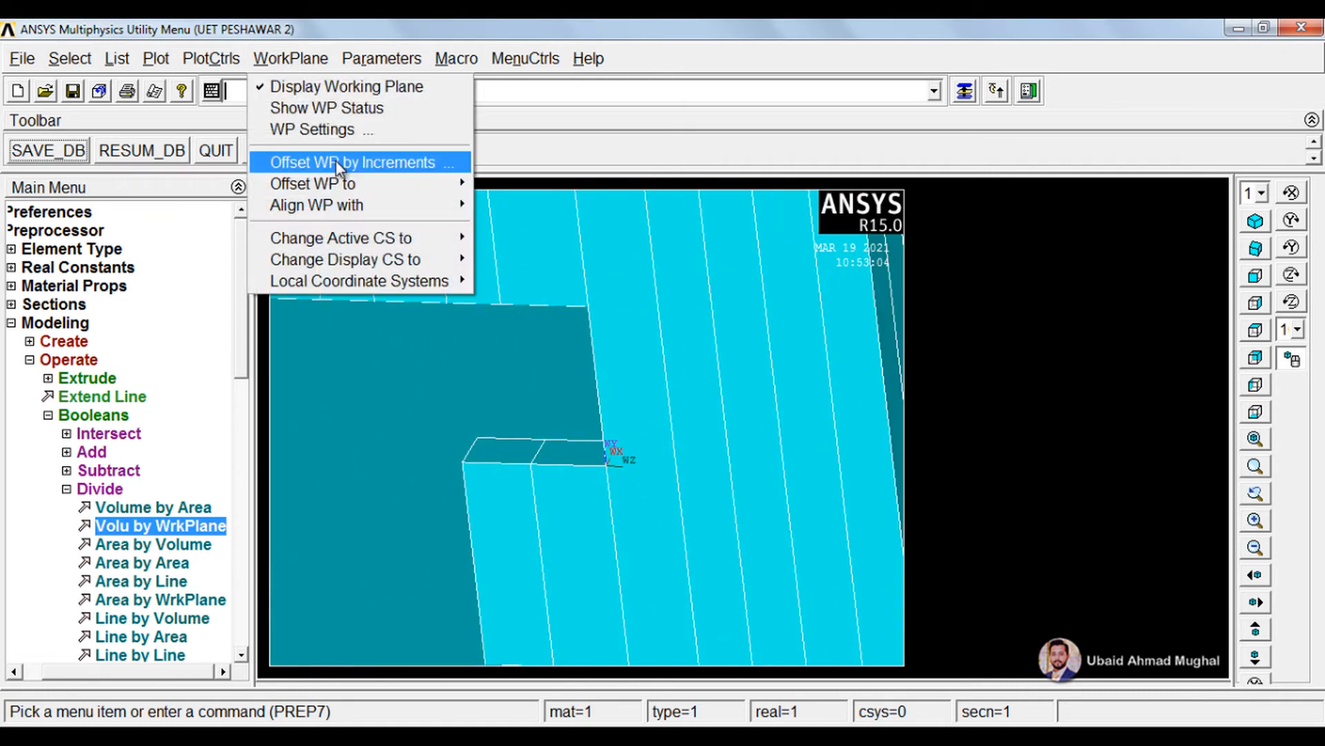
pyautogui.click(341, 165)
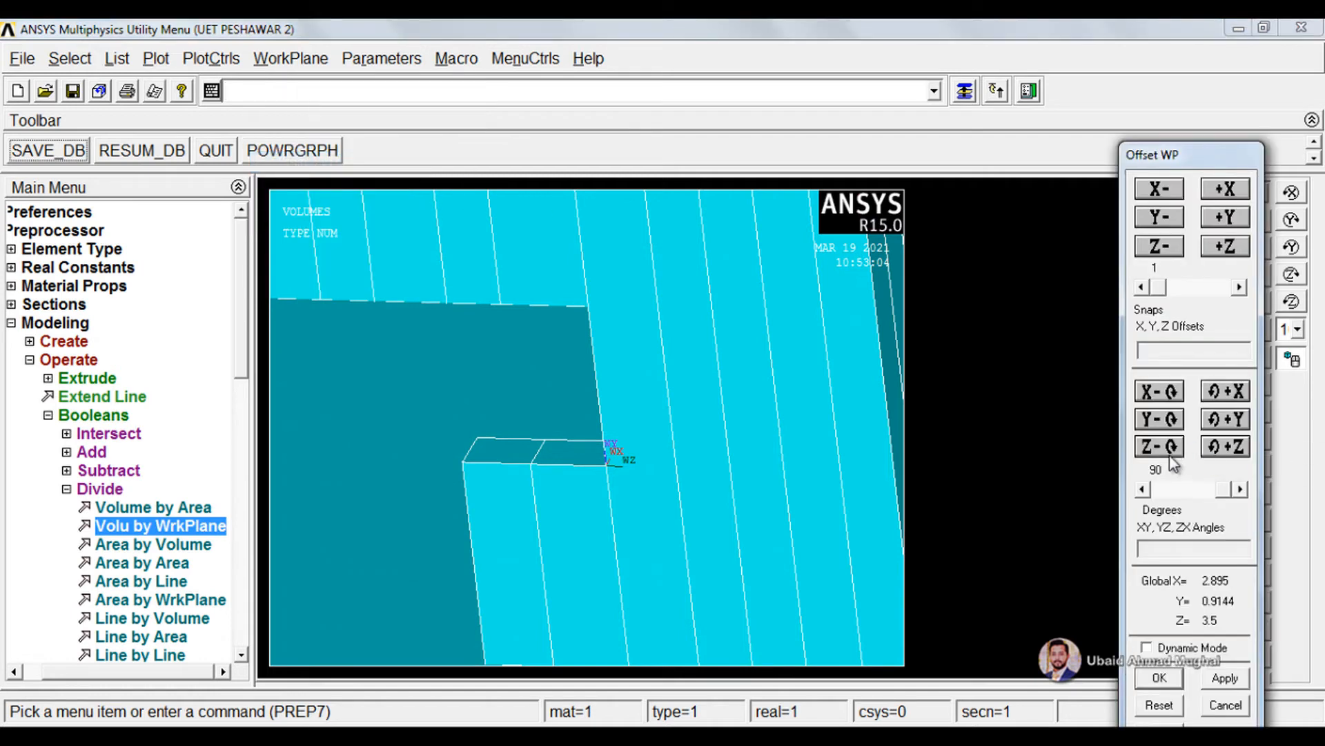
pyautogui.click(1228, 392)
pyautogui.click(1228, 391)
pyautogui.click(1227, 389)
pyautogui.click(1163, 675)
# Divide all volumes with the working plane at the height of the low wall's top
pyautogui.scroll(-5, 691, 419)
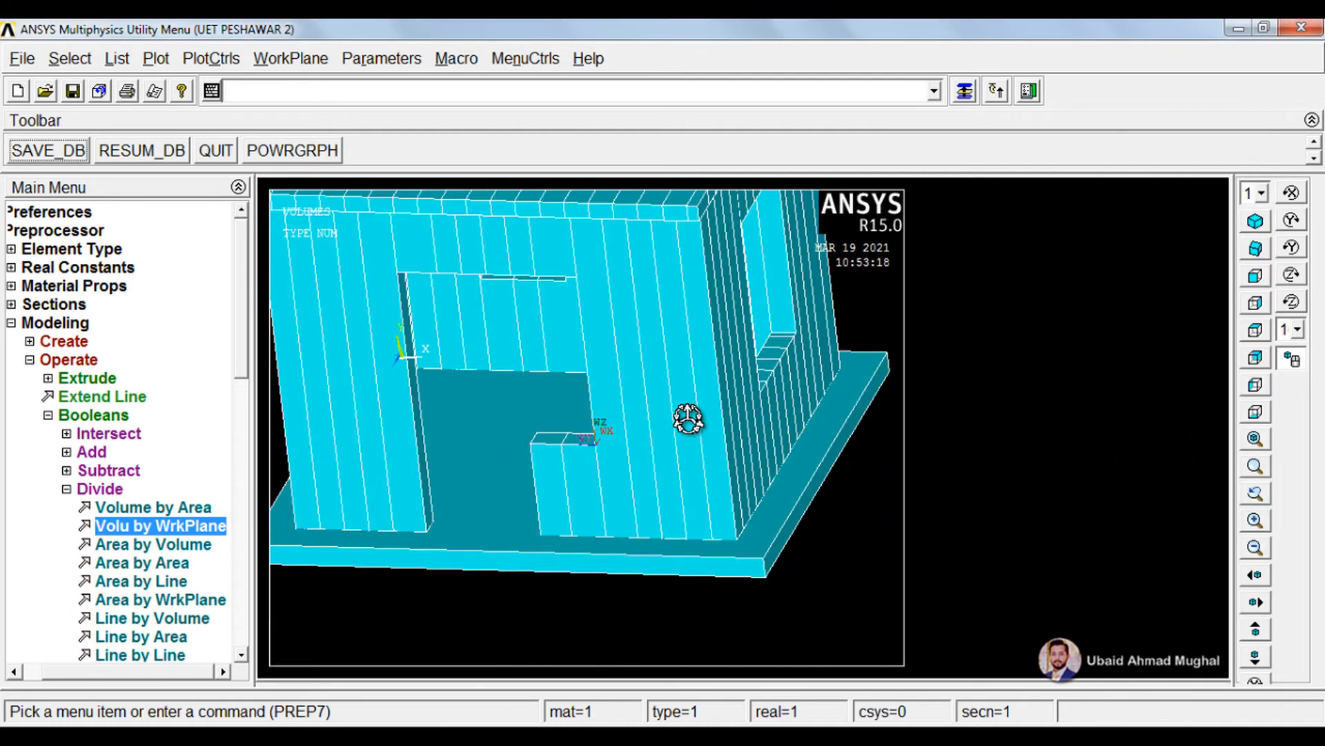
pyautogui.click(161, 526)
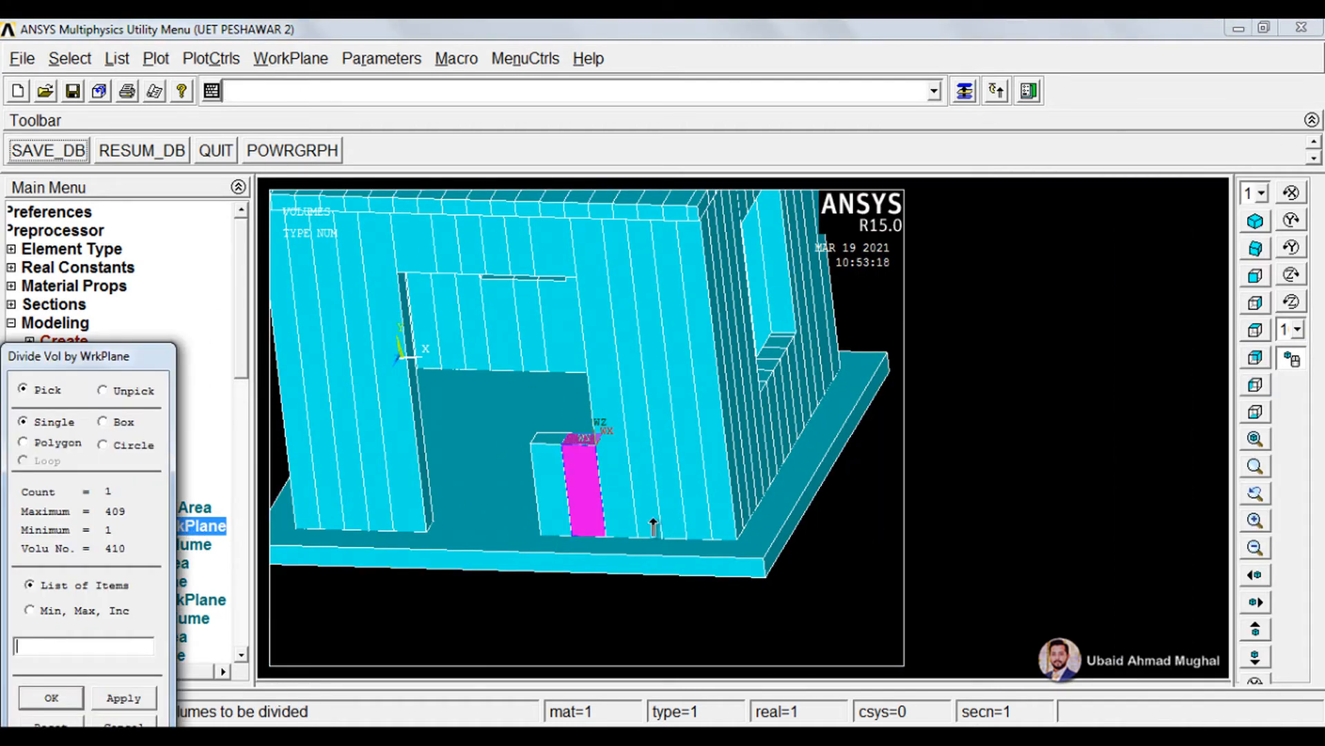
pyautogui.rightClick(596, 495)
pyautogui.click(597, 495)
pyautogui.rightClick(597, 495)
pyautogui.moveTo(107, 354); pyautogui.dragTo(159, 201)
pyautogui.click(111, 606)
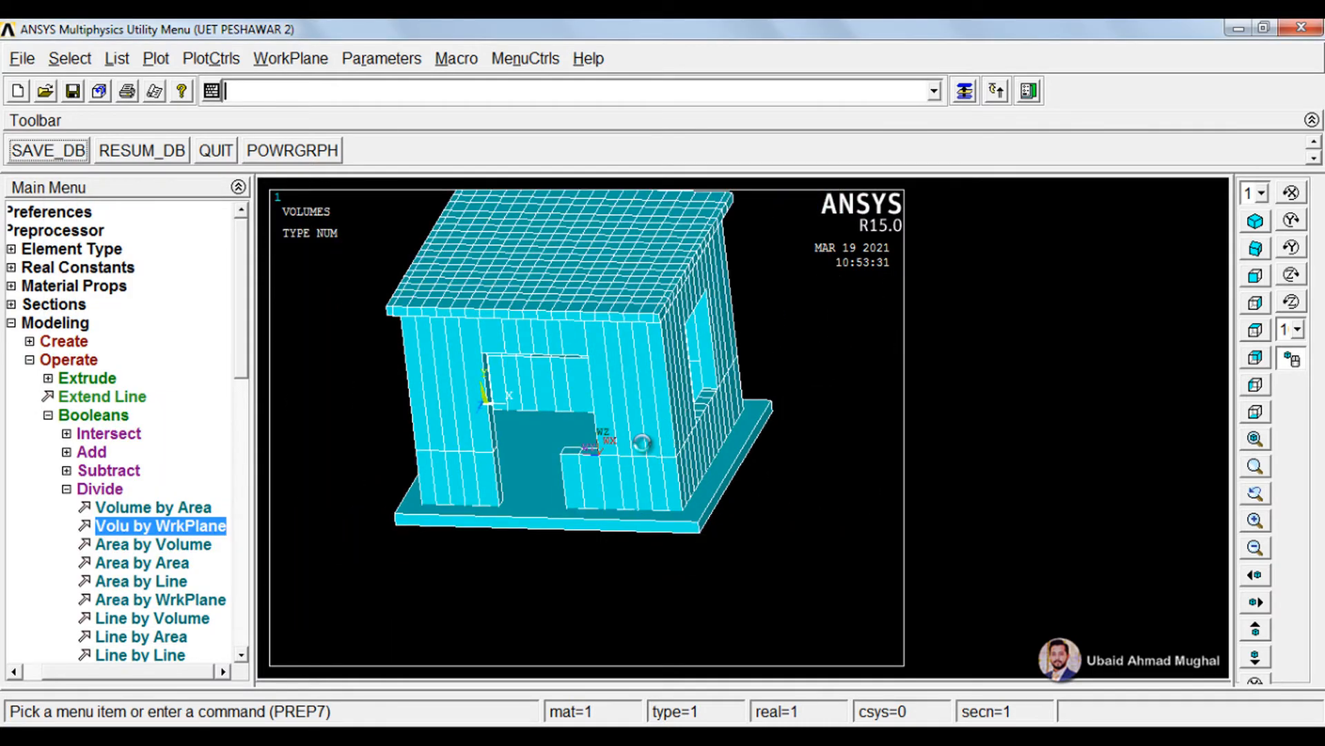
# Offset the working plane to the top corner keypoint of the opening above the low wall and divide all volumes there
pyautogui.moveTo(711, 461)
pyautogui.mouseDown(button='right')
pyautogui.moveTo(651, 465)
pyautogui.moveTo(677, 458)
pyautogui.mouseUp(button='right')
pyautogui.moveTo(811, 346)
pyautogui.keyDown('ctrl'); pyautogui.mouseDown(button='right')
pyautogui.moveTo(542, 464)
pyautogui.moveTo(660, 420)
pyautogui.moveTo(763, 421)
pyautogui.moveTo(710, 432)
pyautogui.moveTo(657, 419)
pyautogui.moveTo(655, 391)
pyautogui.moveTo(544, 376)
pyautogui.moveTo(668, 375)
pyautogui.moveTo(669, 358)
pyautogui.moveTo(749, 338)
pyautogui.moveTo(814, 352)
pyautogui.mouseUp(button='right'); pyautogui.keyUp('ctrl')
pyautogui.click(1254, 225)
pyautogui.keyDown('ctrl'); pyautogui.scroll(3, 671, 357); pyautogui.keyUp('ctrl')
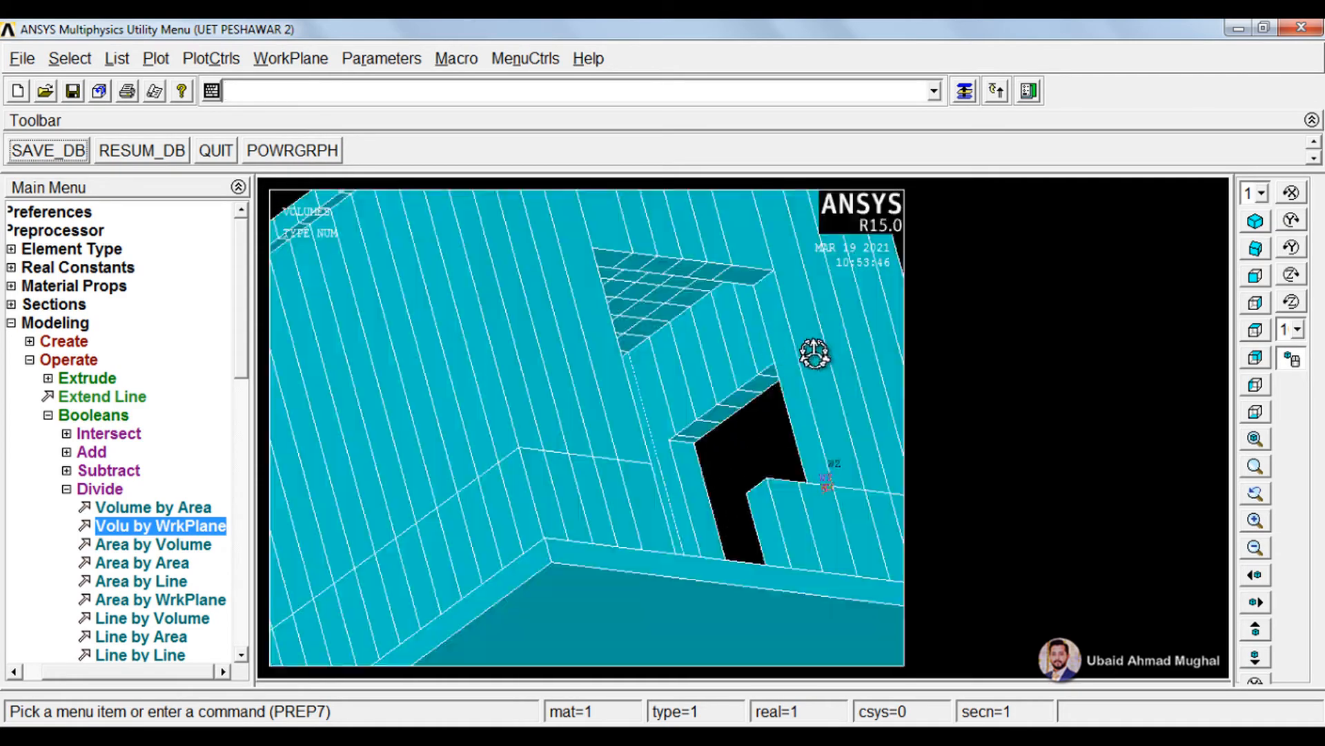
pyautogui.click(295, 59)
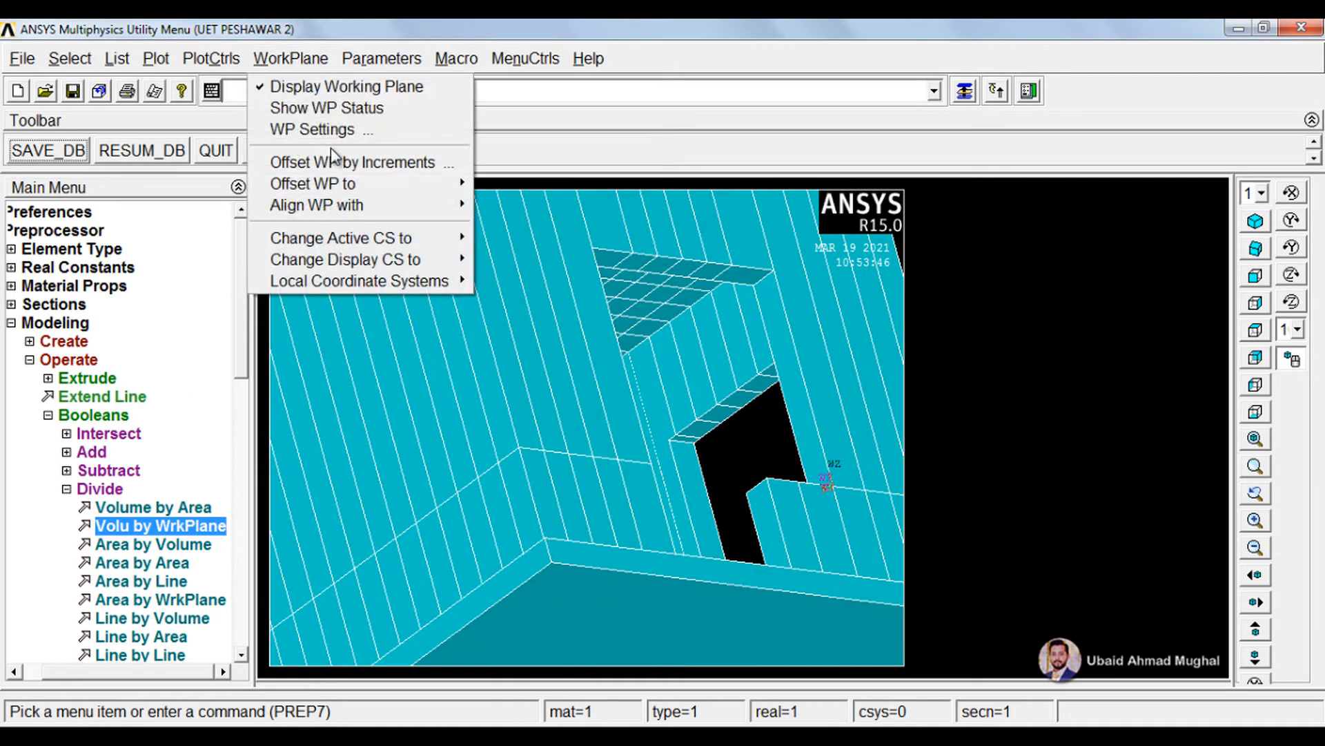
pyautogui.moveTo(346, 183)
pyautogui.click(499, 180)
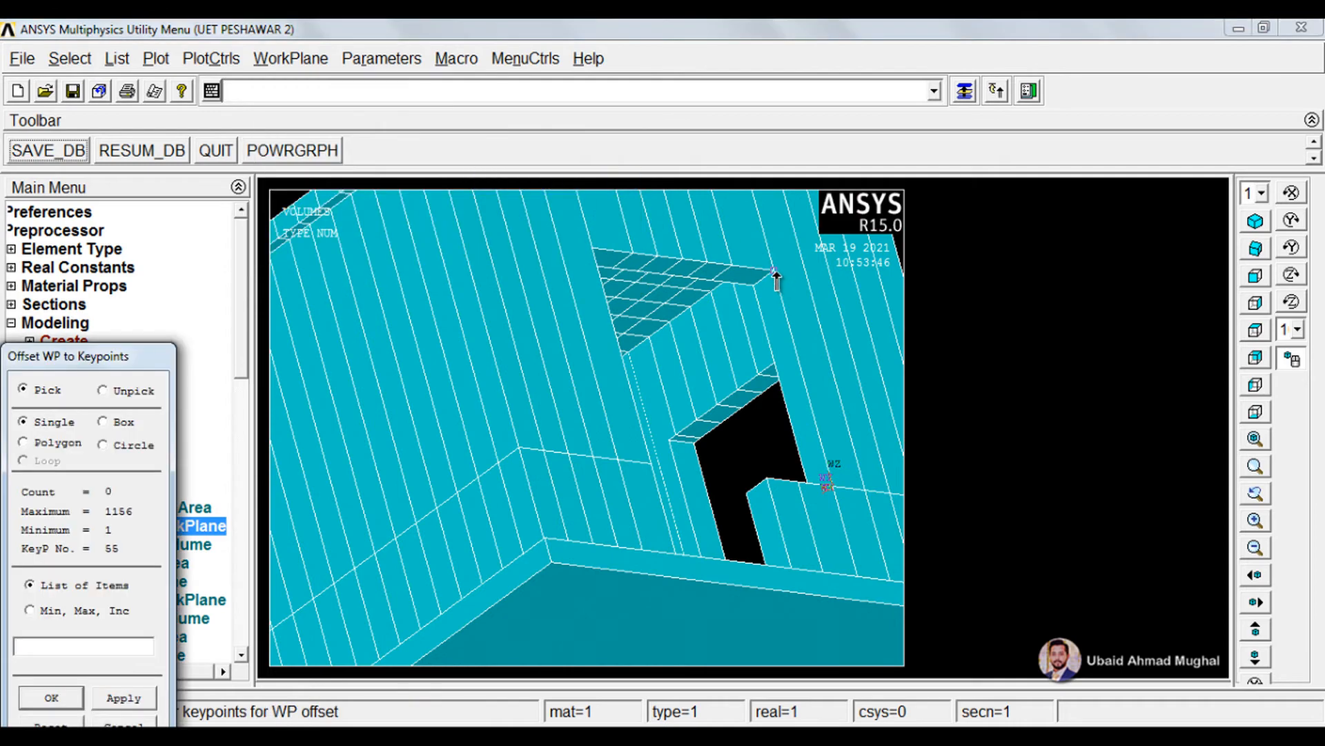
pyautogui.click(67, 699)
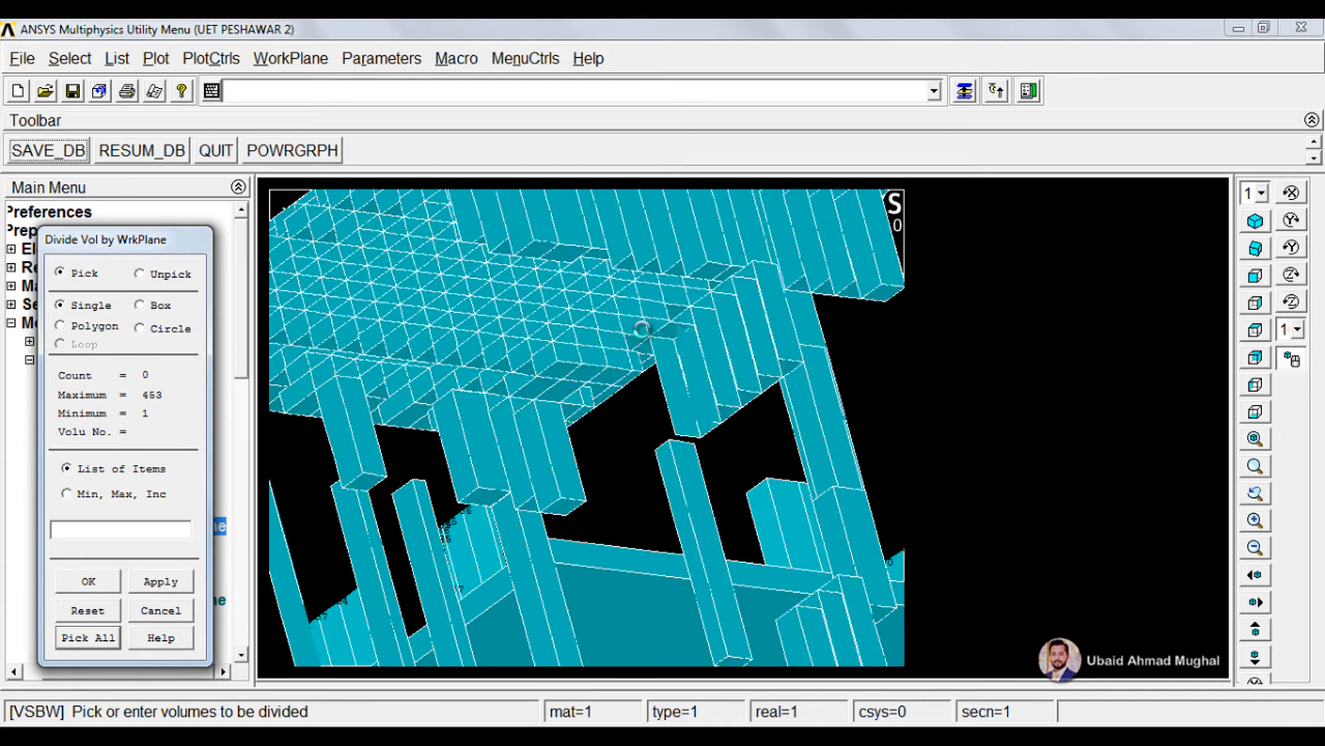
# Examine the horizontal wall divisions around the door and window openings from all sides of the building
pyautogui.scroll(-3, 695, 350)
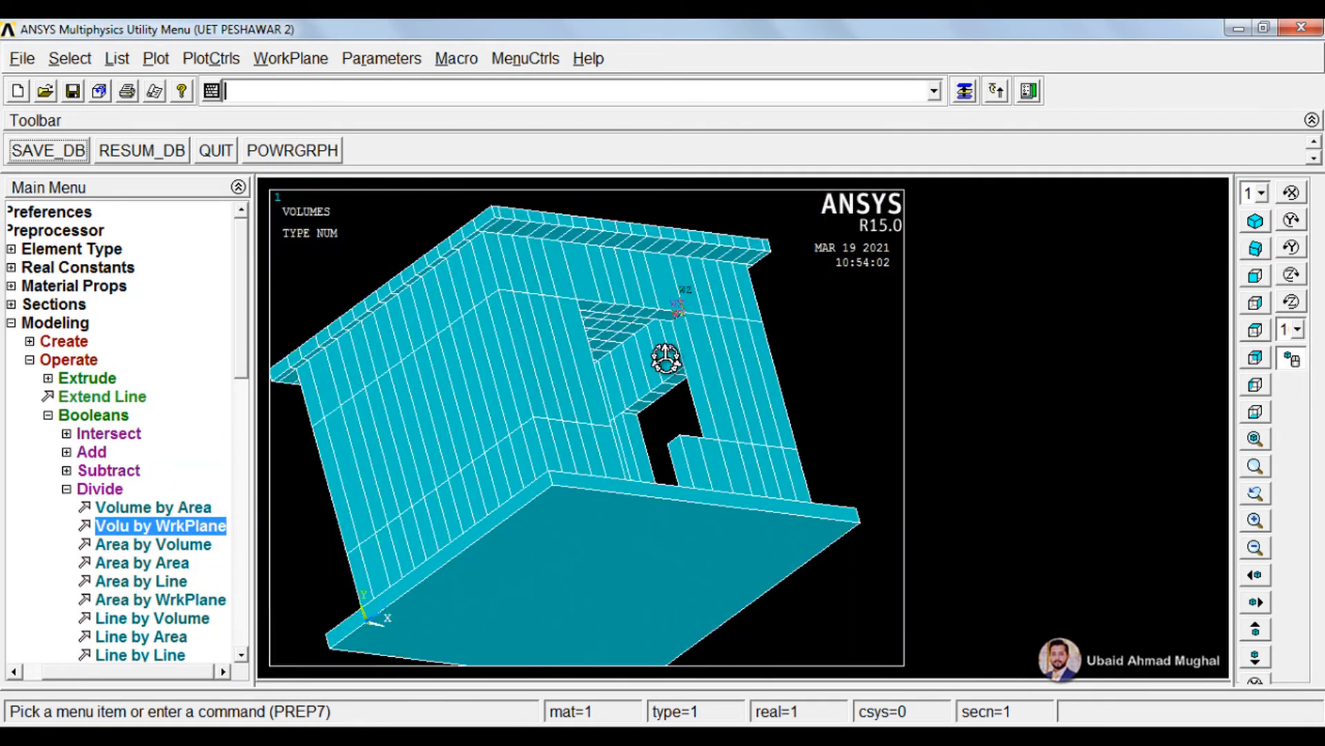
pyautogui.moveTo(665, 357)
pyautogui.mouseDown(button='right')
pyautogui.moveTo(677, 385)
pyautogui.moveTo(661, 402)
pyautogui.mouseUp(button='right')
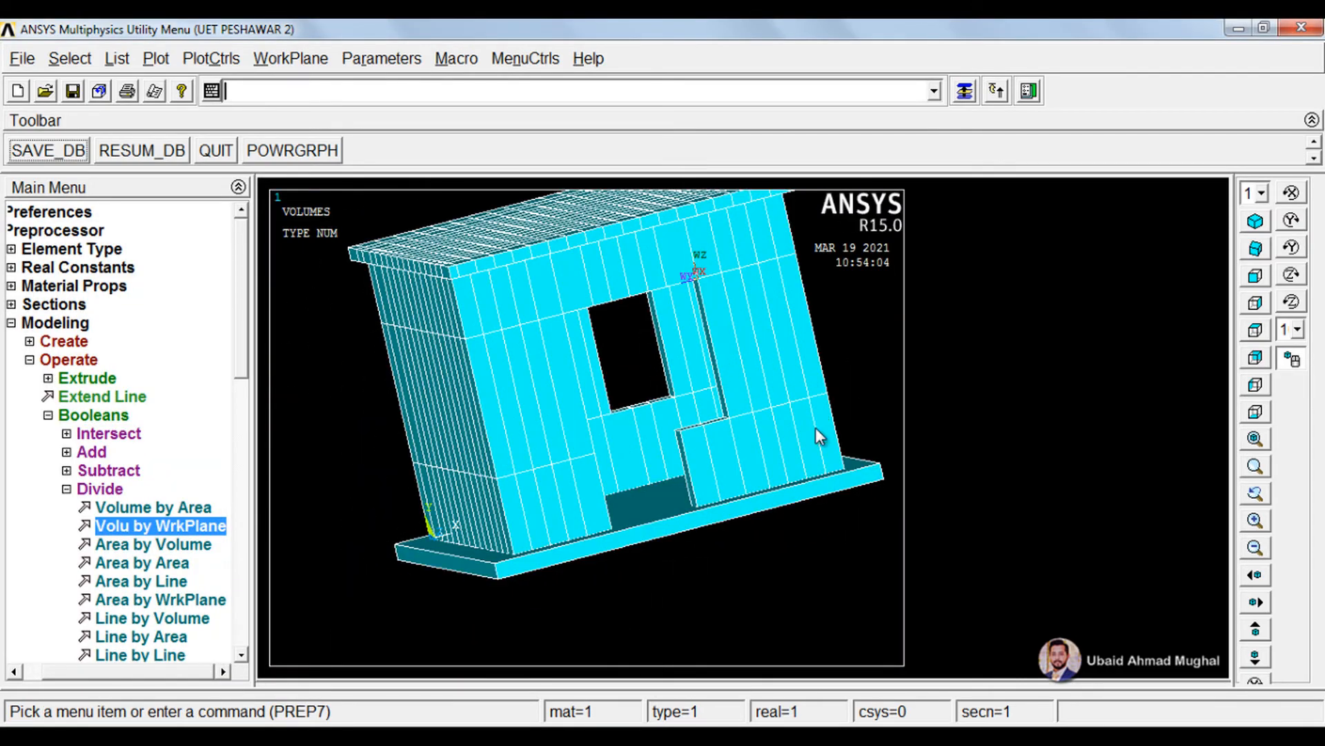
pyautogui.moveTo(815, 428); pyautogui.dragTo(724, 465, button='right')
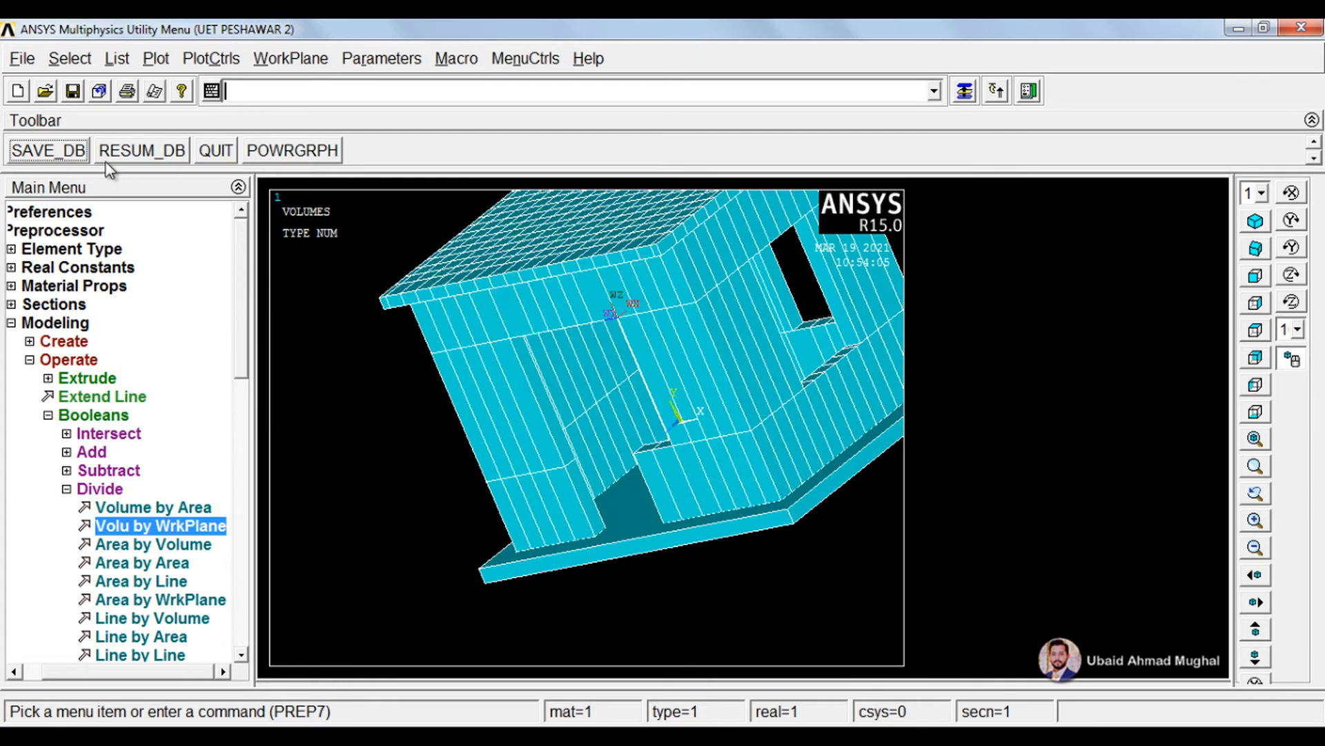
pyautogui.moveTo(801, 401)
pyautogui.mouseDown(button='right')
pyautogui.moveTo(727, 437)
pyautogui.moveTo(713, 438)
pyautogui.moveTo(711, 408)
pyautogui.moveTo(749, 438)
pyautogui.mouseUp(button='right')
pyautogui.moveTo(759, 490); pyautogui.dragTo(754, 463, button='right')
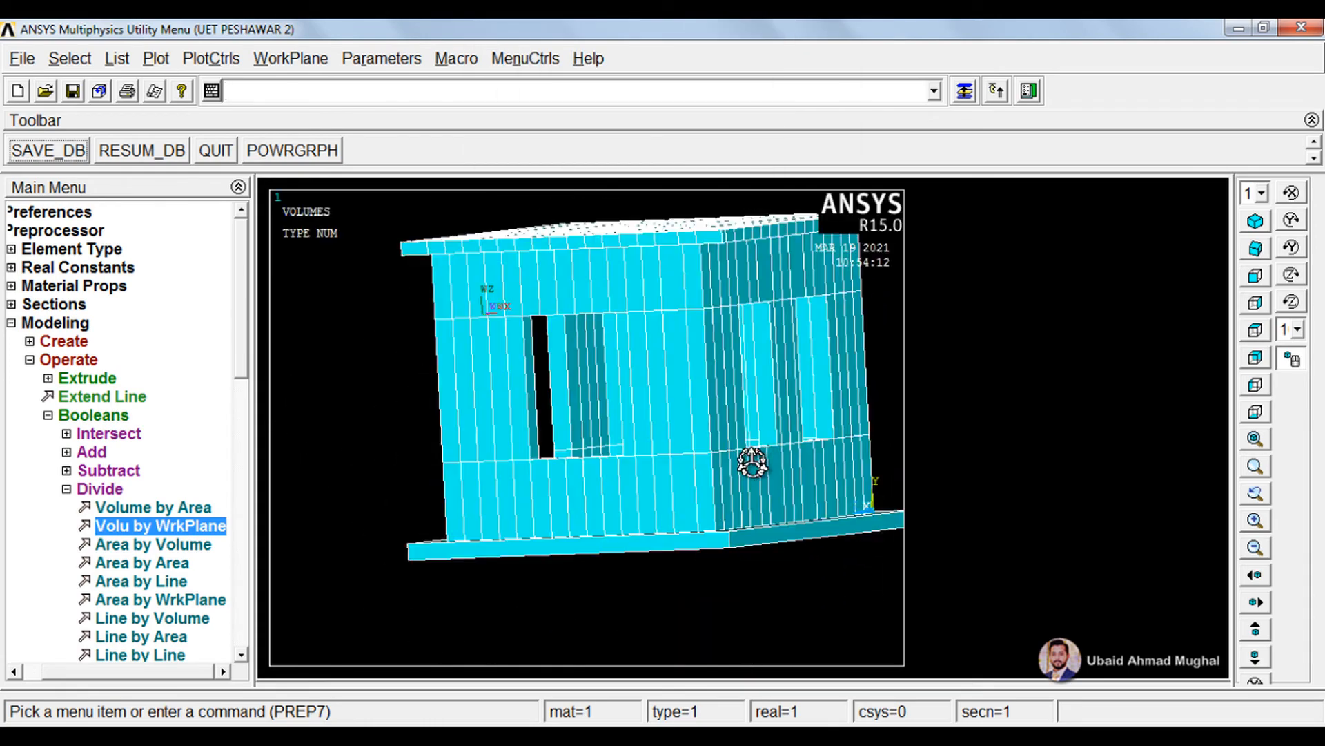
pyautogui.moveTo(577, 381); pyautogui.dragTo(607, 375)
pyautogui.moveTo(728, 420); pyautogui.dragTo(750, 460, button='right')
pyautogui.moveTo(764, 384); pyautogui.dragTo(741, 409, button='right')
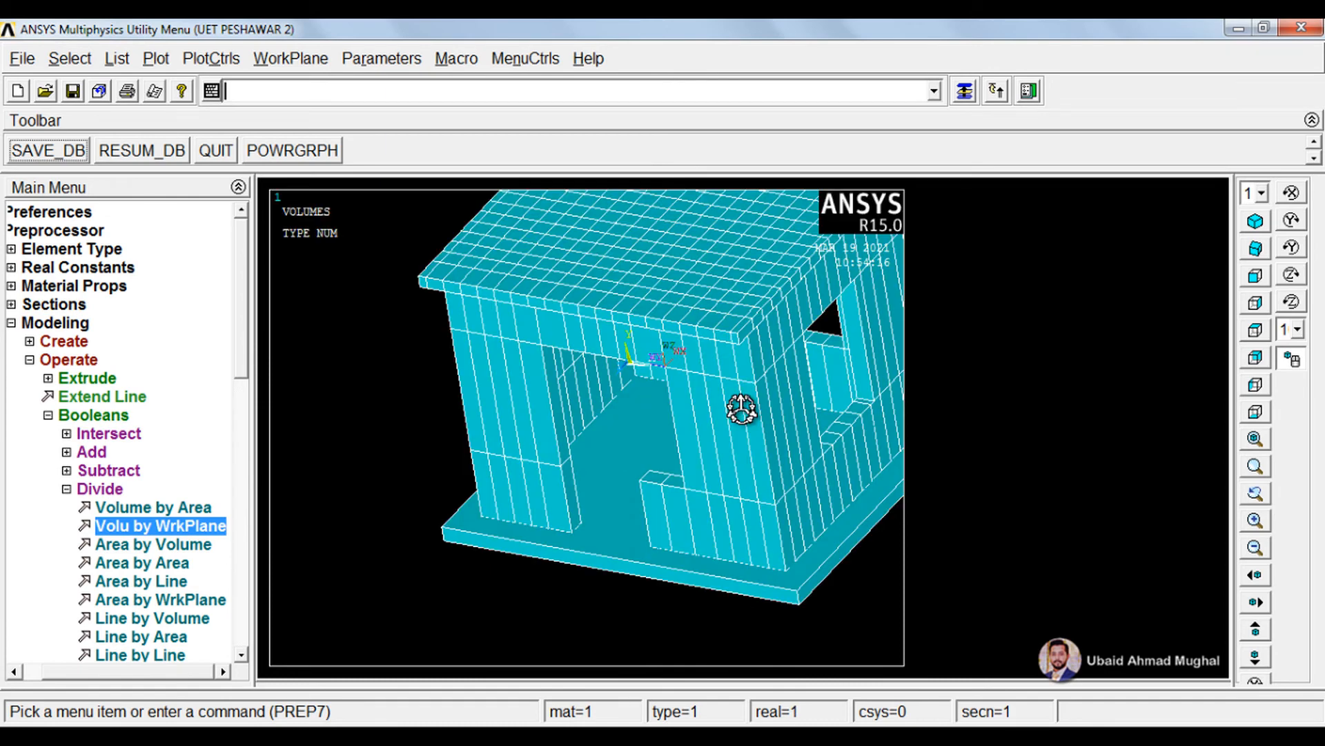
# Measure the low wall's height between its top and bottom front keypoints at the doorway edge
pyautogui.moveTo(747, 418); pyautogui.dragTo(732, 422)
pyautogui.scroll(1, 635, 540)
pyautogui.moveTo(716, 497); pyautogui.dragTo(664, 432)
pyautogui.scroll(2, 640, 476)
pyautogui.moveTo(747, 512); pyautogui.dragTo(700, 461)
pyautogui.click(29, 360)
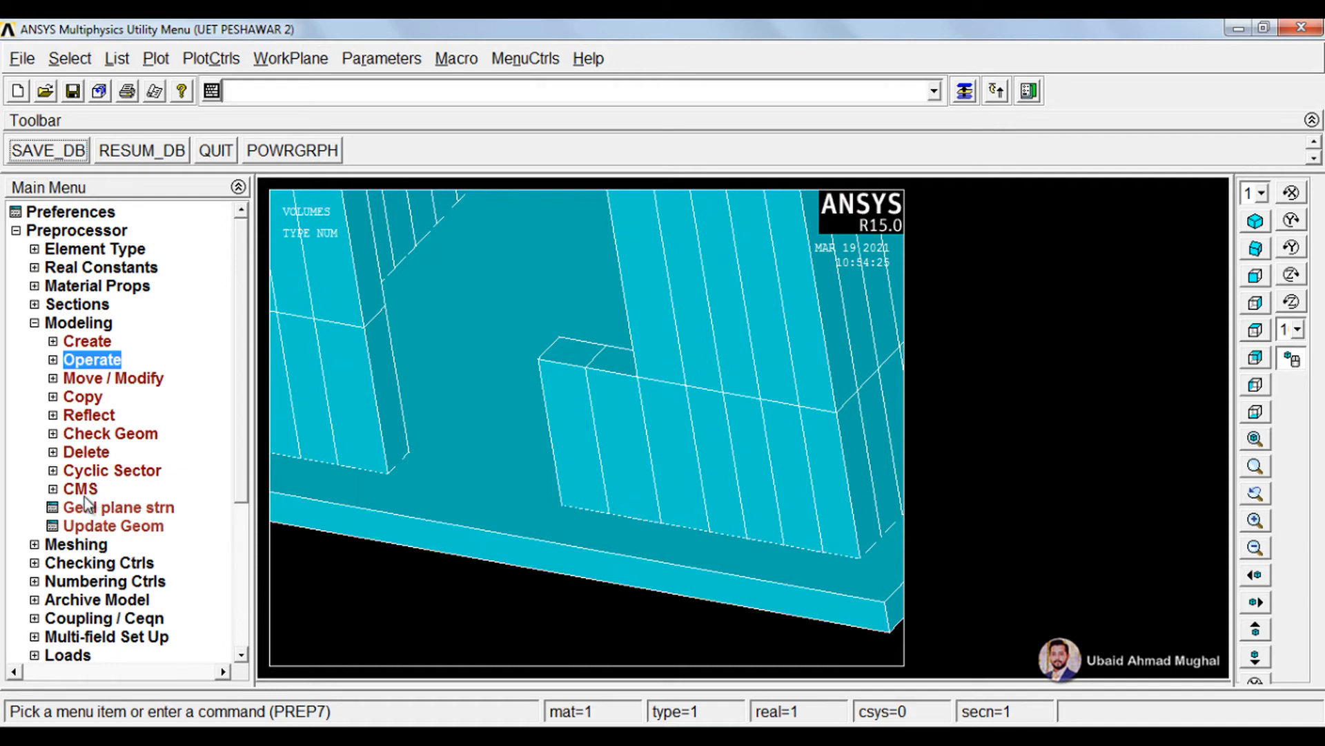
pyautogui.click(110, 435)
pyautogui.click(130, 490)
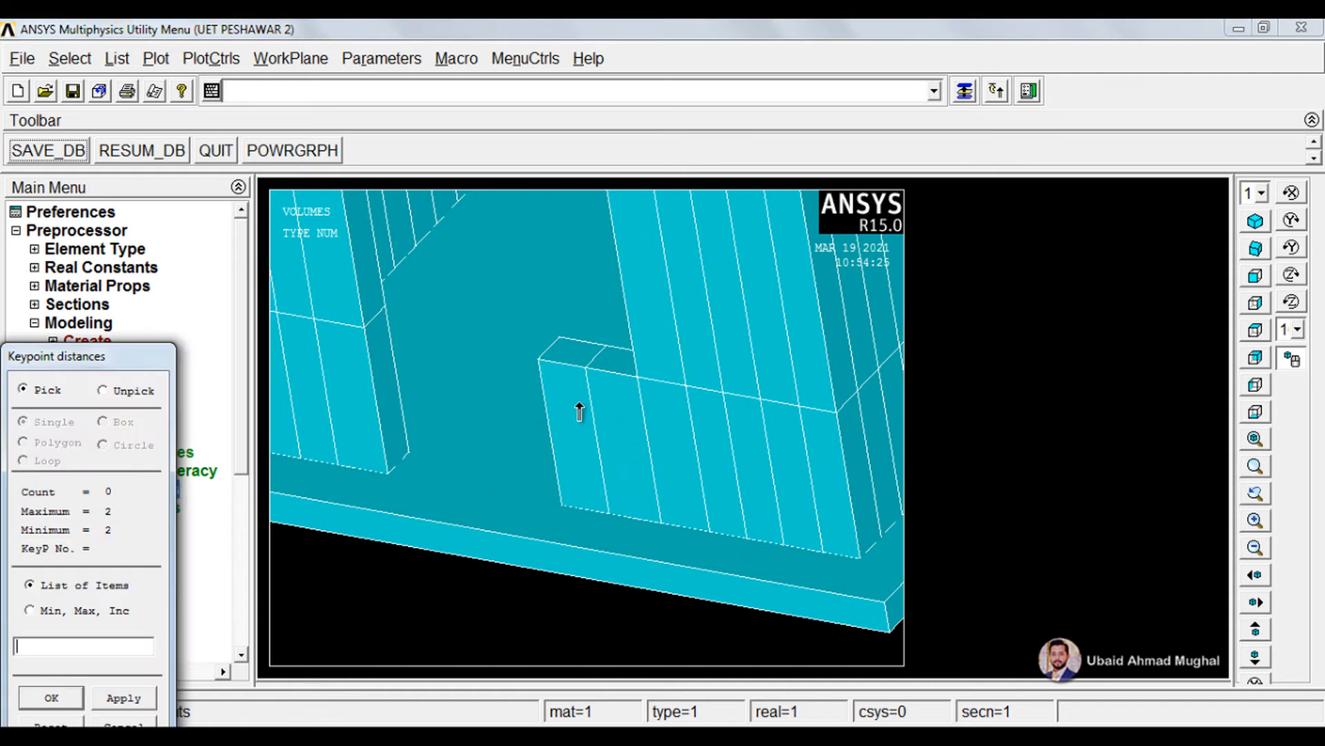
pyautogui.click(562, 528)
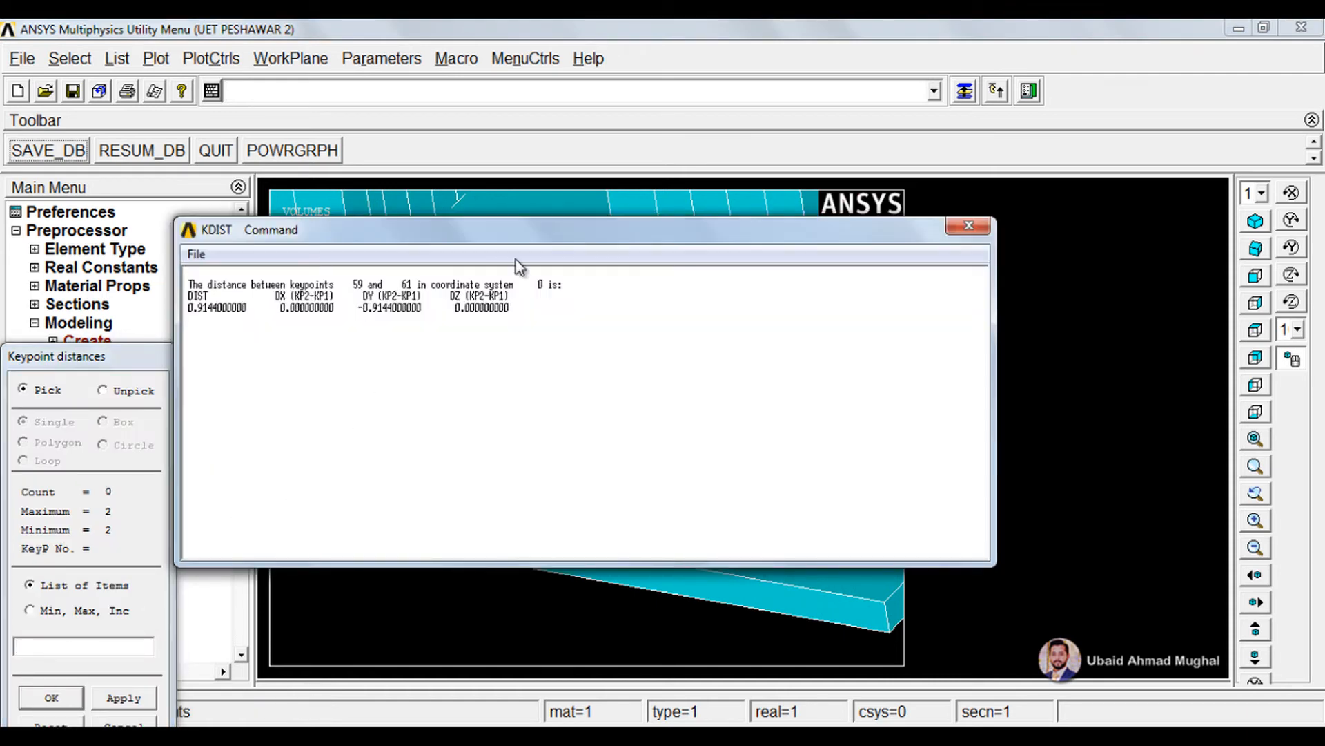
pyautogui.moveTo(520, 237); pyautogui.dragTo(581, 440)
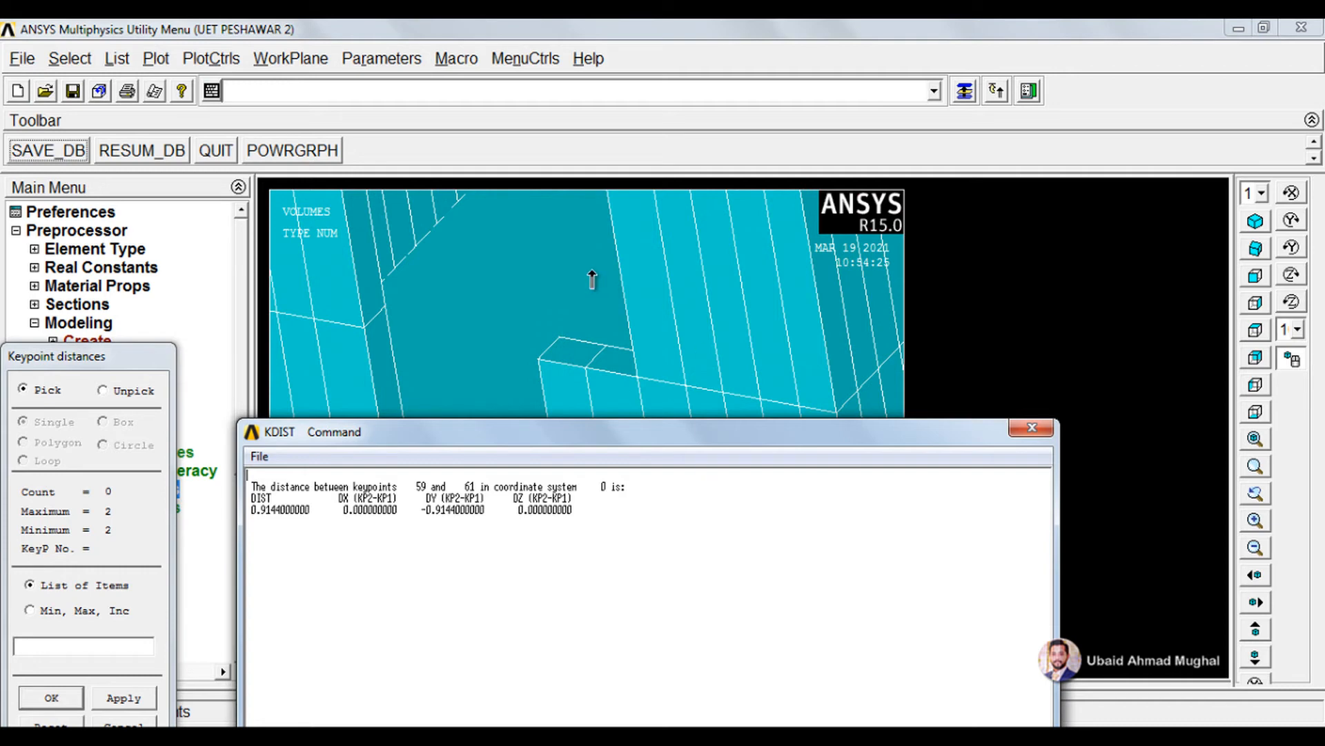
pyautogui.click(1031, 427)
# Switch to Calculator and divide 0.9144 by 0.228, then close it and cancel the keypoint distance picker
pyautogui.press('super')
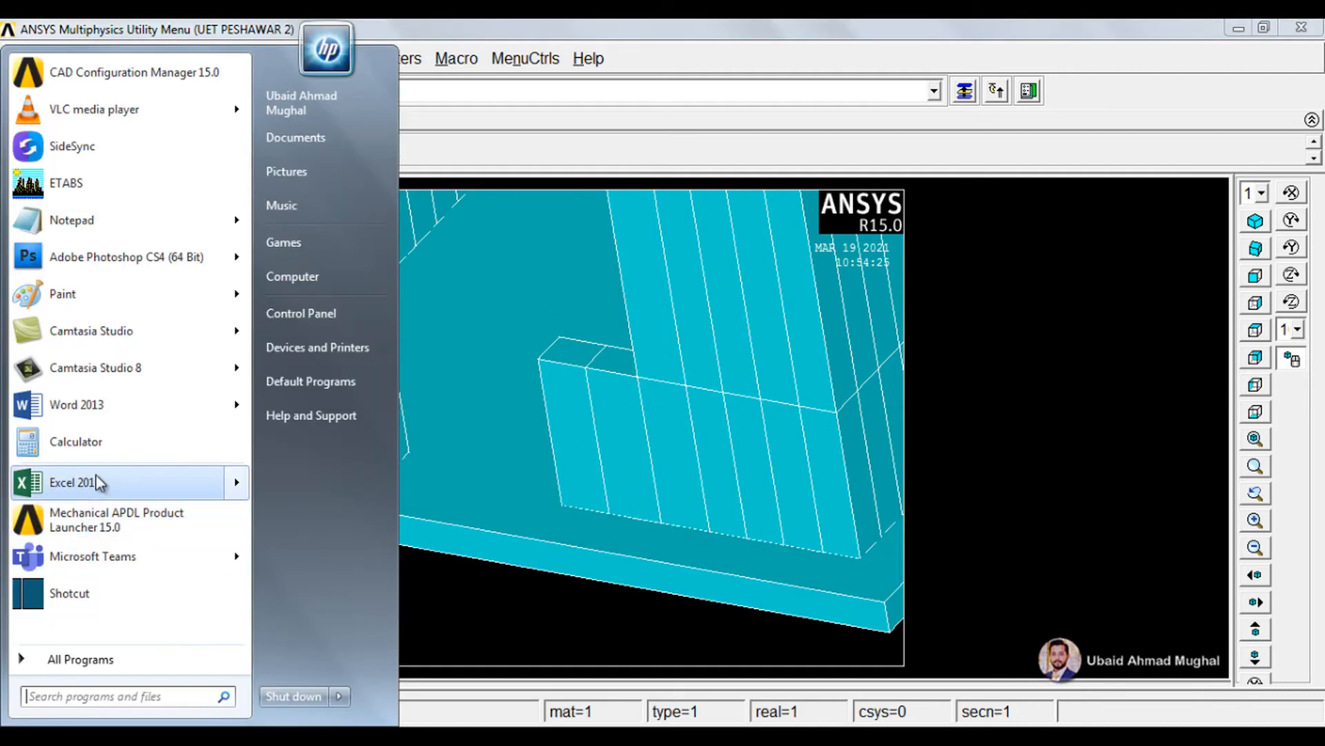
pyautogui.click(103, 446)
pyautogui.click(559, 586)
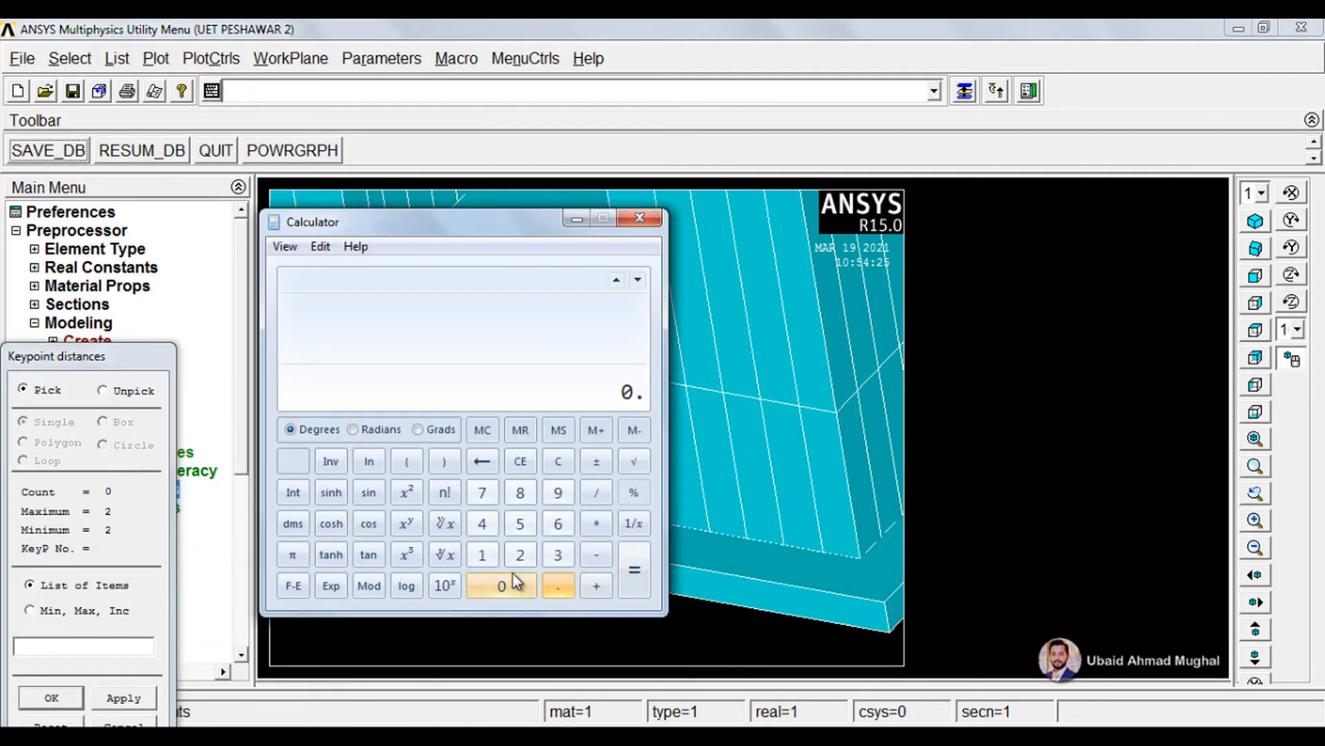
pyautogui.click(558, 492)
pyautogui.click(482, 554)
pyautogui.click(482, 523)
pyautogui.click(483, 524)
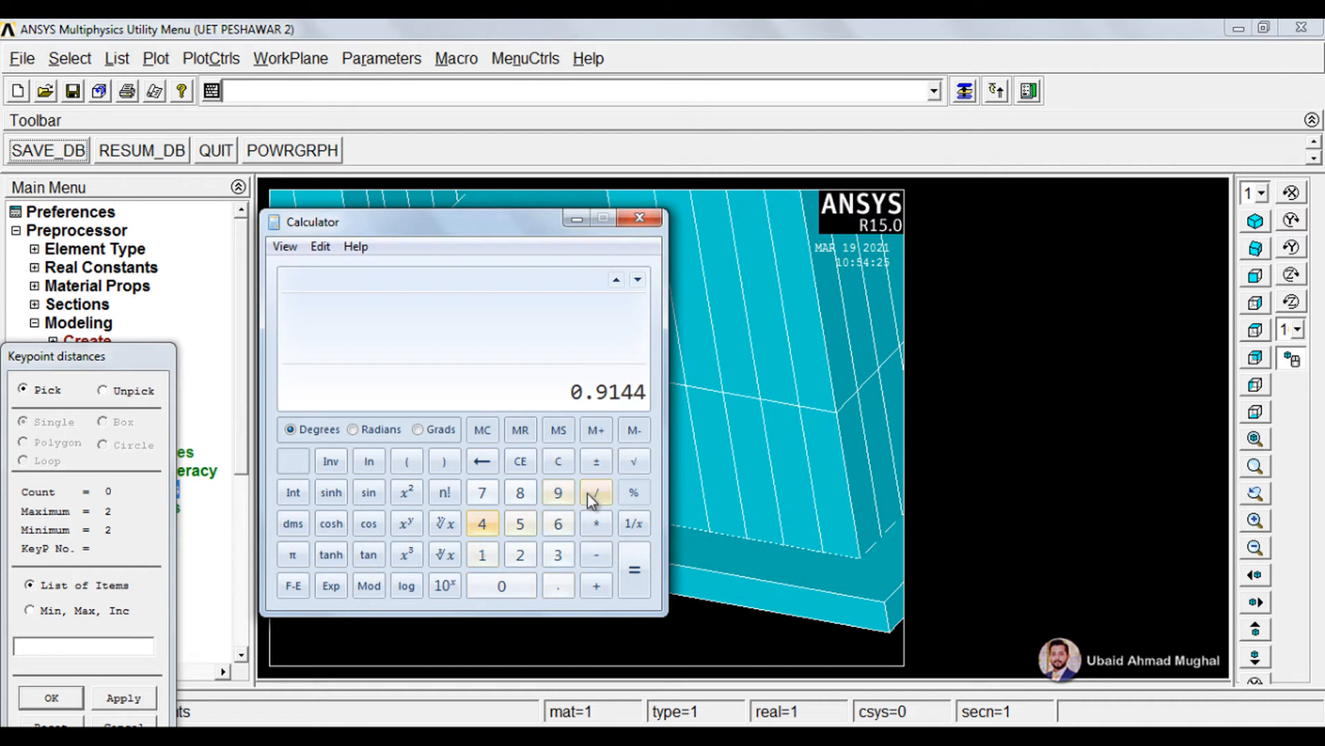
pyautogui.click(596, 492)
pyautogui.click(502, 585)
pyautogui.click(521, 555)
pyautogui.click(520, 554)
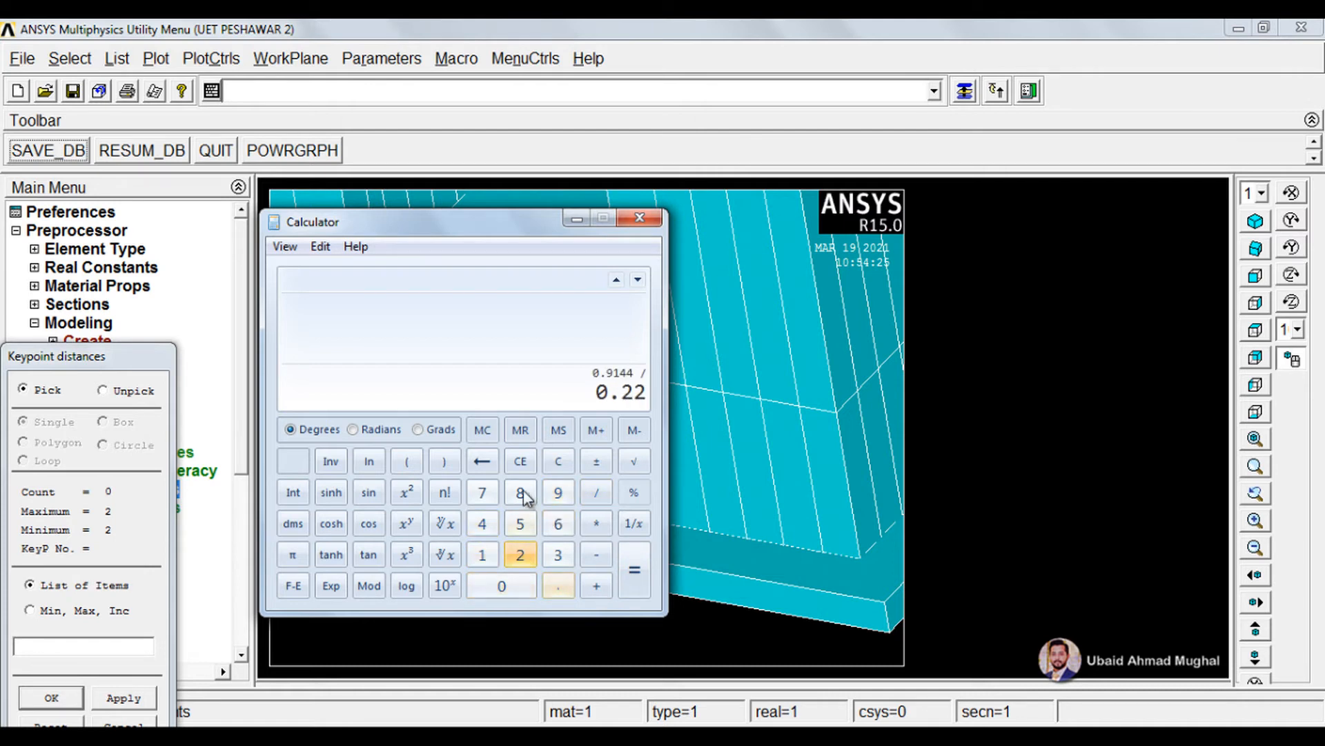
pyautogui.click(521, 493)
pyautogui.click(635, 572)
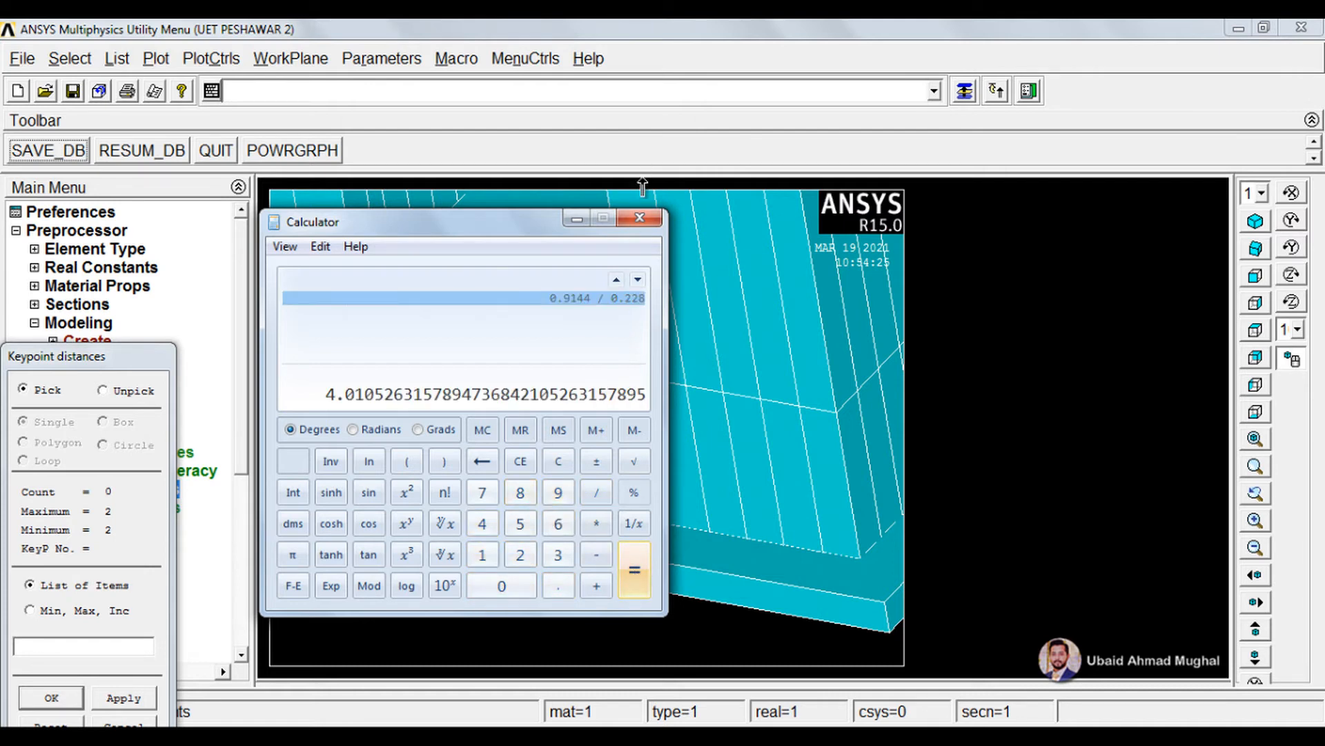
pyautogui.click(639, 215)
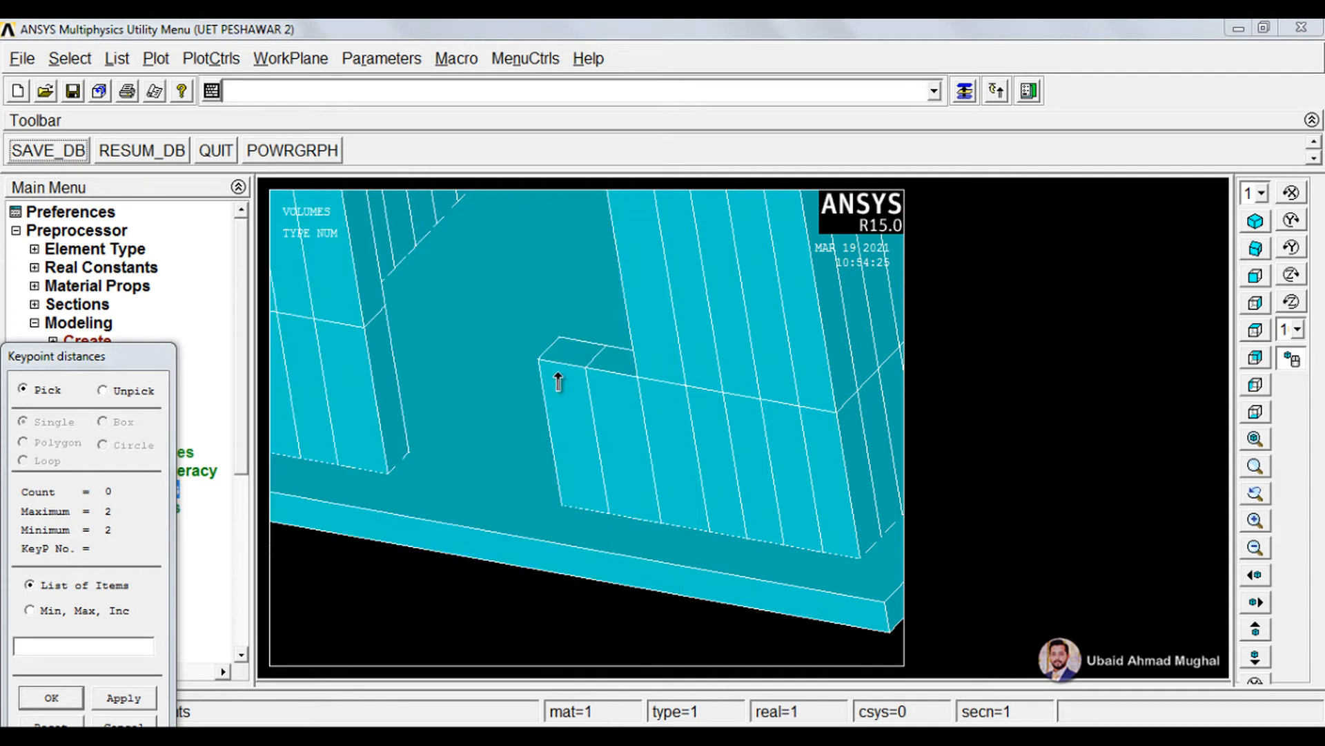
pyautogui.click(151, 720)
# Offset the working plane to the low wall's bottom front keypoint at the doorway edge
pyautogui.scroll(-4, 660, 347)
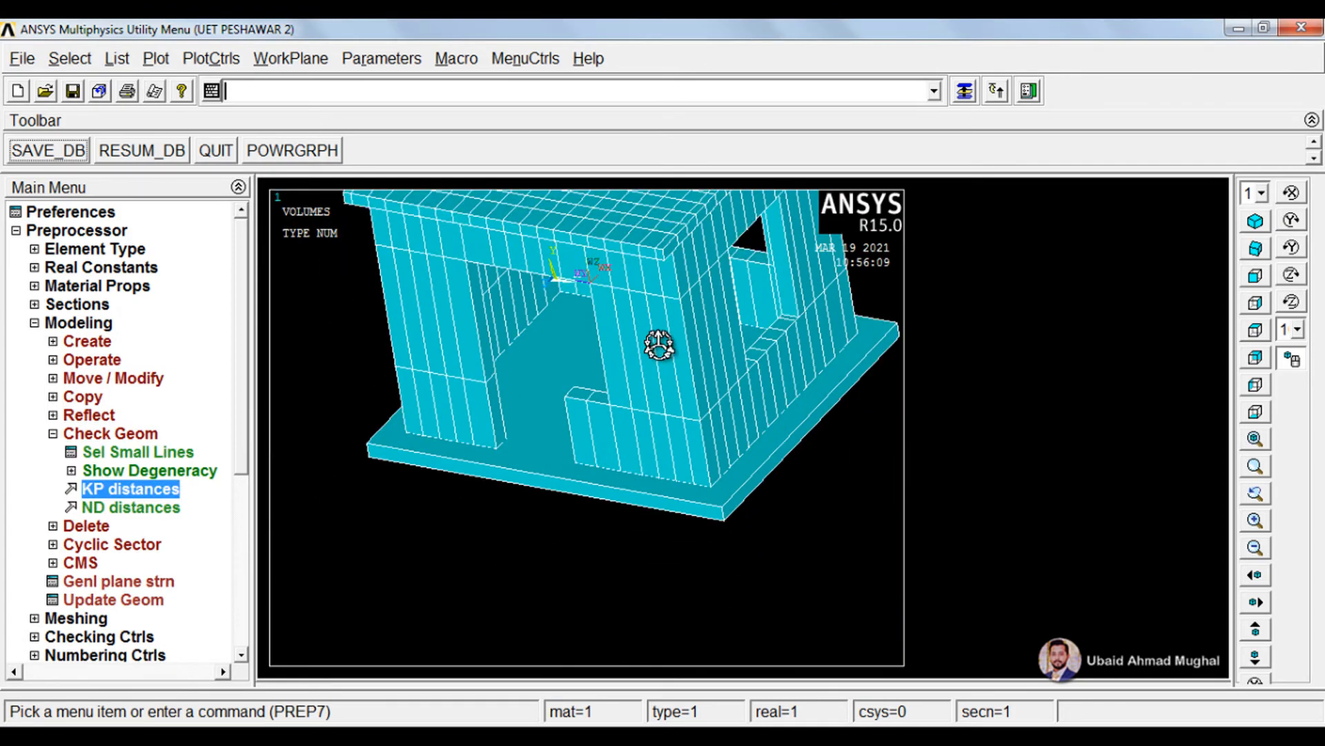
pyautogui.keyDown('ctrl'); pyautogui.moveTo(685, 383); pyautogui.dragTo(643, 482); pyautogui.keyUp('ctrl')
pyautogui.moveTo(644, 481); pyautogui.dragTo(616, 497, button='right')
pyautogui.scroll(3, 646, 485)
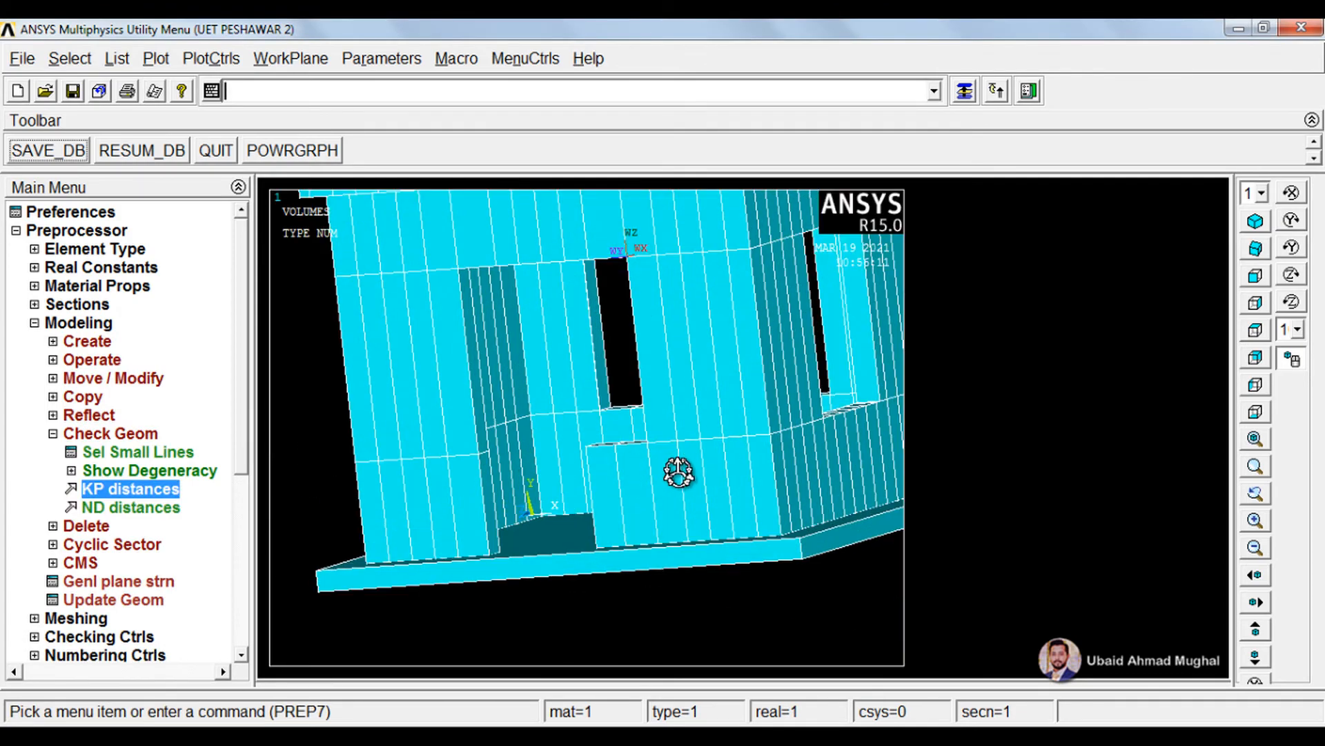
pyautogui.moveTo(679, 475); pyautogui.dragTo(641, 461)
pyautogui.scroll(2, 648, 457)
pyautogui.moveTo(530, 495)
pyautogui.mouseDown()
pyautogui.moveTo(642, 532)
pyautogui.moveTo(655, 483)
pyautogui.mouseUp()
pyautogui.scroll(-2, 684, 491)
pyautogui.moveTo(653, 457); pyautogui.dragTo(649, 486, button='right')
pyautogui.scroll(3, 644, 492)
pyautogui.click(291, 58)
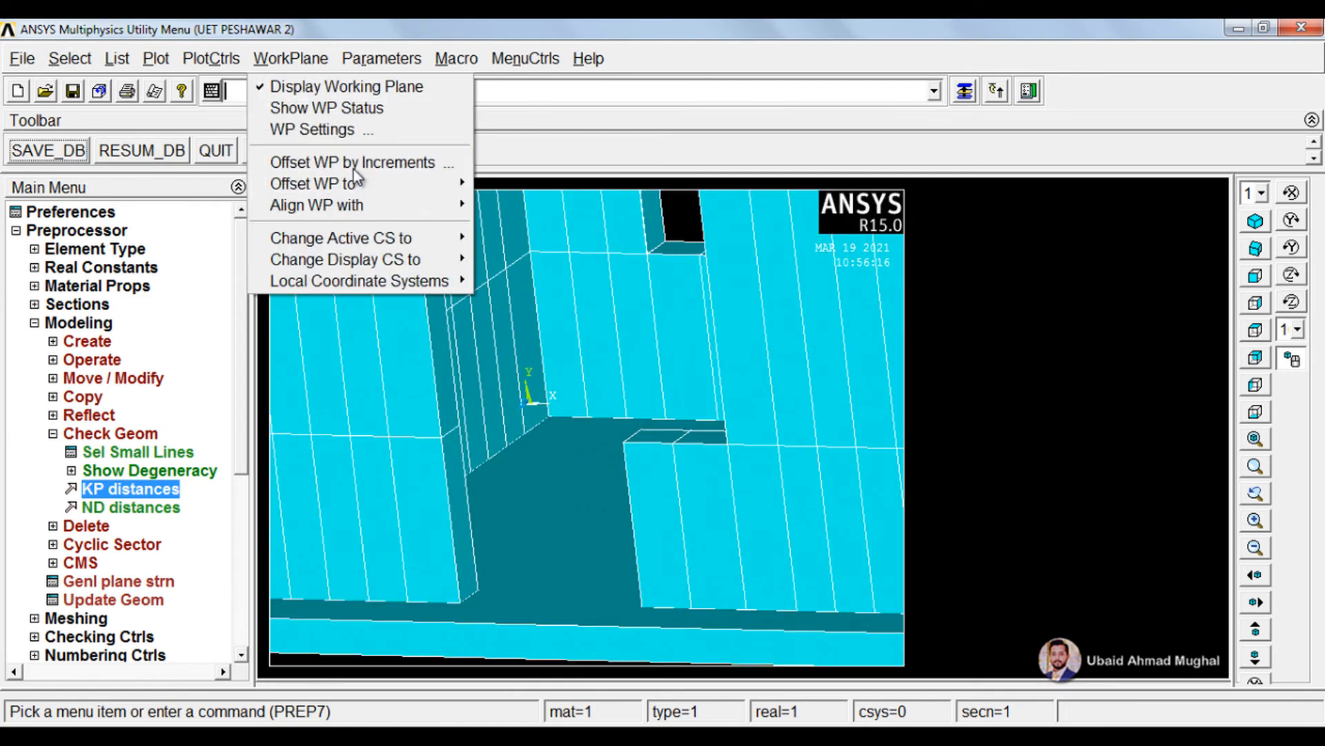
pyautogui.moveTo(465, 191)
pyautogui.click(524, 184)
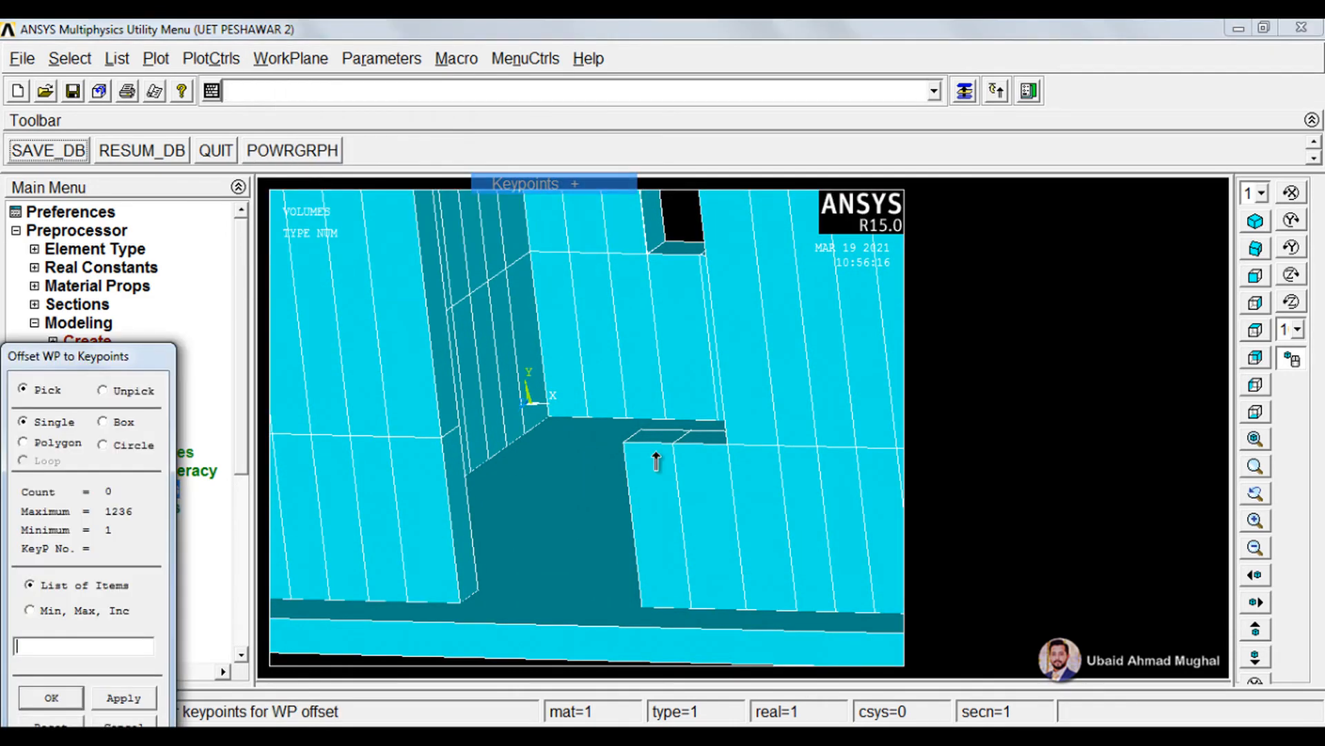
pyautogui.click(643, 610)
pyautogui.click(49, 698)
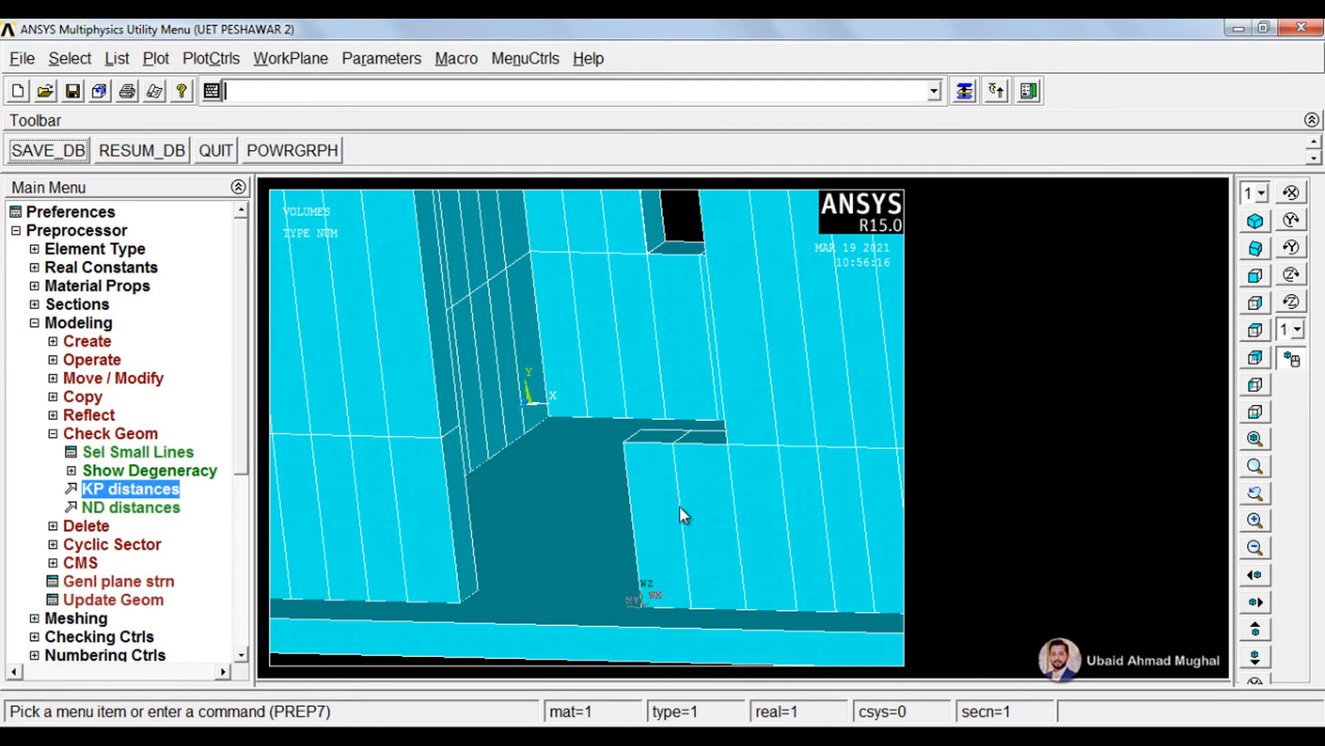
# Offset the working plane by an increment along its own Y axis from the low wall's bottom corner
pyautogui.click(258, 59)
pyautogui.click(390, 169)
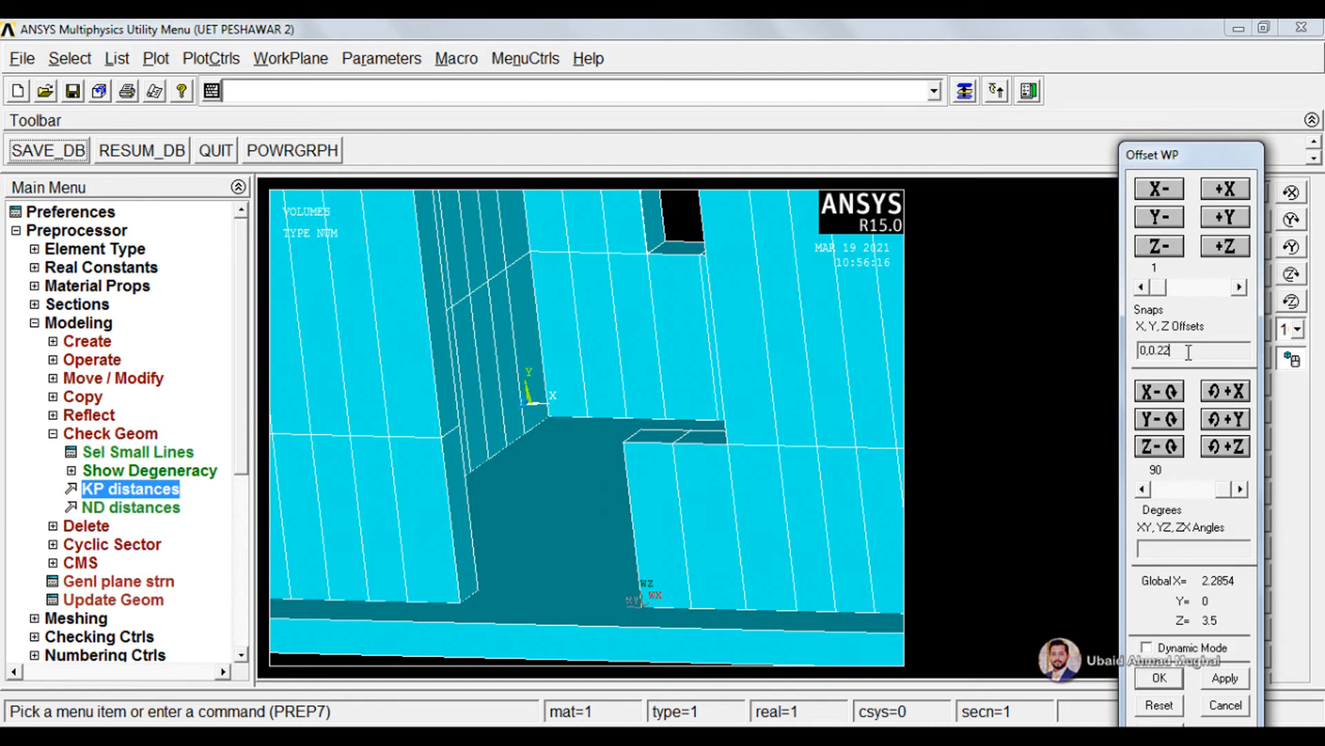
pyautogui.click(1154, 679)
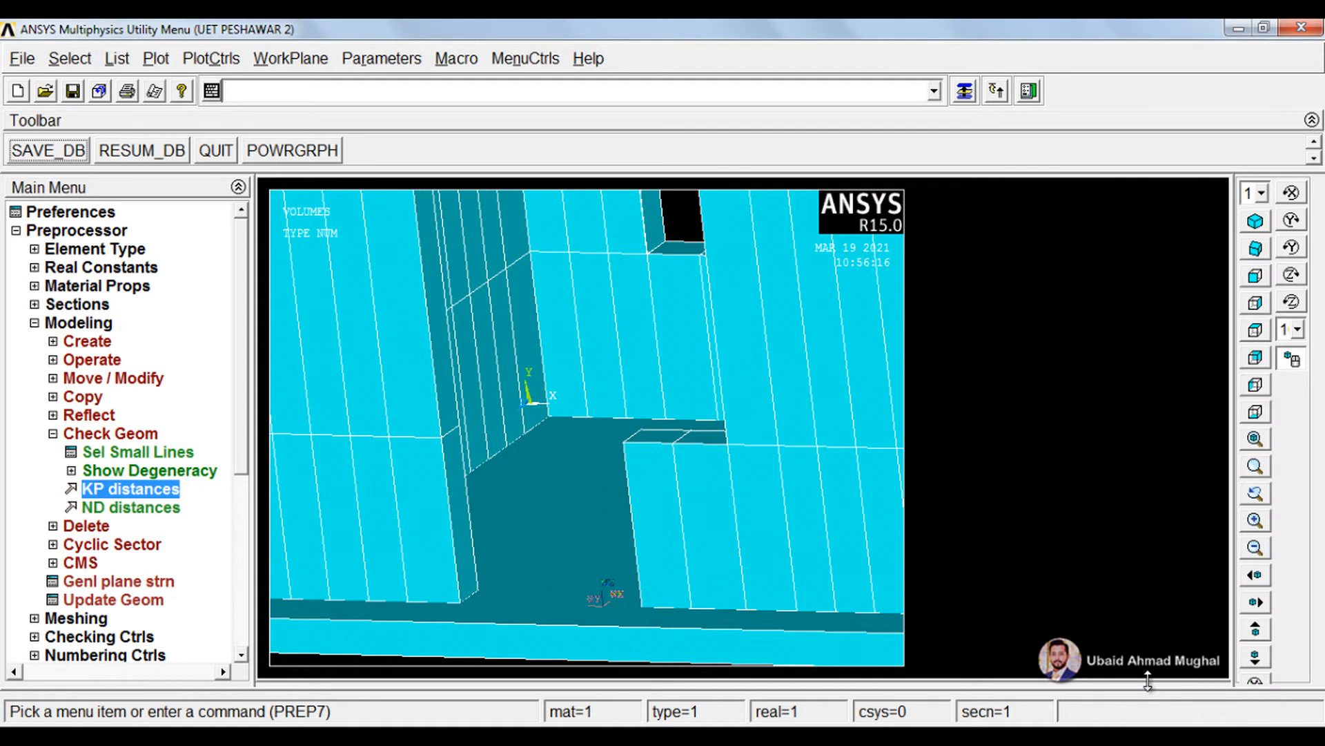
# Offset the working plane by -0.228 along its own Y axis, using the increments 0,-0.228
pyautogui.click(290, 59)
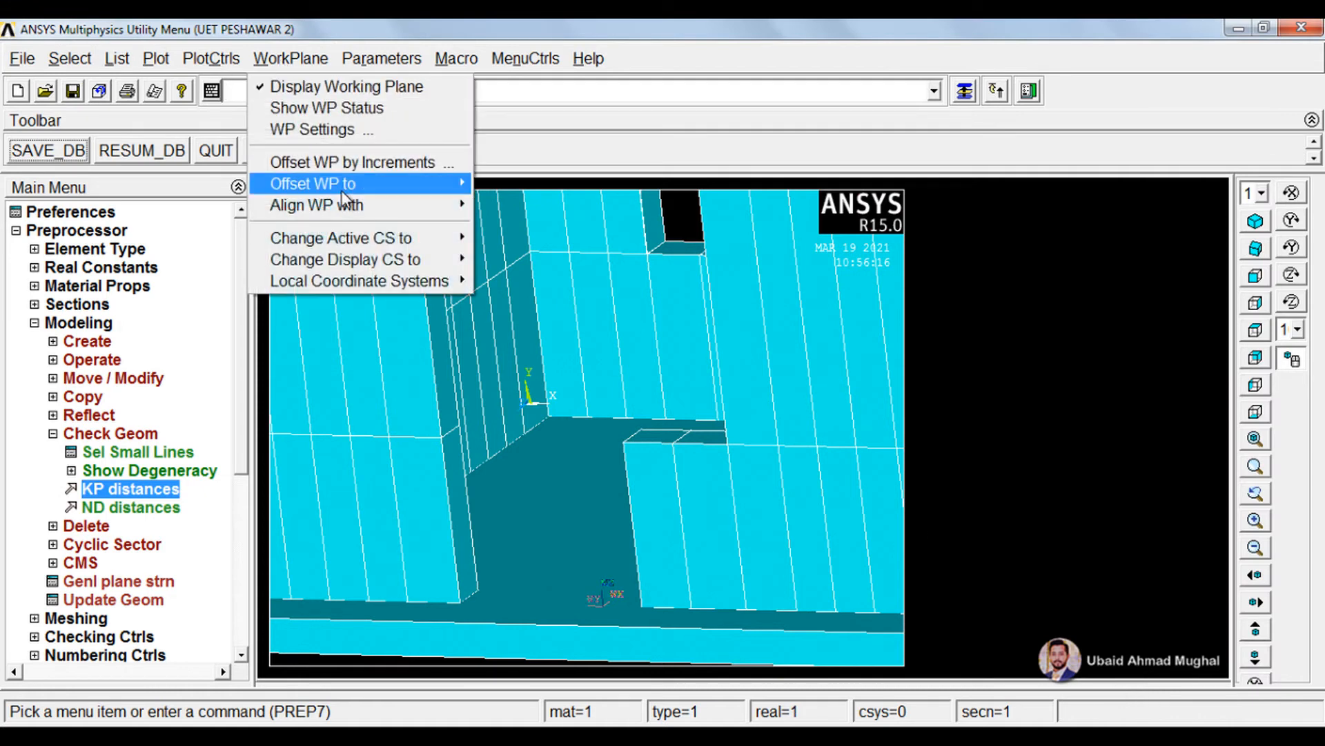
pyautogui.click(407, 163)
pyautogui.click(1182, 357)
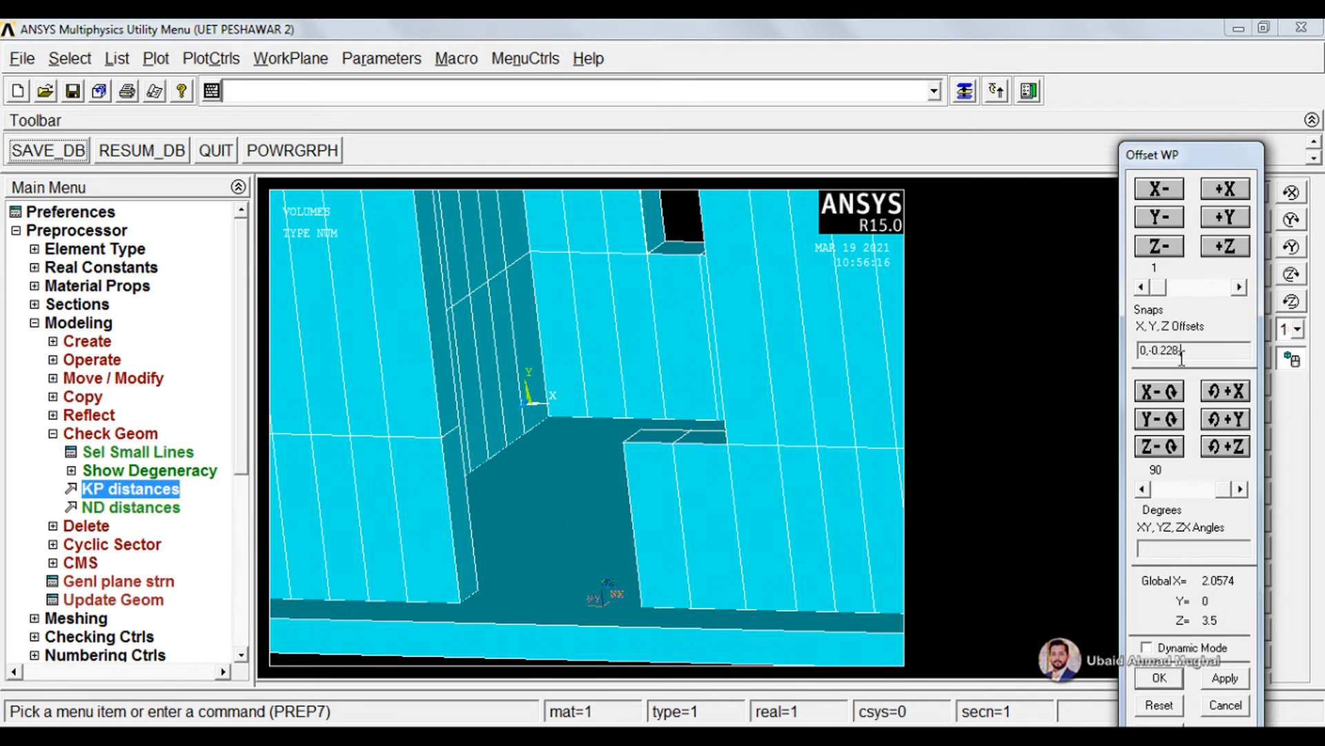
pyautogui.click(1165, 680)
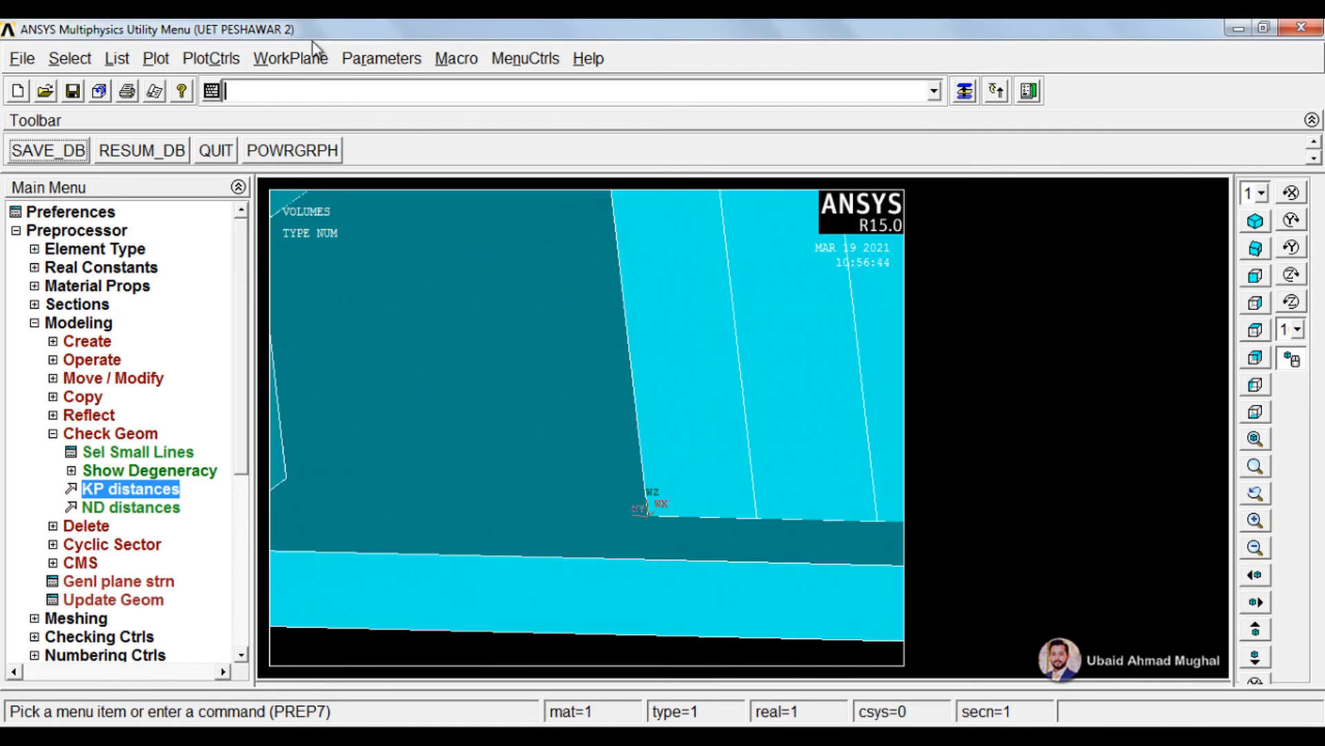
# Offset the working plane to the keypoint at the low wall's bottom front corner beside the doorway
pyautogui.click(291, 58)
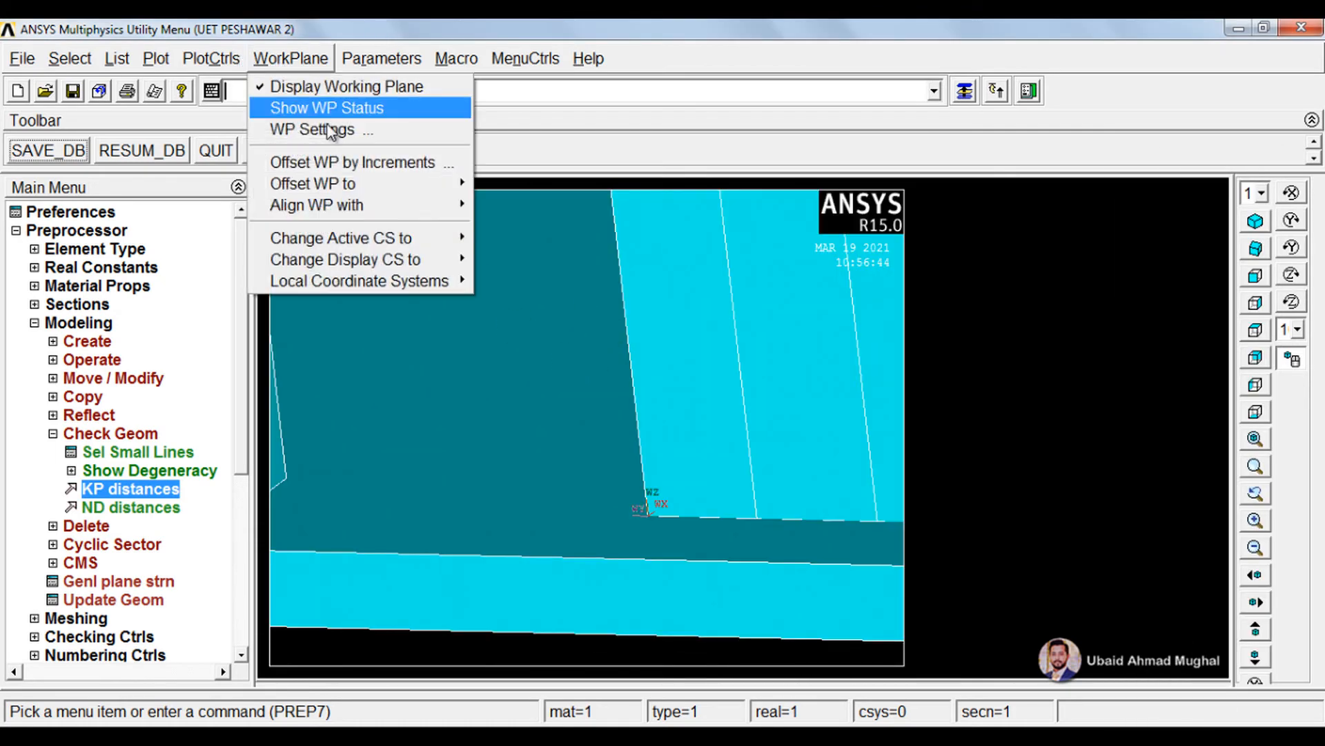
pyautogui.moveTo(380, 183)
pyautogui.click(502, 183)
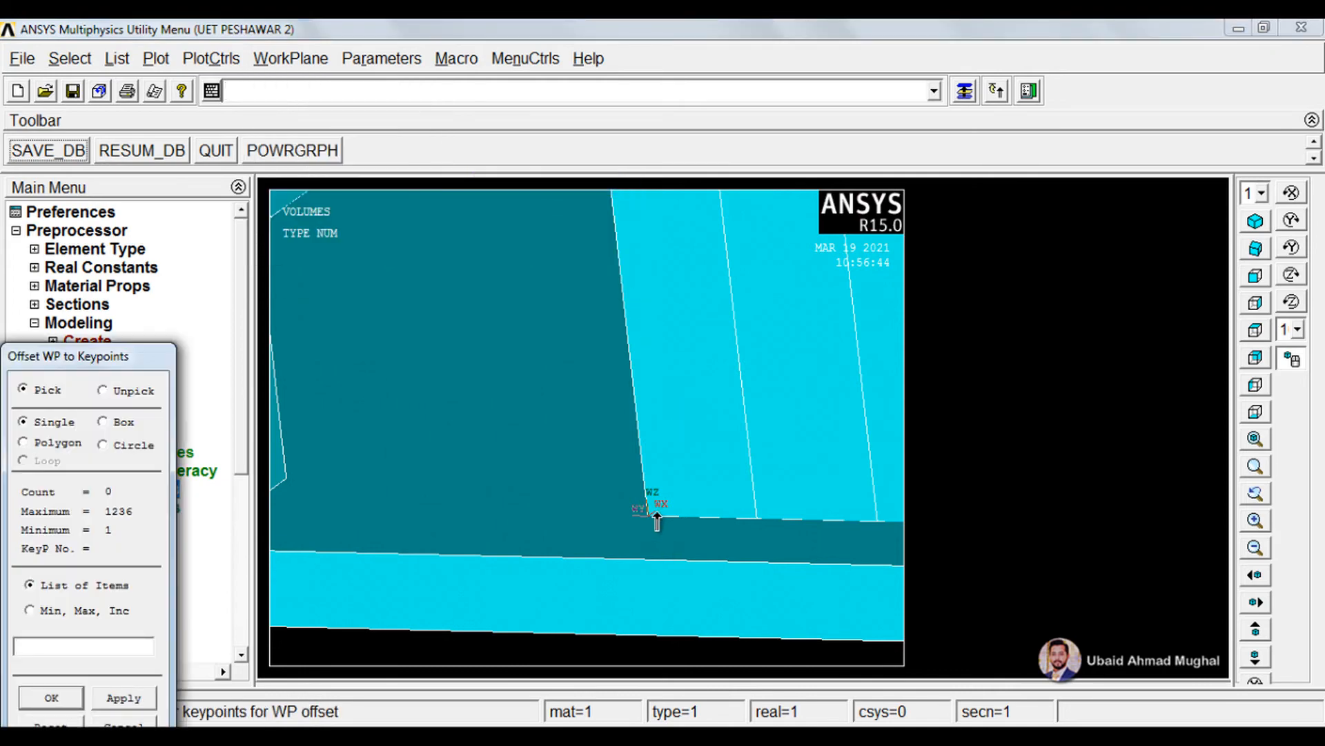
pyautogui.click(647, 513)
pyautogui.click(49, 700)
# Raise the working plane from the low wall's bottom corner with increments of 0,0,0.228
pyautogui.keyDown('ctrl'); pyautogui.scroll(-3, 528, 539); pyautogui.keyUp('ctrl')
pyautogui.keyDown('ctrl'); pyautogui.scroll(2, 696, 470); pyautogui.keyUp('ctrl')
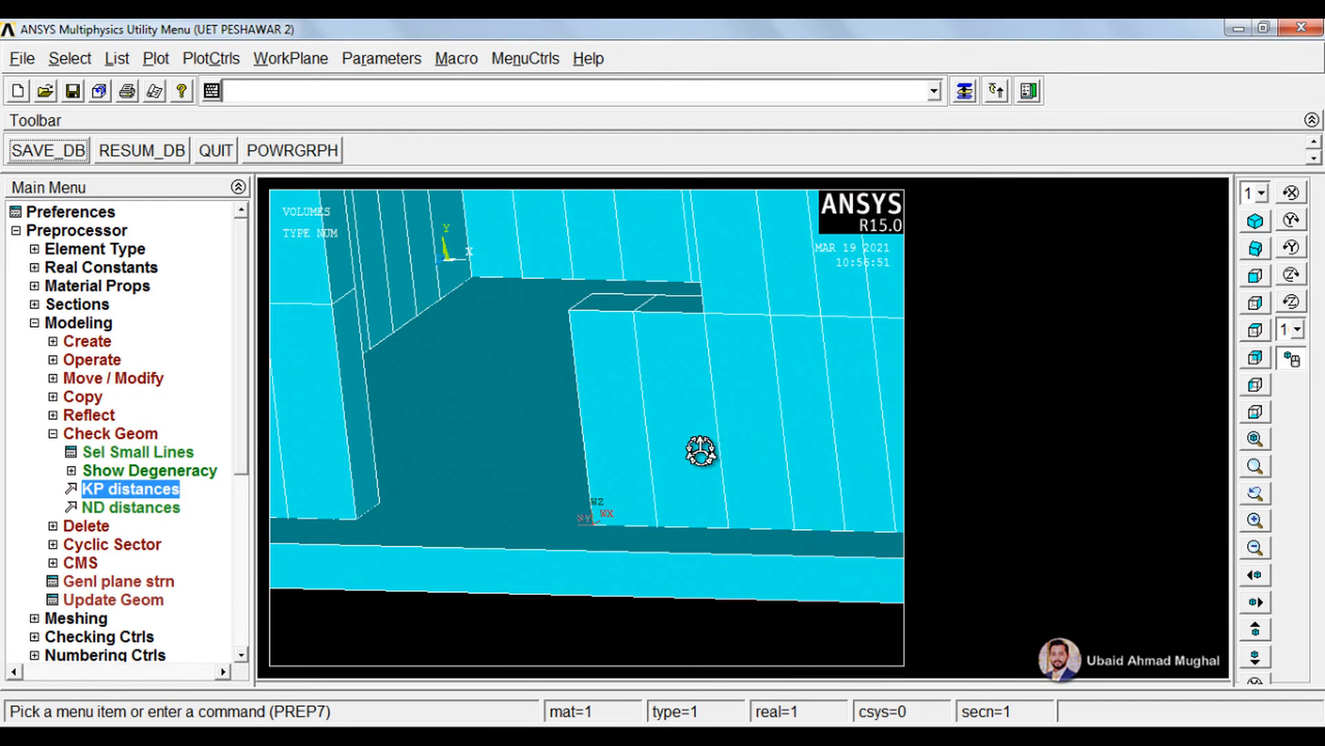
pyautogui.click(287, 61)
pyautogui.click(359, 162)
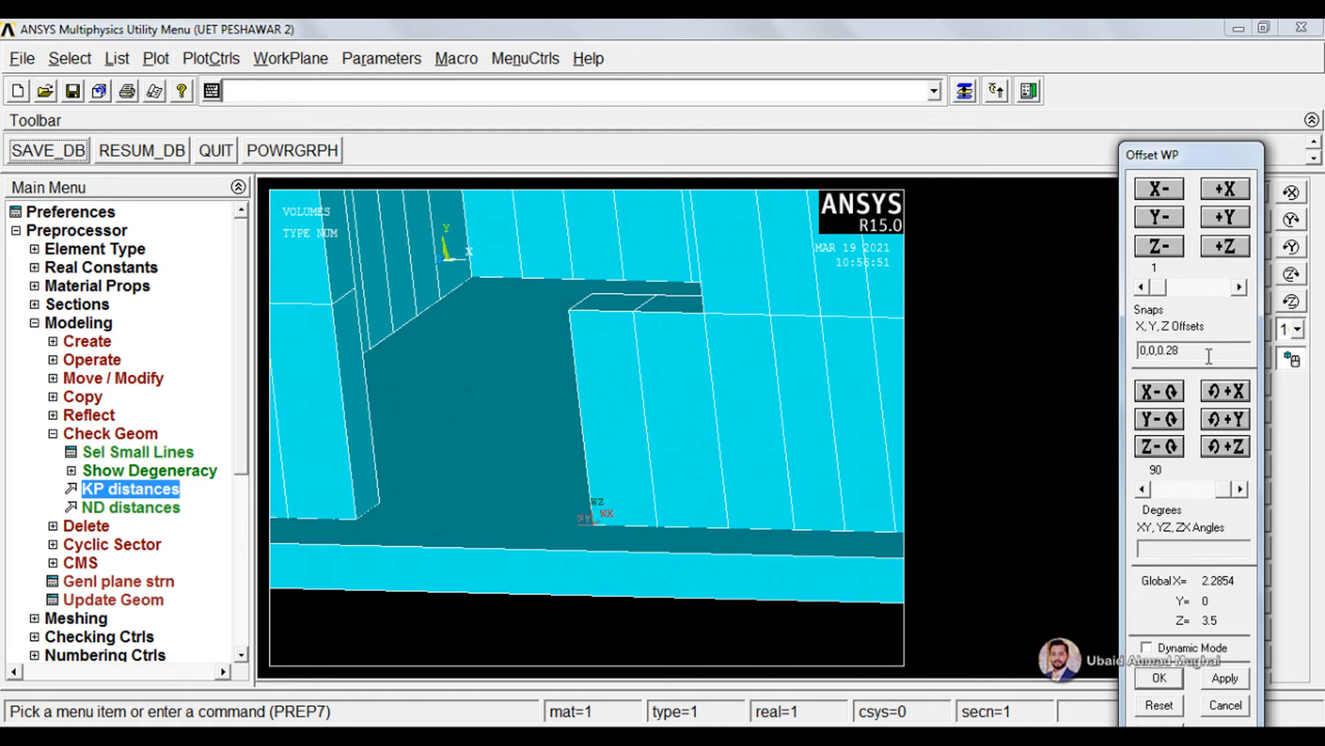
pyautogui.click(1173, 351)
pyautogui.write('2')
pyautogui.click(1166, 677)
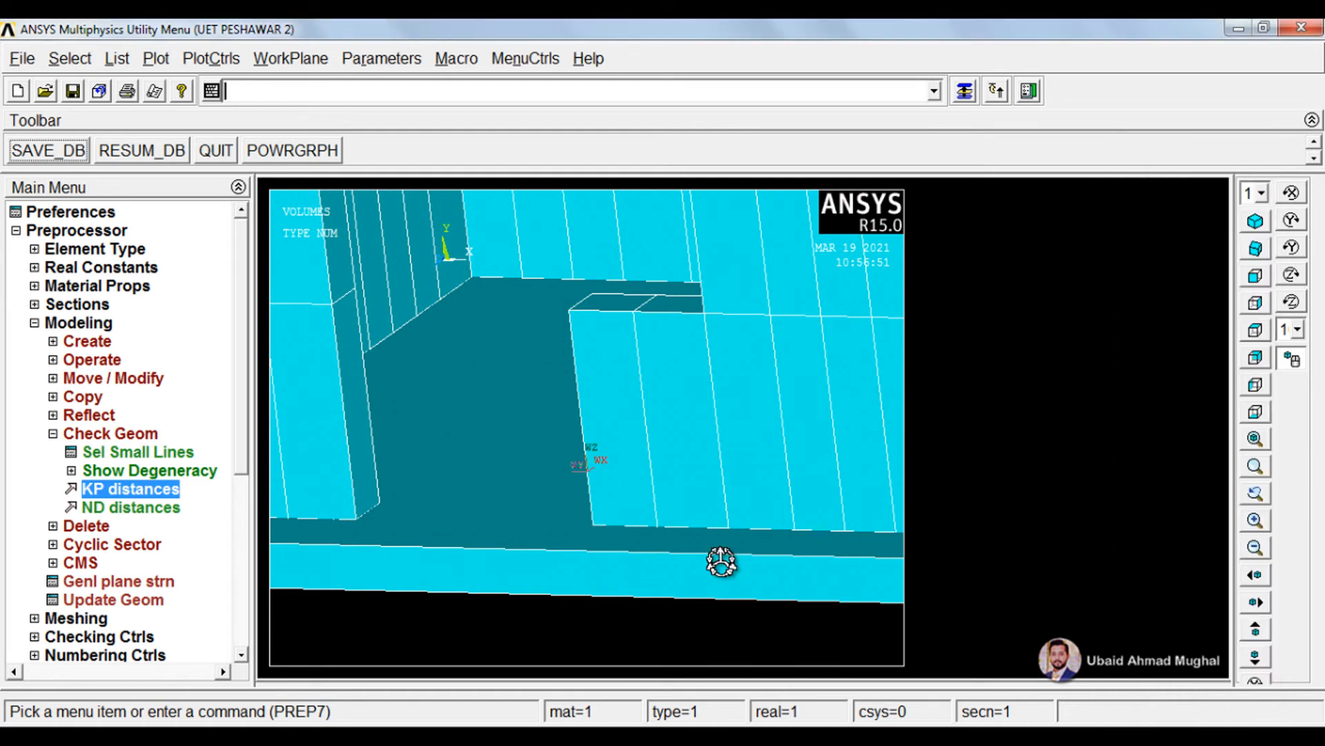
# Divide all volumes by the working plane at the first height increment above the wall base
pyautogui.scroll(-3, 673, 507)
pyautogui.keyDown('ctrl'); pyautogui.moveTo(708, 464); pyautogui.dragTo(700, 551); pyautogui.keyUp('ctrl')
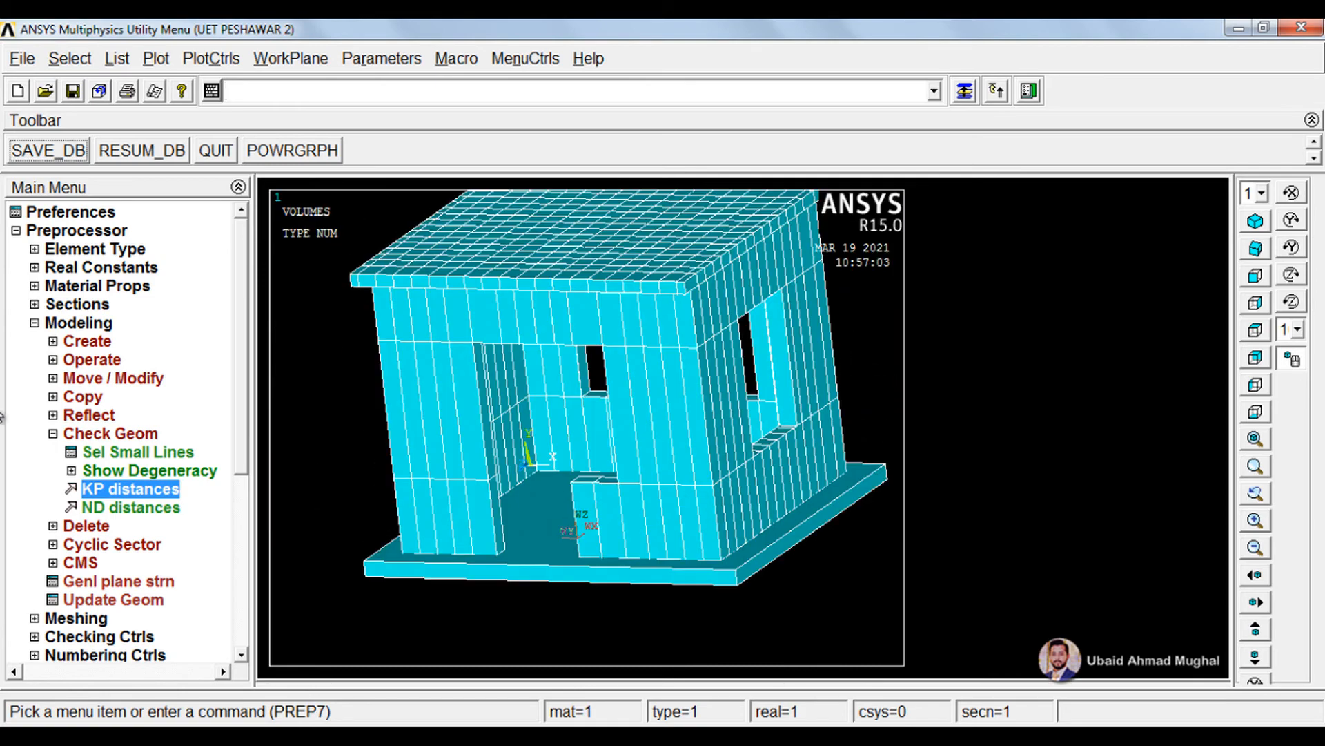
pyautogui.click(55, 361)
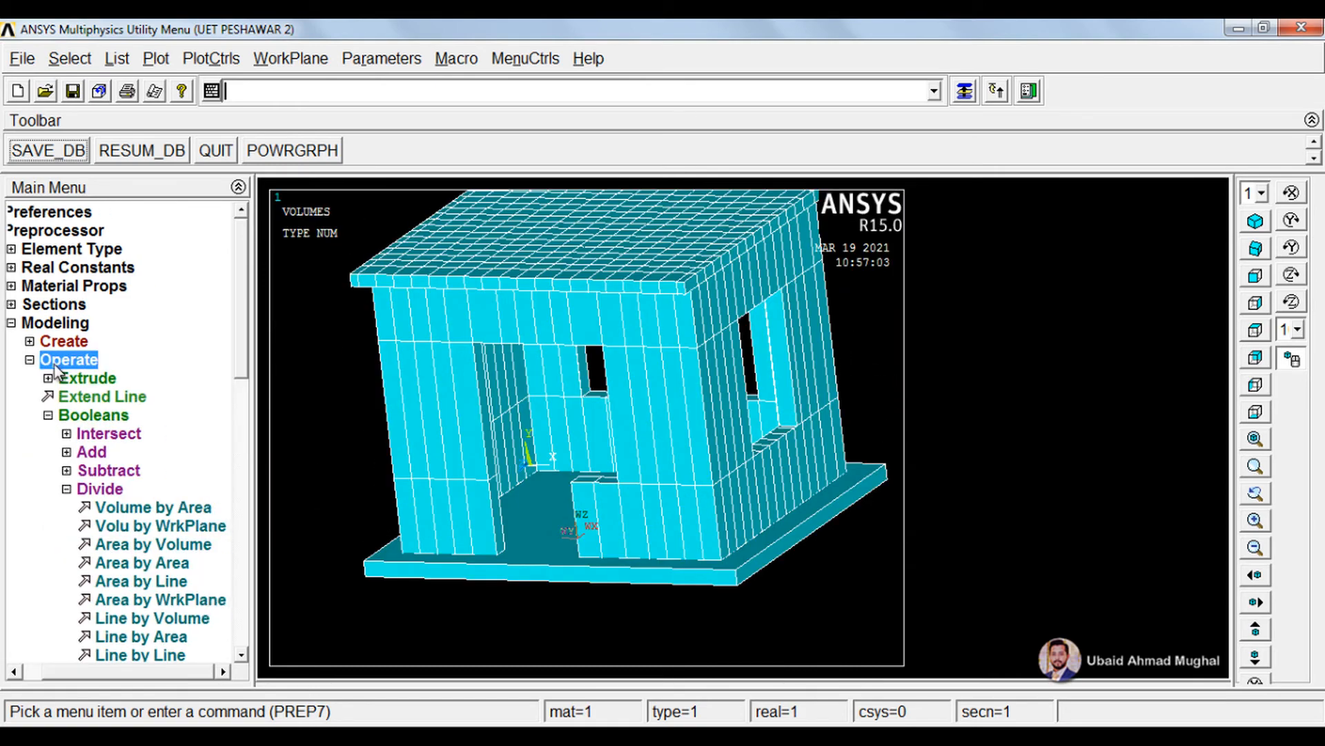
pyautogui.click(161, 527)
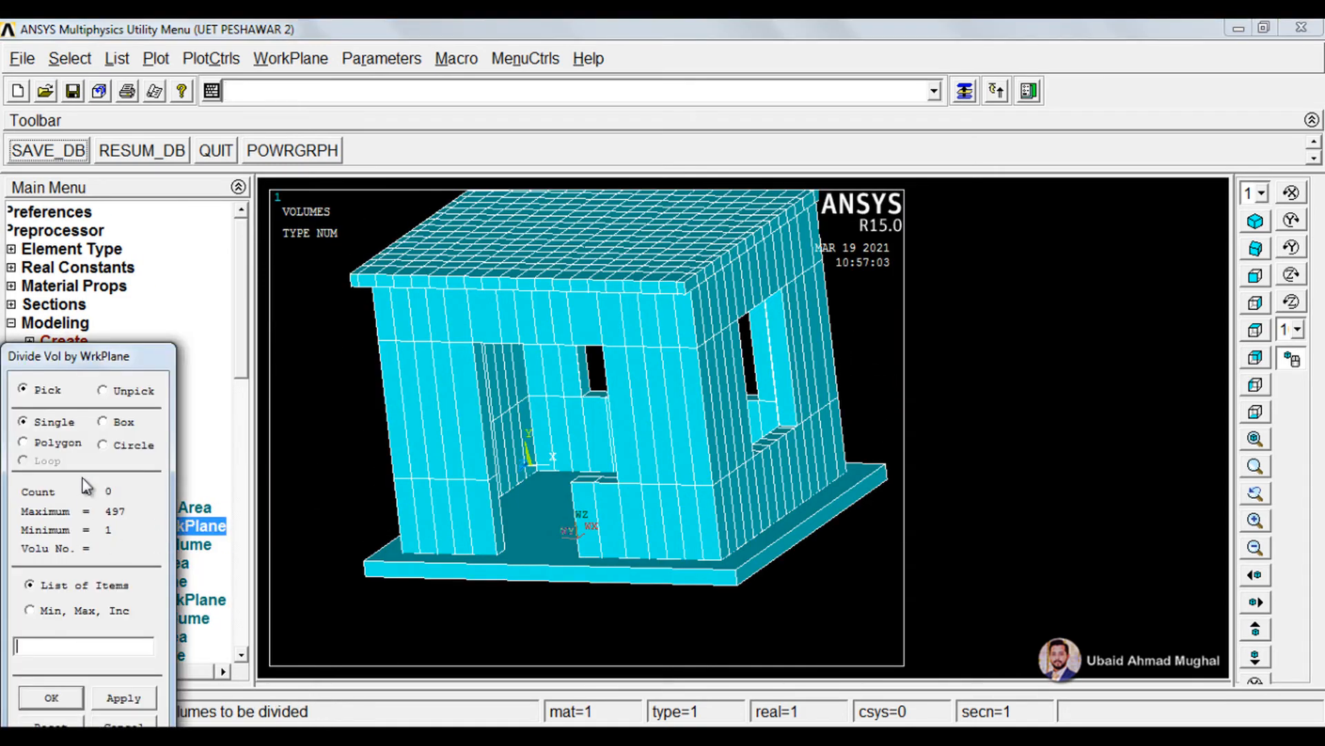
pyautogui.click(138, 632)
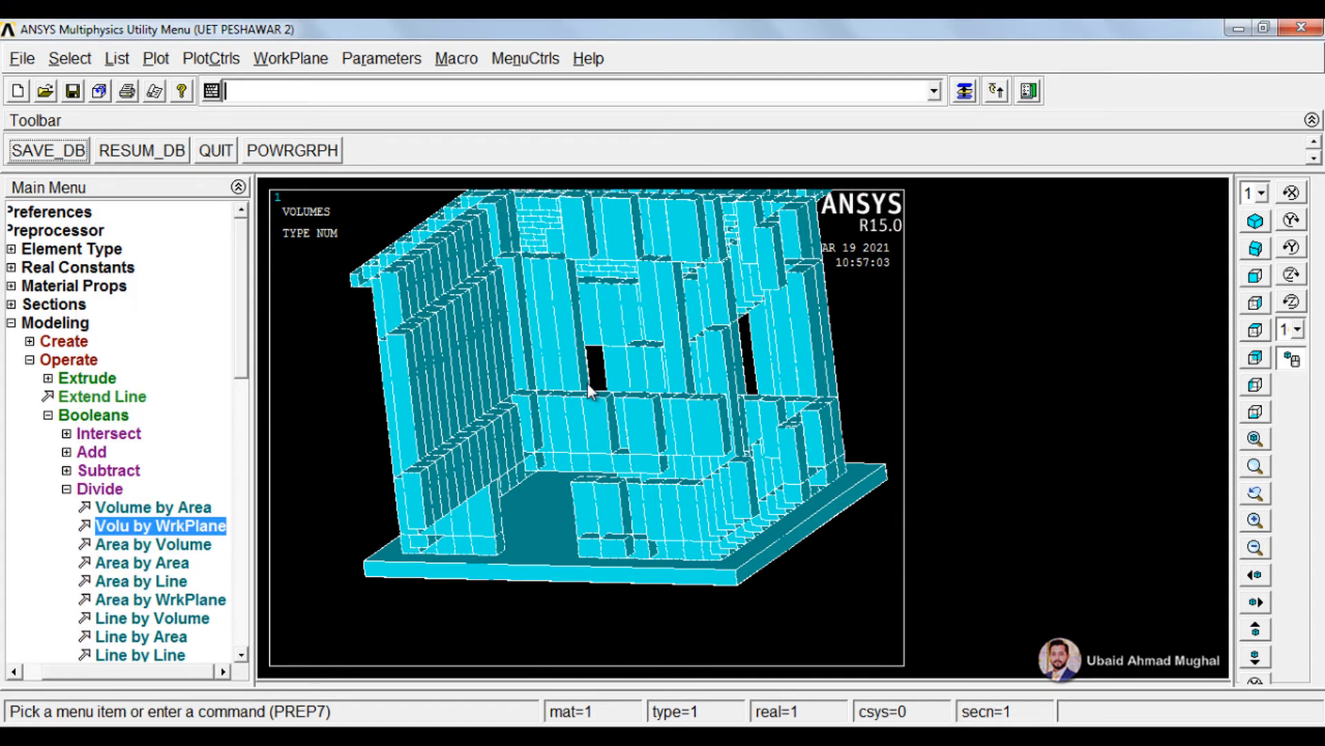
# Offset the working plane by 0,0,0.228 to the second height level and divide all volumes there
pyautogui.scroll(2, 610, 387)
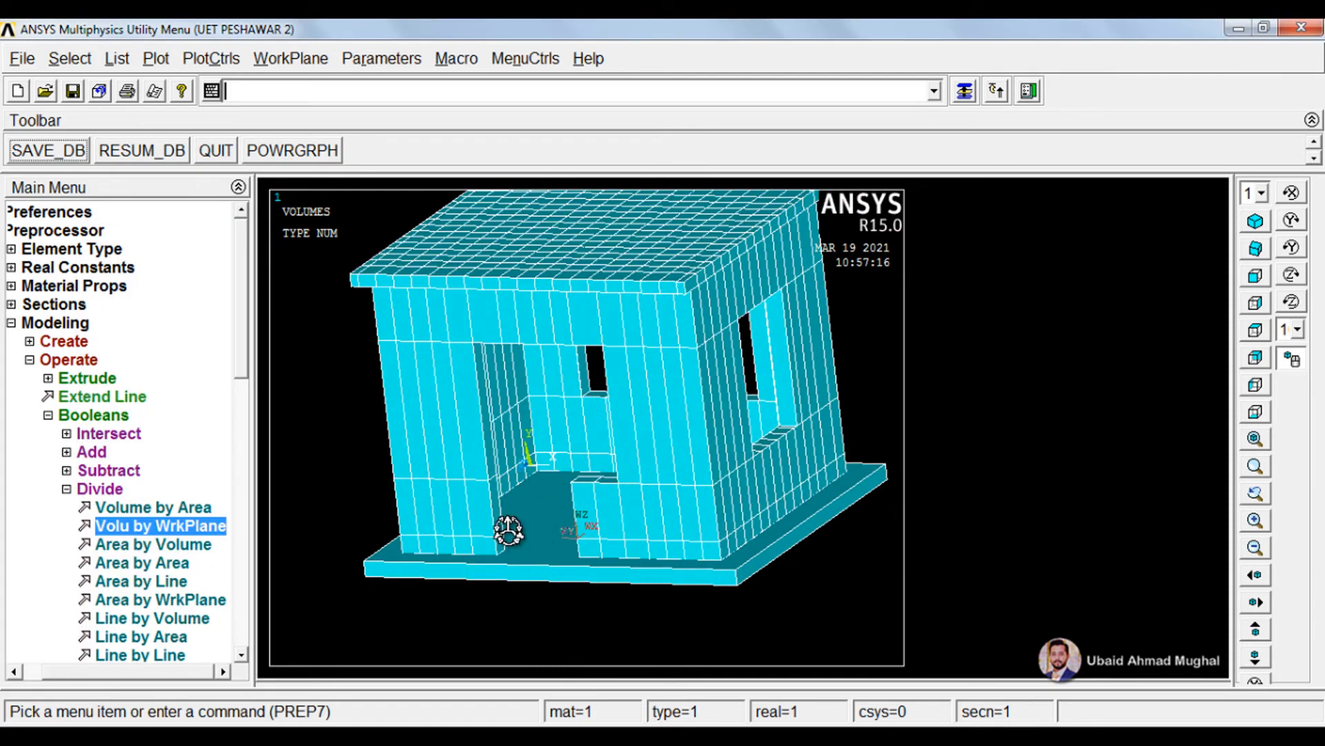
pyautogui.click(304, 58)
pyautogui.click(356, 162)
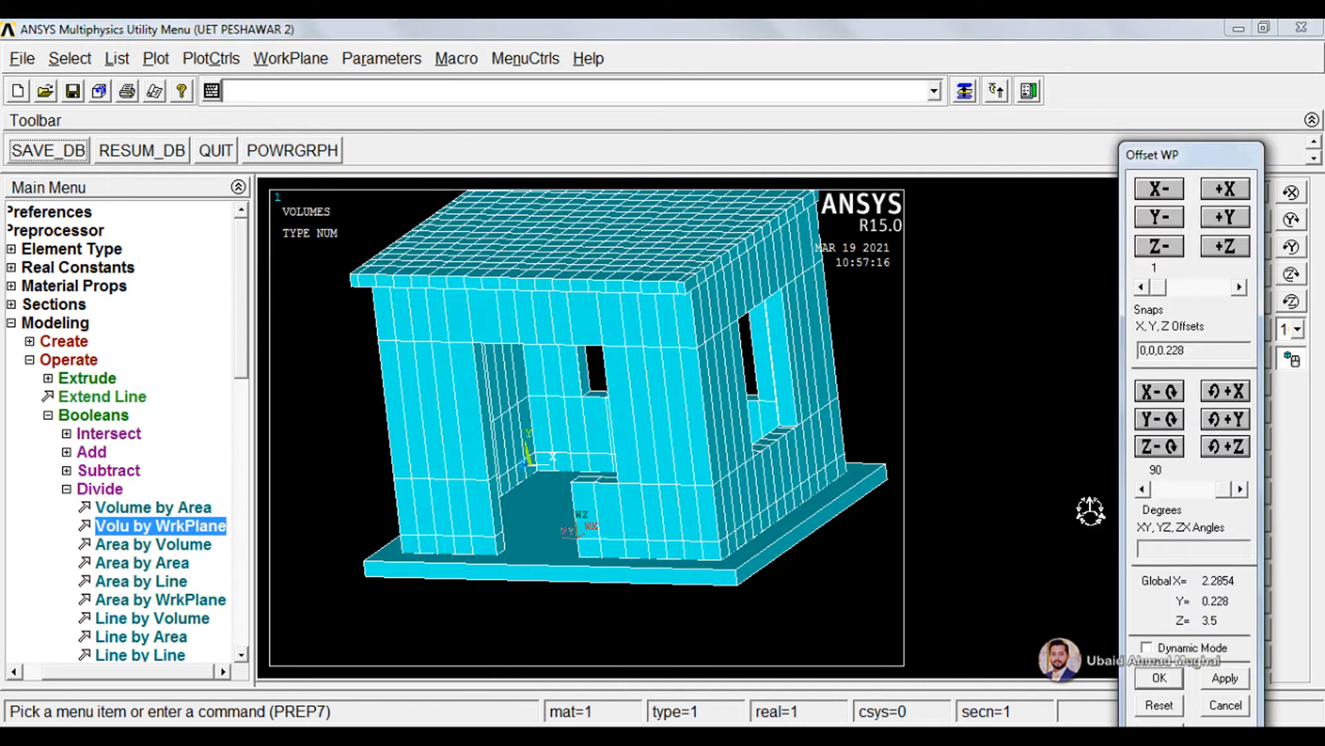
pyautogui.click(1160, 678)
pyautogui.click(207, 524)
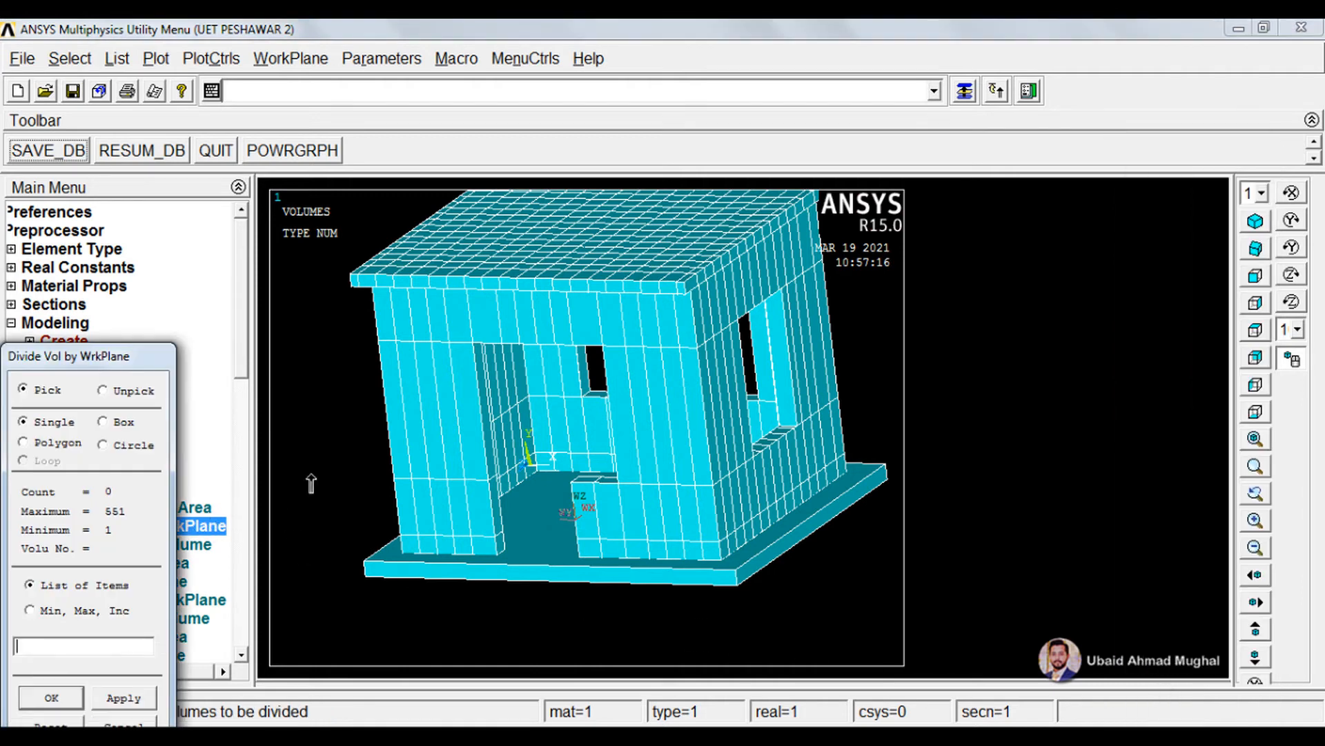
pyautogui.click(89, 638)
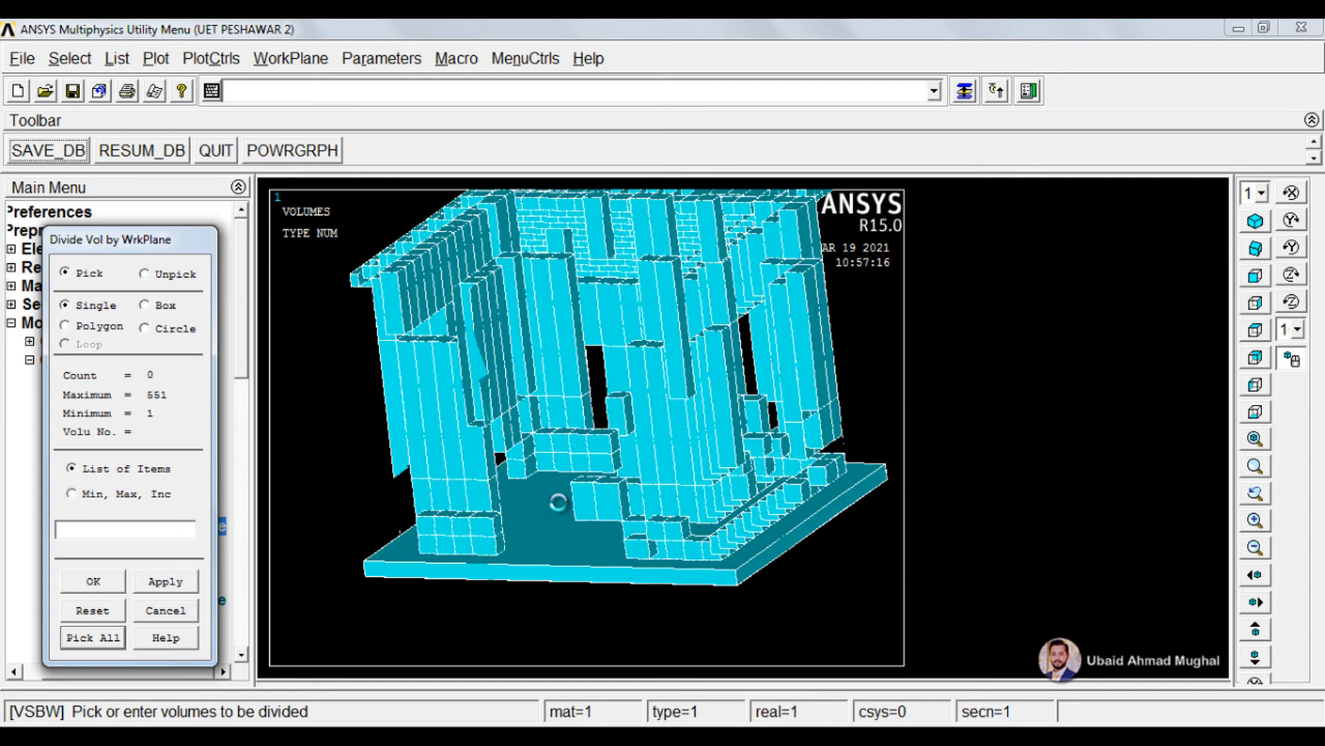
# Raise the working plane by another 0,0,0.228 to the third height level and divide all volumes with it
pyautogui.scroll(3, 636, 364)
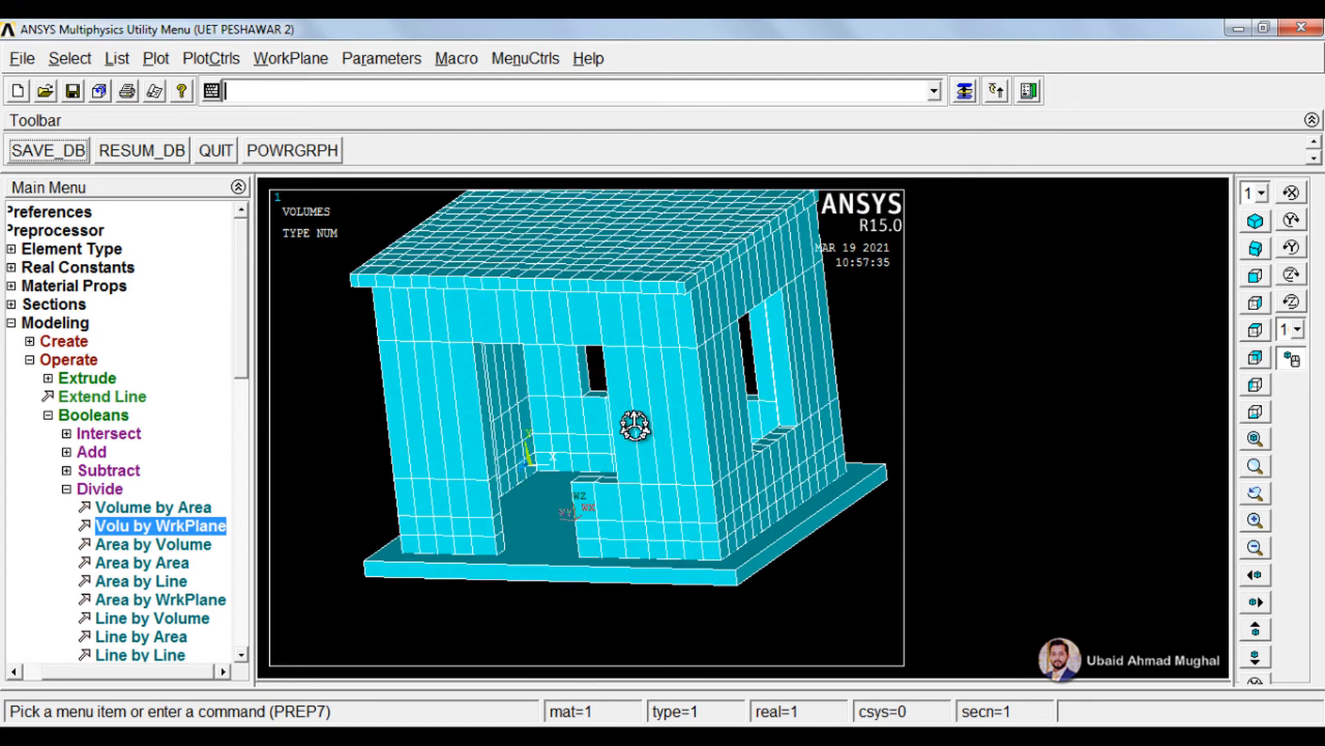
pyautogui.scroll(3, 582, 526)
pyautogui.keyDown('ctrl'); pyautogui.moveTo(601, 511); pyautogui.dragTo(601, 449); pyautogui.keyUp('ctrl')
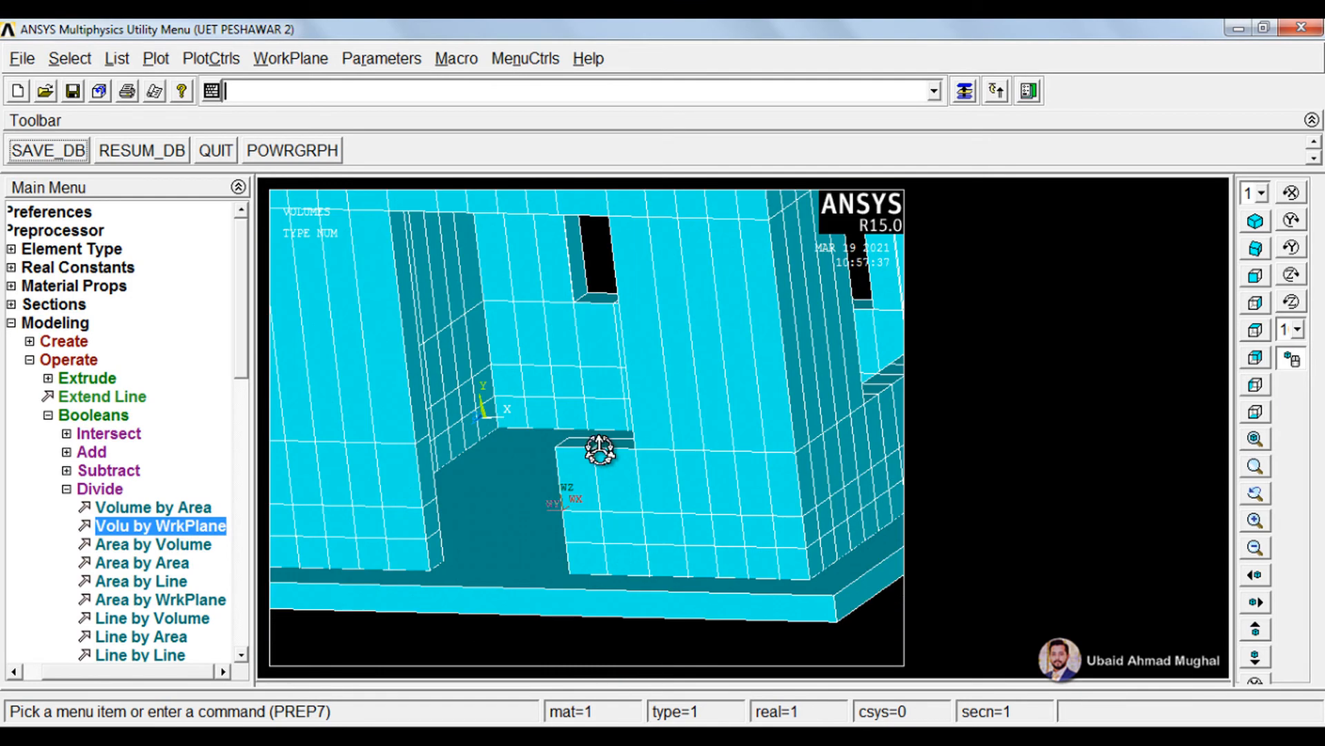
pyautogui.click(307, 61)
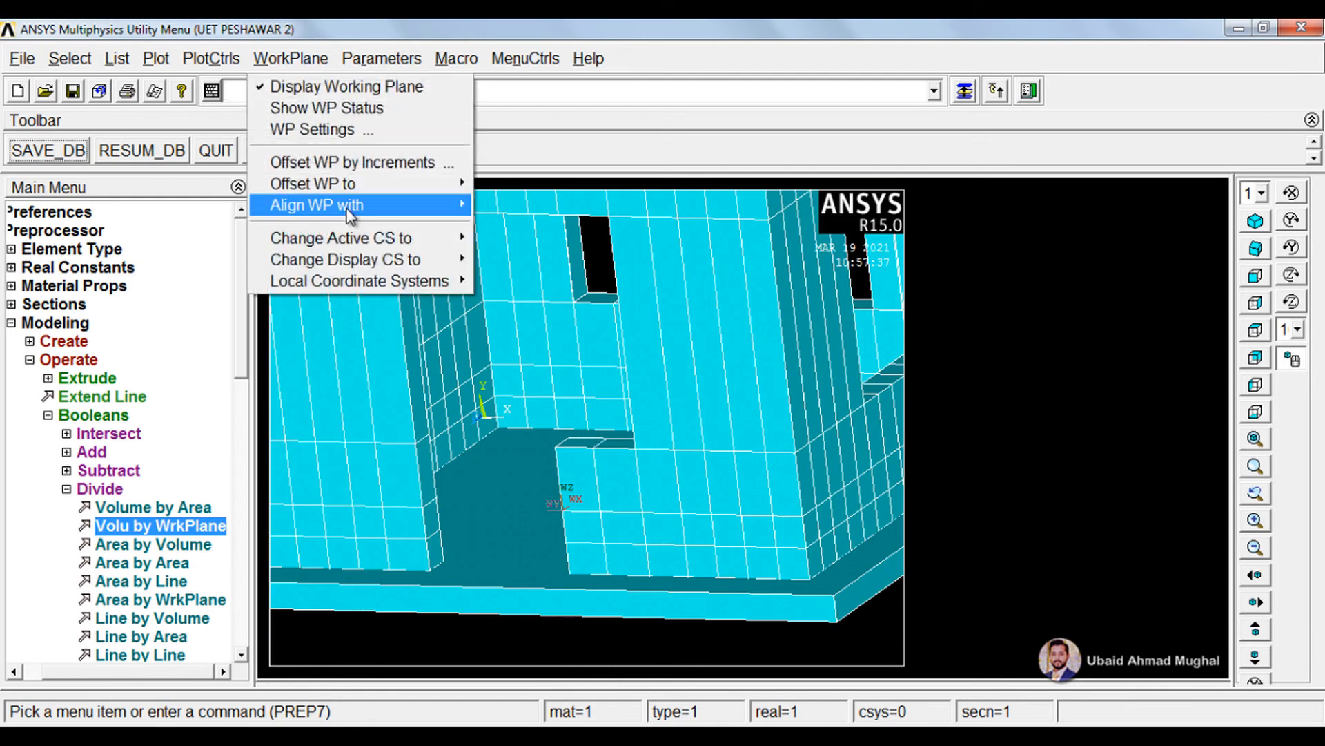
pyautogui.click(373, 164)
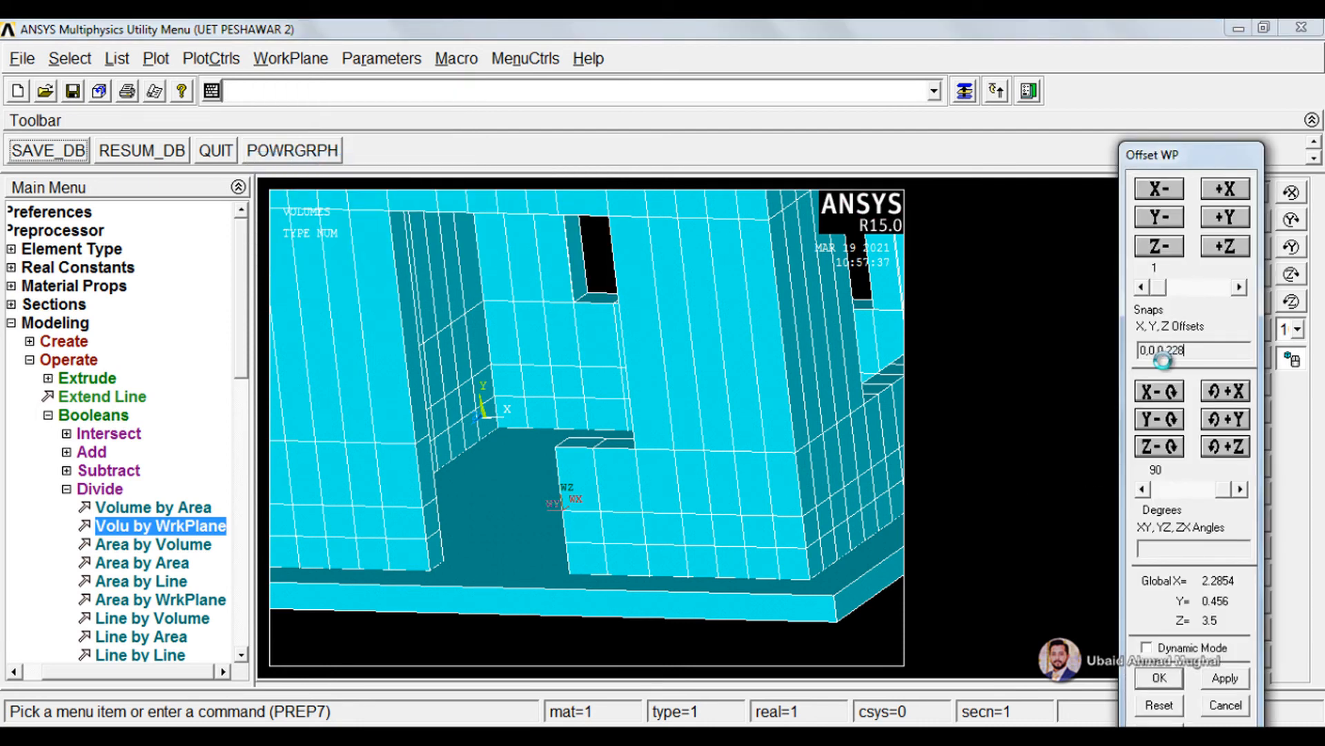
pyautogui.click(1159, 678)
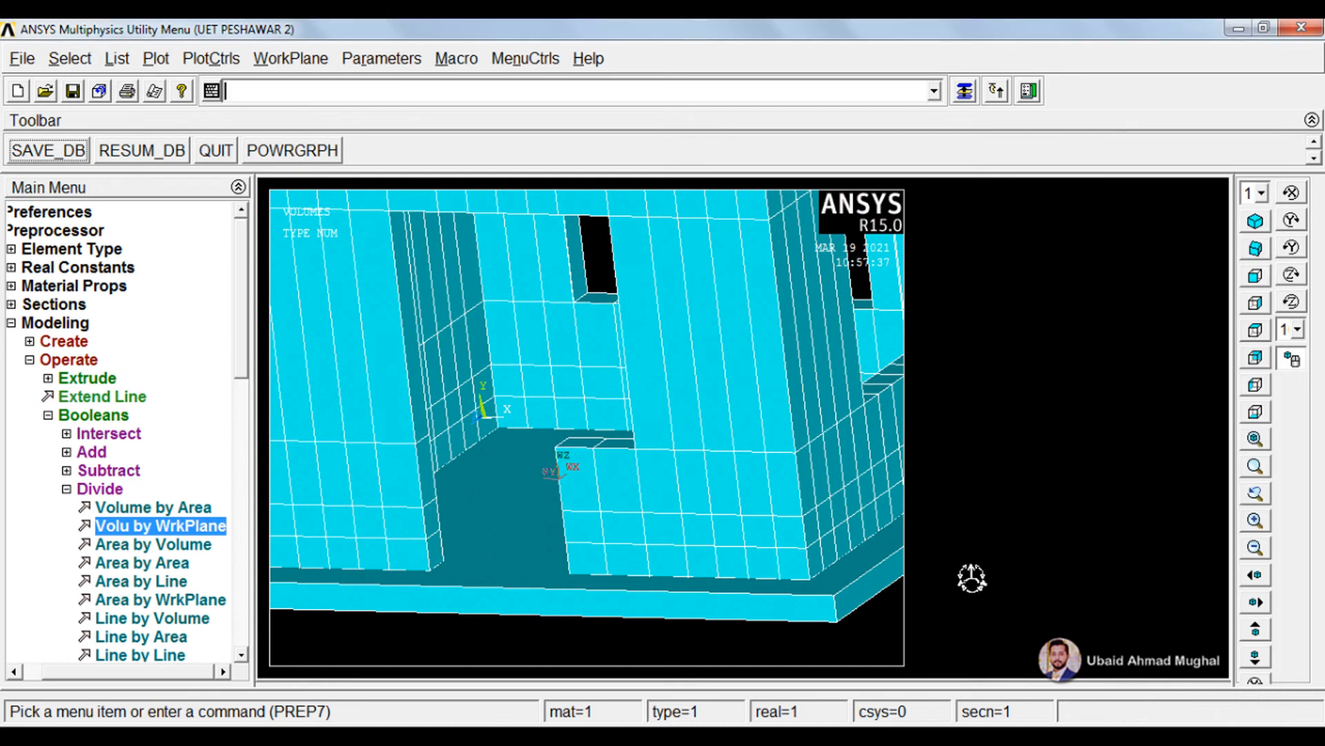
pyautogui.click(279, 59)
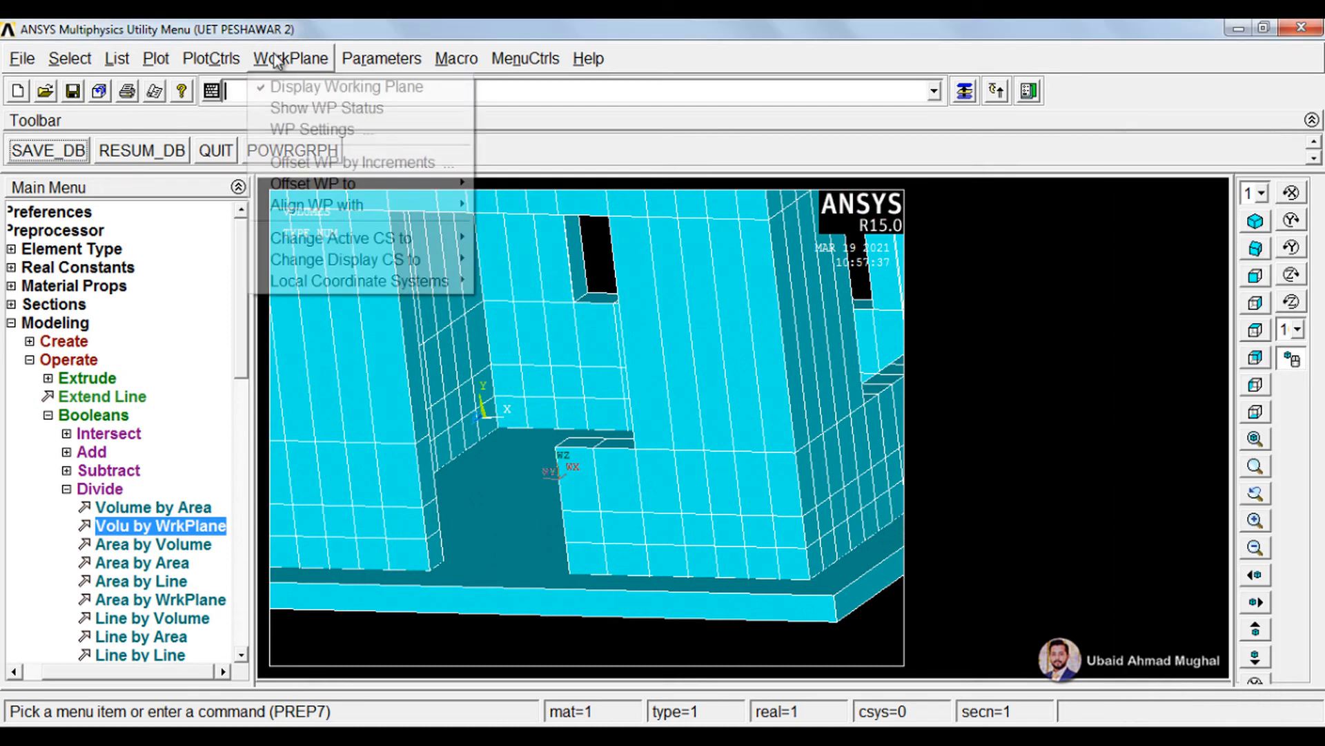
pyautogui.click(156, 531)
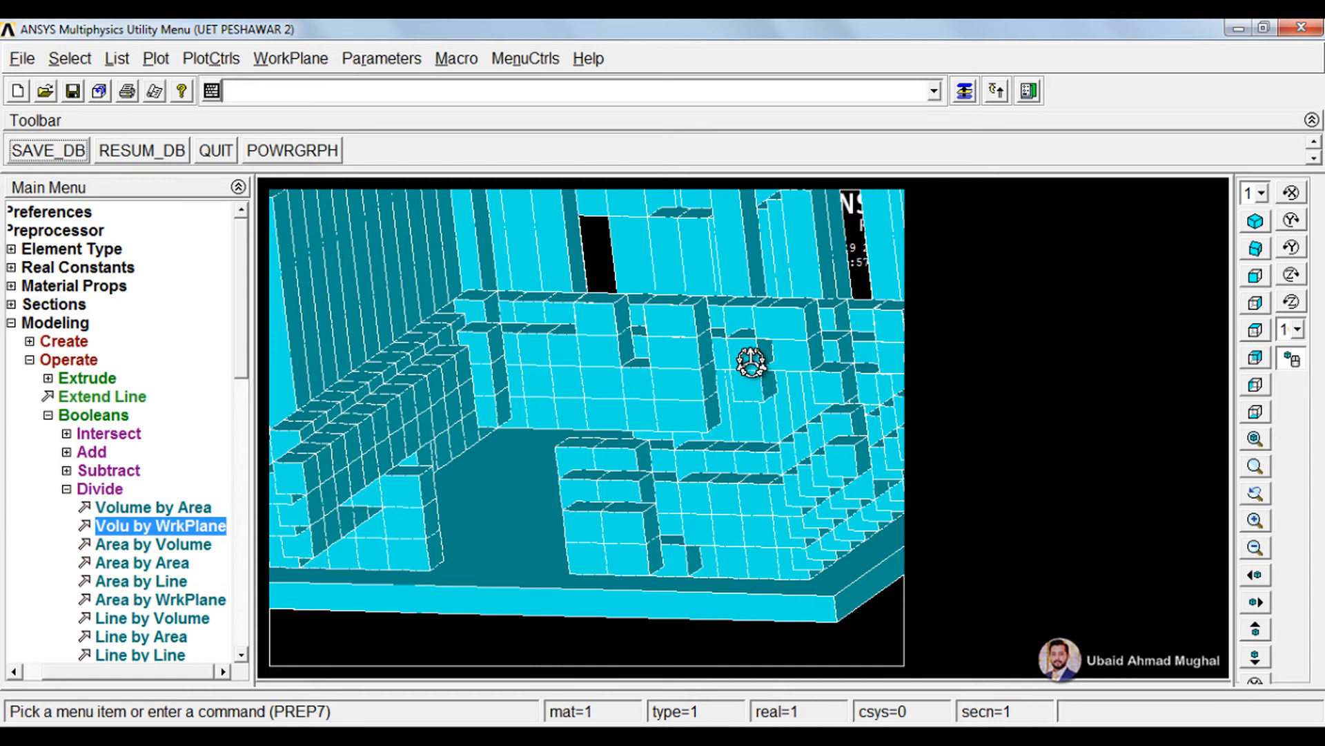
# Measure the keypoint distance from the low wall's top level up to the doorway's head level on the front wall
pyautogui.moveTo(751, 362); pyautogui.dragTo(713, 352)
pyautogui.scroll(-2, 715, 354)
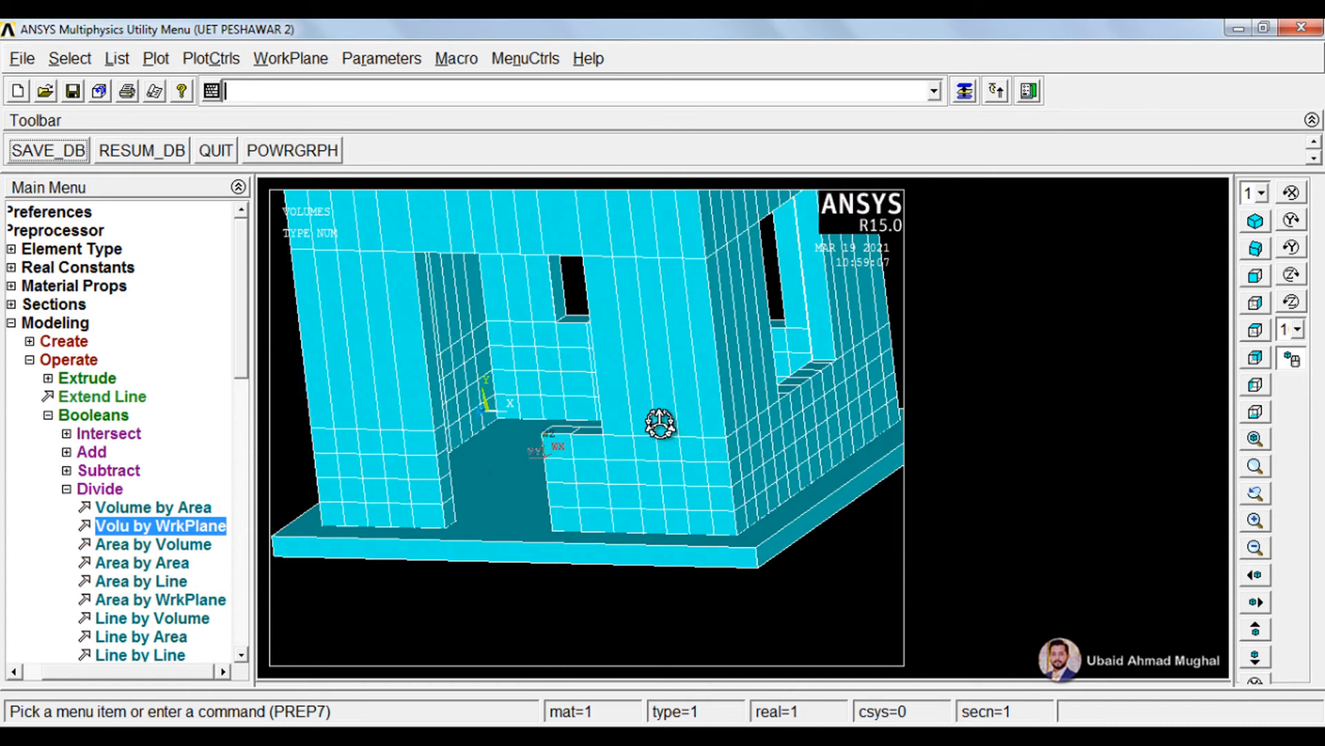
pyautogui.moveTo(634, 361); pyautogui.dragTo(660, 433)
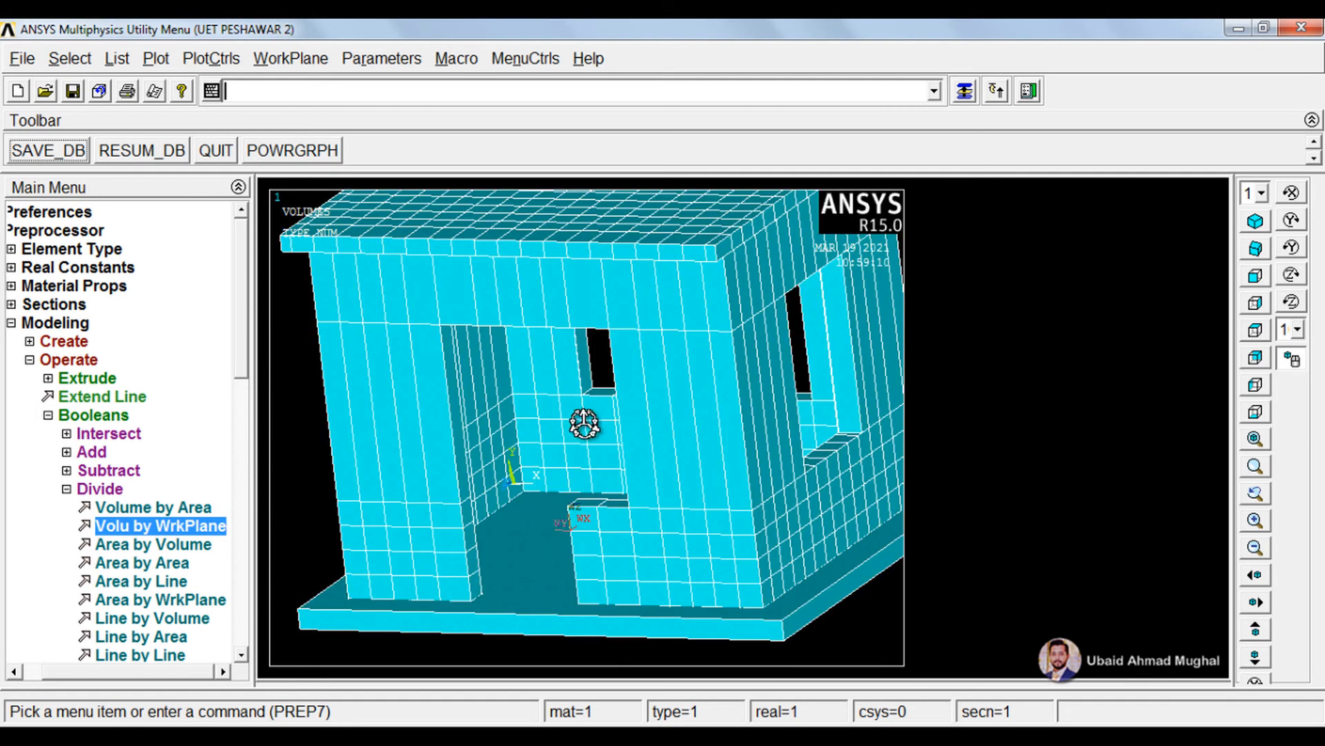
pyautogui.click(67, 489)
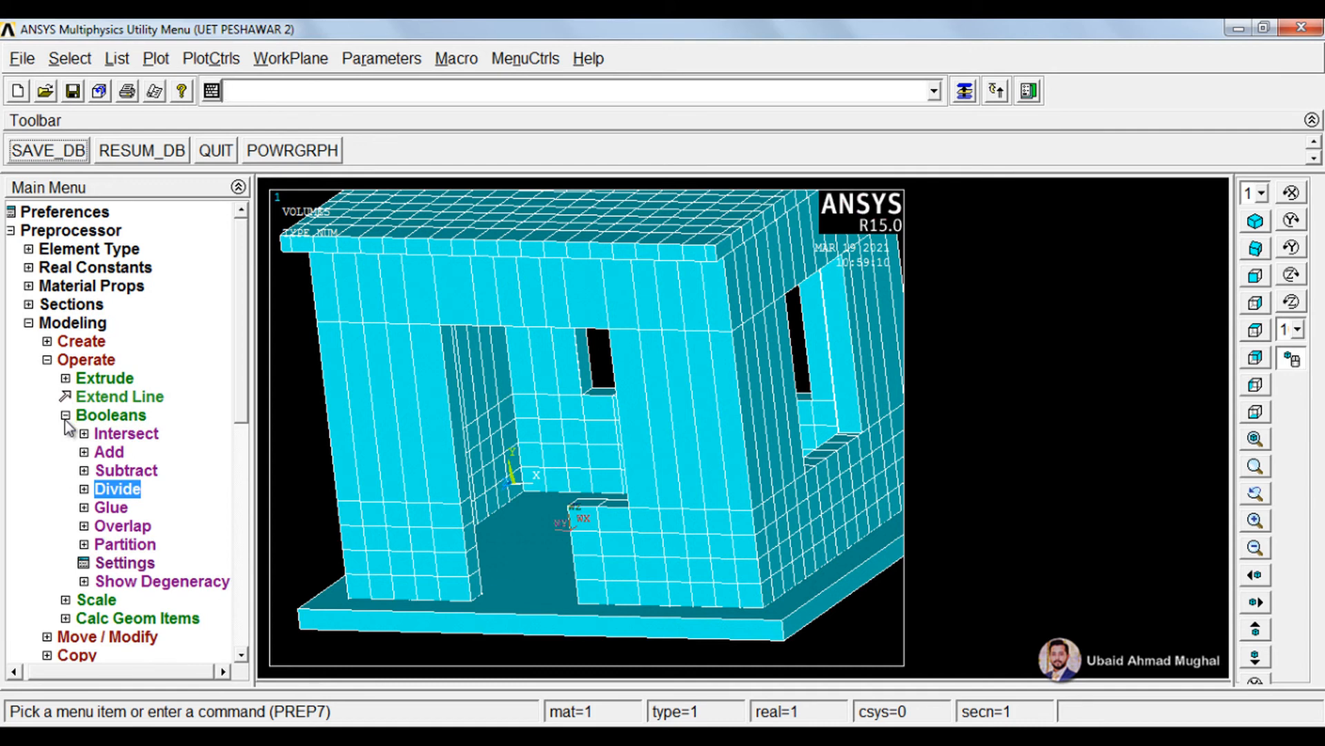
pyautogui.click(47, 359)
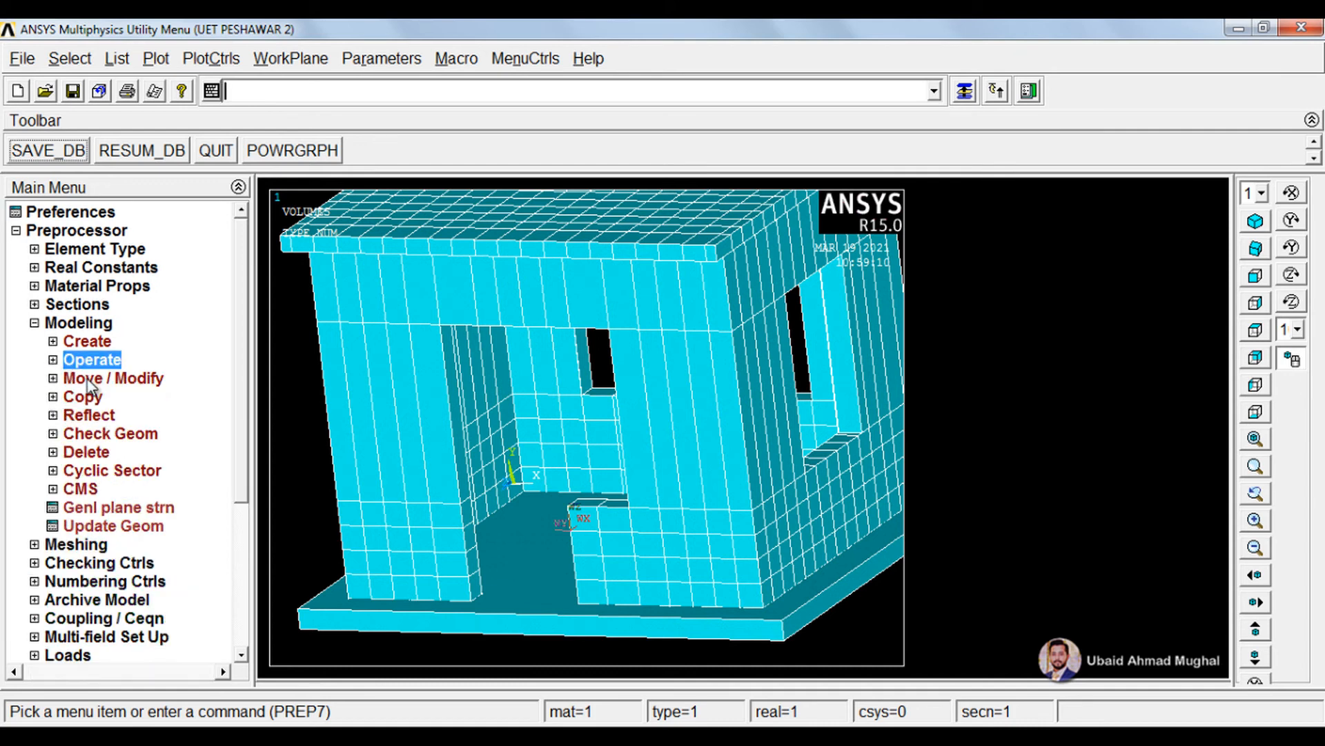
pyautogui.click(102, 433)
pyautogui.click(147, 489)
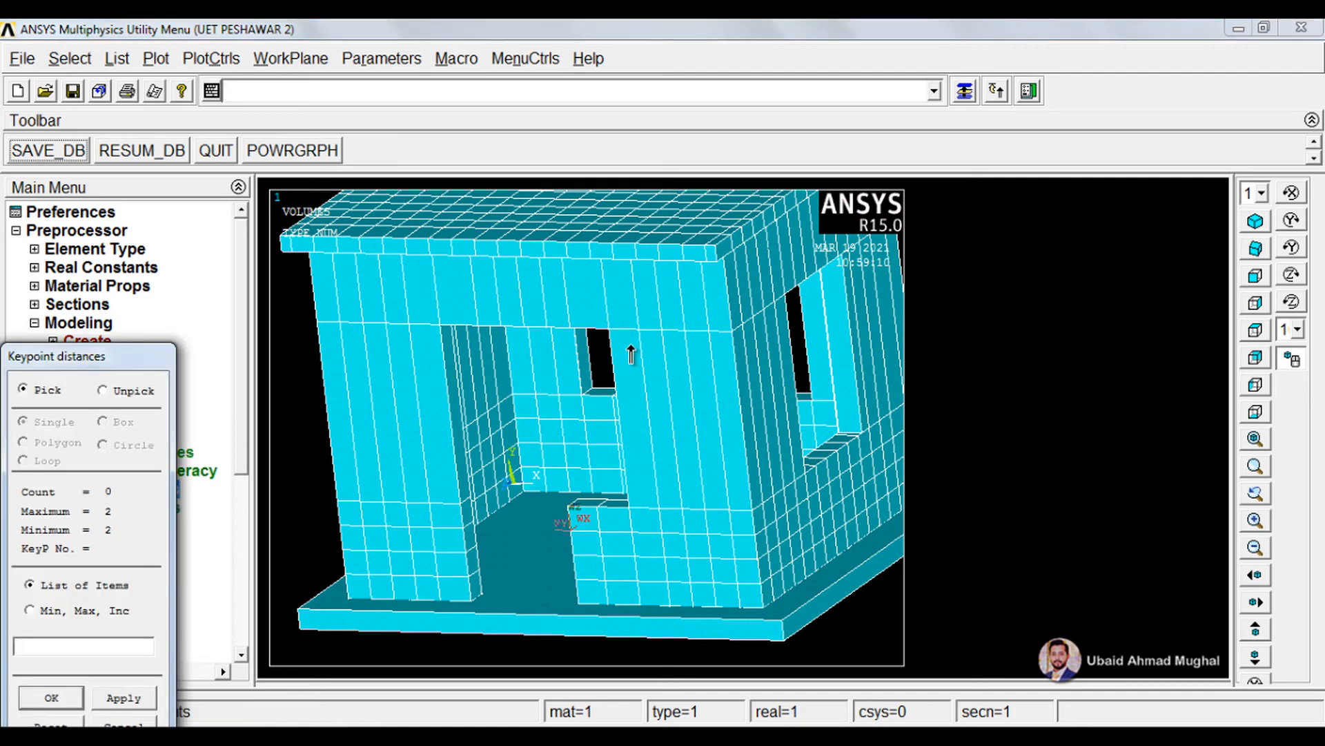
pyautogui.click(629, 508)
pyautogui.click(612, 330)
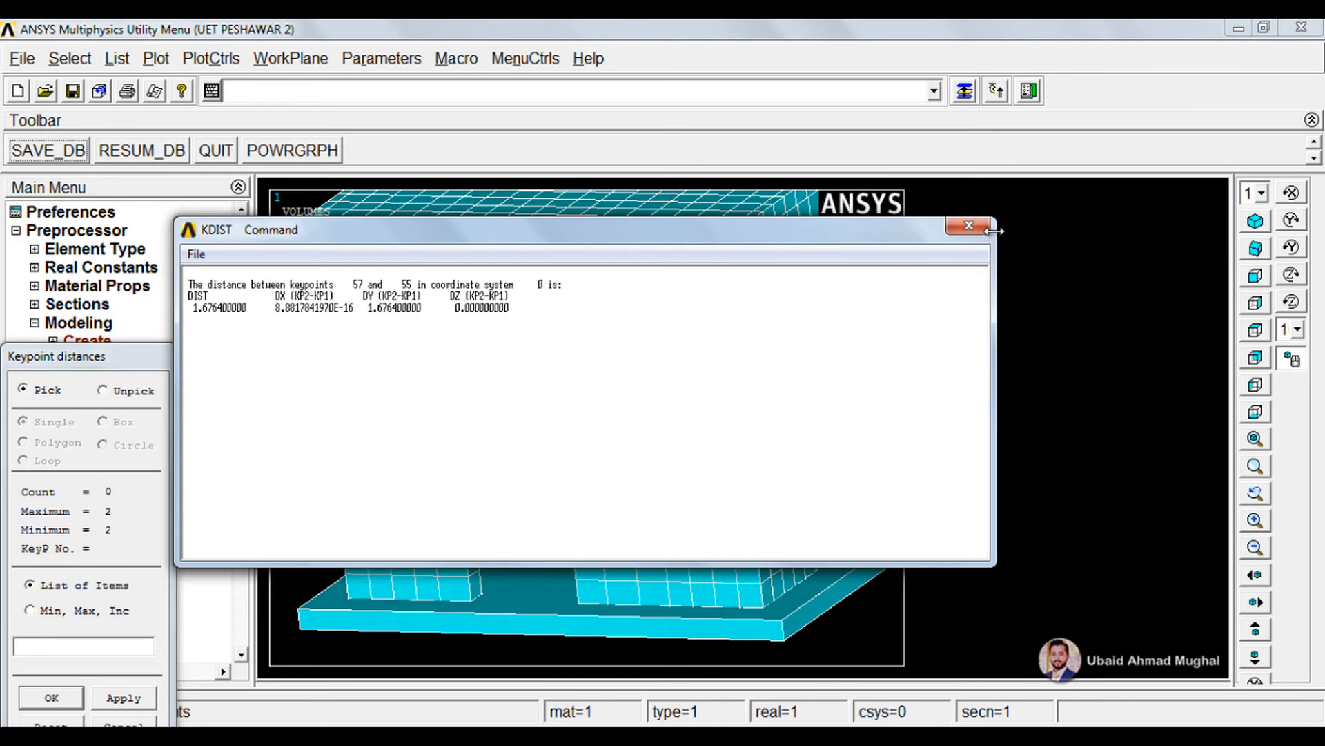
pyautogui.click(968, 225)
# Switch to Calculator, divide 1.6764 by 0.228, and close it
pyautogui.click(18, 736)
pyautogui.click(138, 441)
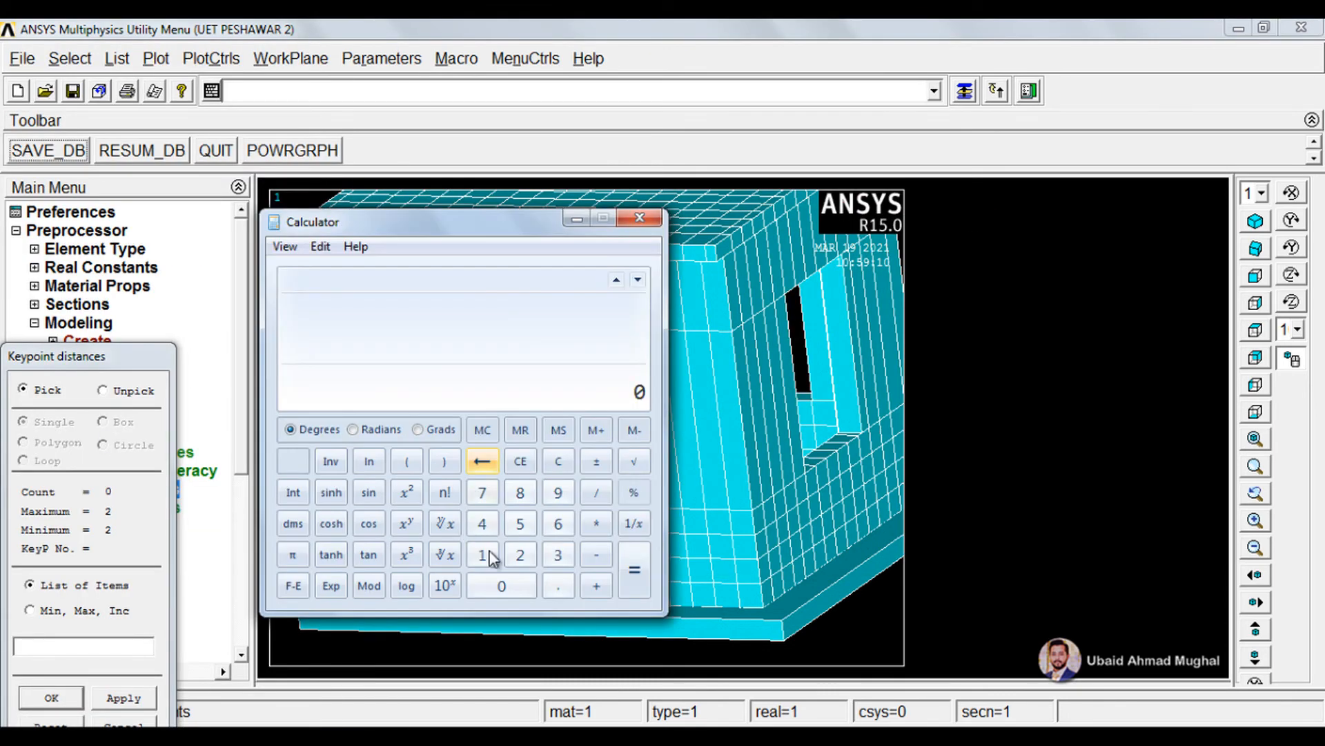
pyautogui.click(554, 586)
pyautogui.click(558, 523)
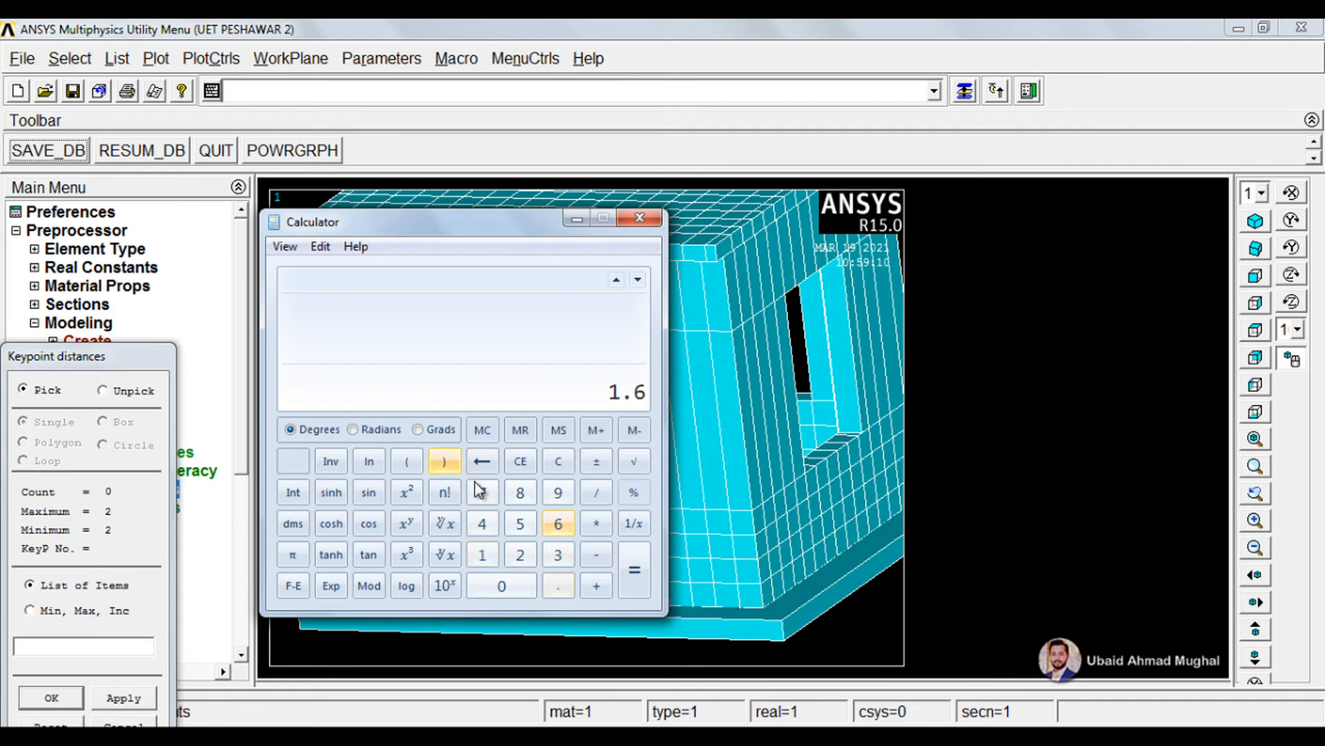
pyautogui.click(482, 492)
pyautogui.click(558, 523)
pyautogui.click(482, 524)
pyautogui.click(595, 493)
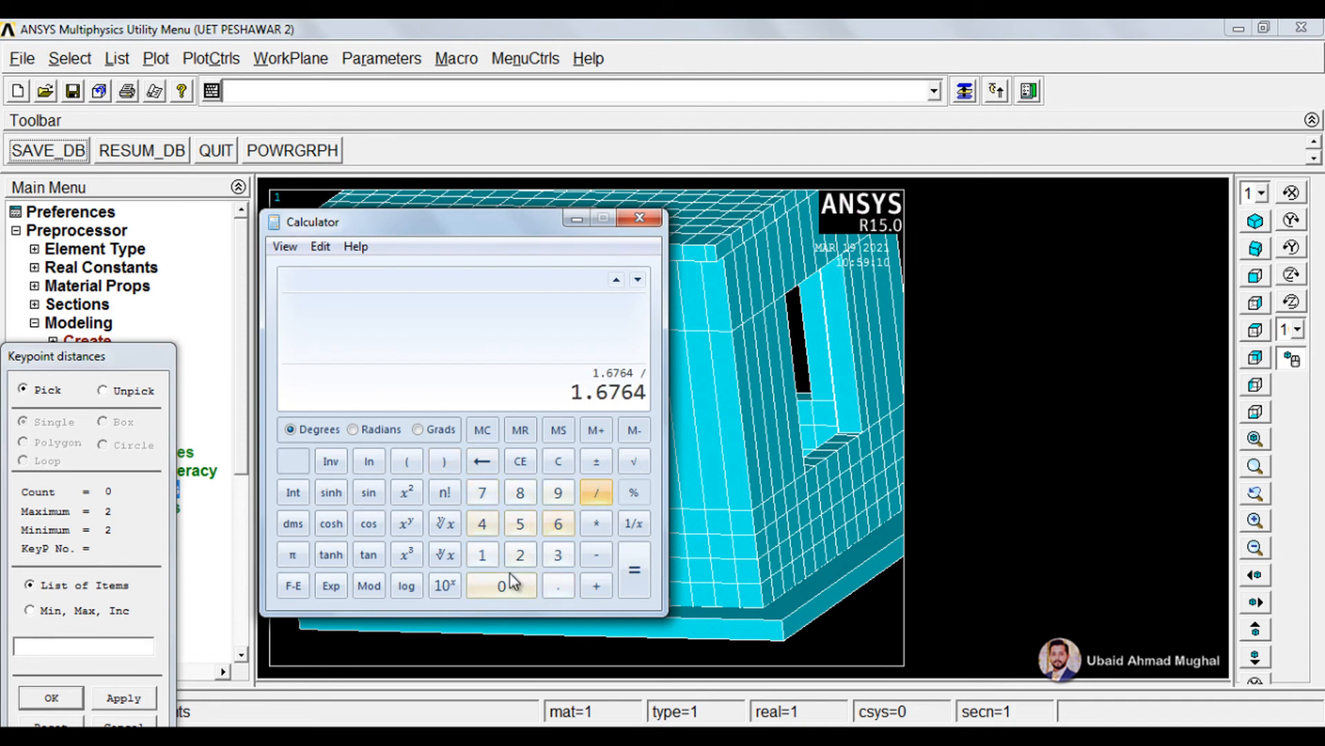
pyautogui.click(511, 582)
pyautogui.click(557, 586)
pyautogui.doubleClick(520, 555)
pyautogui.click(526, 491)
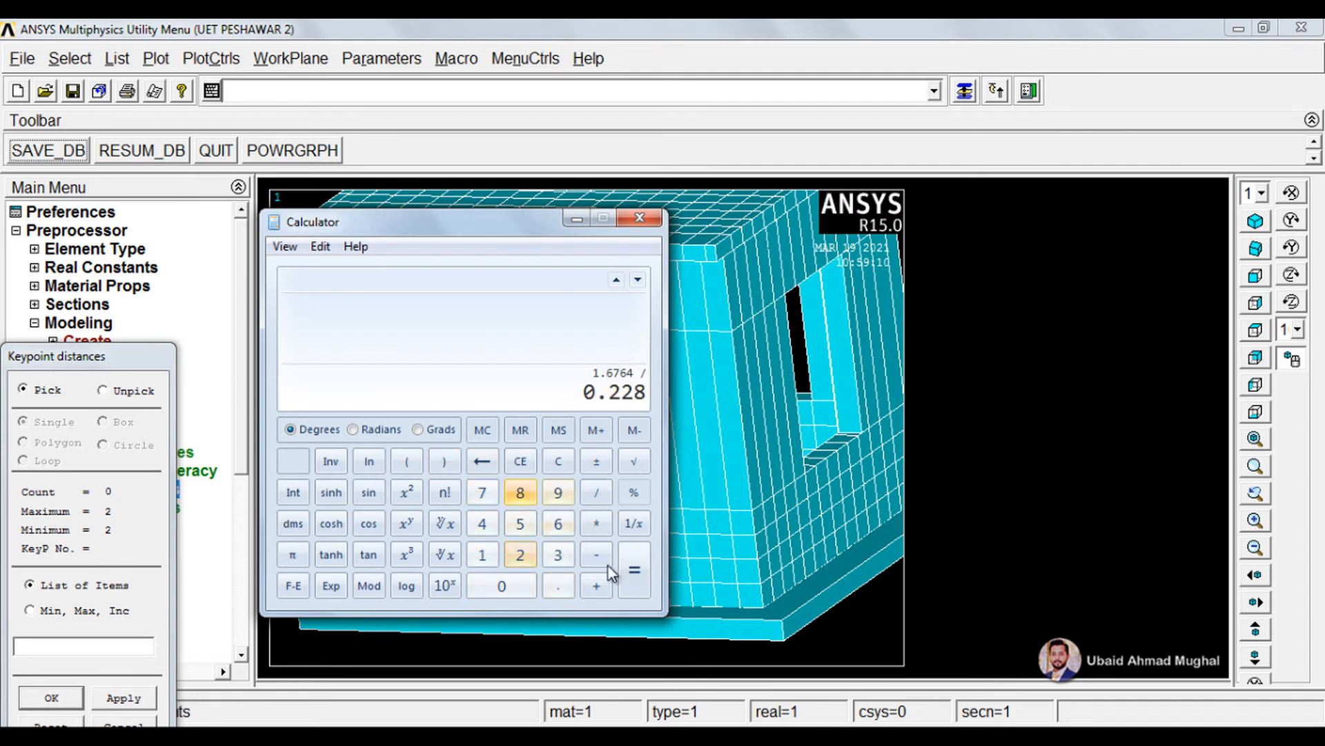
pyautogui.click(633, 577)
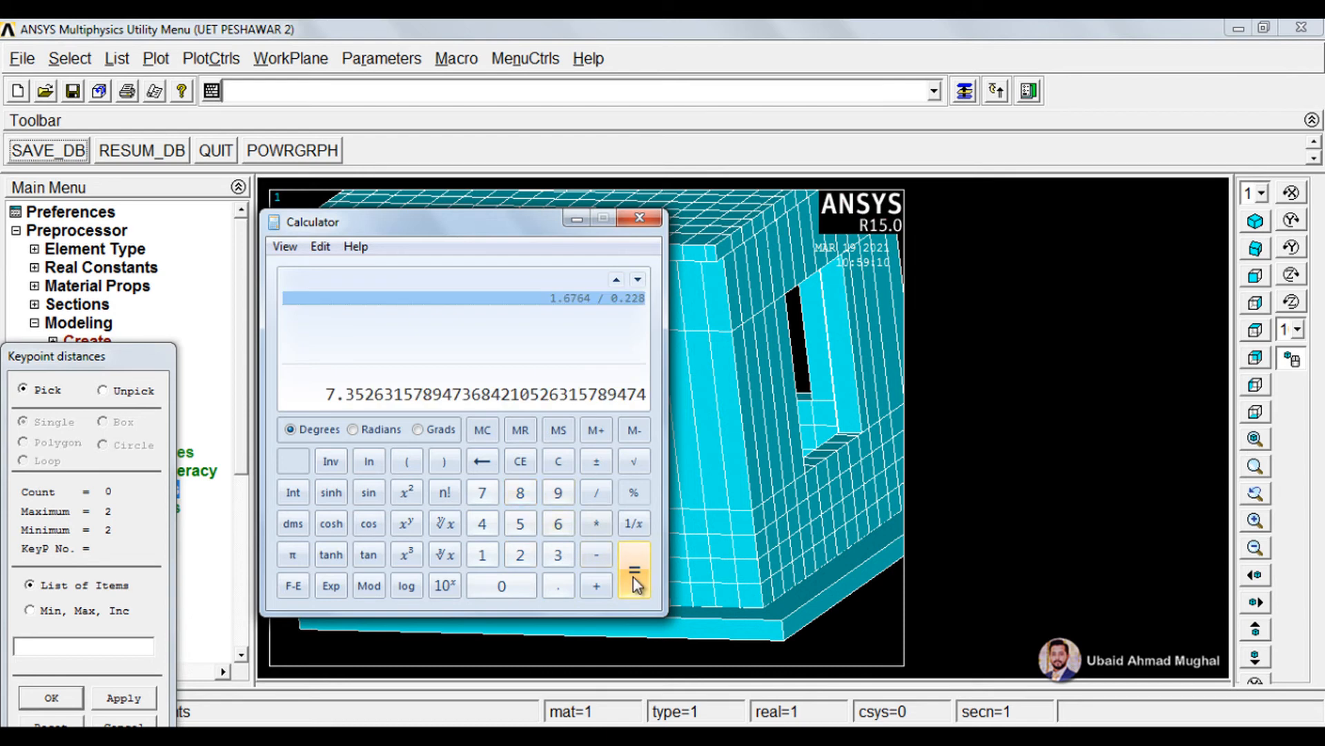
pyautogui.click(655, 222)
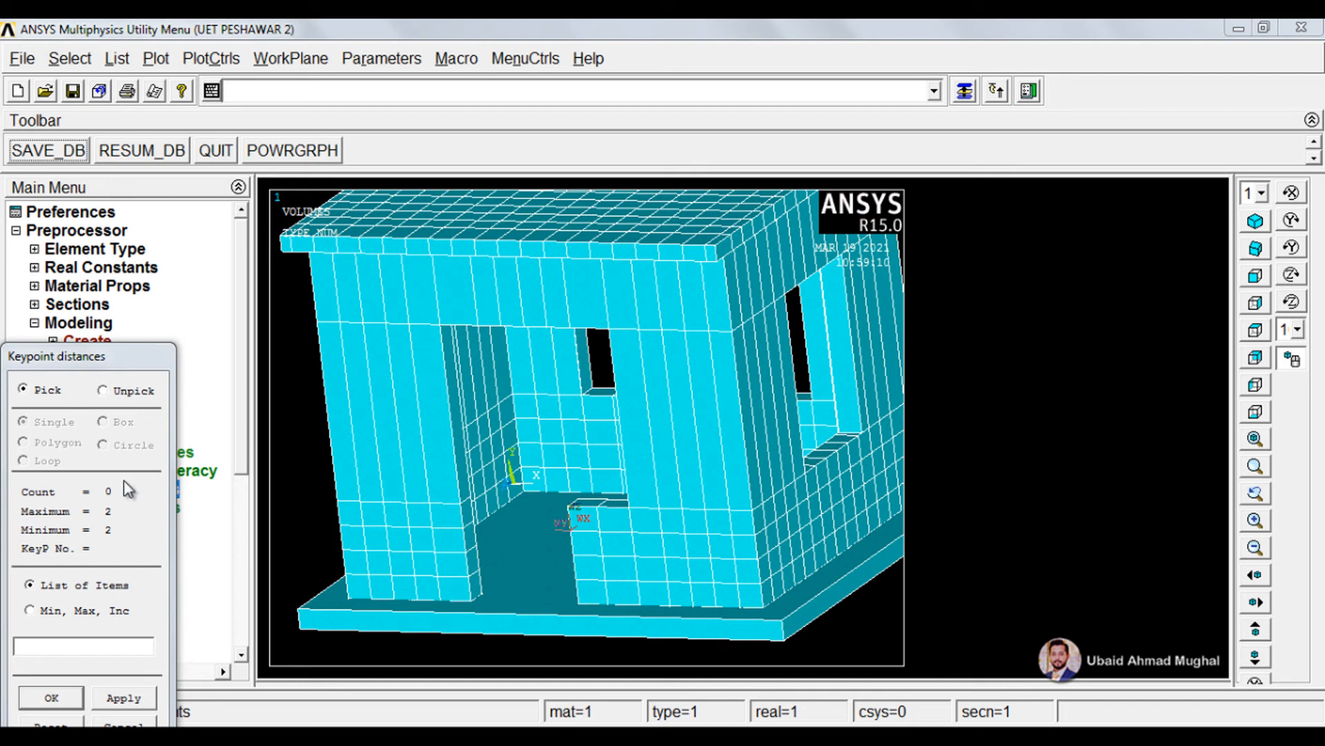
# Measure the keypoint distance from the doorway's head level down to the low wall's top level on the front wall again
pyautogui.click(128, 721)
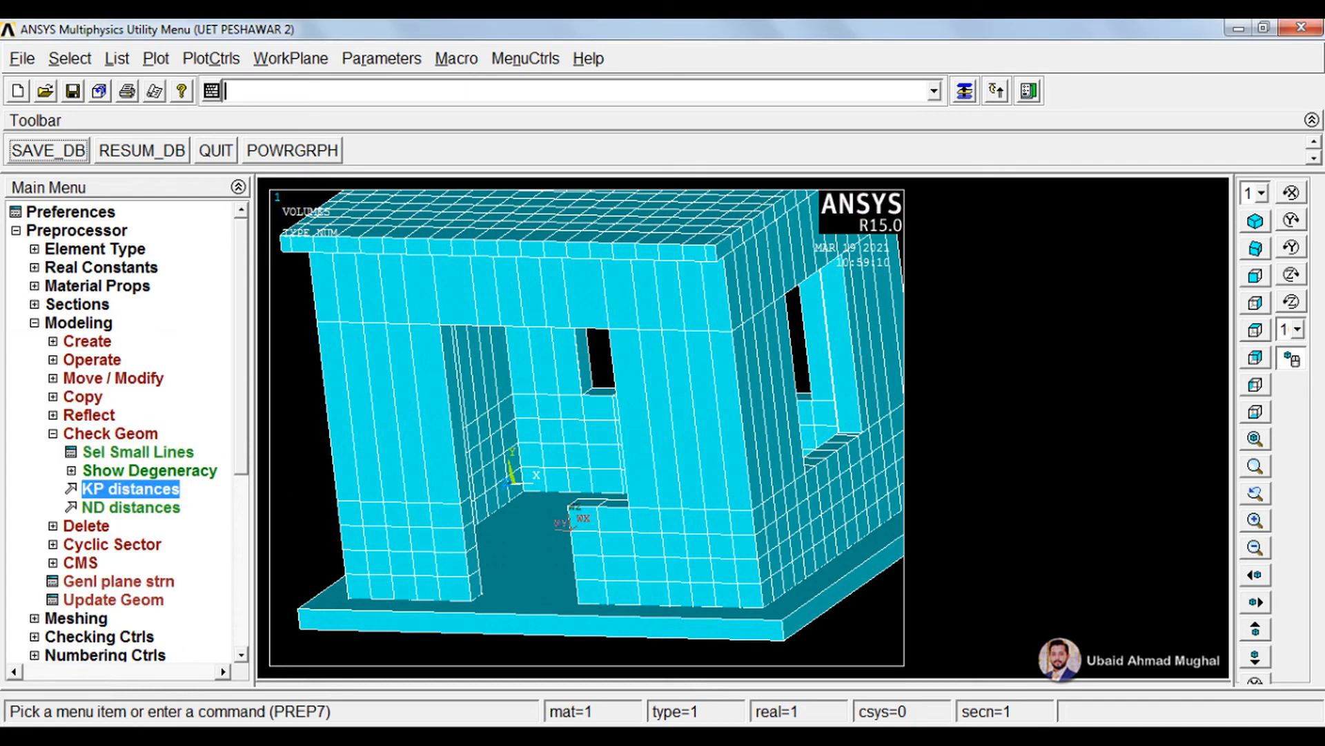
pyautogui.click(138, 489)
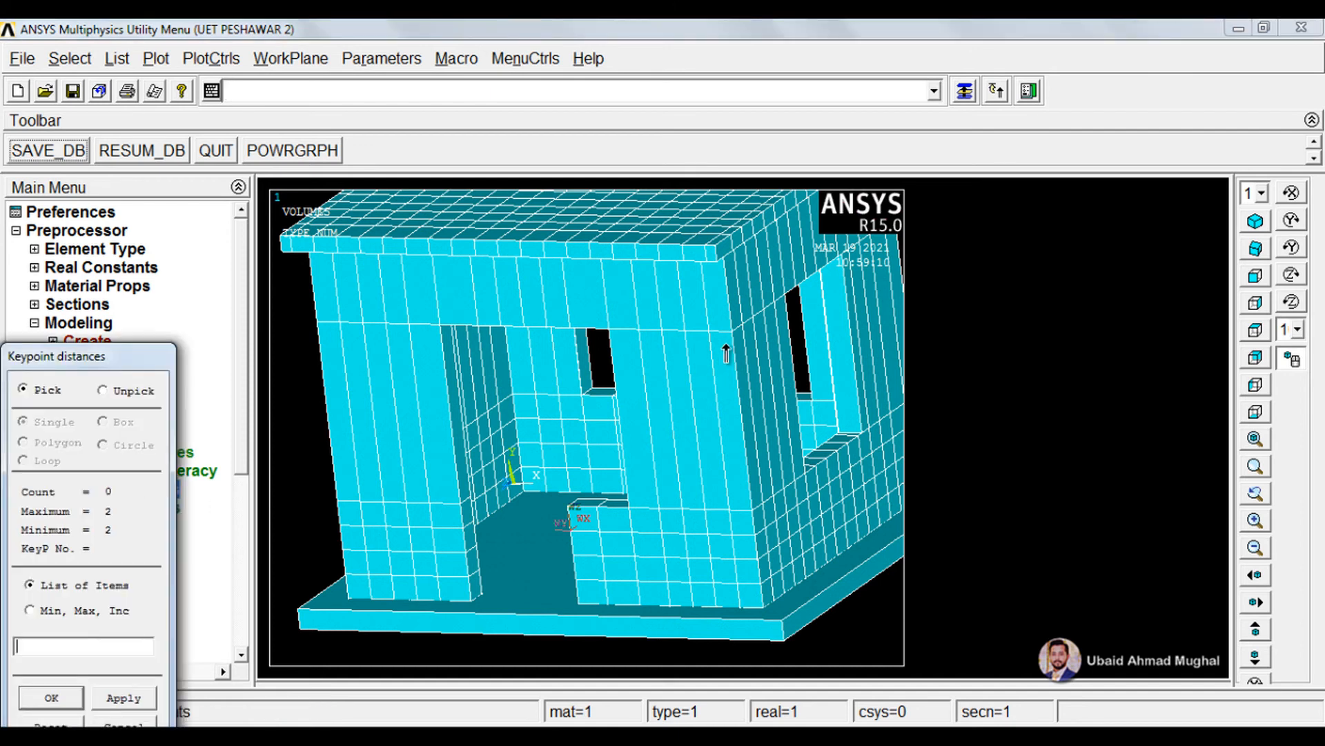
pyautogui.click(608, 329)
pyautogui.click(629, 509)
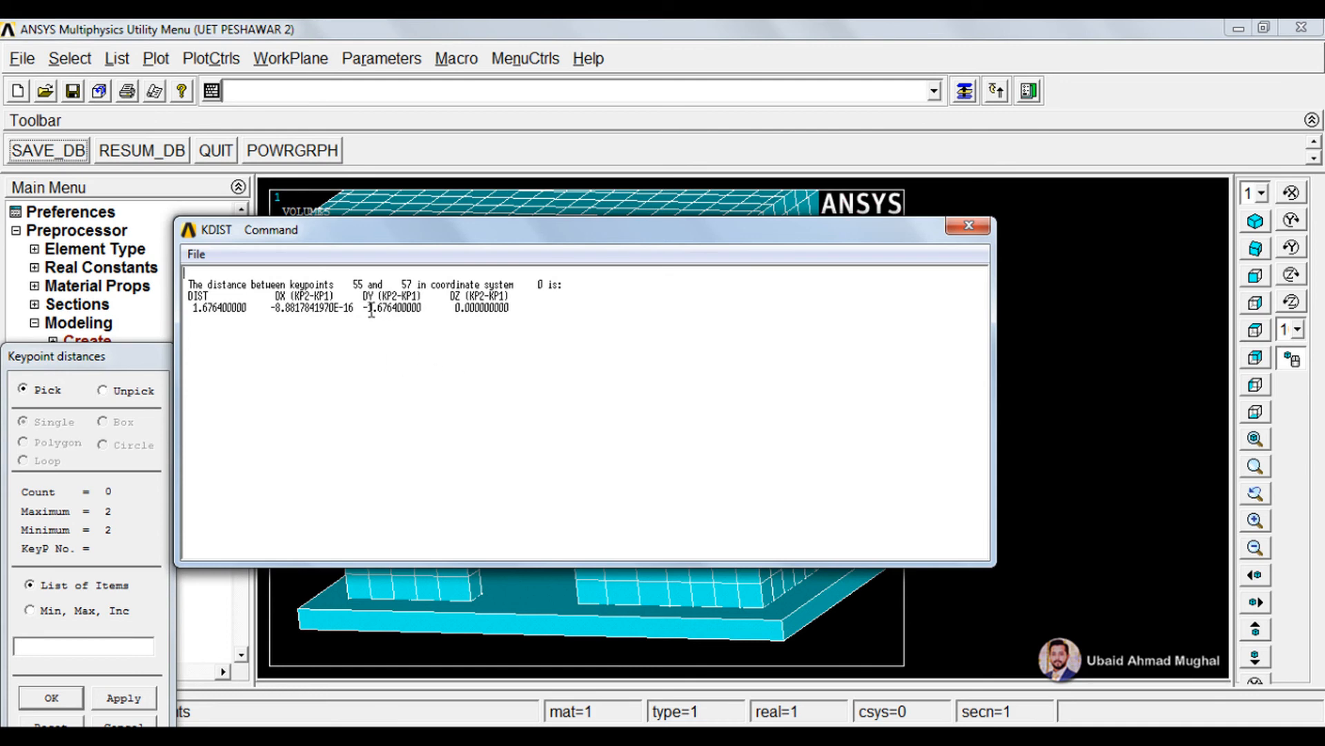
pyautogui.moveTo(371, 310); pyautogui.dragTo(419, 312)
pyautogui.click(968, 226)
# Switch to Calculator and divide the measured height 1.6764 by 0.228
pyautogui.press('super')
pyautogui.click(131, 444)
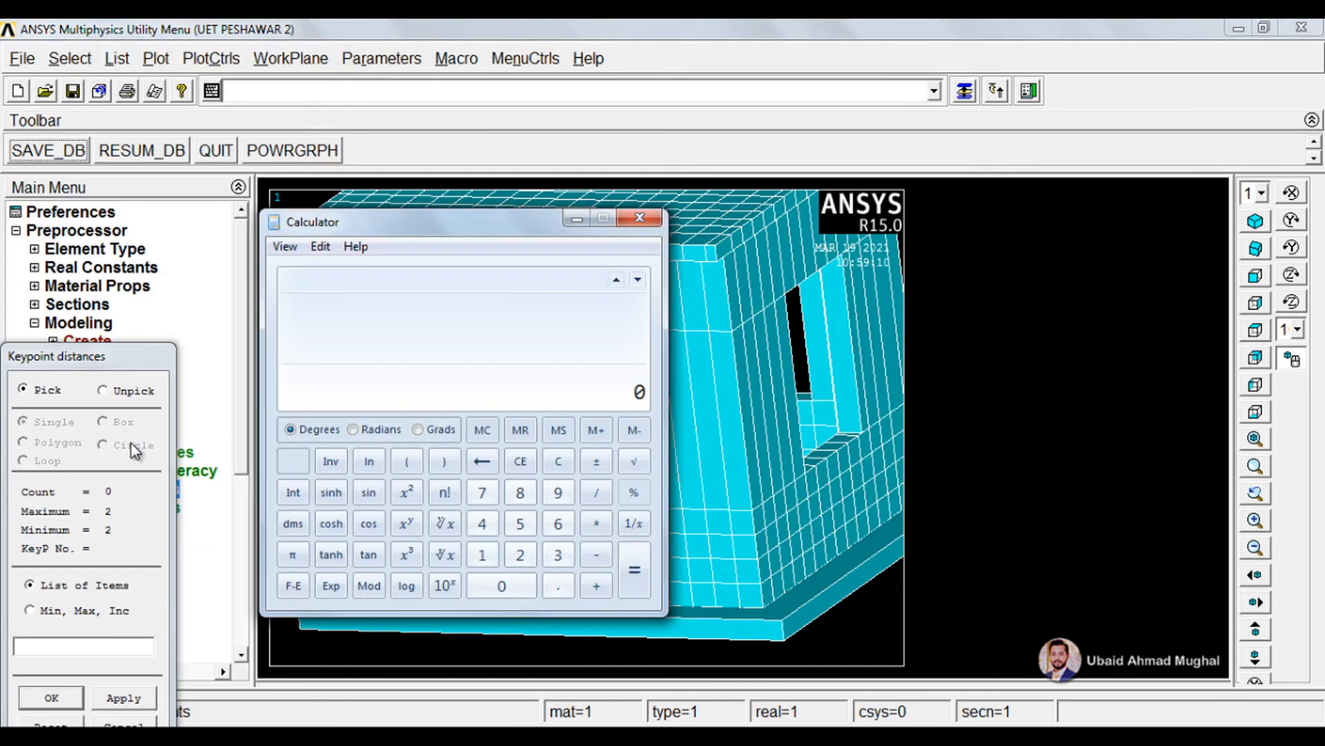
pyautogui.click(483, 558)
pyautogui.click(558, 583)
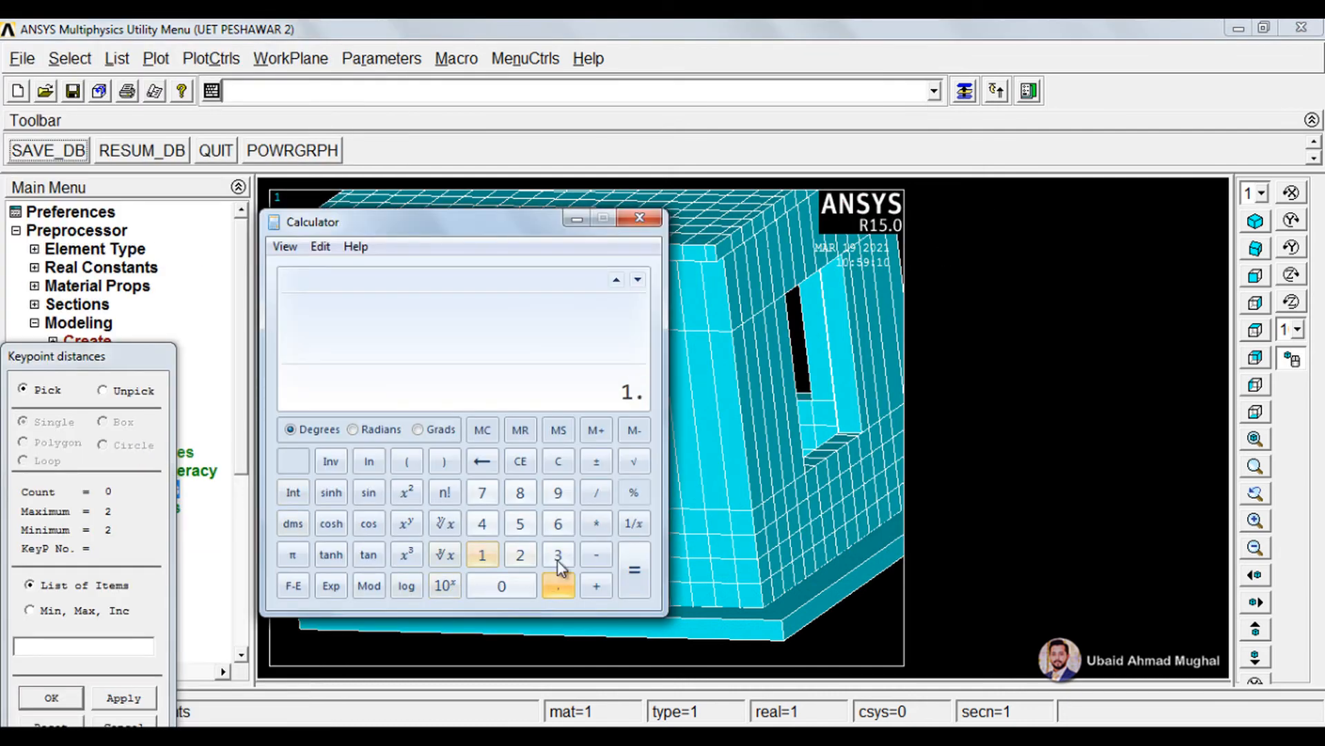
pyautogui.click(558, 525)
pyautogui.press('7')
pyautogui.press('6')
pyautogui.click(483, 524)
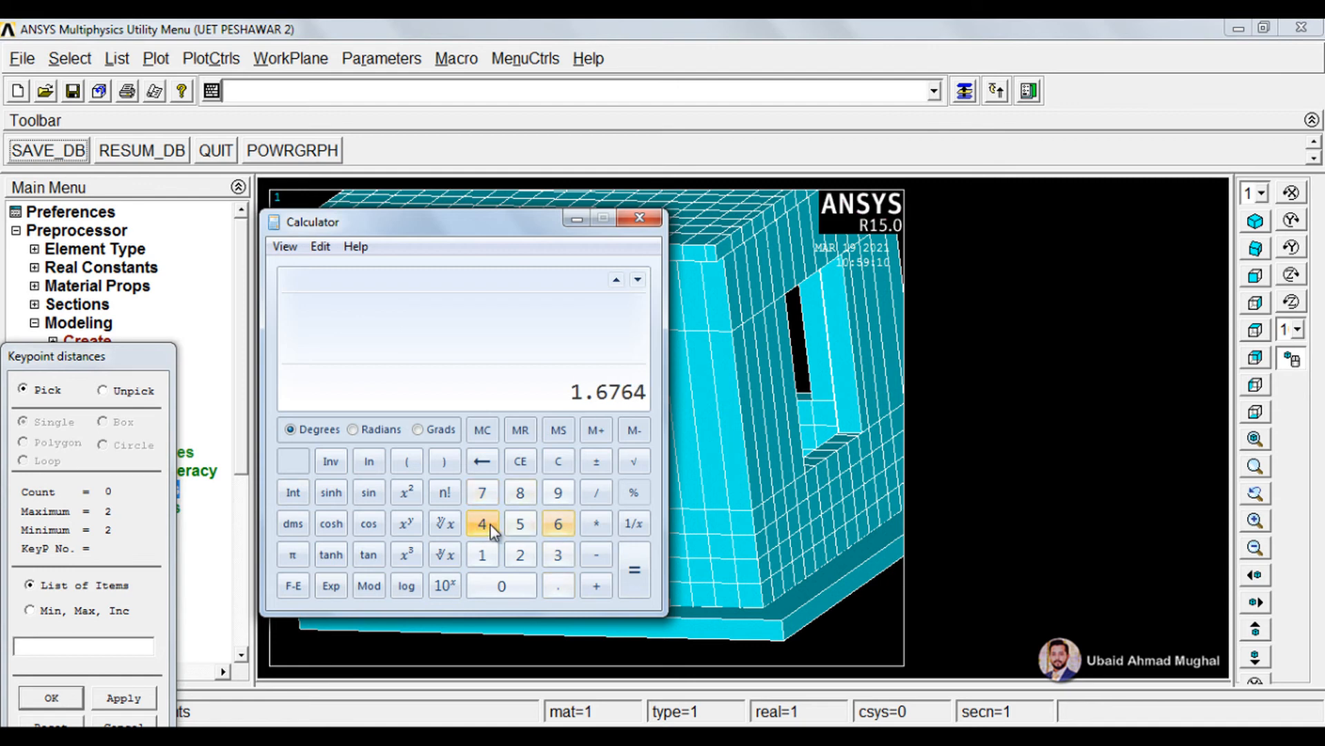
pyautogui.click(597, 493)
pyautogui.click(502, 586)
pyautogui.press('.')
pyautogui.click(520, 555)
pyautogui.click(520, 555)
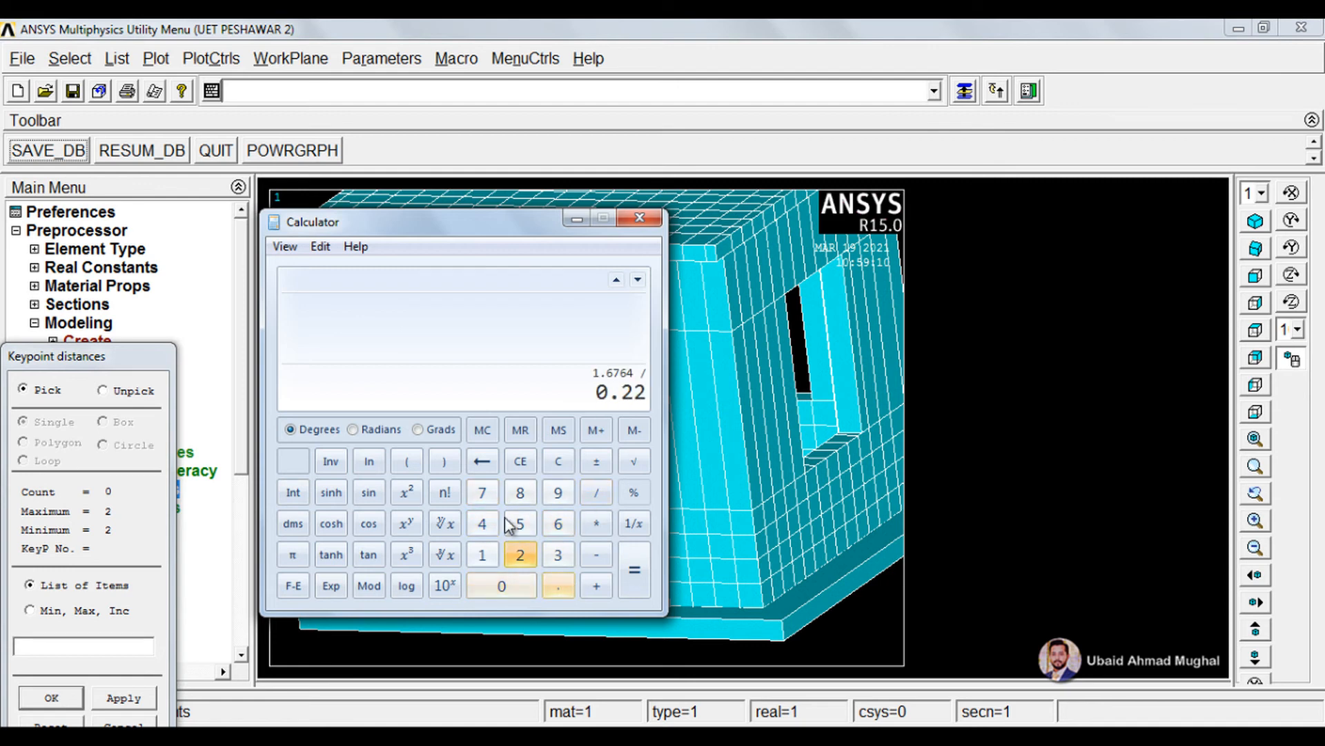
pyautogui.press('7')
pyautogui.click(482, 461)
pyautogui.click(520, 492)
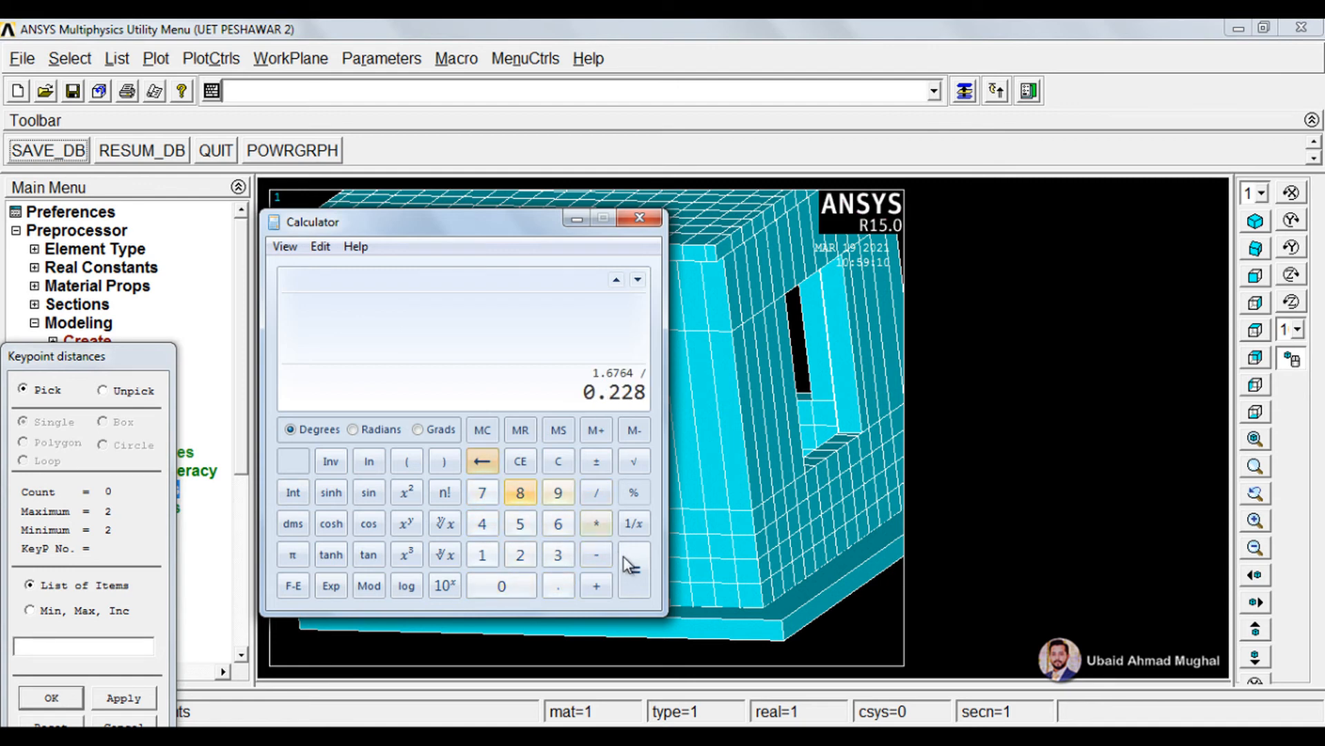
pyautogui.click(633, 570)
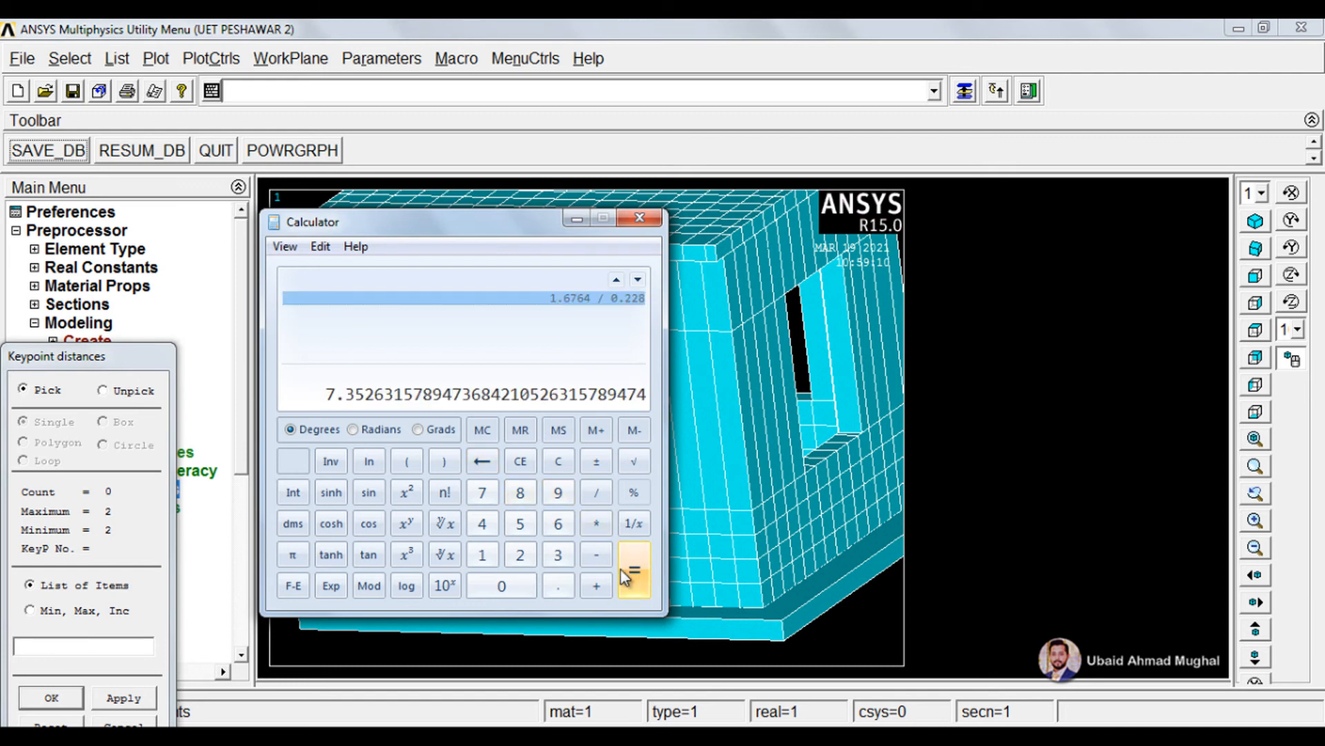
# Divide 1.6764 by 7 to get an even height increment and close Calculator
pyautogui.click(482, 555)
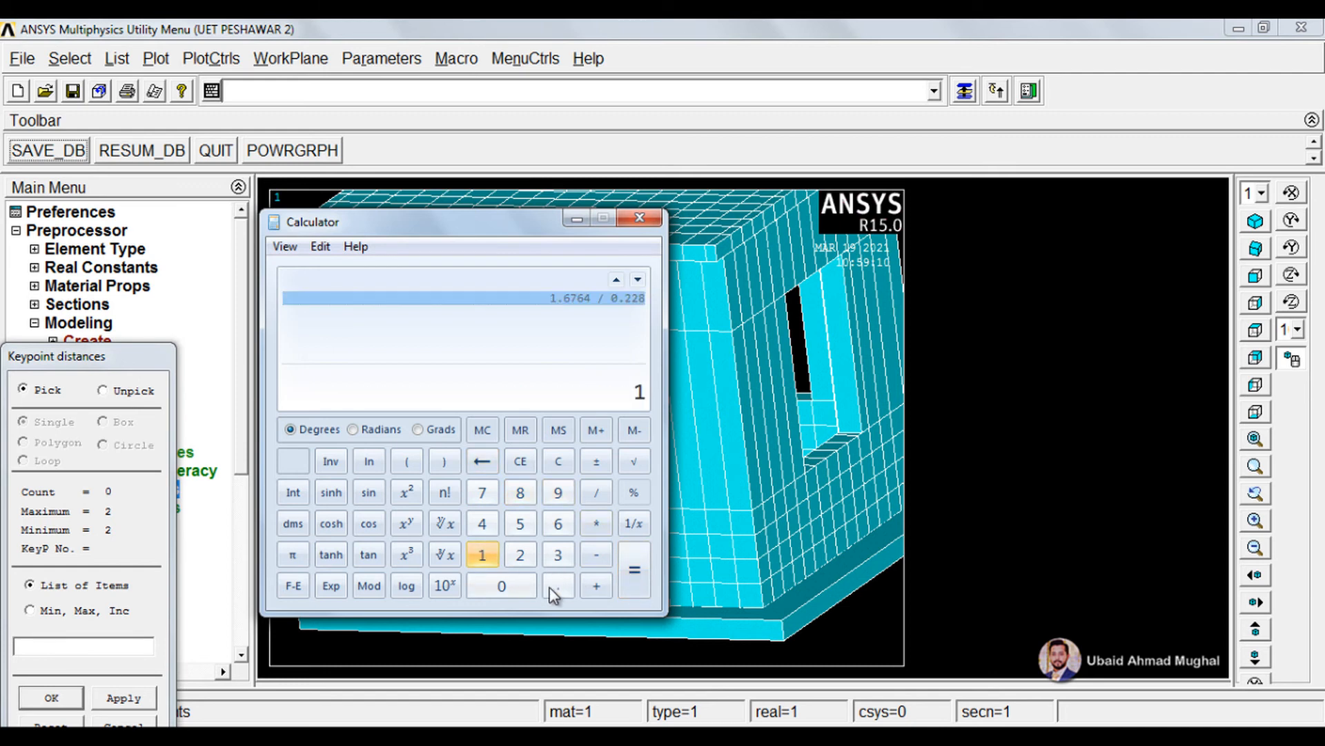
pyautogui.click(558, 586)
pyautogui.click(559, 523)
pyautogui.click(483, 492)
pyautogui.click(558, 523)
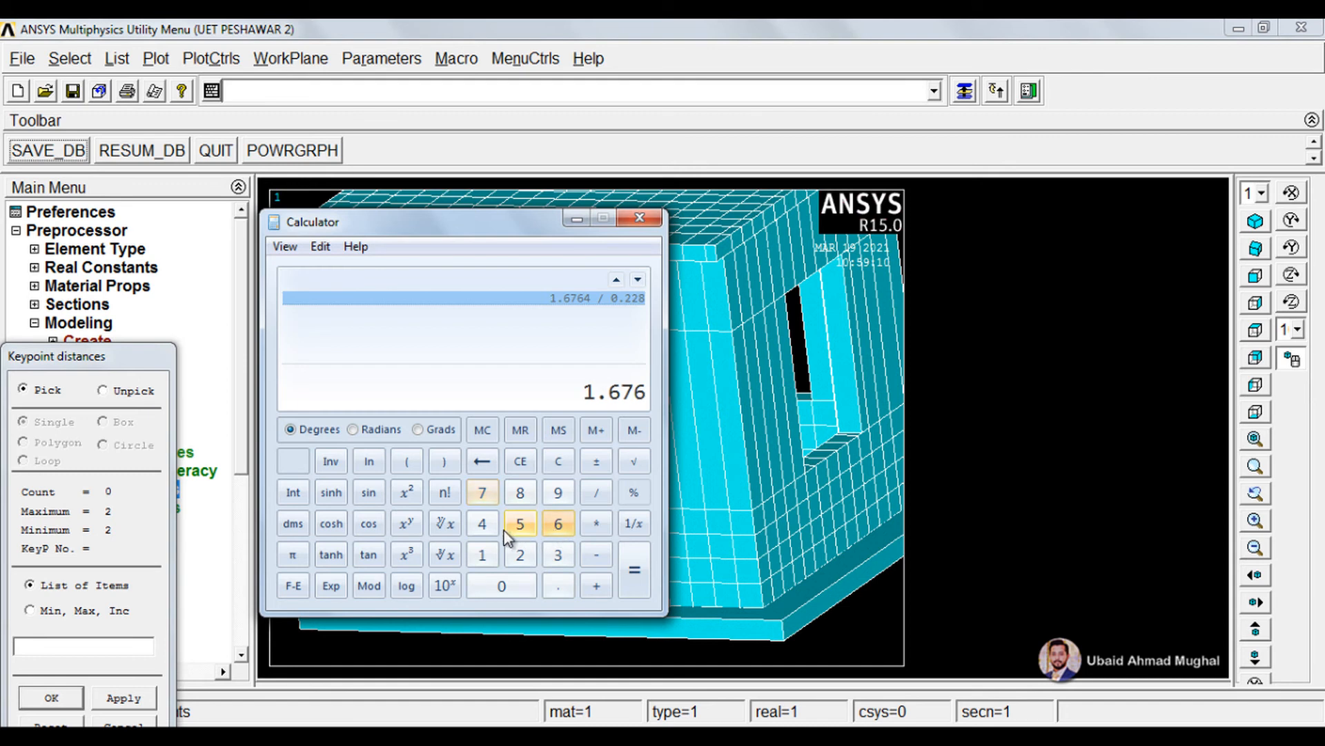
pyautogui.click(483, 523)
pyautogui.click(496, 495)
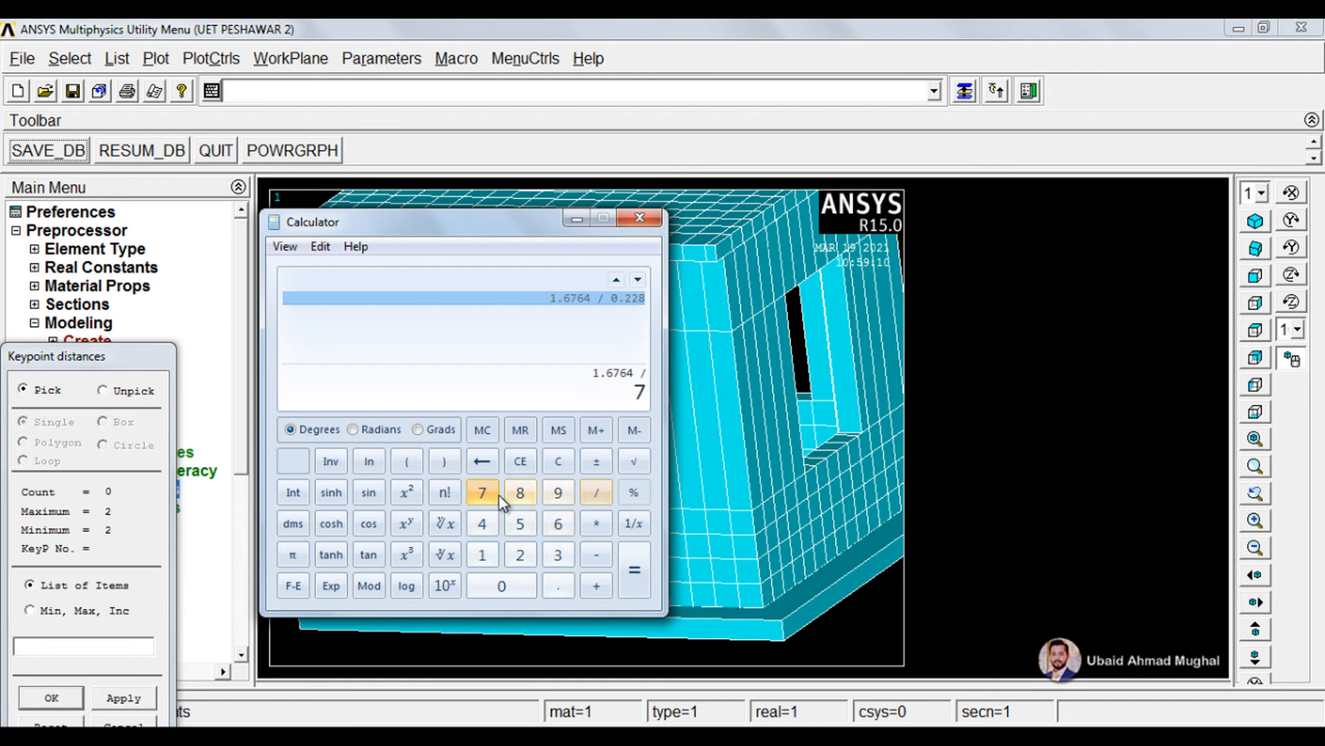
pyautogui.click(636, 551)
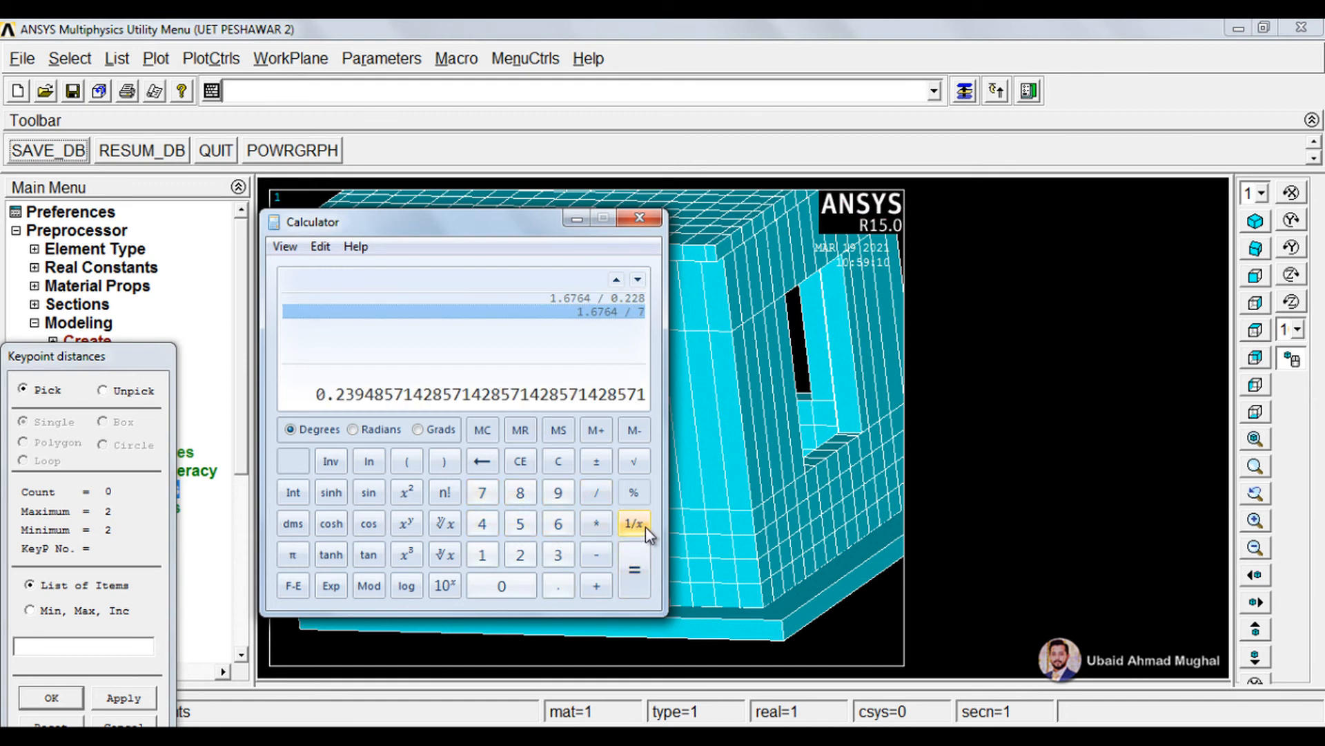
pyautogui.click(642, 217)
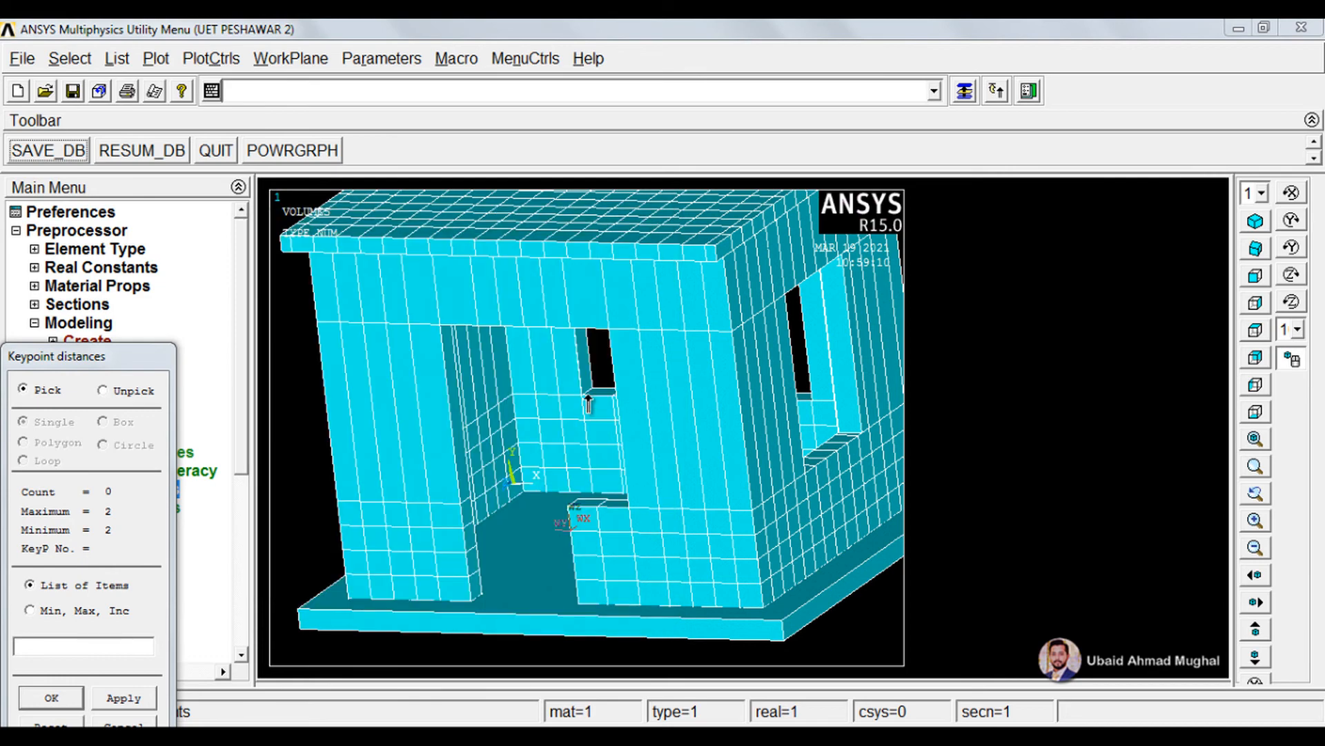
# Leave the distance check and offset the working plane to the keypoint at the low front wall's top, where it meets the taller wall
pyautogui.click(122, 722)
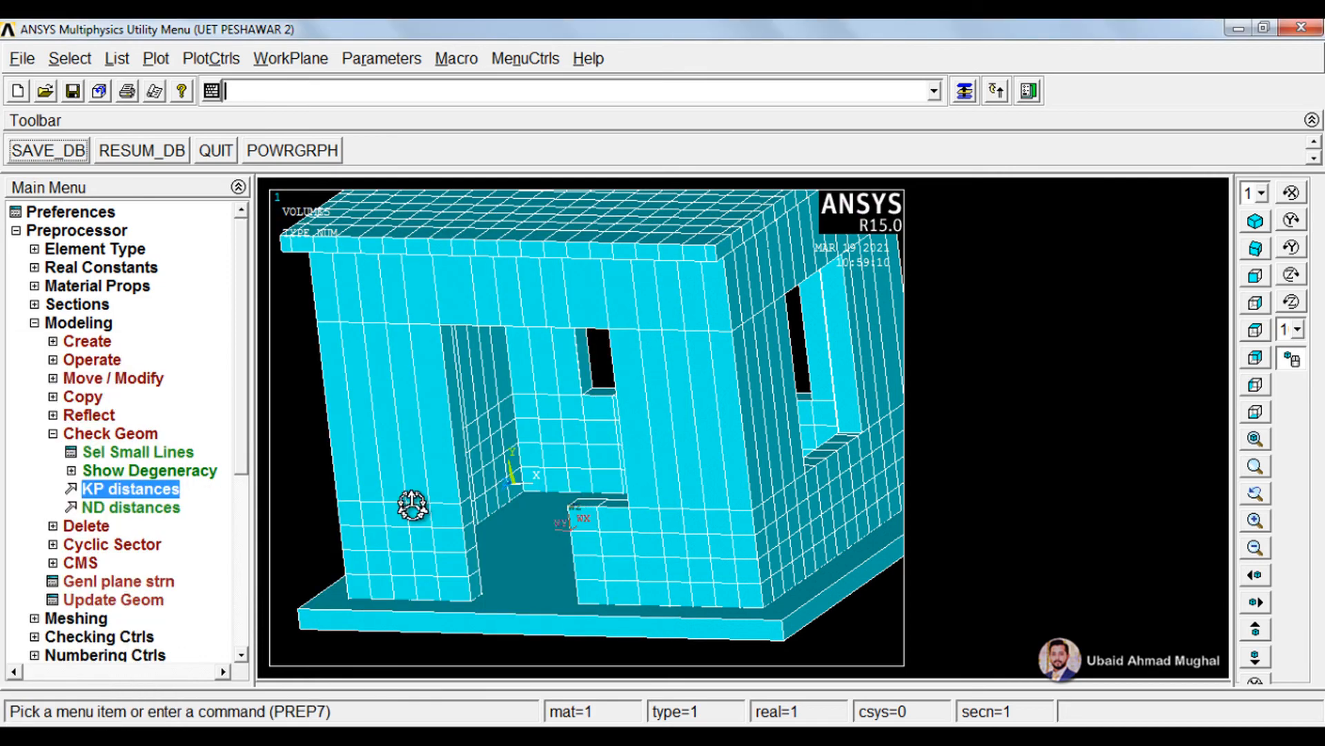
pyautogui.click(294, 59)
pyautogui.moveTo(428, 183)
pyautogui.click(497, 183)
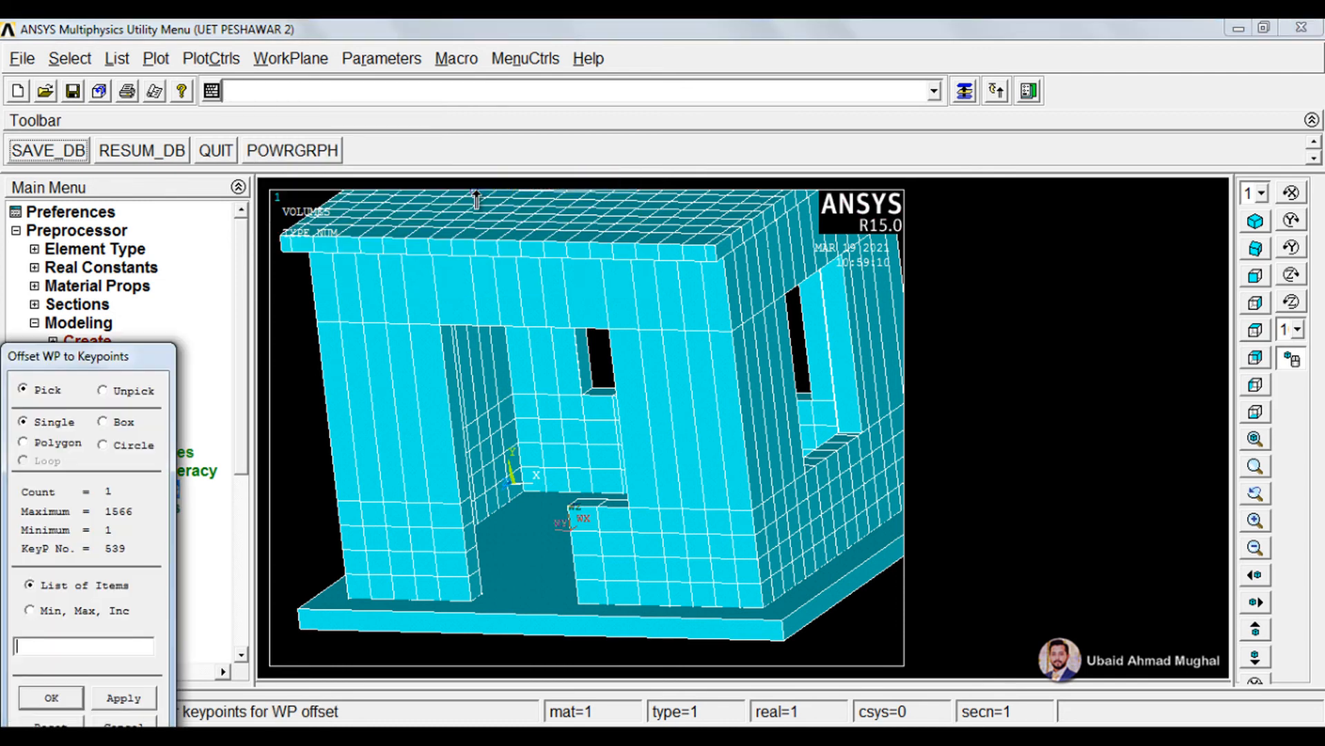
pyautogui.rightClick(501, 269)
pyautogui.rightClick(626, 468)
pyautogui.click(628, 508)
pyautogui.click(52, 699)
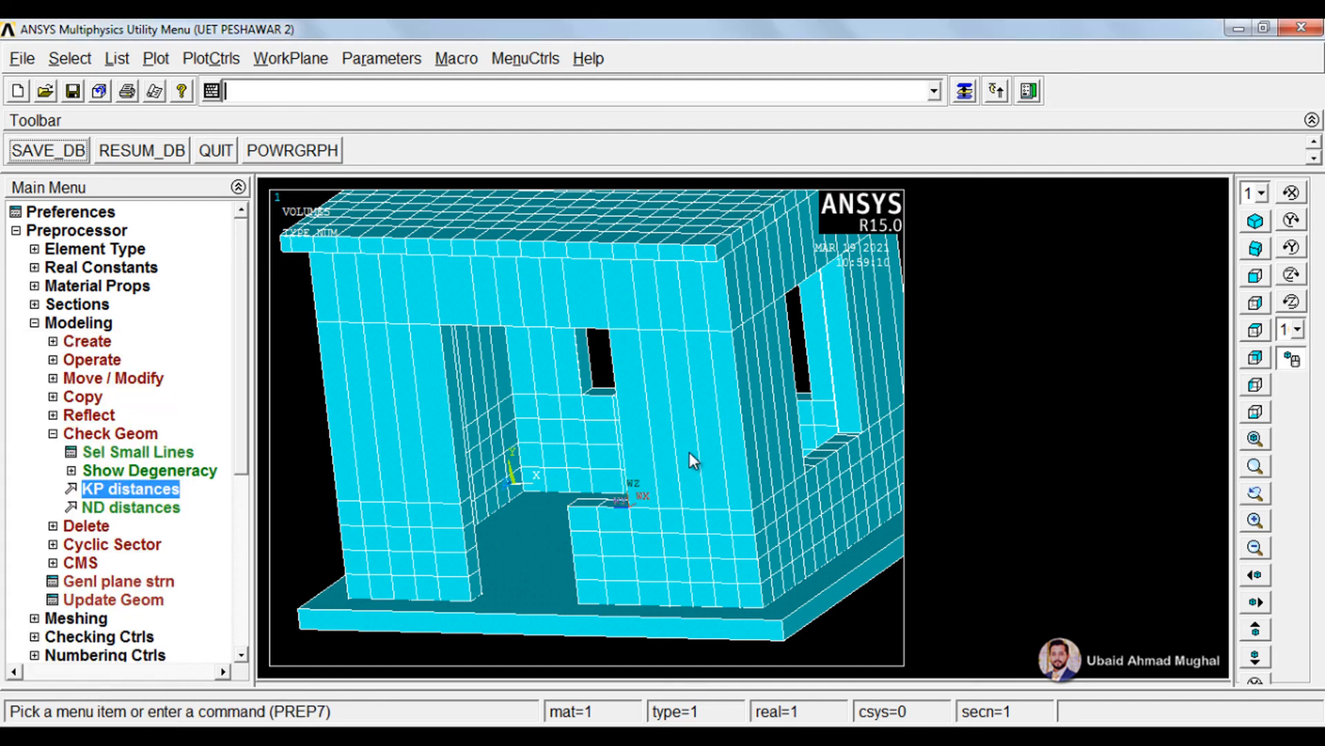
# Offset the working plane by 0,0,0.239 above the low wall's top and divide all volumes with it
pyautogui.click(290, 58)
pyautogui.click(358, 171)
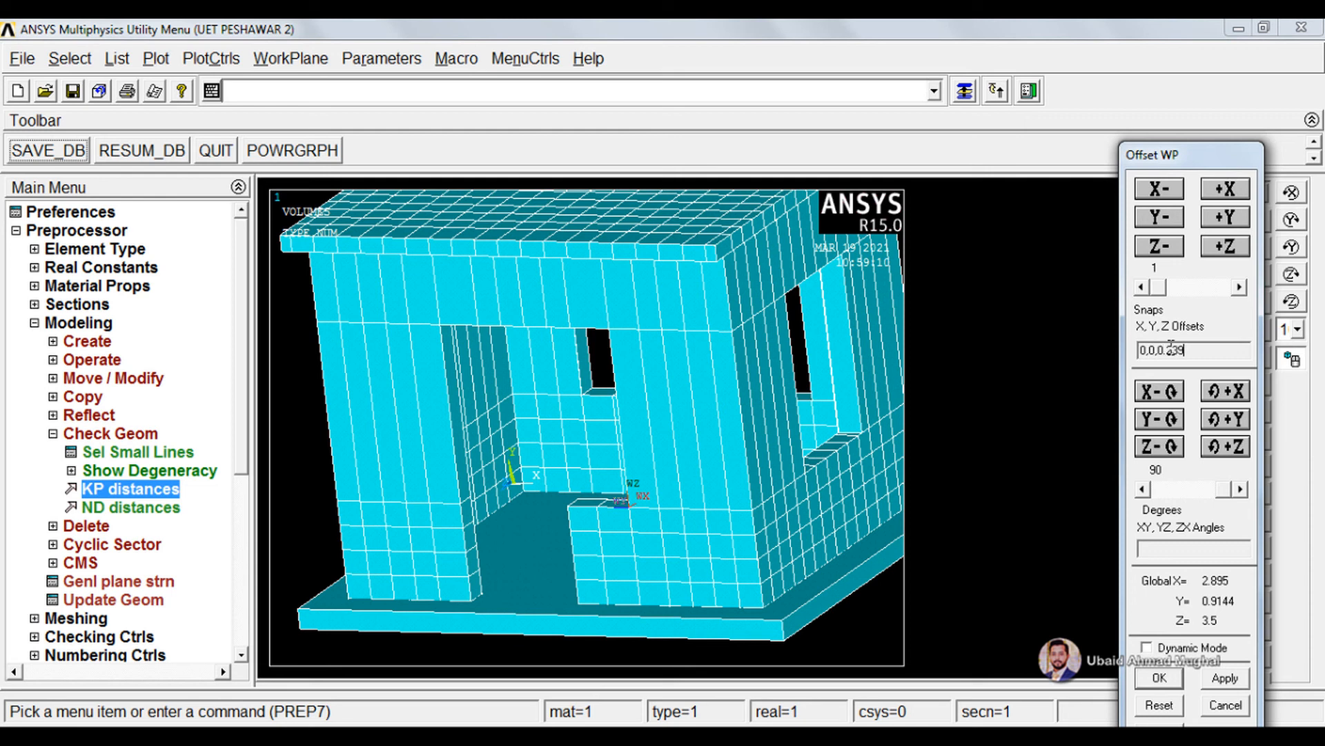
pyautogui.click(1160, 678)
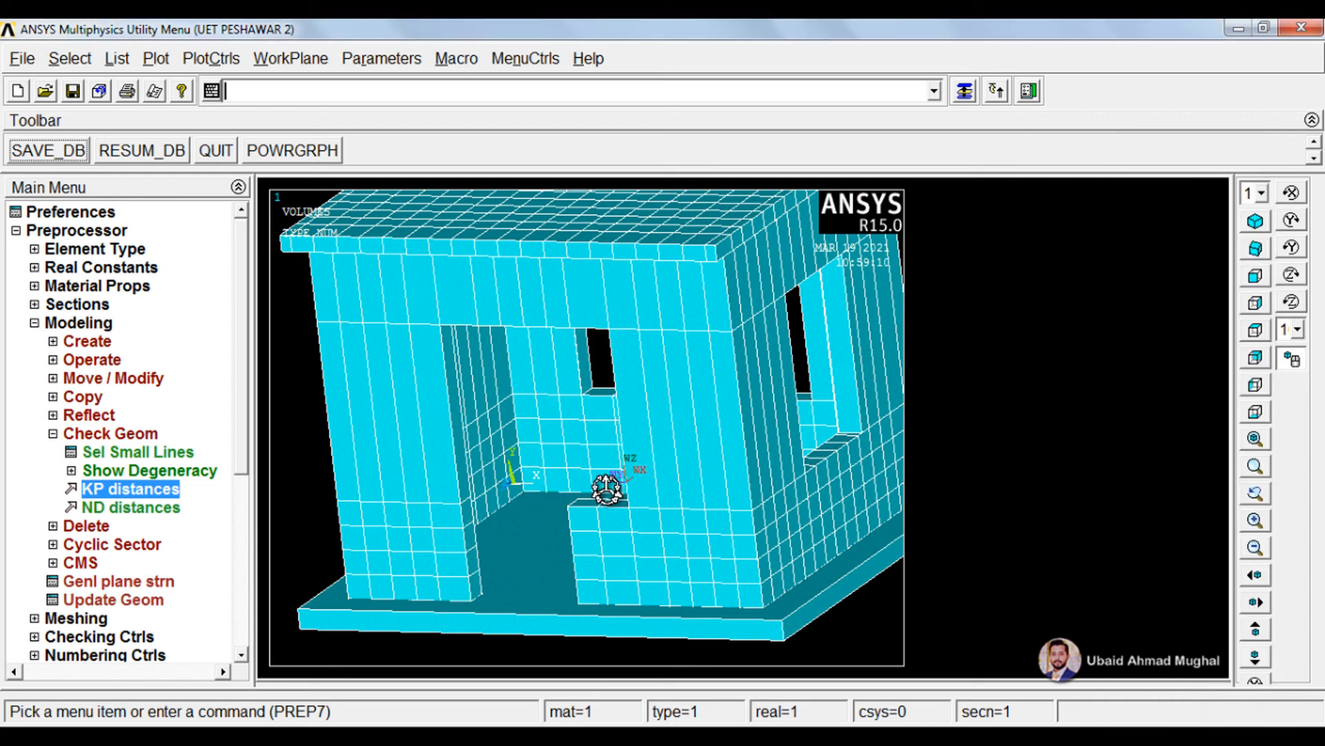
pyautogui.click(83, 359)
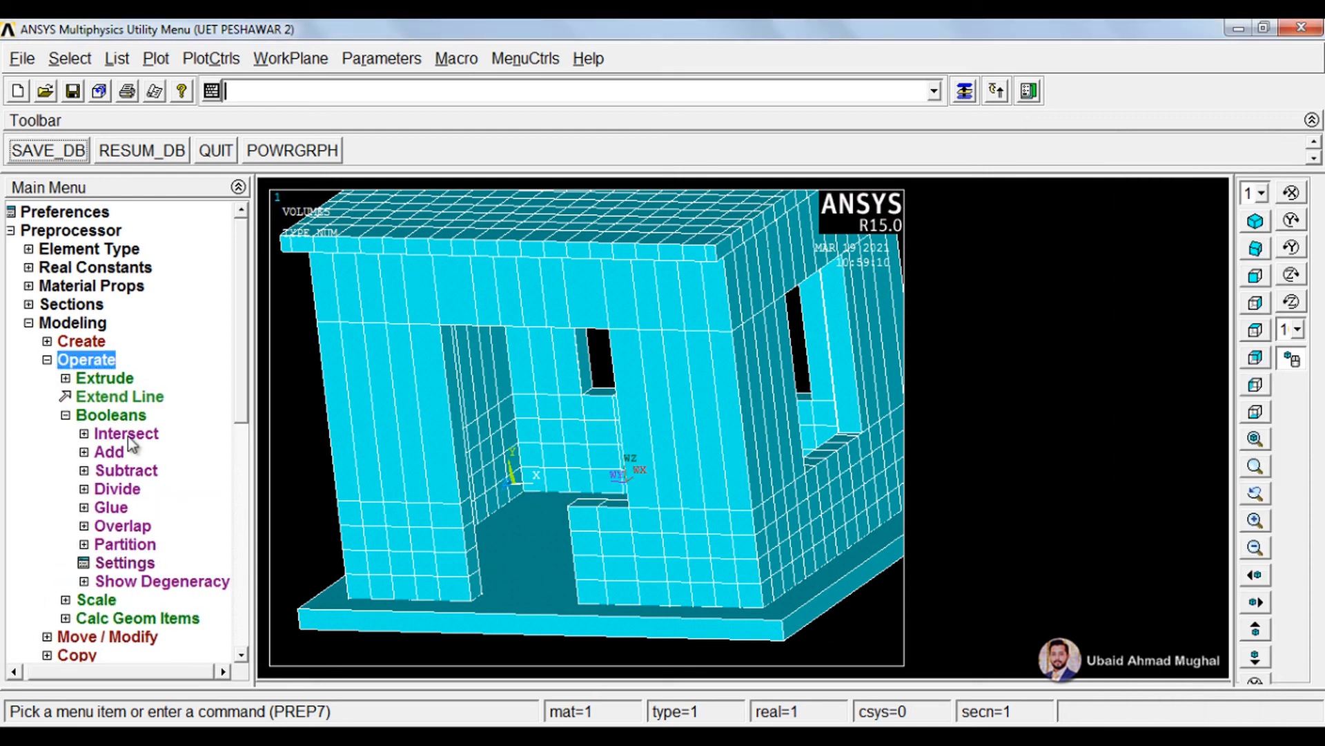
pyautogui.click(130, 488)
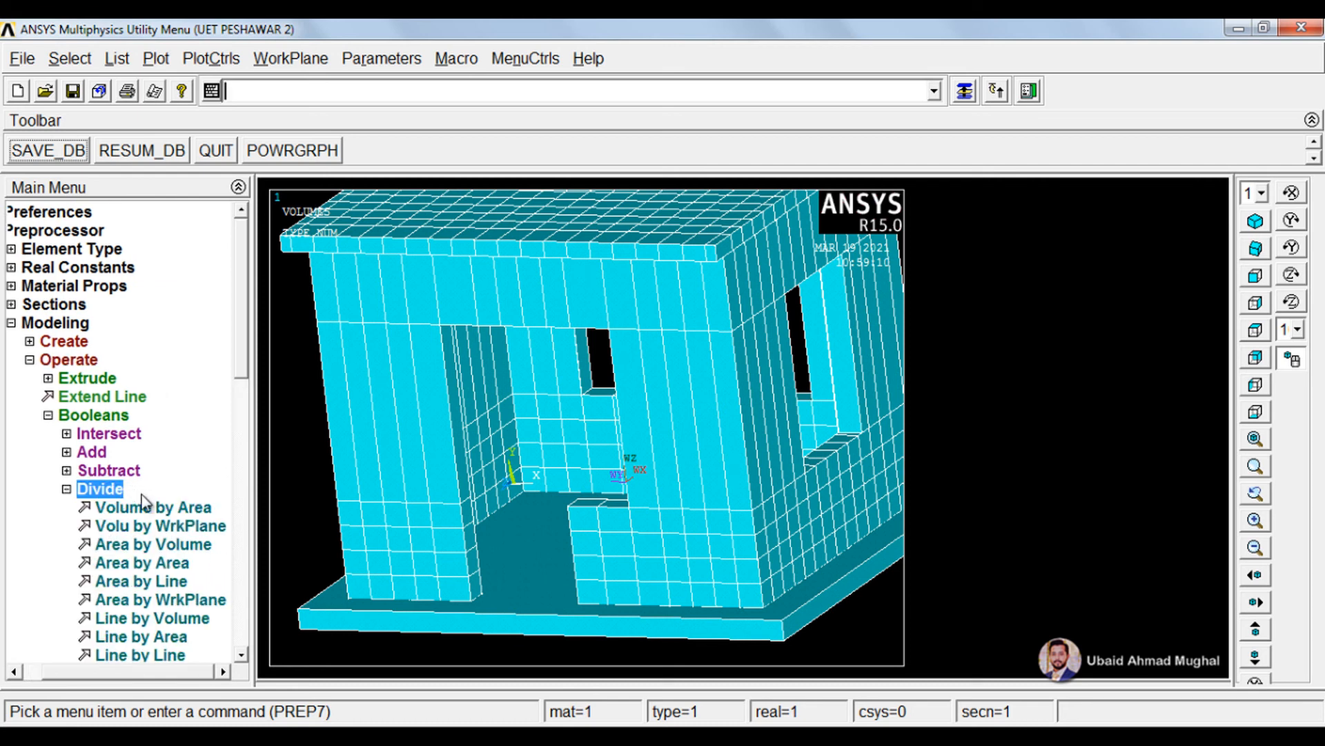
pyautogui.click(158, 526)
pyautogui.moveTo(115, 356); pyautogui.dragTo(151, 218)
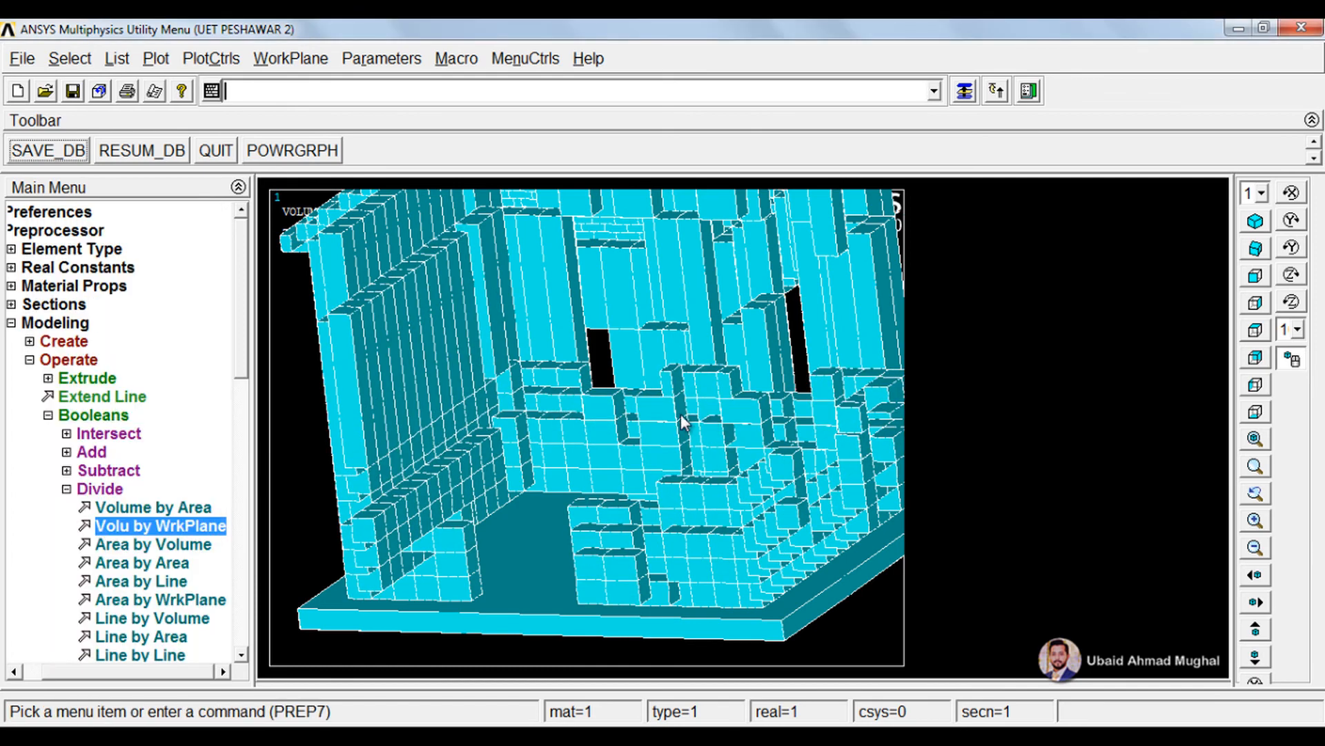
# Raise the working plane by another 0,0,0.239 to the second level above the low wall and divide all volumes there
pyautogui.scroll(3, 641, 437)
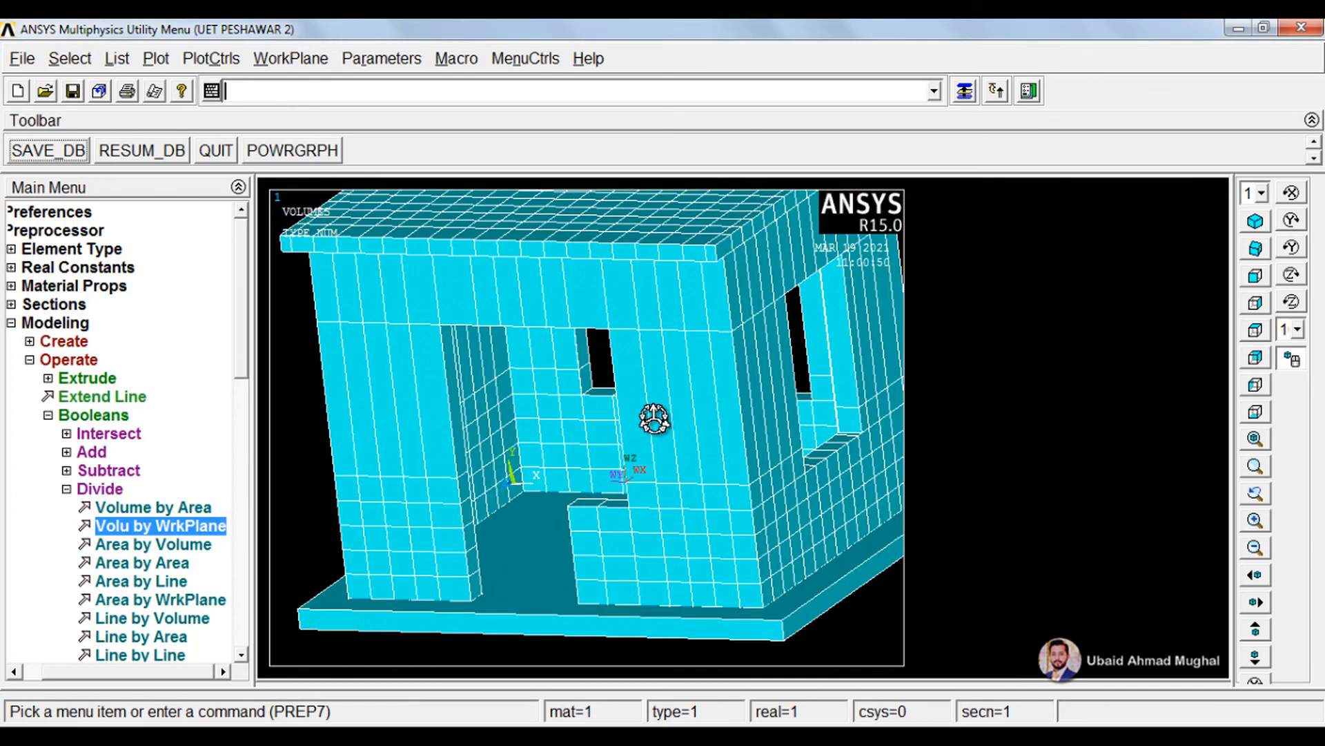
pyautogui.keyDown('ctrl'); pyautogui.moveTo(654, 420); pyautogui.dragTo(633, 420); pyautogui.keyUp('ctrl')
pyautogui.click(325, 58)
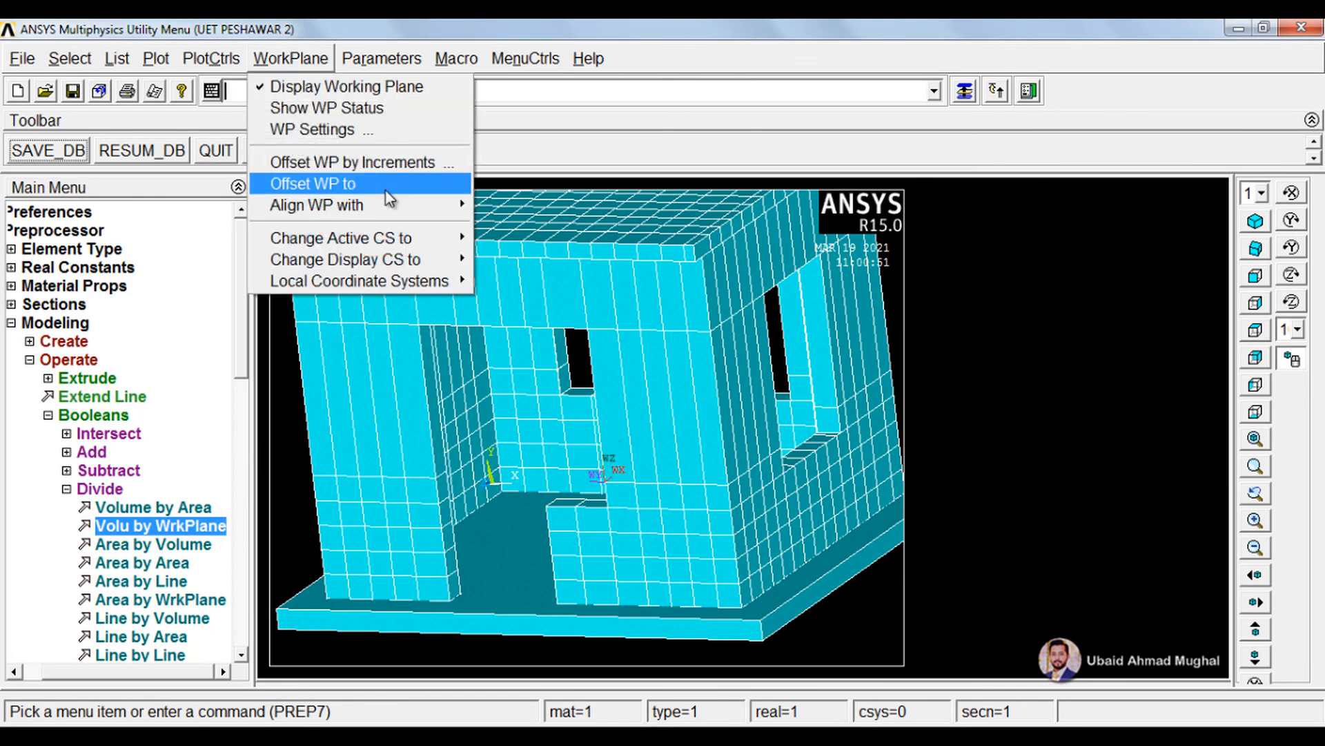
pyautogui.click(392, 168)
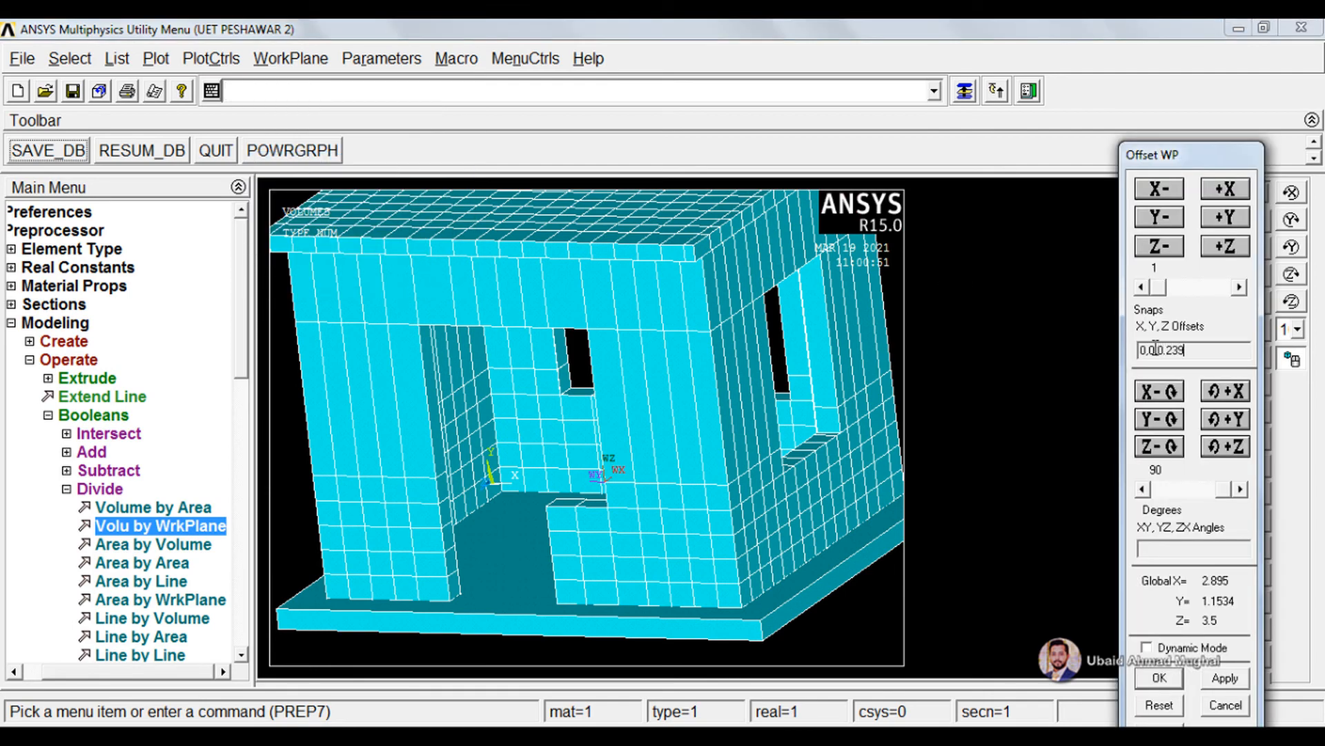
pyautogui.click(1161, 679)
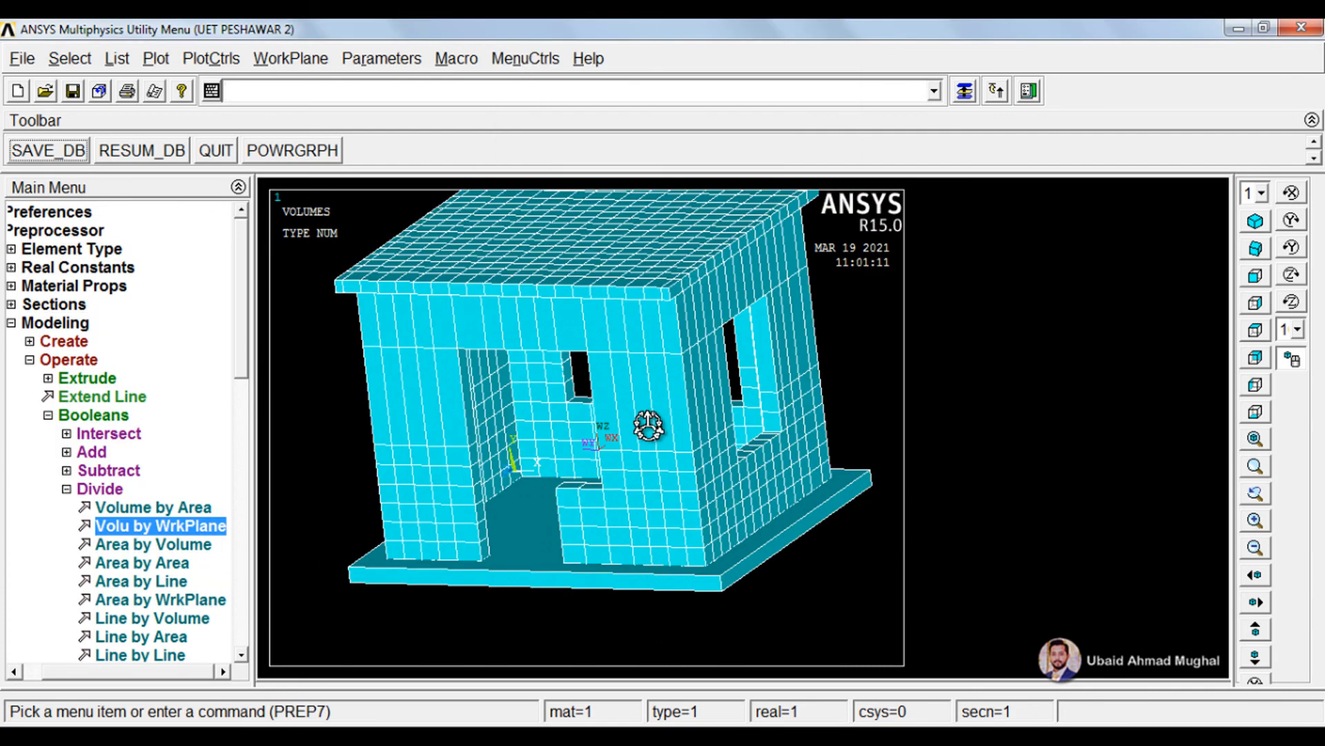
# Raise the working plane by 0,0,0.239 to the third level above the low wall and divide all volumes with it
pyautogui.scroll(2, 649, 423)
pyautogui.click(291, 58)
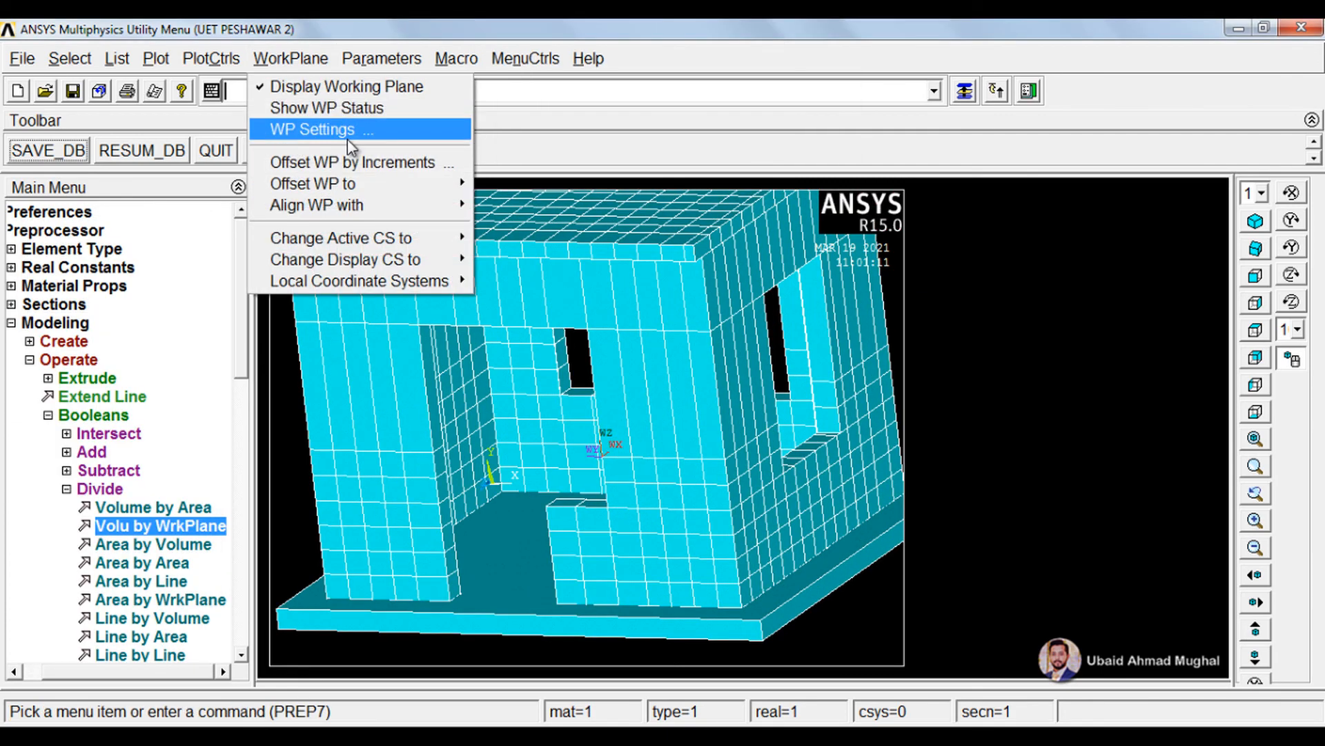
pyautogui.click(366, 163)
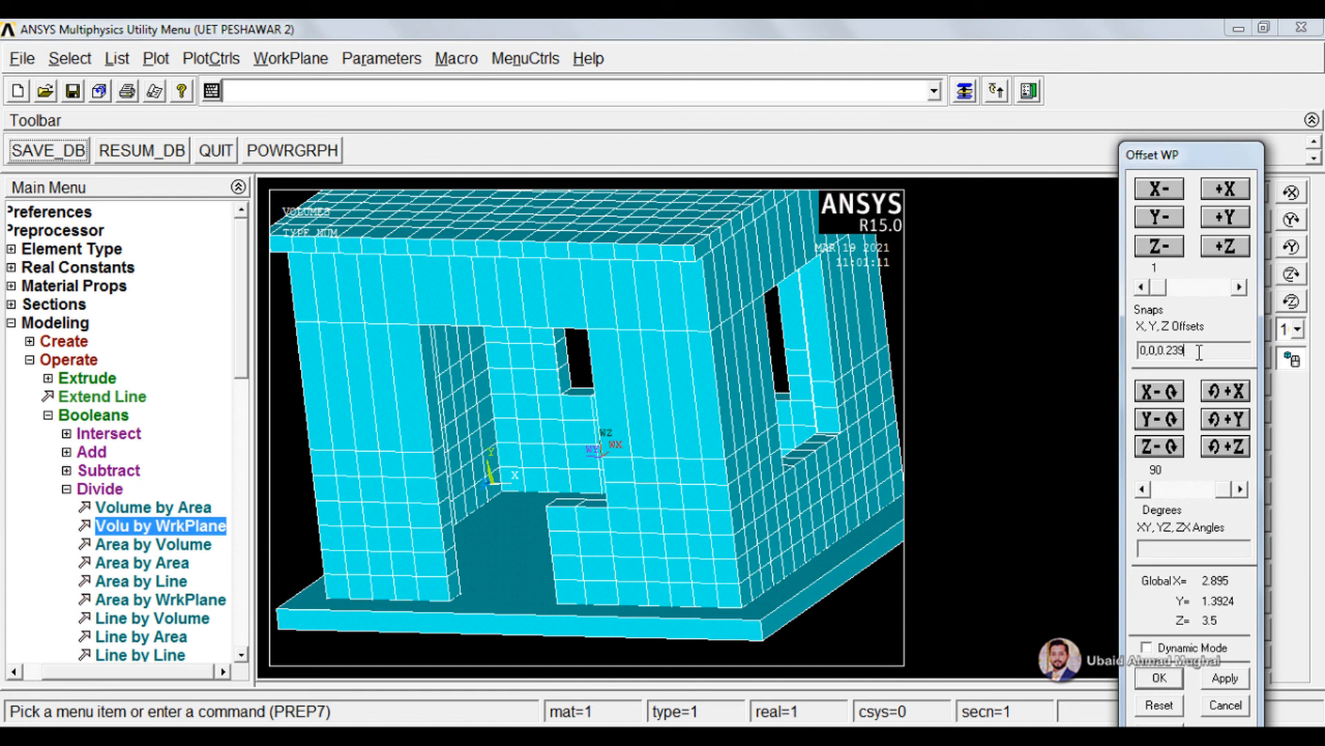
pyautogui.click(1173, 682)
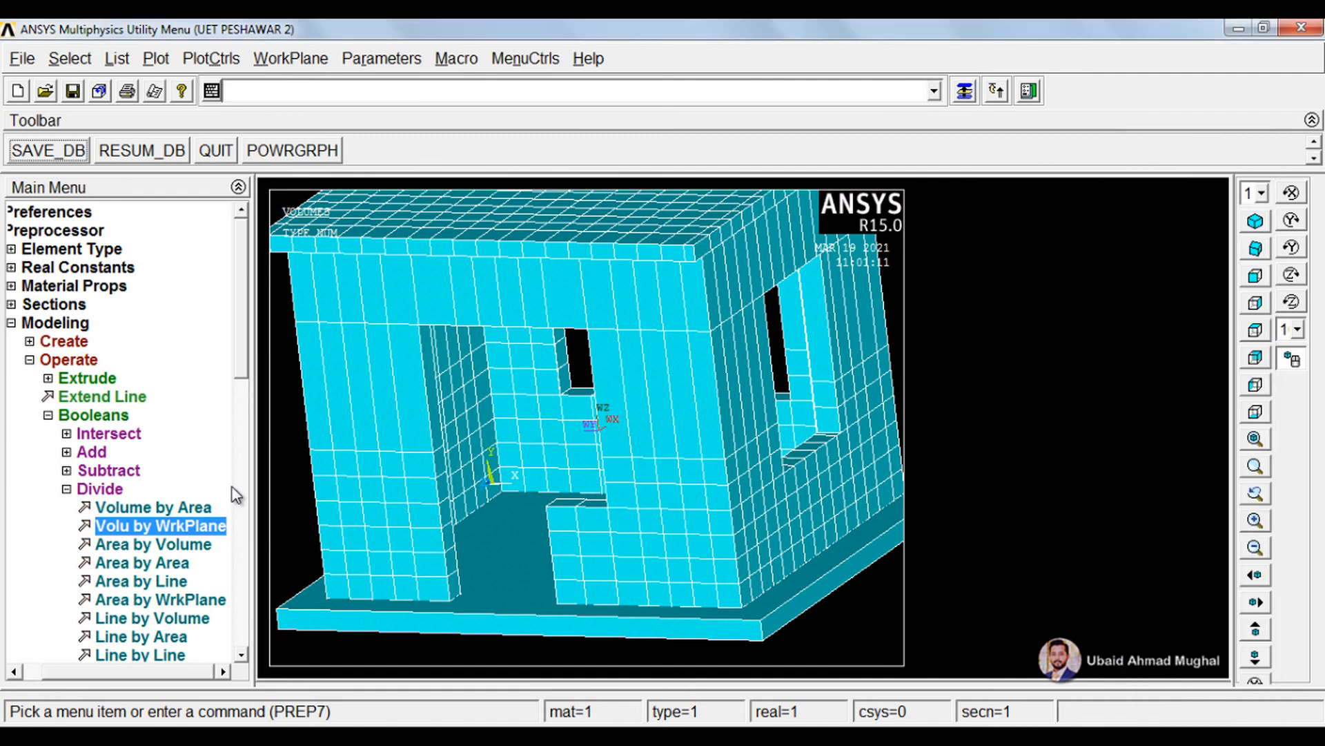
pyautogui.click(214, 527)
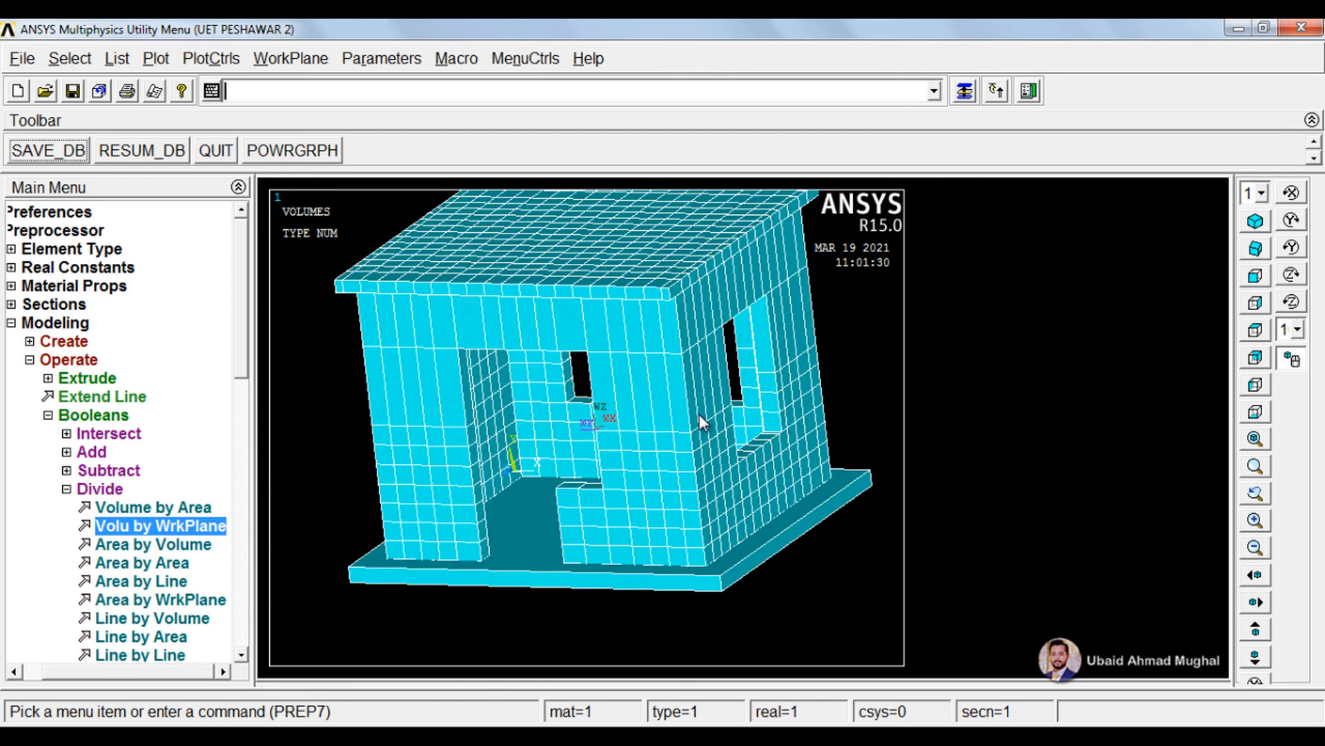
# Save the model database
pyautogui.click(42, 154)
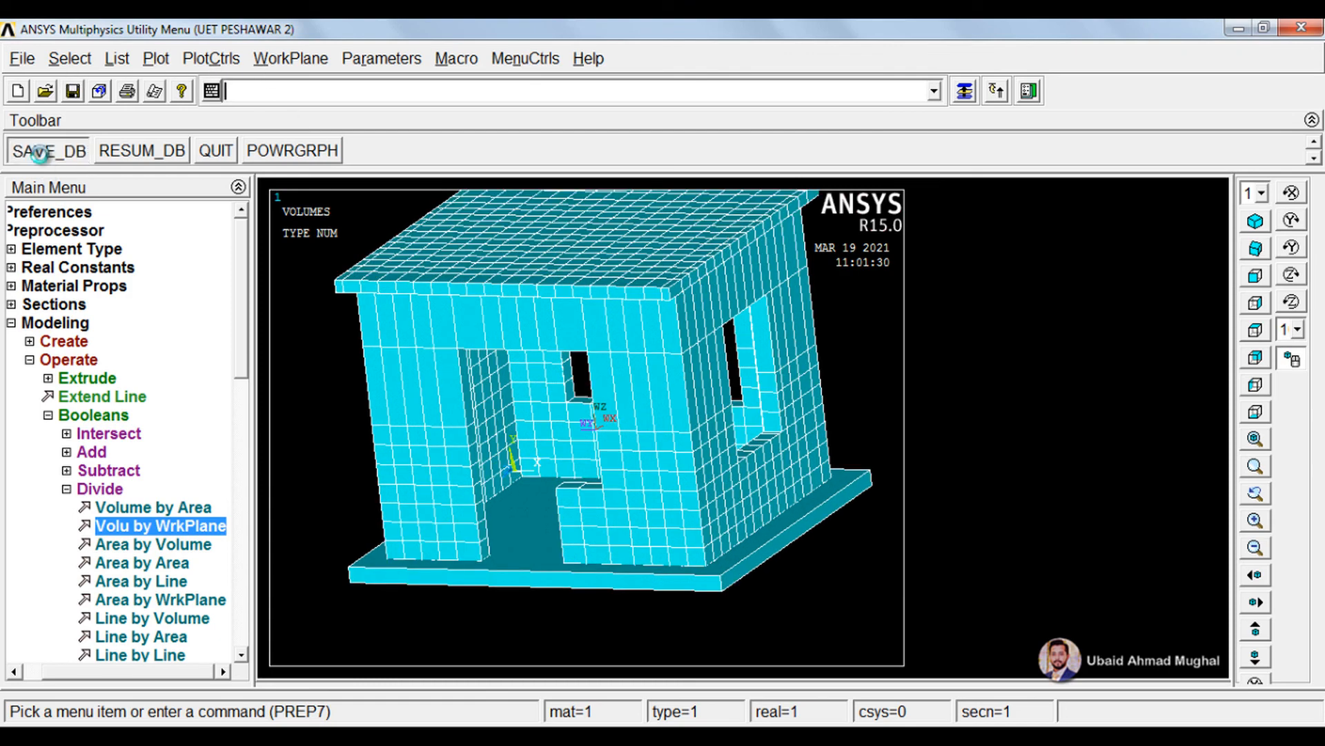
pyautogui.moveTo(675, 392); pyautogui.dragTo(650, 408)
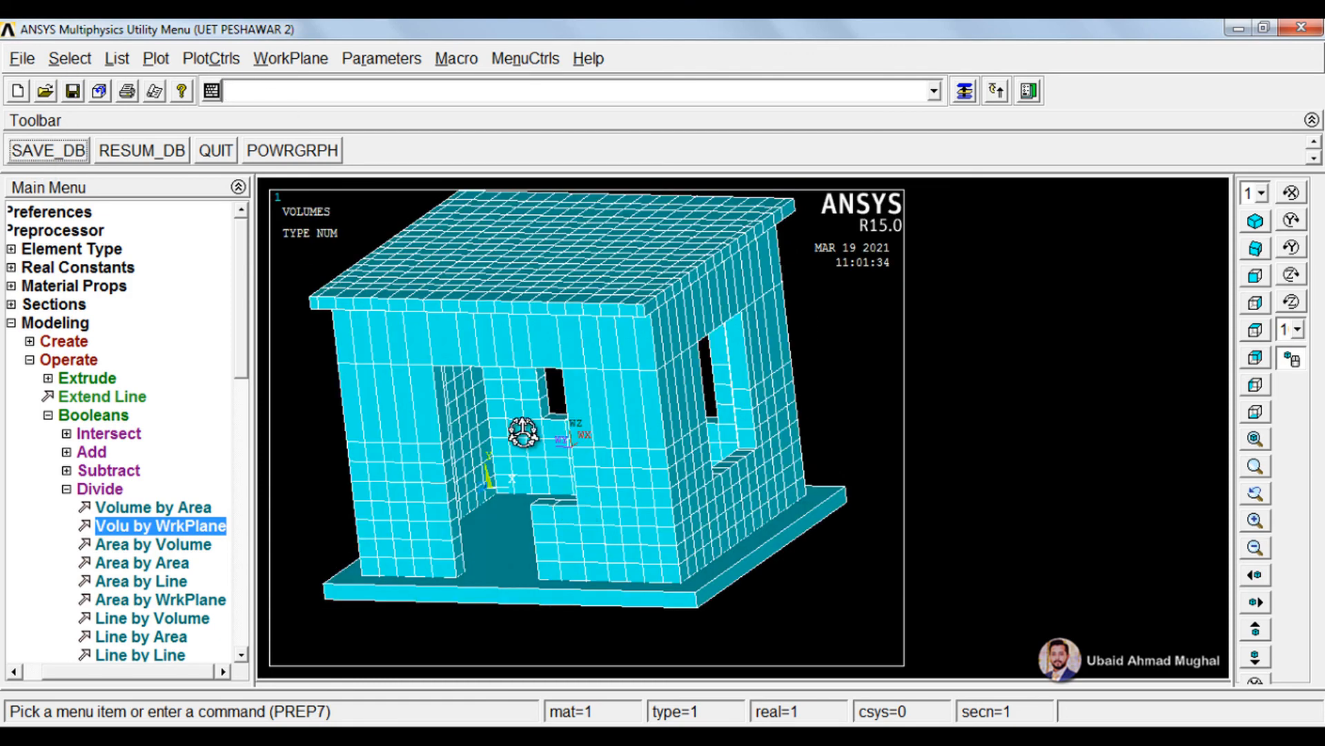
pyautogui.scroll(3, 597, 428)
pyautogui.scroll(-3, 597, 428)
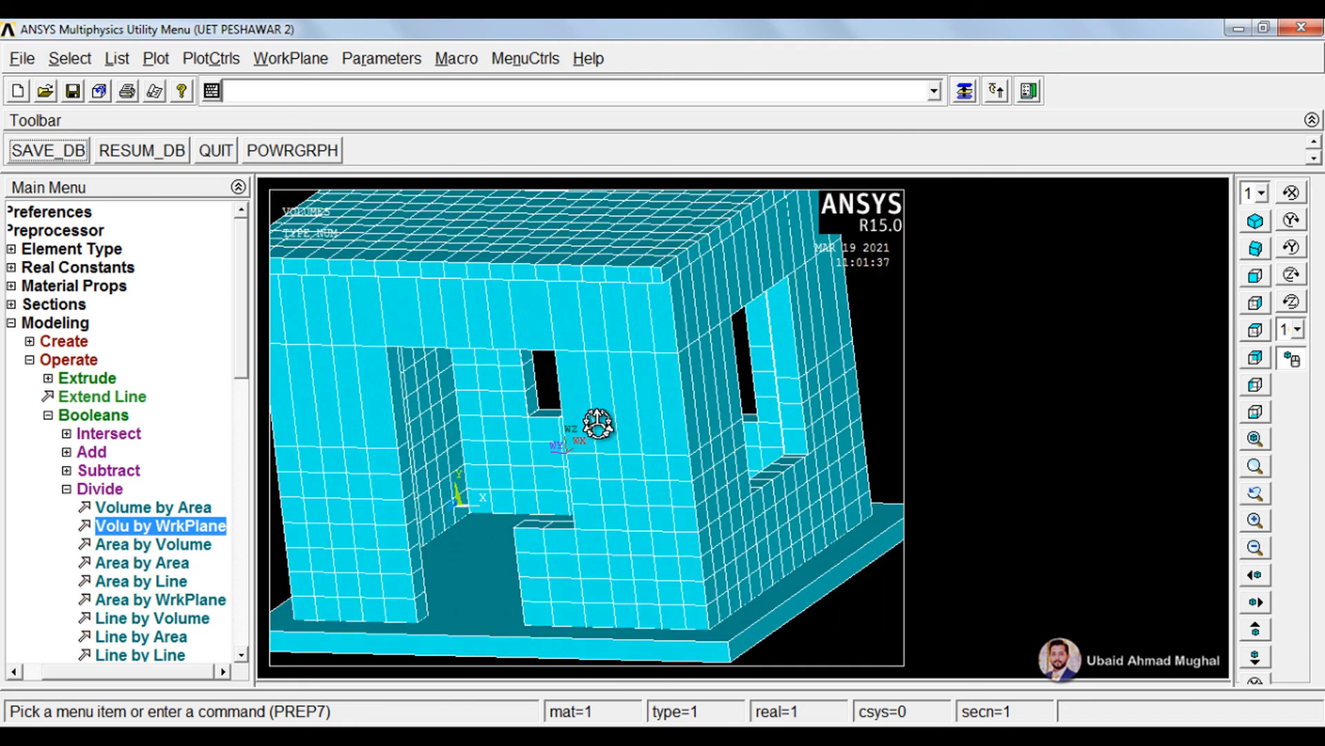
# Offset the working plane by 0,0,0.239 to the fourth level above the low wall and divide all volumes
pyautogui.click(291, 58)
pyautogui.click(330, 163)
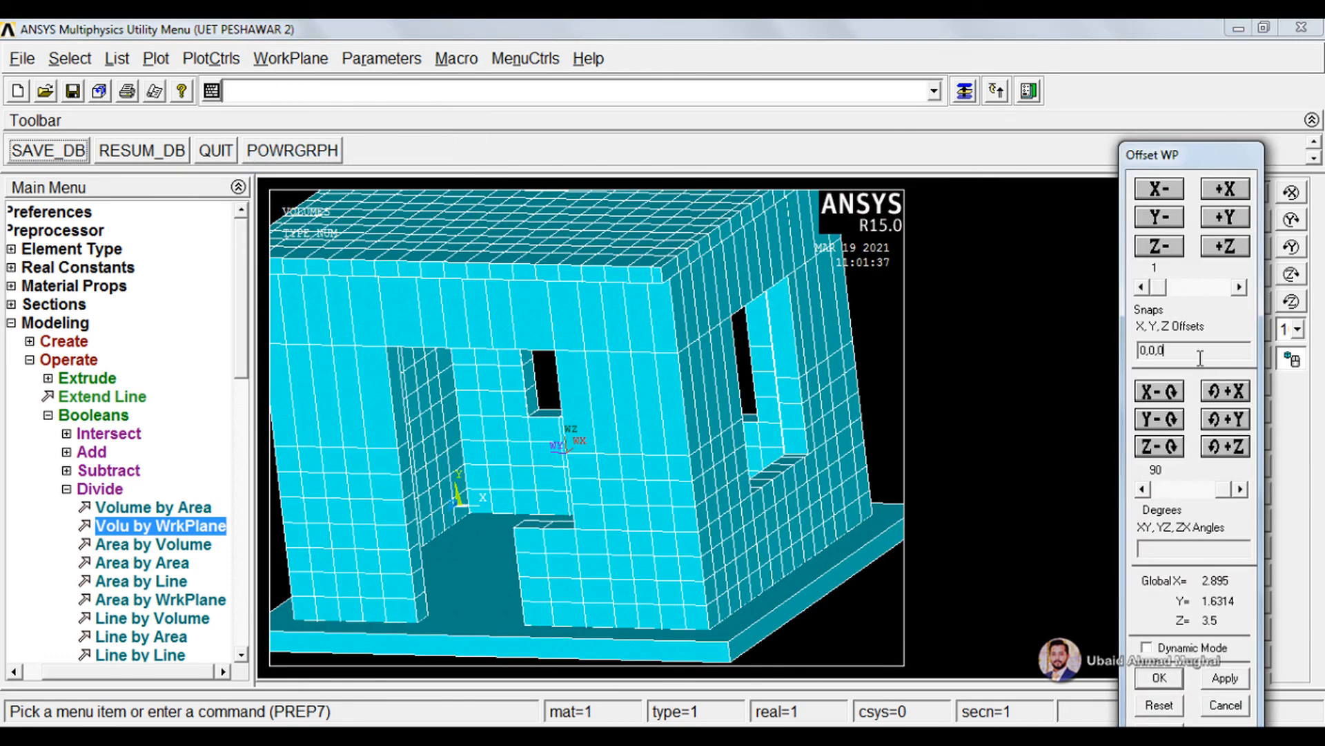
pyautogui.click(1159, 678)
pyautogui.click(196, 527)
pyautogui.moveTo(99, 371); pyautogui.dragTo(146, 268)
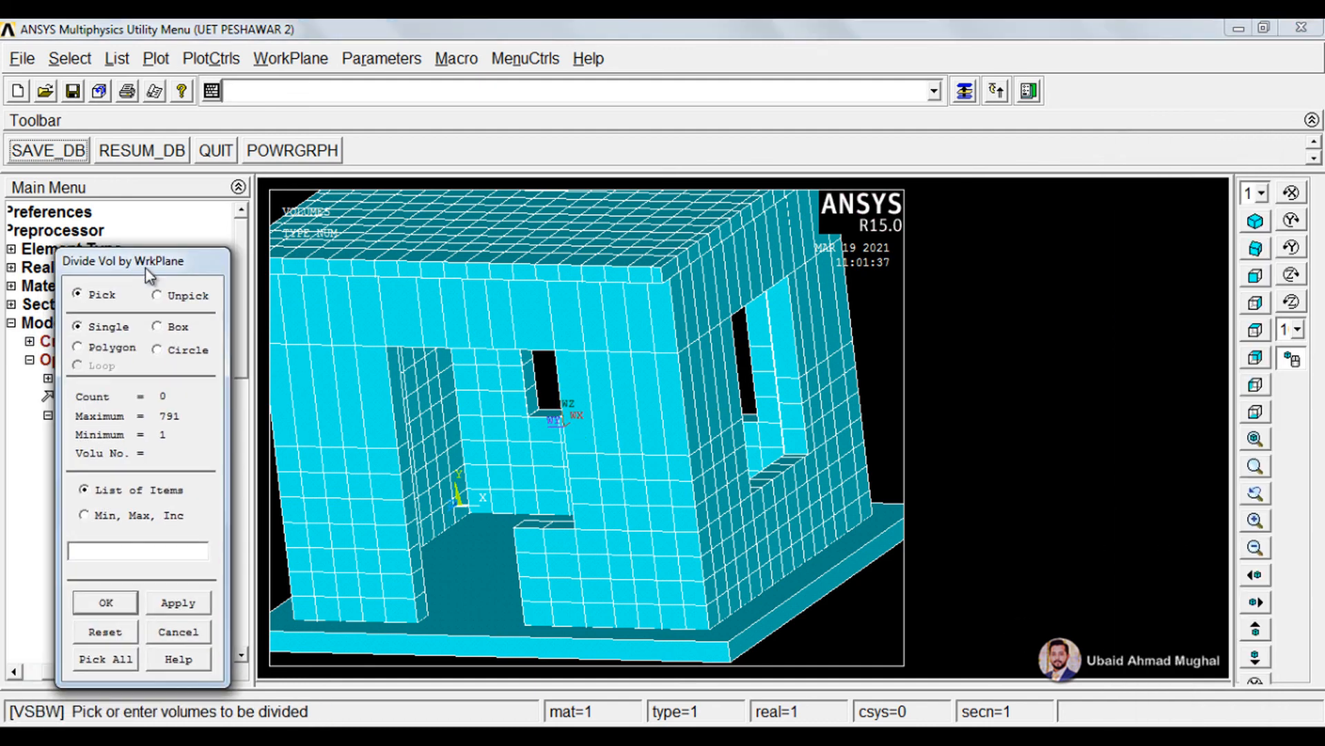
pyautogui.click(107, 659)
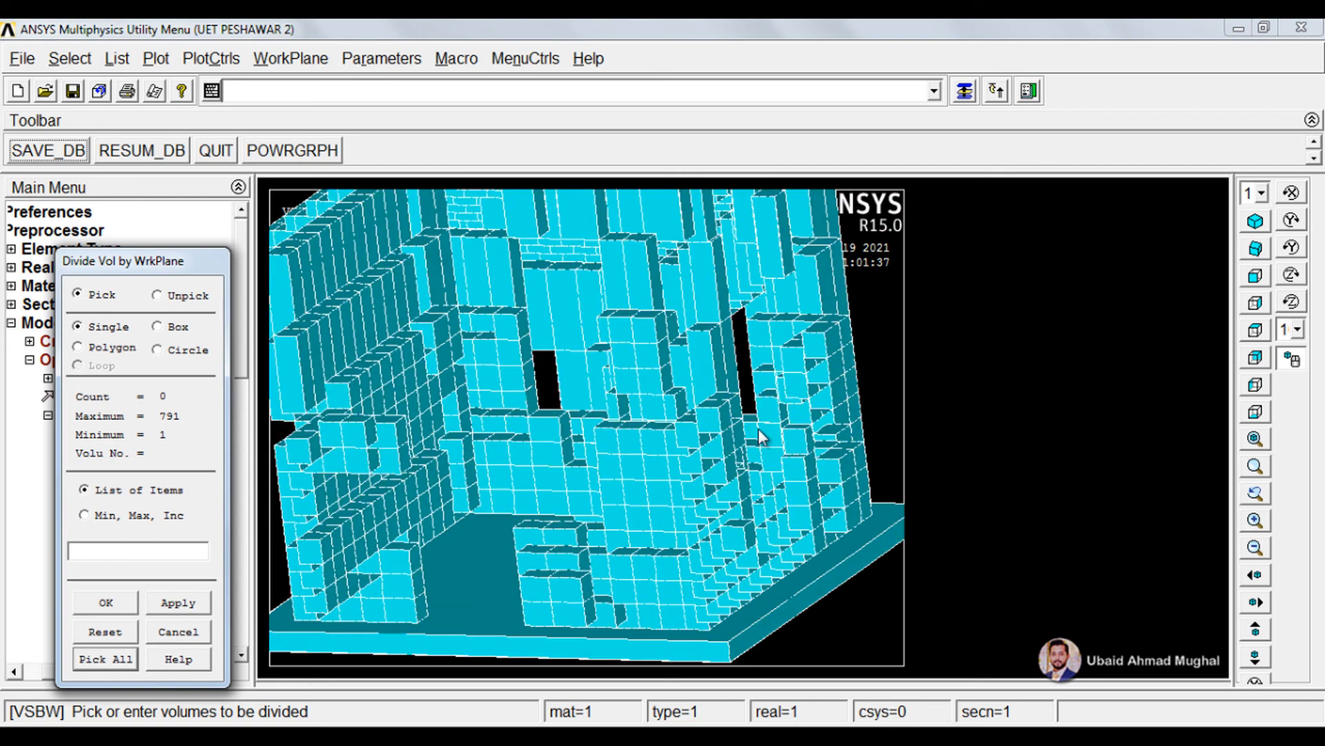
# Offset the working plane by 0,0,0.239 to the fifth level above the low wall and divide all volumes there
pyautogui.scroll(-1, 725, 417)
pyautogui.scroll(1, 619, 414)
pyautogui.moveTo(615, 413); pyautogui.dragTo(661, 409)
pyautogui.click(290, 59)
pyautogui.click(339, 164)
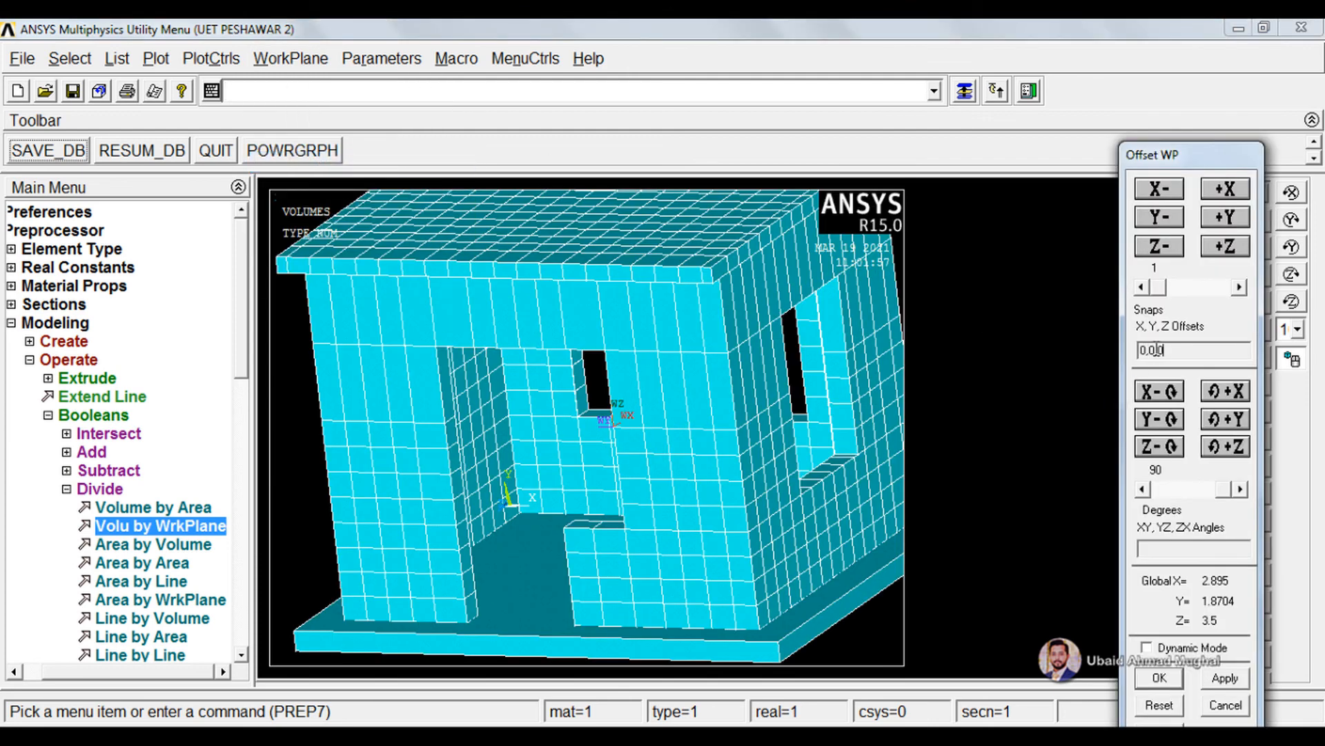
pyautogui.write('0,0,0.239')
pyautogui.click(1160, 678)
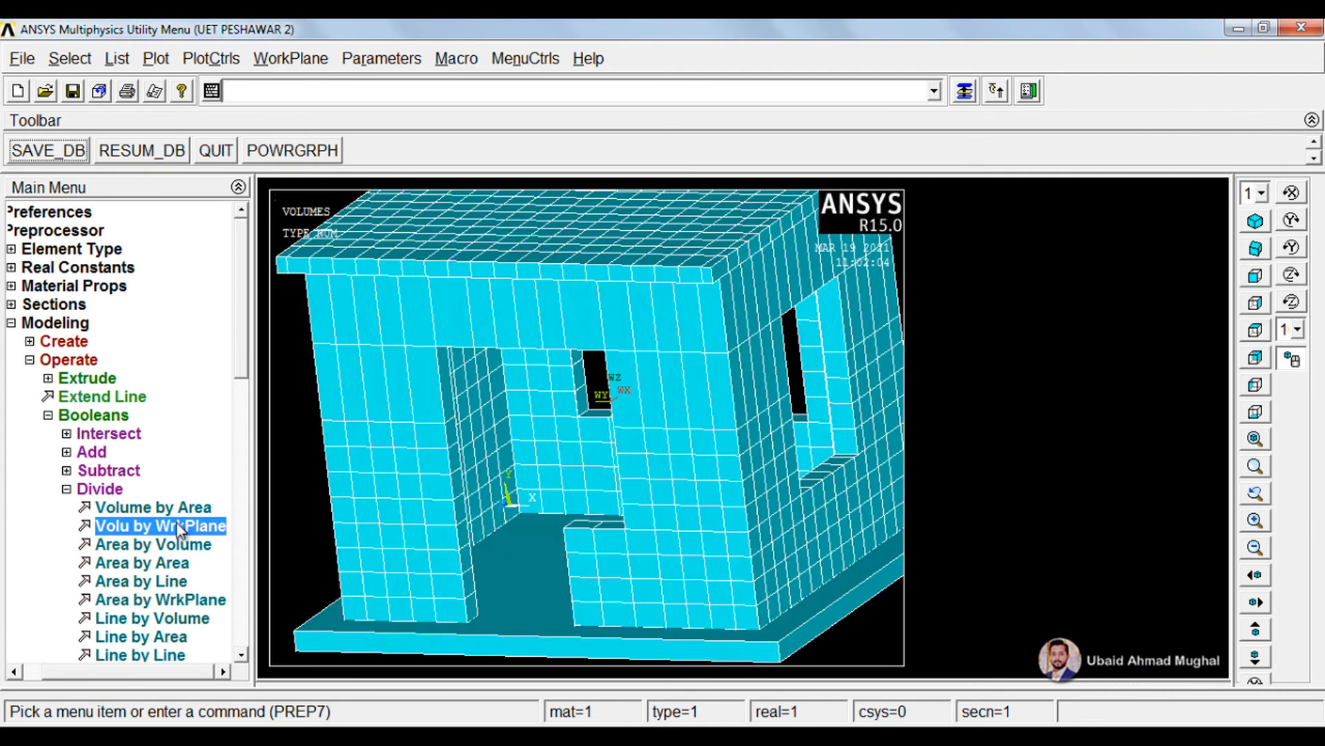
pyautogui.click(178, 527)
pyautogui.moveTo(111, 359); pyautogui.dragTo(186, 247)
pyautogui.click(138, 638)
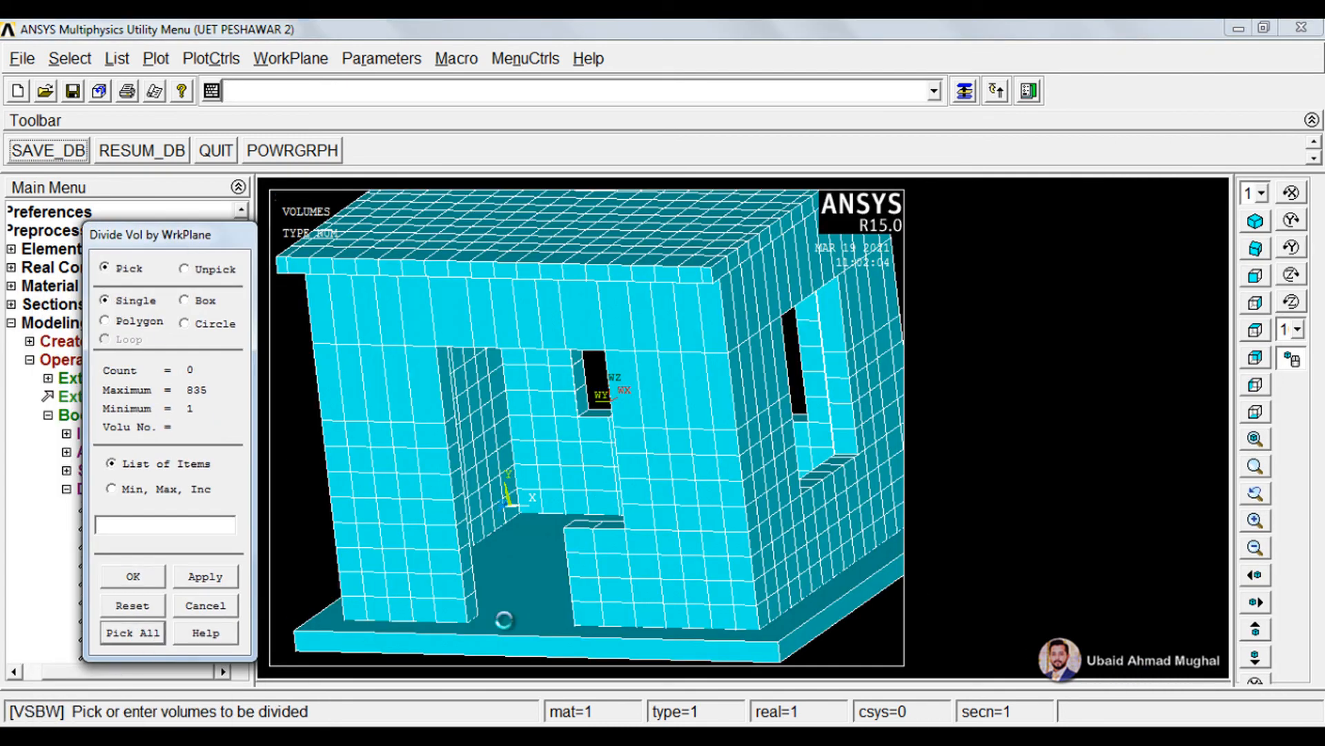